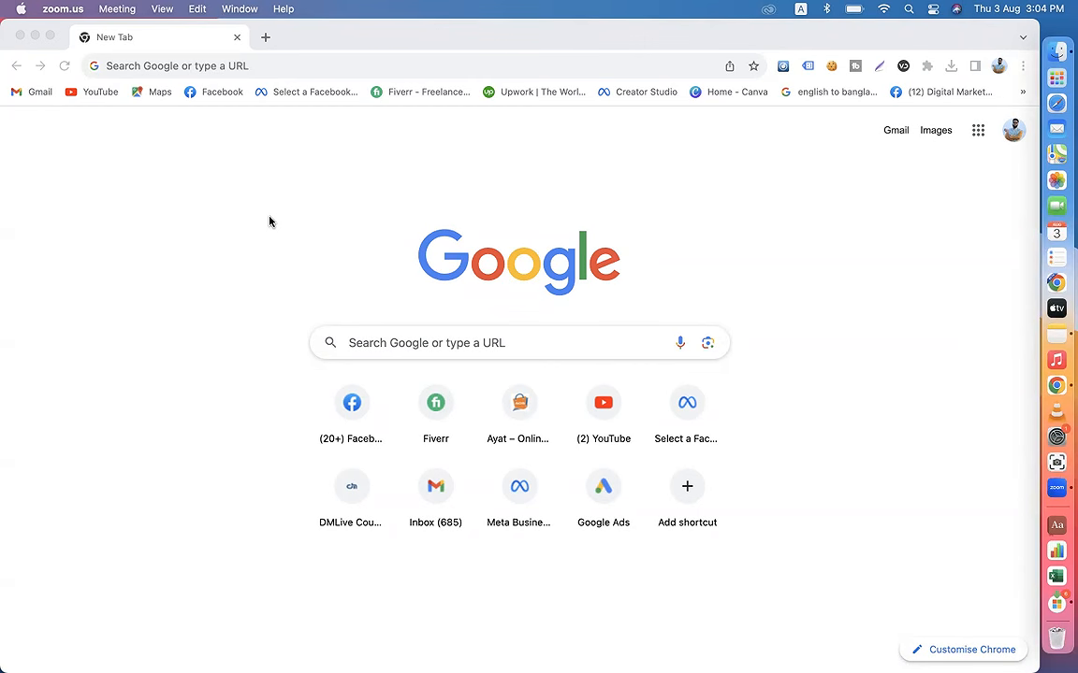
Step: Open Facebook and go to the Ayat Shop Online page from the list of managed Pages
{"action": "left_click", "coordinate": [219, 94]}
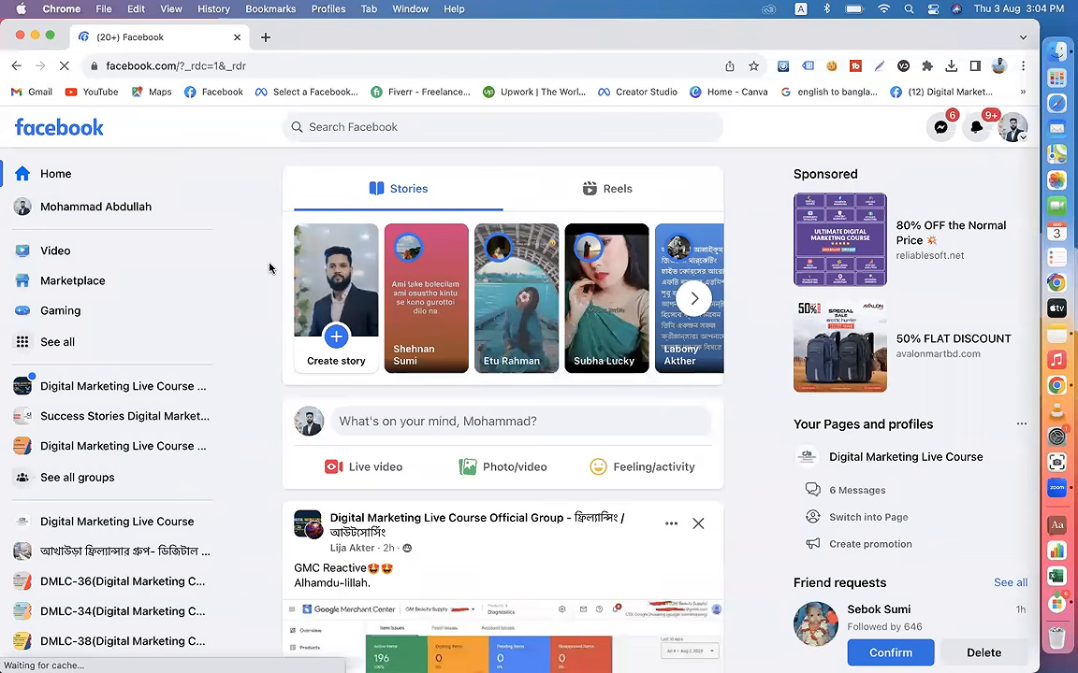
{"action": "left_click", "coordinate": [89, 342]}
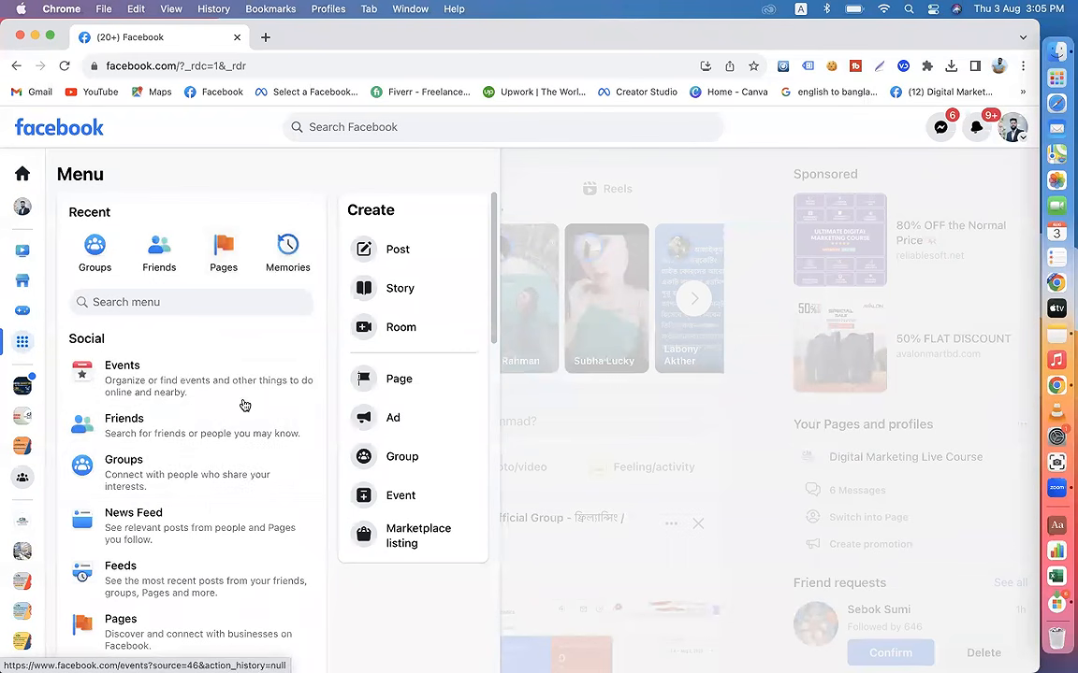
{"action": "scroll", "coordinate": [164, 463], "scroll_direction": "down", "scroll_amount": 3}
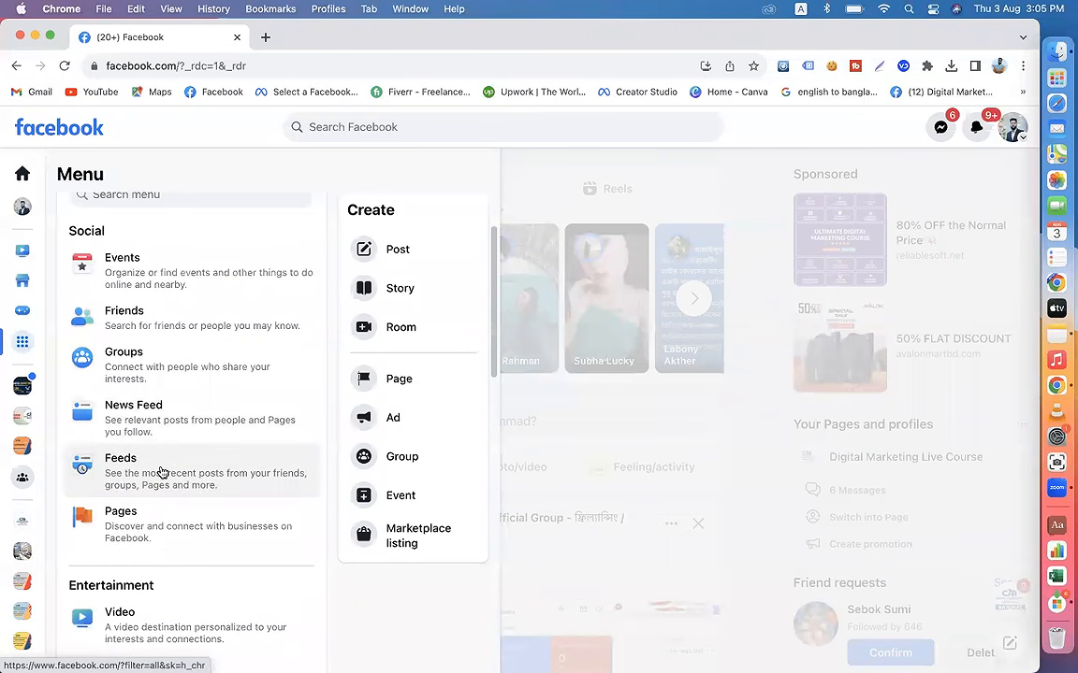
{"action": "left_click", "coordinate": [140, 529]}
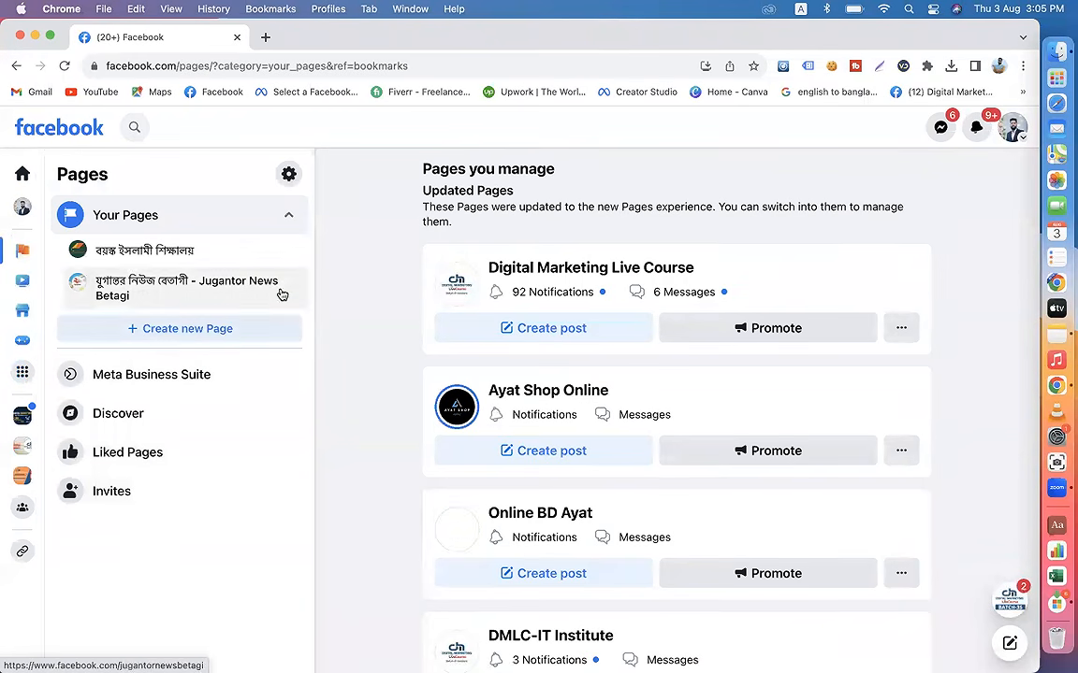
{"action": "left_click", "coordinate": [527, 393]}
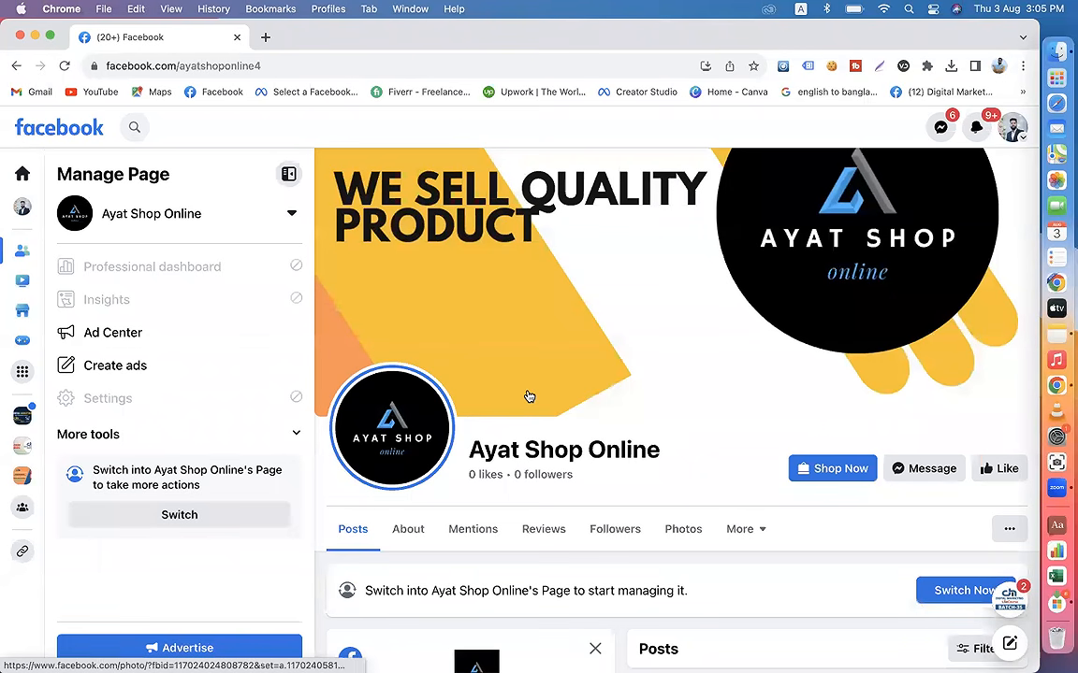
Step: Look through the Ayat Shop Online page's intro, photos and latest post, closing any chat windows that pop up
{"action": "scroll", "coordinate": [529, 396], "scroll_direction": "down", "scroll_amount": 2}
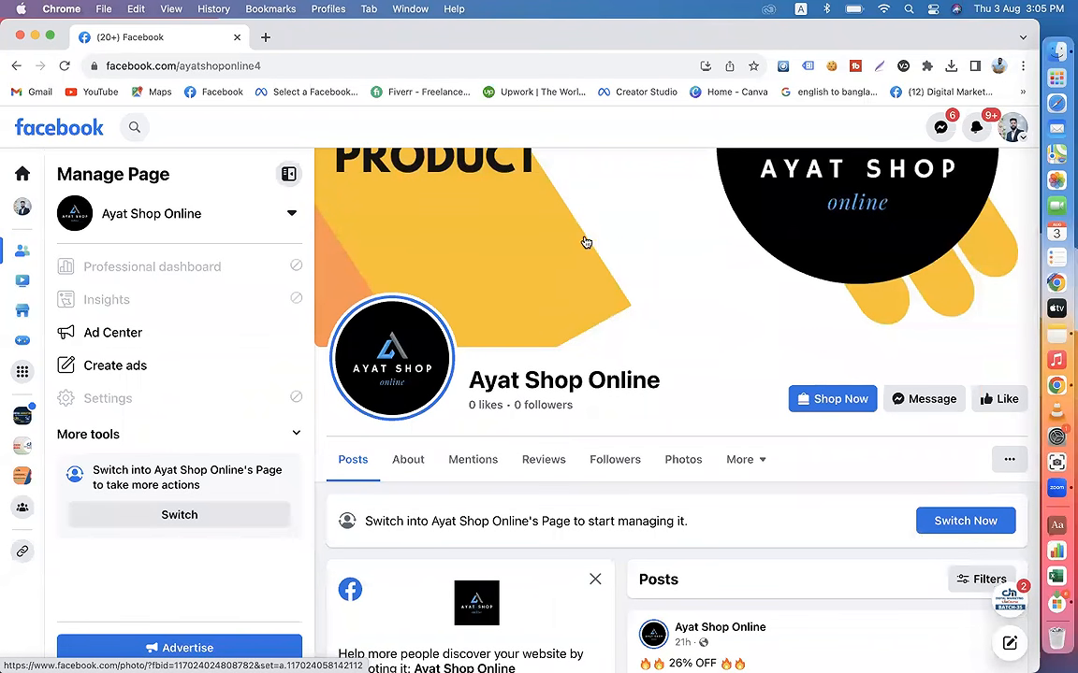
{"action": "scroll", "coordinate": [482, 446], "scroll_direction": "down", "scroll_amount": 1}
{"action": "scroll", "coordinate": [482, 446], "scroll_direction": "down", "scroll_amount": 10}
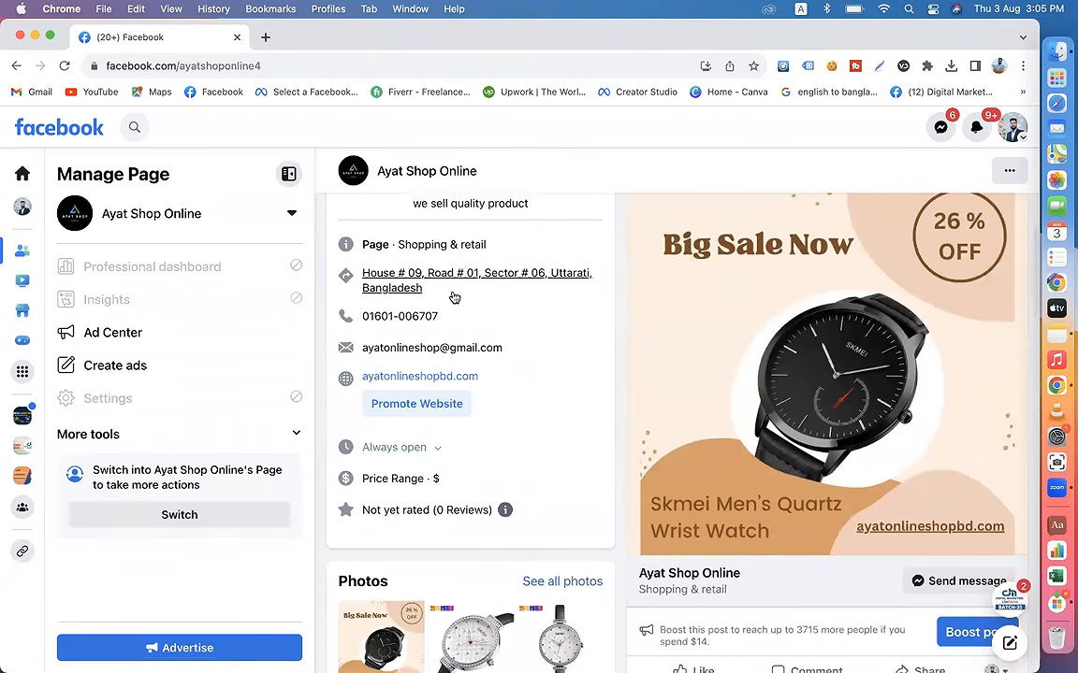
{"action": "scroll", "coordinate": [479, 452], "scroll_direction": "down", "scroll_amount": 2}
{"action": "scroll", "coordinate": [477, 446], "scroll_direction": "up", "scroll_amount": 3}
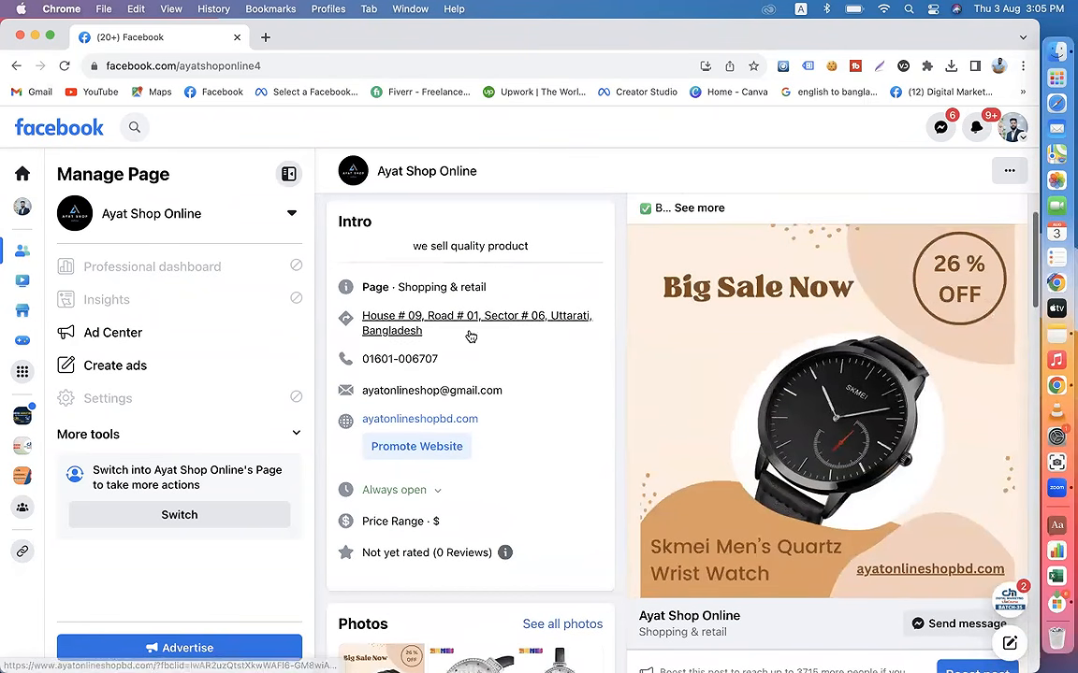
{"action": "scroll", "coordinate": [509, 466], "scroll_direction": "down", "scroll_amount": 1}
{"action": "scroll", "coordinate": [515, 467], "scroll_direction": "up", "scroll_amount": 1}
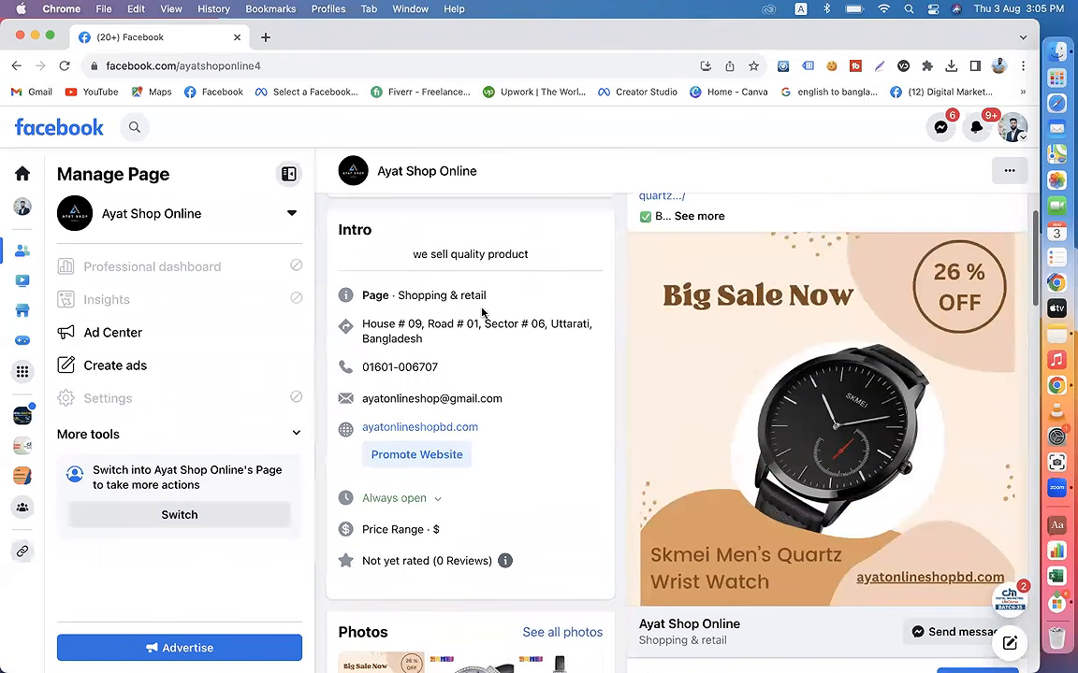
{"action": "scroll", "coordinate": [529, 486], "scroll_direction": "down", "scroll_amount": 3}
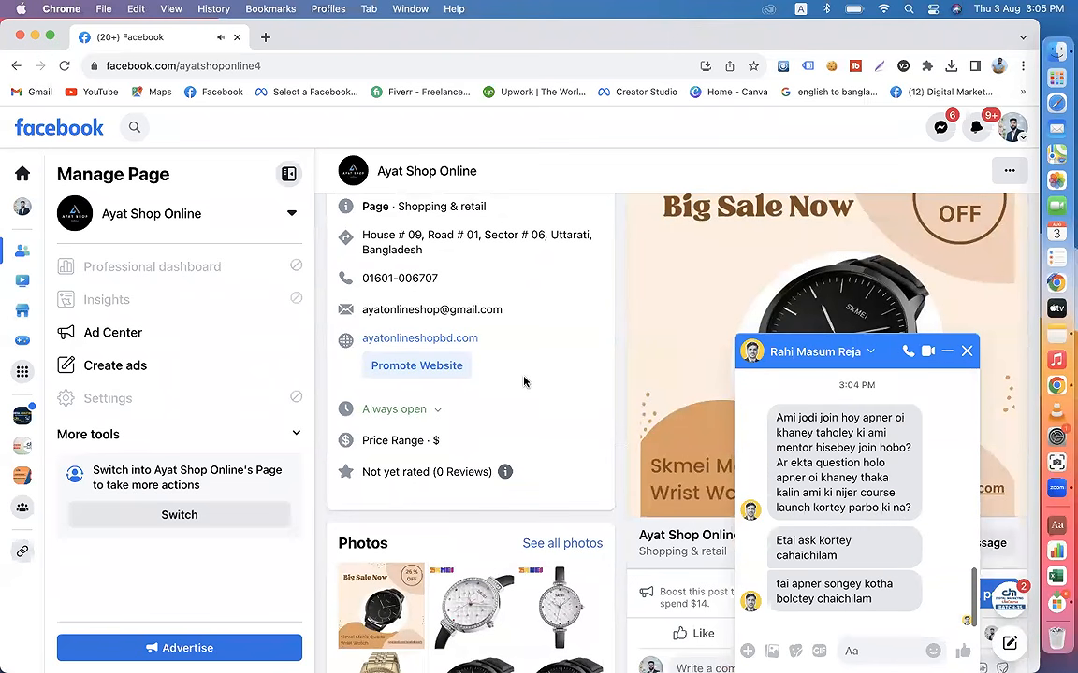
{"action": "left_click", "coordinate": [966, 351]}
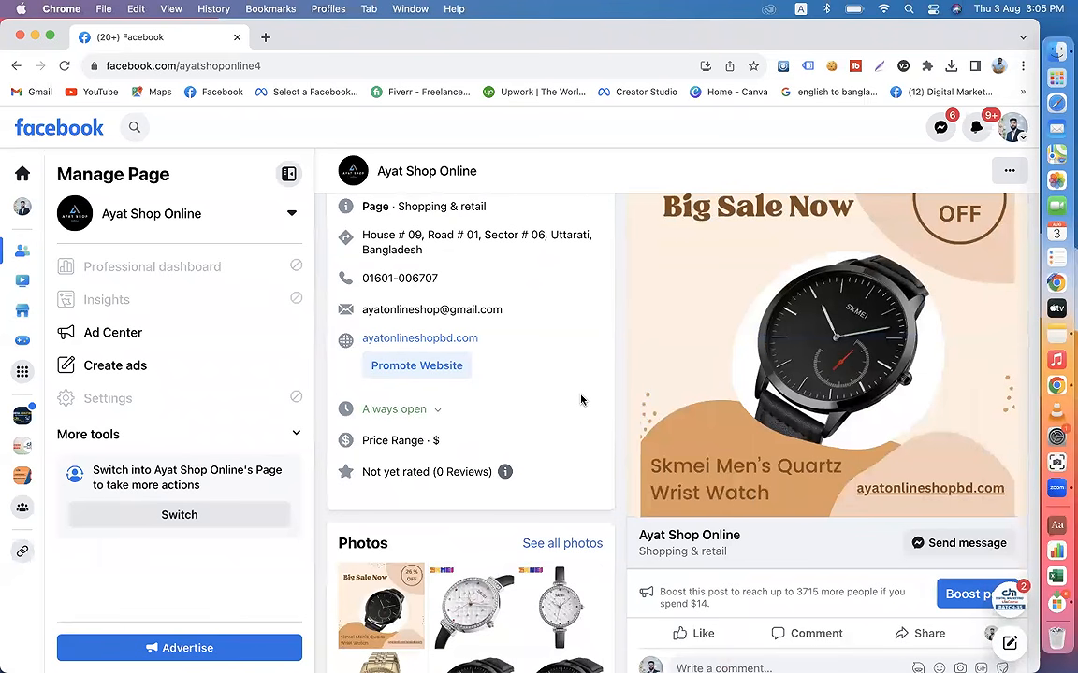
{"action": "scroll", "coordinate": [580, 400], "scroll_direction": "down", "scroll_amount": 3}
{"action": "scroll", "coordinate": [561, 393], "scroll_direction": "up", "scroll_amount": 10}
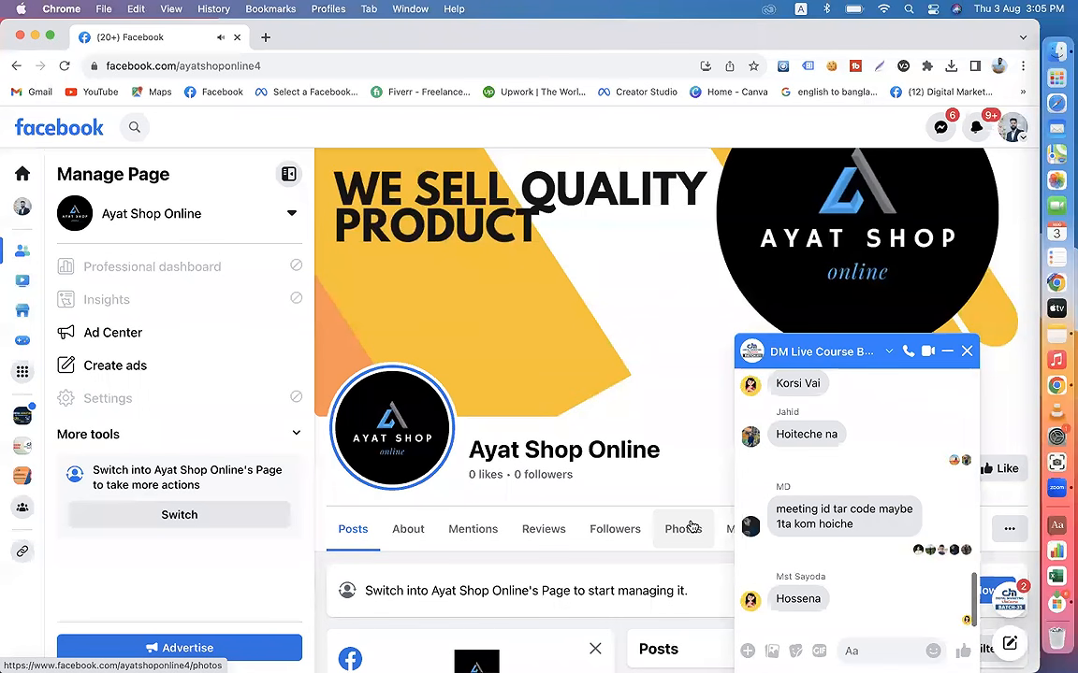
{"action": "left_click", "coordinate": [966, 352]}
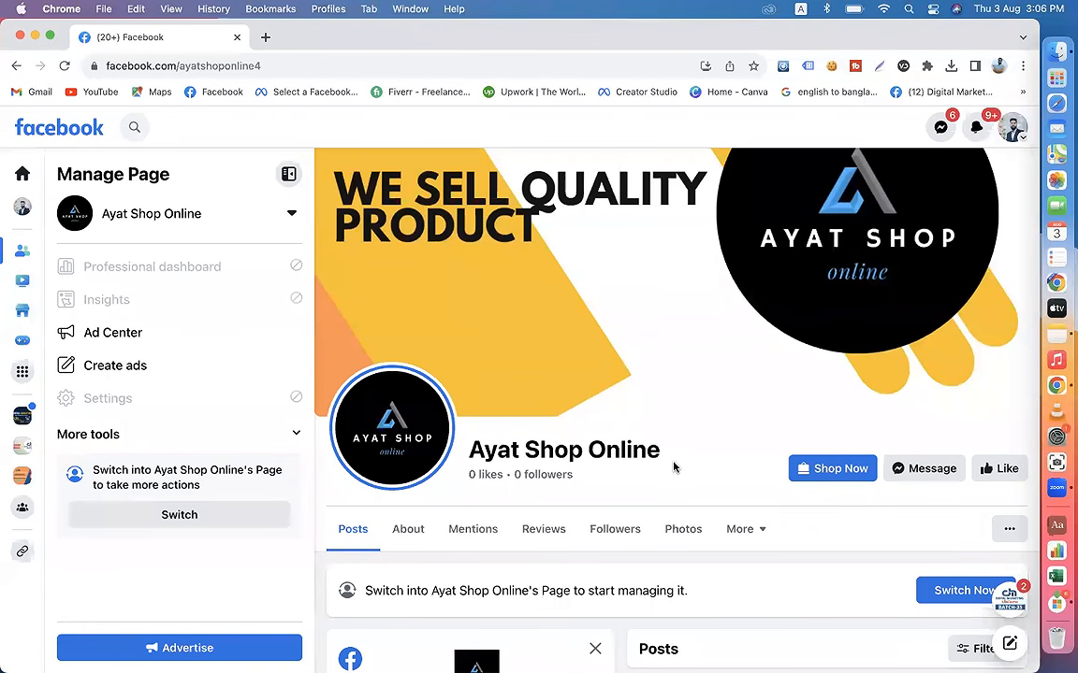
Step: Open Fiverr in a new browser tab, search for "social media manager" and browse the listed gigs
{"action": "left_click", "coordinate": [265, 37]}
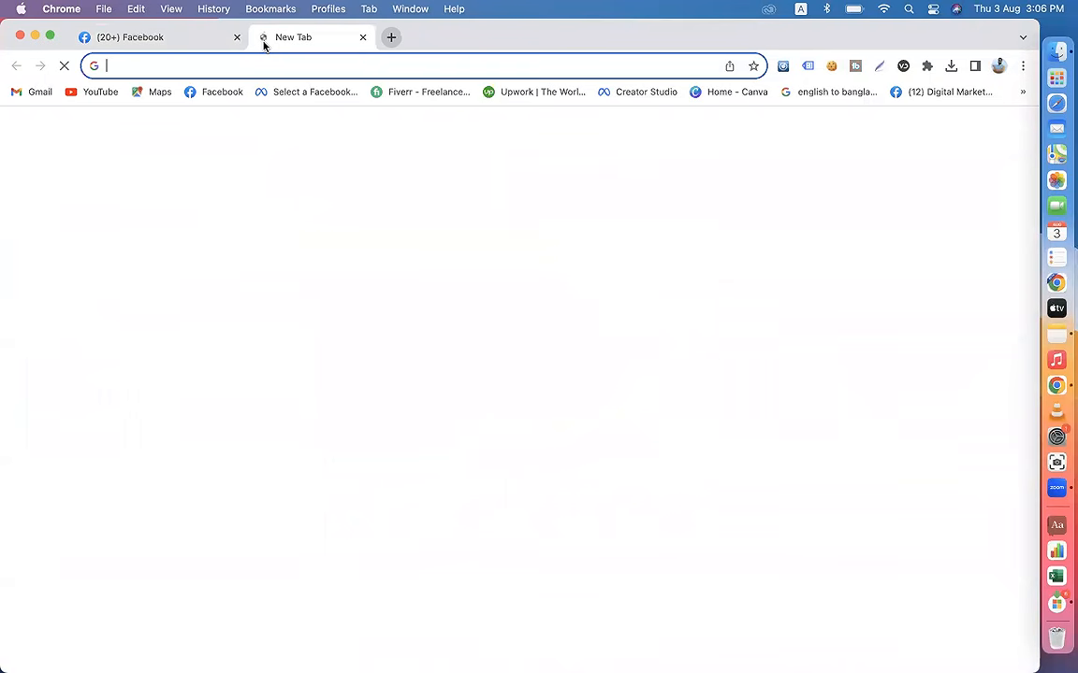
{"action": "left_click", "coordinate": [412, 94]}
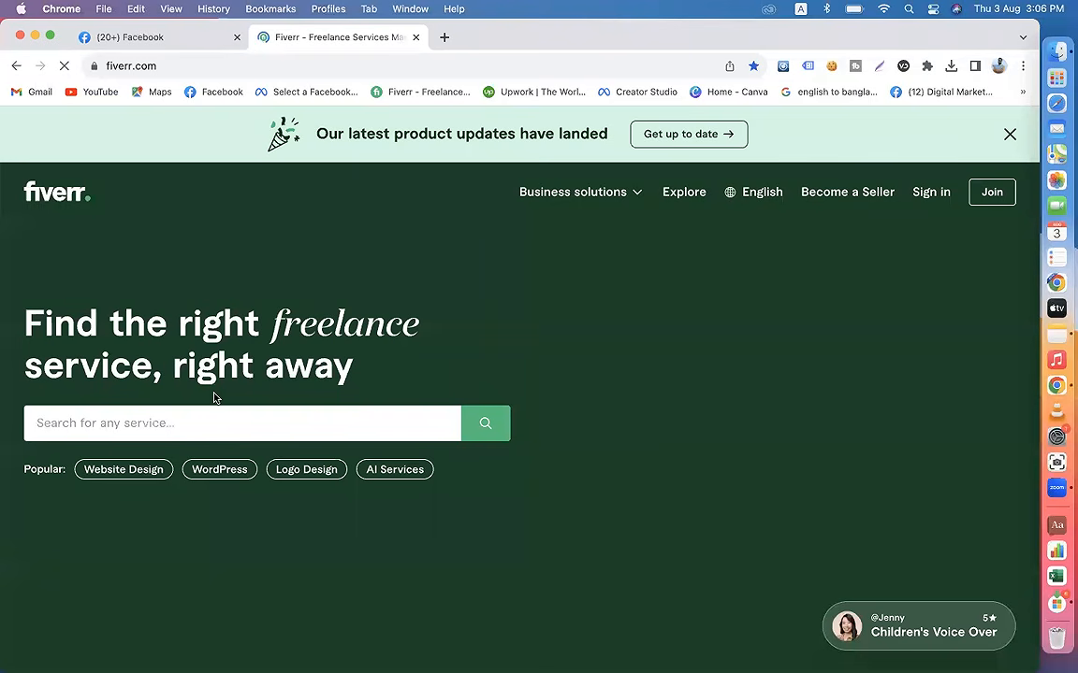
{"action": "left_click", "coordinate": [192, 428]}
{"action": "type", "text": "soica"}
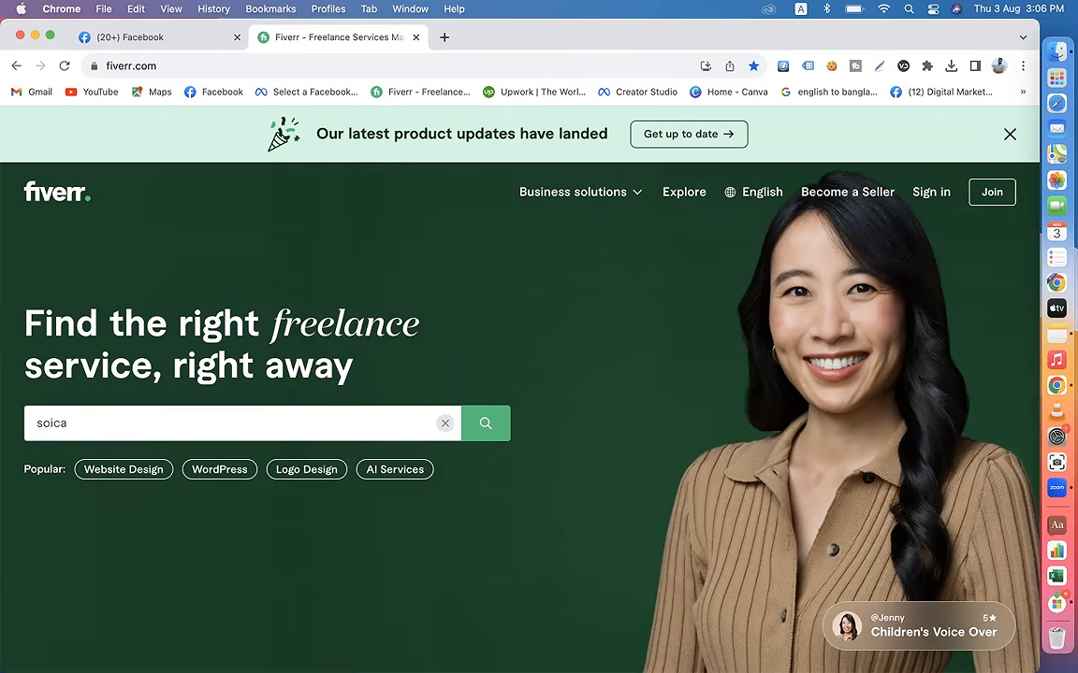
{"action": "type", "text": "l"}
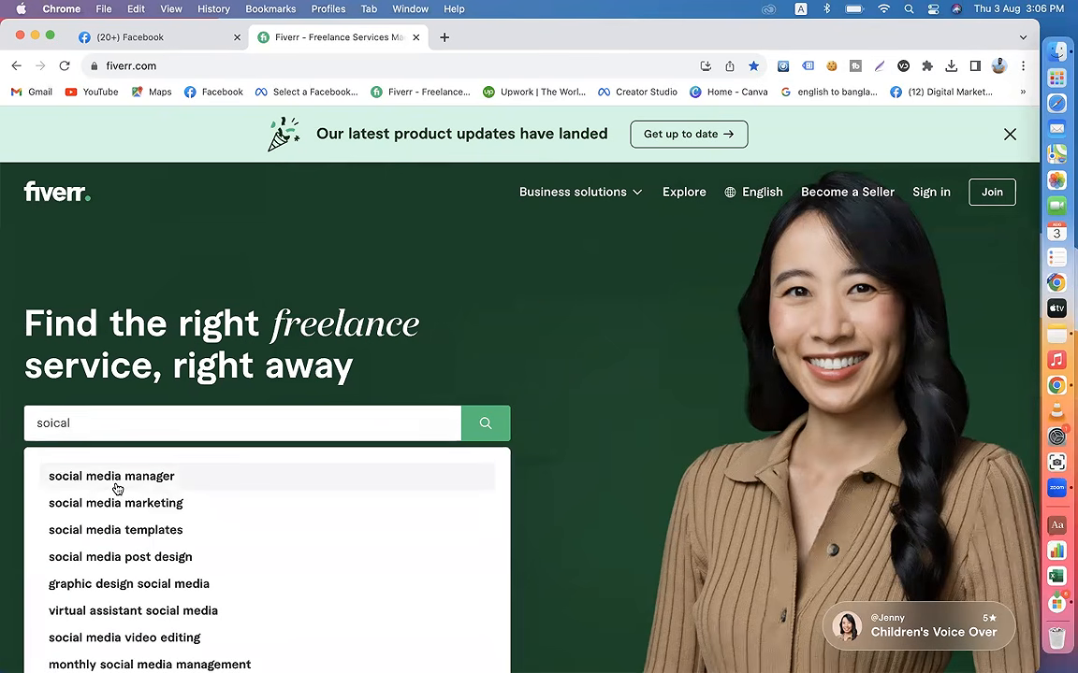
{"action": "left_click", "coordinate": [117, 478]}
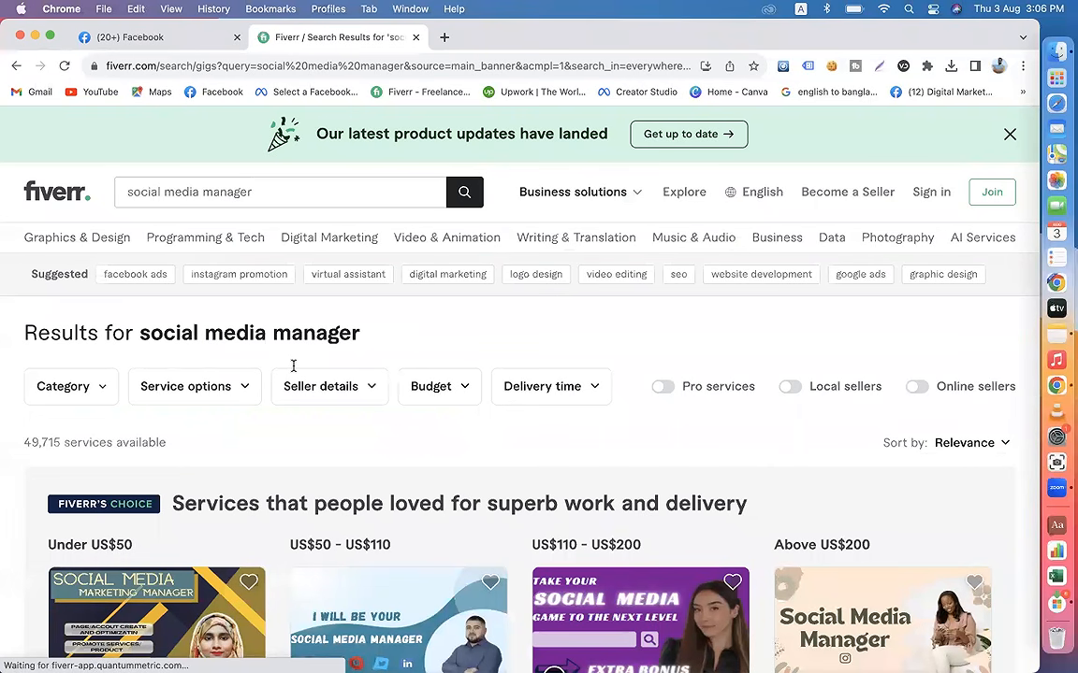
{"action": "scroll", "coordinate": [291, 370], "scroll_direction": "down", "scroll_amount": 5}
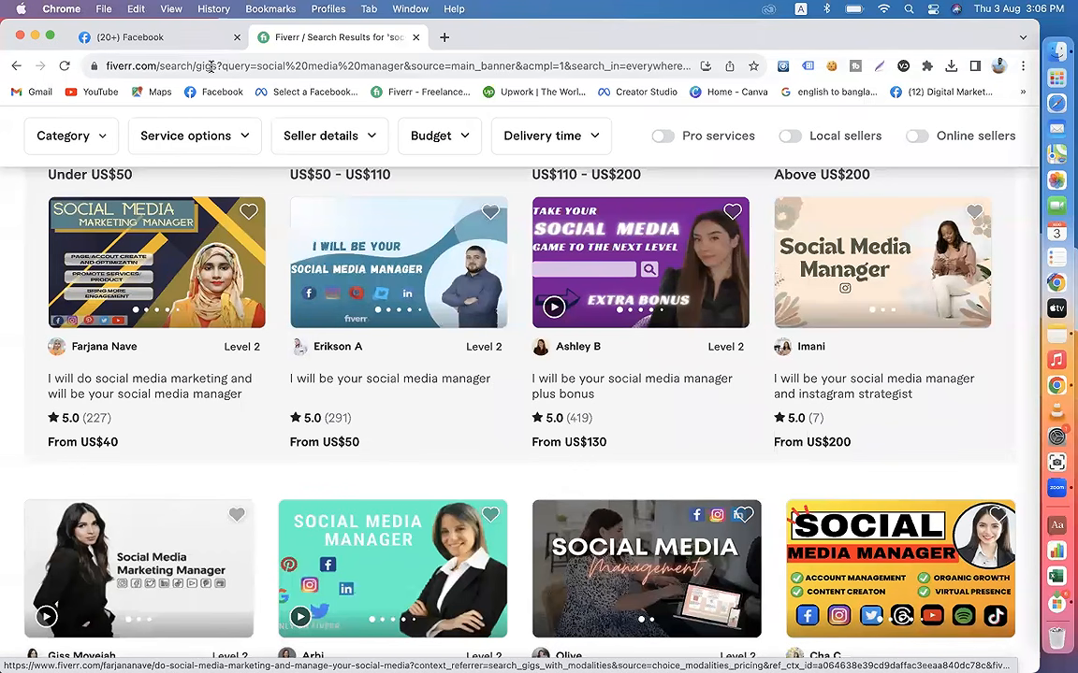
Step: Return to Facebook, switch the active profile to Ayat Shop Online, and dismiss the Page health card and the switch notice
{"action": "left_click", "coordinate": [179, 42]}
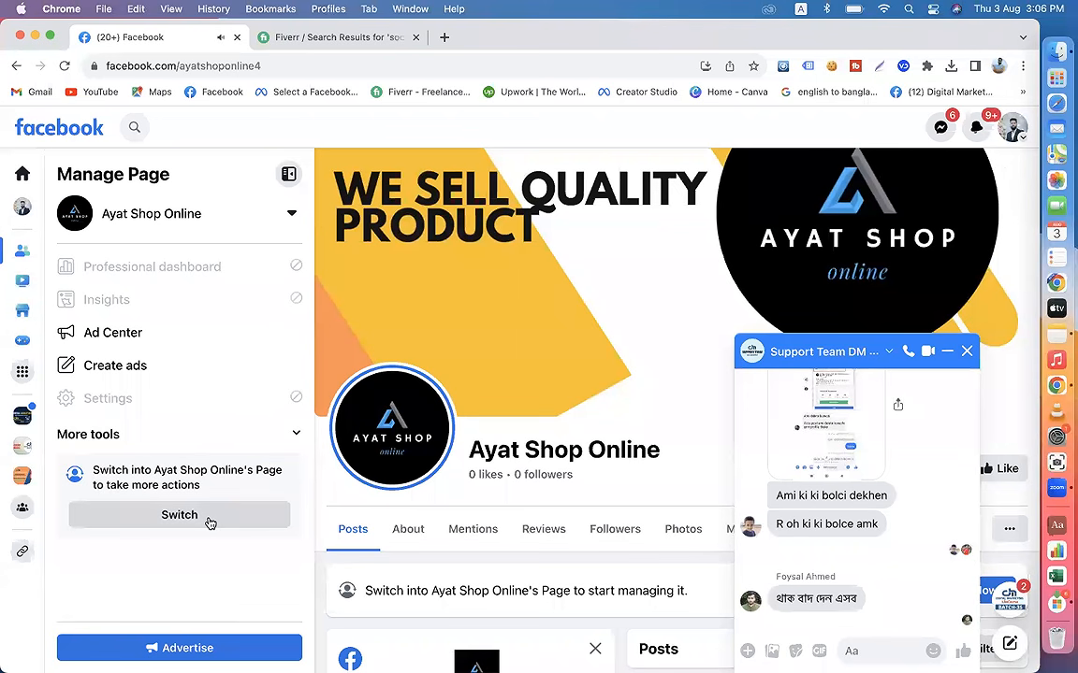
{"action": "left_click", "coordinate": [1017, 138]}
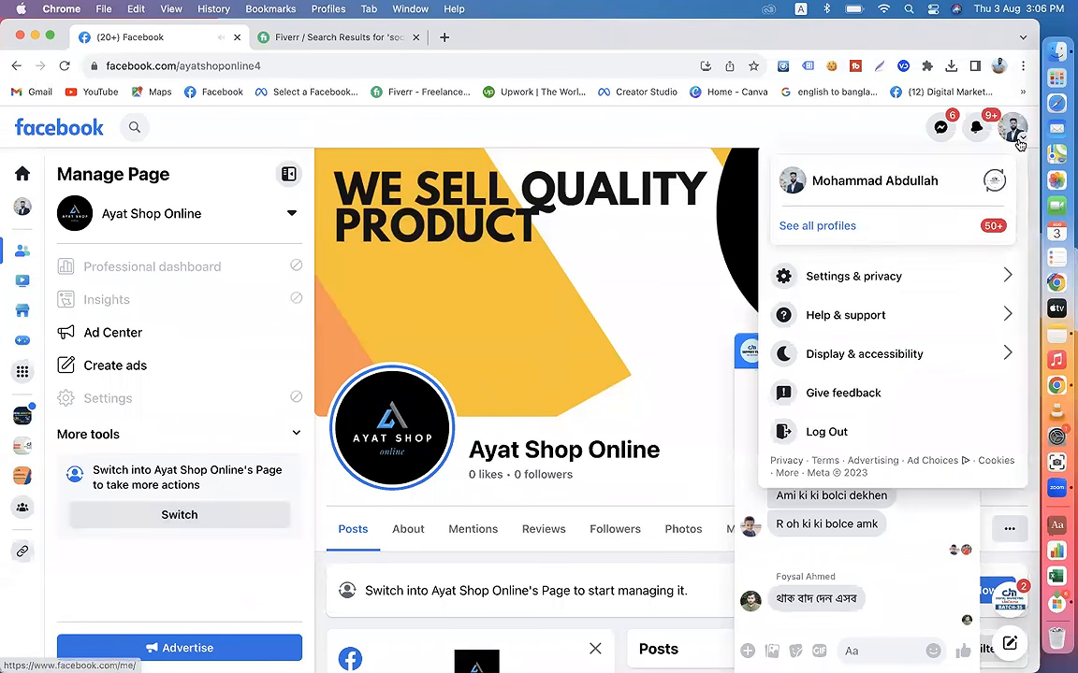
{"action": "left_click", "coordinate": [833, 234]}
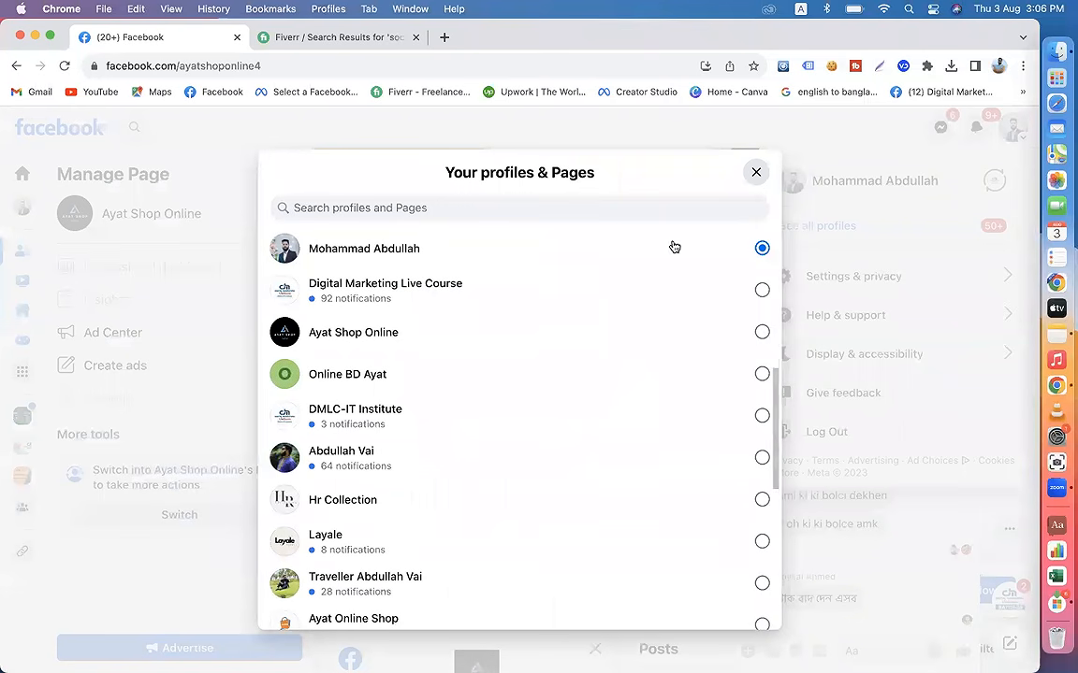
{"action": "left_click", "coordinate": [428, 344]}
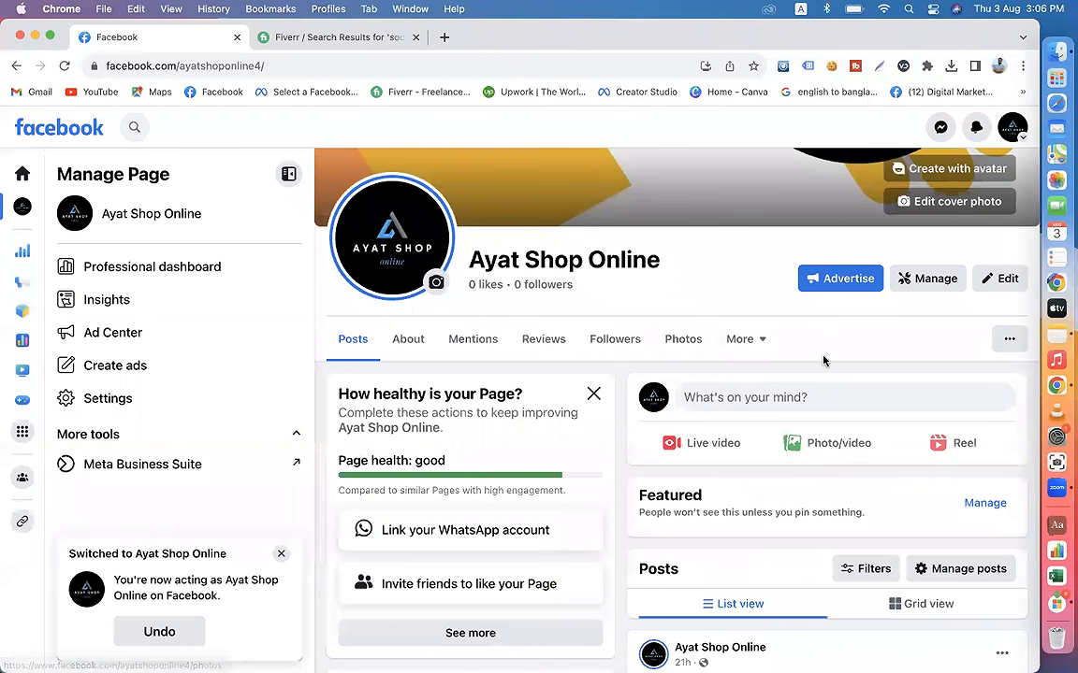
{"action": "left_click", "coordinate": [593, 393]}
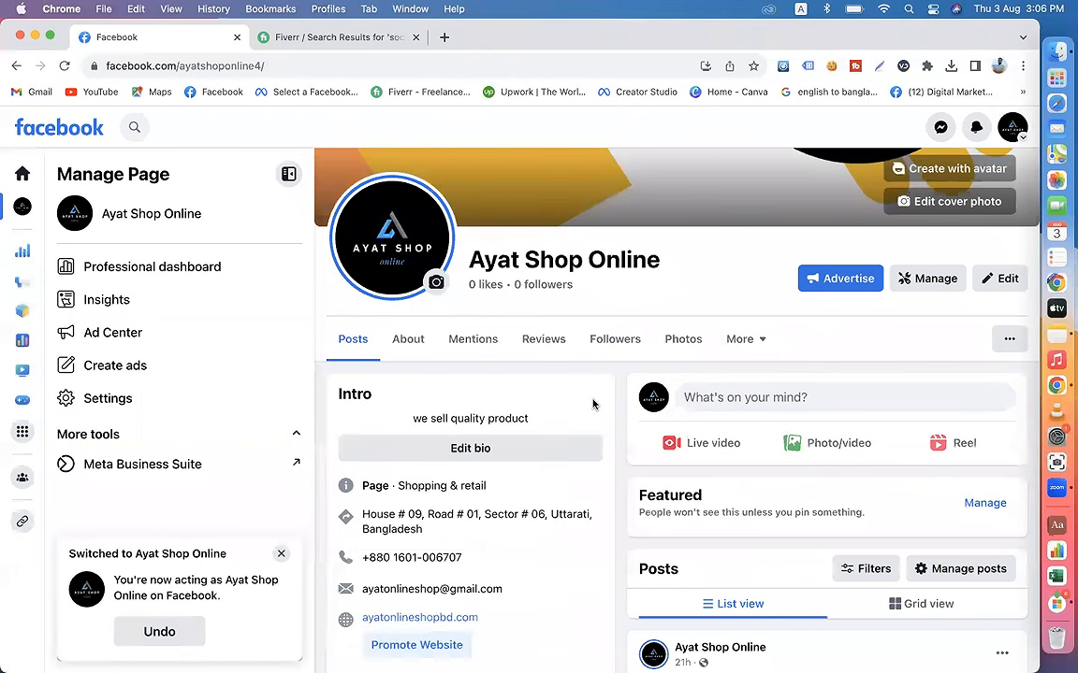
{"action": "left_click", "coordinate": [281, 556]}
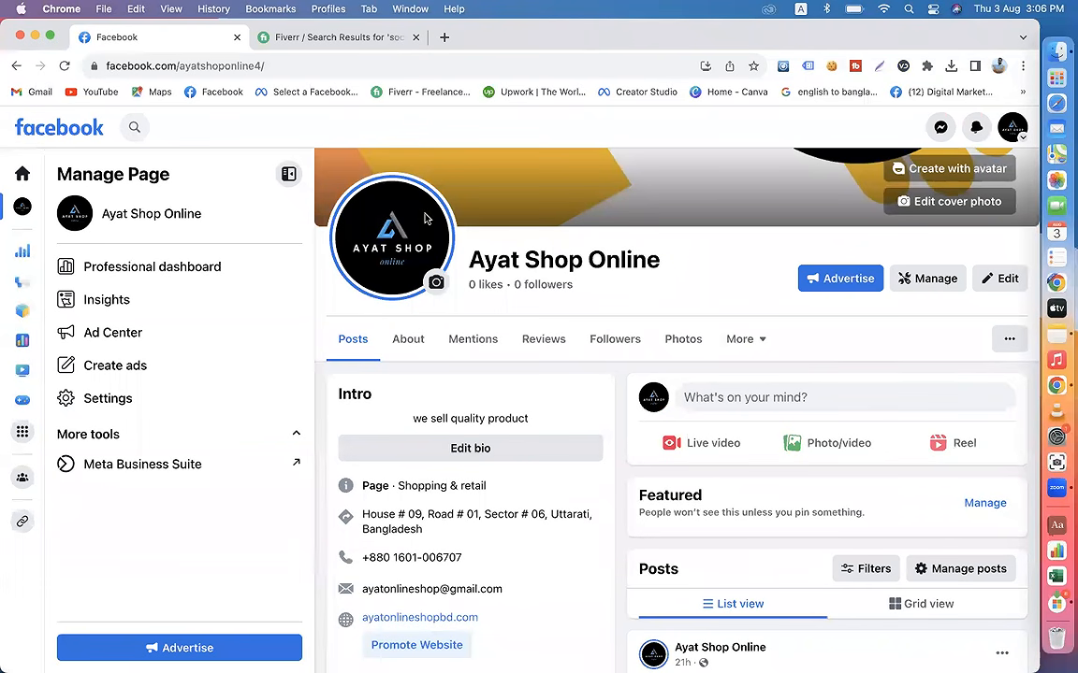
Step: Go back to the Fiverr results and open the US$50 gig "I will be your social media manager"
{"action": "left_click", "coordinate": [329, 37]}
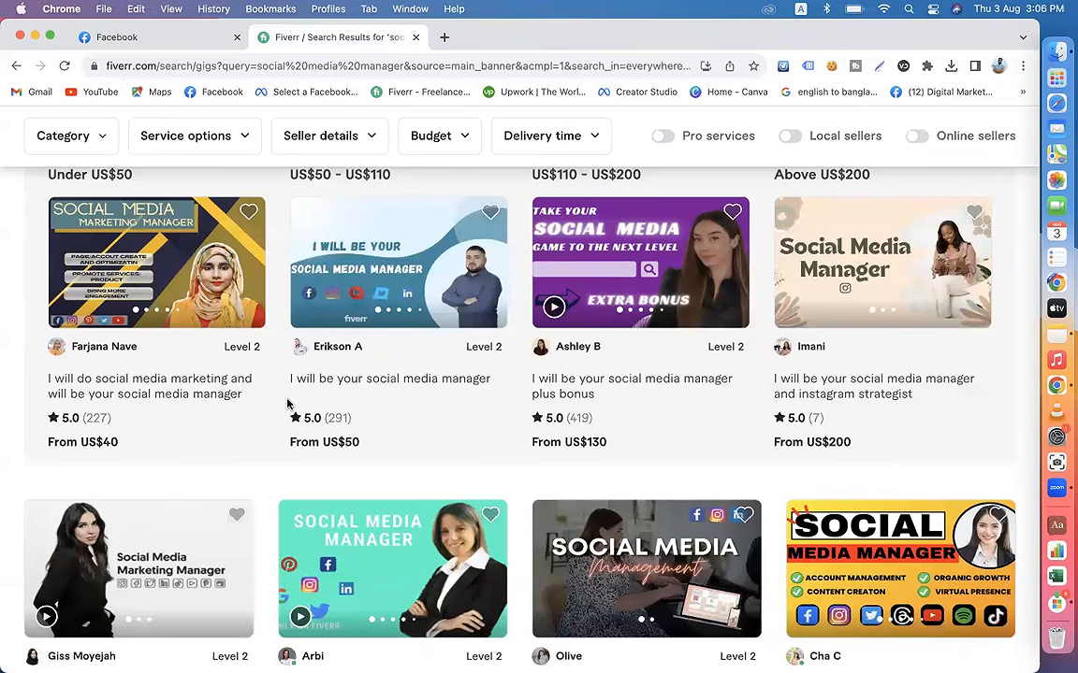
{"action": "left_click", "coordinate": [362, 387]}
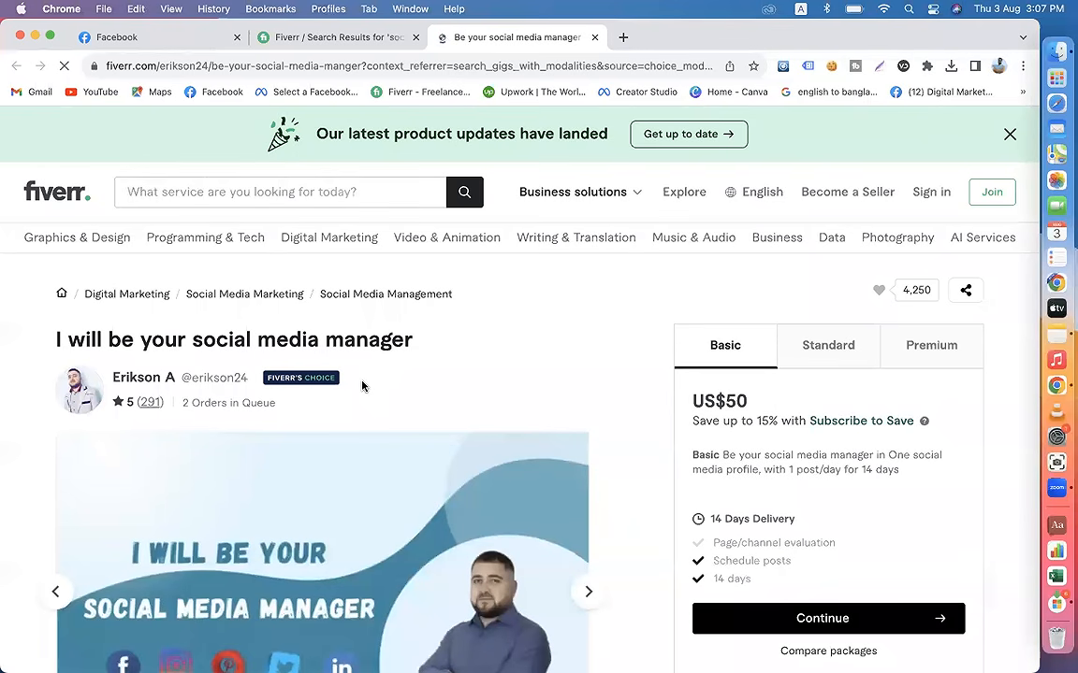
{"action": "scroll", "coordinate": [560, 354], "scroll_direction": "down", "scroll_amount": 3}
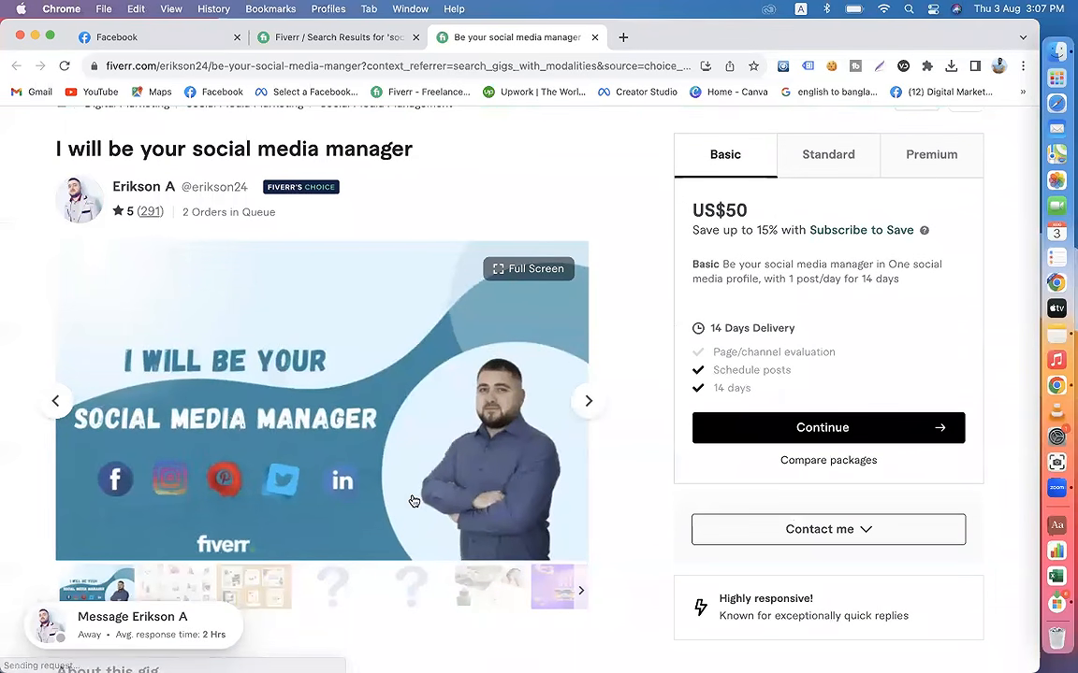
Step: Compare the Ayat Shop Online page on Facebook with the social media platforms offered in the Fiverr gig
{"action": "left_click", "coordinate": [168, 34]}
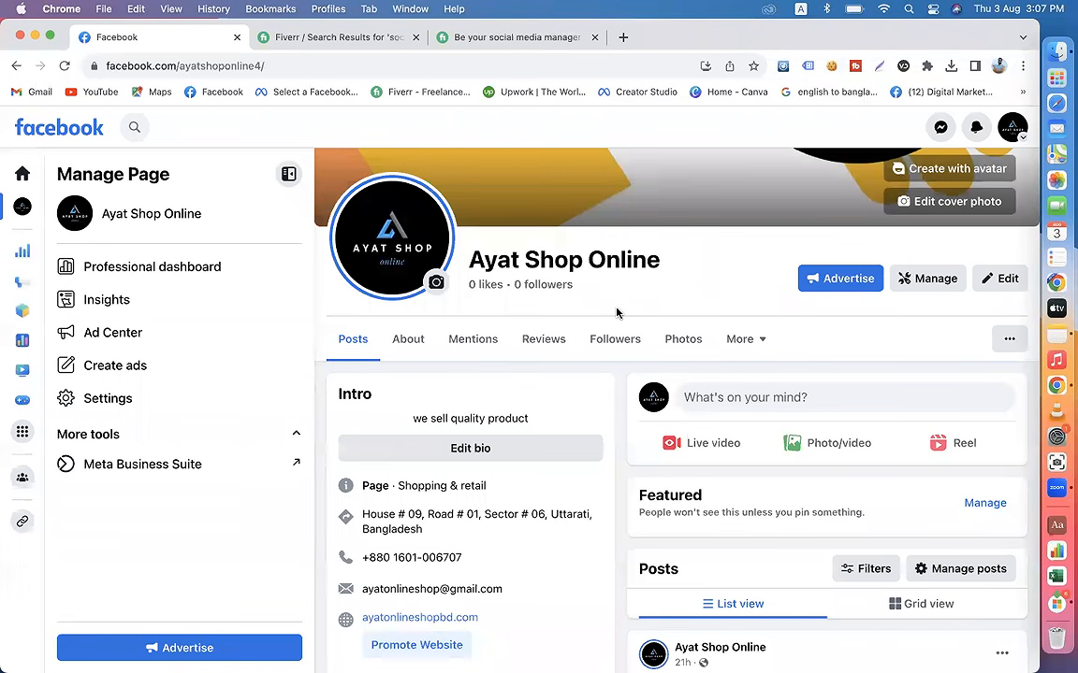
{"action": "left_click", "coordinate": [456, 43]}
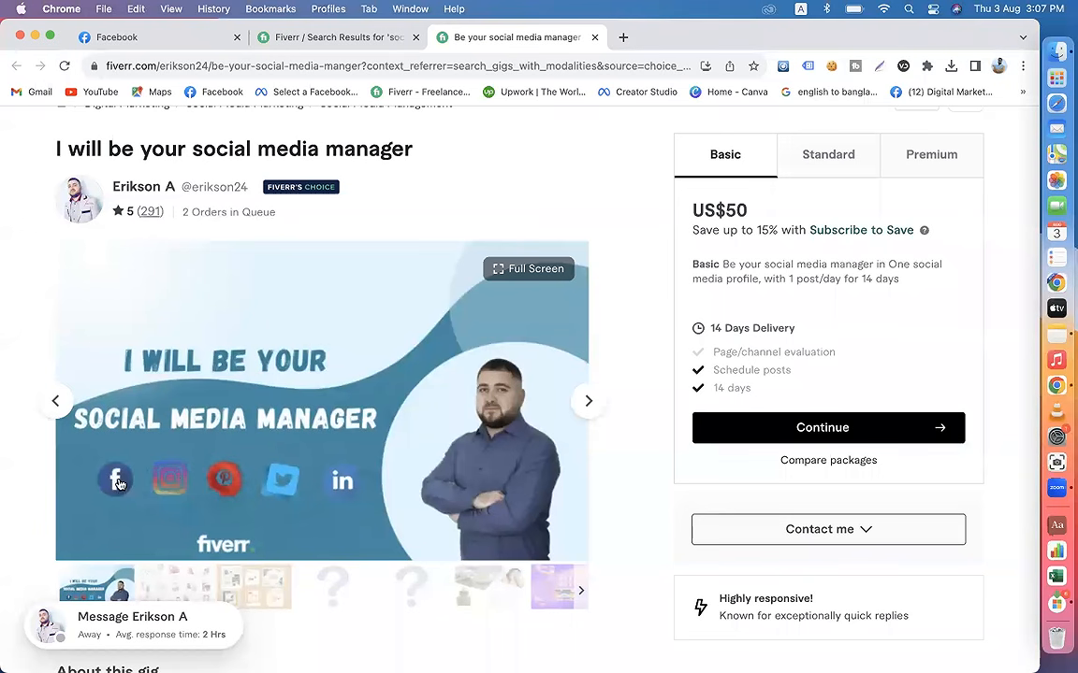
{"action": "left_click", "coordinate": [159, 41]}
{"action": "left_click", "coordinate": [467, 41]}
{"action": "left_click", "coordinate": [171, 37]}
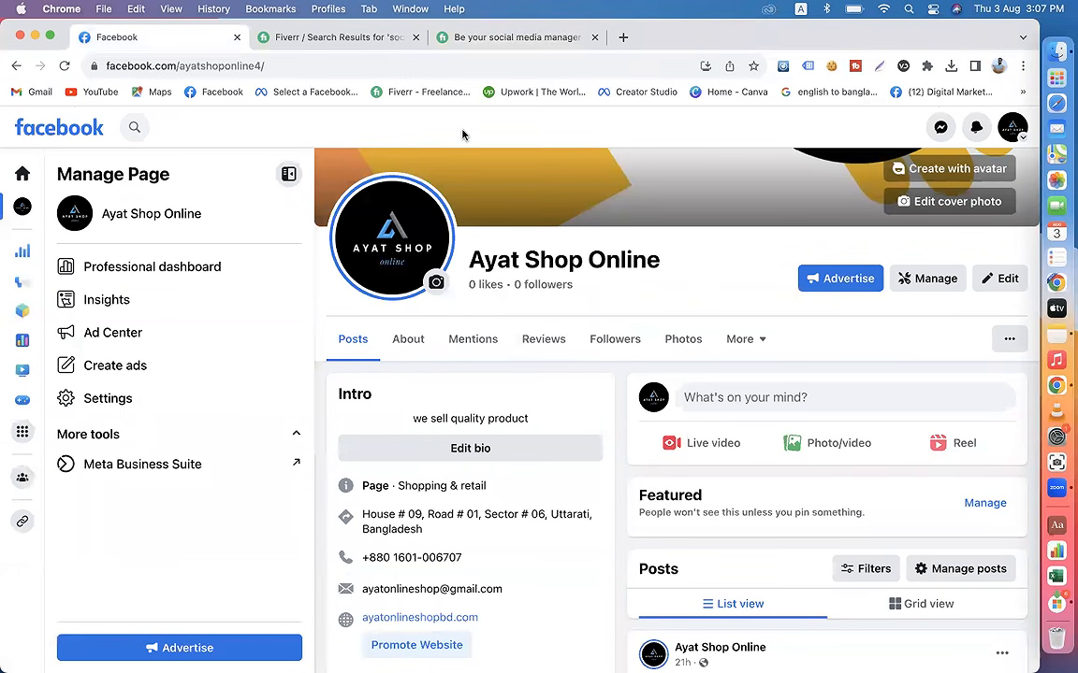
Step: Examine the Basic package description in the Fiverr gig, highlighting the social media manager offer and "with 1 post/day"
{"action": "left_click", "coordinate": [416, 42]}
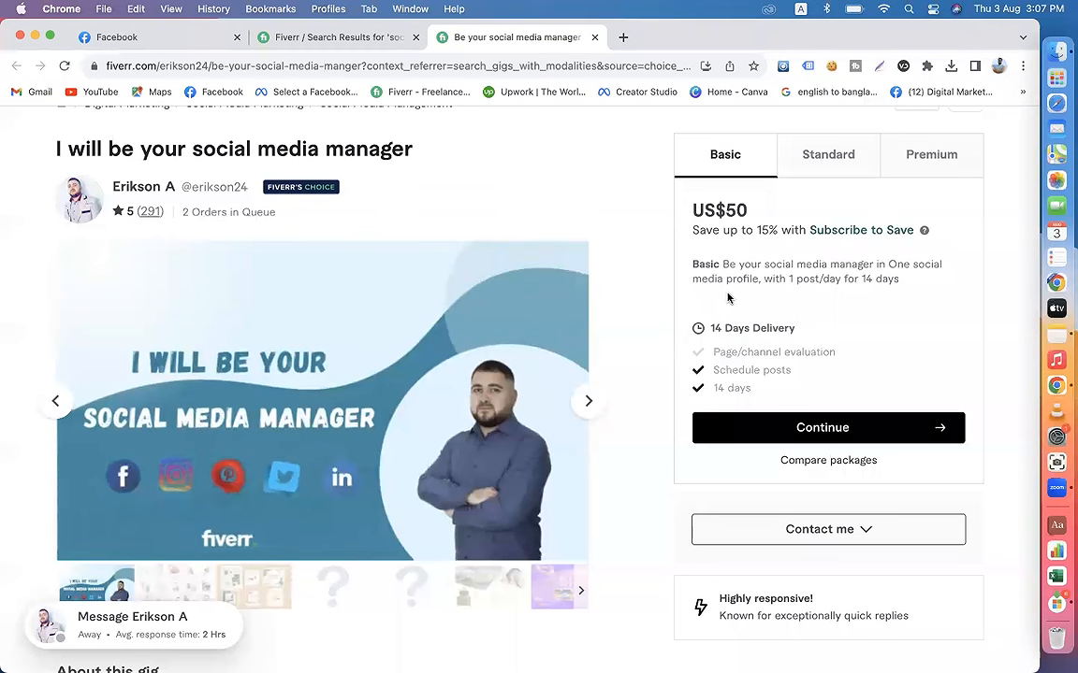
{"action": "left_click_drag", "start_coordinate": [724, 265], "coordinate": [888, 264]}
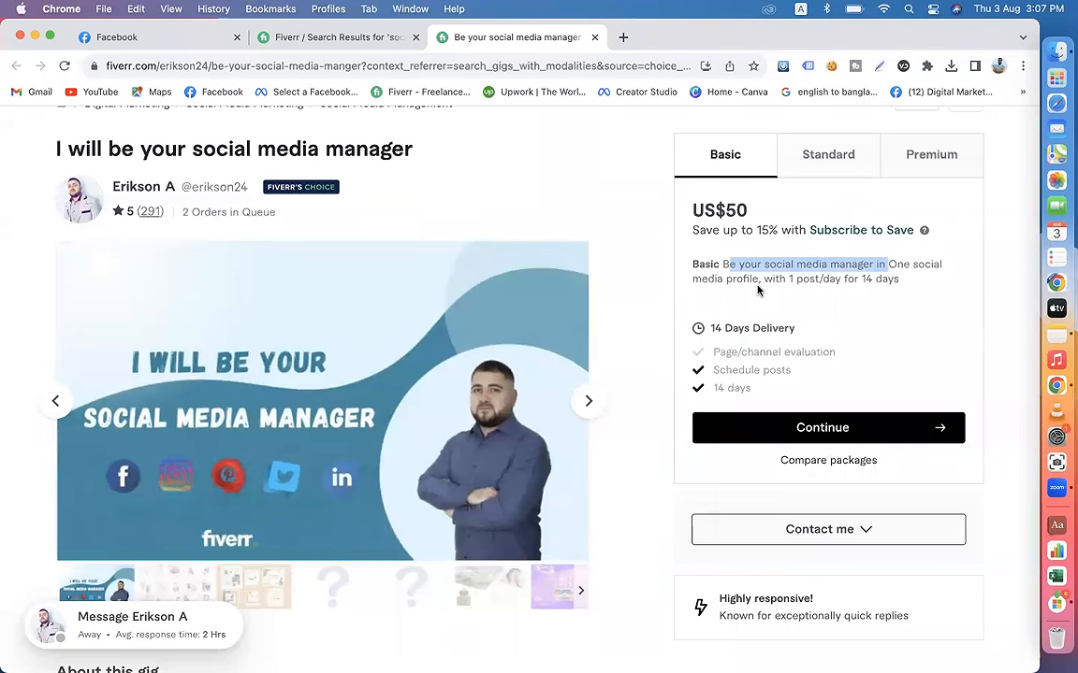
{"action": "left_click_drag", "start_coordinate": [762, 278], "coordinate": [840, 284]}
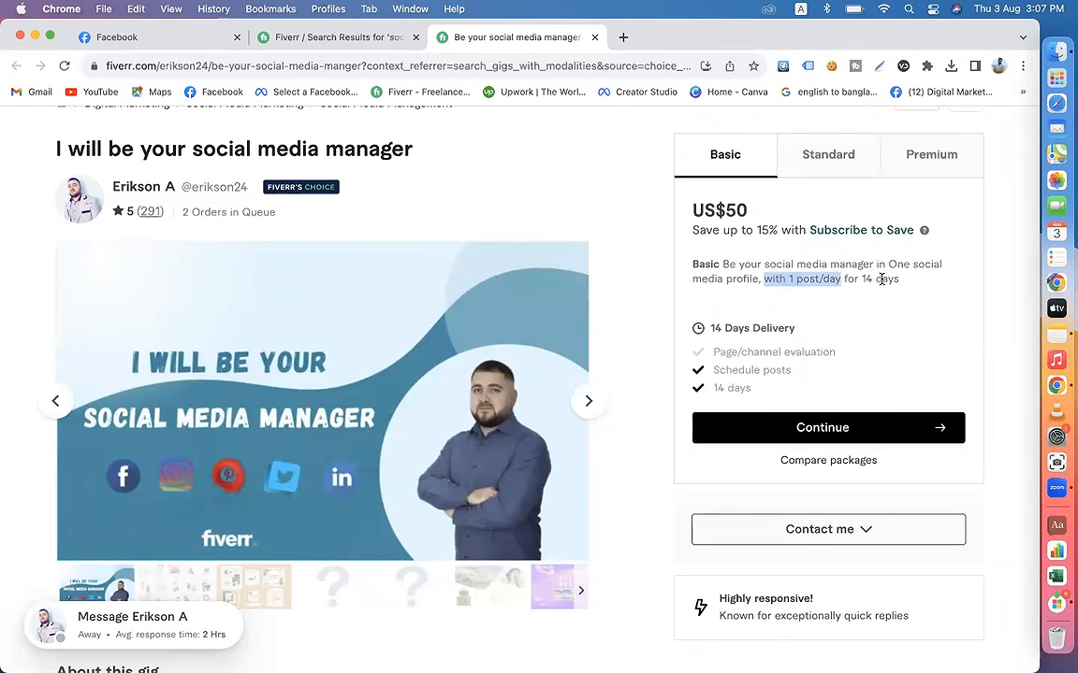
{"action": "left_click", "coordinate": [789, 278]}
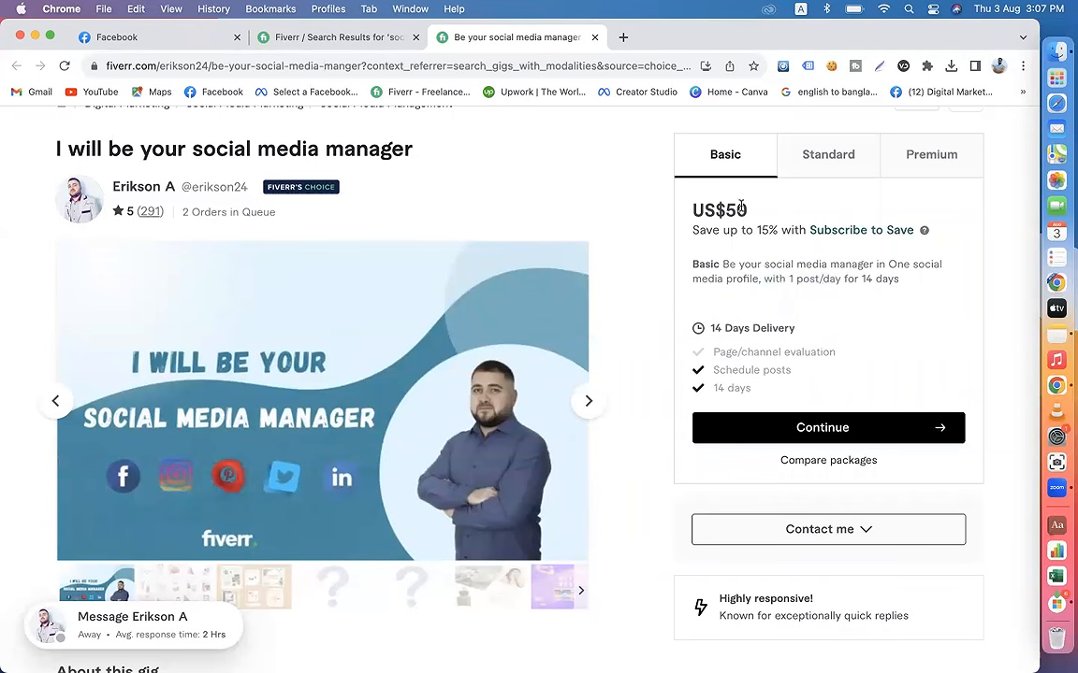
Step: Review the Standard and Premium packages of the Fiverr gig, highlighting "30 days" in Standard and "1 post/day" in Premium
{"action": "left_click", "coordinate": [822, 175]}
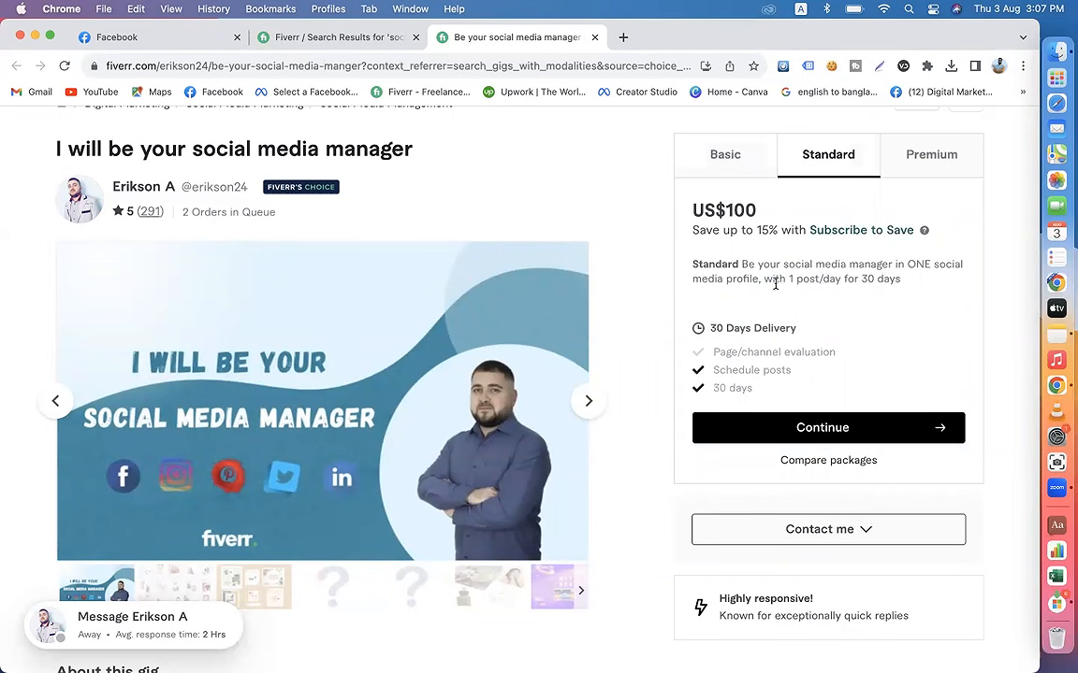
{"action": "left_click_drag", "start_coordinate": [791, 281], "coordinate": [901, 282]}
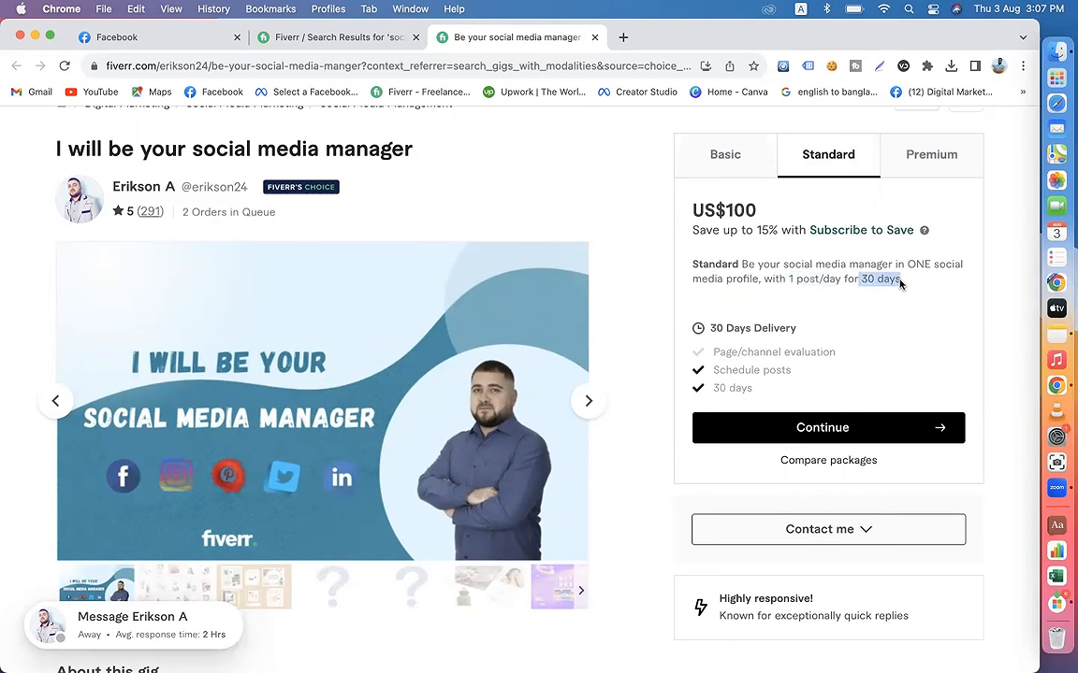
{"action": "left_click", "coordinate": [912, 171]}
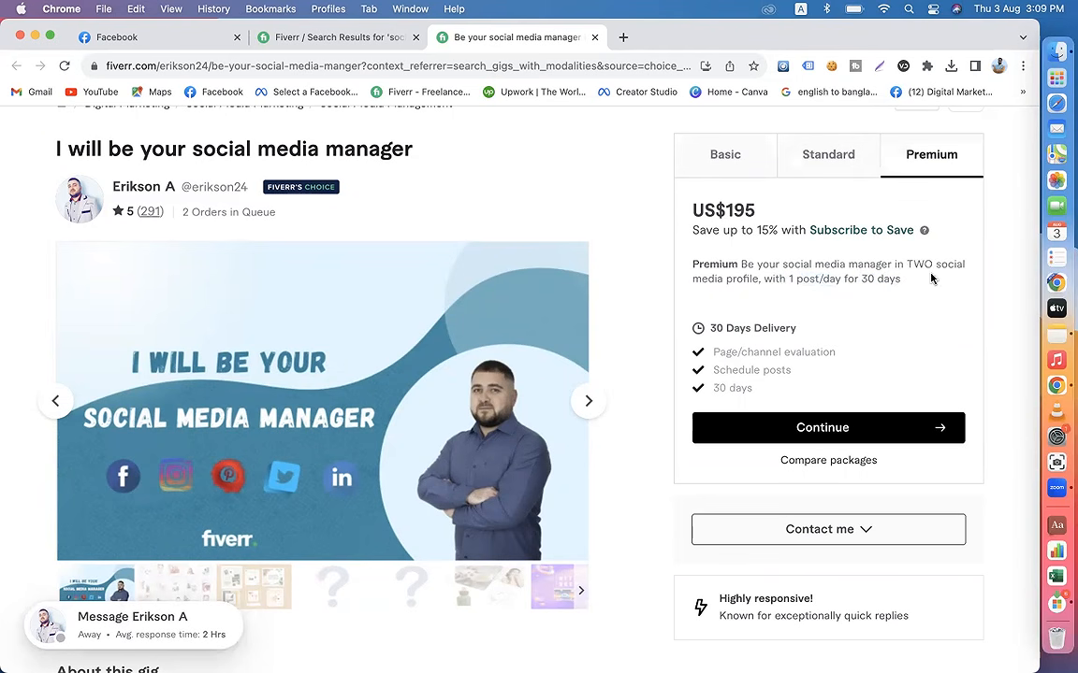
{"action": "left_click_drag", "start_coordinate": [793, 276], "coordinate": [834, 283]}
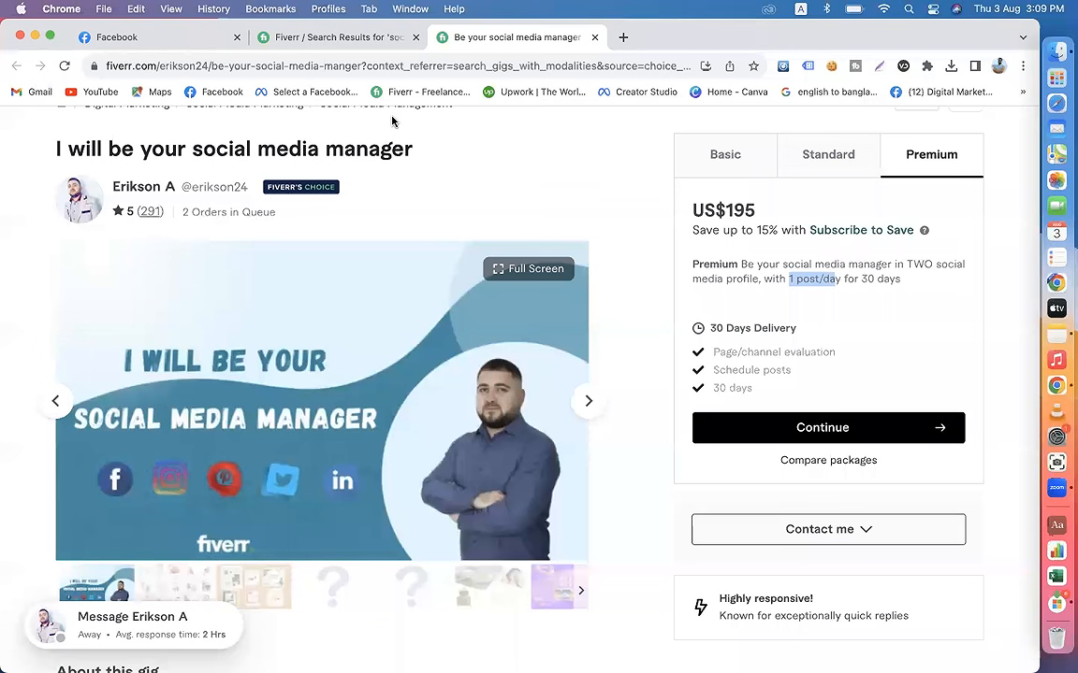
Step: Switch to the first of the other Chrome profiles, open the Digital Marketing Live Course page on Facebook, and dismiss its page changes notice
{"action": "left_click", "coordinate": [999, 67]}
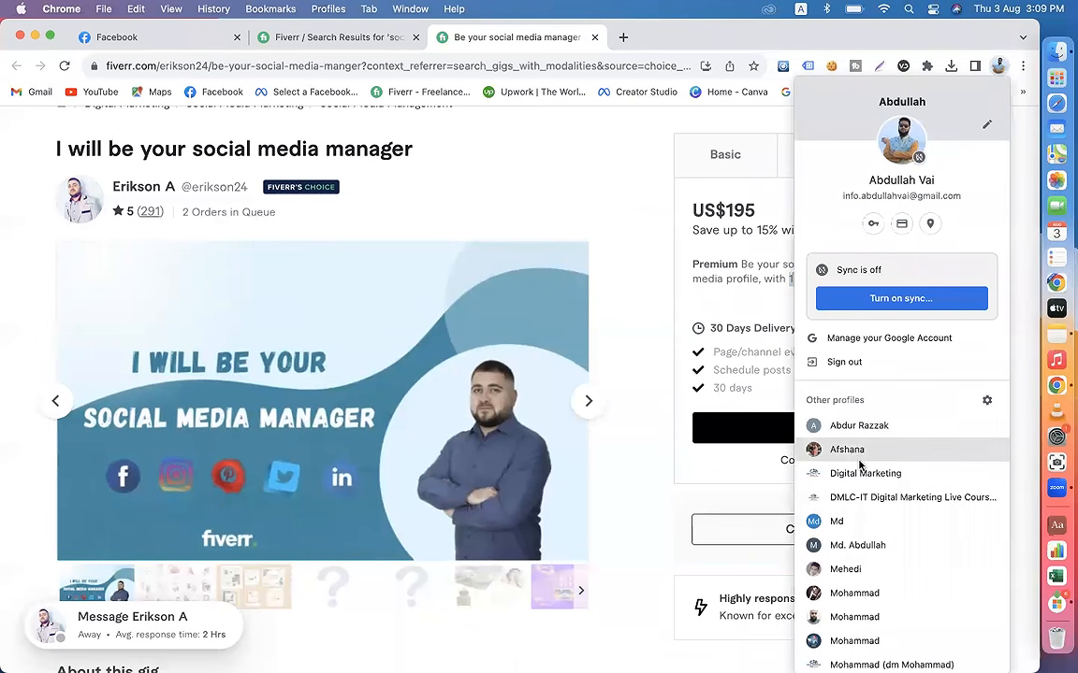
{"action": "left_click", "coordinate": [823, 426]}
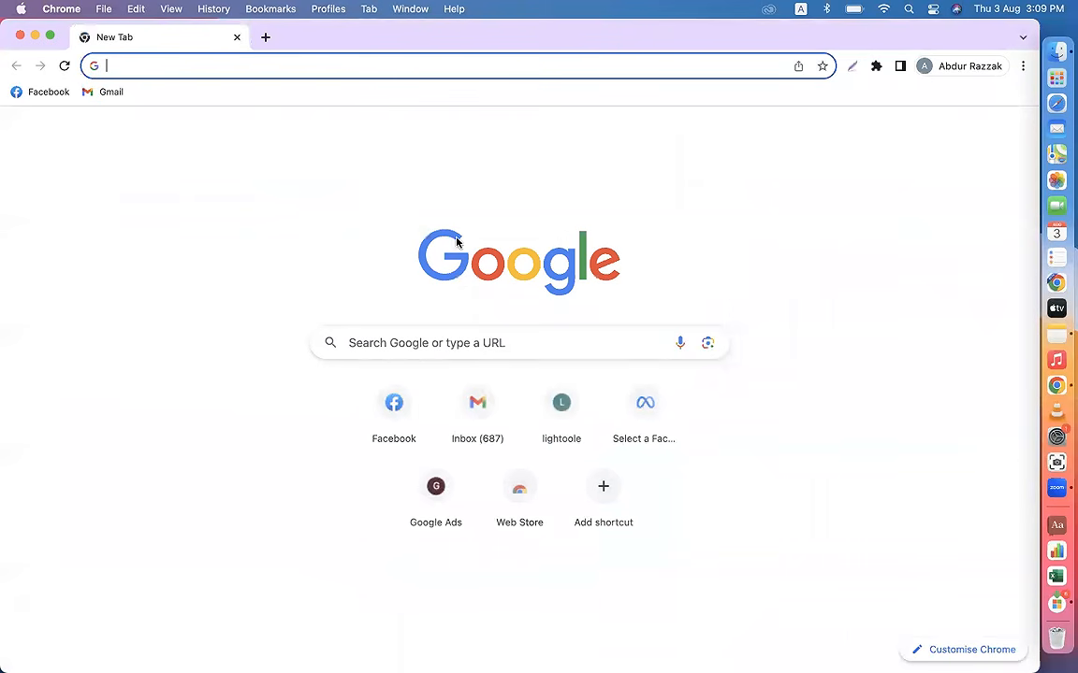
{"action": "left_click", "coordinate": [35, 93]}
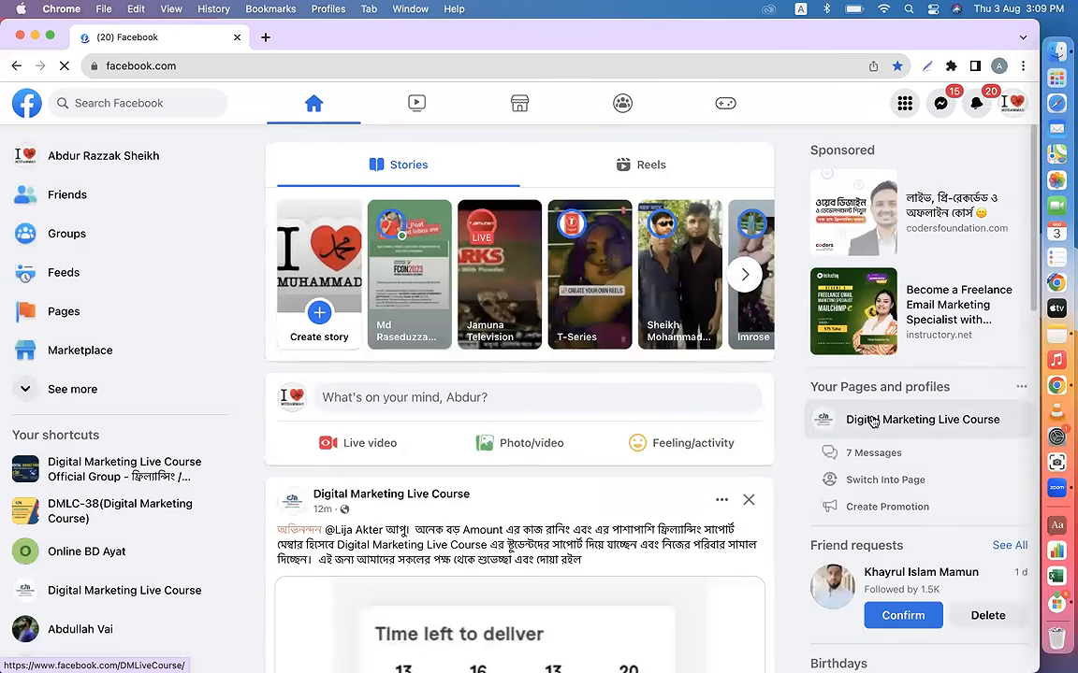
{"action": "left_click", "coordinate": [862, 421]}
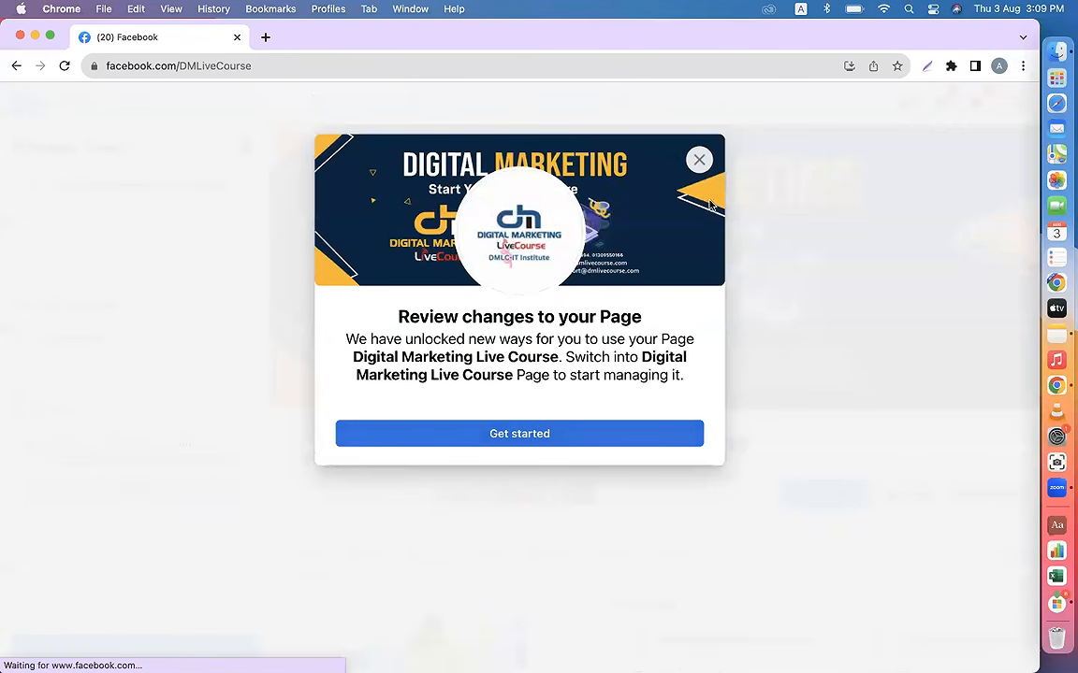
{"action": "left_click", "coordinate": [700, 161]}
Step: Examine the recent posts on the Digital Marketing Live Course page, including their dates, captions, images and comments
{"action": "scroll", "coordinate": [710, 482], "scroll_direction": "down", "scroll_amount": 10}
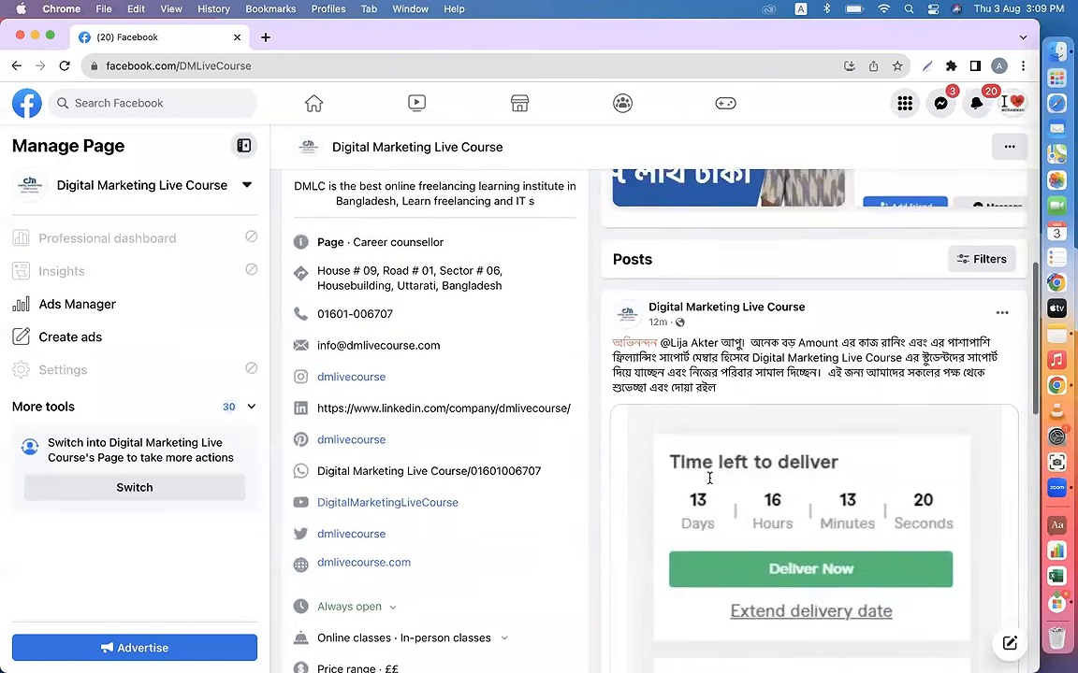
{"action": "scroll", "coordinate": [709, 484], "scroll_direction": "up", "scroll_amount": 2}
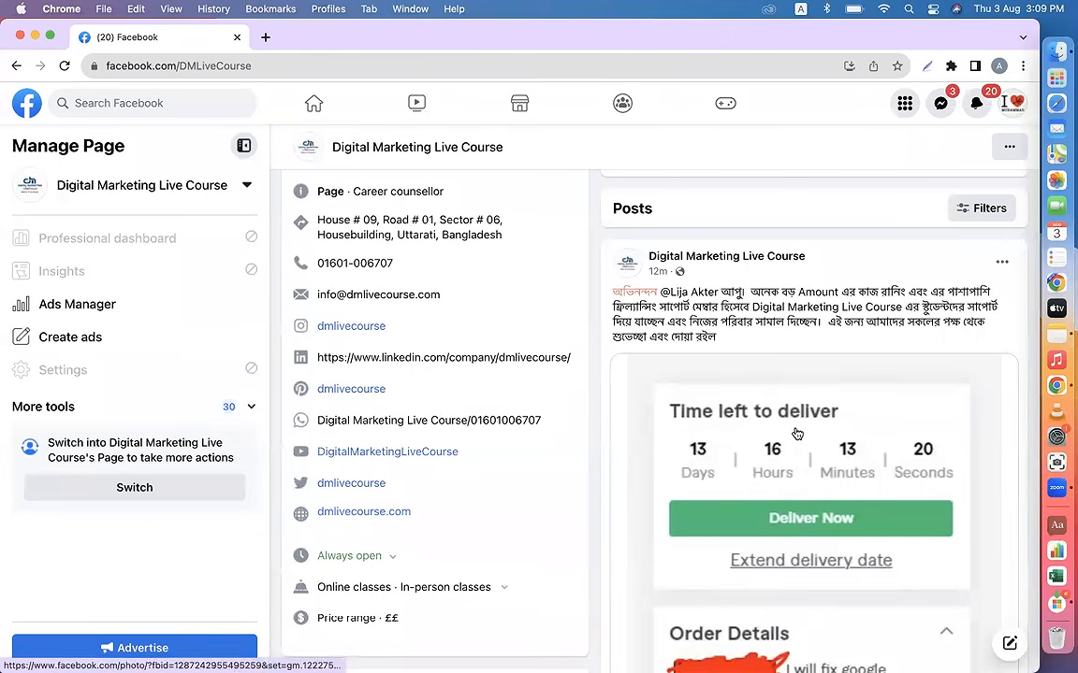
{"action": "scroll", "coordinate": [797, 433], "scroll_direction": "down", "scroll_amount": 7}
{"action": "scroll", "coordinate": [797, 432], "scroll_direction": "up", "scroll_amount": 2}
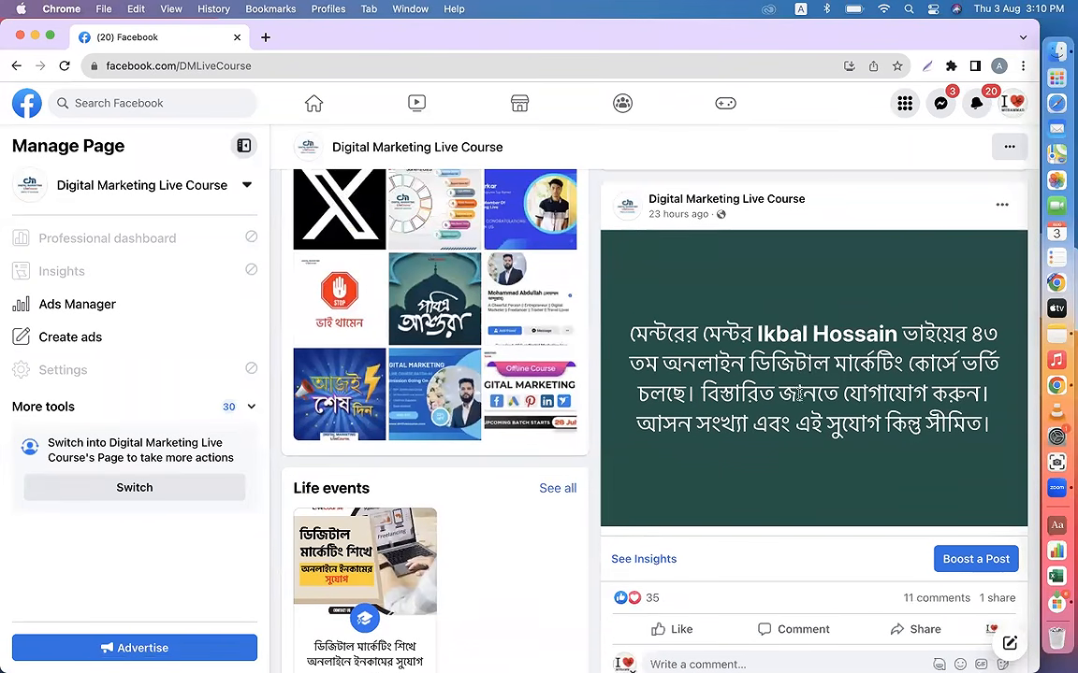
{"action": "scroll", "coordinate": [808, 418], "scroll_direction": "down", "scroll_amount": 5}
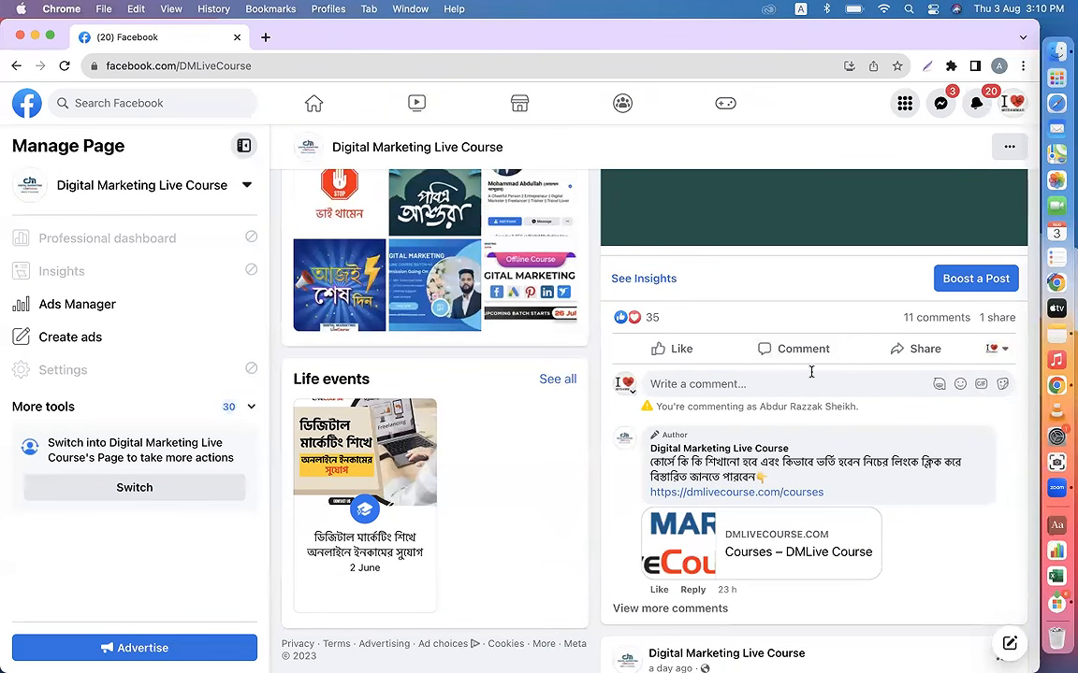
{"action": "scroll", "coordinate": [800, 379], "scroll_direction": "up", "scroll_amount": 5}
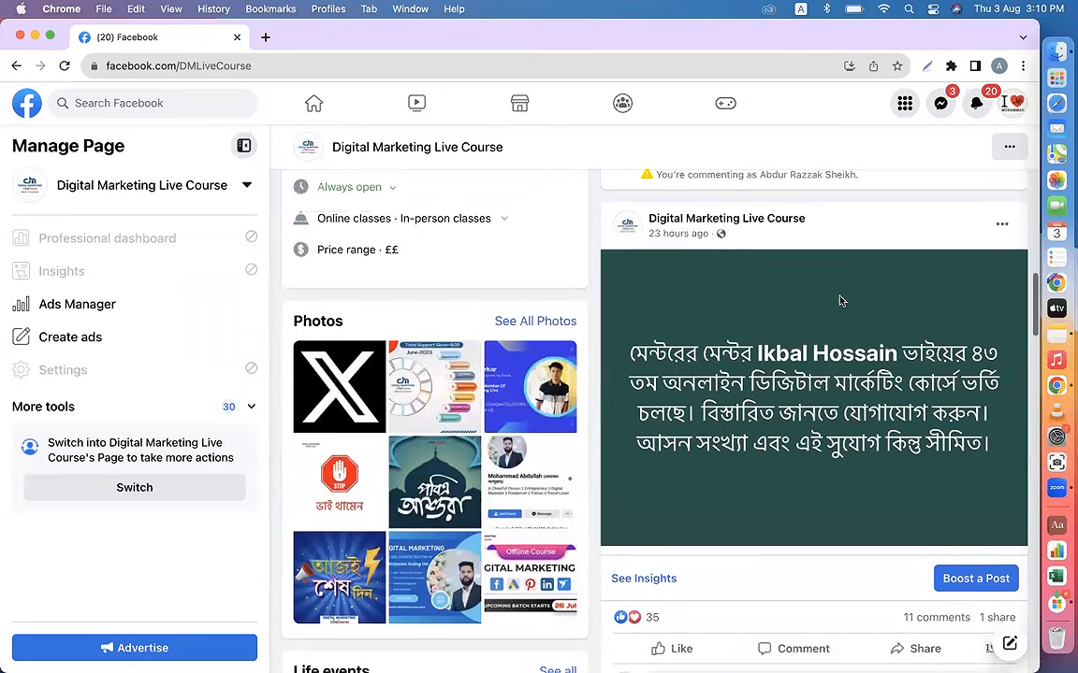
{"action": "scroll", "coordinate": [843, 369], "scroll_direction": "down", "scroll_amount": 20}
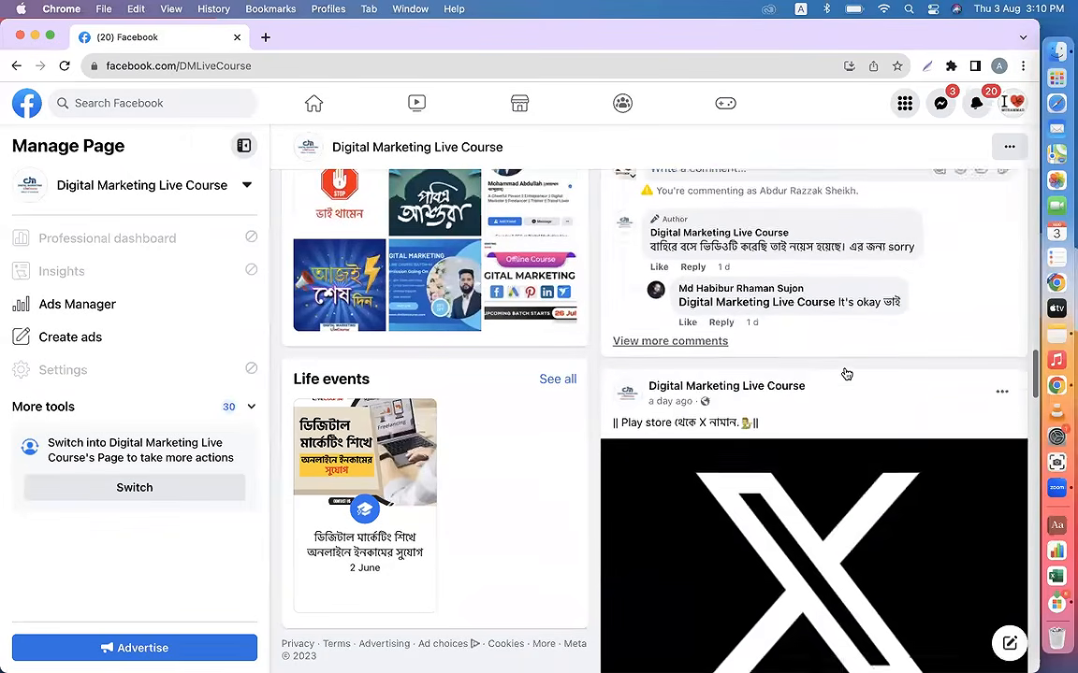
{"action": "scroll", "coordinate": [844, 372], "scroll_direction": "down", "scroll_amount": 10}
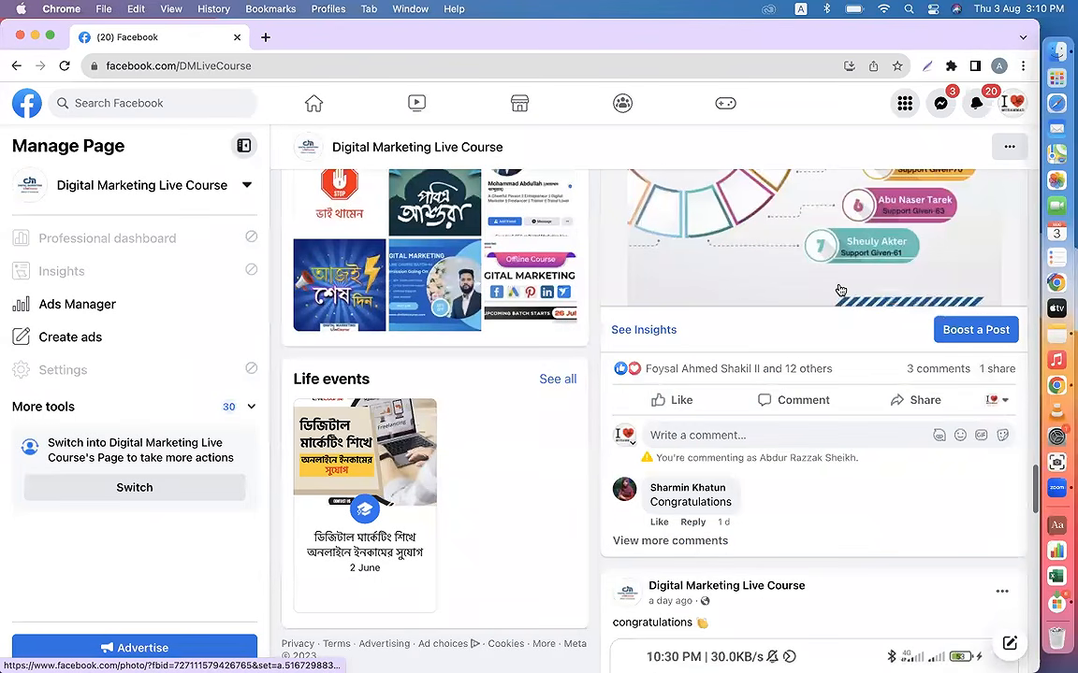
{"action": "scroll", "coordinate": [841, 291], "scroll_direction": "up", "scroll_amount": 4}
{"action": "scroll", "coordinate": [825, 323], "scroll_direction": "up", "scroll_amount": 4}
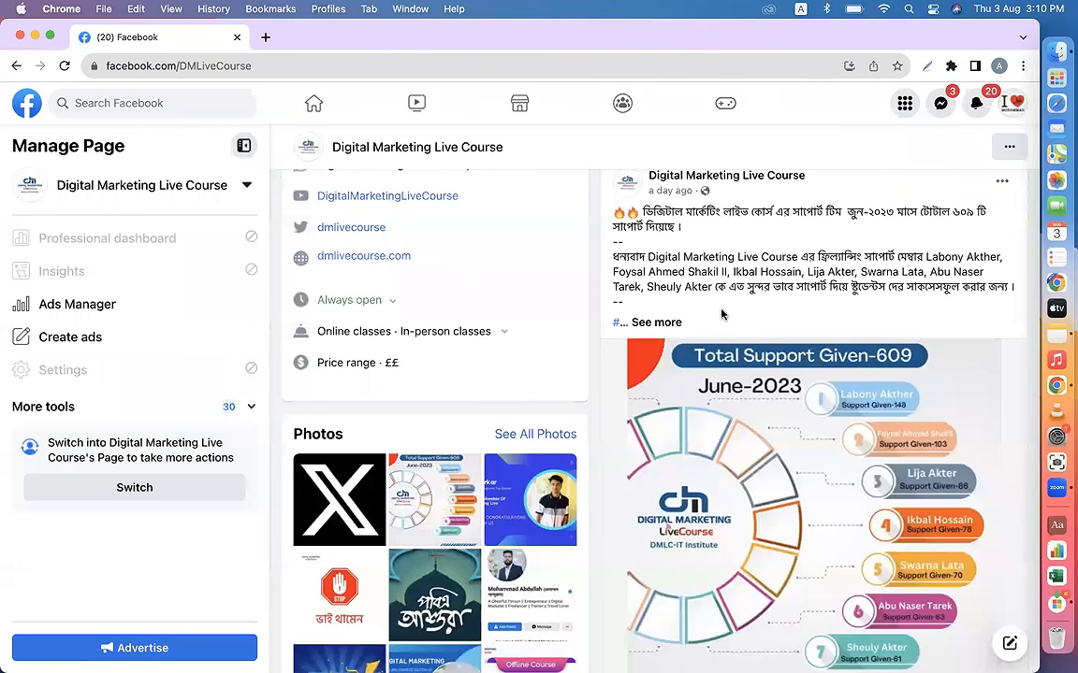
{"action": "scroll", "coordinate": [722, 314], "scroll_direction": "up", "scroll_amount": 5}
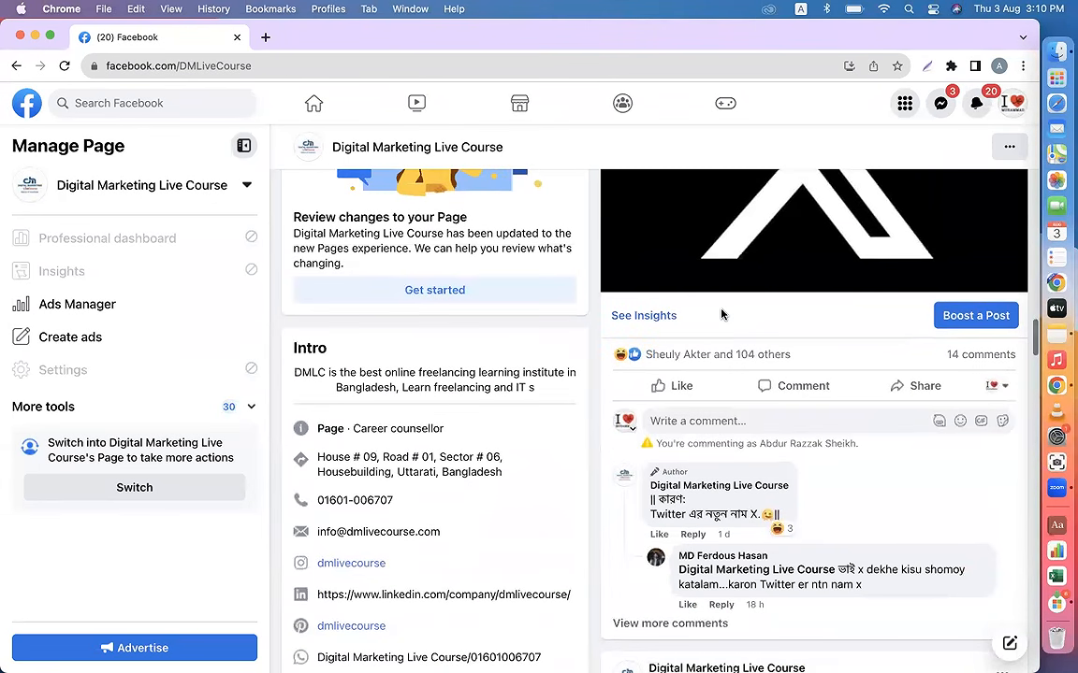
{"action": "scroll", "coordinate": [722, 314], "scroll_direction": "up", "scroll_amount": 5}
{"action": "scroll", "coordinate": [721, 314], "scroll_direction": "up", "scroll_amount": 10}
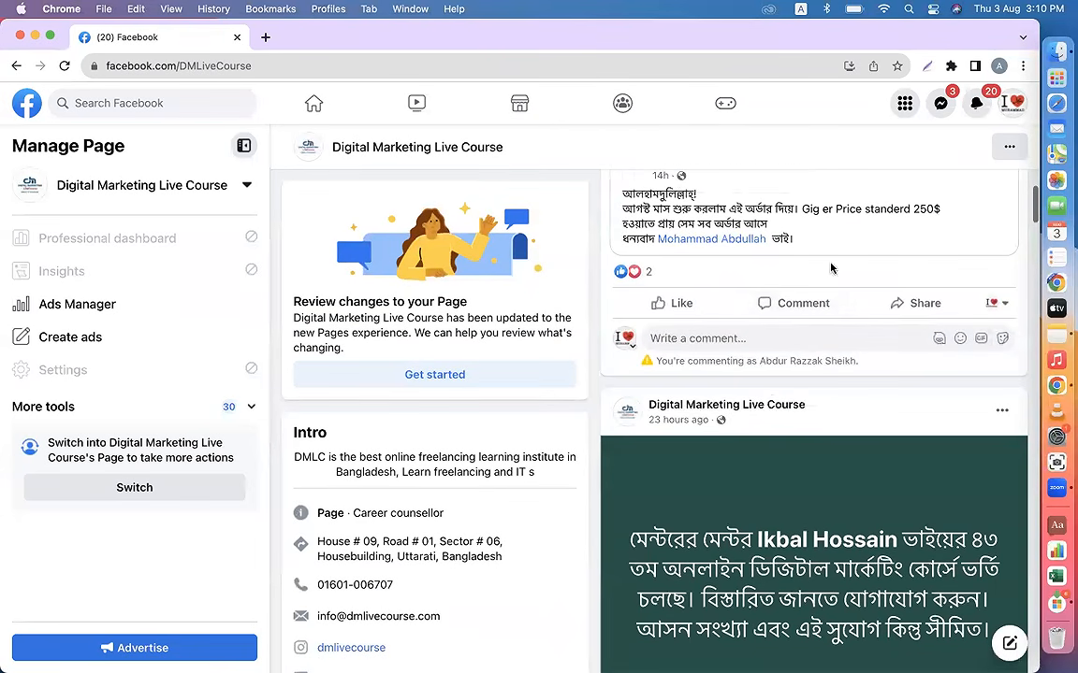
Step: Expand the full caption of the June-2023 support post, dismissing the chat popup on the way, and close that browser window
{"action": "scroll", "coordinate": [830, 464], "scroll_direction": "down", "scroll_amount": 10}
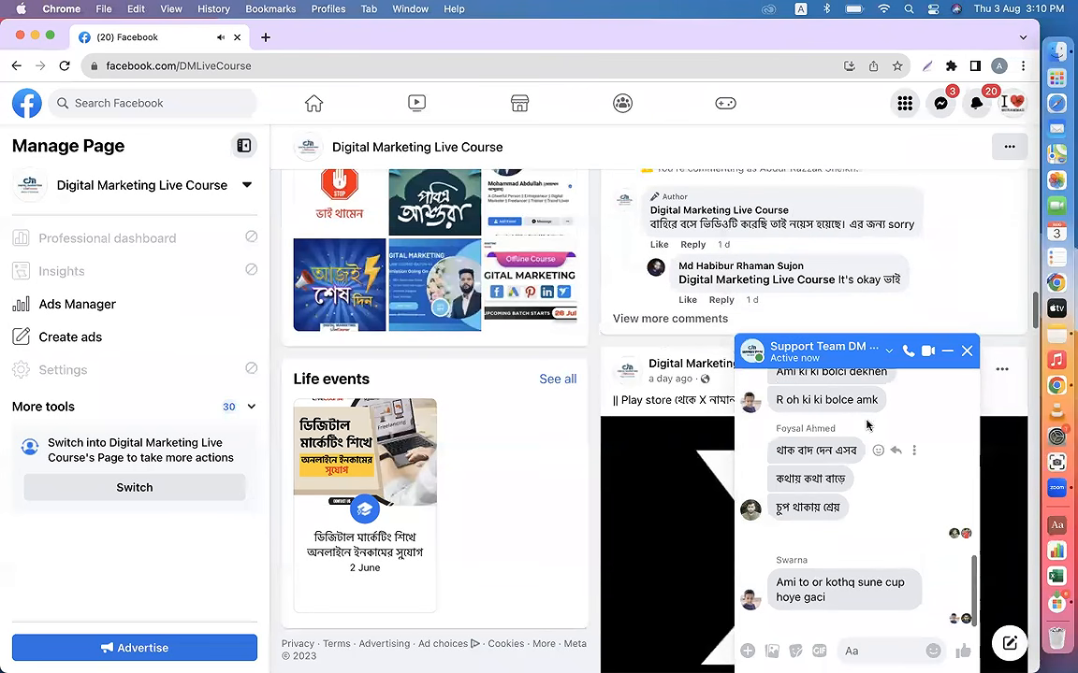
{"action": "left_click", "coordinate": [966, 351]}
{"action": "scroll", "coordinate": [856, 384], "scroll_direction": "down", "scroll_amount": 2}
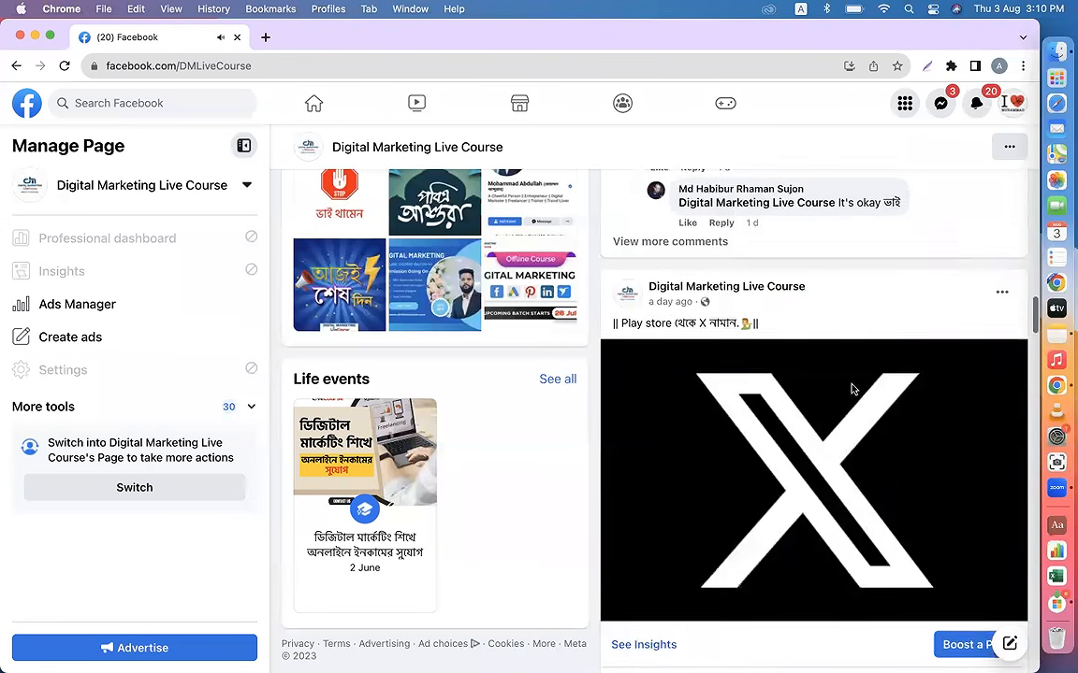
{"action": "scroll", "coordinate": [851, 389], "scroll_direction": "down", "scroll_amount": 15}
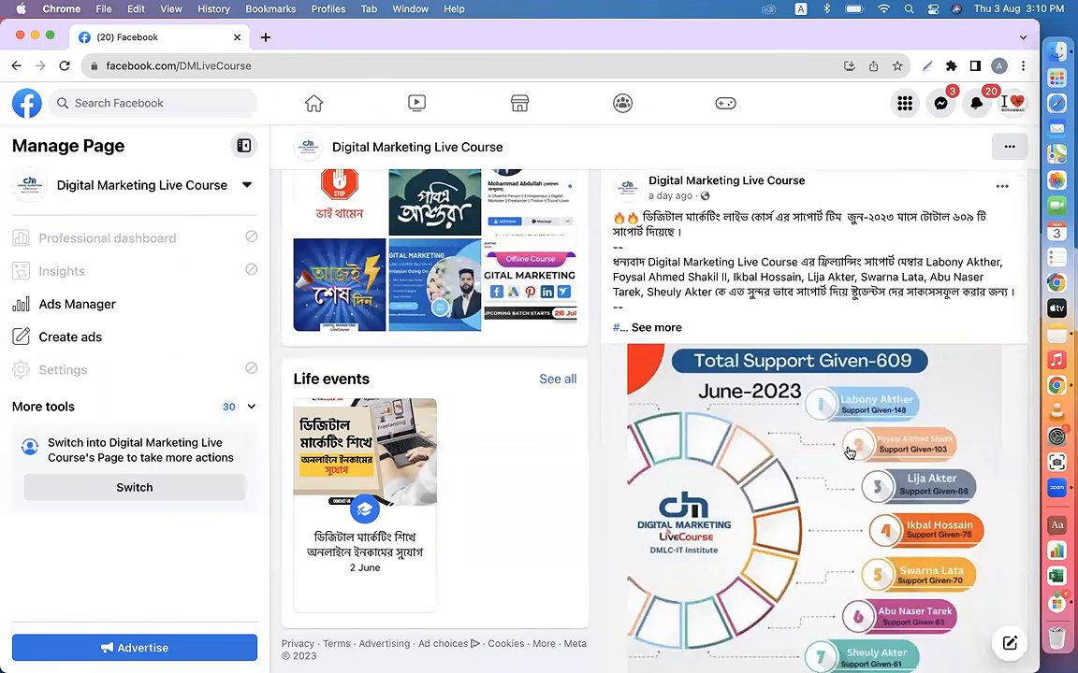
{"action": "left_click", "coordinate": [660, 329]}
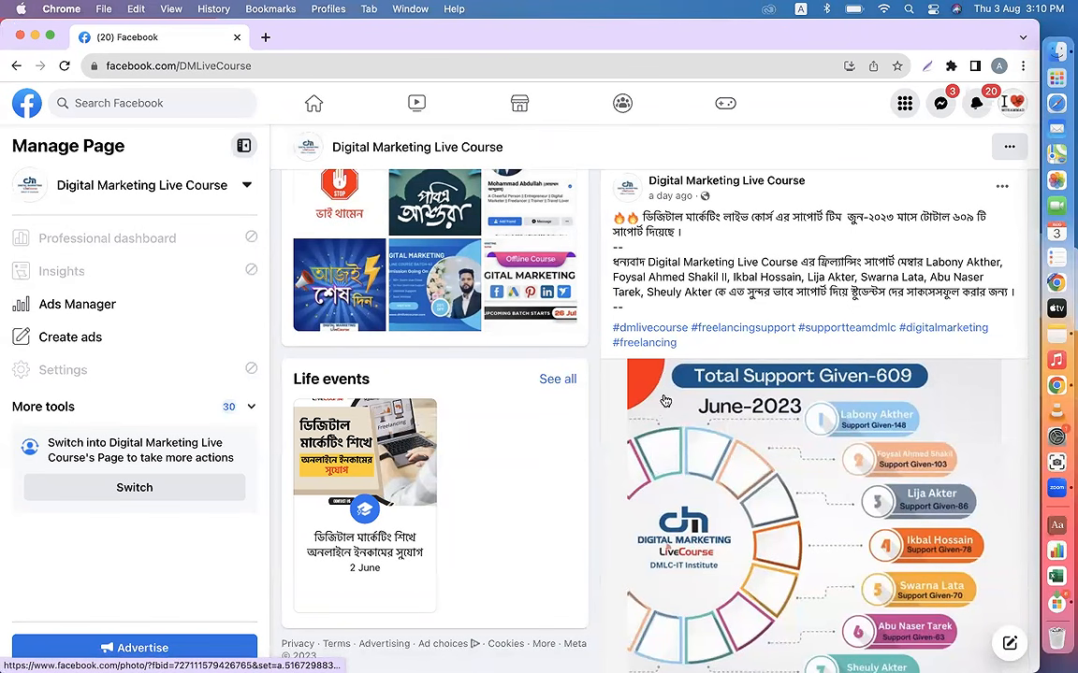
{"action": "left_click", "coordinate": [20, 37]}
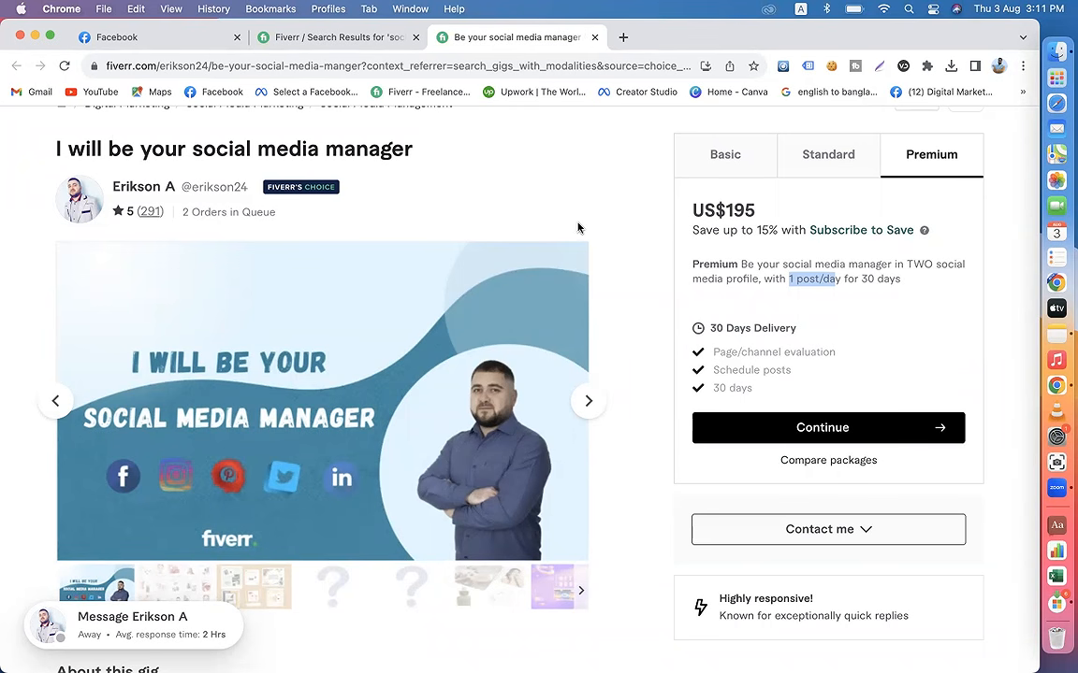
Step: Return to the Ayat Shop Online page on Facebook and open its ayatonlineshopbd.com website in a new tab
{"action": "left_click", "coordinate": [138, 38]}
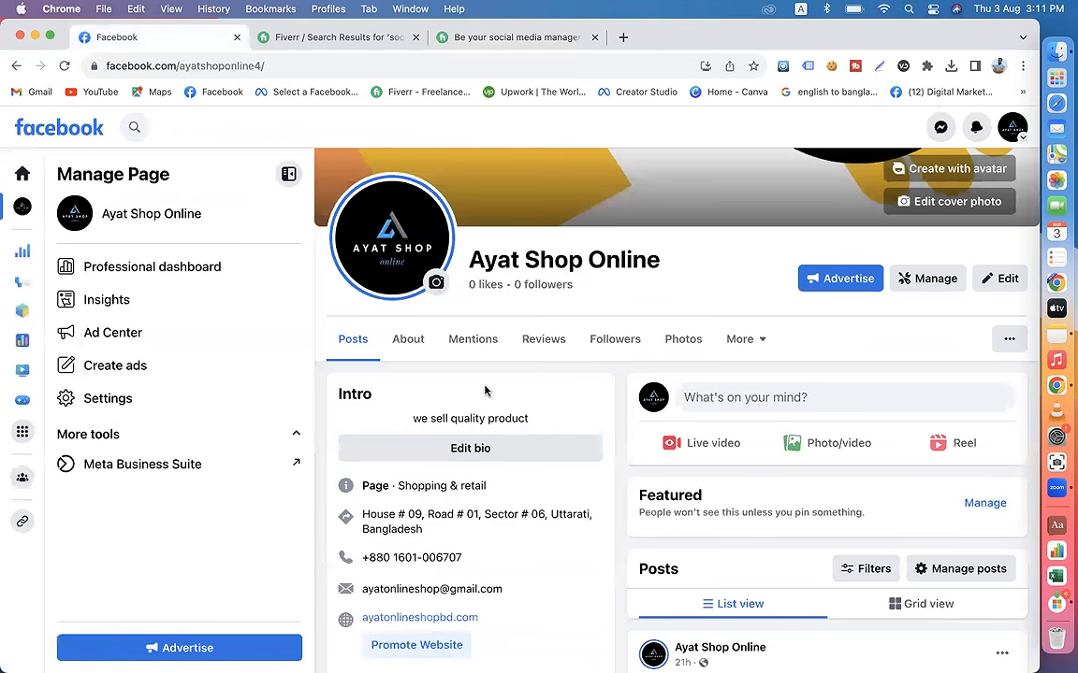
{"action": "scroll", "coordinate": [520, 421], "scroll_direction": "down", "scroll_amount": 2}
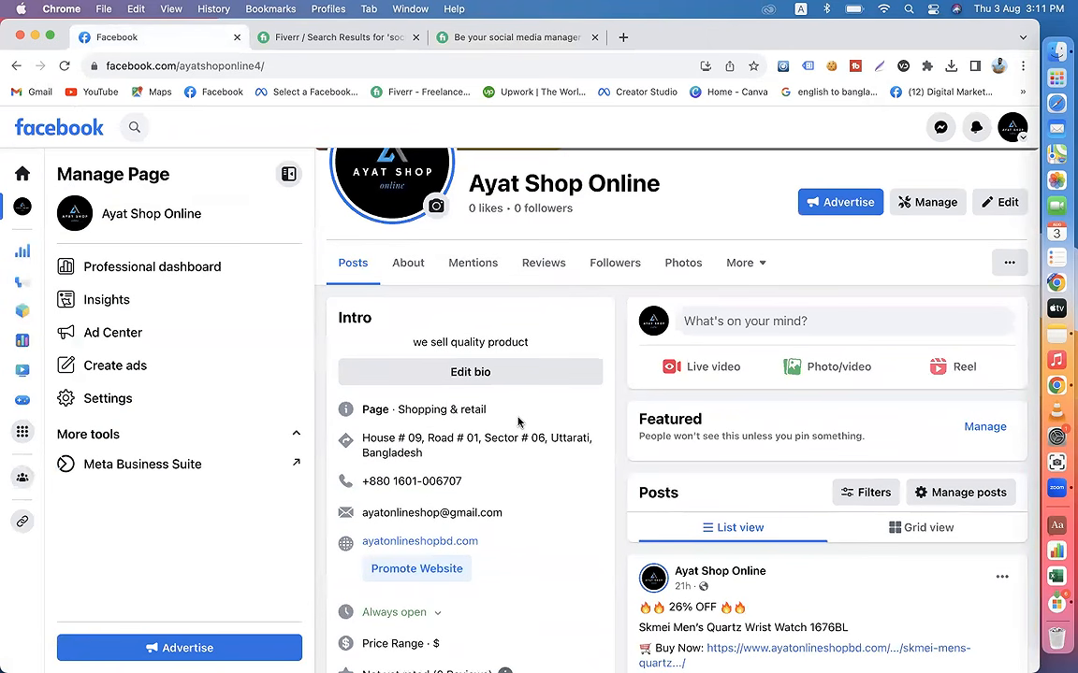
{"action": "scroll", "coordinate": [518, 423], "scroll_direction": "down", "scroll_amount": 4}
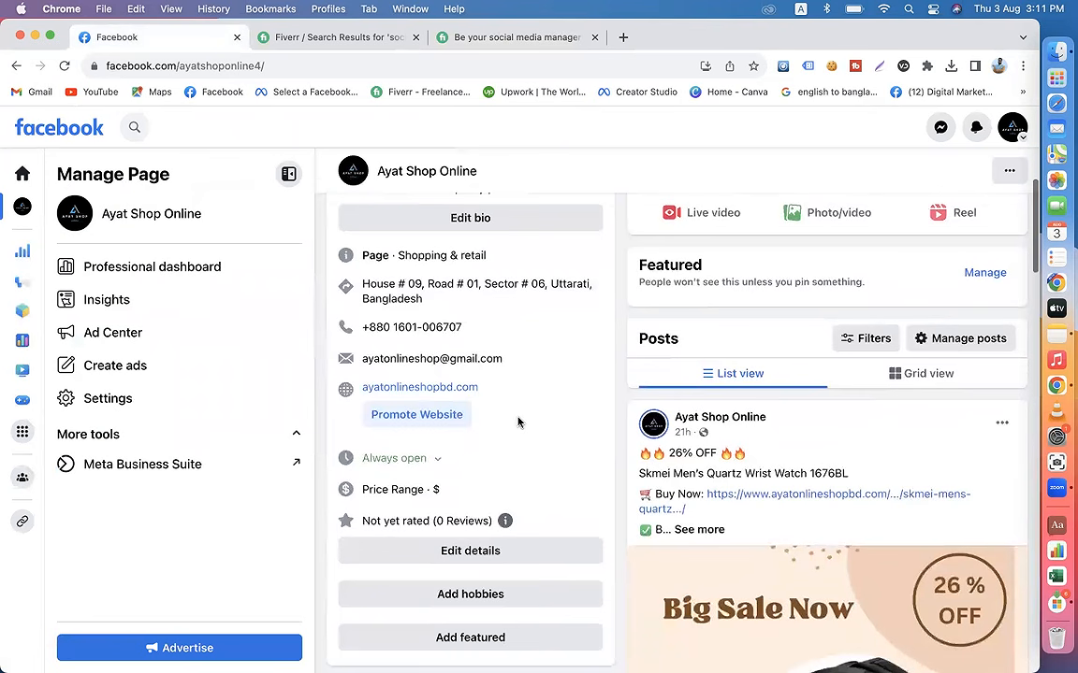
{"action": "right_click", "coordinate": [430, 378]}
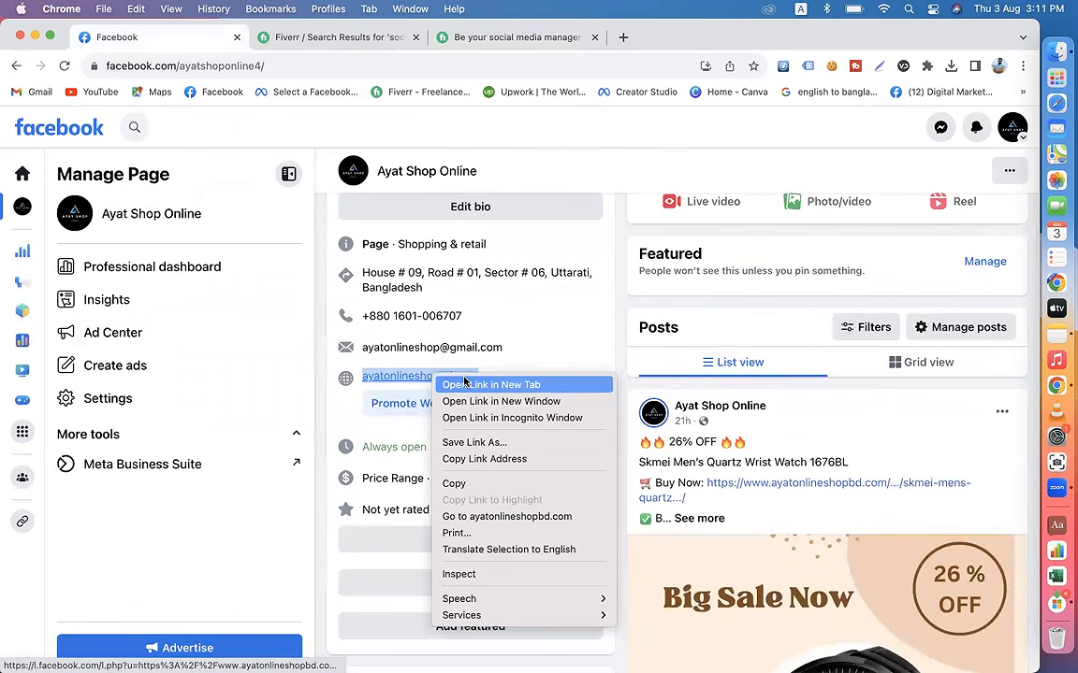
{"action": "left_click", "coordinate": [465, 385]}
{"action": "left_click", "coordinate": [312, 40]}
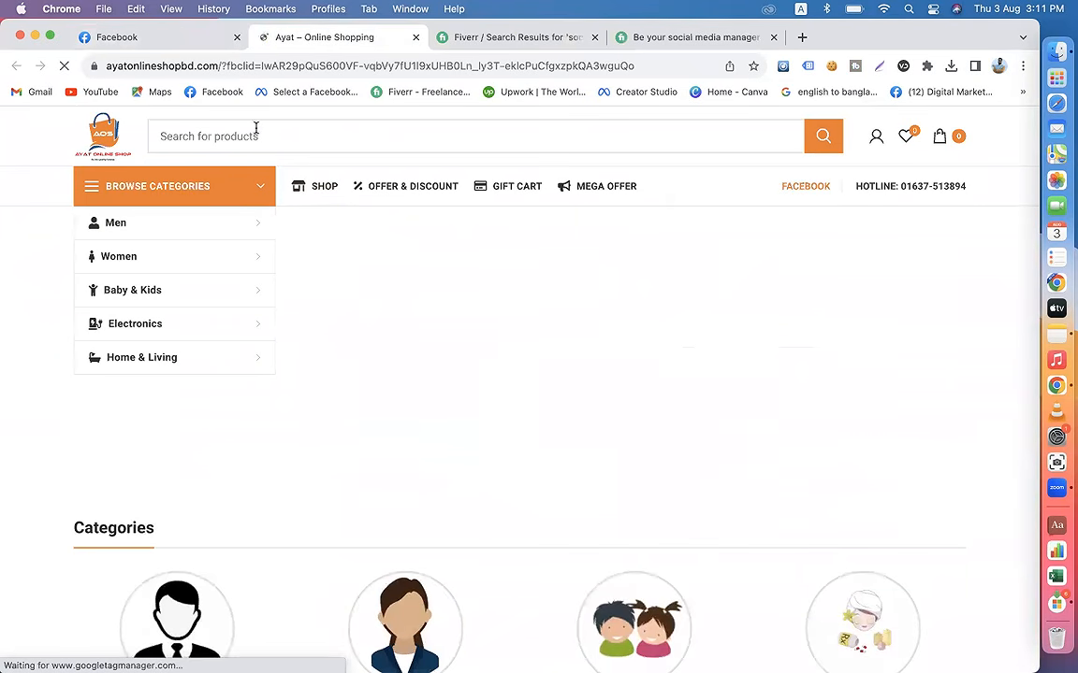
Step: Look over the product listings on the Ayat shop website and compare them with the Fiverr social media manager gig
{"action": "scroll", "coordinate": [355, 323], "scroll_direction": "down", "scroll_amount": 10}
{"action": "scroll", "coordinate": [355, 322], "scroll_direction": "down", "scroll_amount": 10}
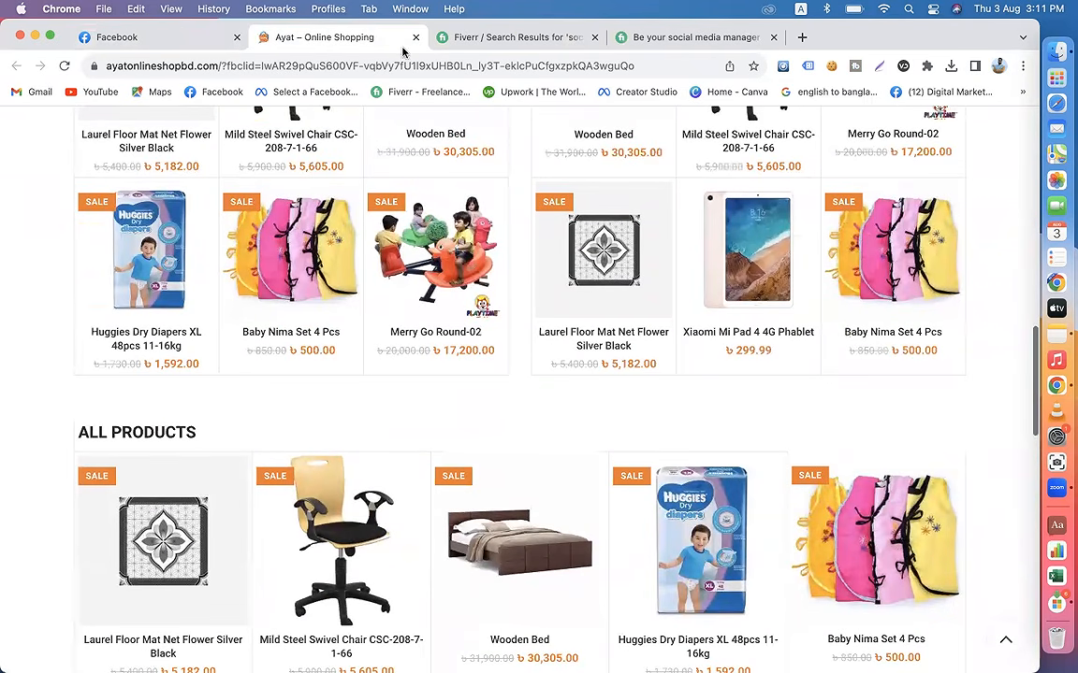
{"action": "left_click", "coordinate": [654, 38]}
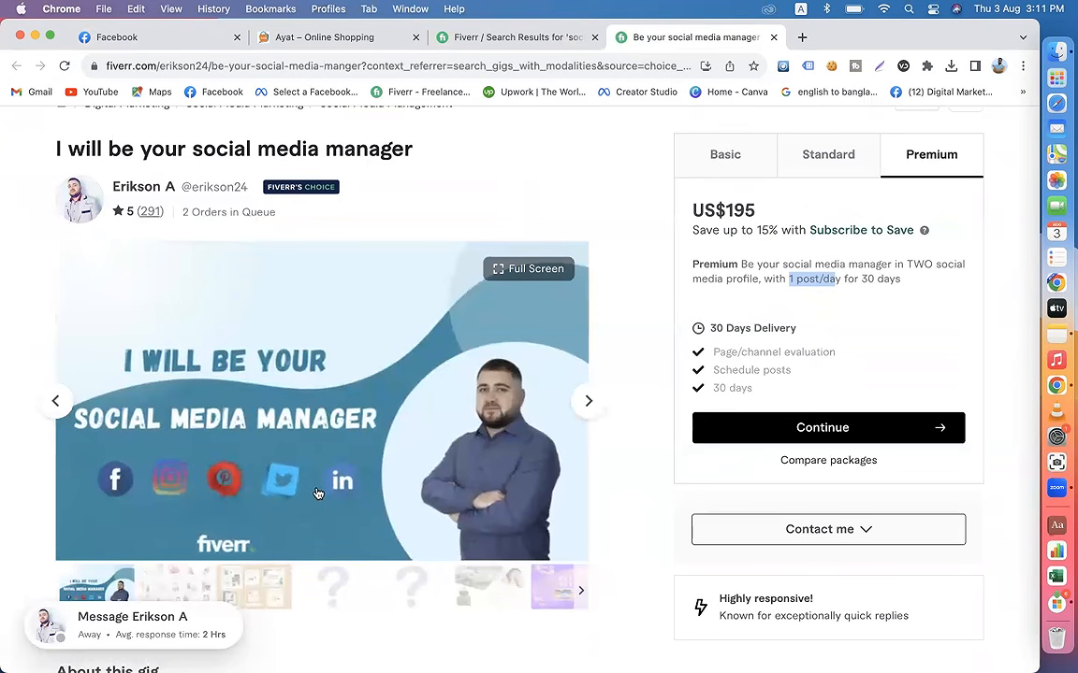
{"action": "left_click", "coordinate": [320, 37]}
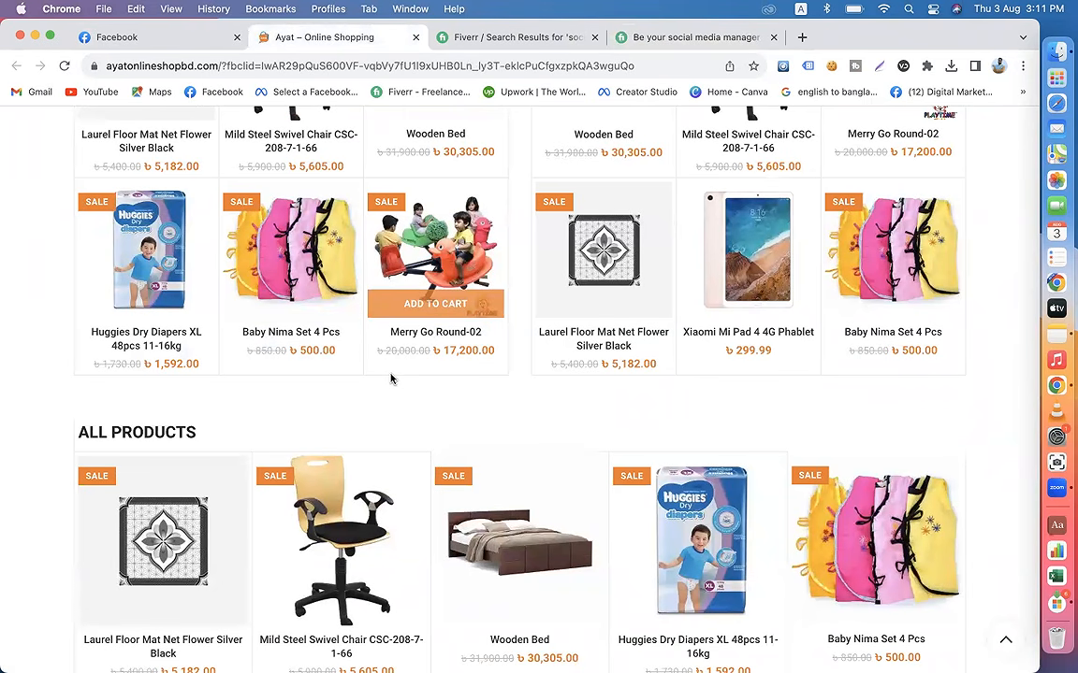
Step: Browse the shop website's Best Sellers, All Products, New Arrival and Top Sell sections for products that could be posted
{"action": "scroll", "coordinate": [391, 378], "scroll_direction": "down", "scroll_amount": 10}
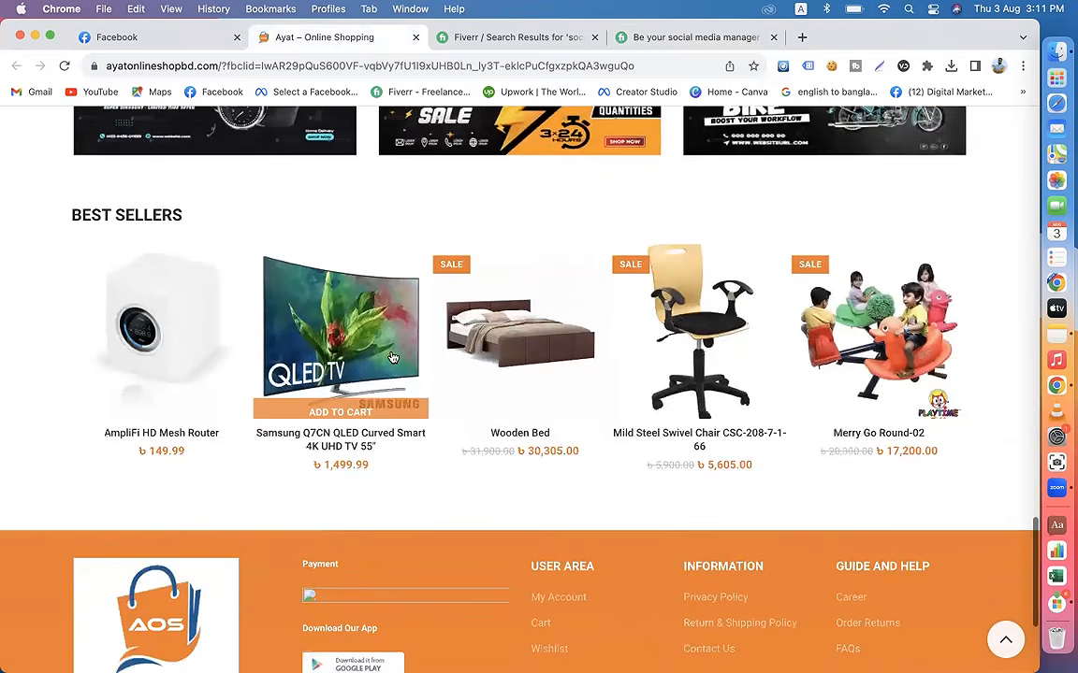
{"action": "scroll", "coordinate": [393, 358], "scroll_direction": "down", "scroll_amount": 3}
{"action": "scroll", "coordinate": [393, 355], "scroll_direction": "up", "scroll_amount": 10}
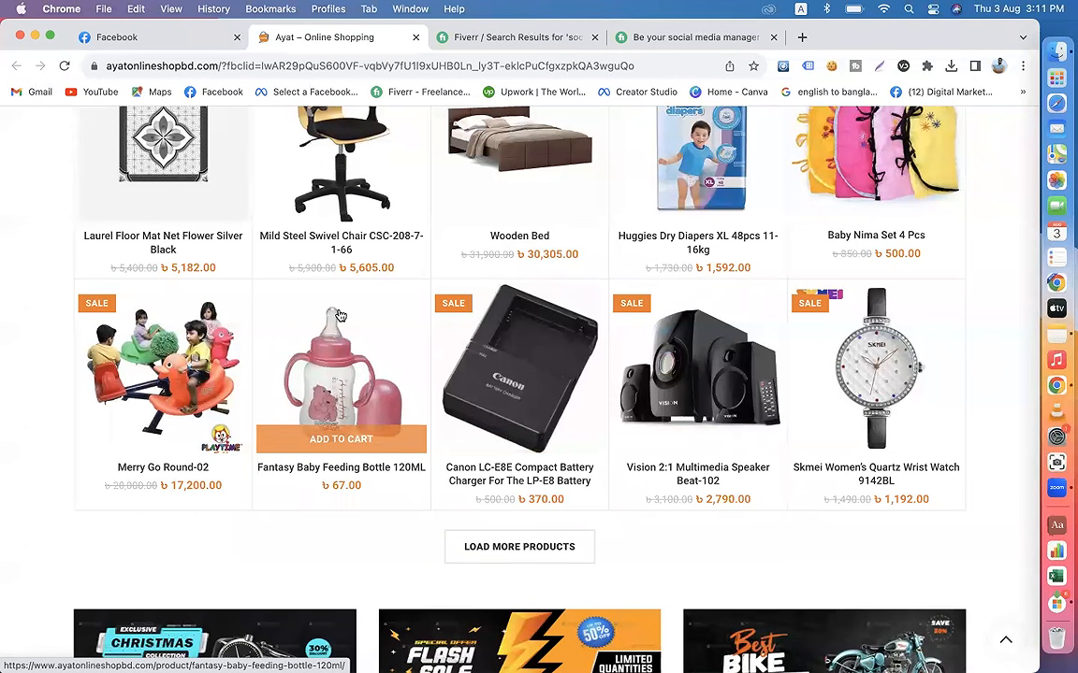
{"action": "scroll", "coordinate": [346, 393], "scroll_direction": "up", "scroll_amount": 10}
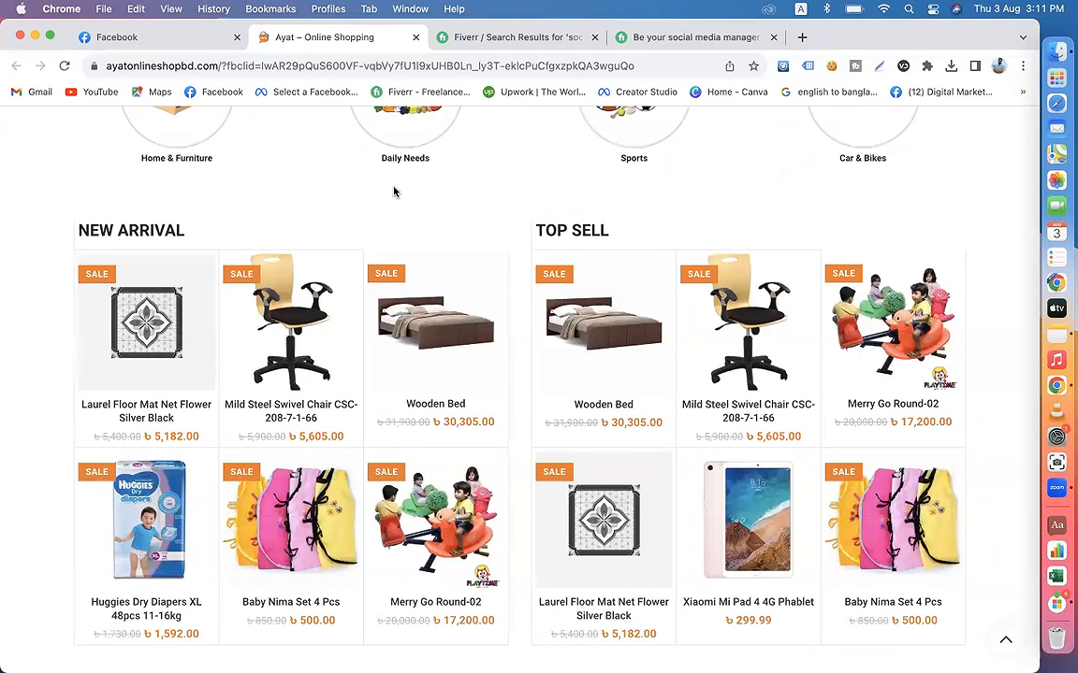
{"action": "scroll", "coordinate": [394, 192], "scroll_direction": "down", "scroll_amount": 2}
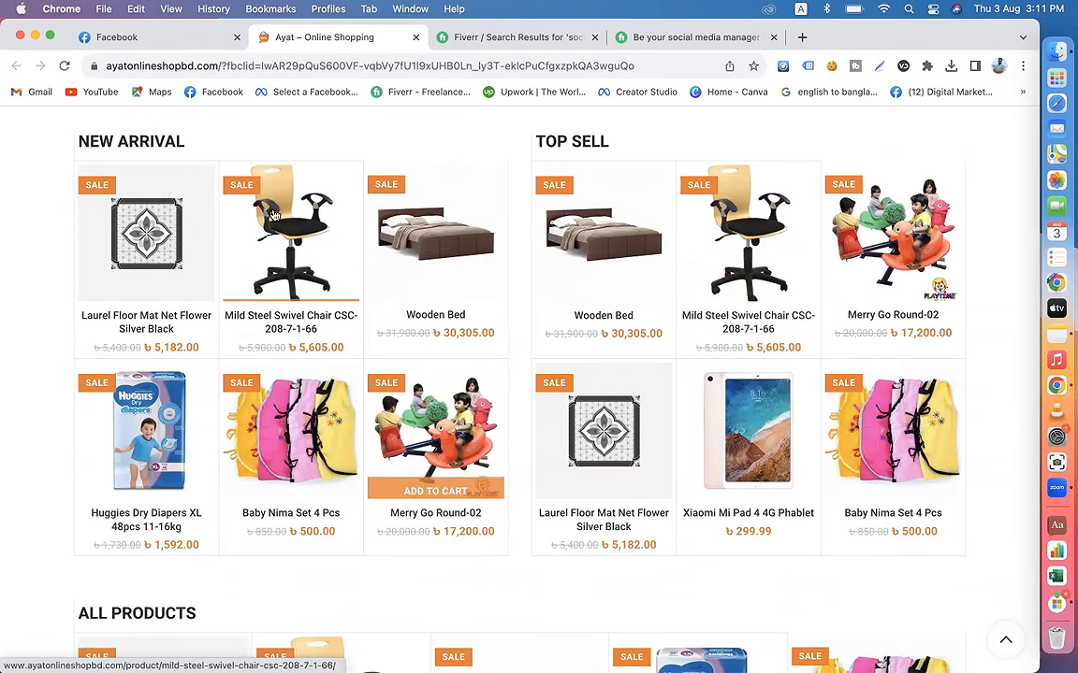
Step: Return to the Ayat Shop Online page on Facebook, expand the Skmei Men's Quartz Wrist Watch caption and review its specifications, hashtags and image
{"action": "left_click", "coordinate": [145, 38]}
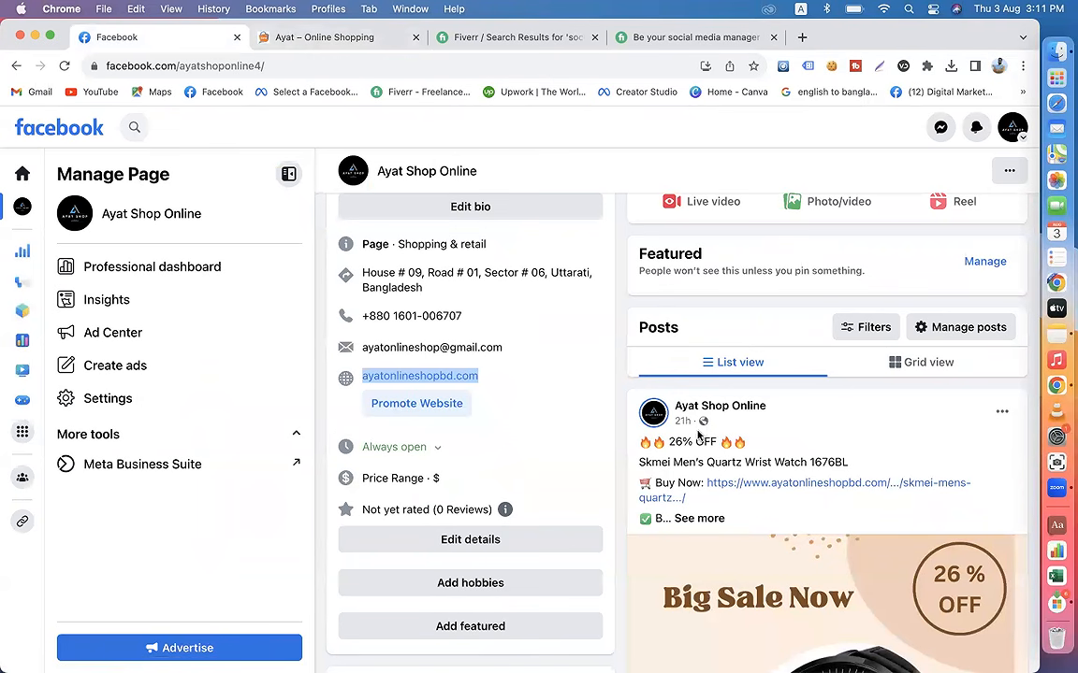
{"action": "left_click", "coordinate": [699, 518]}
{"action": "scroll", "coordinate": [786, 472], "scroll_direction": "down", "scroll_amount": 3}
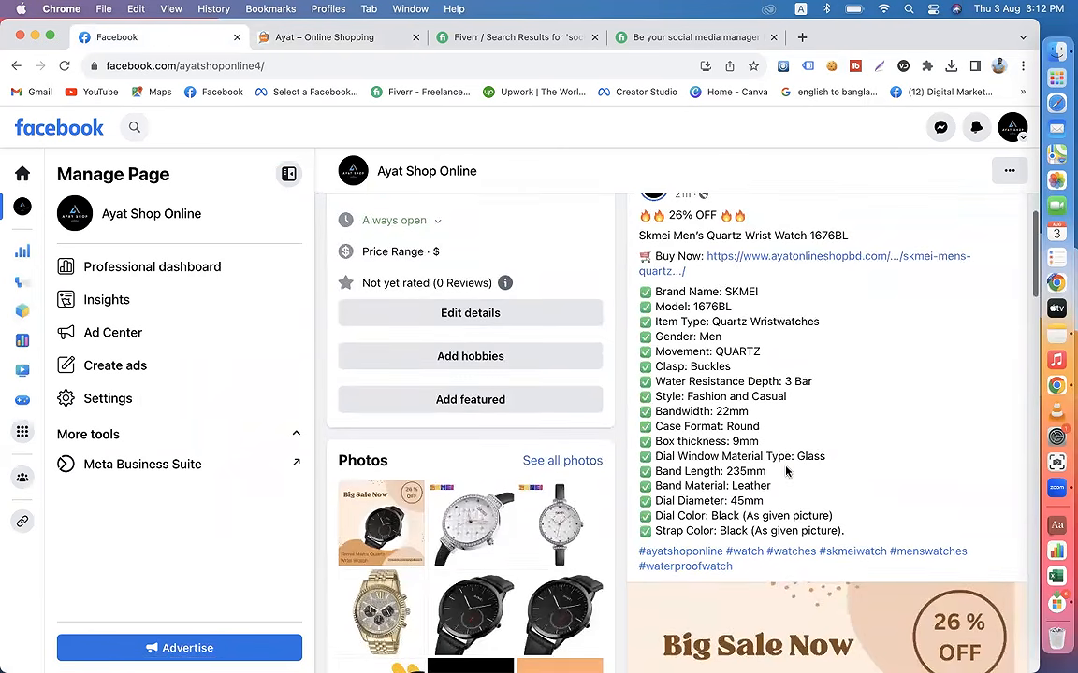
{"action": "scroll", "coordinate": [785, 472], "scroll_direction": "down", "scroll_amount": 4}
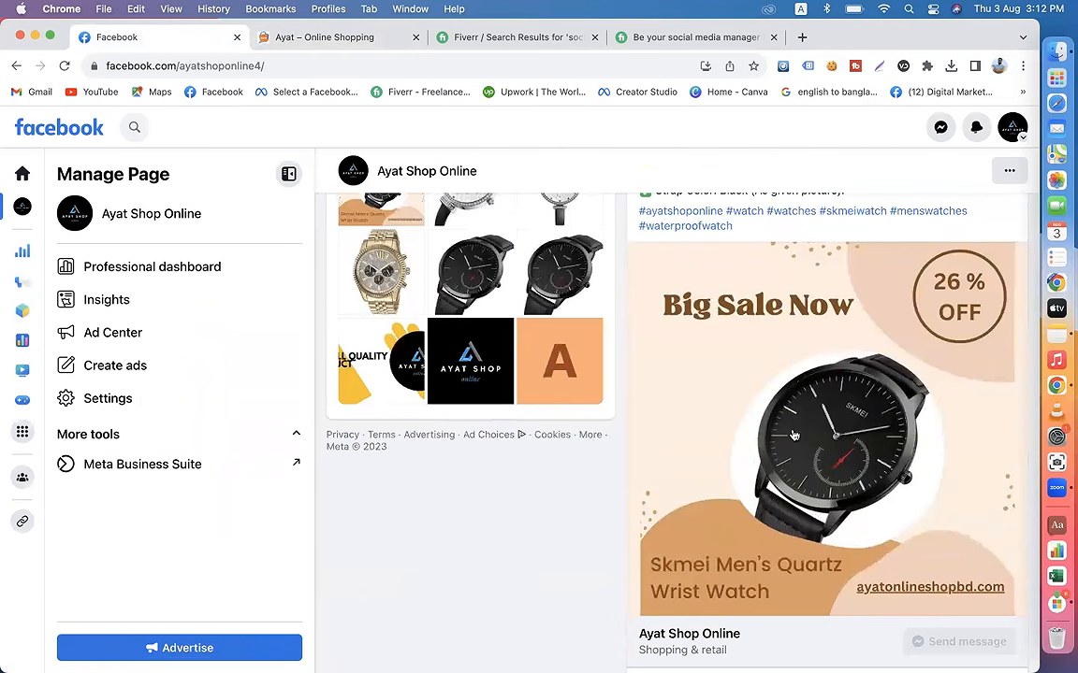
{"action": "scroll", "coordinate": [793, 435], "scroll_direction": "up", "scroll_amount": 5}
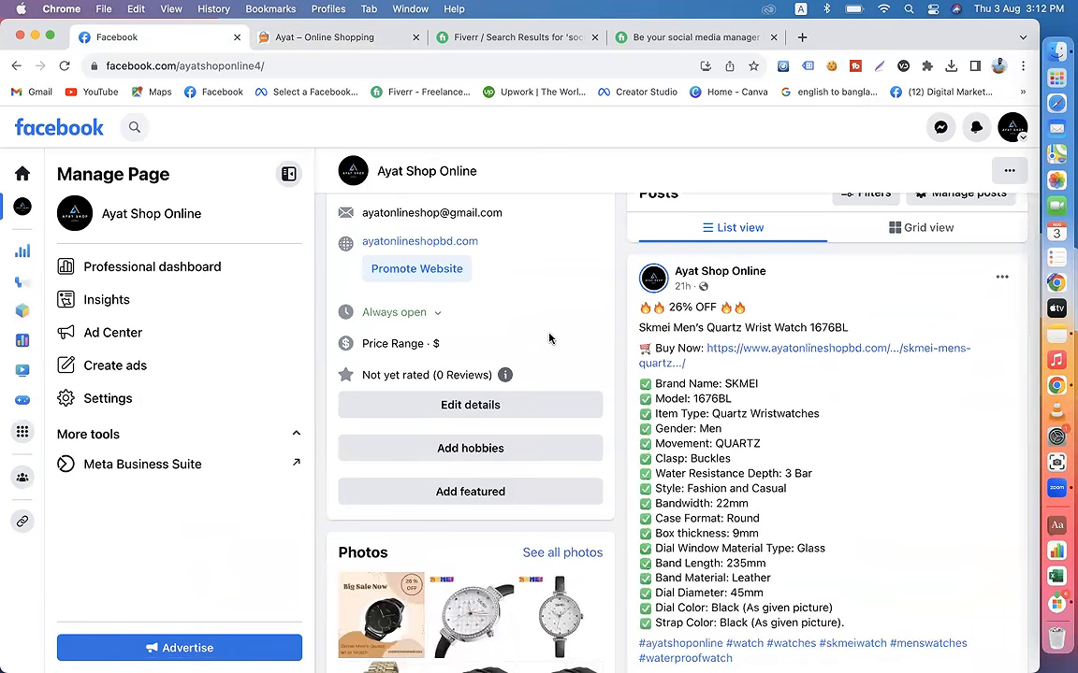
Step: Compare the shop website's New Arrival and Top Sell listings with the Skmei watch post on Facebook
{"action": "left_click", "coordinate": [314, 47]}
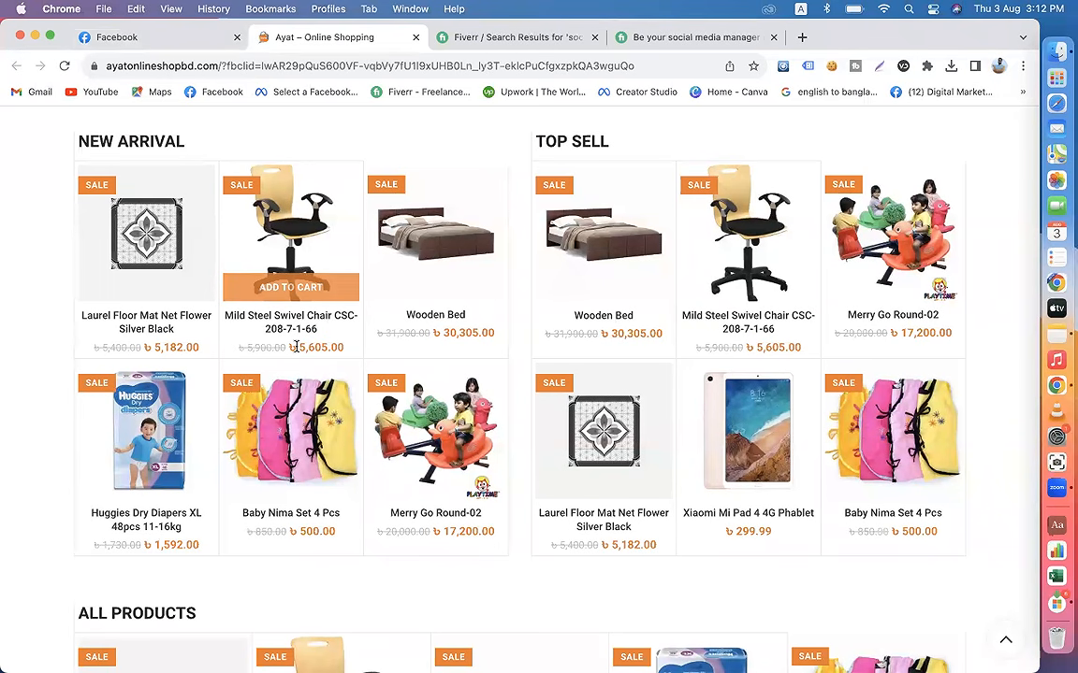
{"action": "left_click", "coordinate": [132, 38]}
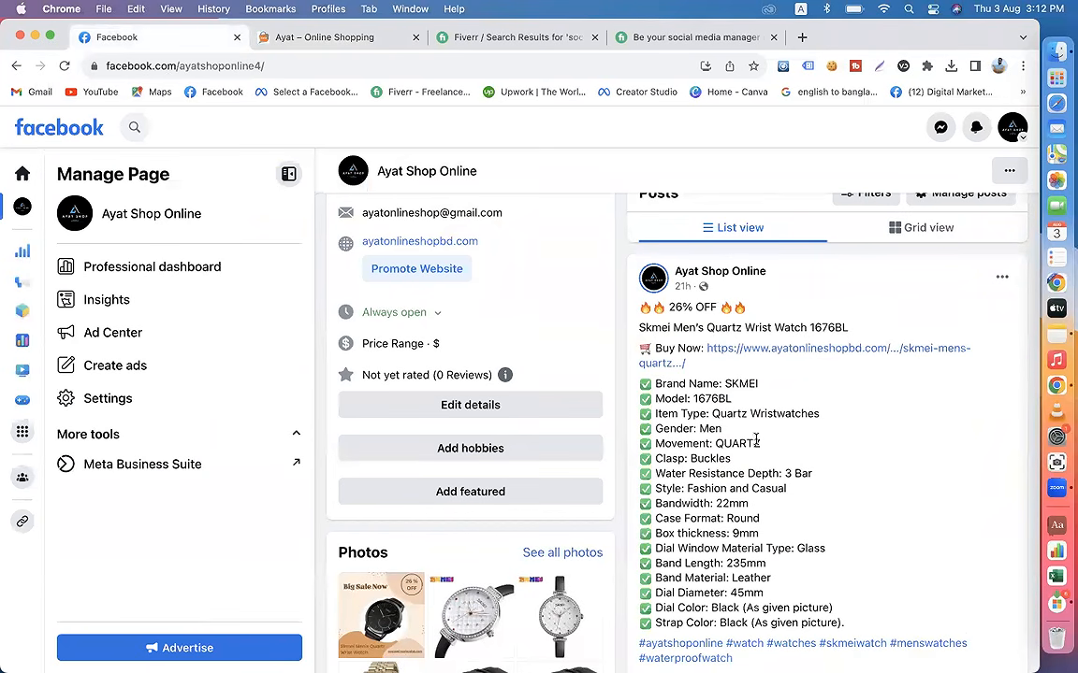
{"action": "scroll", "coordinate": [695, 408], "scroll_direction": "down", "scroll_amount": 3}
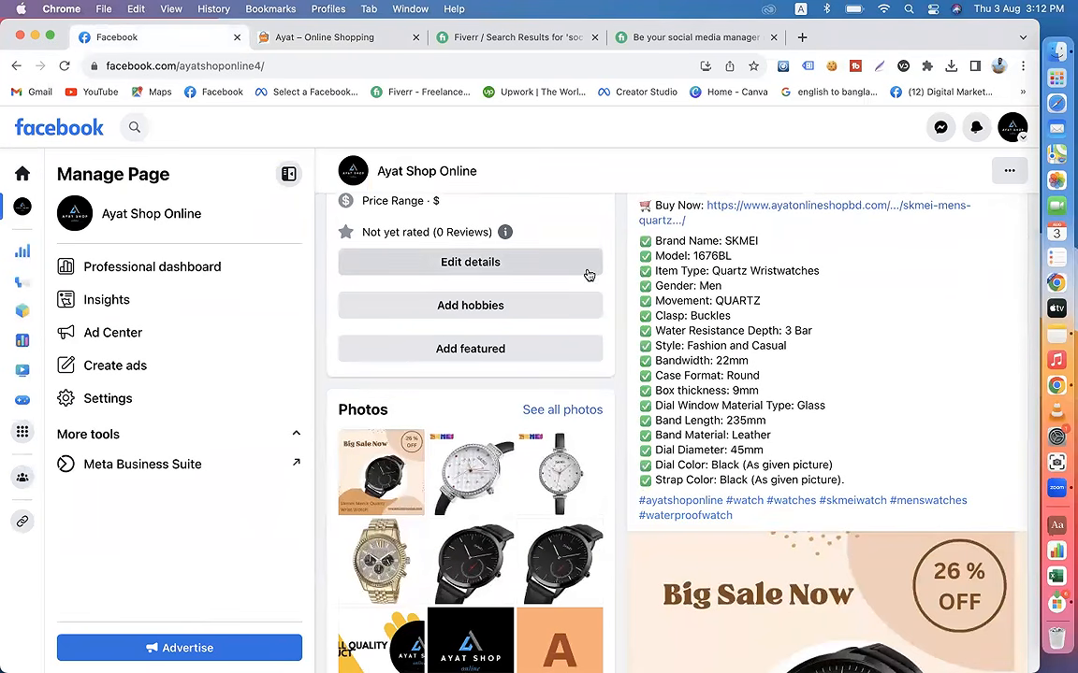
Step: Open the Vision 2:1 Multimedia Speaker Beat-102 product on the shop website, examine its photo and description, and compare them with the Facebook watch post
{"action": "left_click", "coordinate": [339, 43]}
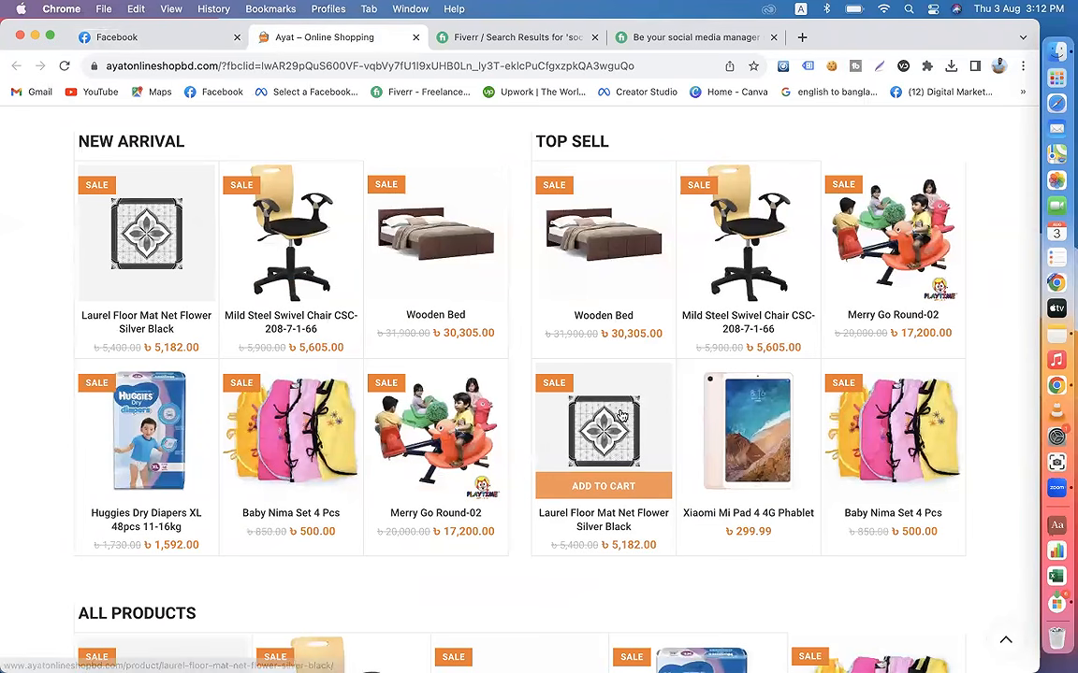
{"action": "scroll", "coordinate": [622, 417], "scroll_direction": "down", "scroll_amount": 8}
{"action": "left_click", "coordinate": [698, 343]}
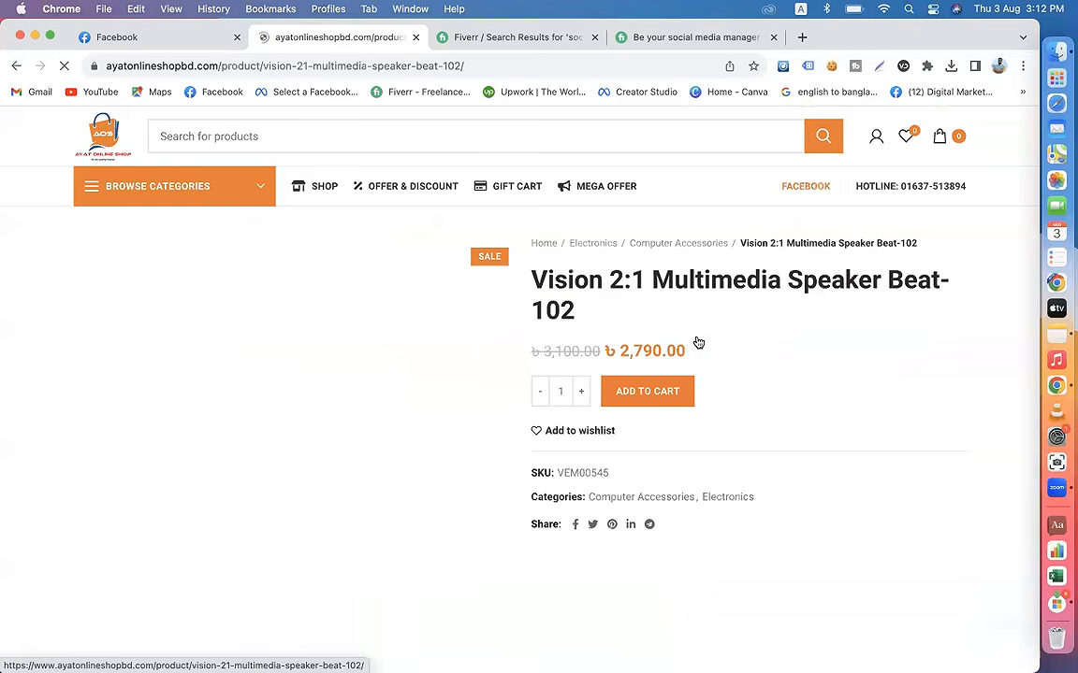
{"action": "scroll", "coordinate": [553, 432], "scroll_direction": "down", "scroll_amount": 4}
{"action": "scroll", "coordinate": [505, 404], "scroll_direction": "down", "scroll_amount": 2}
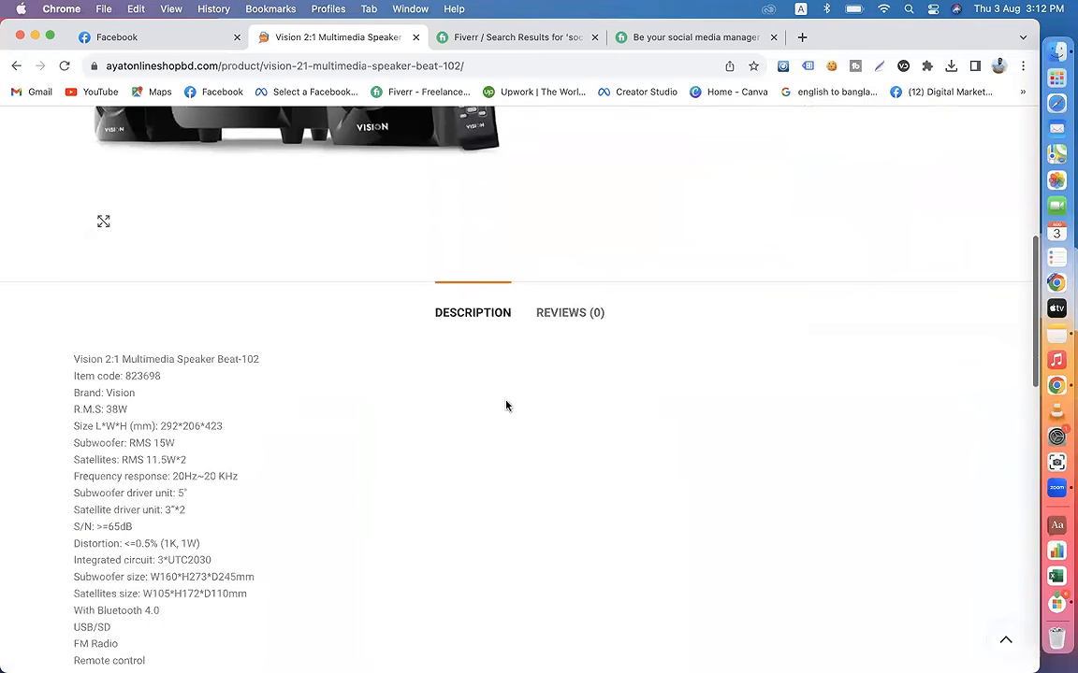
{"action": "scroll", "coordinate": [455, 468], "scroll_direction": "up", "scroll_amount": 6}
{"action": "left_click", "coordinate": [174, 138]}
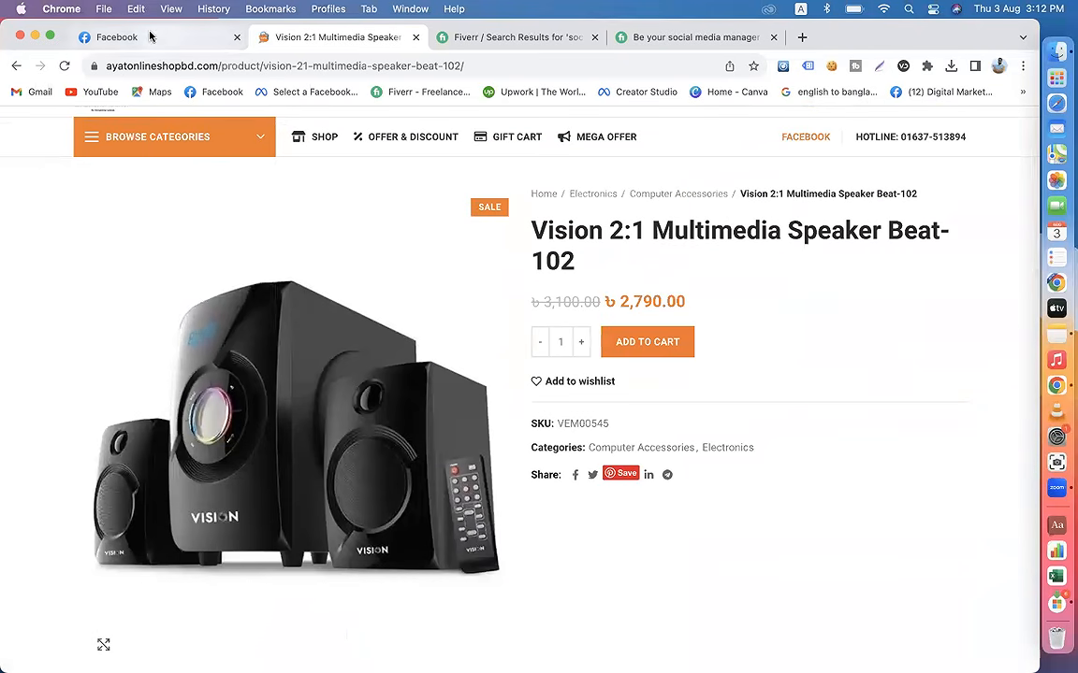
{"action": "left_click", "coordinate": [142, 36]}
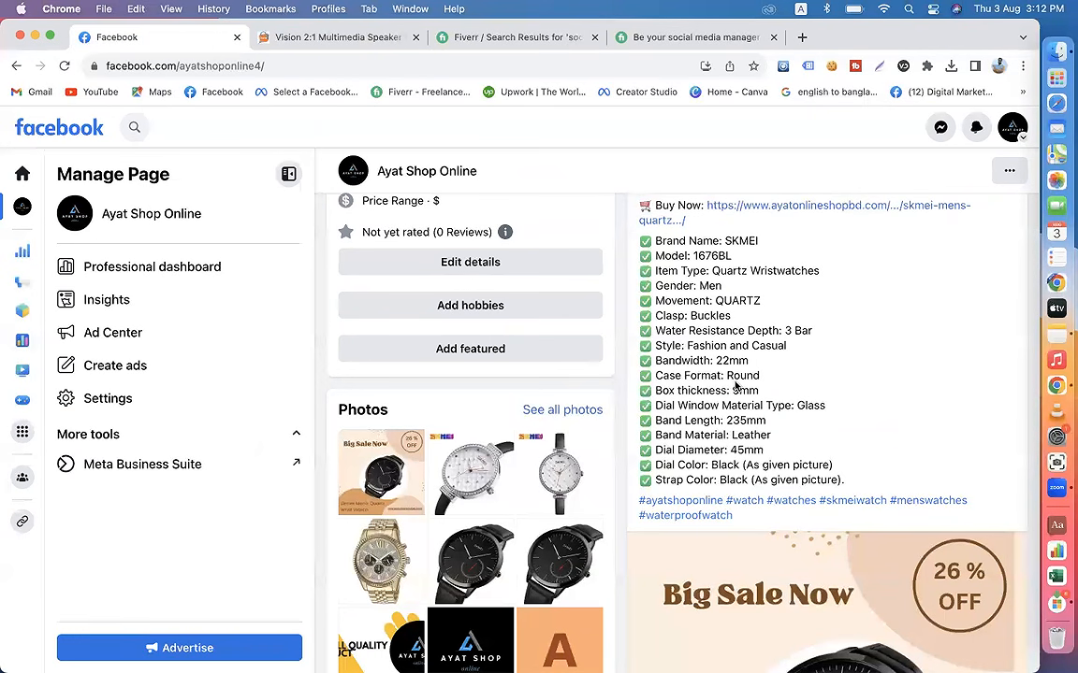
{"action": "scroll", "coordinate": [801, 437], "scroll_direction": "down", "scroll_amount": 5}
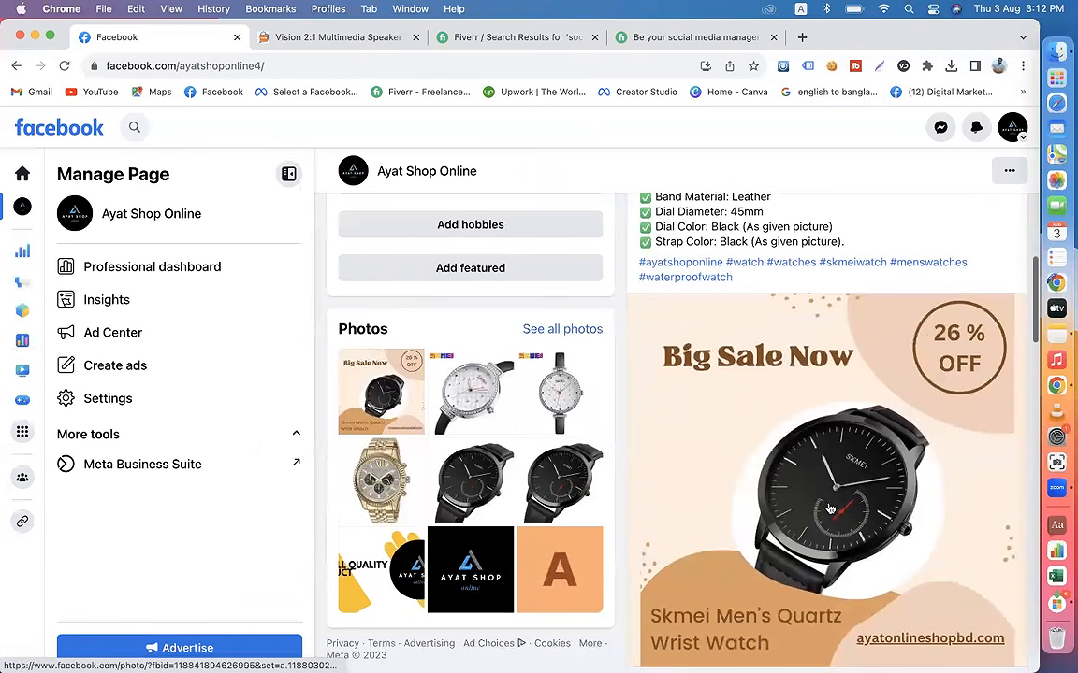
Step: Search Facebook for #watch from the home feed and open the suggested #watchcollection hashtag
{"action": "left_click", "coordinate": [77, 133]}
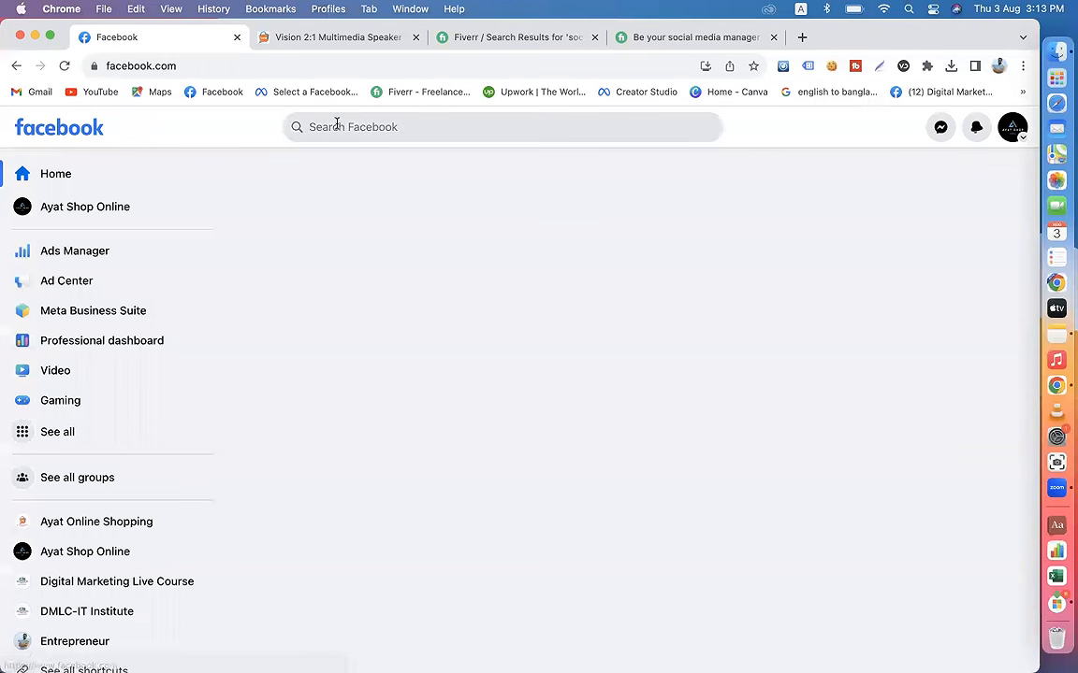
{"action": "left_click", "coordinate": [337, 126]}
{"action": "type", "text": "watch"}
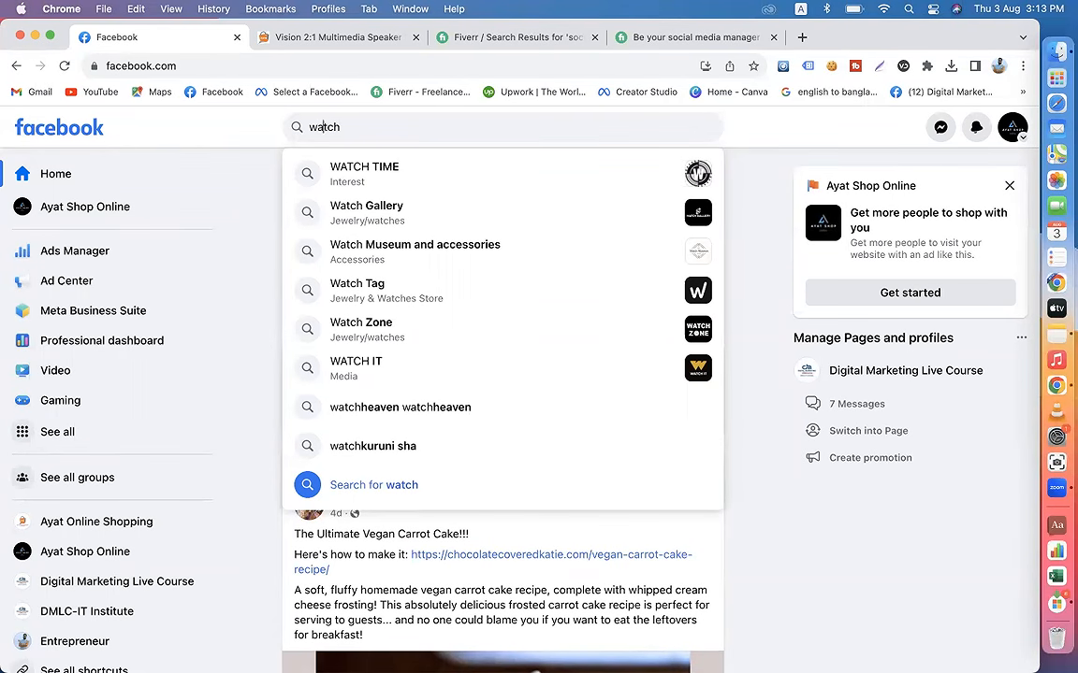
{"action": "type", "text": "#"}
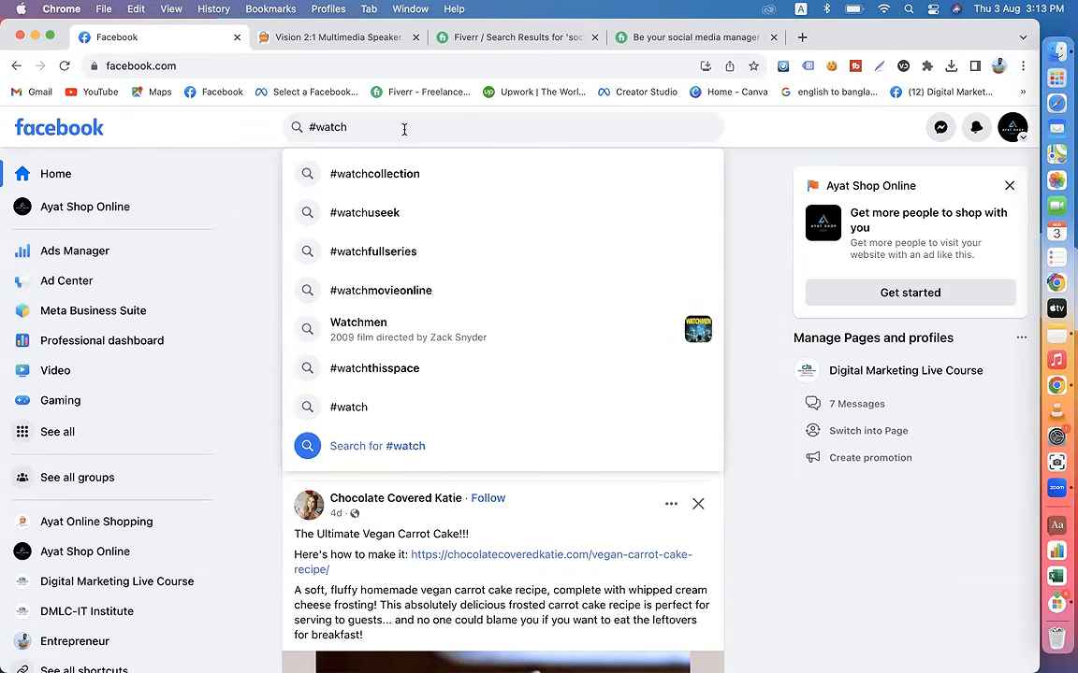
{"action": "left_click", "coordinate": [371, 178]}
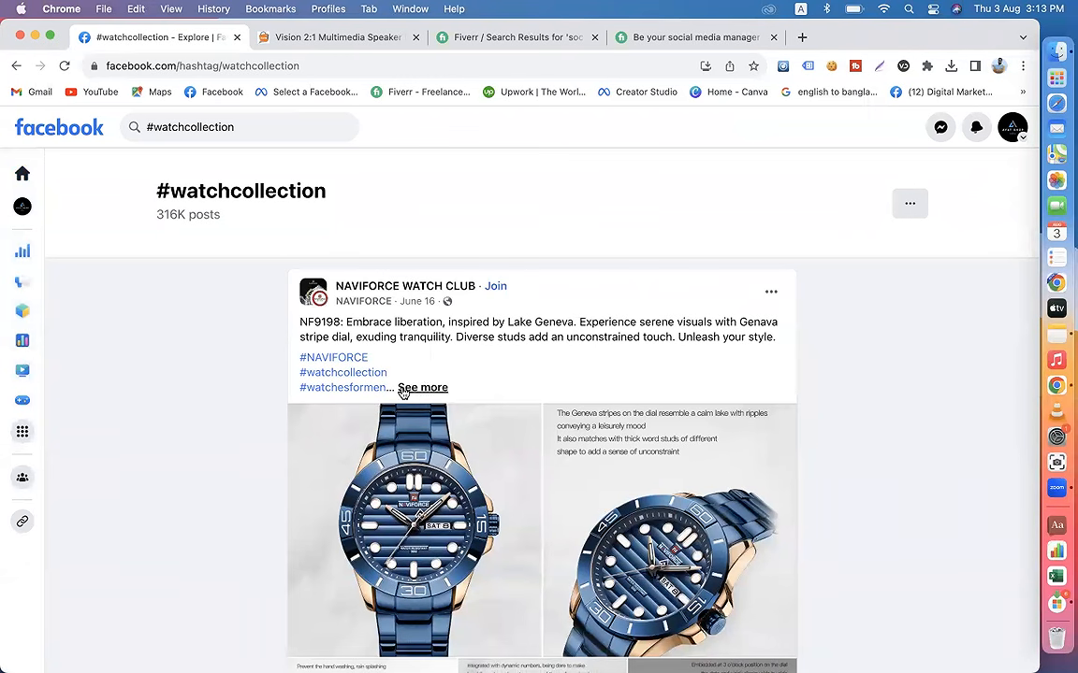
Step: Expand the NAVIFORCE and BOVET 1822 captions and examine how posts in the #watchcollection feed use text and hashtags
{"action": "left_click", "coordinate": [422, 388]}
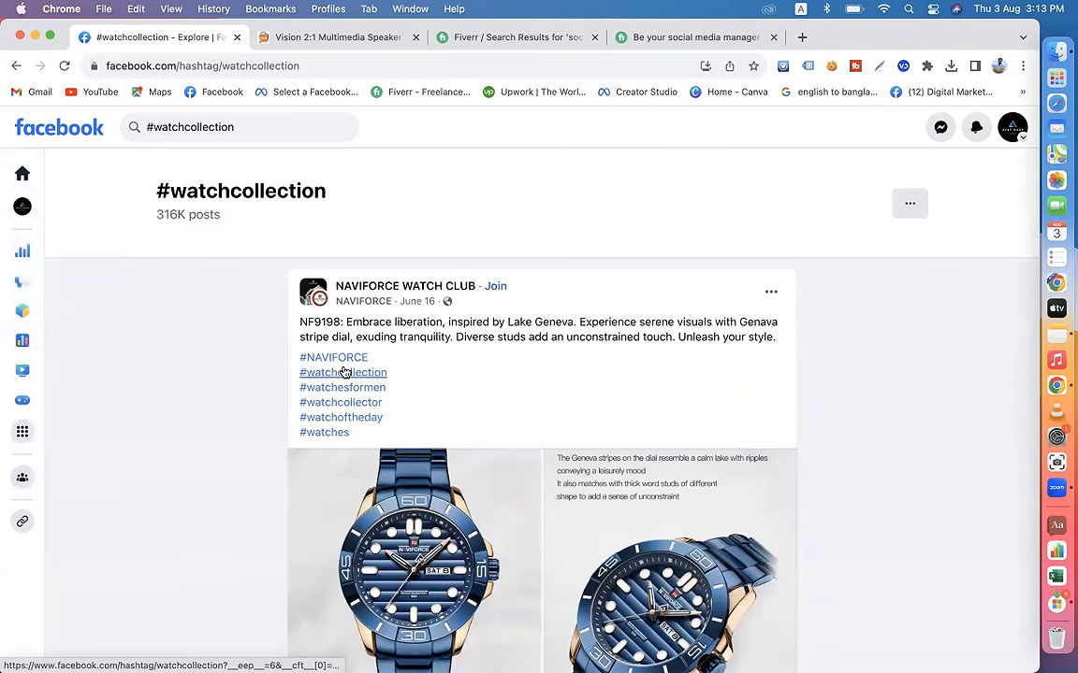
{"action": "scroll", "coordinate": [468, 456], "scroll_direction": "down", "scroll_amount": 5}
{"action": "scroll", "coordinate": [470, 455], "scroll_direction": "down", "scroll_amount": 8}
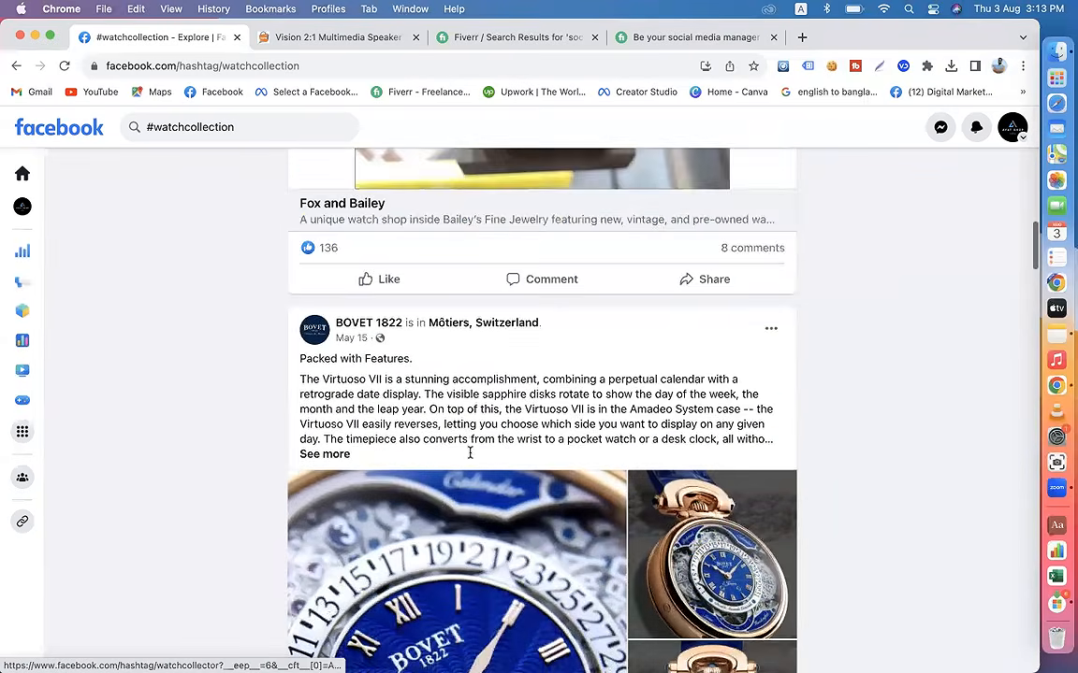
{"action": "left_click", "coordinate": [332, 308]}
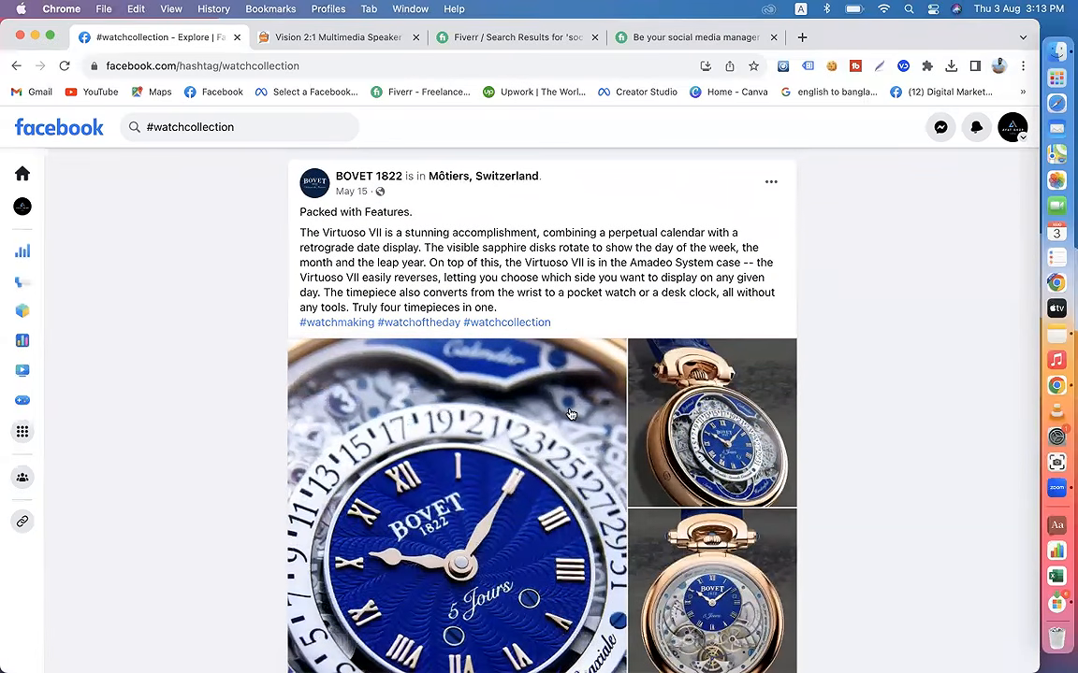
{"action": "scroll", "coordinate": [568, 413], "scroll_direction": "down", "scroll_amount": 7}
{"action": "scroll", "coordinate": [569, 412], "scroll_direction": "down", "scroll_amount": 3}
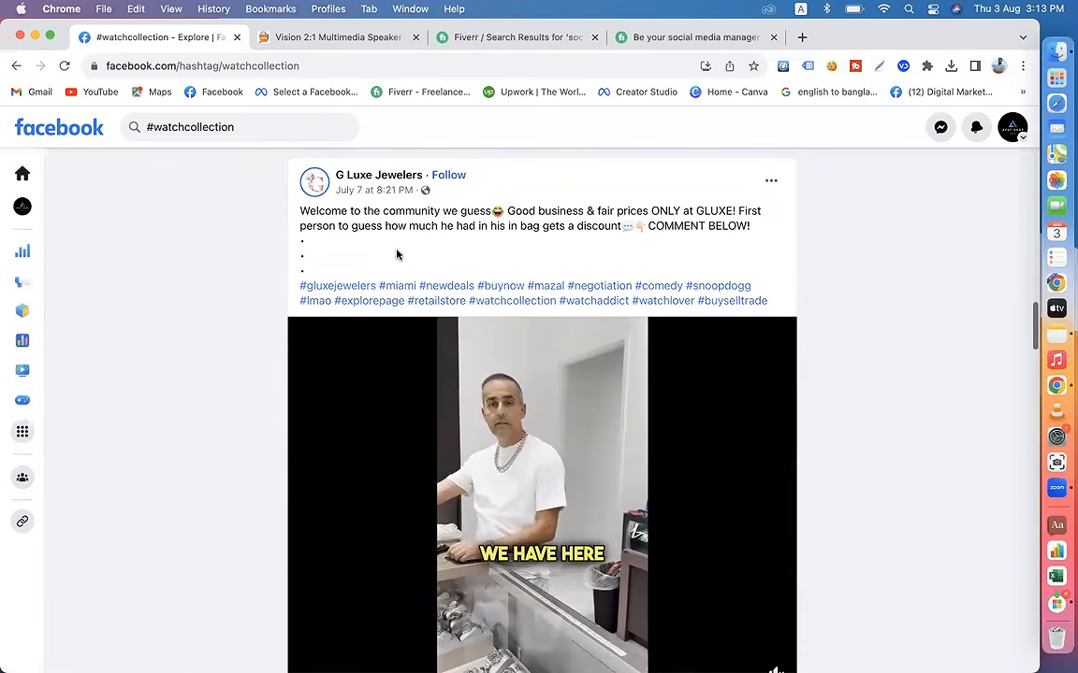
{"action": "left_click_drag", "start_coordinate": [521, 225], "coordinate": [289, 223]}
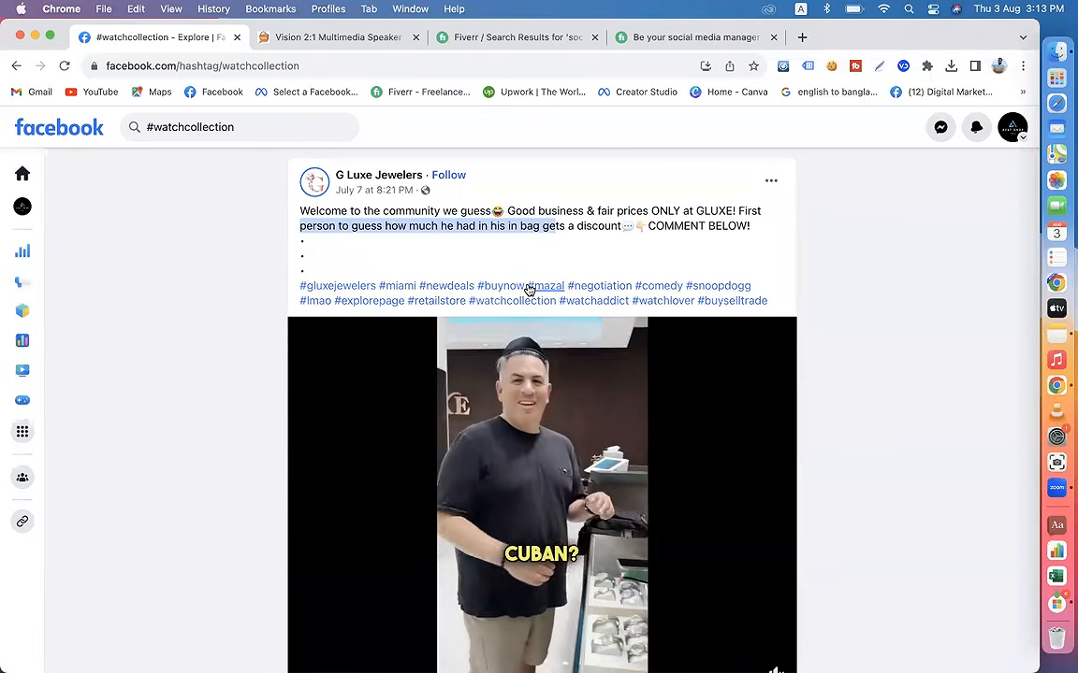
{"action": "scroll", "coordinate": [529, 285], "scroll_direction": "down", "scroll_amount": 10}
{"action": "scroll", "coordinate": [528, 290], "scroll_direction": "down", "scroll_amount": 8}
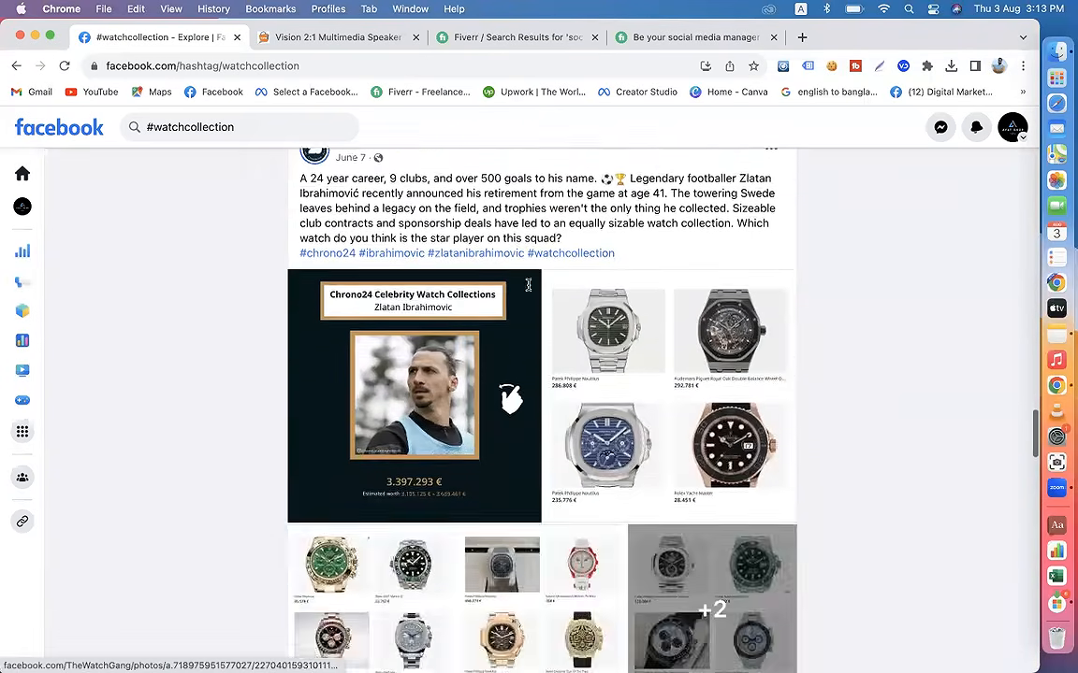
Step: Glance at the speaker's shop page, return to the Ayat Shop Online page on Facebook and dismiss its page health card
{"action": "left_click", "coordinate": [312, 40]}
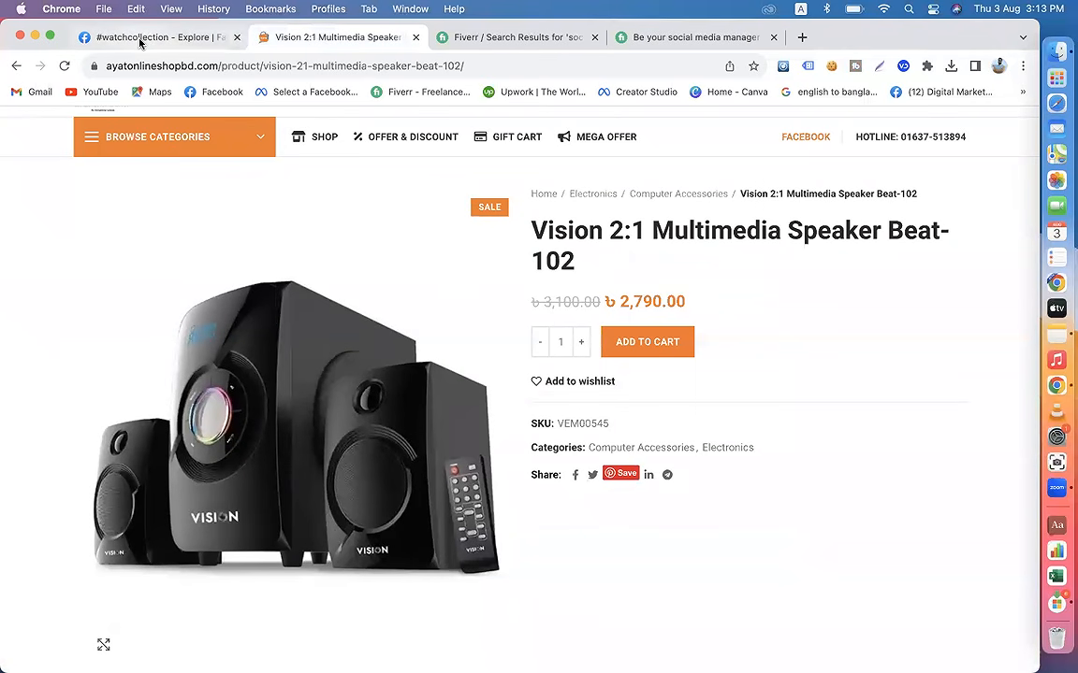
{"action": "left_click", "coordinate": [140, 40]}
{"action": "left_click", "coordinate": [16, 66]}
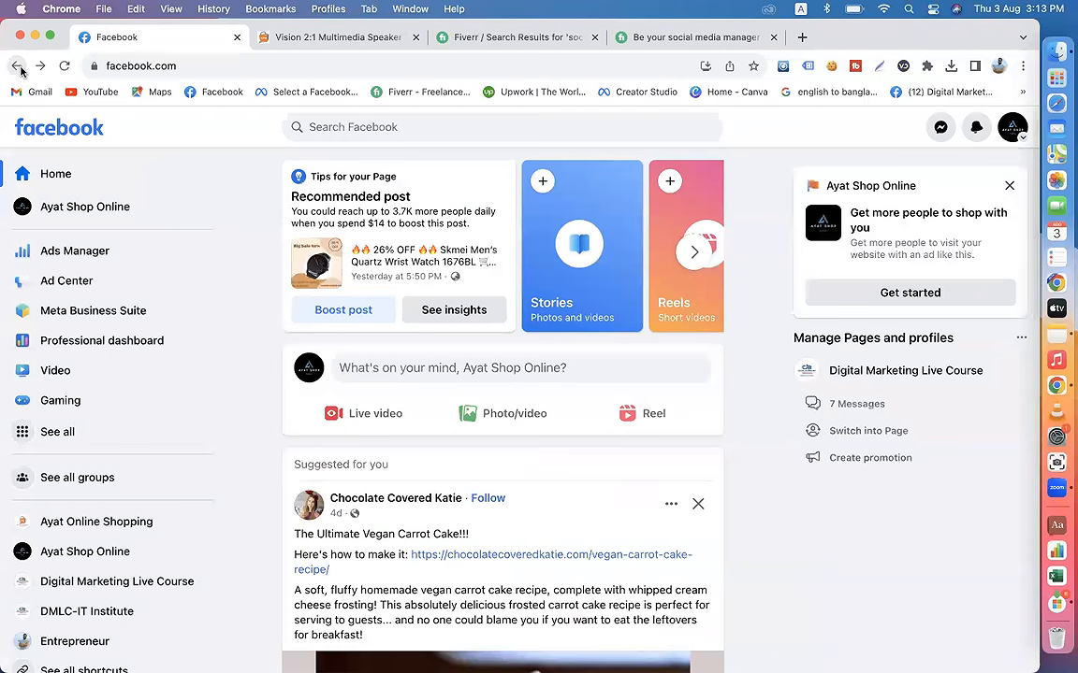
{"action": "left_click", "coordinate": [101, 211]}
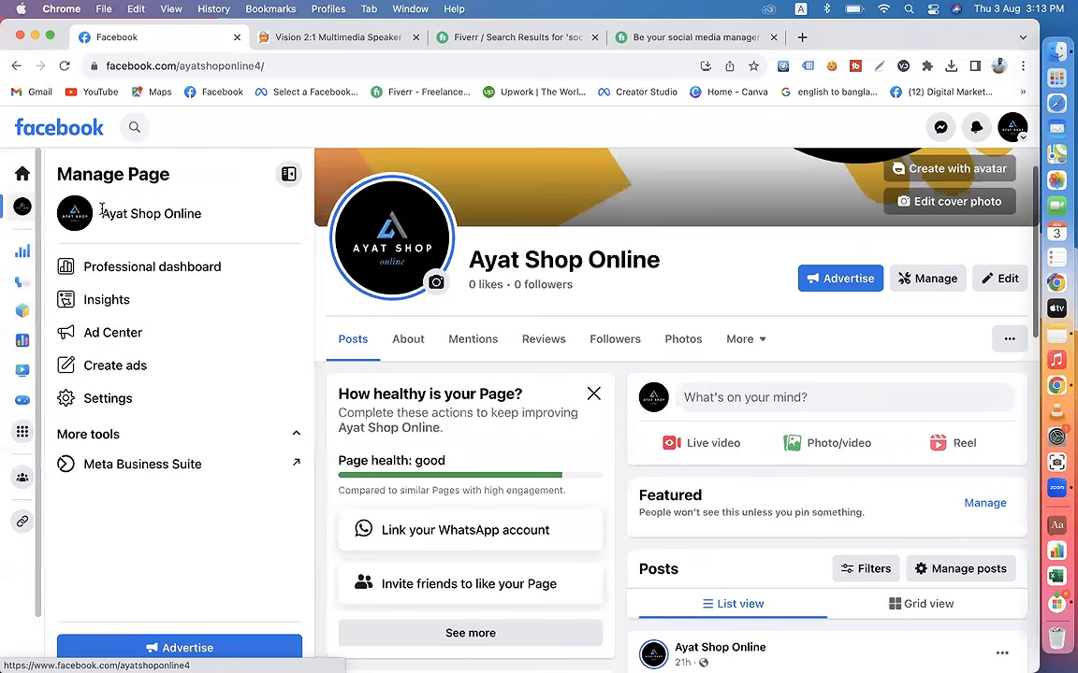
{"action": "left_click", "coordinate": [594, 393]}
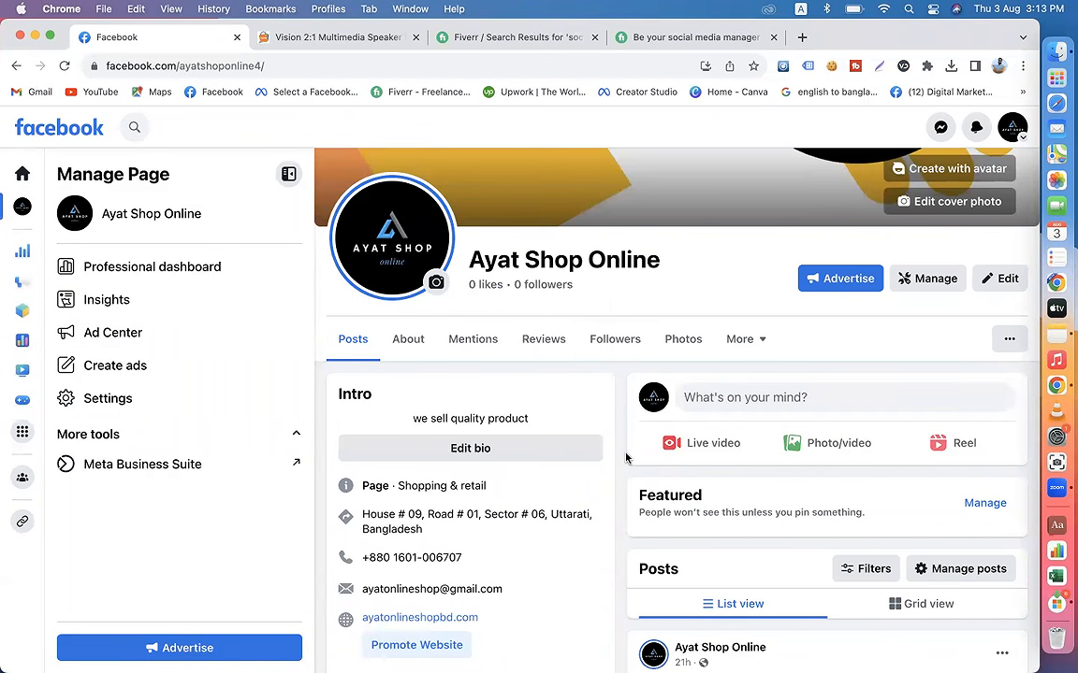
Step: Expand the full caption of the Skmei watch sale post and look over its details and promotional image
{"action": "scroll", "coordinate": [626, 458], "scroll_direction": "down", "scroll_amount": 3}
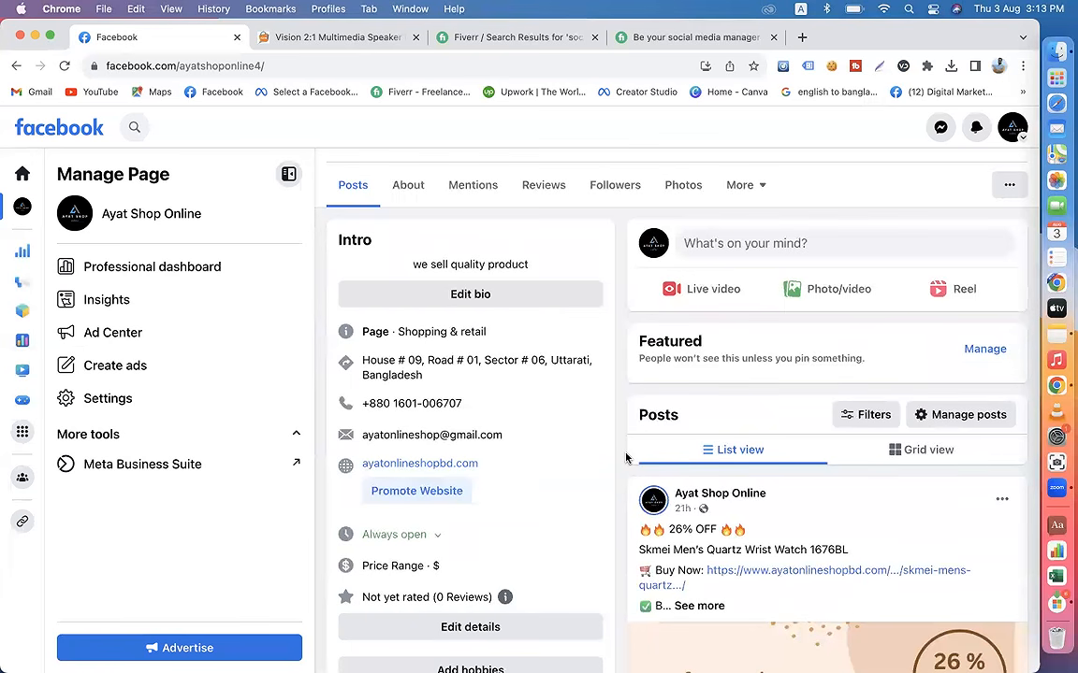
{"action": "scroll", "coordinate": [626, 457], "scroll_direction": "down", "scroll_amount": 2}
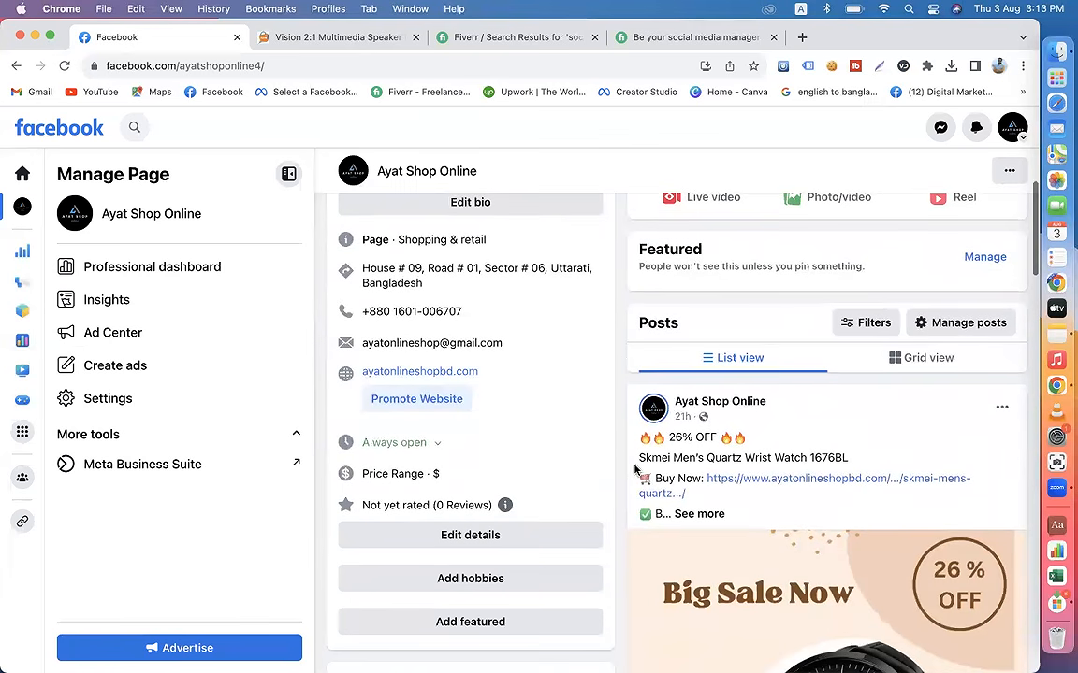
{"action": "left_click", "coordinate": [708, 513]}
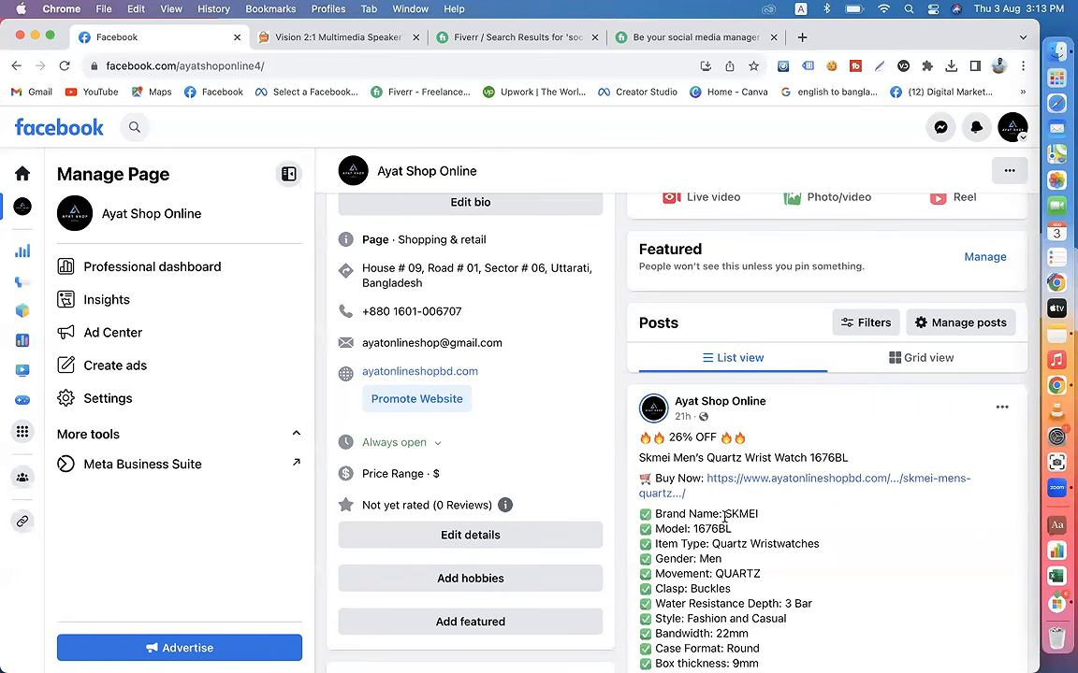
{"action": "scroll", "coordinate": [720, 519], "scroll_direction": "down", "scroll_amount": 10}
{"action": "scroll", "coordinate": [725, 522], "scroll_direction": "down", "scroll_amount": 2}
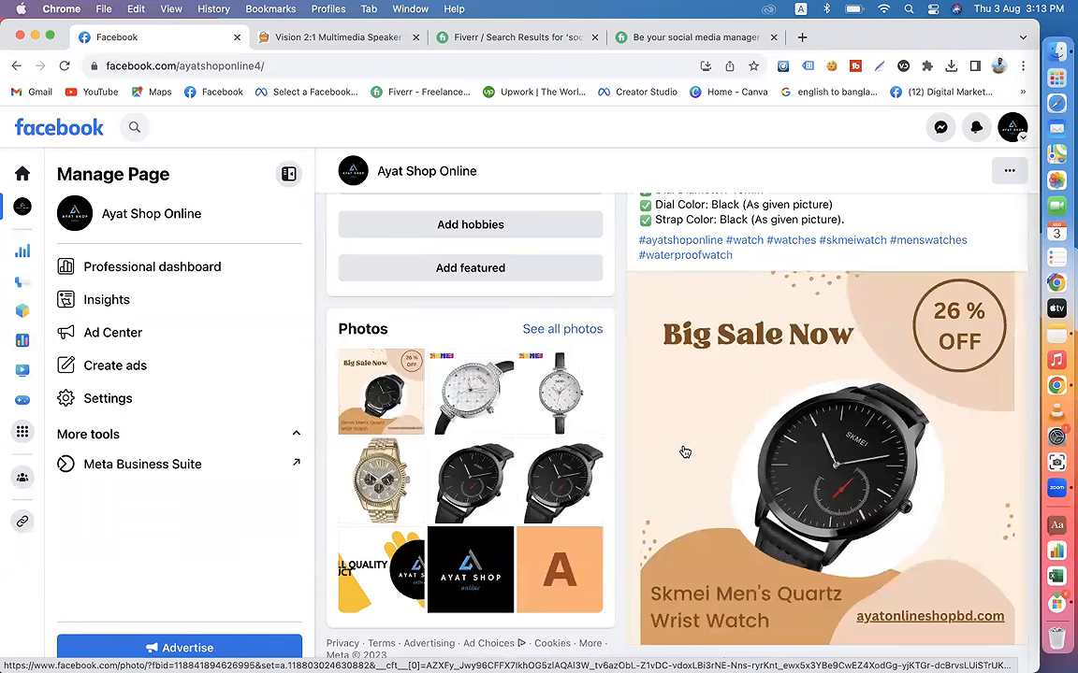
Step: Compare the Vision speaker product page on the shop website with the caption and image of the Facebook watch post
{"action": "left_click", "coordinate": [342, 42]}
{"action": "scroll", "coordinate": [407, 231], "scroll_direction": "up", "scroll_amount": 1}
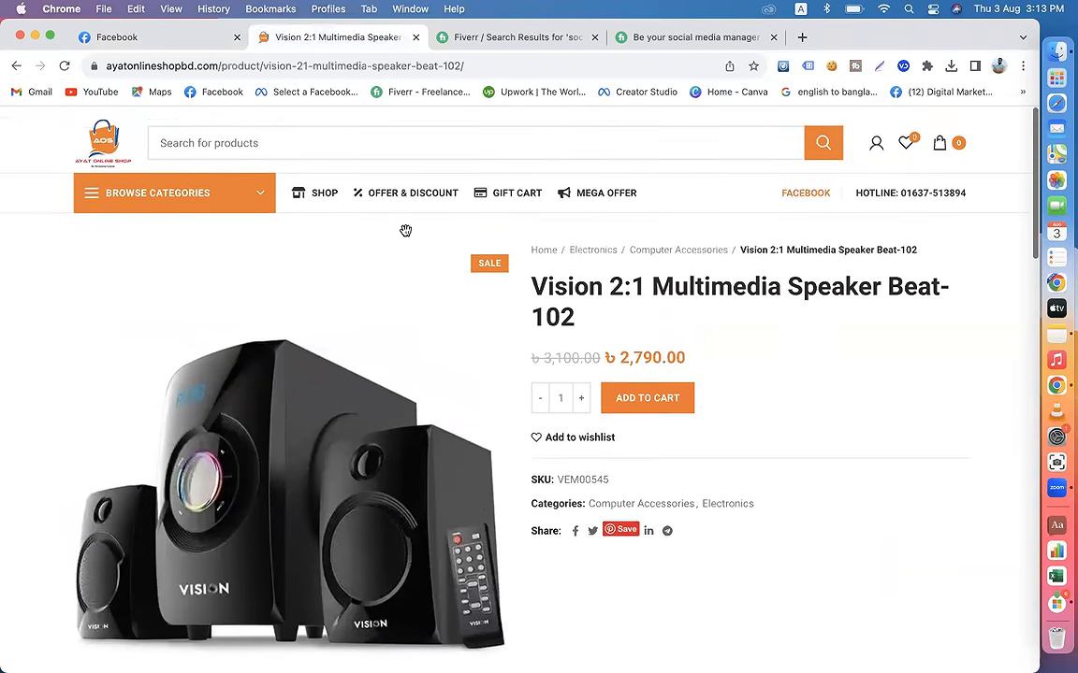
{"action": "mouse_move", "coordinate": [220, 171]}
{"action": "left_click", "coordinate": [163, 40]}
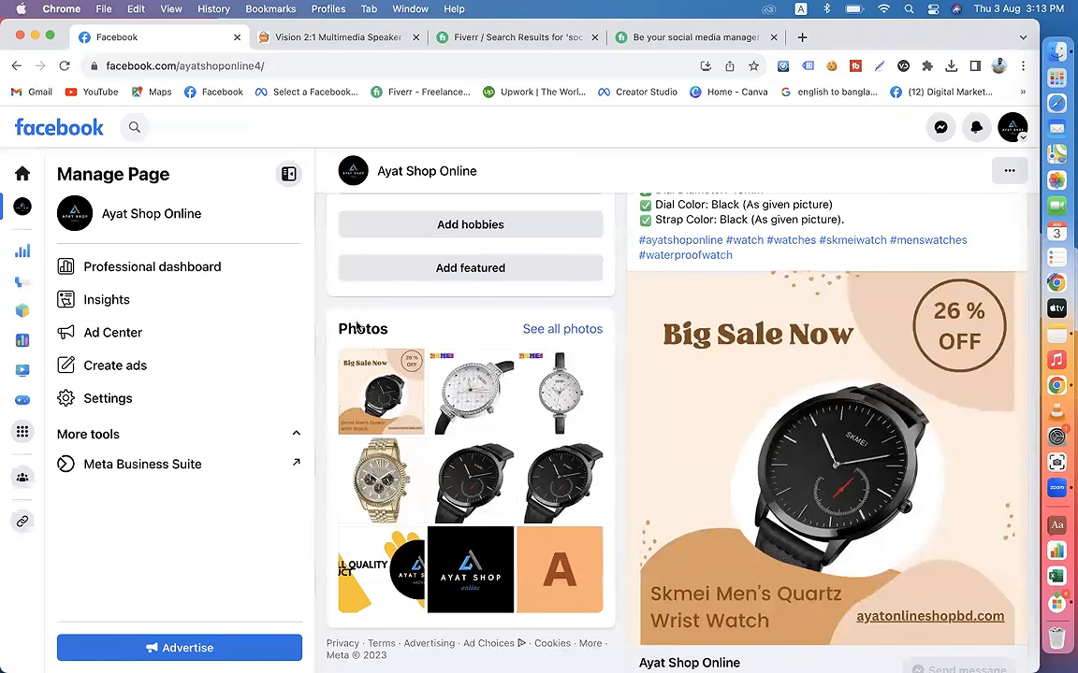
{"action": "scroll", "coordinate": [460, 396], "scroll_direction": "up", "scroll_amount": 5}
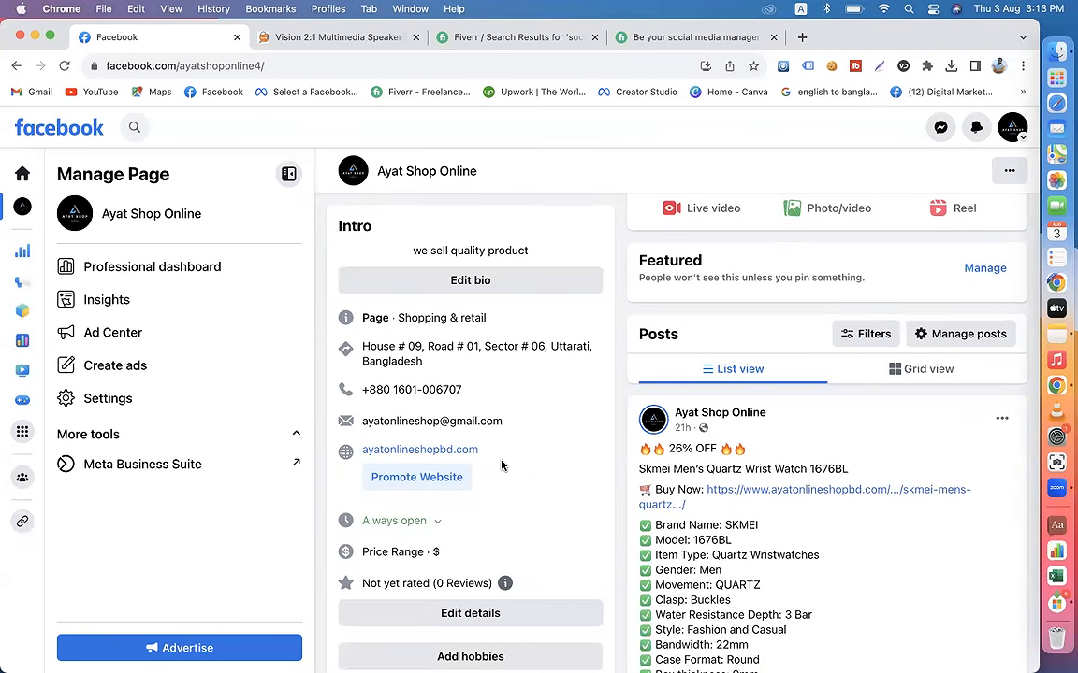
{"action": "scroll", "coordinate": [501, 465], "scroll_direction": "down", "scroll_amount": 5}
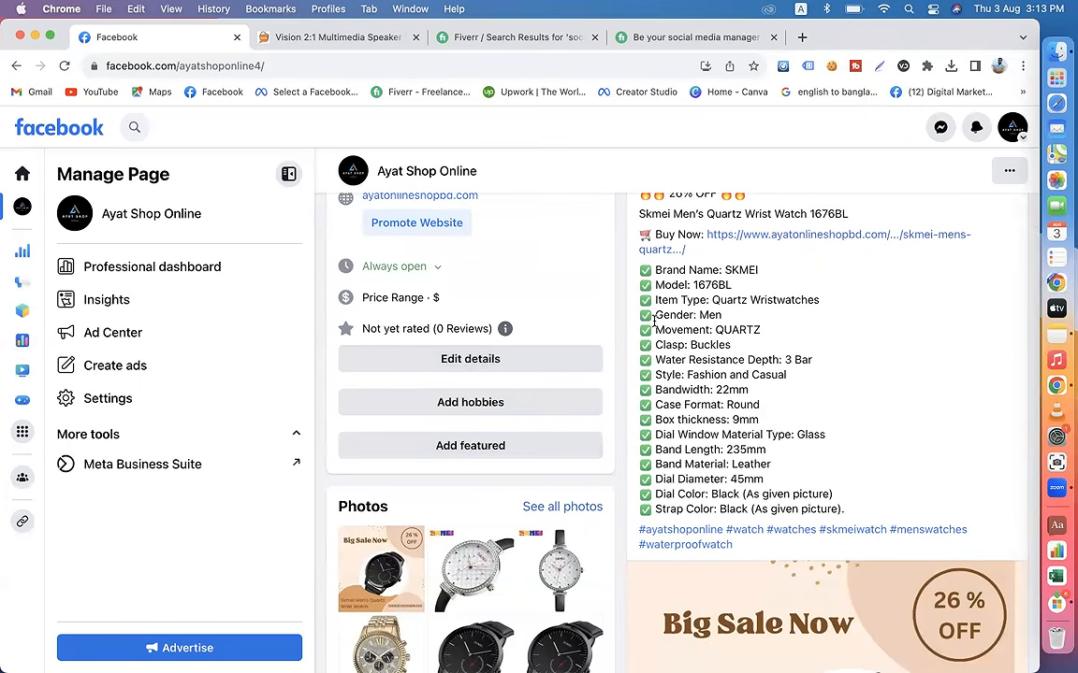
Step: Check the Ayat Shop Online page header and Skmei caption on Facebook against the Vision 2:1 Multimedia Speaker product page
{"action": "scroll", "coordinate": [627, 296], "scroll_direction": "up", "scroll_amount": 10}
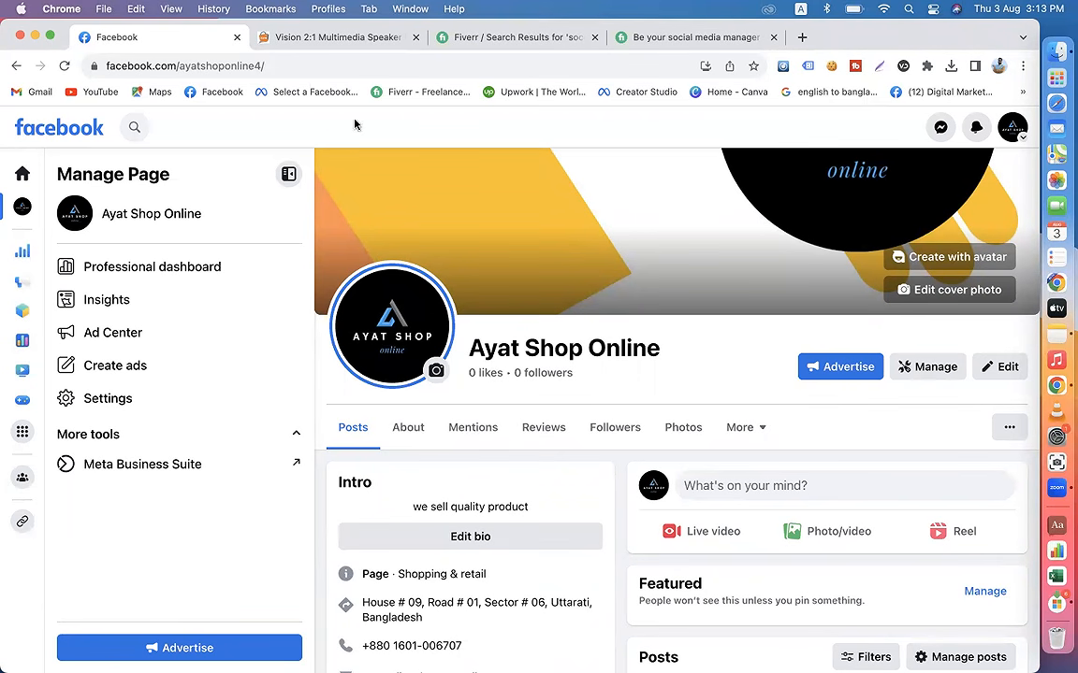
{"action": "left_click", "coordinate": [309, 37]}
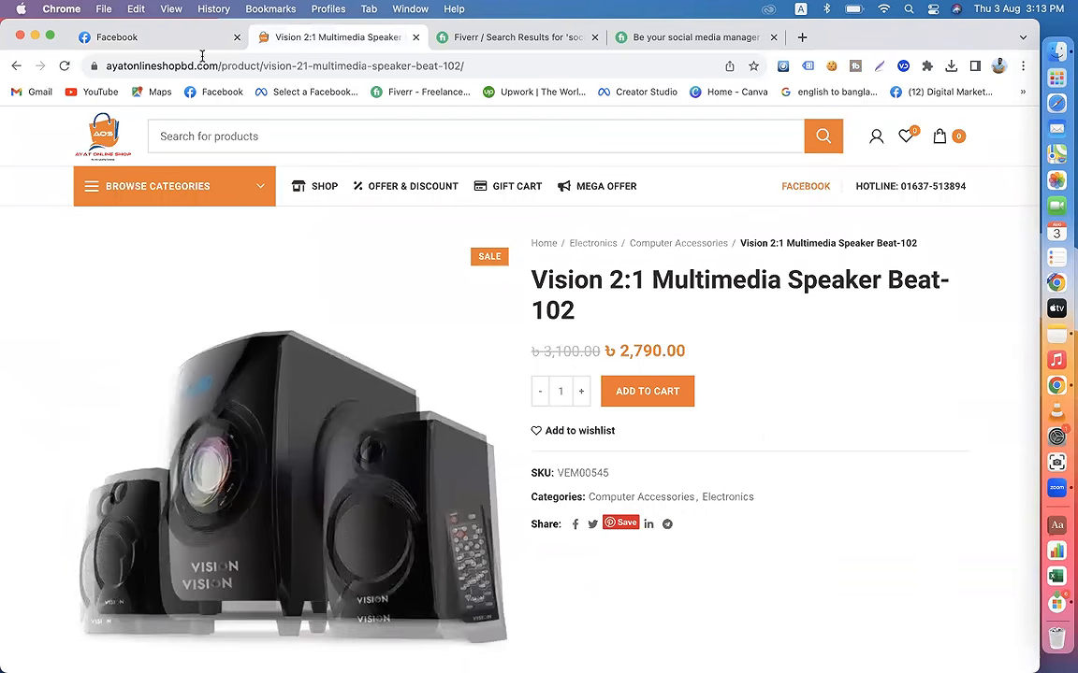
{"action": "left_click", "coordinate": [182, 38]}
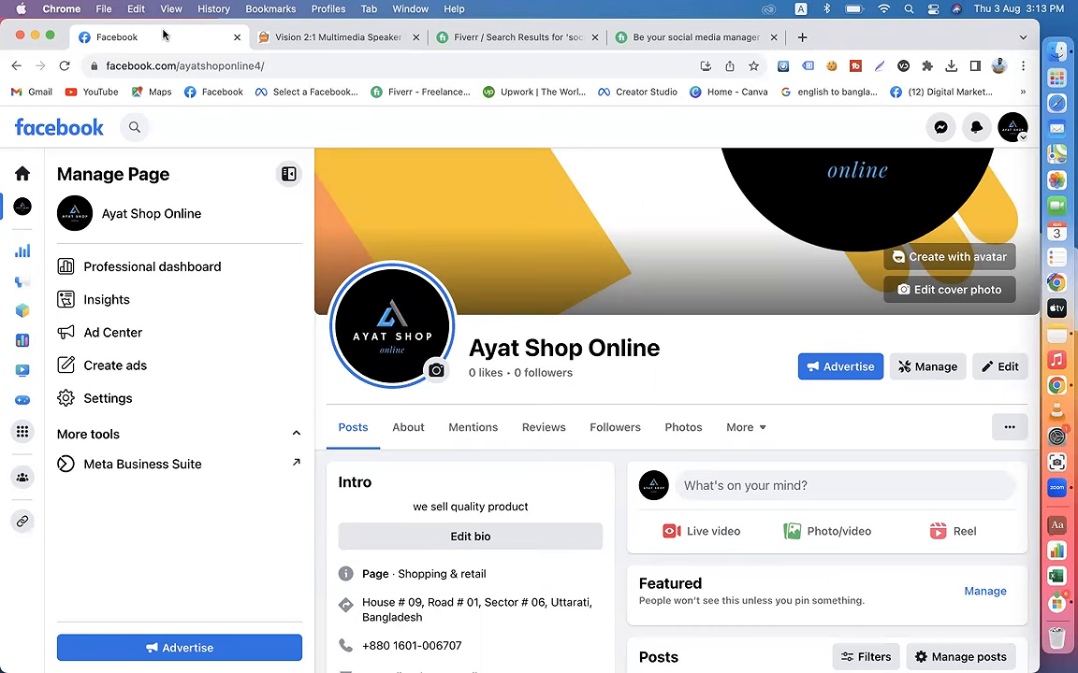
{"action": "scroll", "coordinate": [720, 438], "scroll_direction": "down", "scroll_amount": 5}
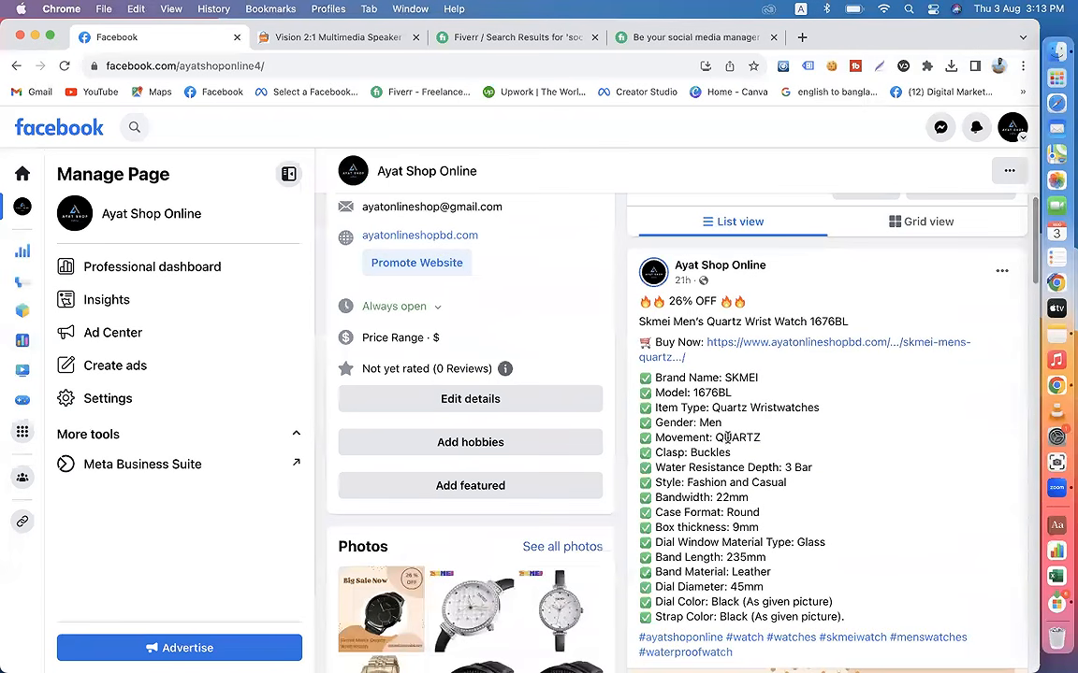
{"action": "scroll", "coordinate": [515, 317], "scroll_direction": "up", "scroll_amount": 3}
{"action": "scroll", "coordinate": [518, 319], "scroll_direction": "up", "scroll_amount": 2}
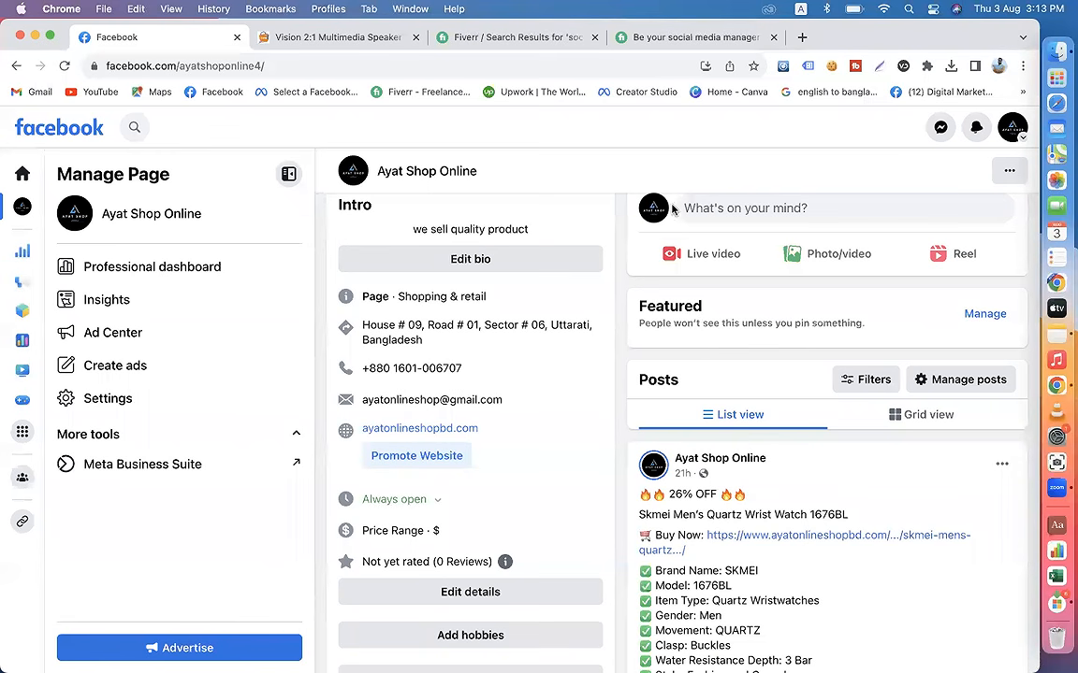
{"action": "left_click", "coordinate": [338, 36]}
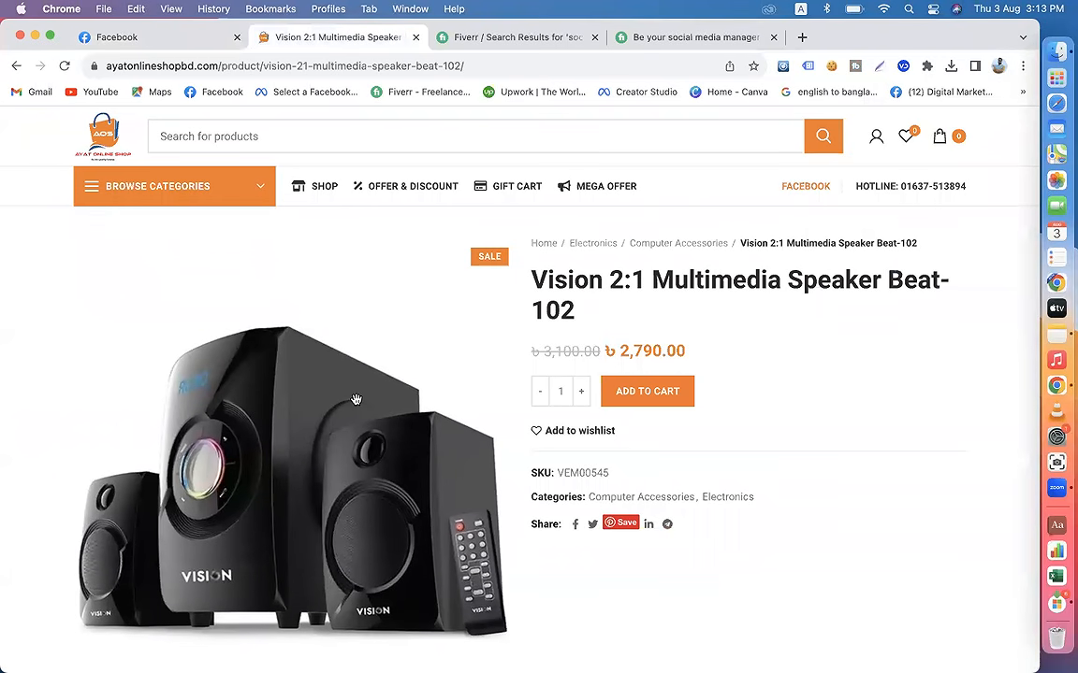
{"action": "left_click", "coordinate": [161, 43]}
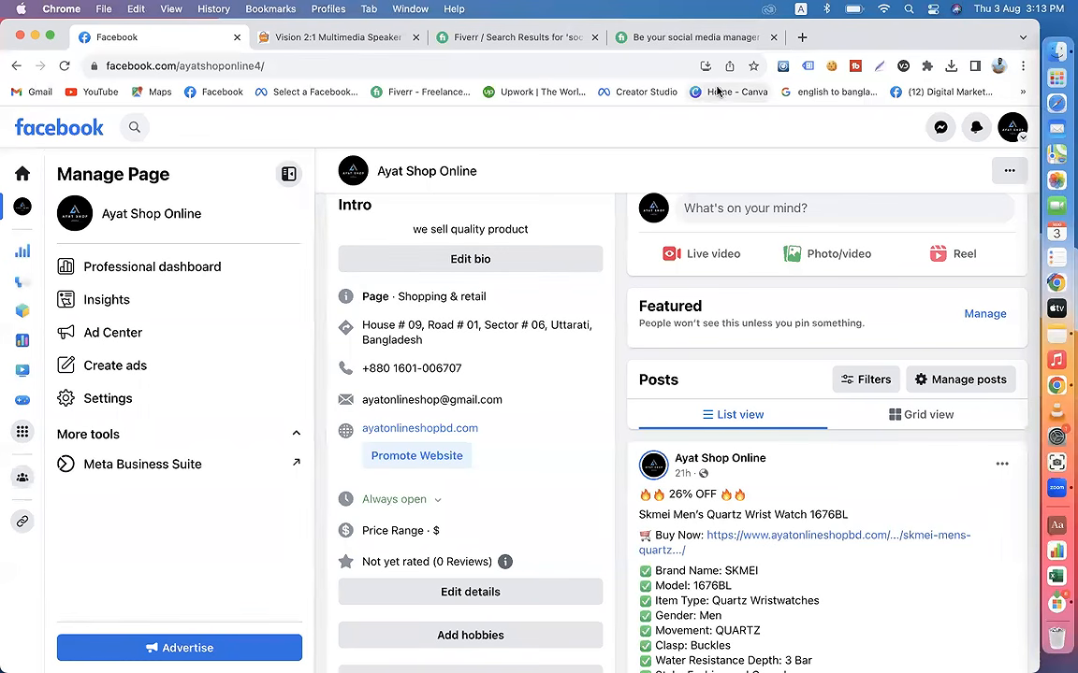
Step: Open canva.com in a new browser tab
{"action": "left_click", "coordinate": [803, 37]}
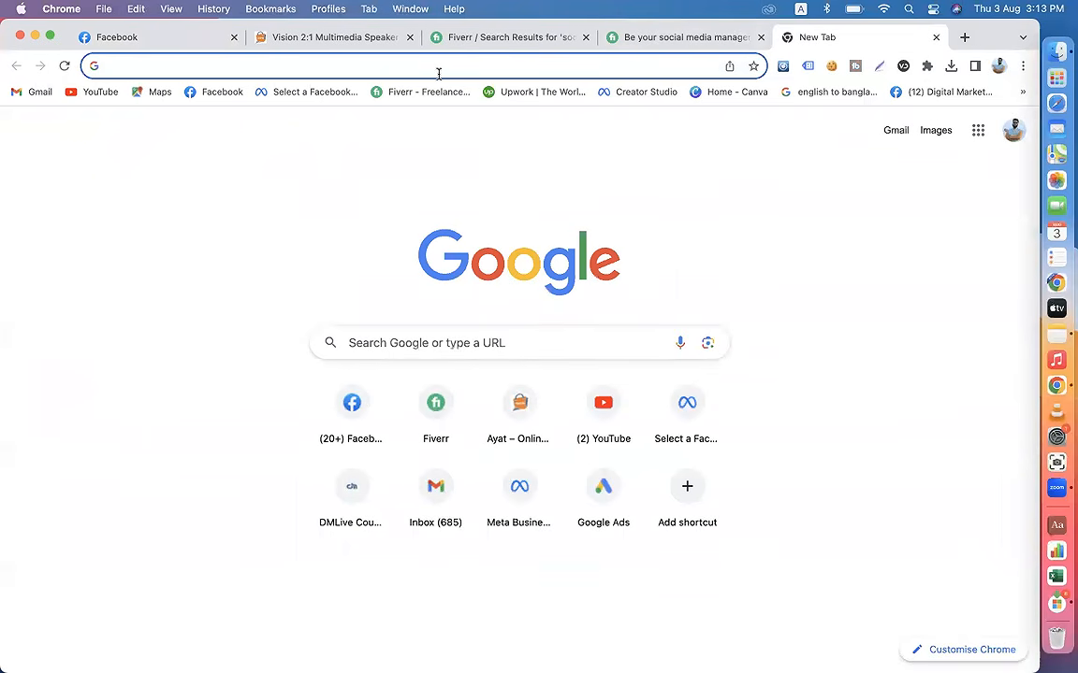
{"action": "type", "text": "canva.com"}
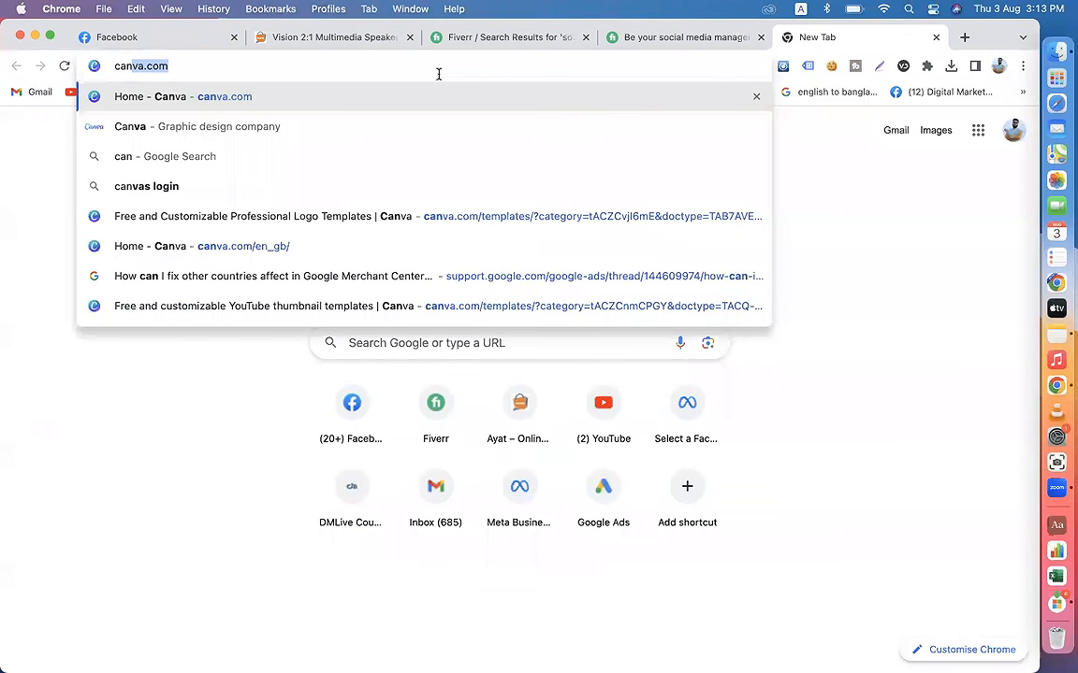
{"action": "key", "text": "Right"}
{"action": "key", "text": "BackSpace"}
{"action": "key", "text": "BackSpace"}
{"action": "key", "text": "BackSpace"}
{"action": "key", "text": "BackSpace"}
{"action": "key", "text": "Return"}
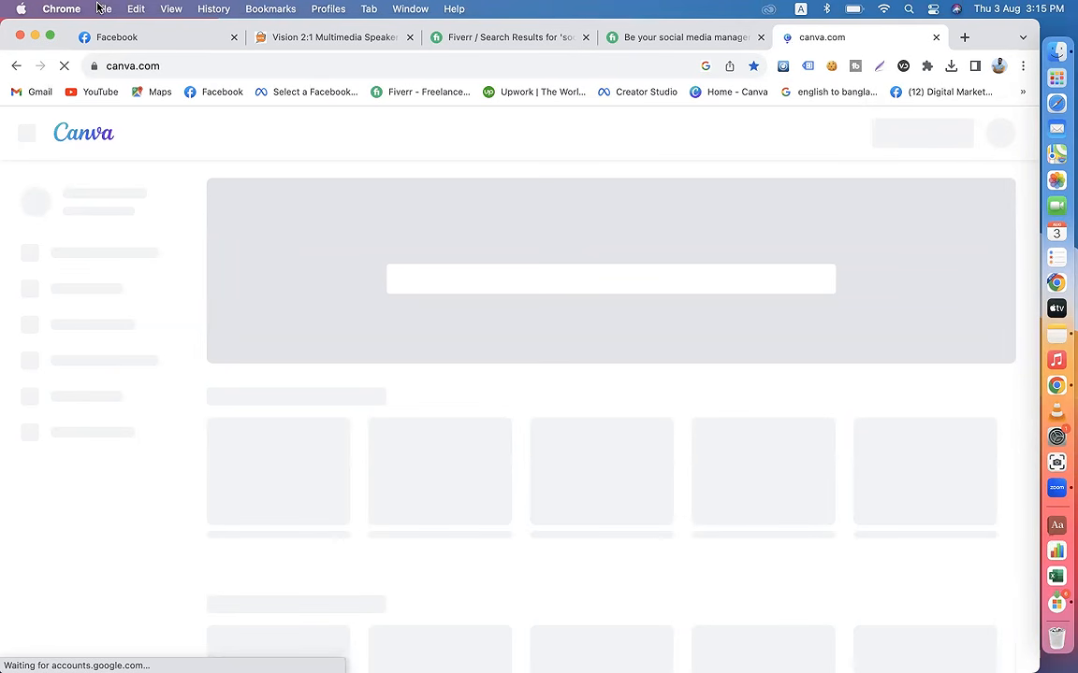
Step: Review the Ayat Shop Online profile and Skmei sale image on Facebook, along with the Premium package of the Fiverr social media manager gig
{"action": "left_click", "coordinate": [137, 39]}
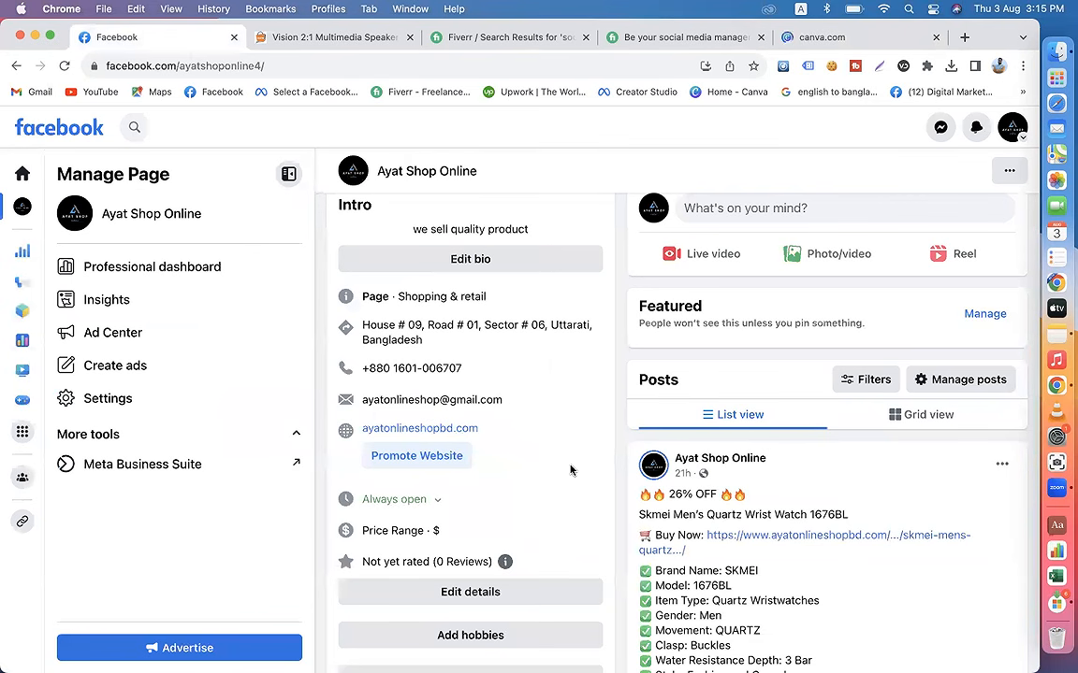
{"action": "scroll", "coordinate": [572, 295], "scroll_direction": "up", "scroll_amount": 4}
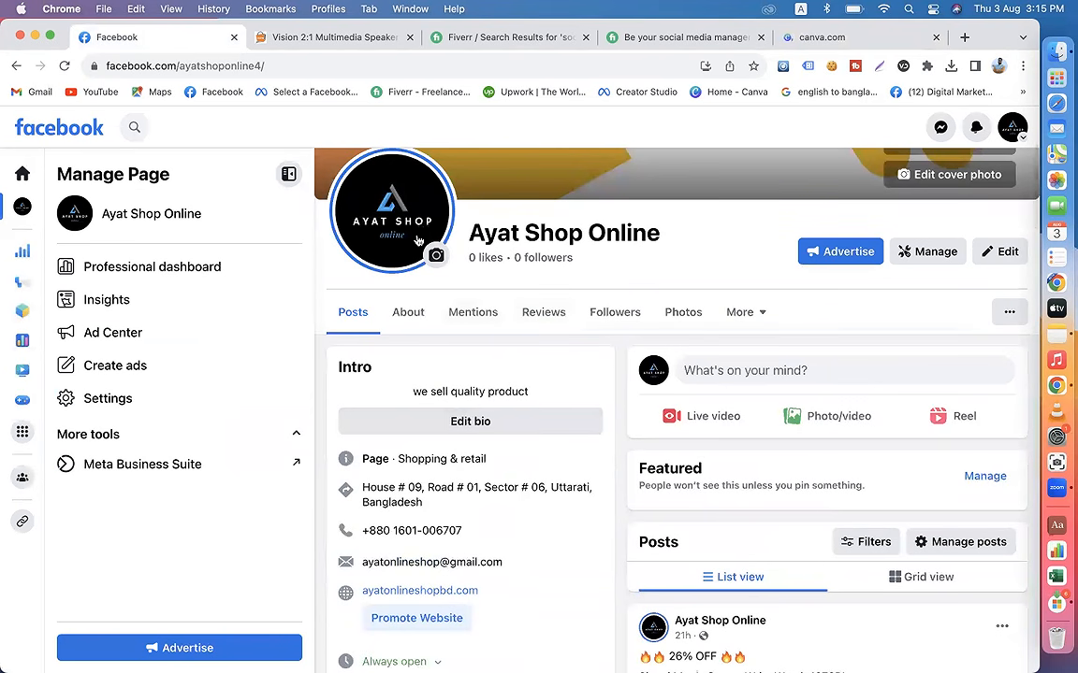
{"action": "scroll", "coordinate": [681, 404], "scroll_direction": "down", "scroll_amount": 10}
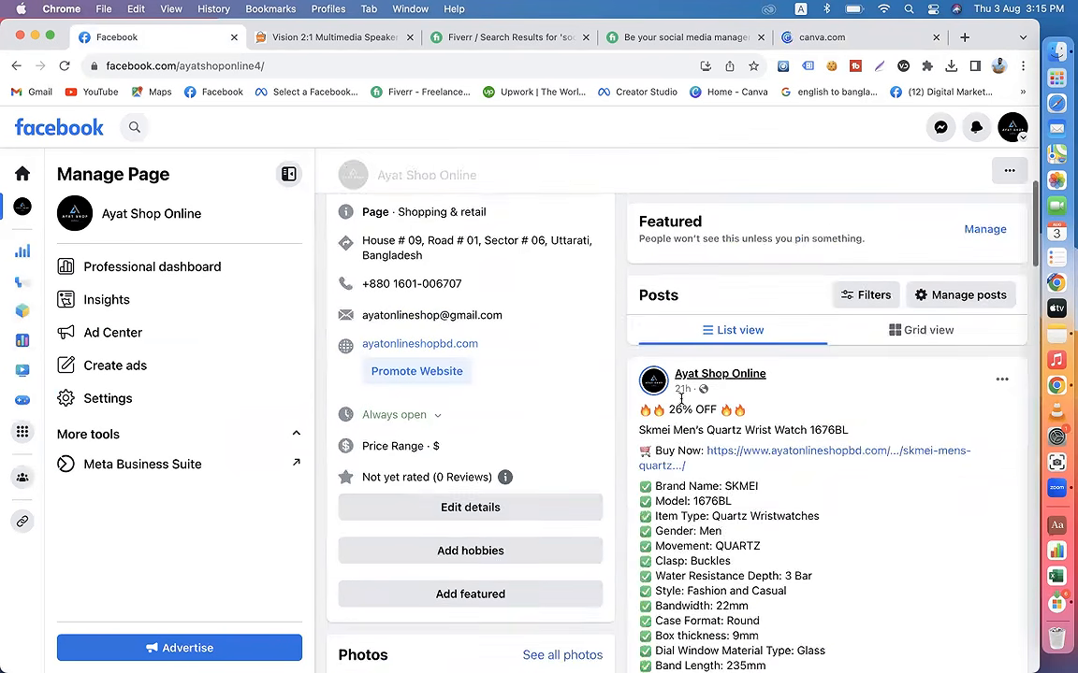
{"action": "scroll", "coordinate": [683, 404], "scroll_direction": "down", "scroll_amount": 2}
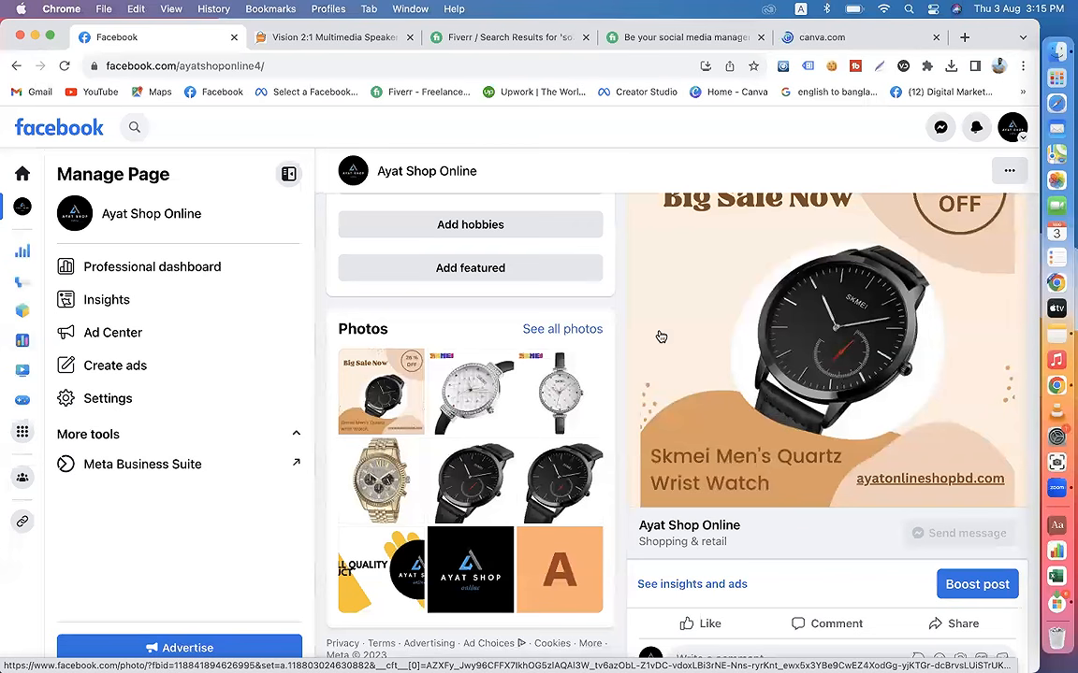
{"action": "left_click", "coordinate": [661, 37]}
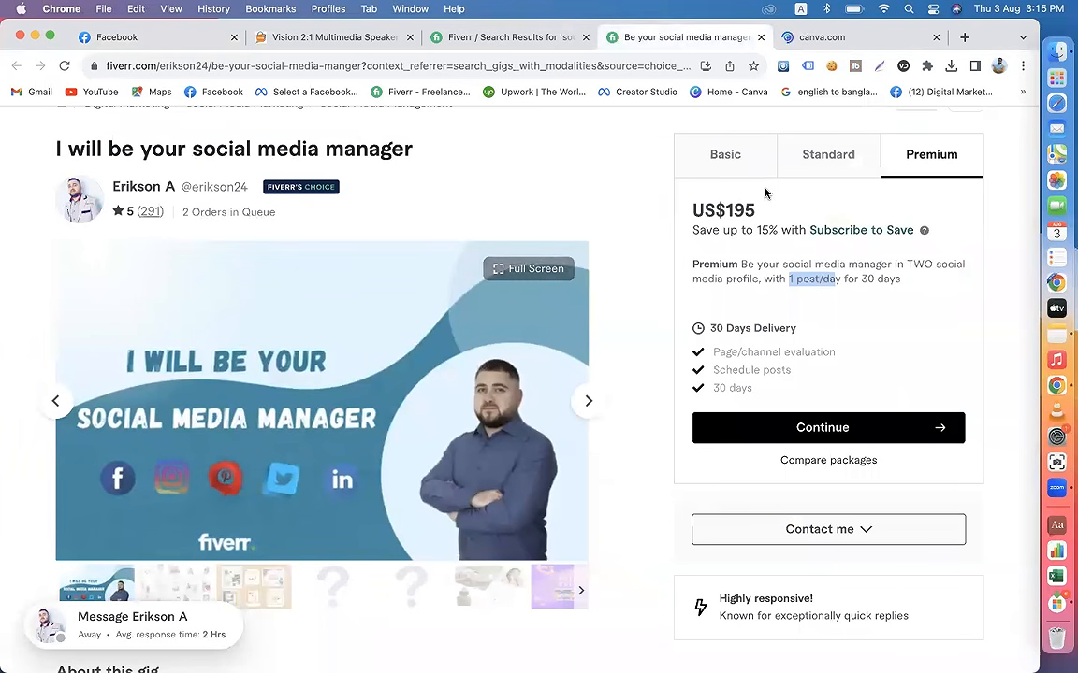
Step: Search Google Images for "all social media poster size" in a new tab and open the Social Media Image Sizes 2022 chart
{"action": "left_click", "coordinate": [964, 37]}
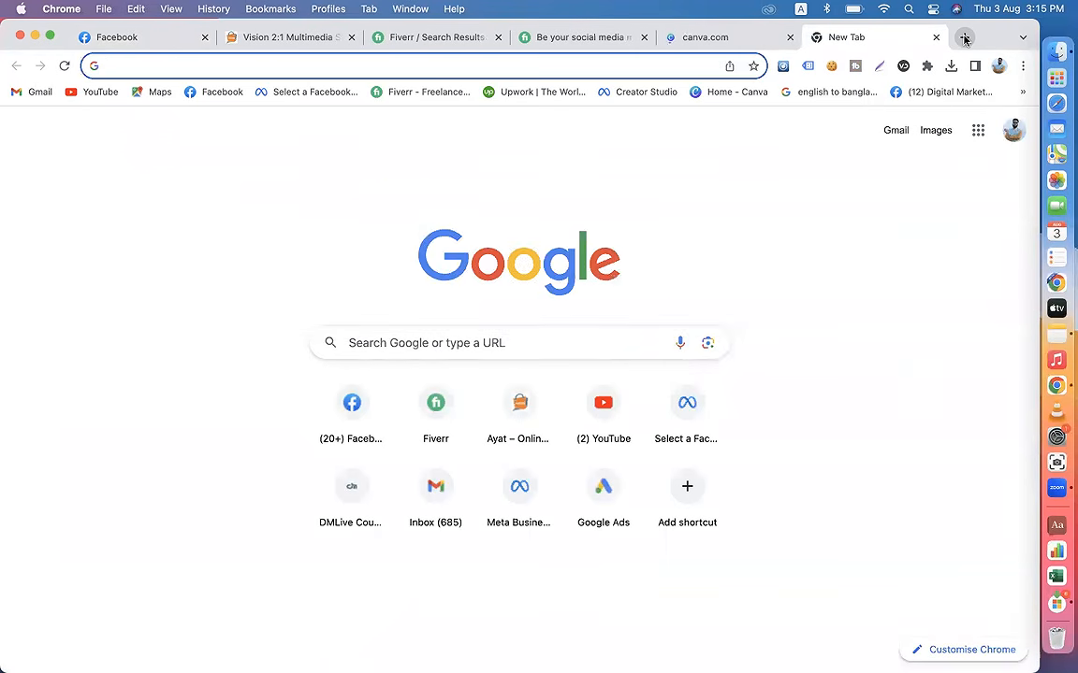
{"action": "type", "text": "all soci"}
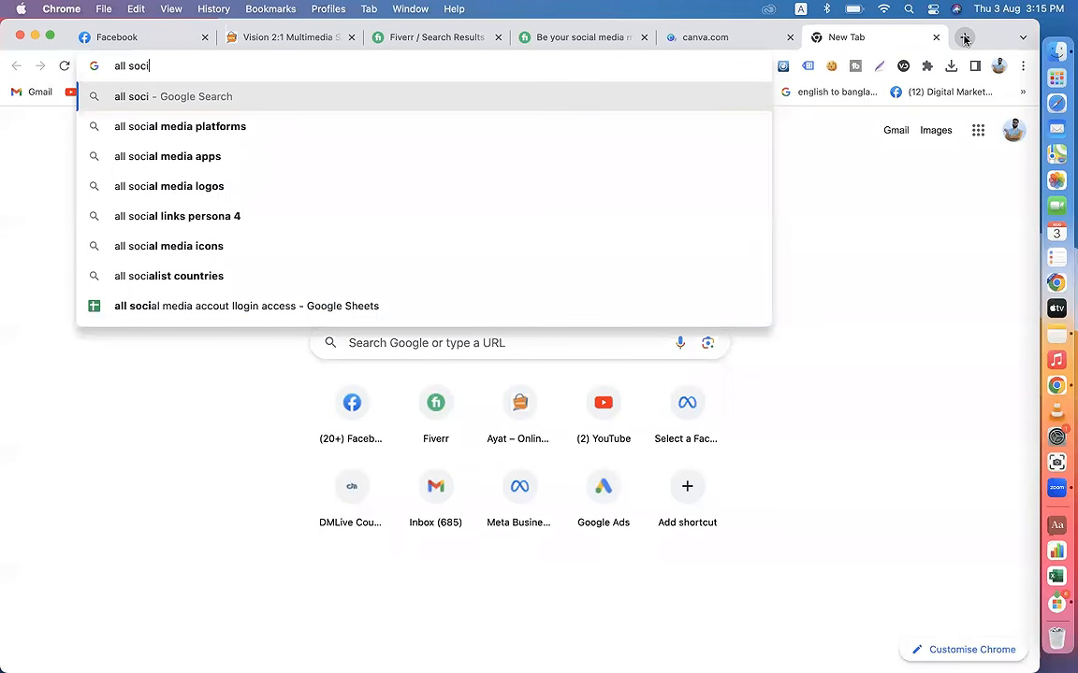
{"action": "type", "text": "al me"}
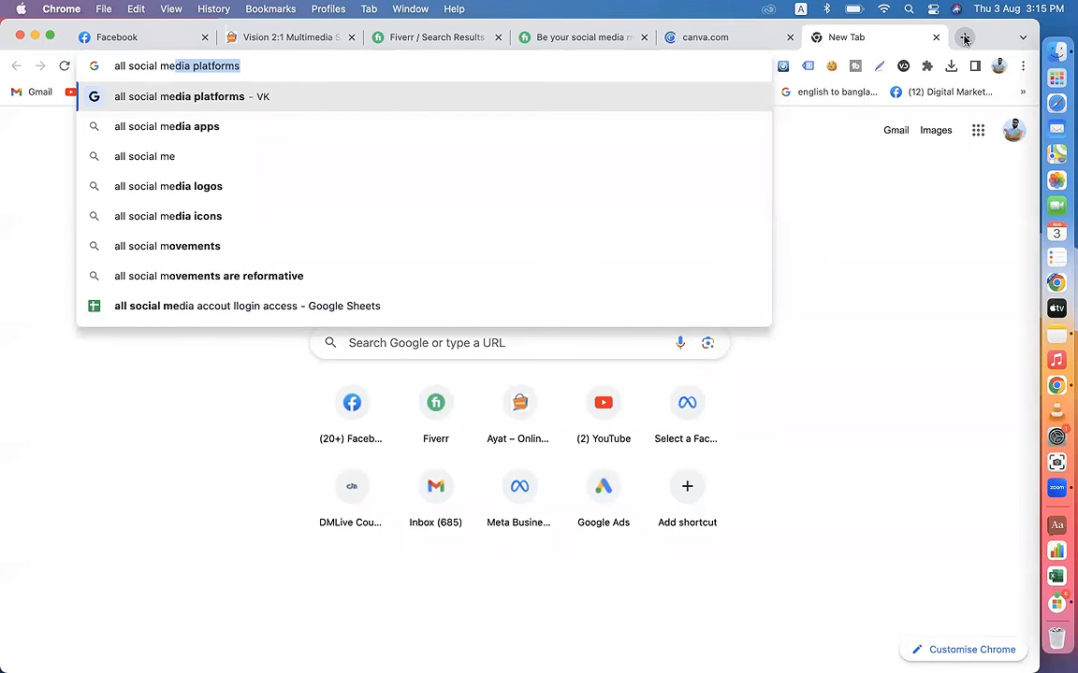
{"action": "type", "text": "dia post"}
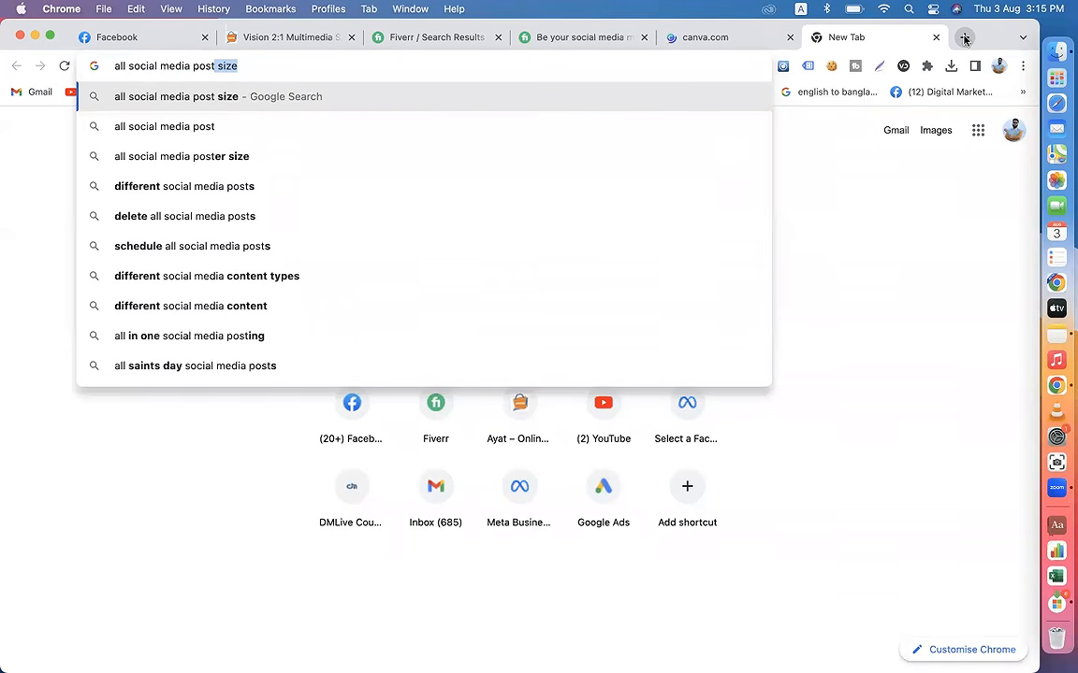
{"action": "left_click", "coordinate": [215, 156]}
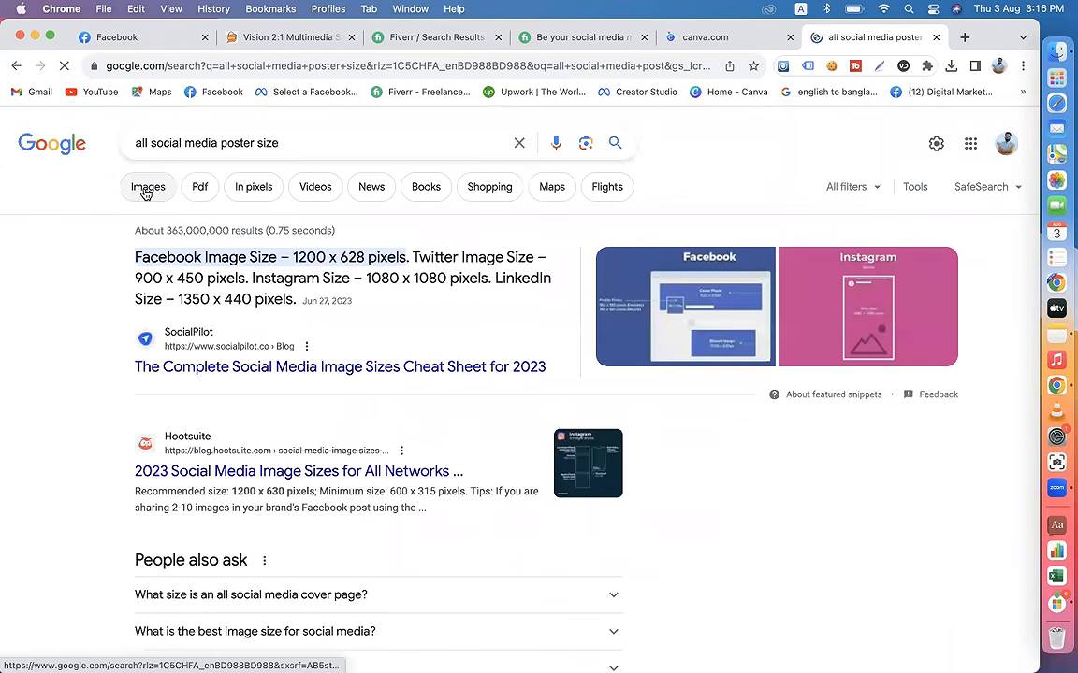
{"action": "left_click", "coordinate": [148, 186]}
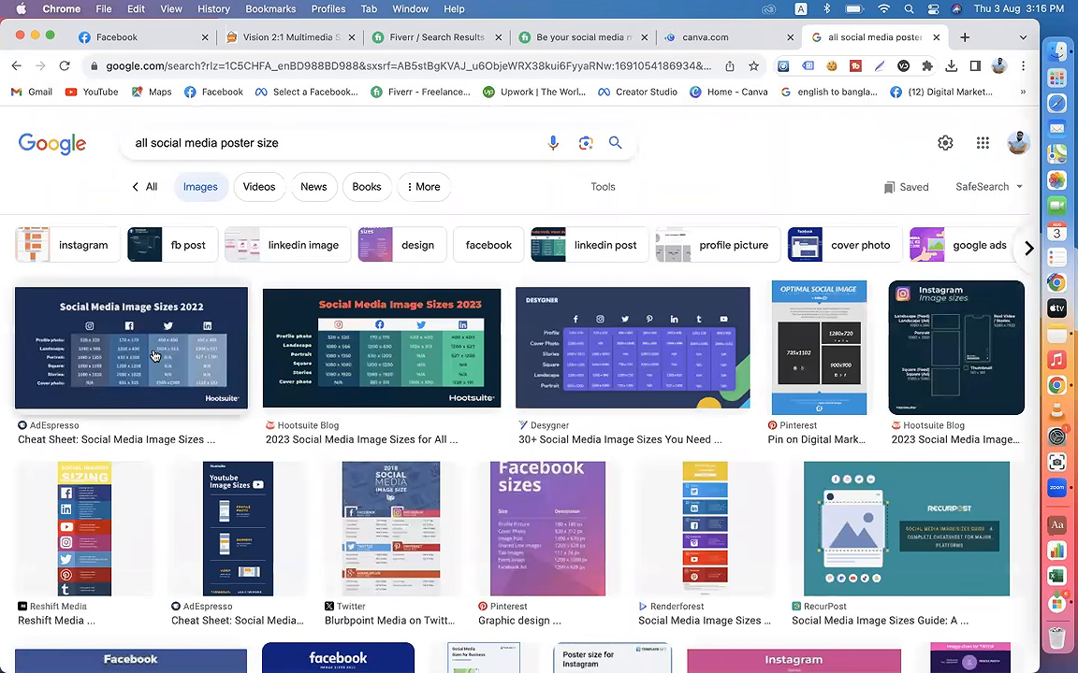
{"action": "left_click", "coordinate": [137, 318]}
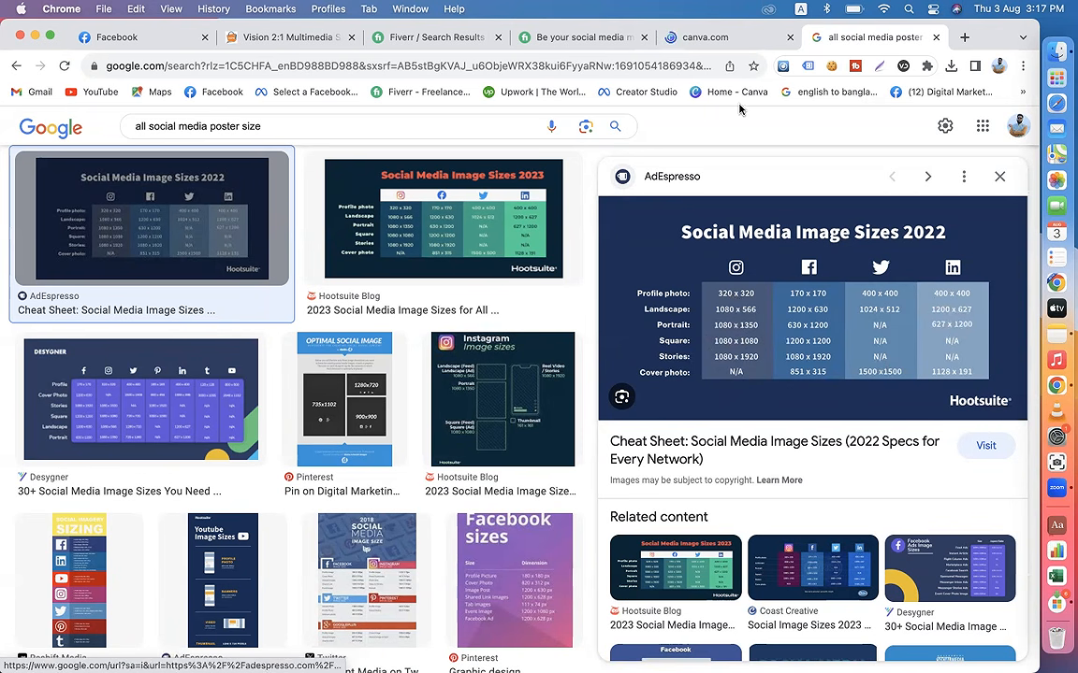
Step: Reload the Canva page and examine the Facebook watch post's sale headline, discount badge, product name, website address and caption
{"action": "left_click", "coordinate": [690, 39]}
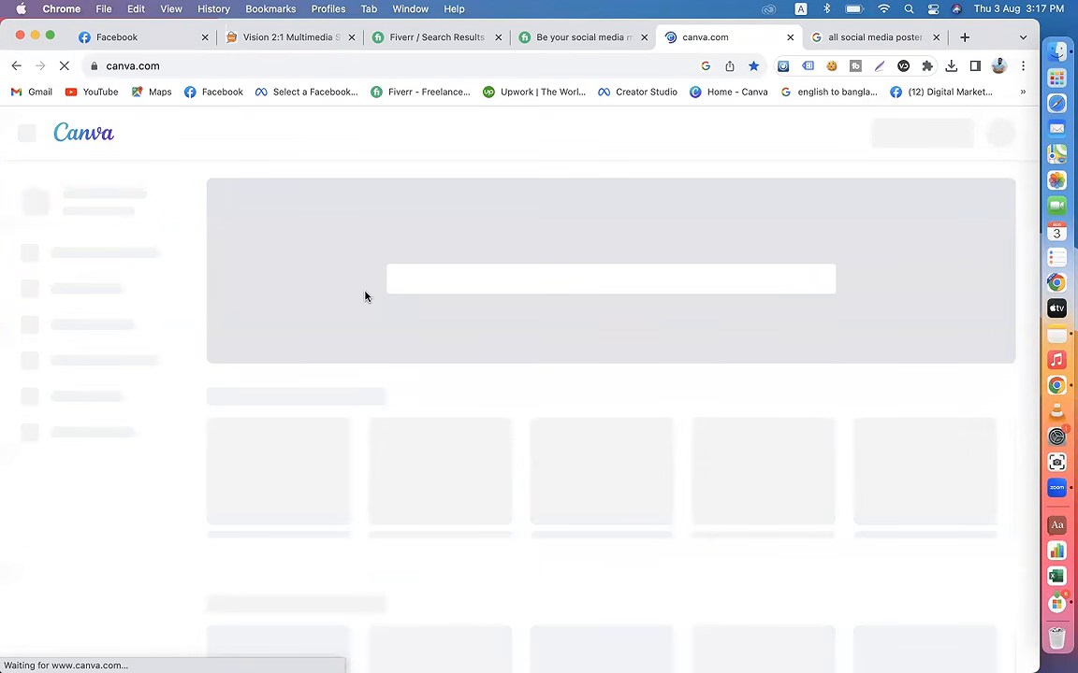
{"action": "left_click", "coordinate": [65, 66]}
{"action": "left_click", "coordinate": [116, 37]}
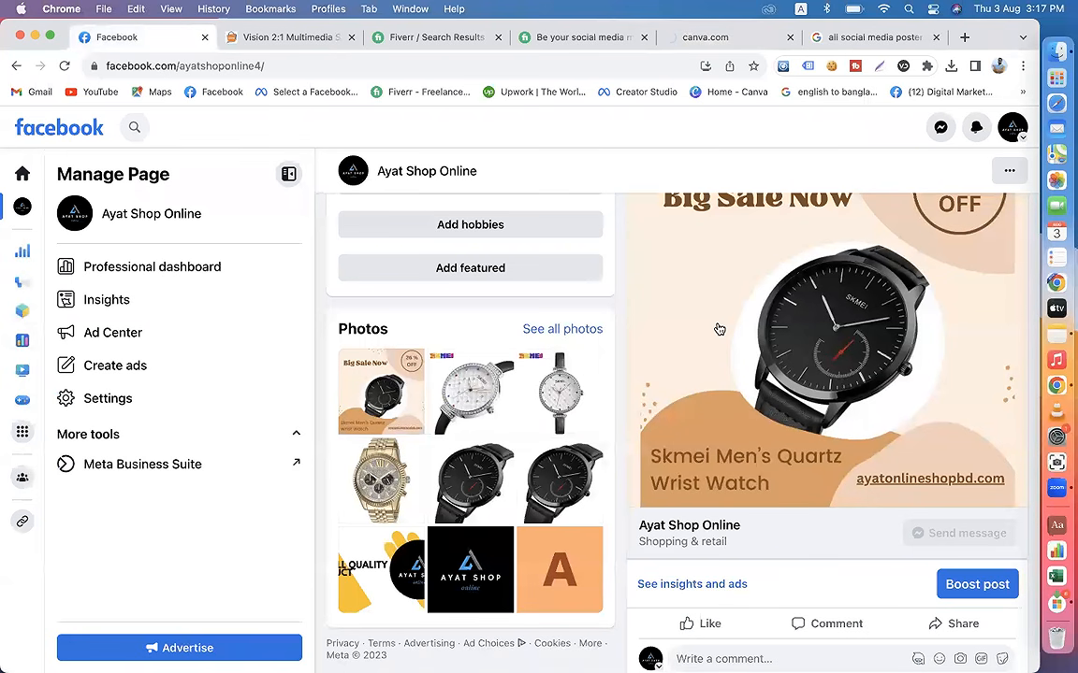
{"action": "scroll", "coordinate": [718, 330], "scroll_direction": "up", "scroll_amount": 4}
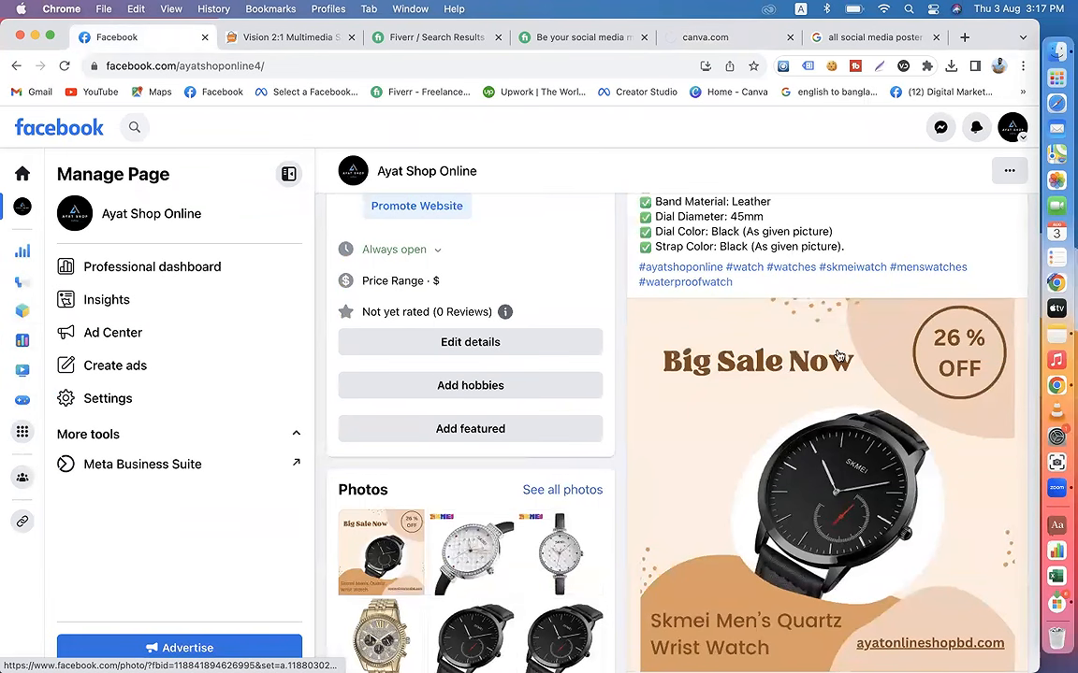
{"action": "scroll", "coordinate": [837, 357], "scroll_direction": "down", "scroll_amount": 2}
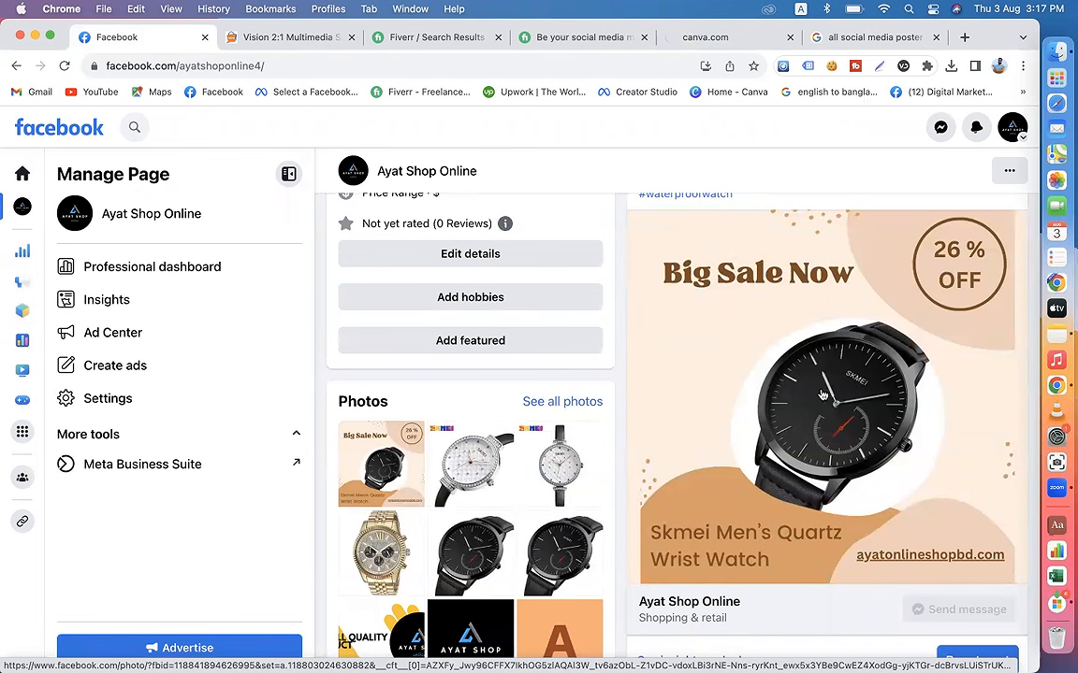
{"action": "left_click", "coordinate": [283, 37]}
{"action": "left_click", "coordinate": [168, 41]}
{"action": "scroll", "coordinate": [759, 554], "scroll_direction": "down", "scroll_amount": 2}
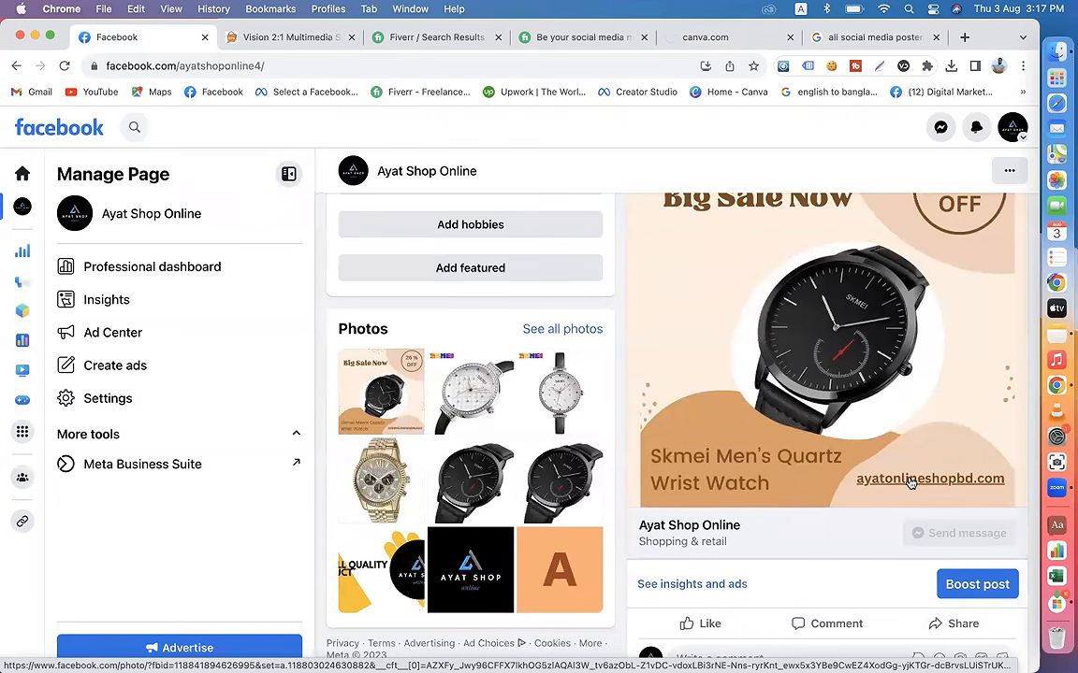
{"action": "scroll", "coordinate": [773, 543], "scroll_direction": "up", "scroll_amount": 3}
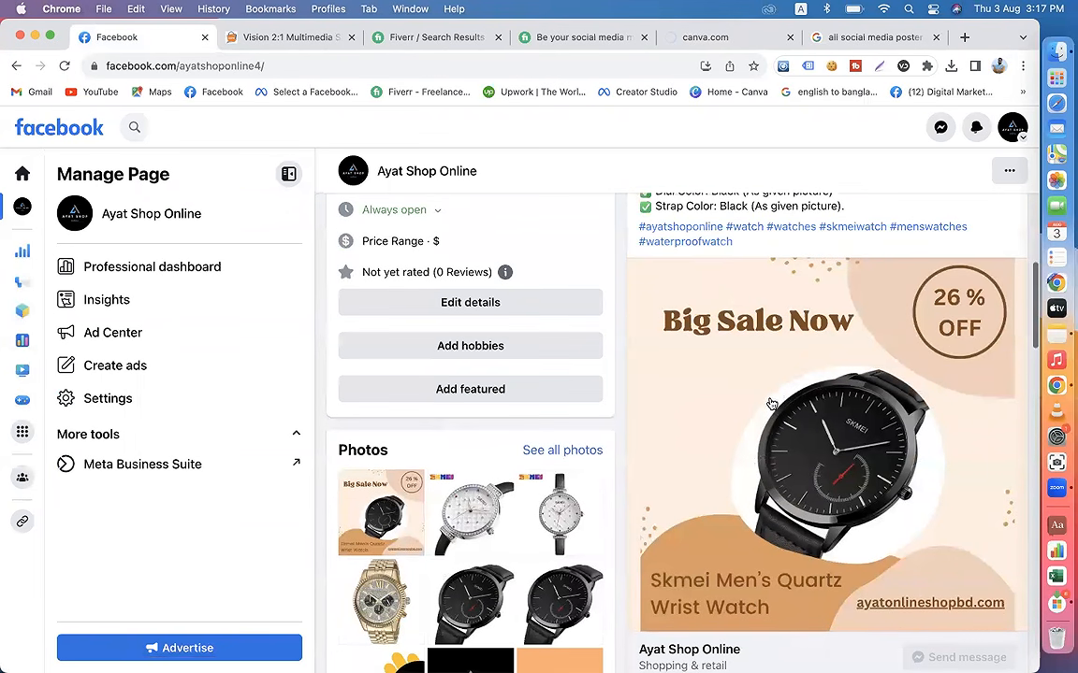
{"action": "scroll", "coordinate": [771, 404], "scroll_direction": "up", "scroll_amount": 8}
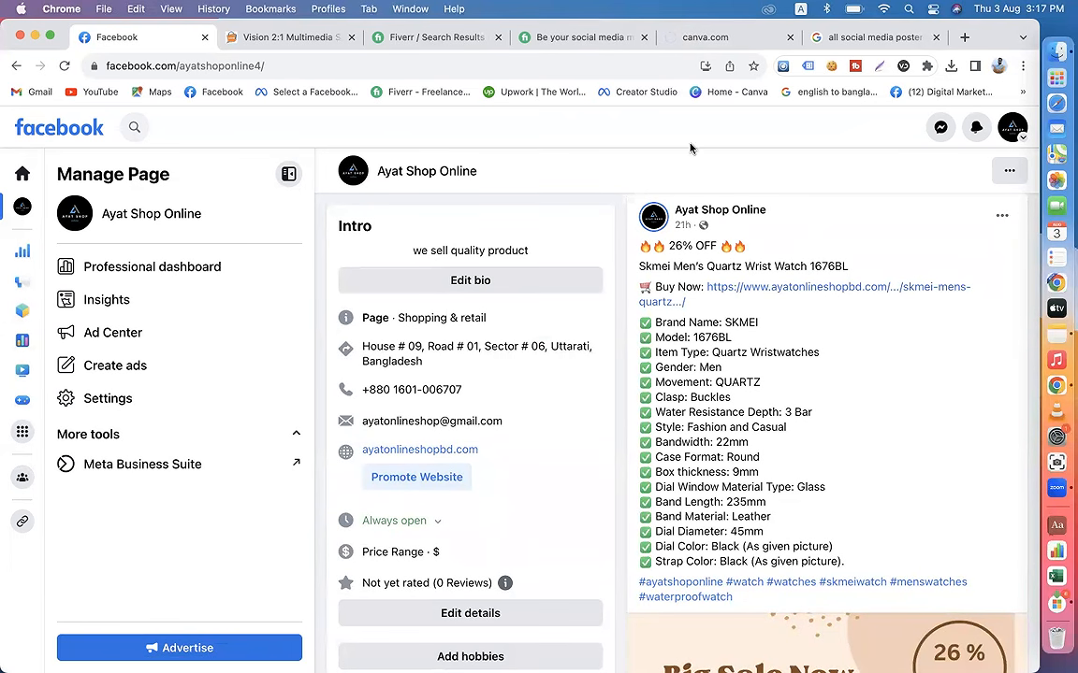
Step: Switch to the other browser profile that has the all Pic & Mockup bookmarks and open the Canva home page there
{"action": "left_click", "coordinate": [705, 38]}
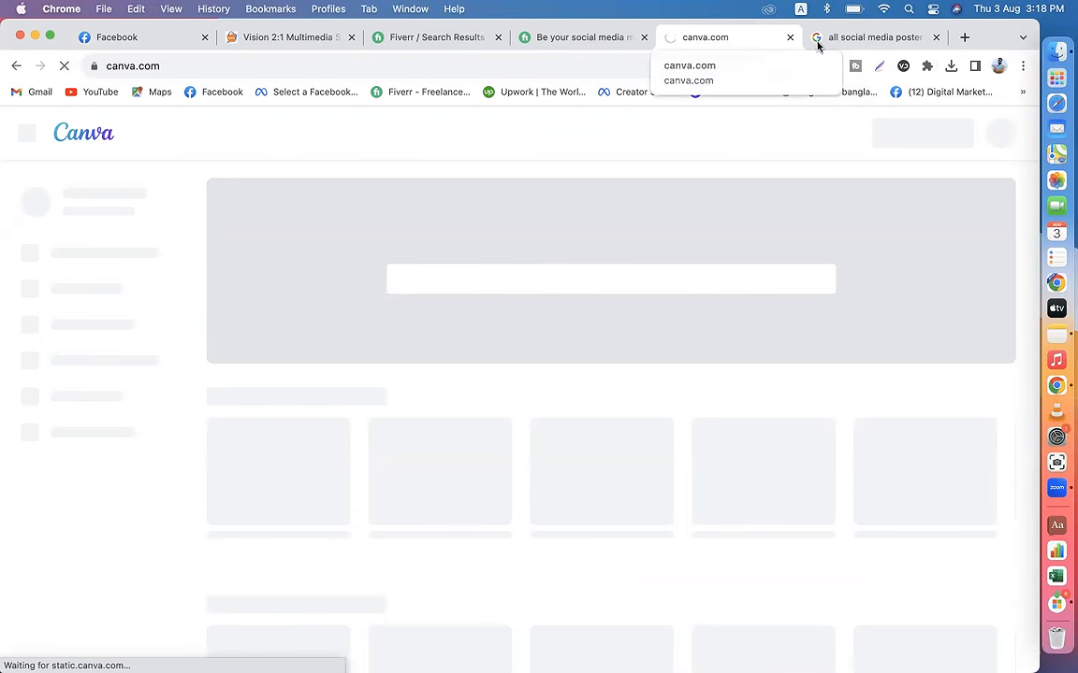
{"action": "left_click", "coordinate": [998, 65]}
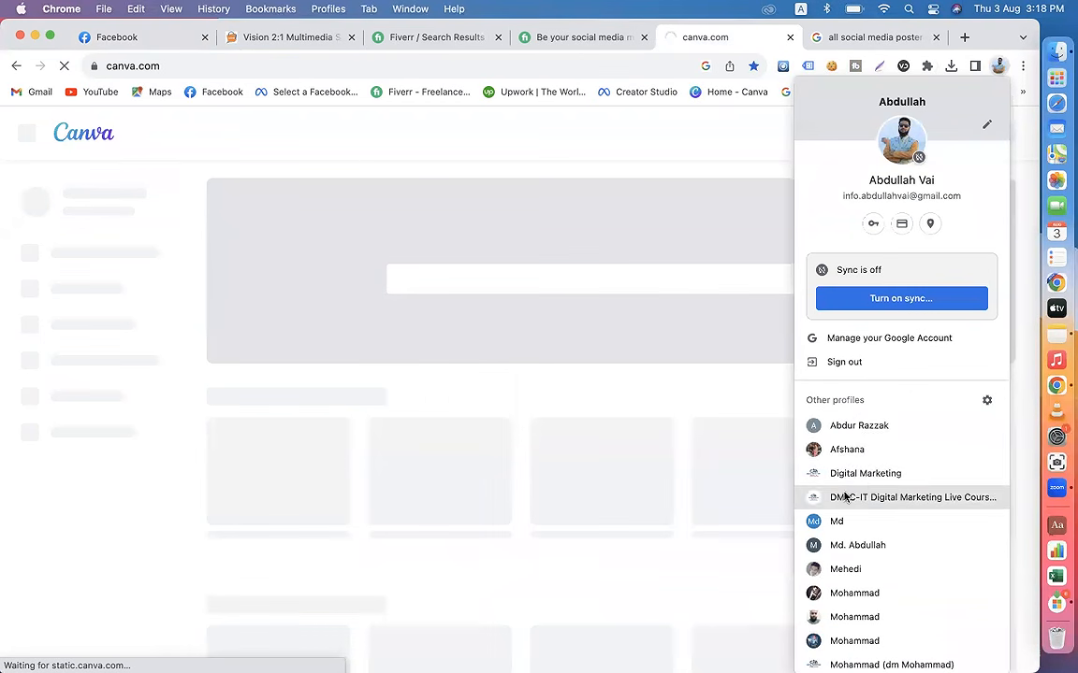
{"action": "left_click", "coordinate": [842, 574]}
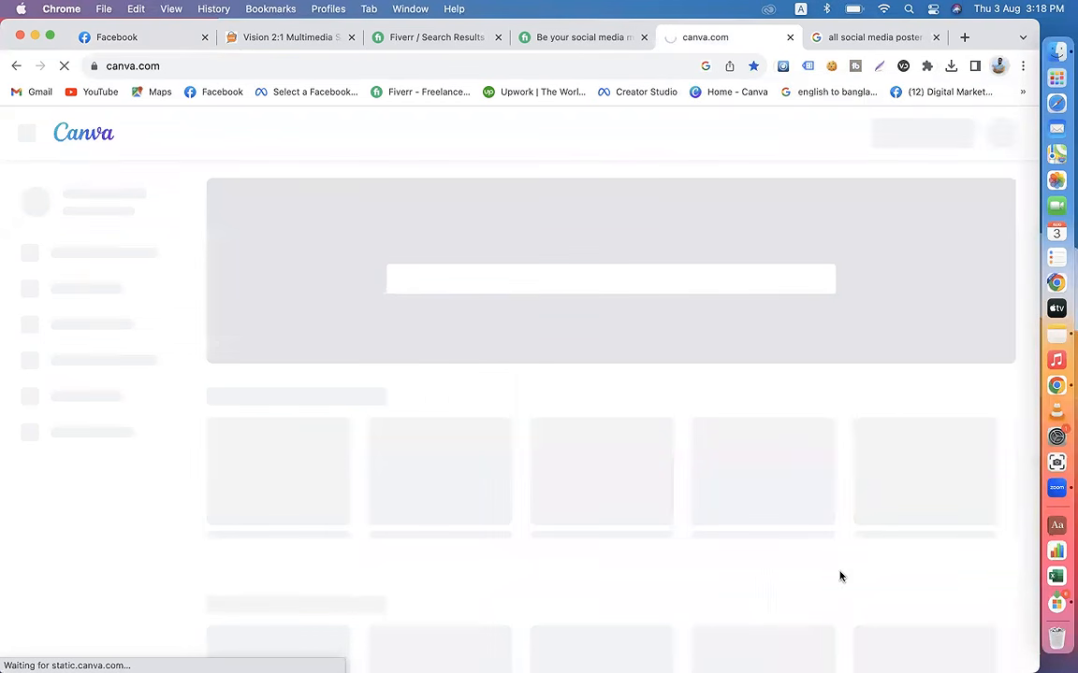
{"action": "left_click", "coordinate": [316, 93]}
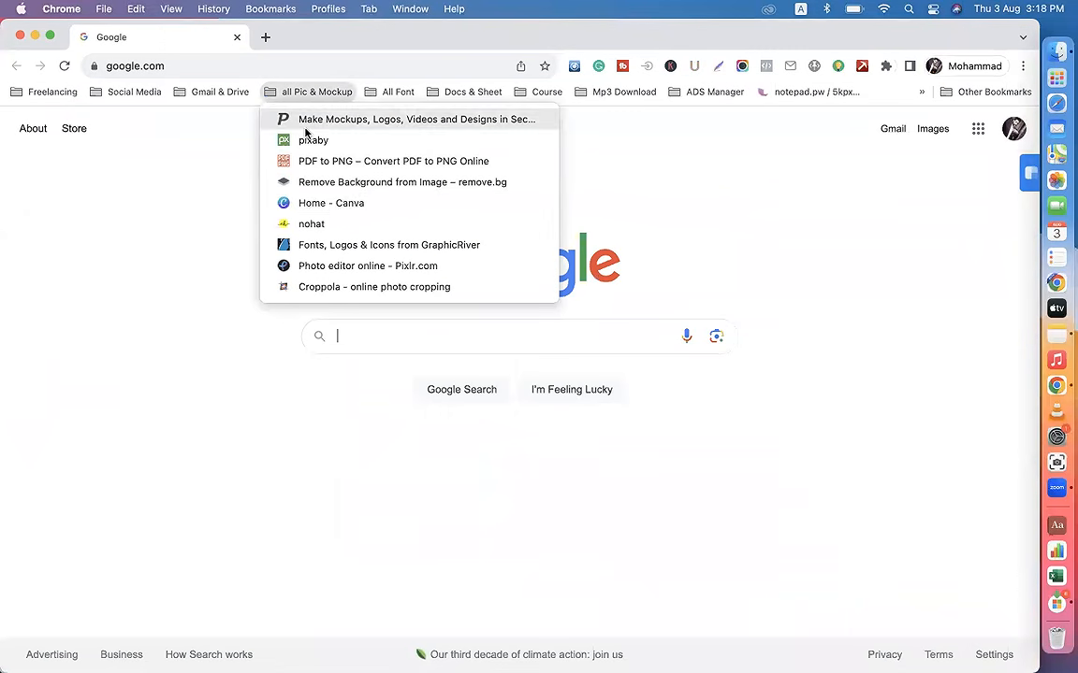
{"action": "left_click", "coordinate": [332, 204]}
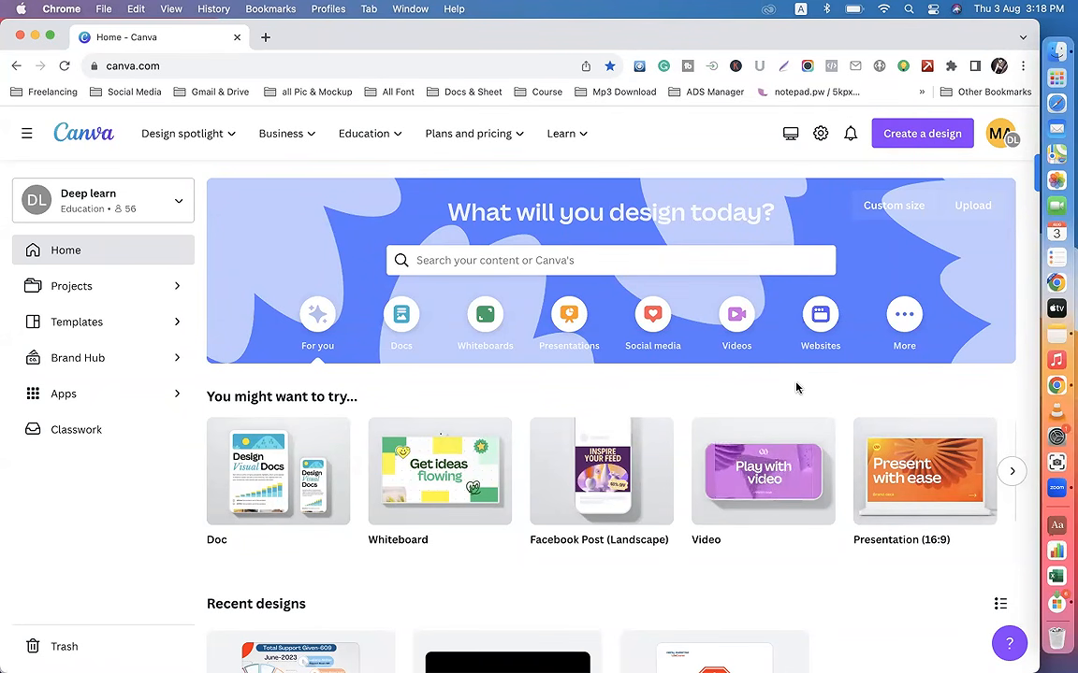
Step: Search Canva's templates for "facebook post" and check the pixel size of the Facebook Post (Landscape) format
{"action": "left_click", "coordinate": [437, 260]}
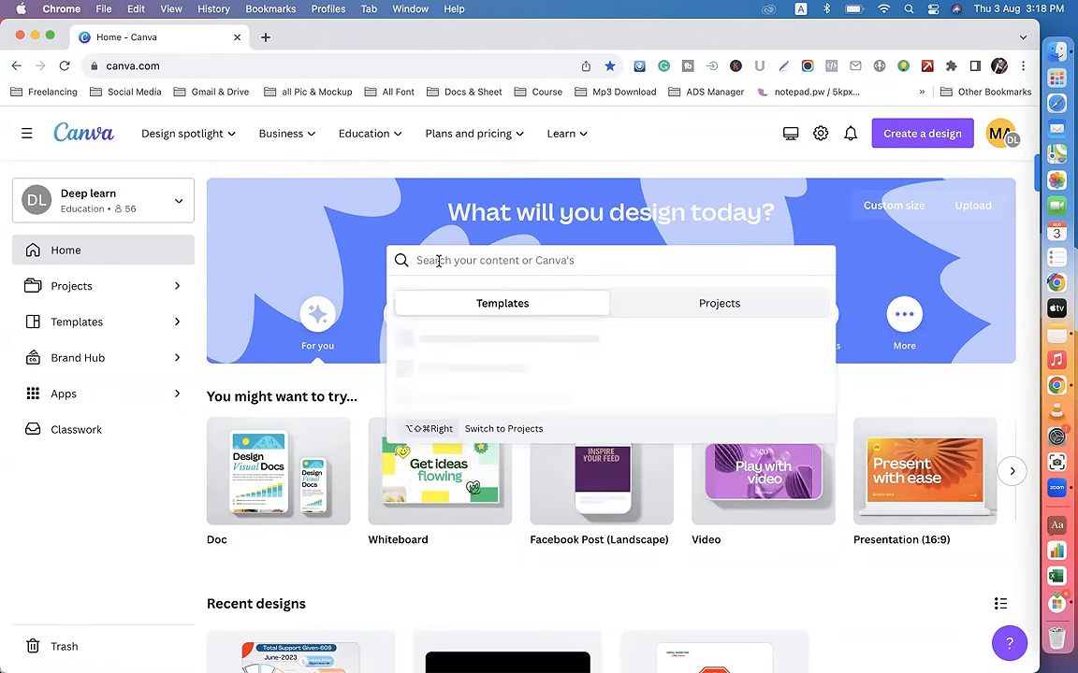
{"action": "type", "text": "faceb"}
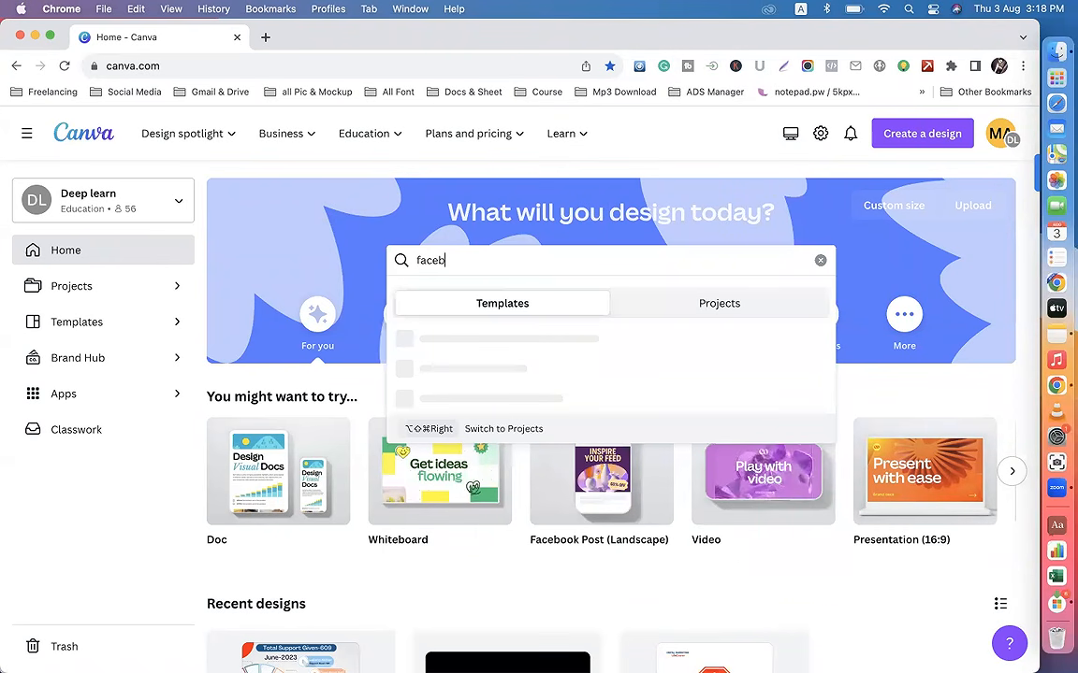
{"action": "type", "text": "ook post"}
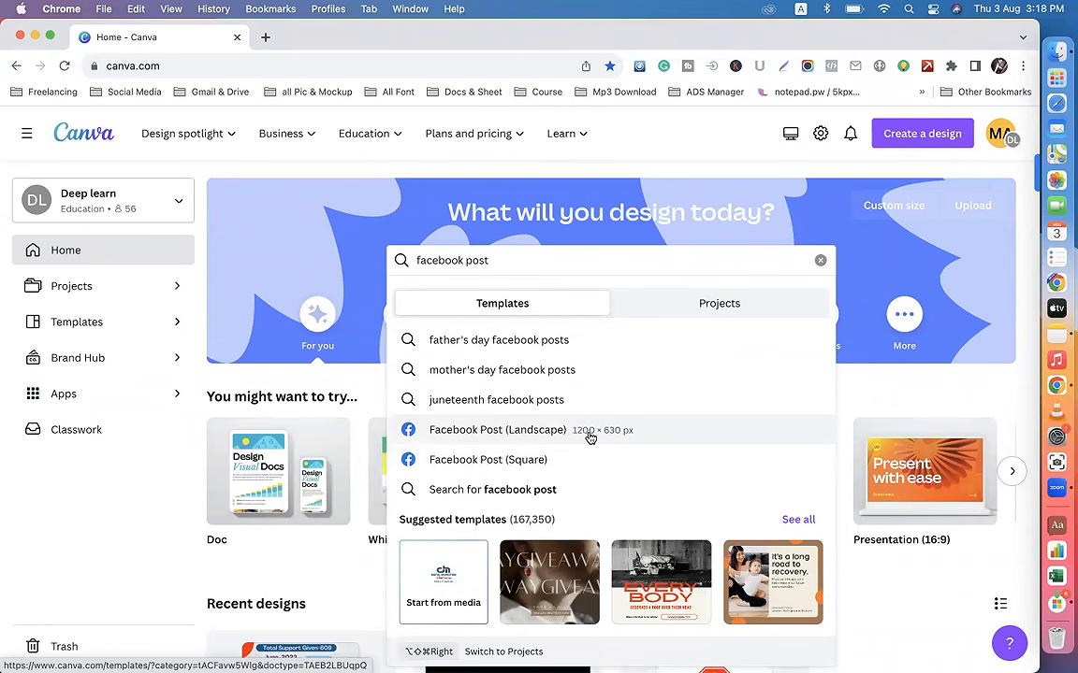
Step: Replace the template search with "instargam post" to look up the Instagram post formats
{"action": "left_click_drag", "start_coordinate": [494, 261], "coordinate": [411, 261]}
{"action": "type", "text": "ijnst"}
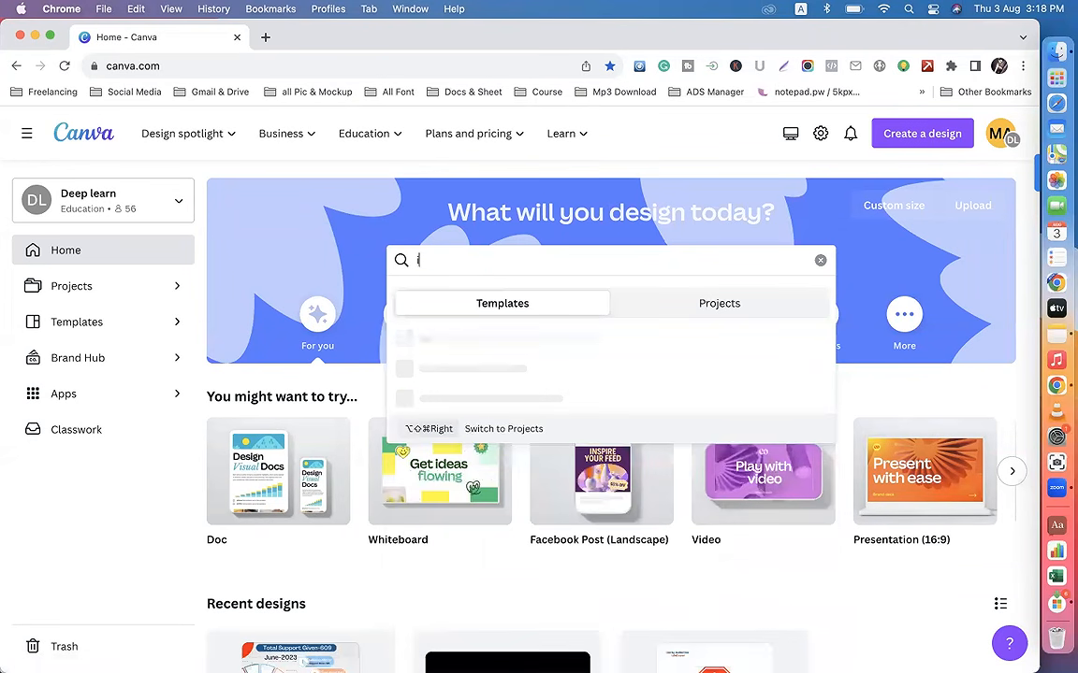
{"action": "key", "text": "BackSpace"}
{"action": "key", "text": "BackSpace"}
{"action": "key", "text": "BackSpace"}
{"action": "key", "text": "BackSpace"}
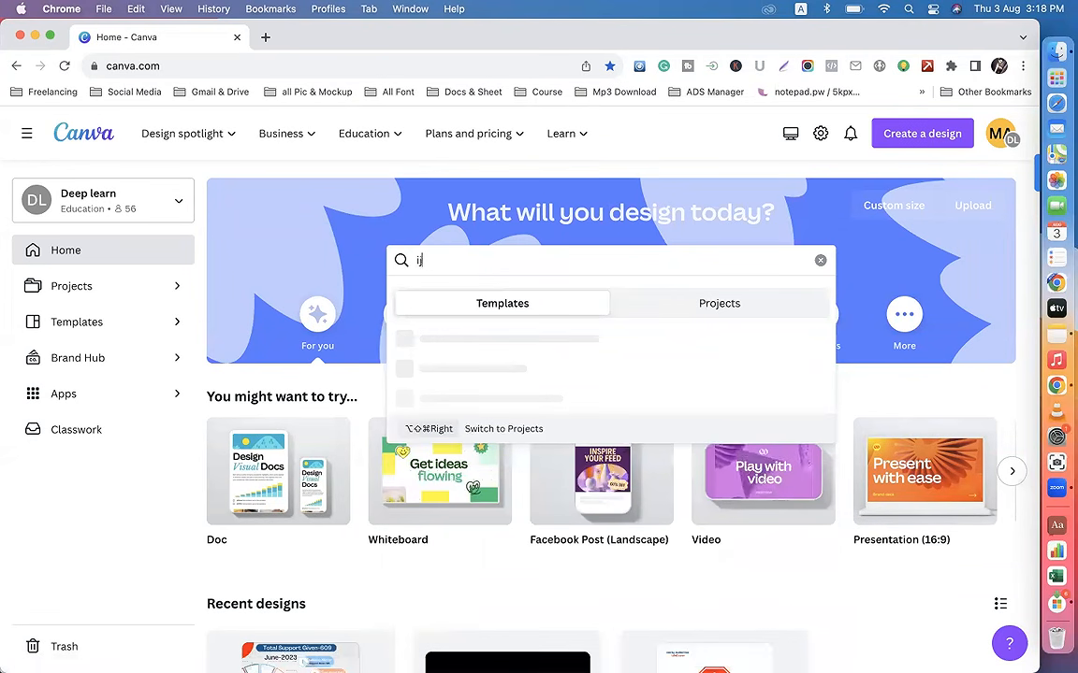
{"action": "type", "text": "nstargam"}
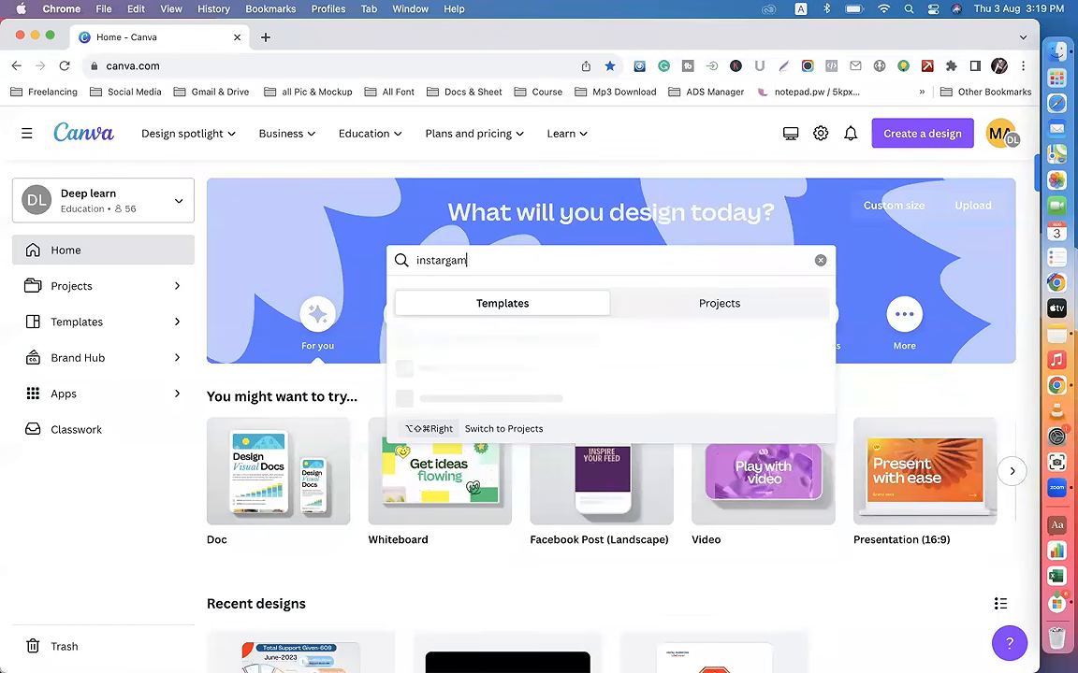
{"action": "type", "text": " post"}
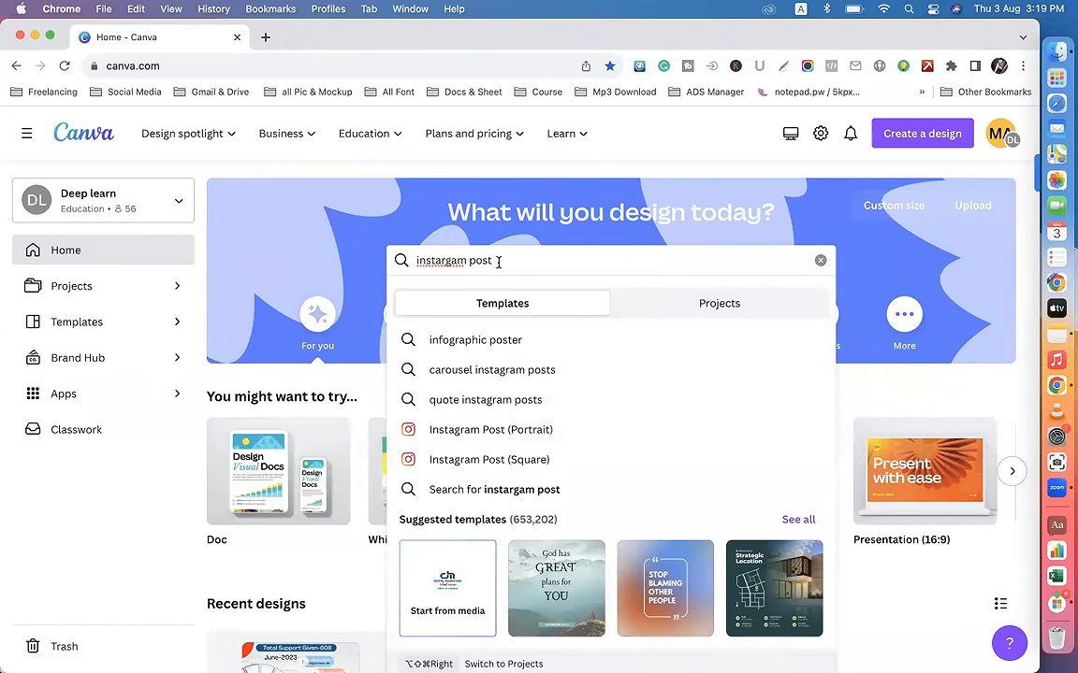
Step: Search the templates for "twitter po" and "linkedin post", and check the pixel size of the LinkedIn Post format
{"action": "left_click_drag", "start_coordinate": [491, 260], "coordinate": [415, 261]}
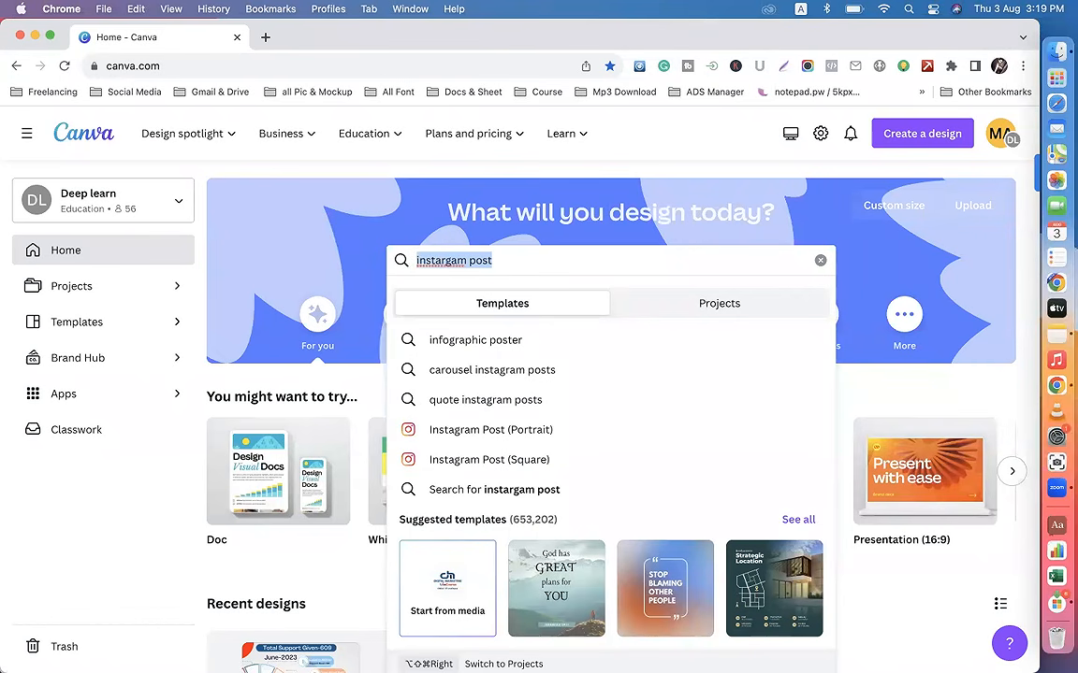
{"action": "type", "text": "twitter po"}
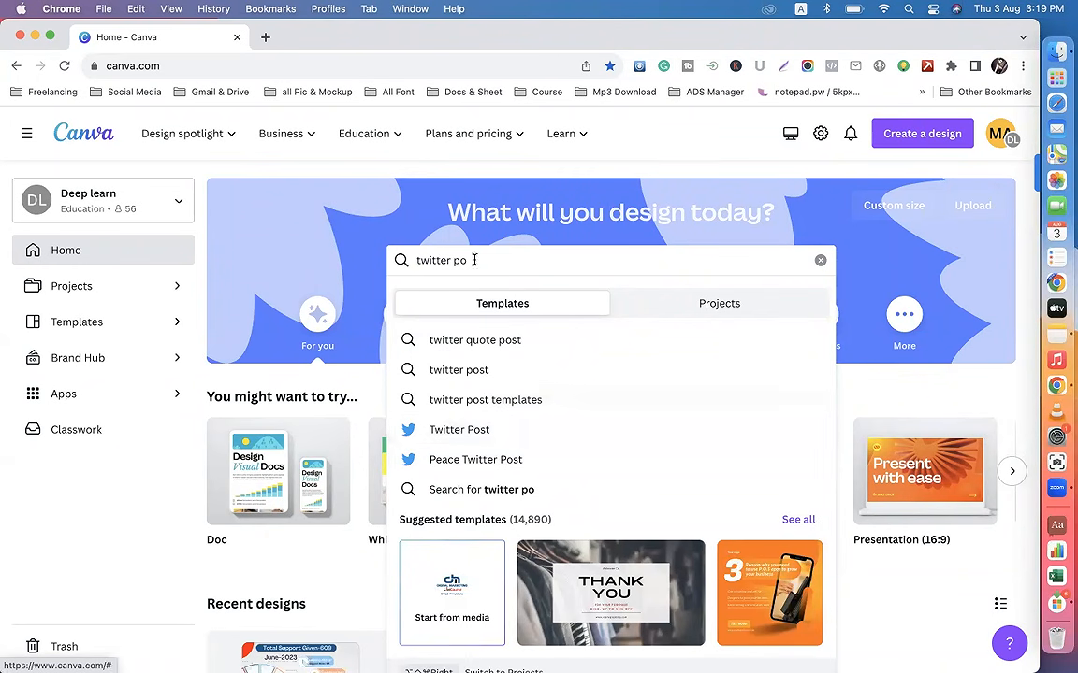
{"action": "left_click_drag", "start_coordinate": [472, 260], "coordinate": [425, 260]}
{"action": "type", "text": "li"}
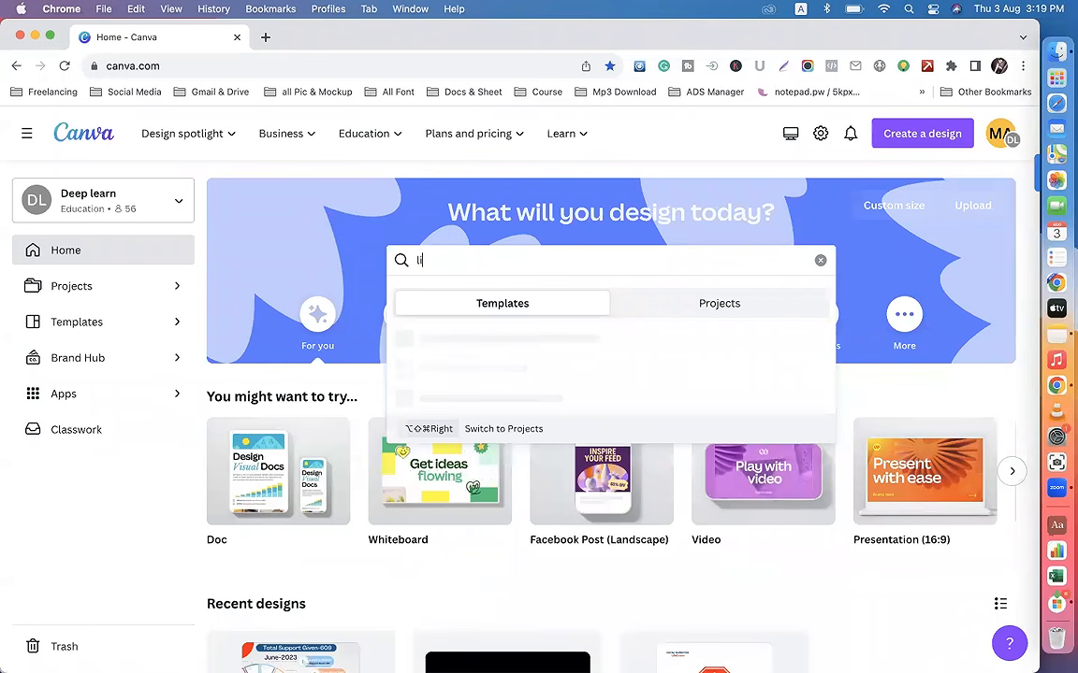
{"action": "type", "text": "nkedin post"}
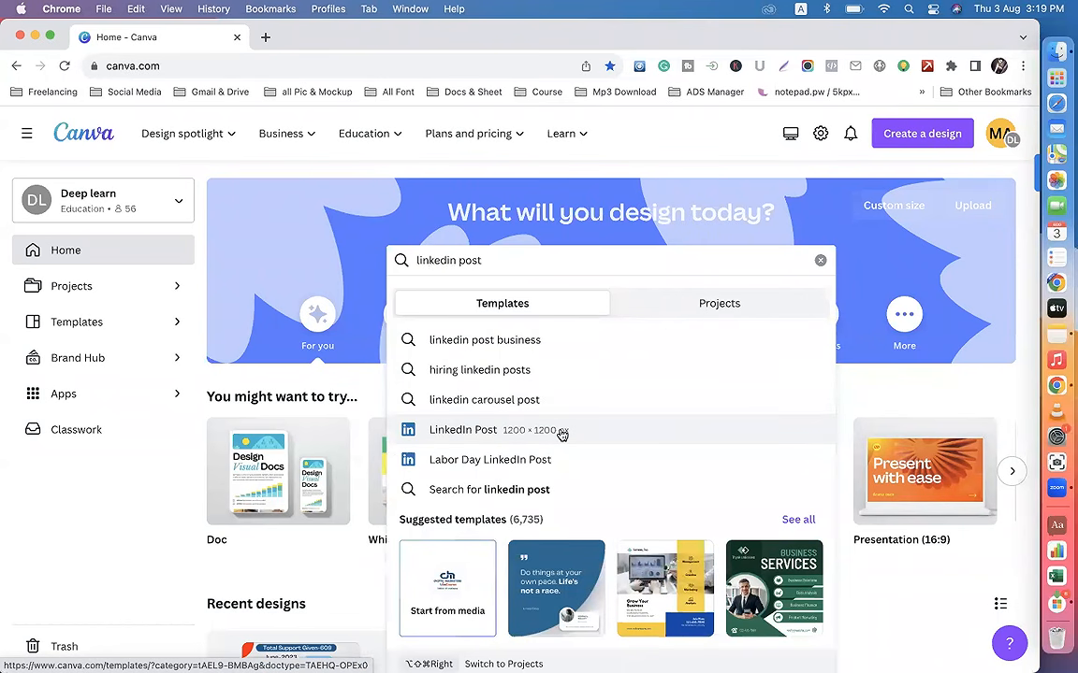
Step: Search the templates for "pinetrest" to look up the Pinterest formats, and clear the search
{"action": "left_click_drag", "start_coordinate": [484, 261], "coordinate": [407, 260]}
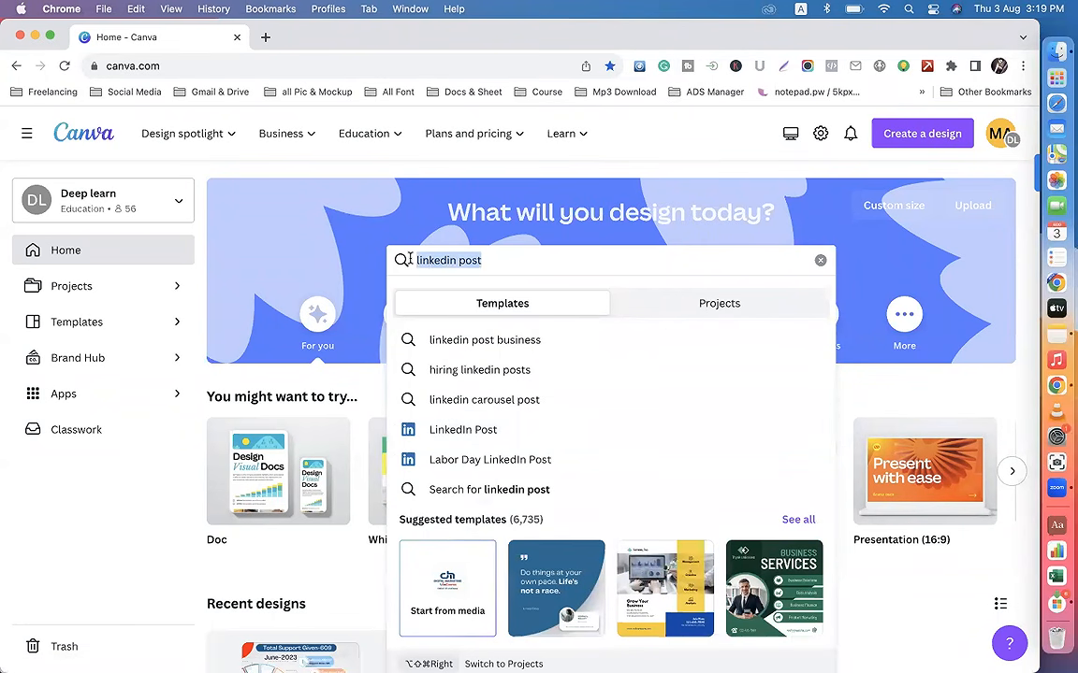
{"action": "type", "text": "pinet"}
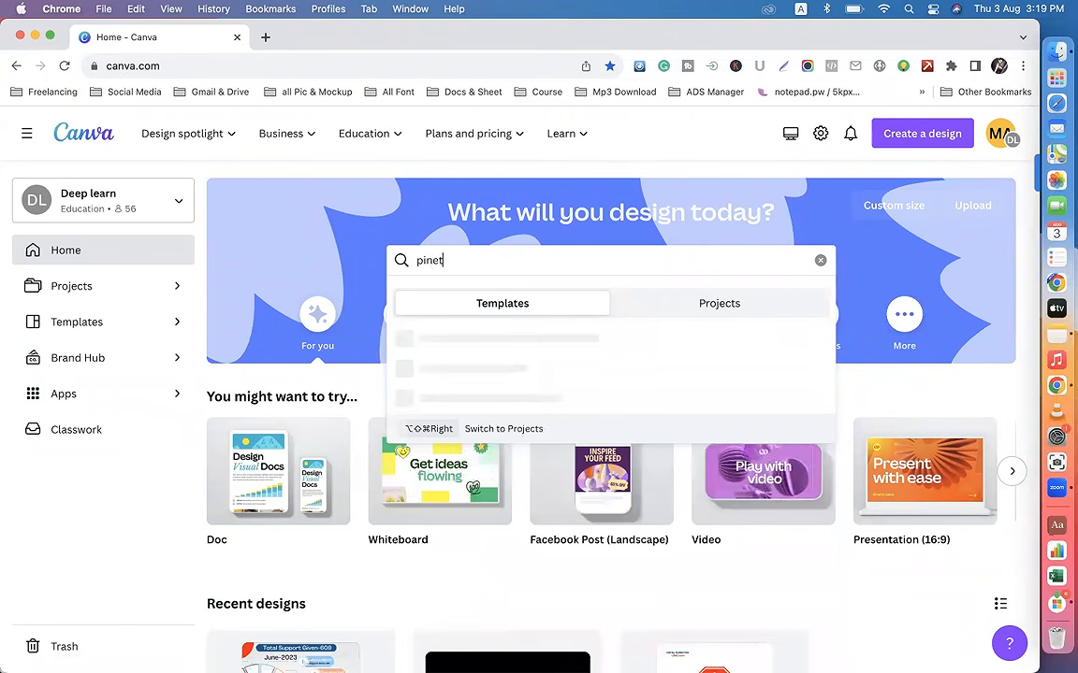
{"action": "type", "text": "rest"}
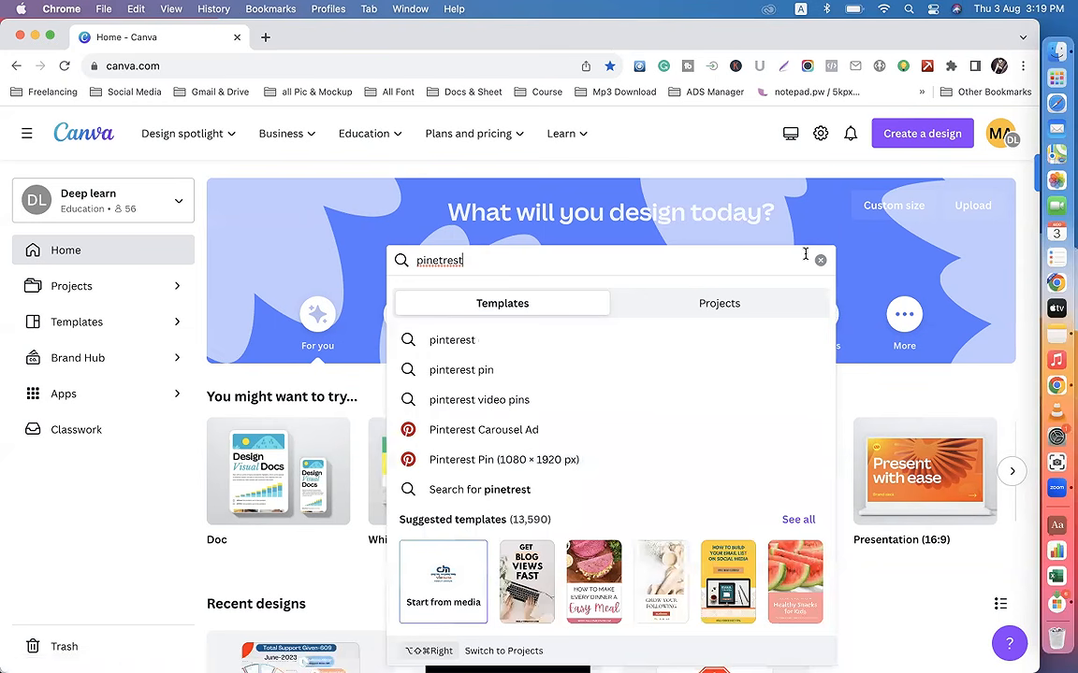
{"action": "left_click", "coordinate": [821, 260]}
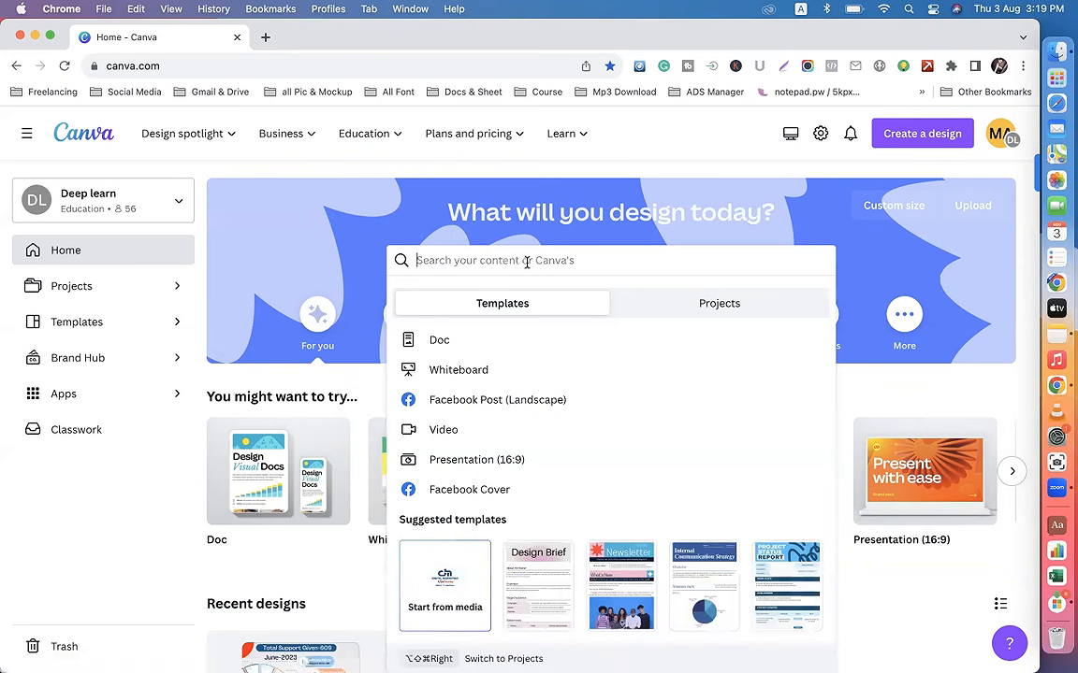
Step: Create a new blank design with a custom size of 1080 × 1080 px
{"action": "left_click", "coordinate": [926, 136]}
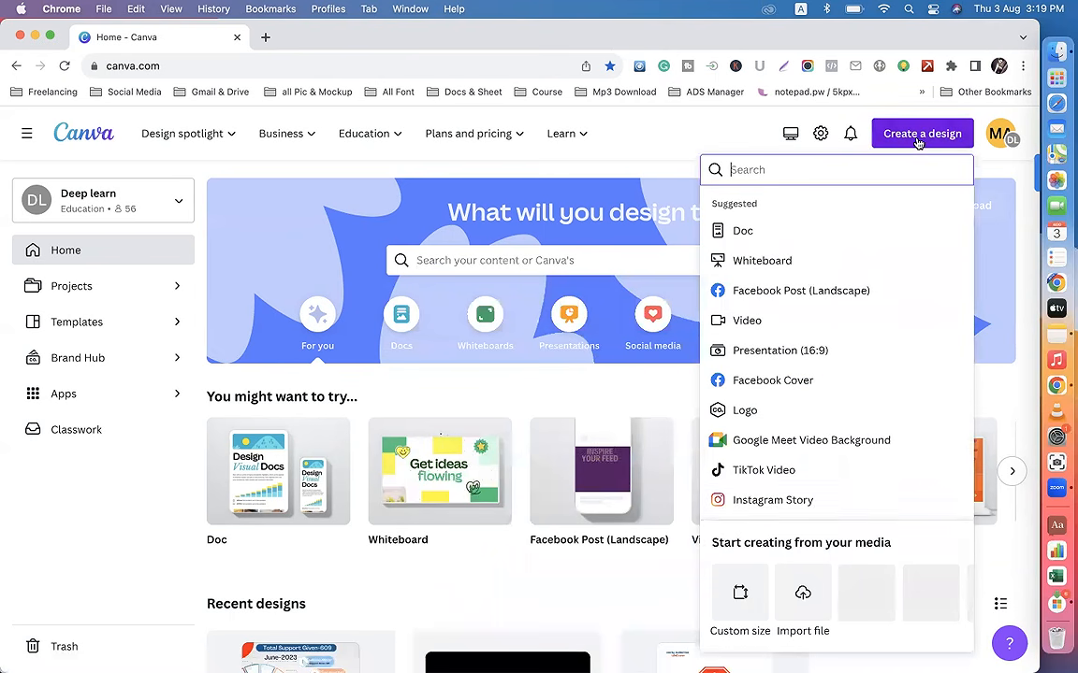
{"action": "left_click", "coordinate": [753, 584]}
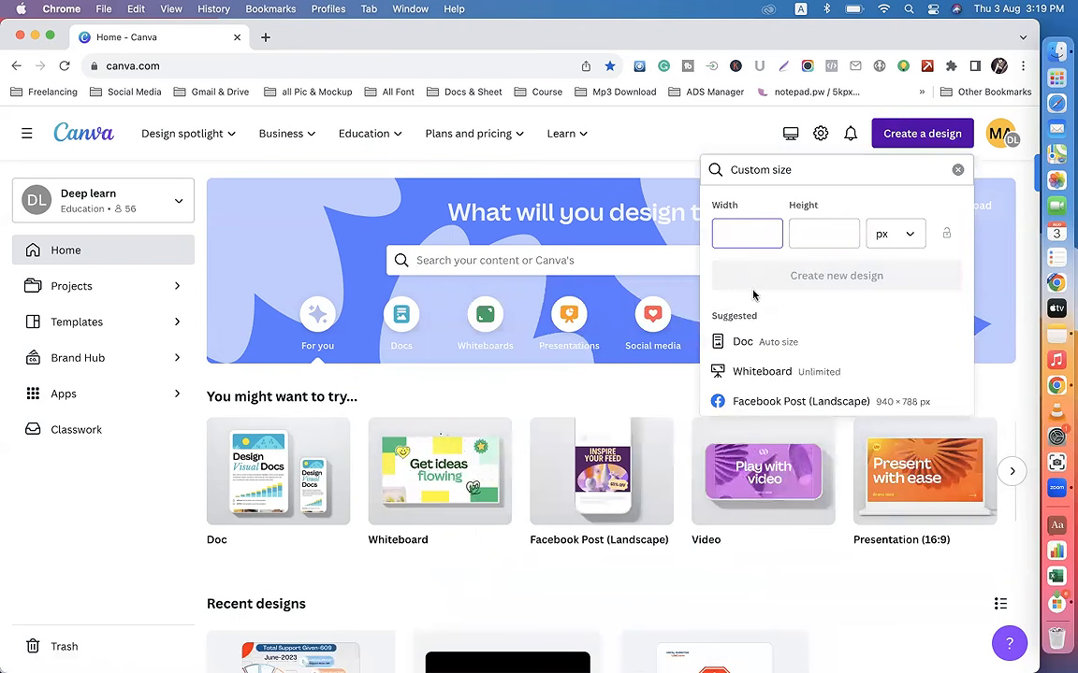
{"action": "type", "text": "1080"}
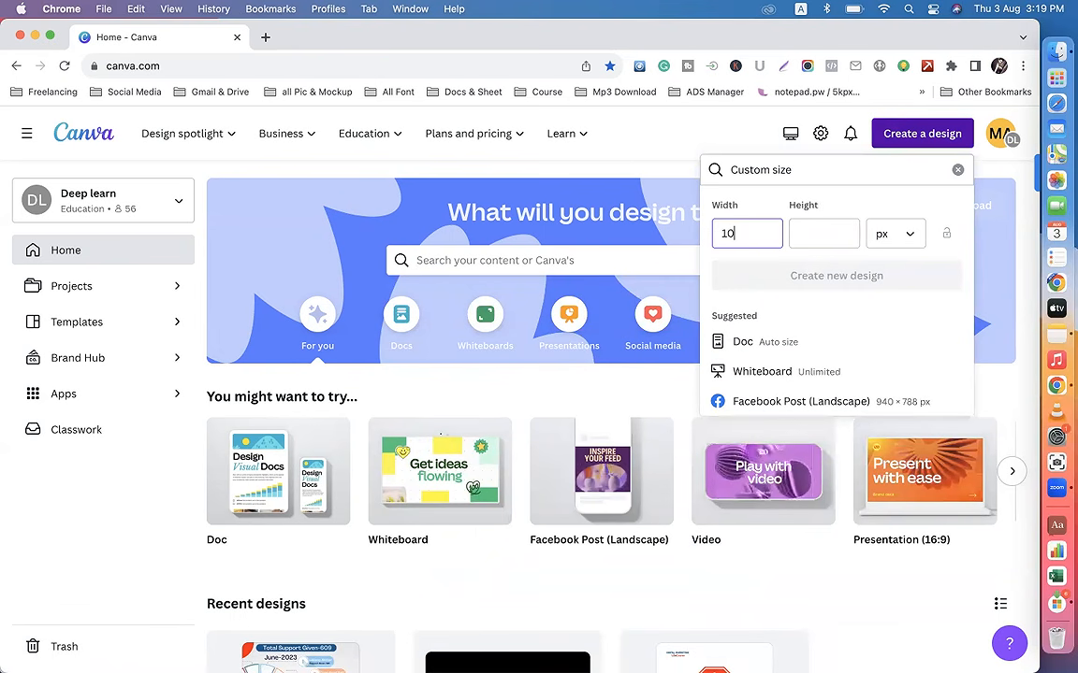
{"action": "left_click", "coordinate": [789, 233]}
{"action": "type", "text": "1080"}
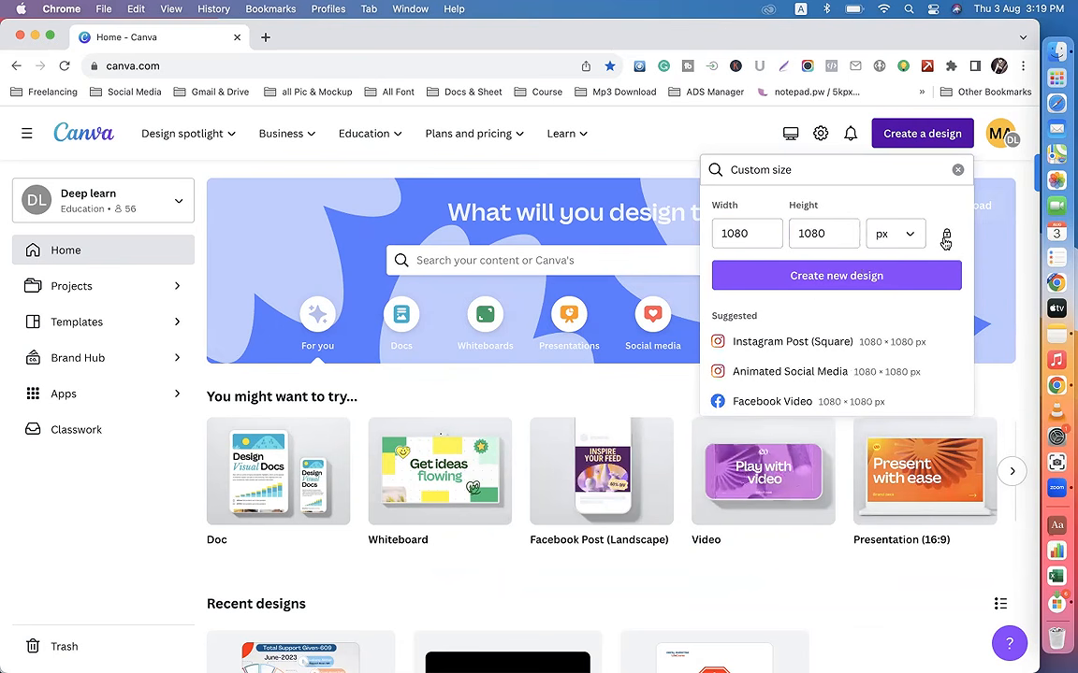
{"action": "left_click", "coordinate": [859, 276]}
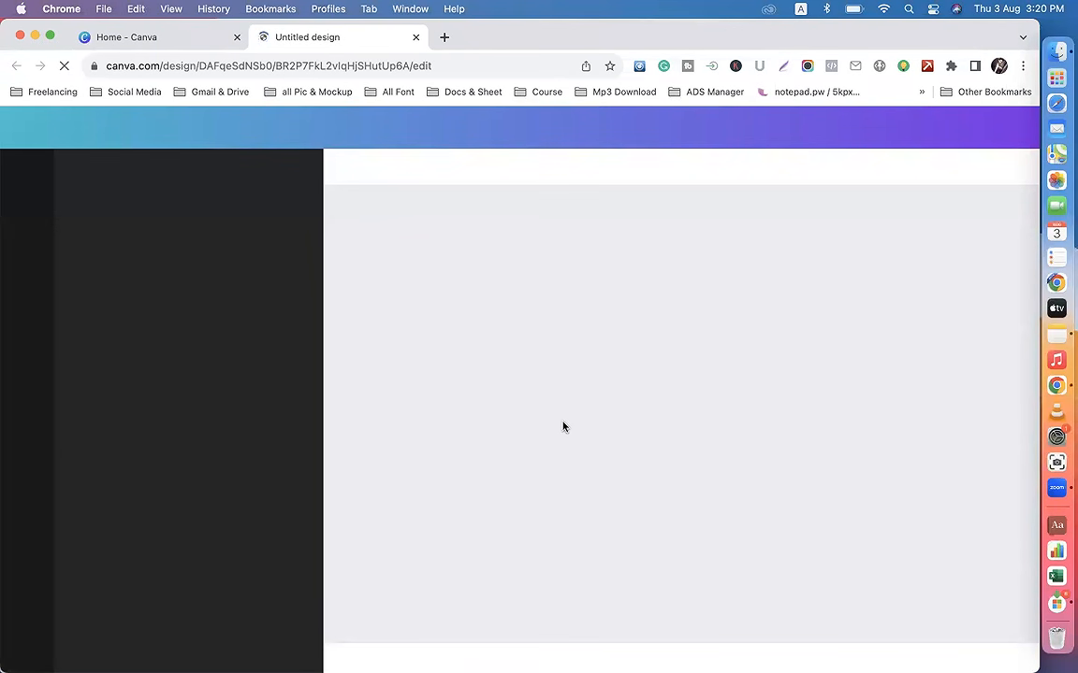
Step: Return to the Canva home page and search for "facebook post" to review the suggested formats and templates
{"action": "left_click", "coordinate": [144, 36]}
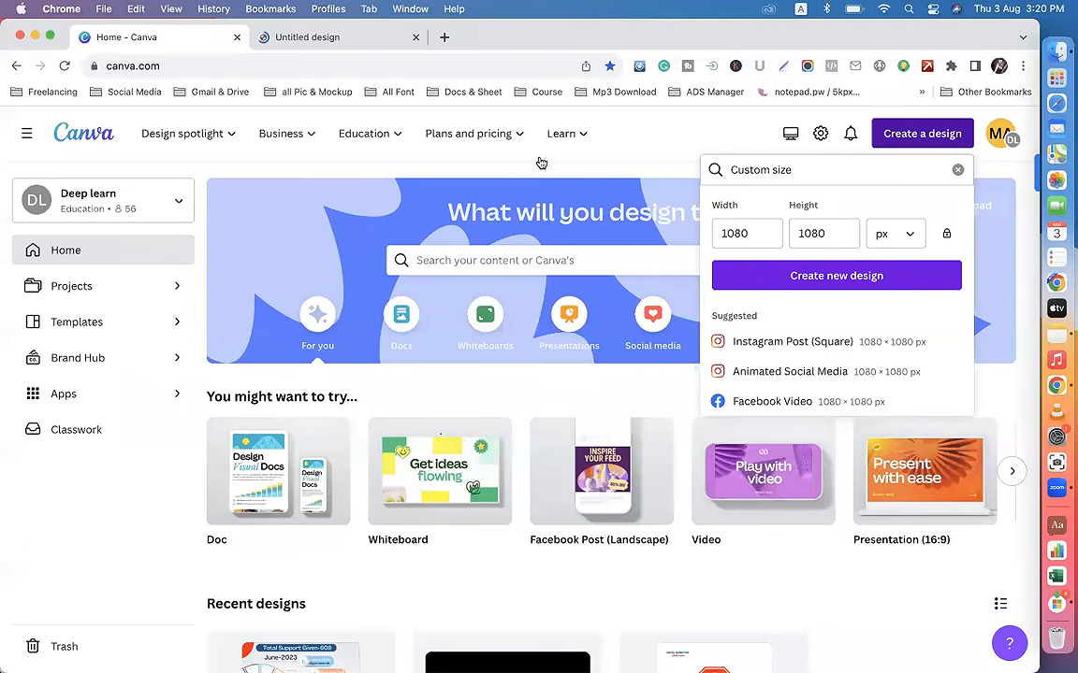
{"action": "left_click", "coordinate": [480, 261]}
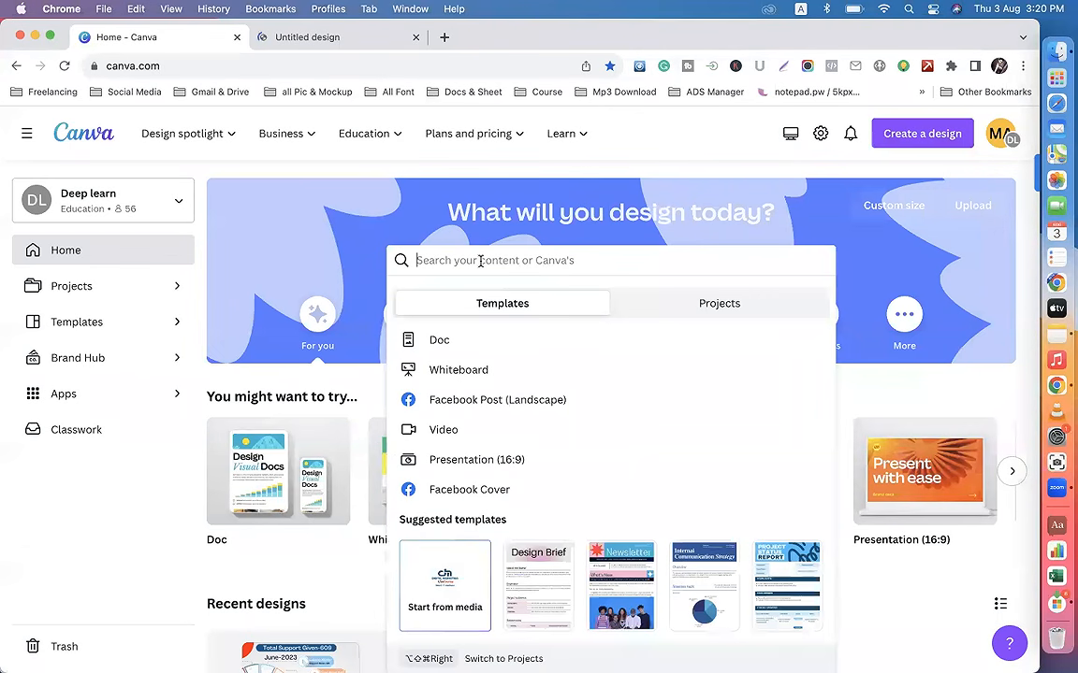
{"action": "type", "text": "facebook post"}
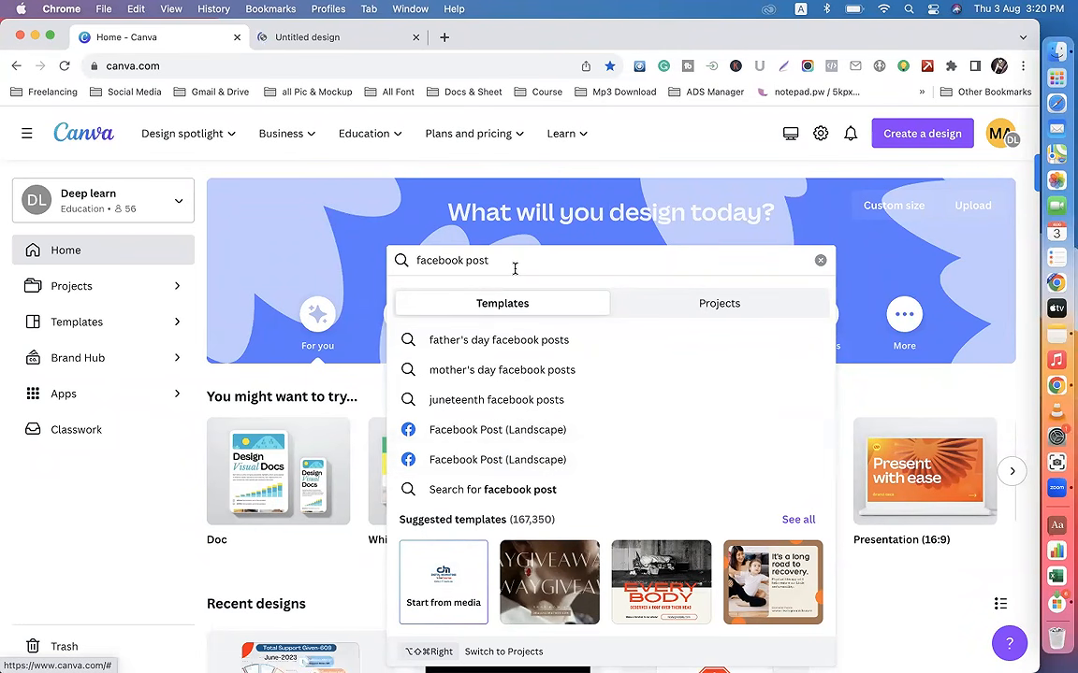
{"action": "key", "text": "BackSpace"}
{"action": "key", "text": "BackSpace"}
{"action": "key", "text": "BackSpace"}
{"action": "key", "text": "BackSpace"}
{"action": "key", "text": "BackSpace"}
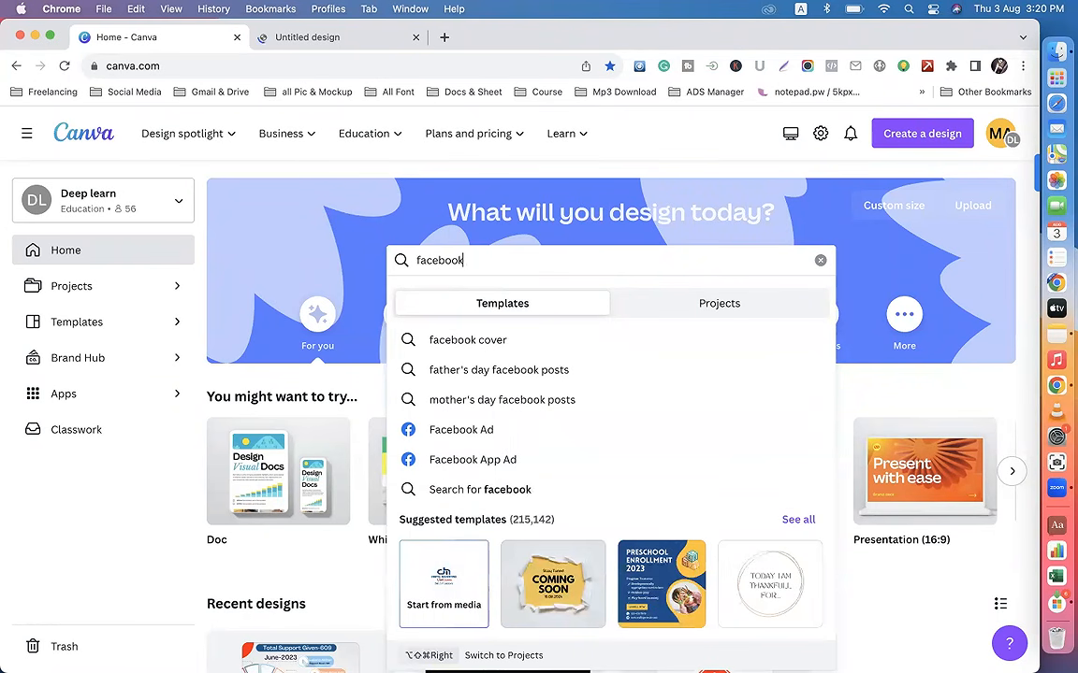
{"action": "type", "text": "post"}
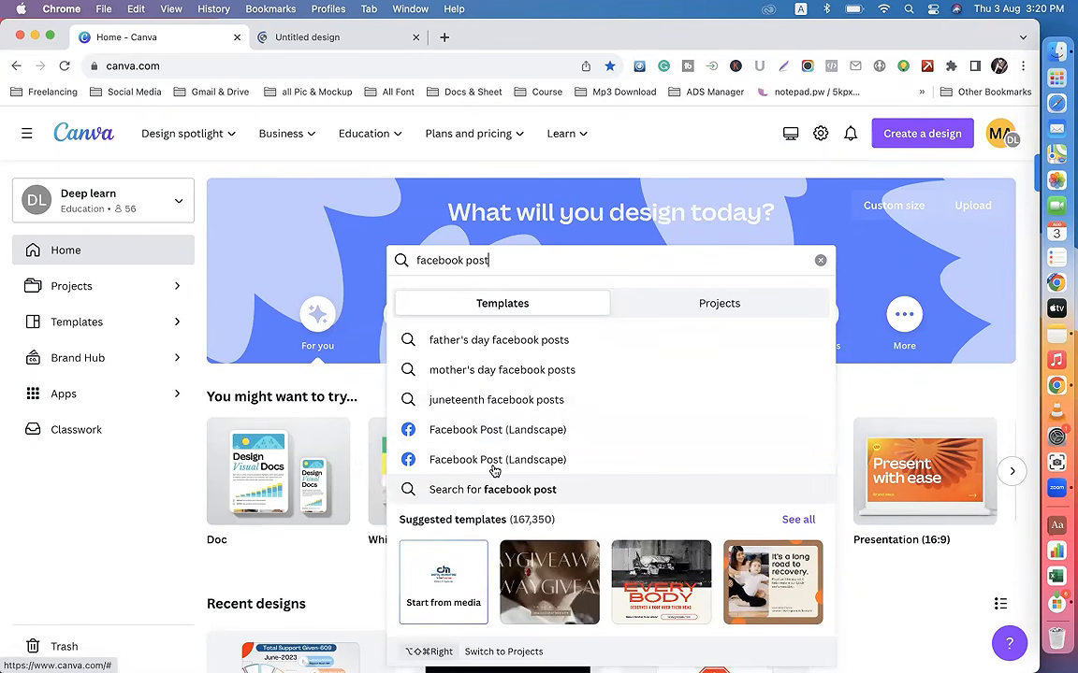
Step: Check whether the untitled design has loaded, and open the full "facebook post" template results from the Canva home page to browse them
{"action": "left_click", "coordinate": [302, 38]}
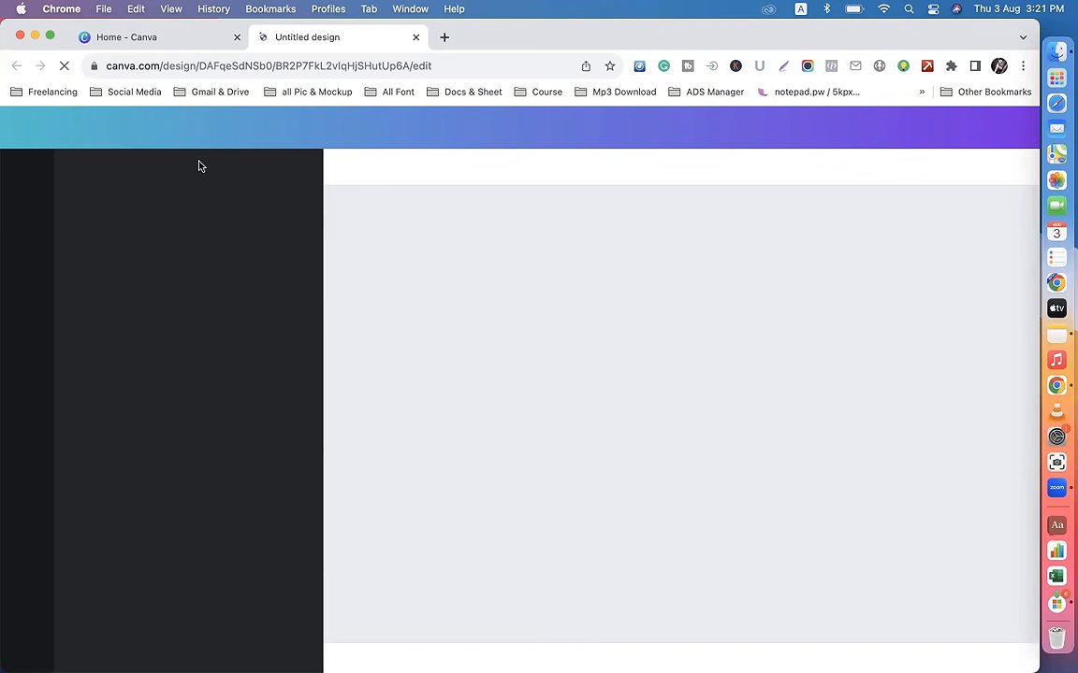
{"action": "left_click", "coordinate": [165, 39]}
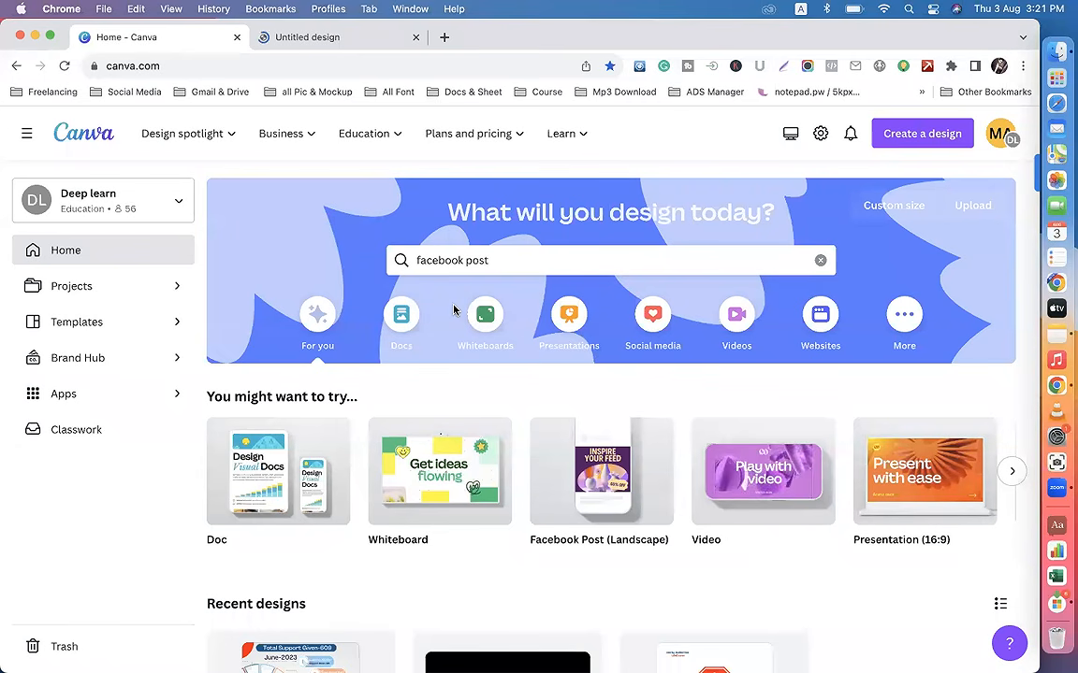
{"action": "left_click", "coordinate": [521, 254]}
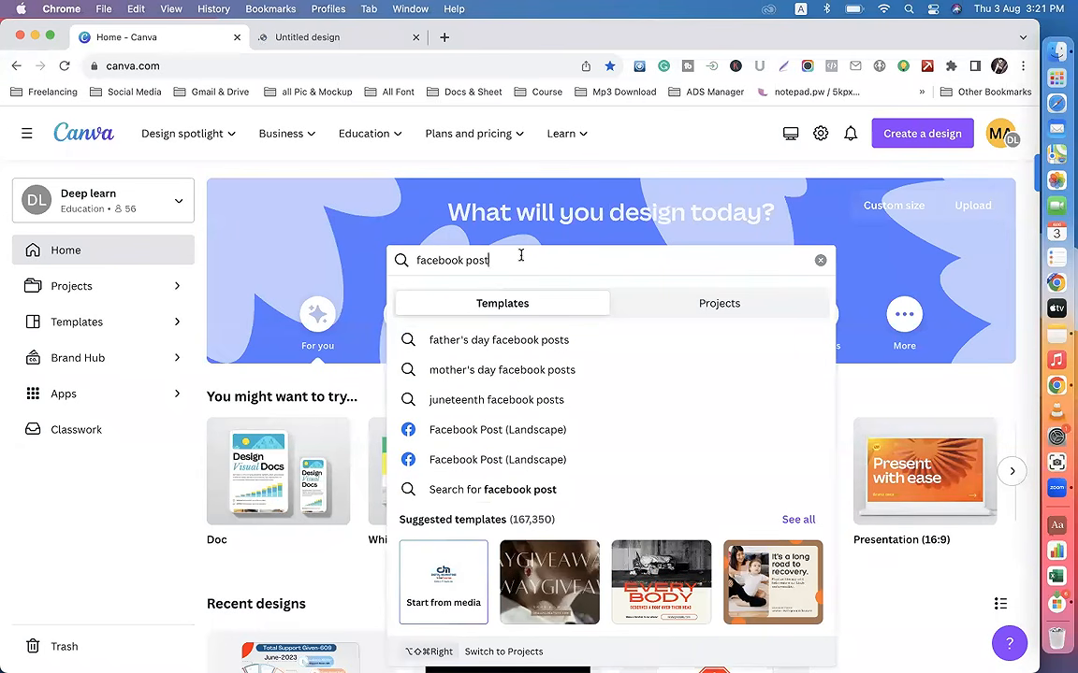
{"action": "key", "text": "Return"}
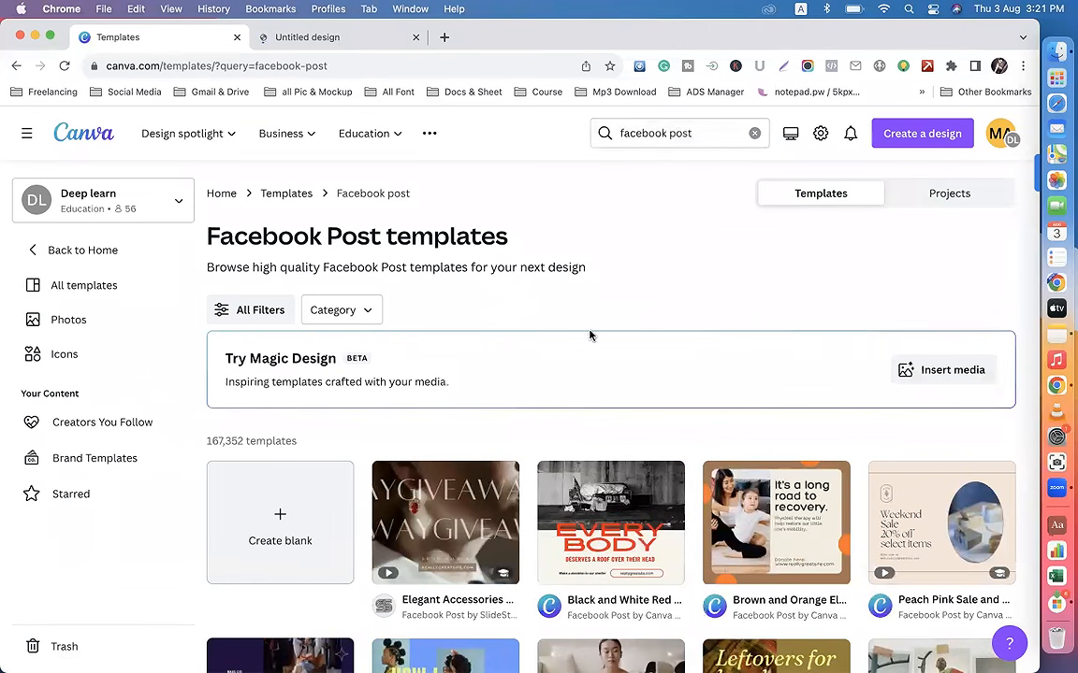
{"action": "scroll", "coordinate": [661, 400], "scroll_direction": "down", "scroll_amount": 5}
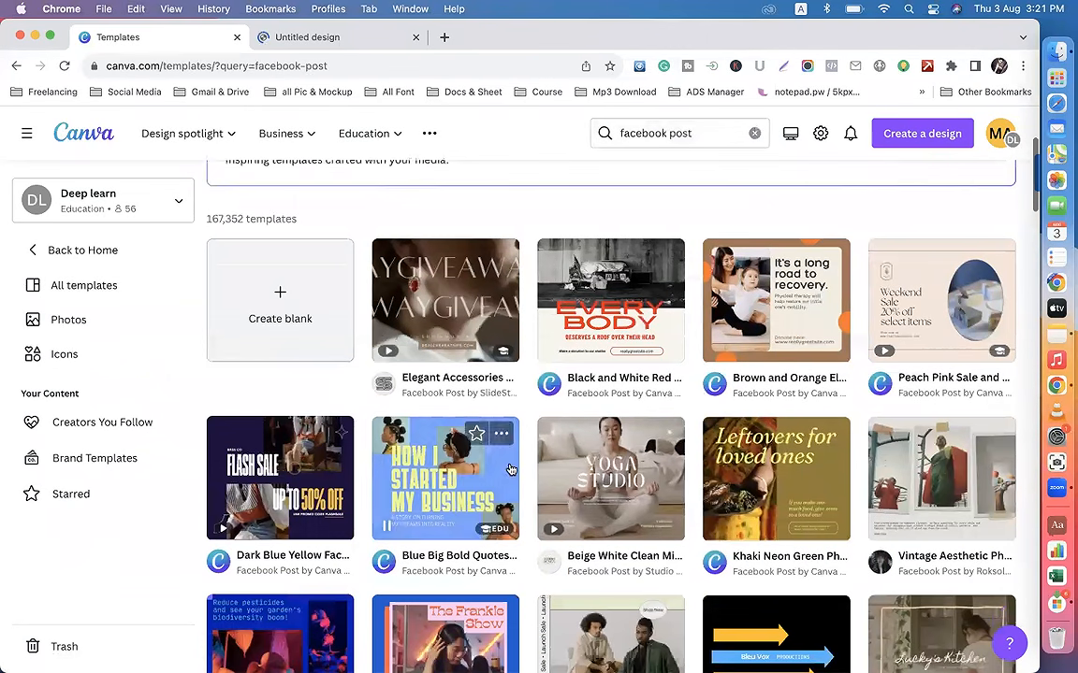
Step: Browse the "facebook post" template results to examine the available product and marketing layouts
{"action": "scroll", "coordinate": [622, 486], "scroll_direction": "down", "scroll_amount": 7}
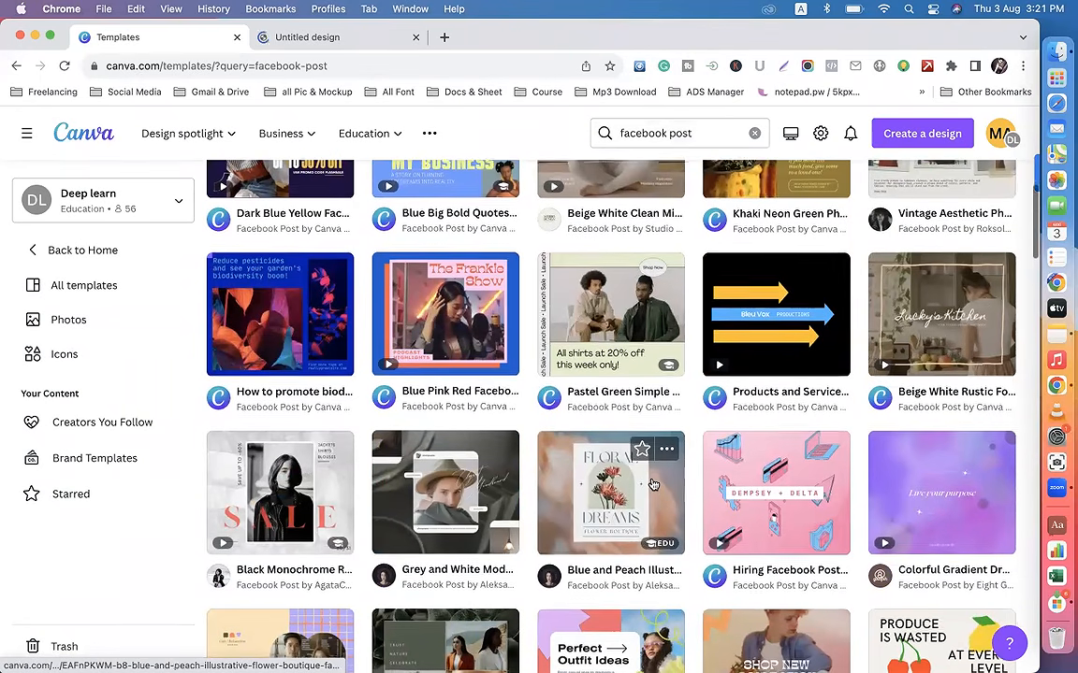
{"action": "scroll", "coordinate": [622, 453], "scroll_direction": "down", "scroll_amount": 7}
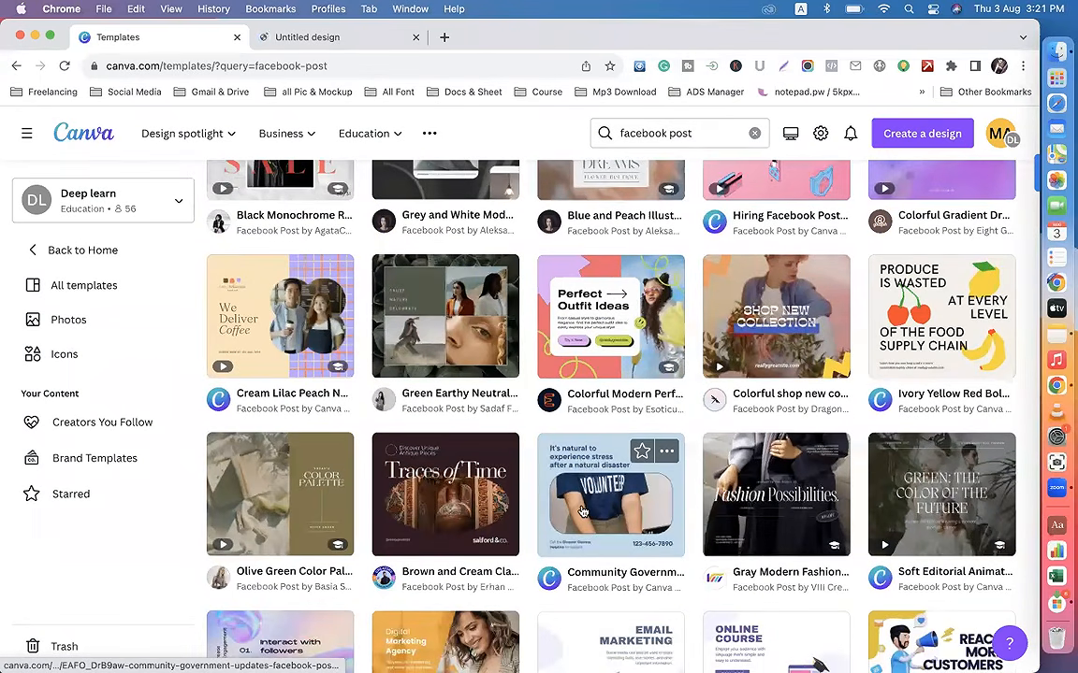
{"action": "scroll", "coordinate": [614, 477], "scroll_direction": "down", "scroll_amount": 4}
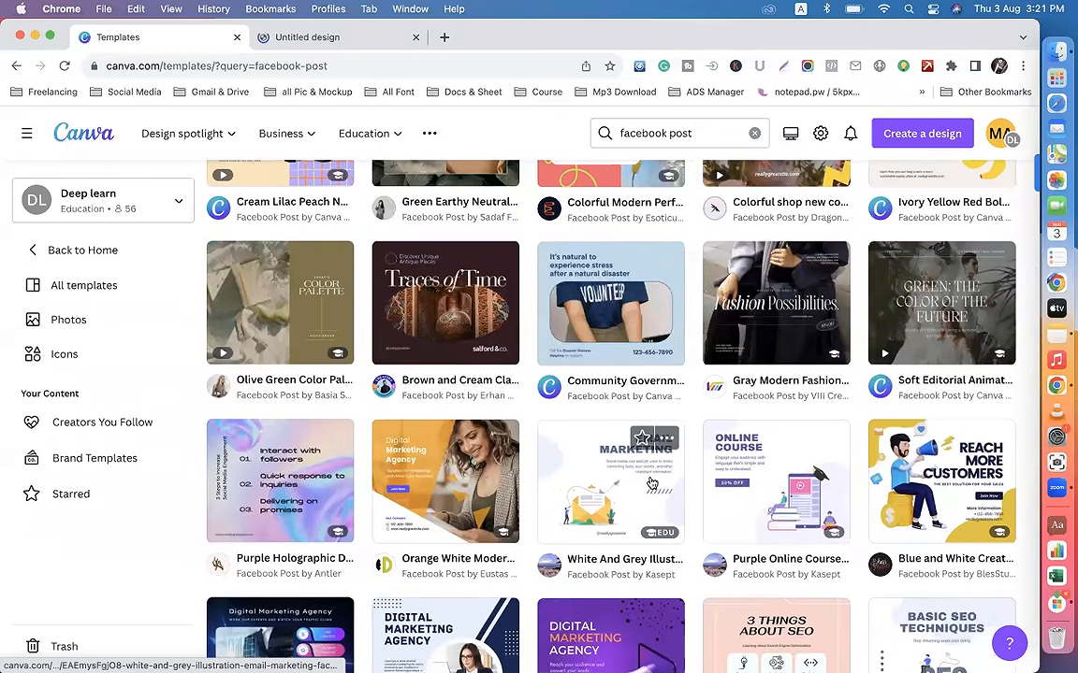
{"action": "scroll", "coordinate": [614, 476], "scroll_direction": "down", "scroll_amount": 5}
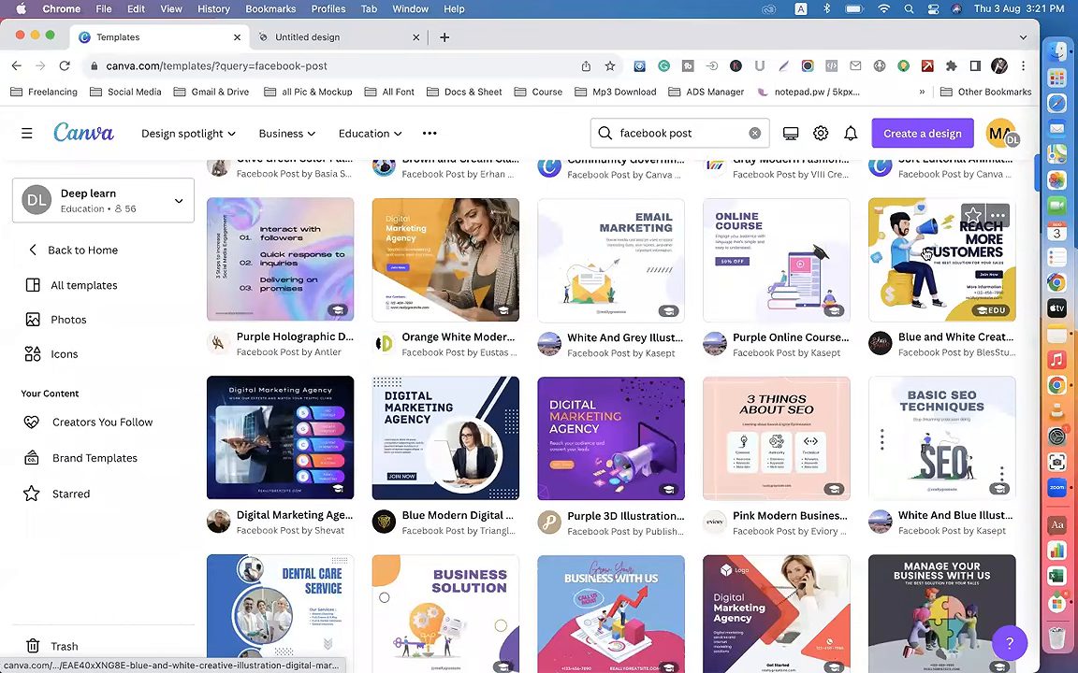
{"action": "scroll", "coordinate": [655, 482], "scroll_direction": "down", "scroll_amount": 4}
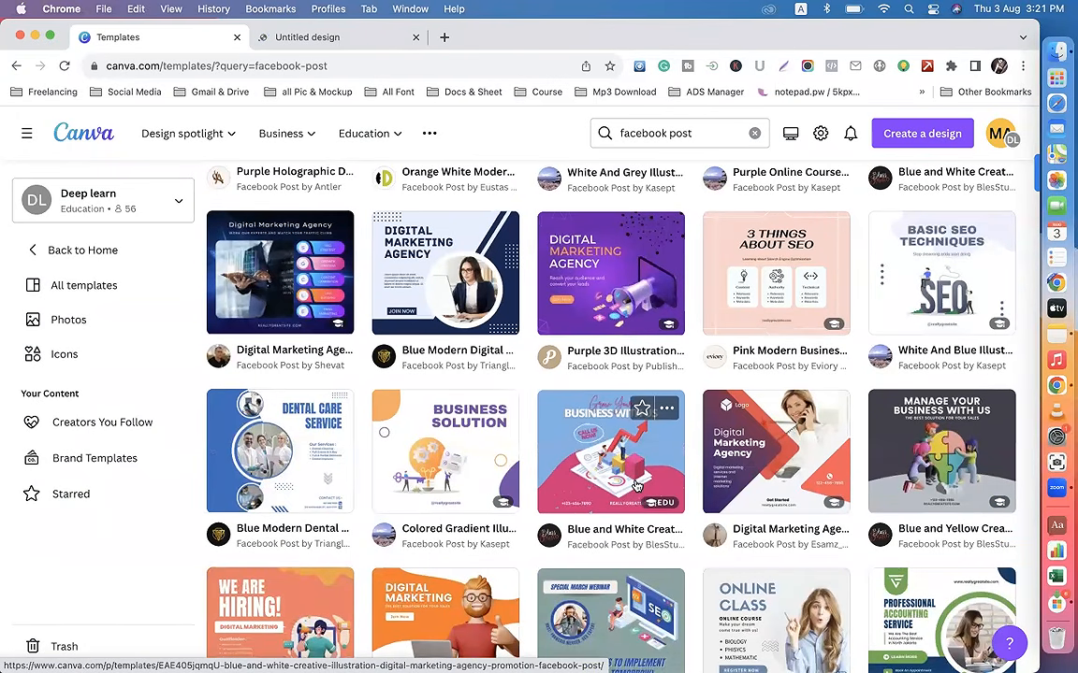
{"action": "scroll", "coordinate": [636, 486], "scroll_direction": "down", "scroll_amount": 7}
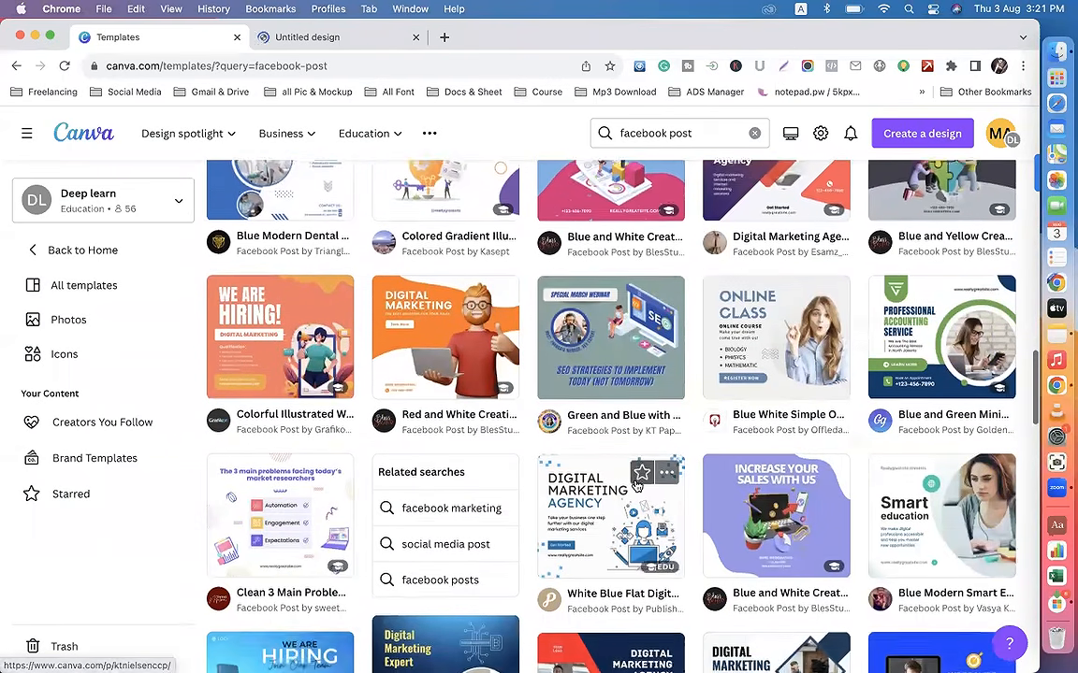
{"action": "scroll", "coordinate": [636, 485], "scroll_direction": "down", "scroll_amount": 10}
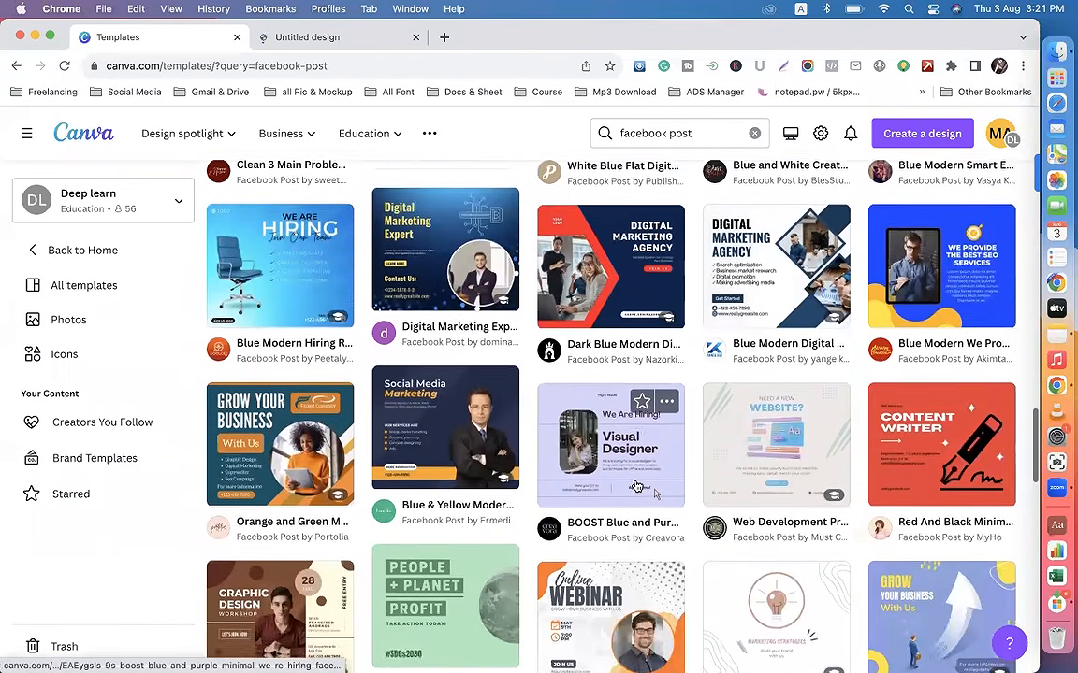
{"action": "scroll", "coordinate": [636, 485], "scroll_direction": "down", "scroll_amount": 12}
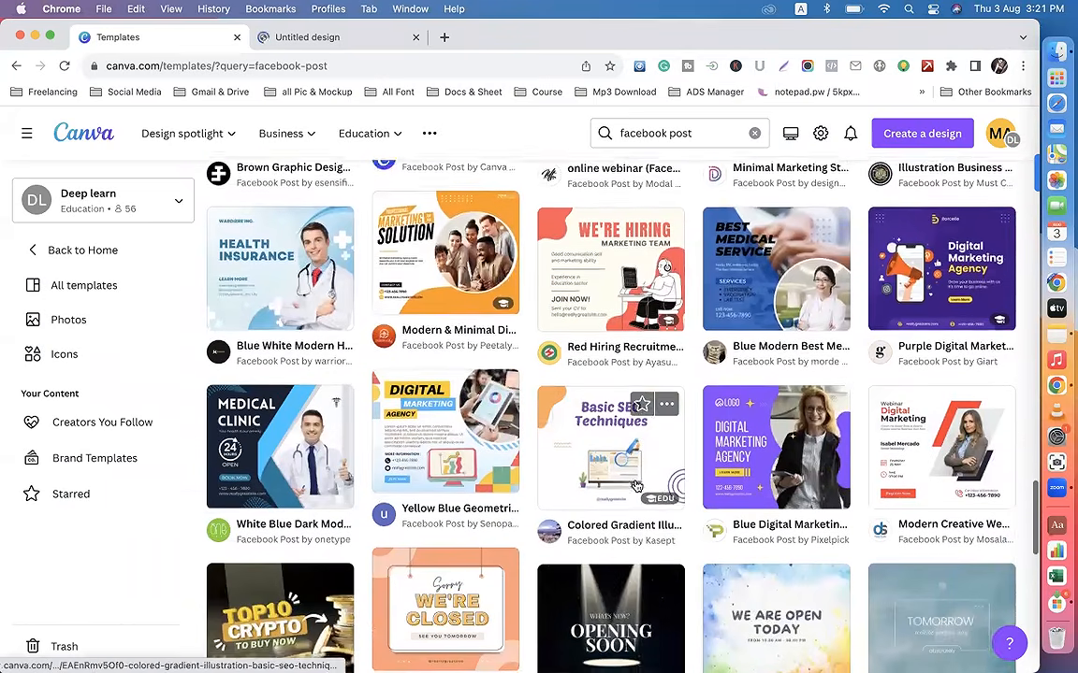
{"action": "scroll", "coordinate": [634, 485], "scroll_direction": "down", "scroll_amount": 5}
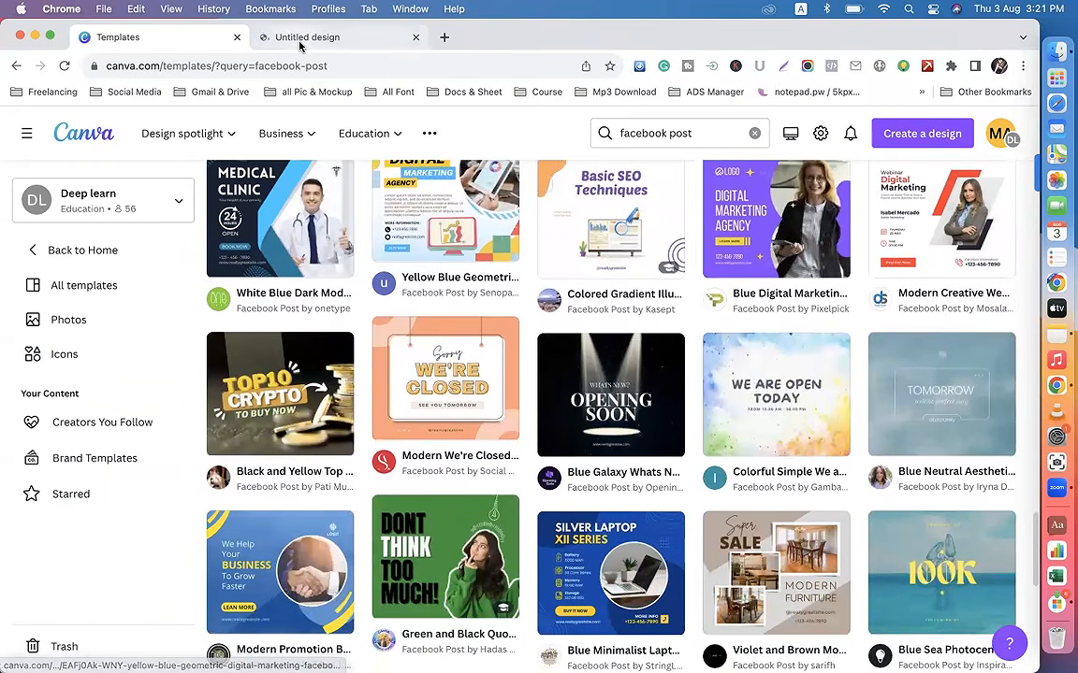
Step: Switch to the untitled 1080 × 1080 px design and filter its templates by the suggested Blue category
{"action": "left_click", "coordinate": [299, 39]}
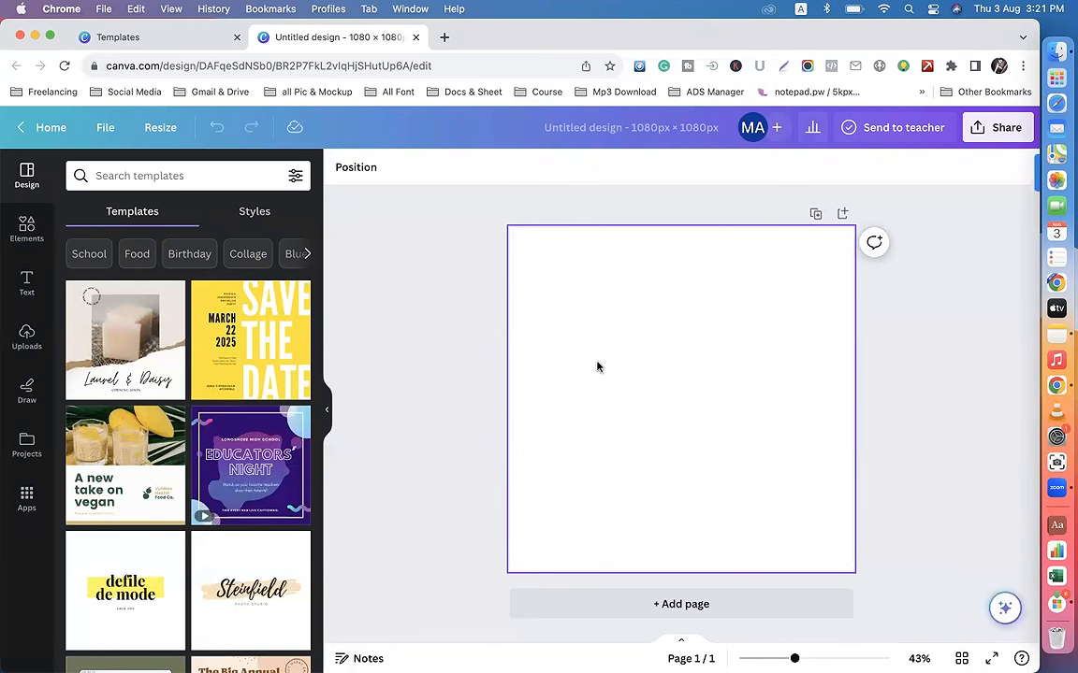
{"action": "scroll", "coordinate": [176, 462], "scroll_direction": "down", "scroll_amount": 10}
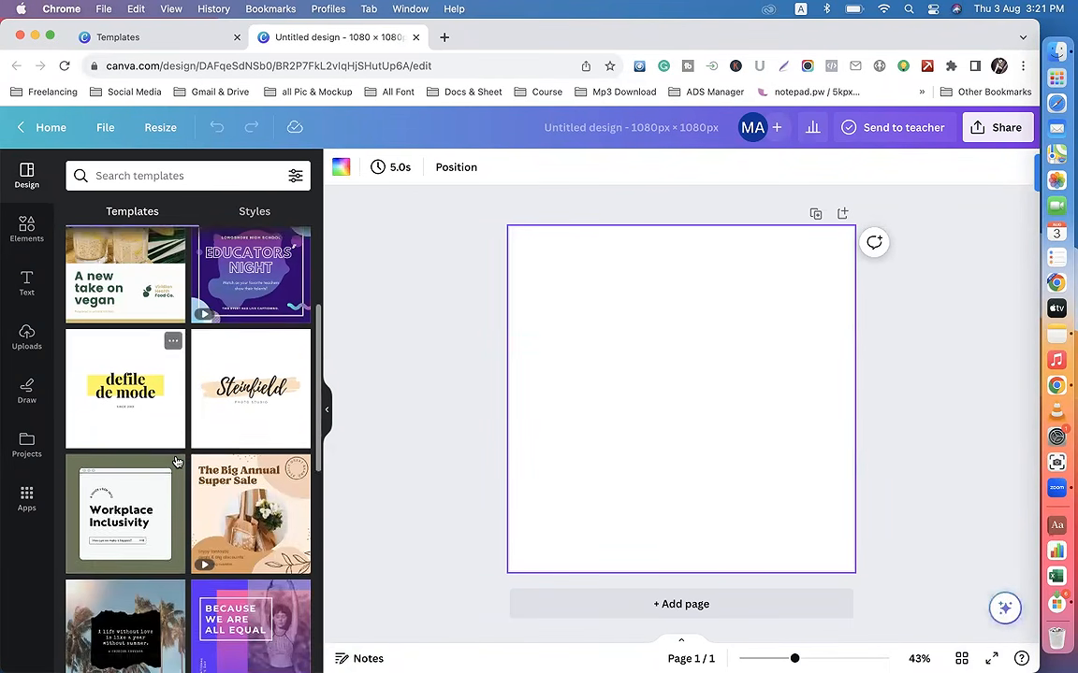
{"action": "scroll", "coordinate": [176, 462], "scroll_direction": "up", "scroll_amount": 10}
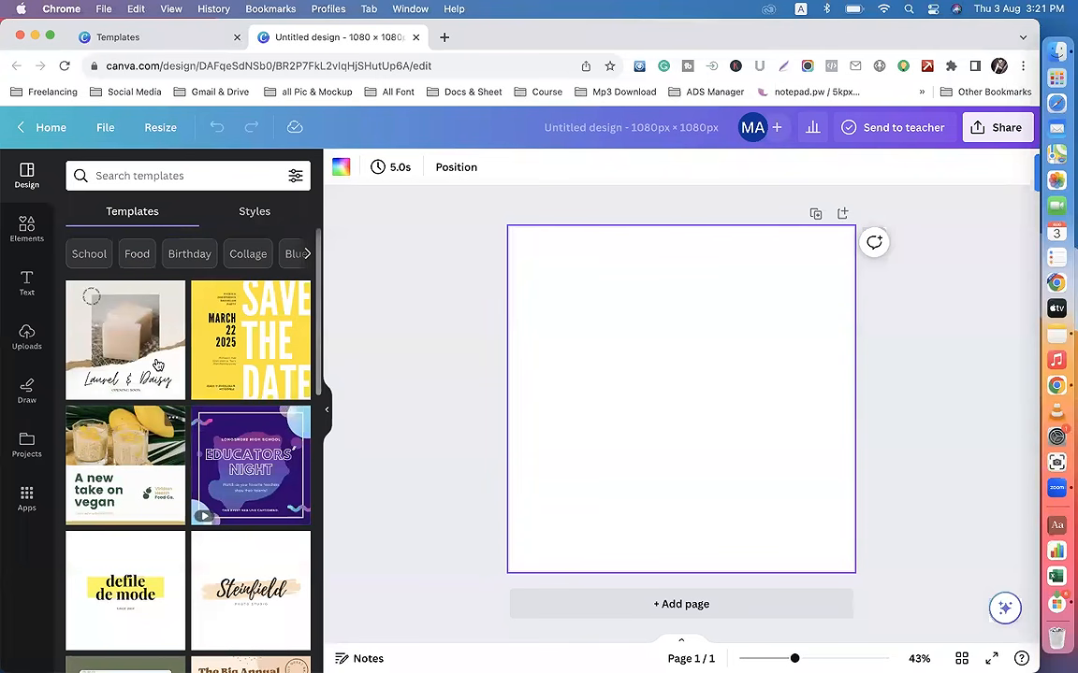
{"action": "left_click", "coordinate": [307, 254]}
{"action": "left_click", "coordinate": [71, 255]}
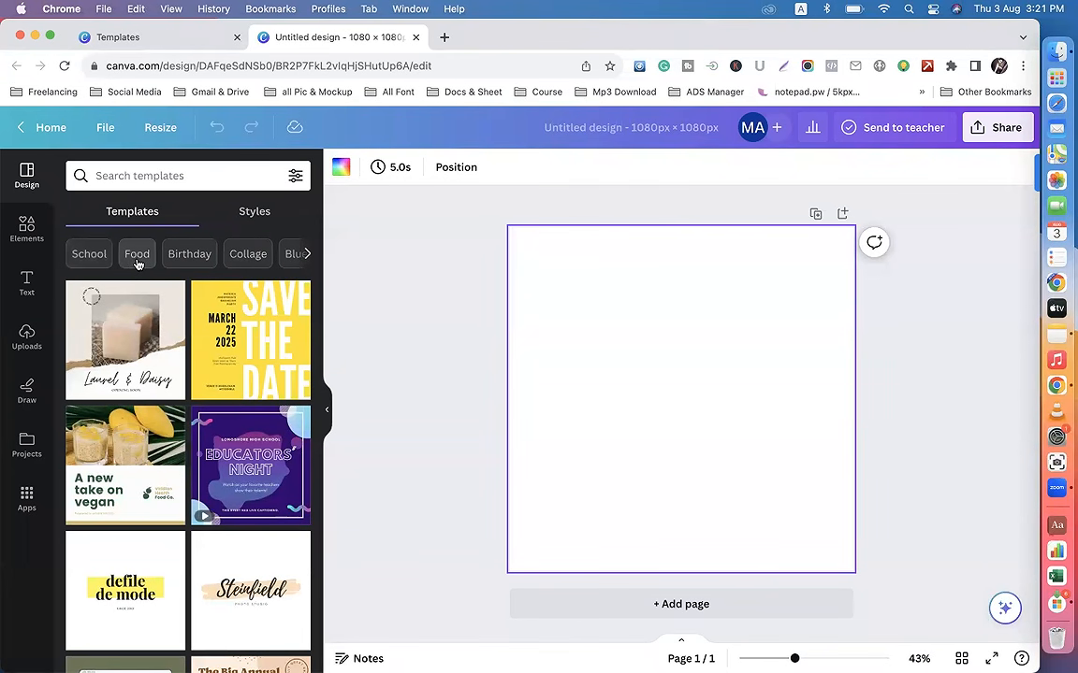
{"action": "left_click", "coordinate": [299, 256]}
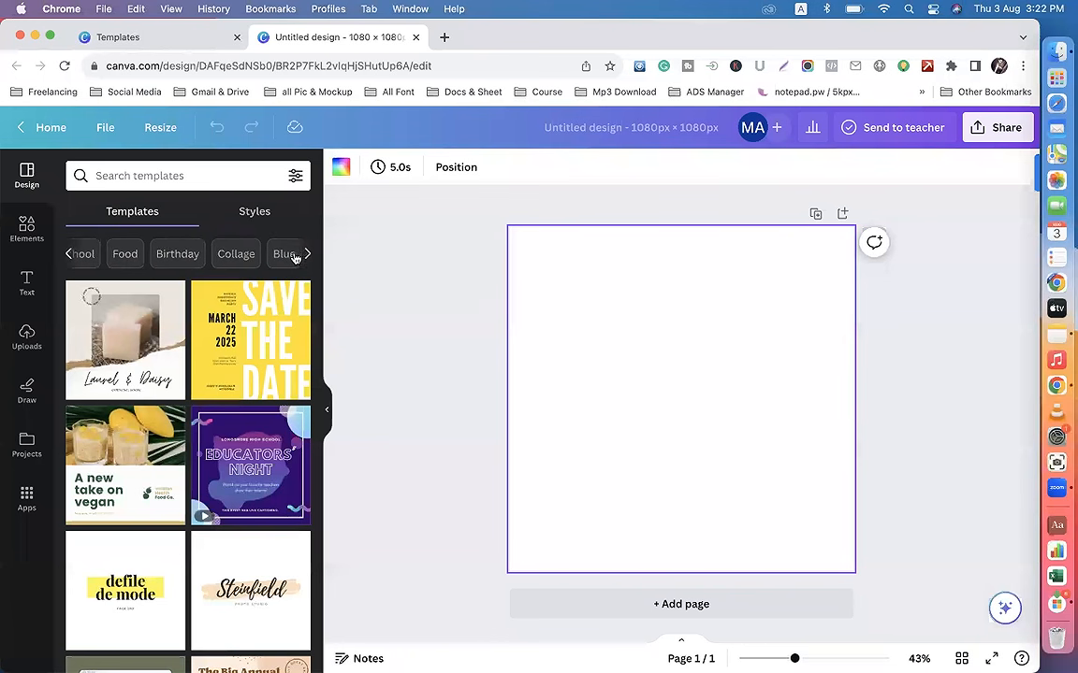
{"action": "left_click", "coordinate": [86, 254]}
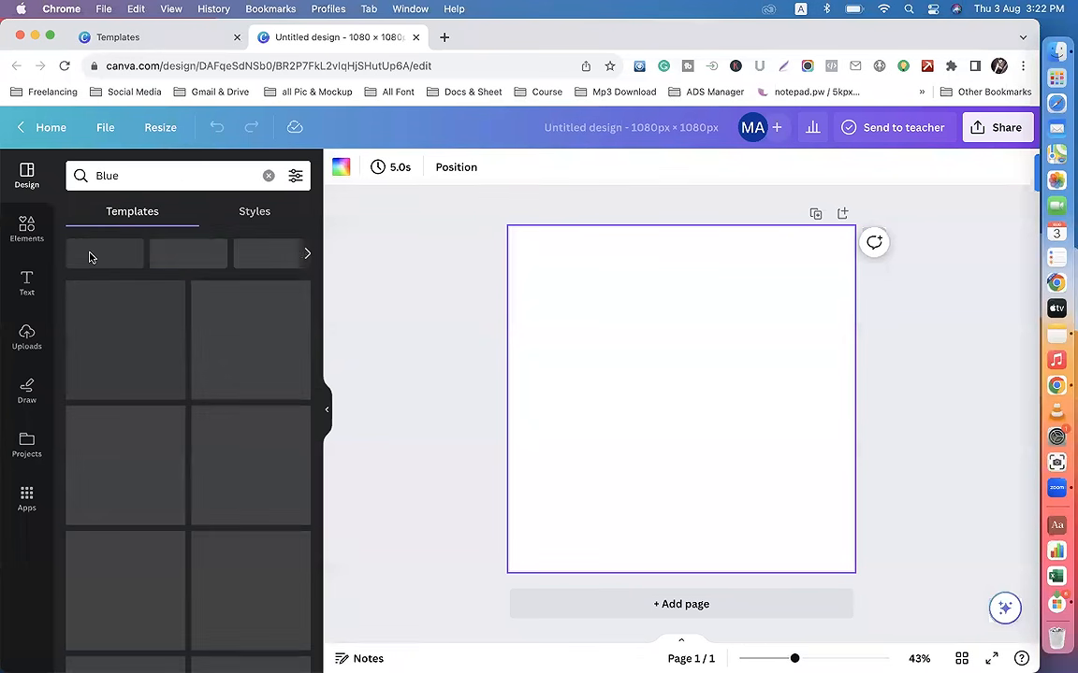
Step: Find the blue "Promo Spesial" shoe sale template among the Blue results and apply it to the blank page
{"action": "scroll", "coordinate": [169, 529], "scroll_direction": "down", "scroll_amount": 4}
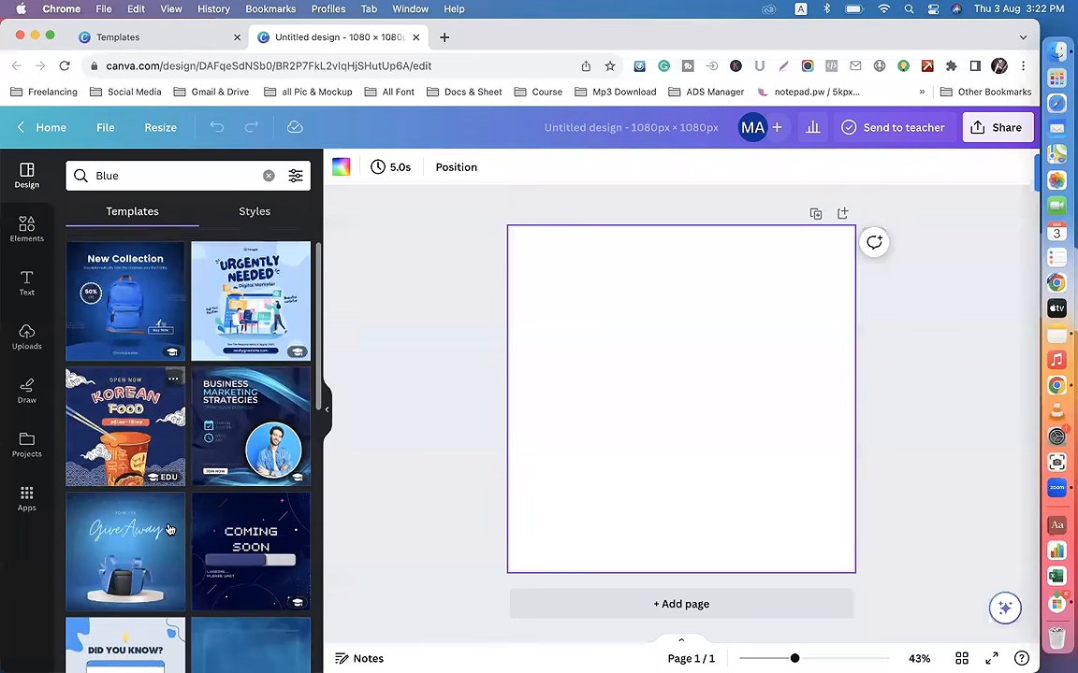
{"action": "scroll", "coordinate": [191, 520], "scroll_direction": "up", "scroll_amount": 4}
{"action": "scroll", "coordinate": [214, 510], "scroll_direction": "down", "scroll_amount": 5}
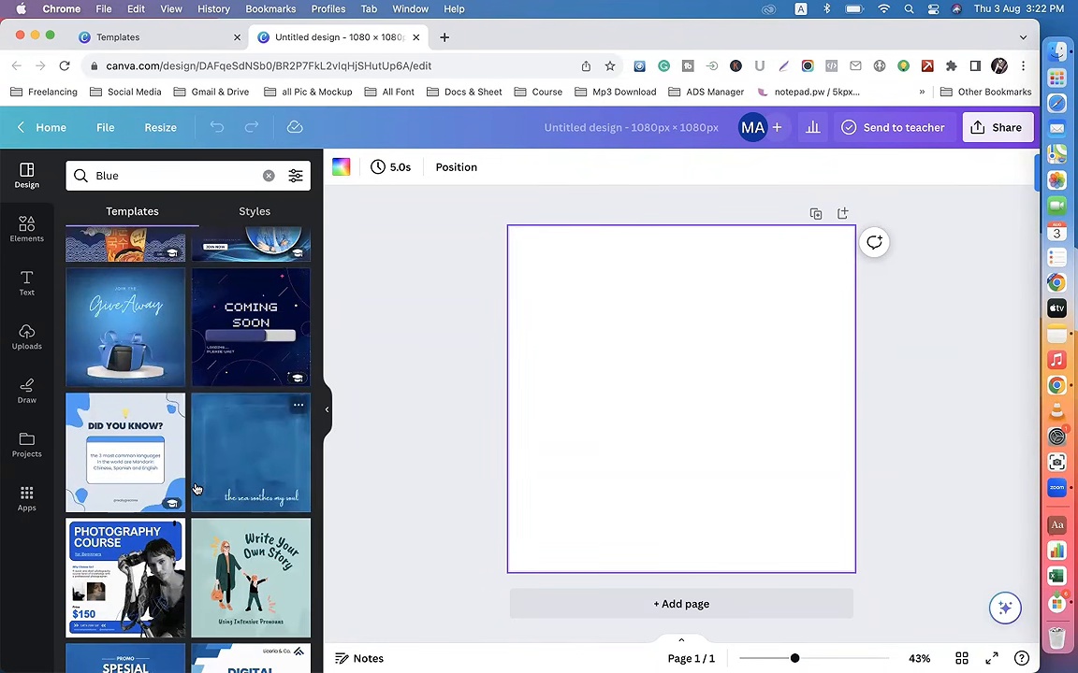
{"action": "scroll", "coordinate": [196, 489], "scroll_direction": "down", "scroll_amount": 5}
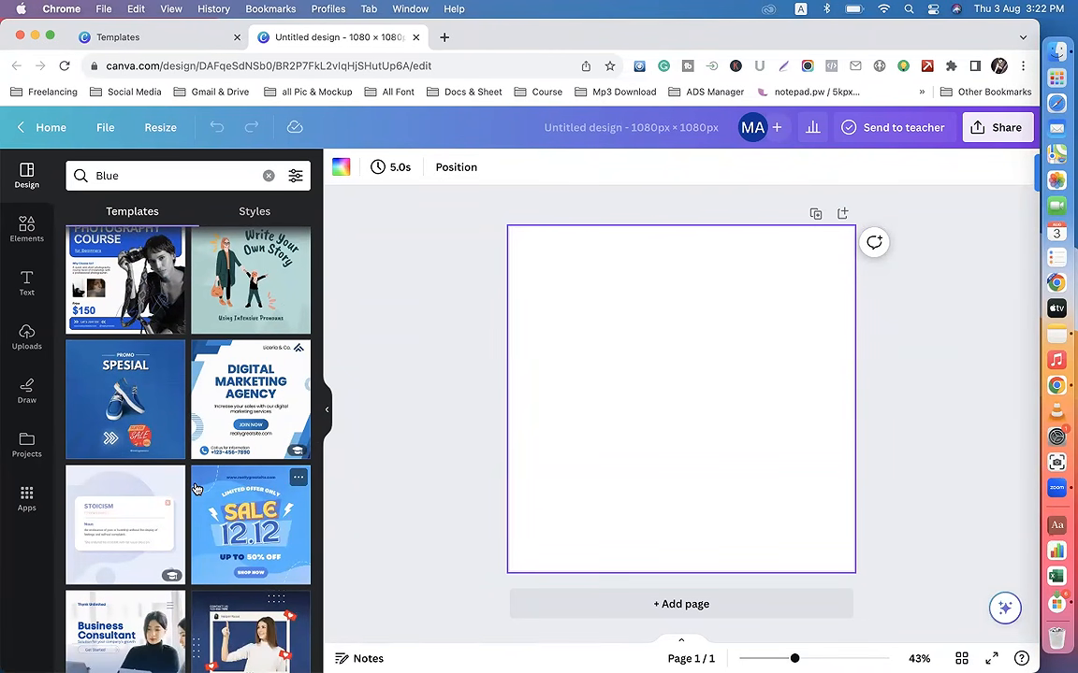
{"action": "left_click", "coordinate": [134, 410]}
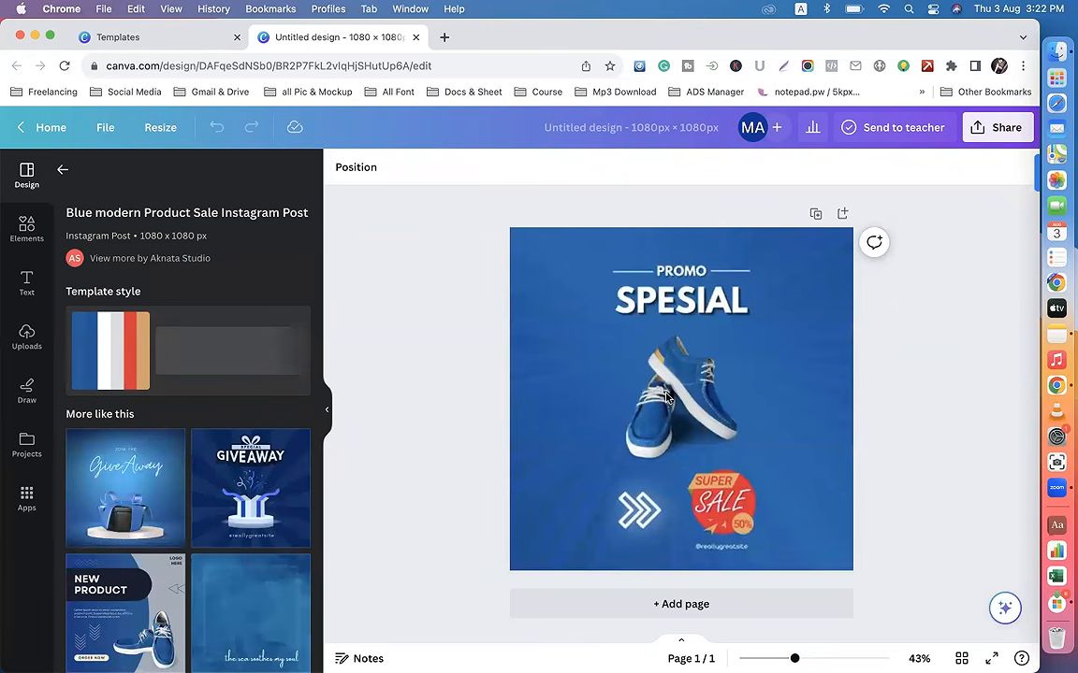
{"action": "left_click", "coordinate": [654, 370]}
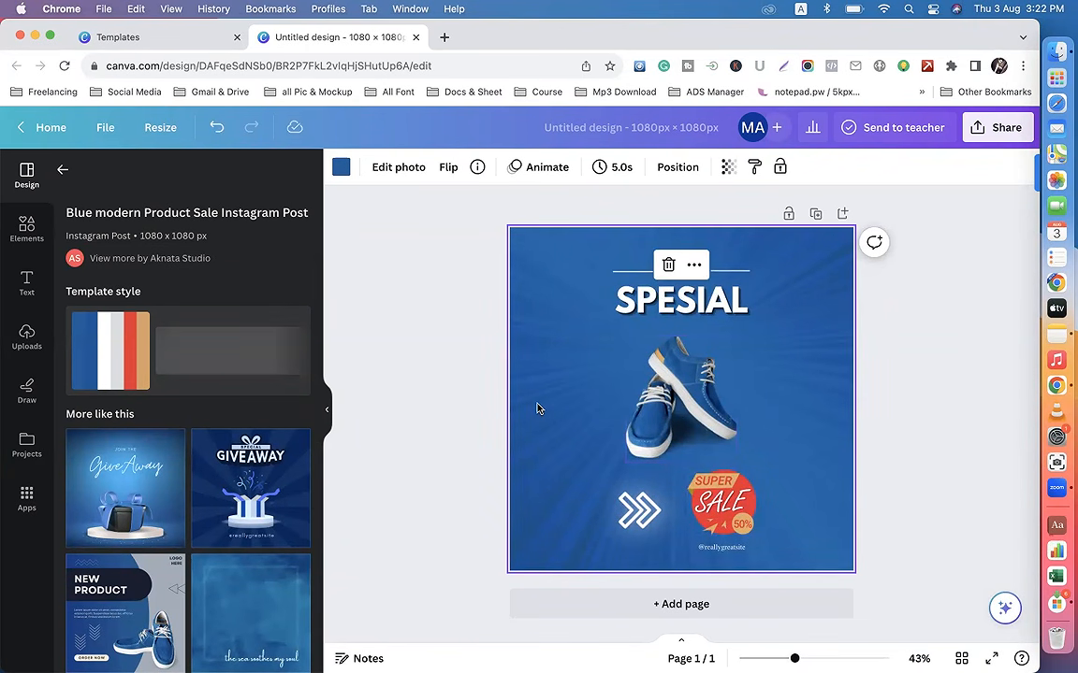
Step: Open ayatonlineshopbd.com in a new browser tab and go to the Vision 2:1 Multimedia Speaker Beat-102 product page
{"action": "left_click", "coordinate": [444, 40]}
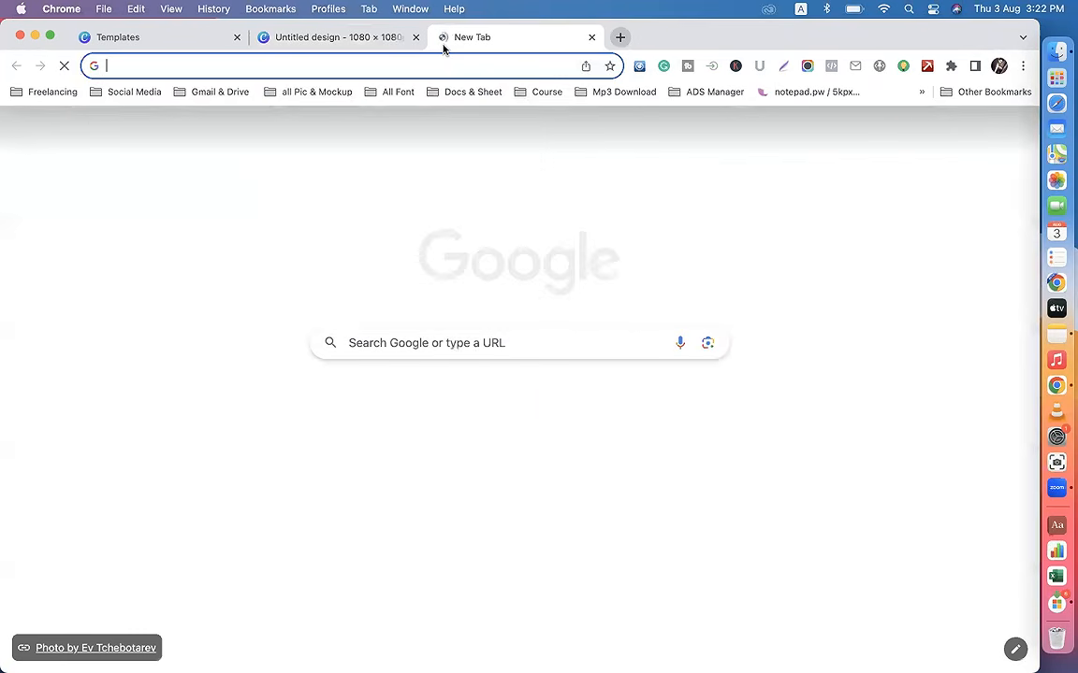
{"action": "type", "text": "ay"}
{"action": "key", "text": "Return"}
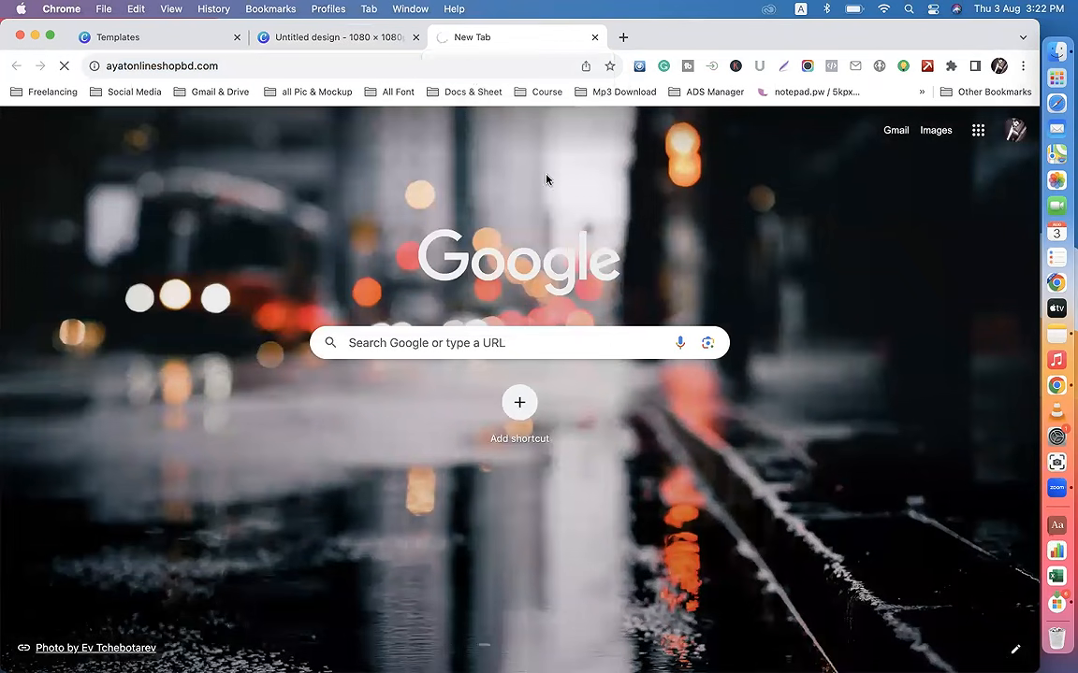
{"action": "scroll", "coordinate": [468, 395], "scroll_direction": "down", "scroll_amount": 10}
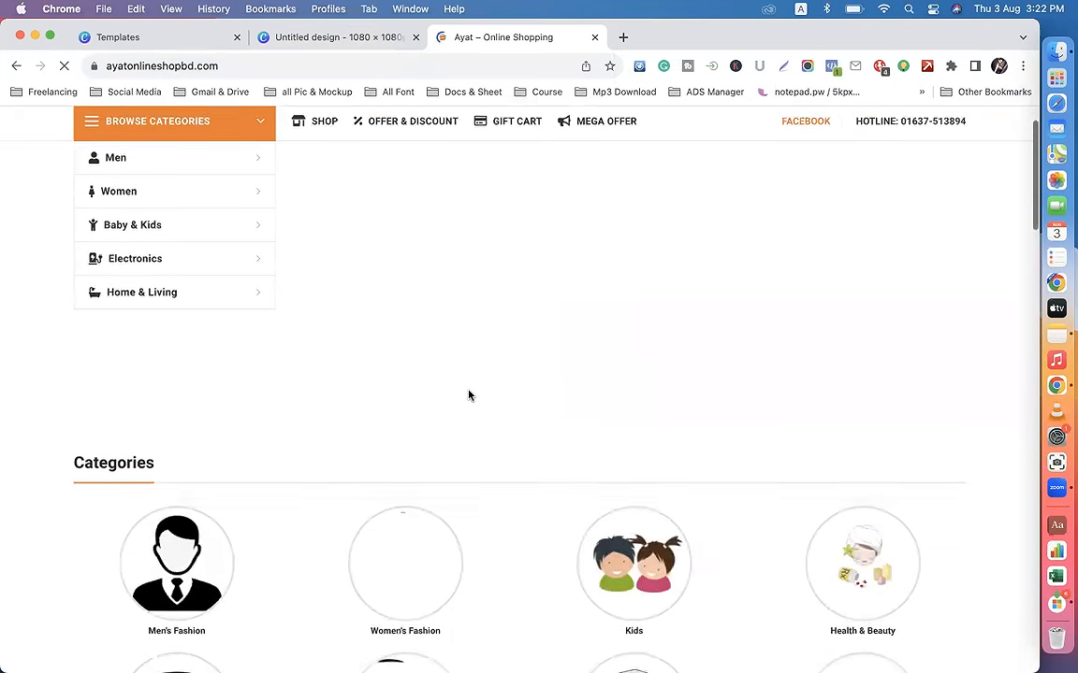
{"action": "scroll", "coordinate": [468, 394], "scroll_direction": "down", "scroll_amount": 8}
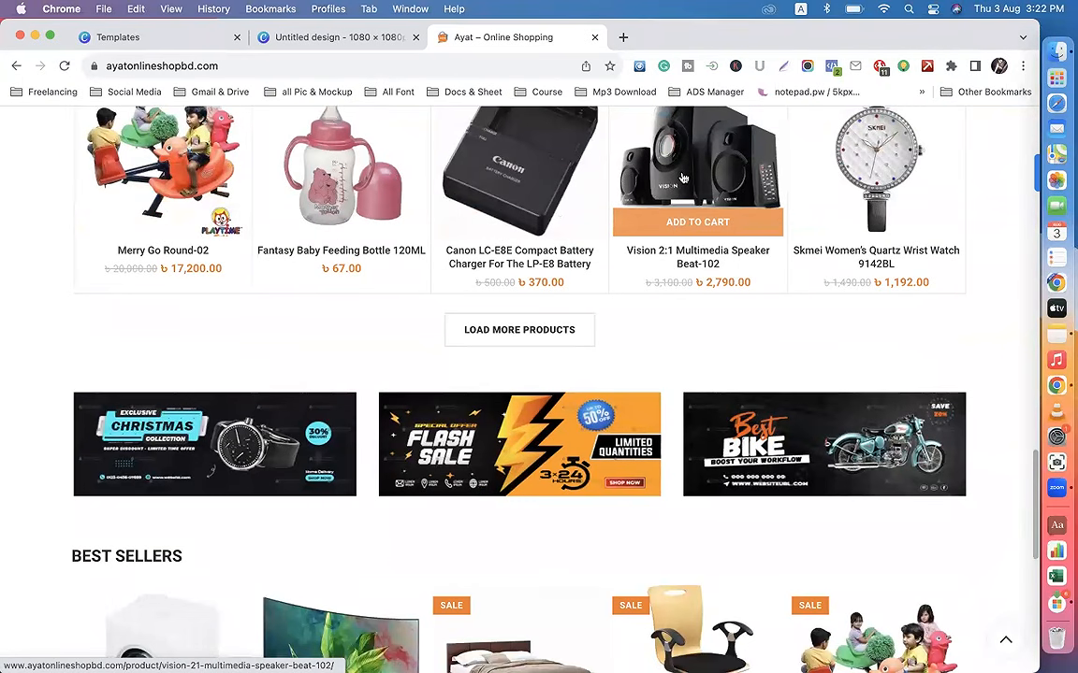
{"action": "left_click", "coordinate": [683, 178]}
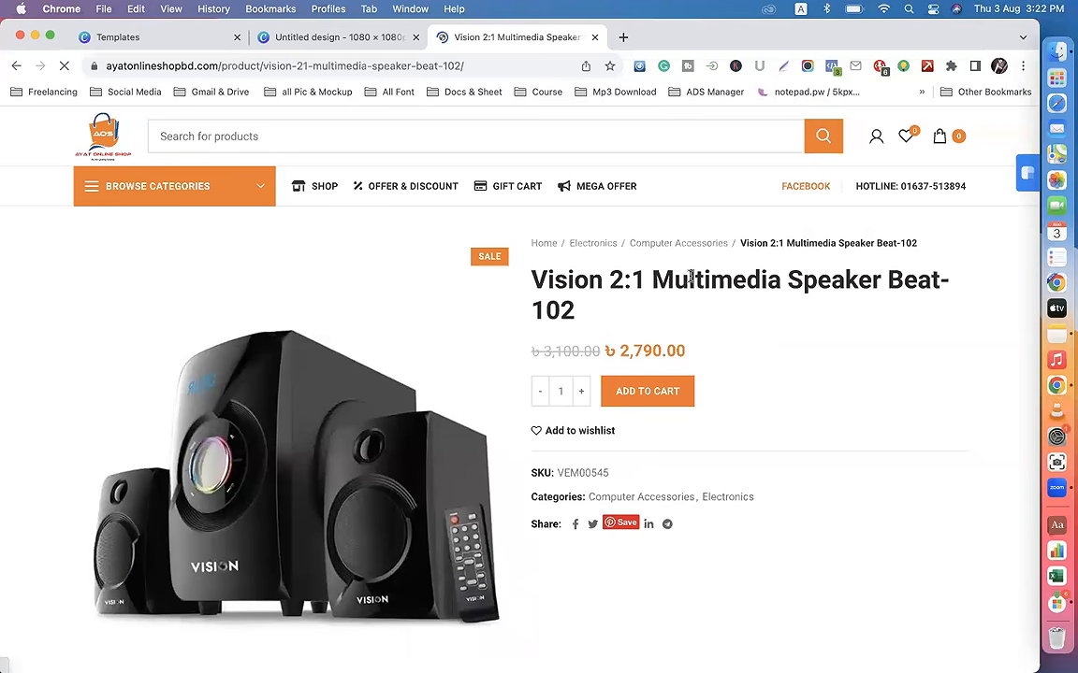
Step: Save the speaker's product image to the computer as 0278264_vision-21-multimedia-speaker-beat-102.jpeg
{"action": "scroll", "coordinate": [576, 323], "scroll_direction": "down", "scroll_amount": 3}
{"action": "right_click", "coordinate": [288, 280]}
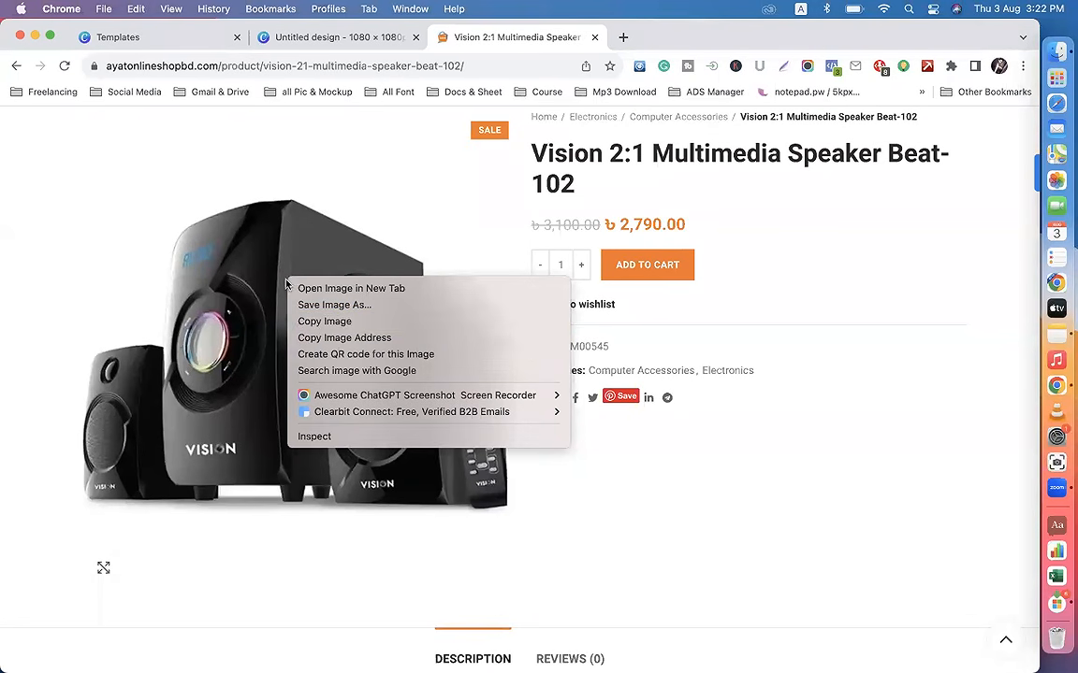
{"action": "left_click", "coordinate": [324, 307]}
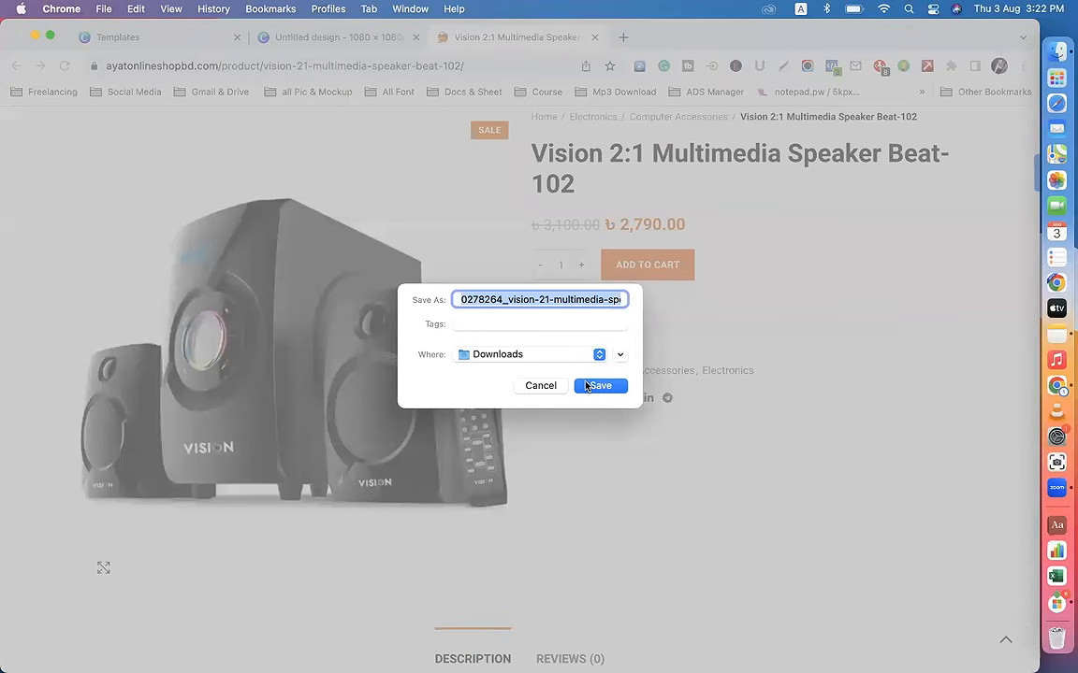
{"action": "left_click", "coordinate": [590, 386]}
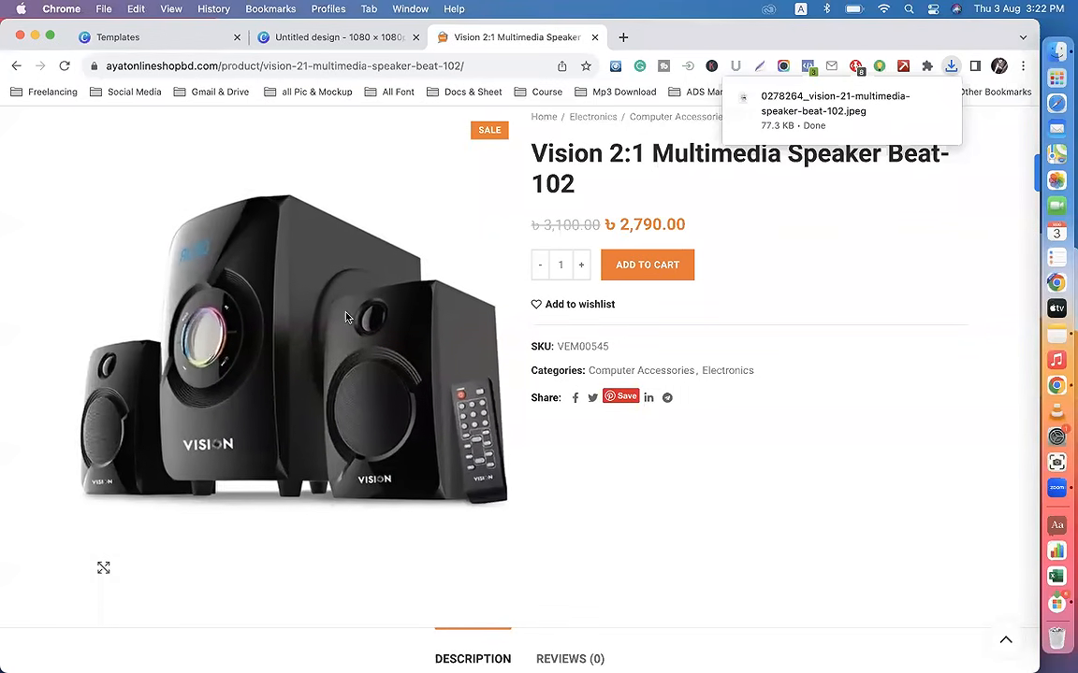
Step: Search Google for "bg remove" in a new browser tab and open the remove.bg website
{"action": "left_click", "coordinate": [624, 38]}
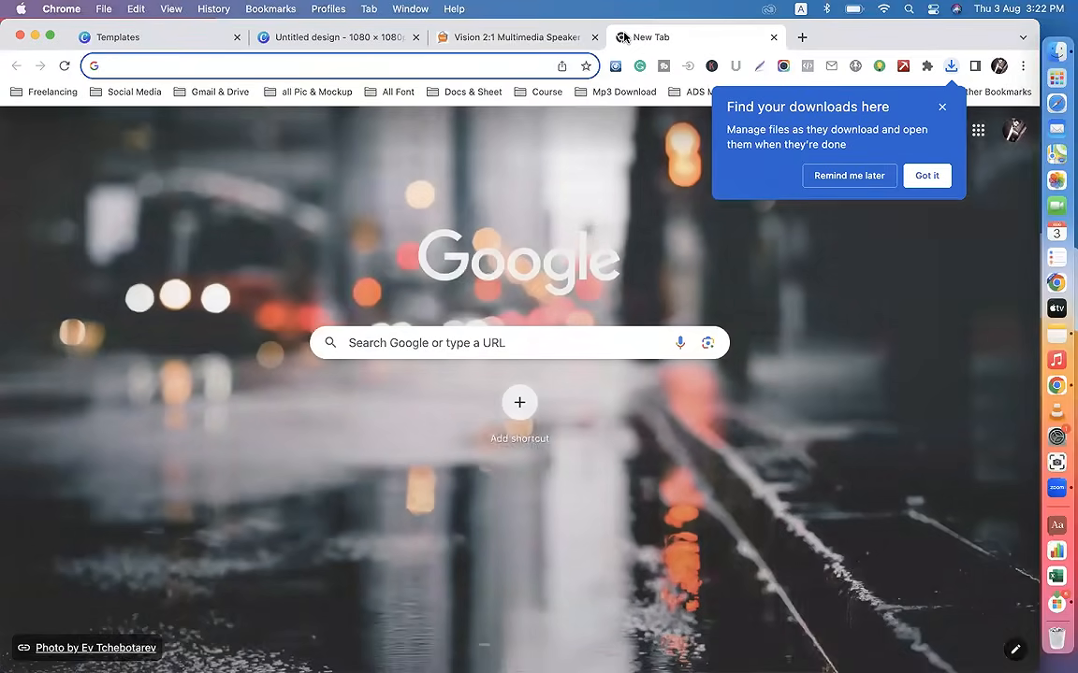
{"action": "type", "text": "bg"}
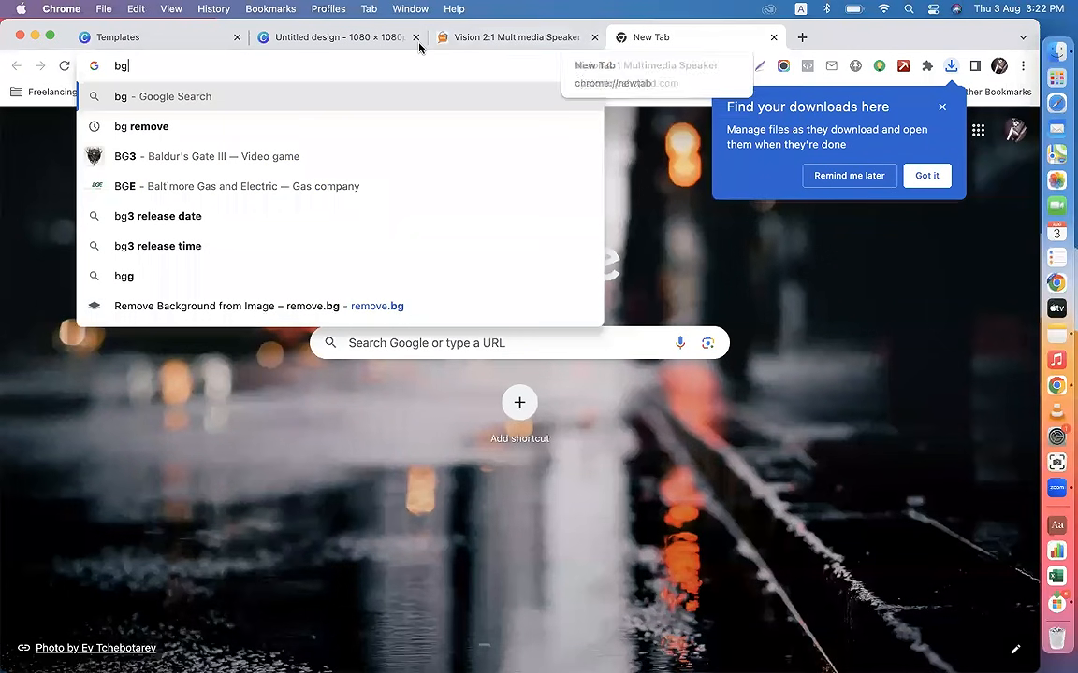
{"action": "left_click", "coordinate": [142, 126]}
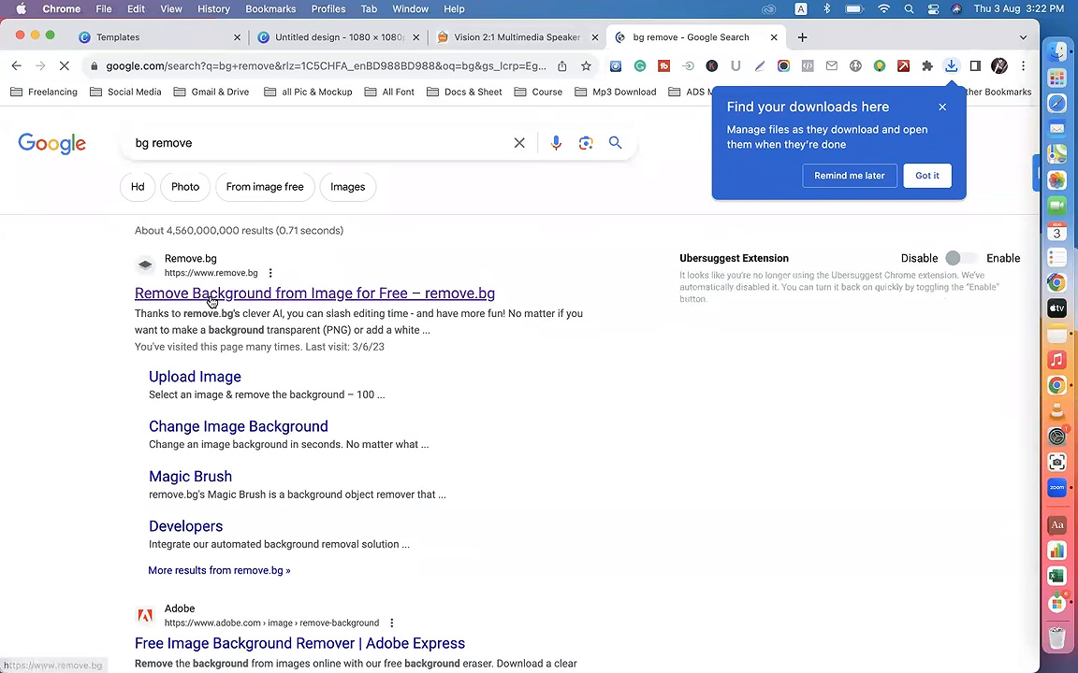
{"action": "left_click", "coordinate": [212, 299]}
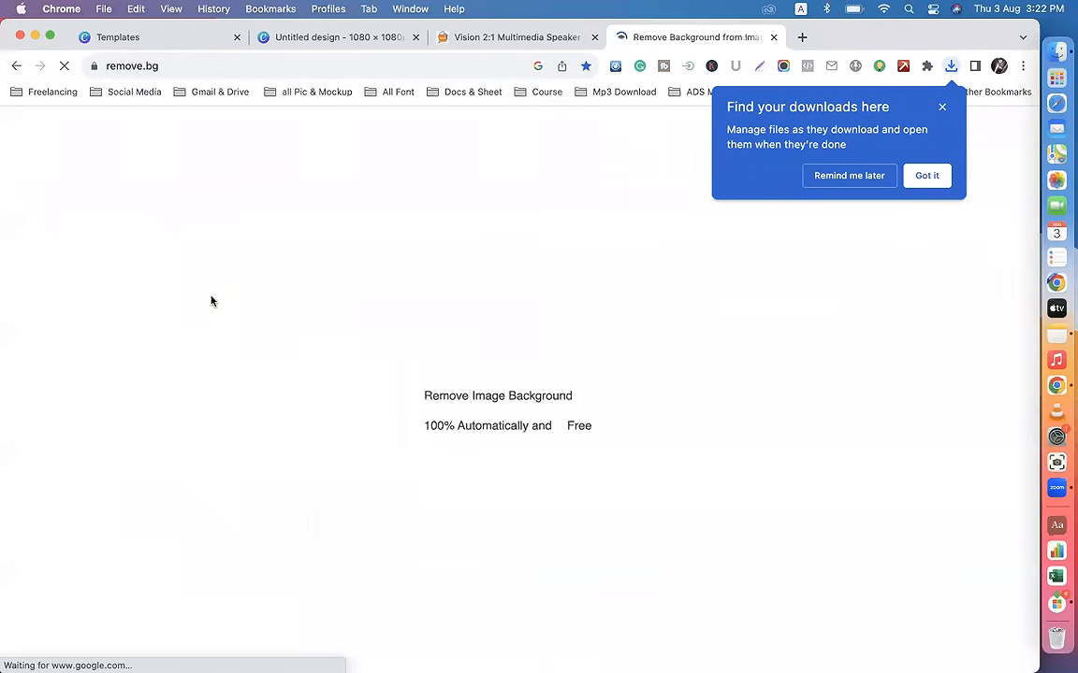
Step: Upload 0278264_vision-21-multimedia-speaker-beat-102.jpeg from Downloads to remove.bg to remove its background
{"action": "left_click", "coordinate": [697, 419]}
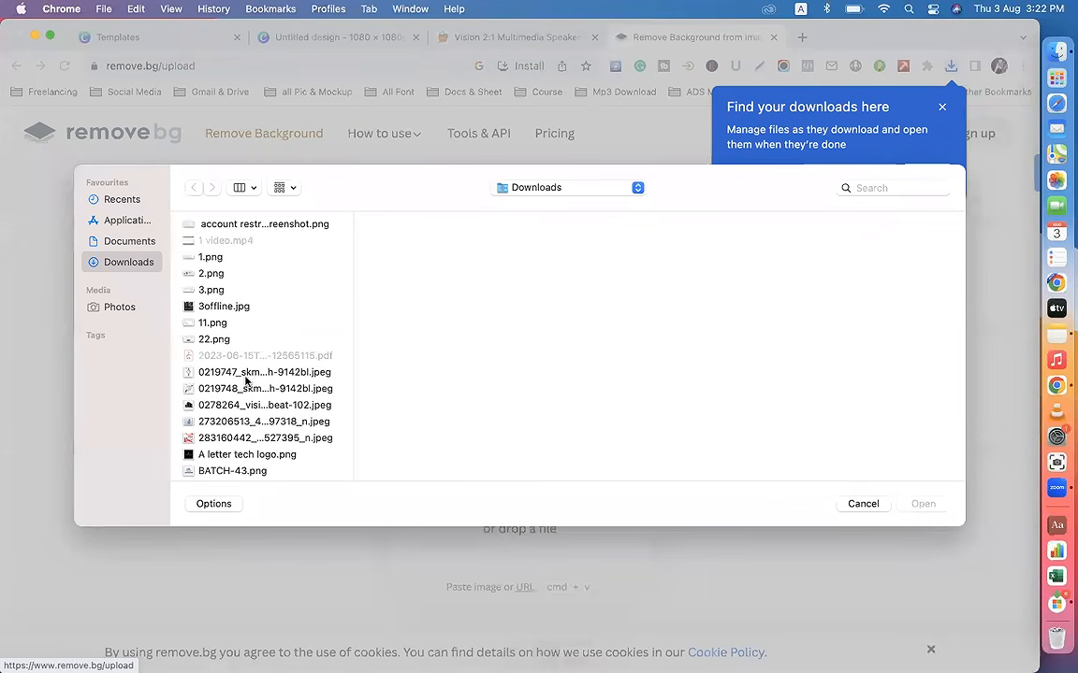
{"action": "left_click", "coordinate": [228, 405]}
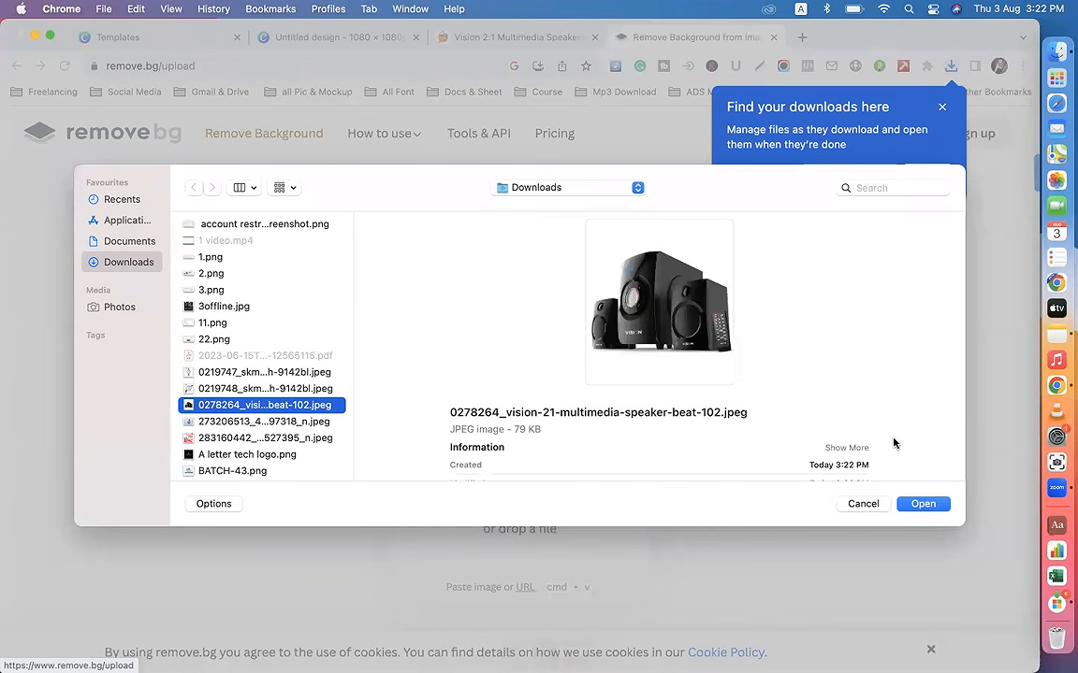
{"action": "left_click", "coordinate": [922, 503]}
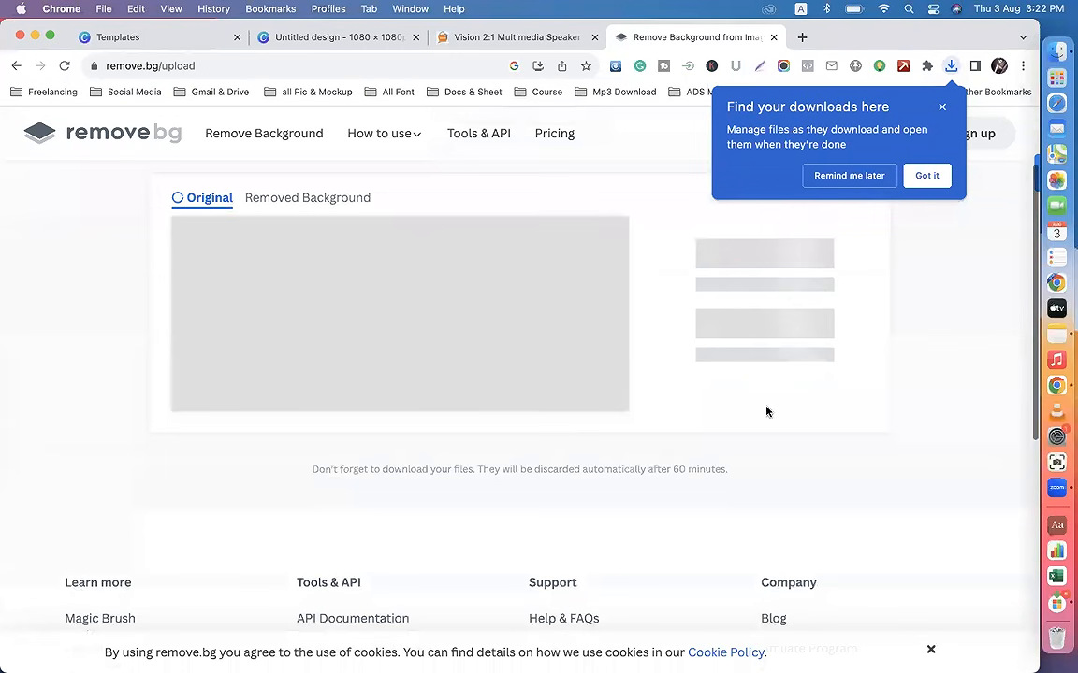
Step: Check the background-free speaker image on remove.bg, and delete the blue shoes picture from the Canva design
{"action": "left_click", "coordinate": [942, 107]}
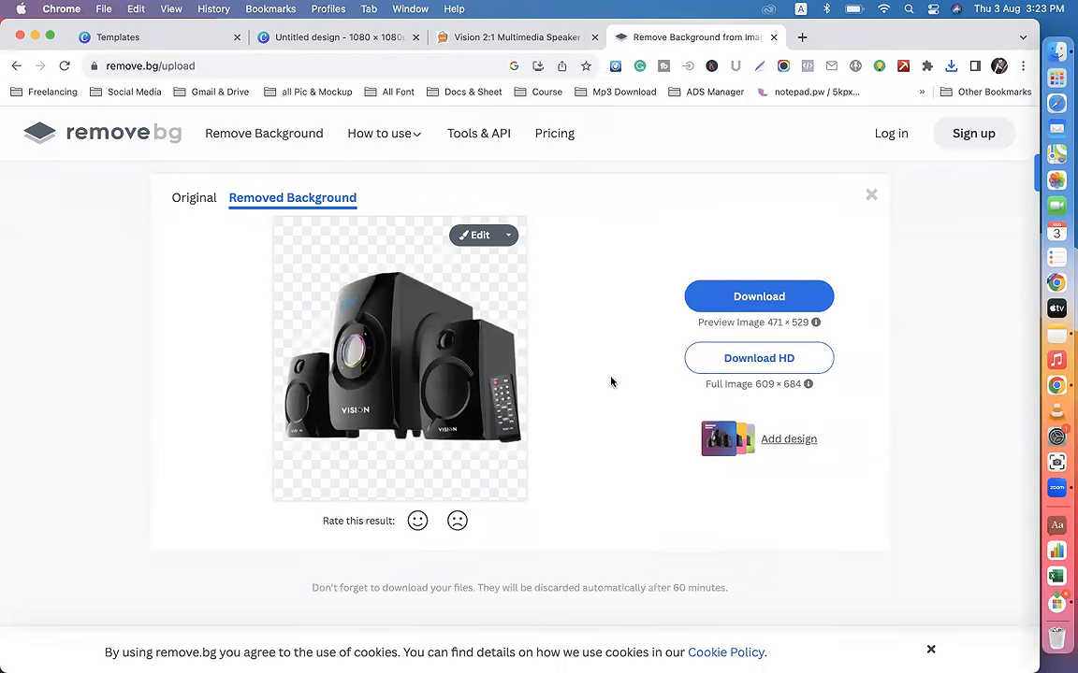
{"action": "scroll", "coordinate": [598, 374], "scroll_direction": "down", "scroll_amount": 2}
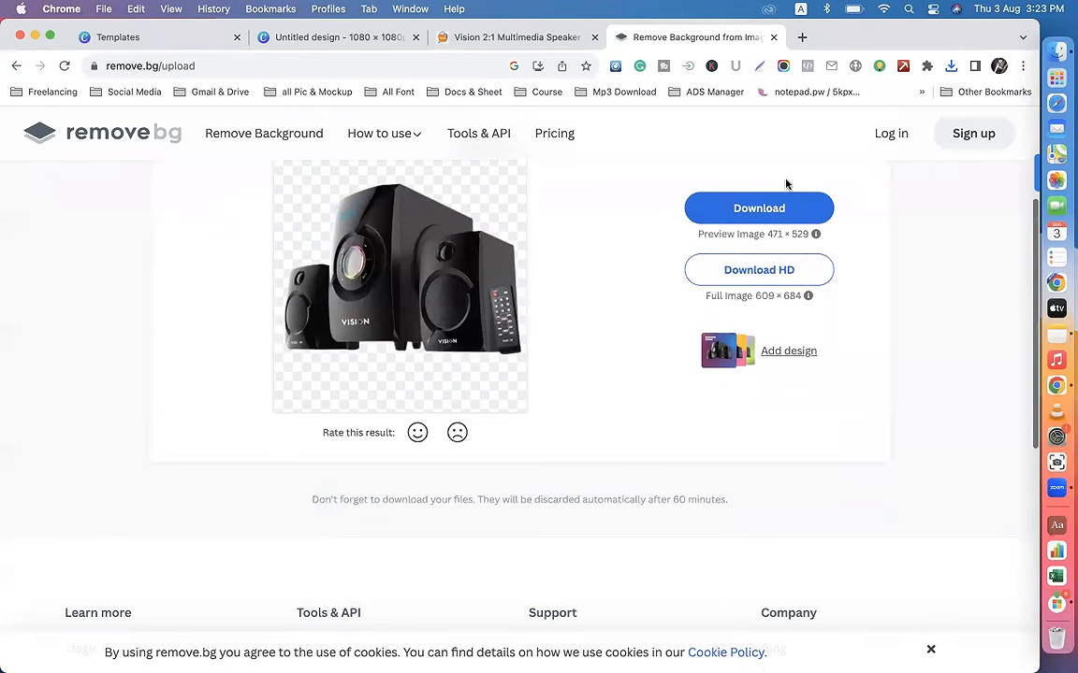
{"action": "left_click", "coordinate": [350, 37]}
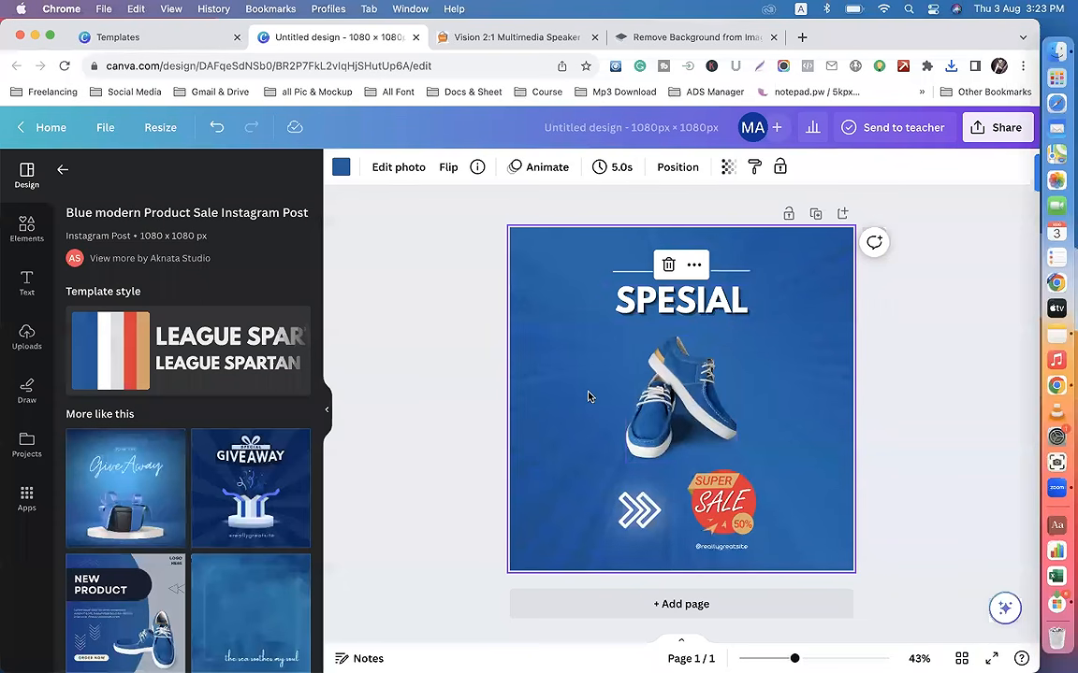
{"action": "left_click", "coordinate": [675, 388]}
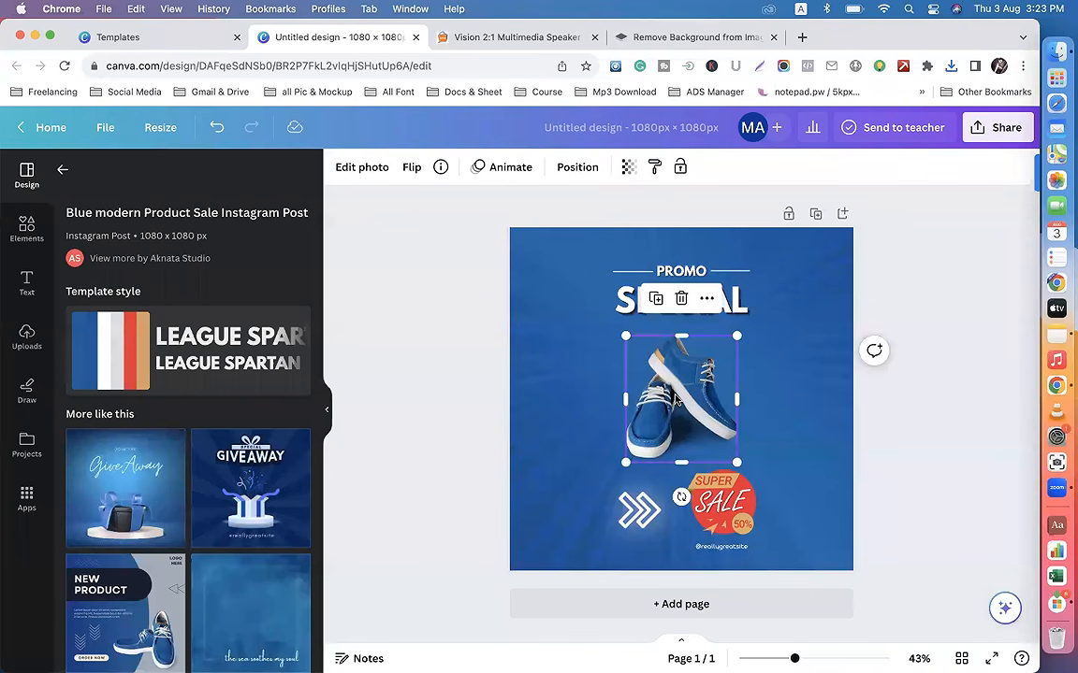
{"action": "key", "text": "Delete"}
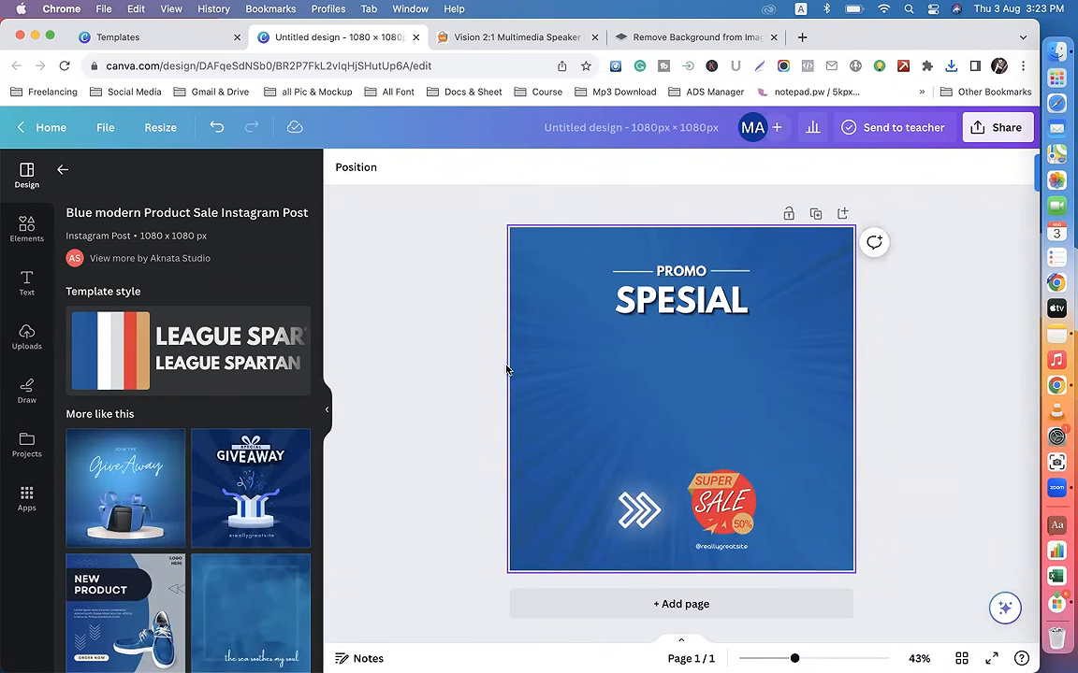
Step: Upload 0278264_vision-21-multimedia-speaker-beat-102.jpeg from Downloads to the Canva uploads
{"action": "left_click", "coordinate": [28, 336]}
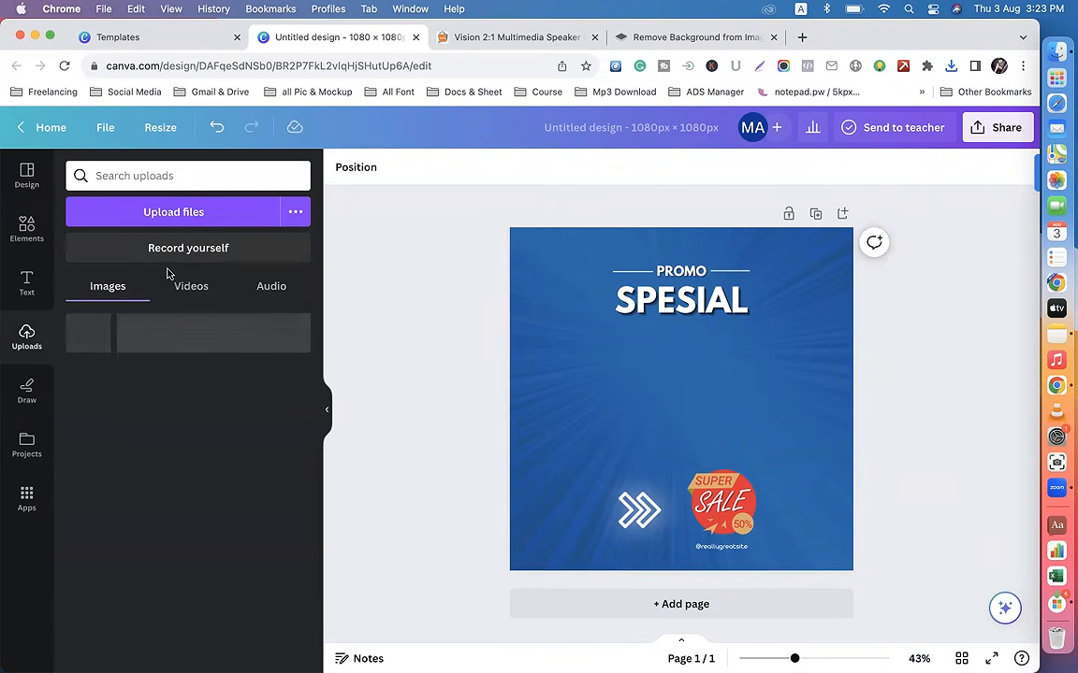
{"action": "left_click", "coordinate": [163, 221]}
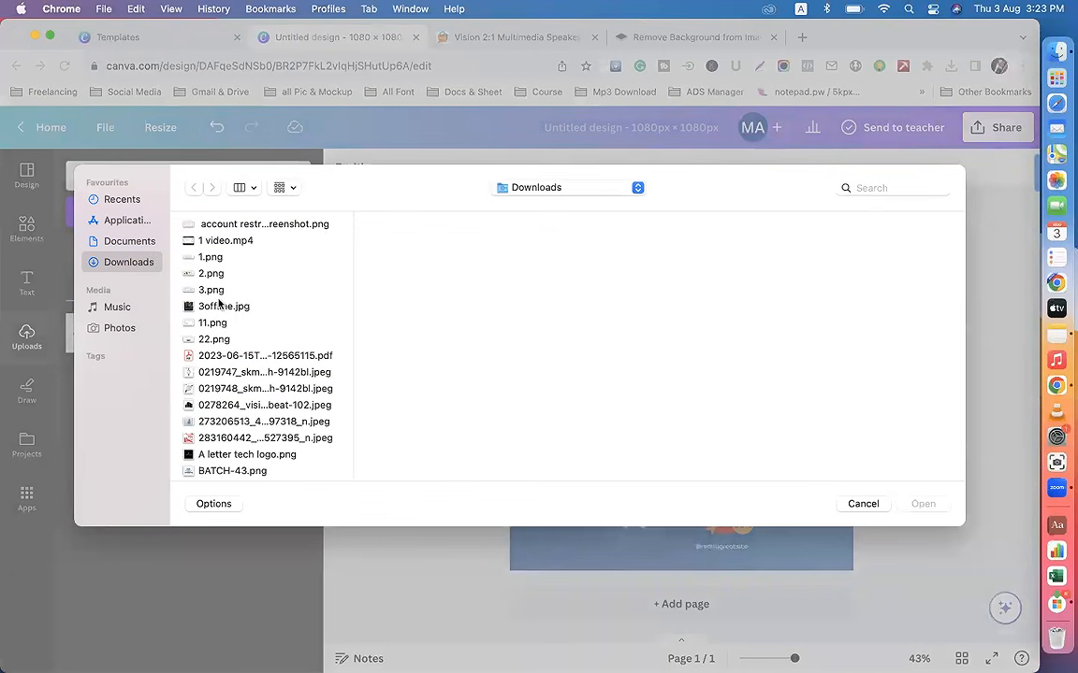
{"action": "left_click", "coordinate": [229, 406]}
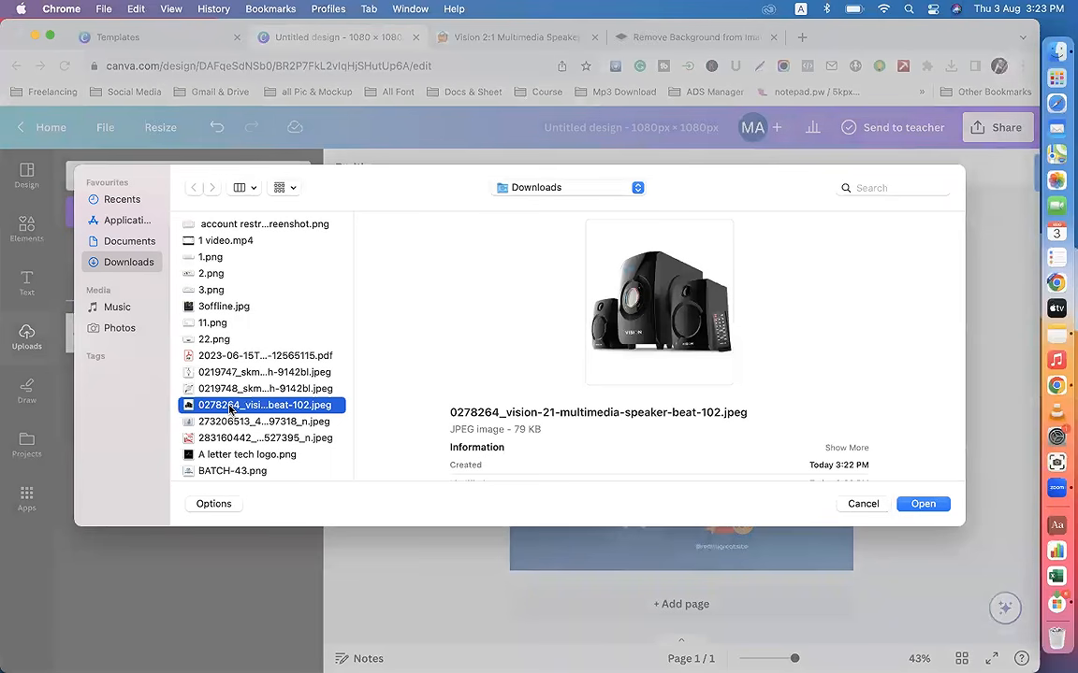
{"action": "left_click", "coordinate": [924, 505]}
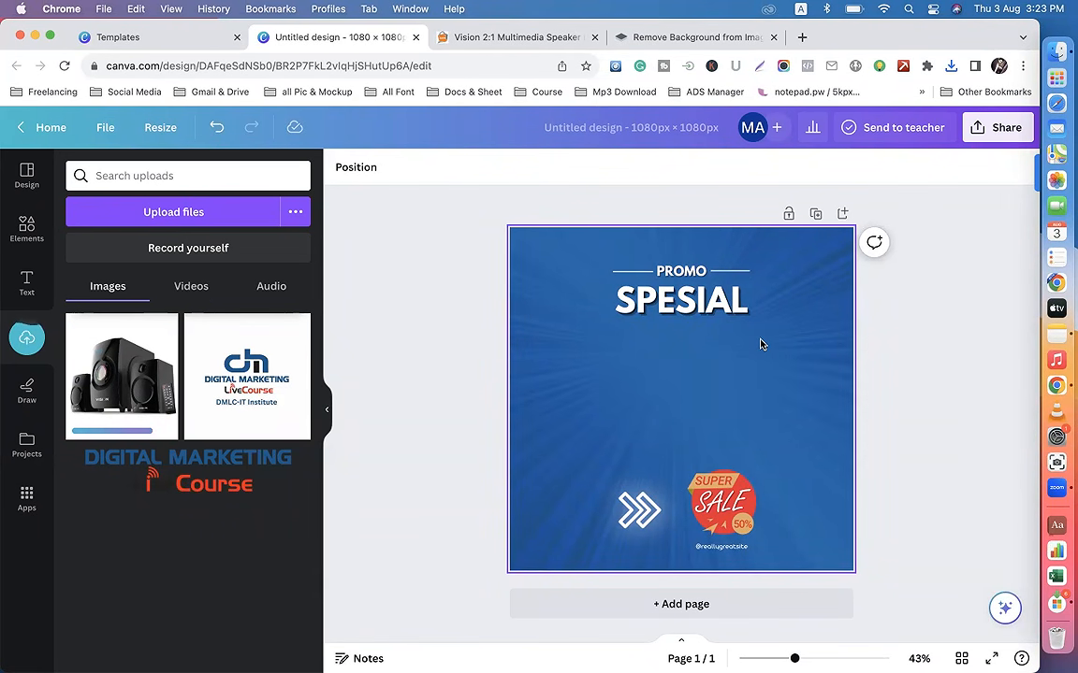
Step: Place the uploaded speaker image on the page below the SPESIAL heading, comparing it with the remove.bg cutout
{"action": "left_click", "coordinate": [693, 36]}
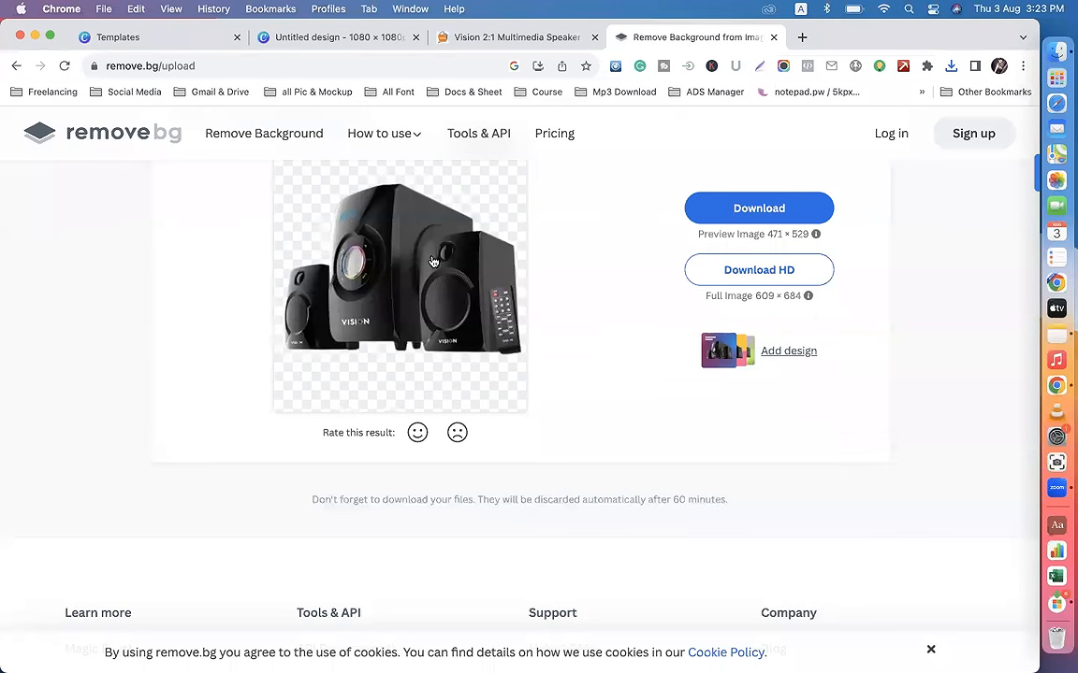
{"action": "left_click", "coordinate": [342, 39]}
{"action": "mouse_move", "coordinate": [309, 326]}
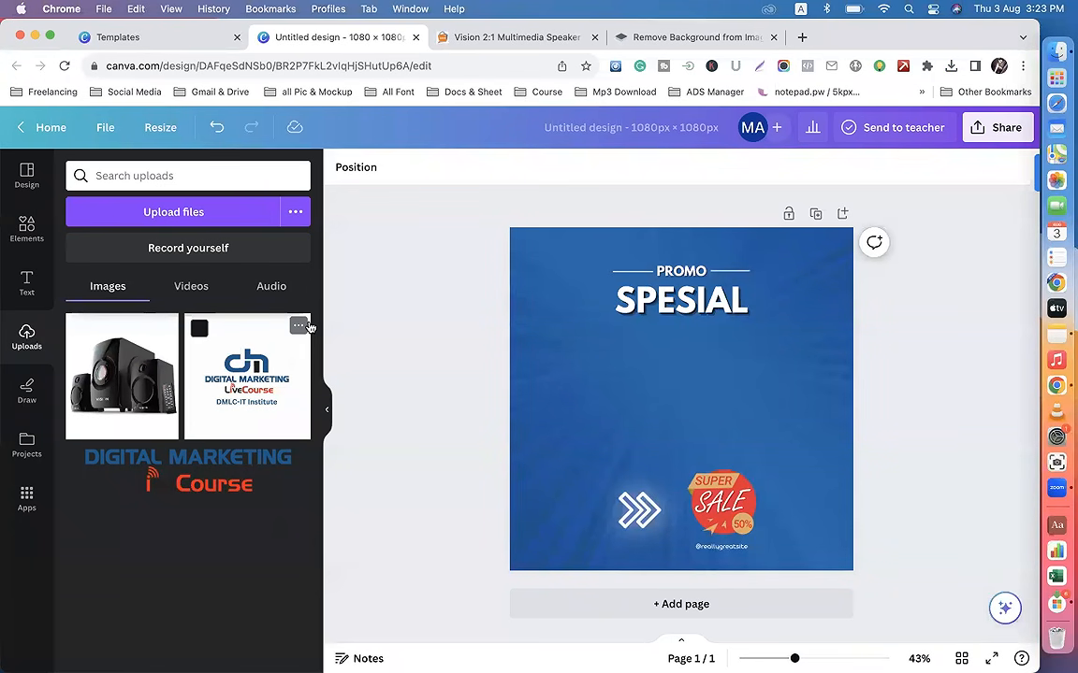
{"action": "left_click", "coordinate": [122, 400]}
{"action": "mouse_move", "coordinate": [655, 368]}
{"action": "left_mouse_down"}
{"action": "mouse_move", "coordinate": [684, 409]}
{"action": "mouse_move", "coordinate": [656, 366]}
{"action": "mouse_move", "coordinate": [657, 381]}
{"action": "left_mouse_up"}
{"action": "left_click", "coordinate": [673, 36]}
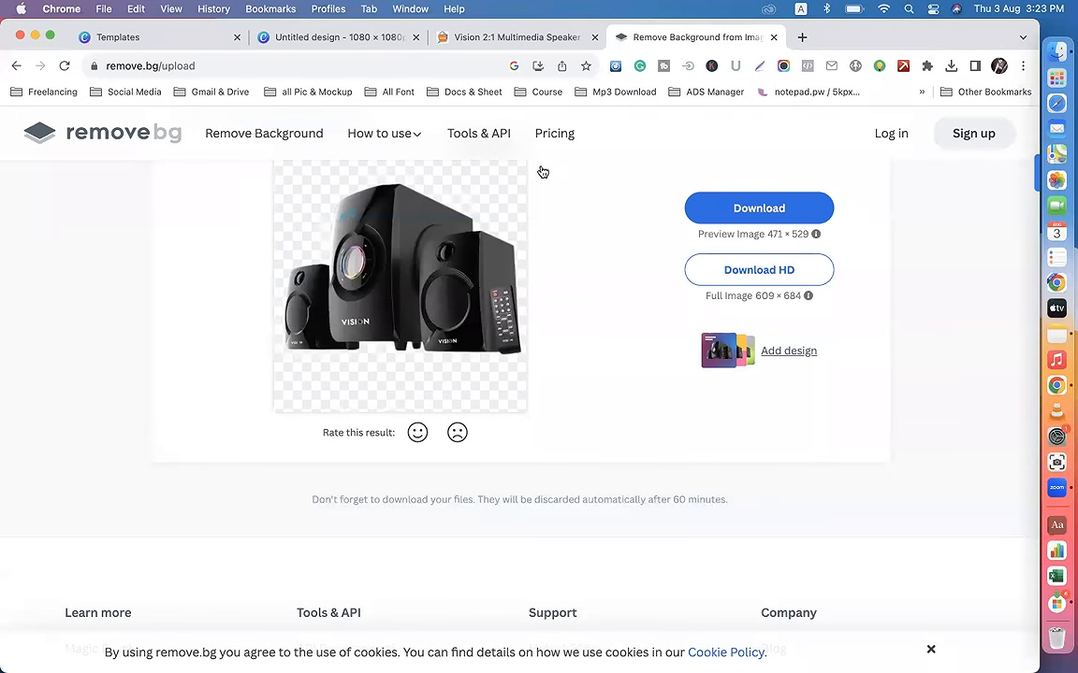
{"action": "left_click", "coordinate": [355, 37]}
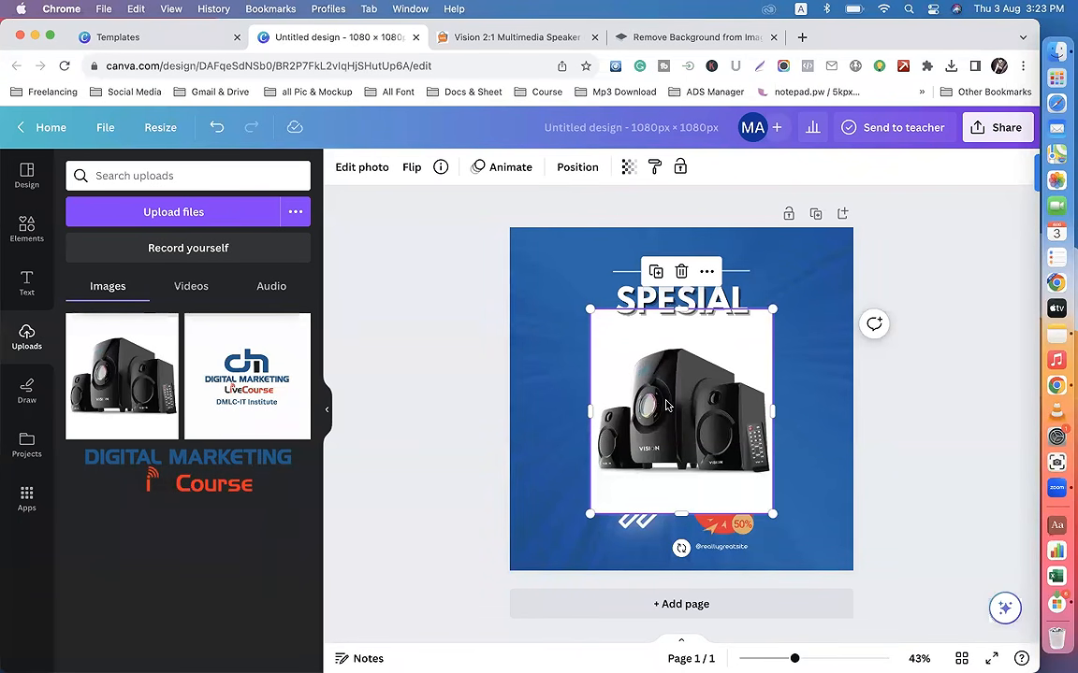
Step: Remove the speaker photo's background with BG Remover, and shrink and center it between the SPESIAL heading and the sale badge
{"action": "left_click", "coordinate": [362, 168]}
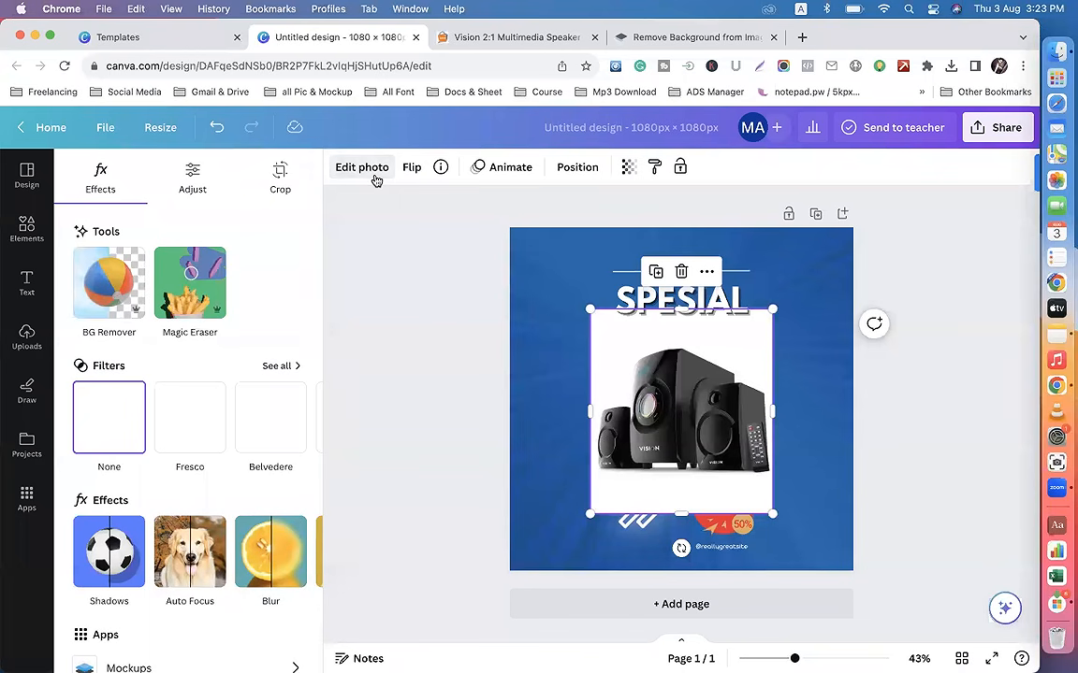
{"action": "left_click", "coordinate": [109, 298]}
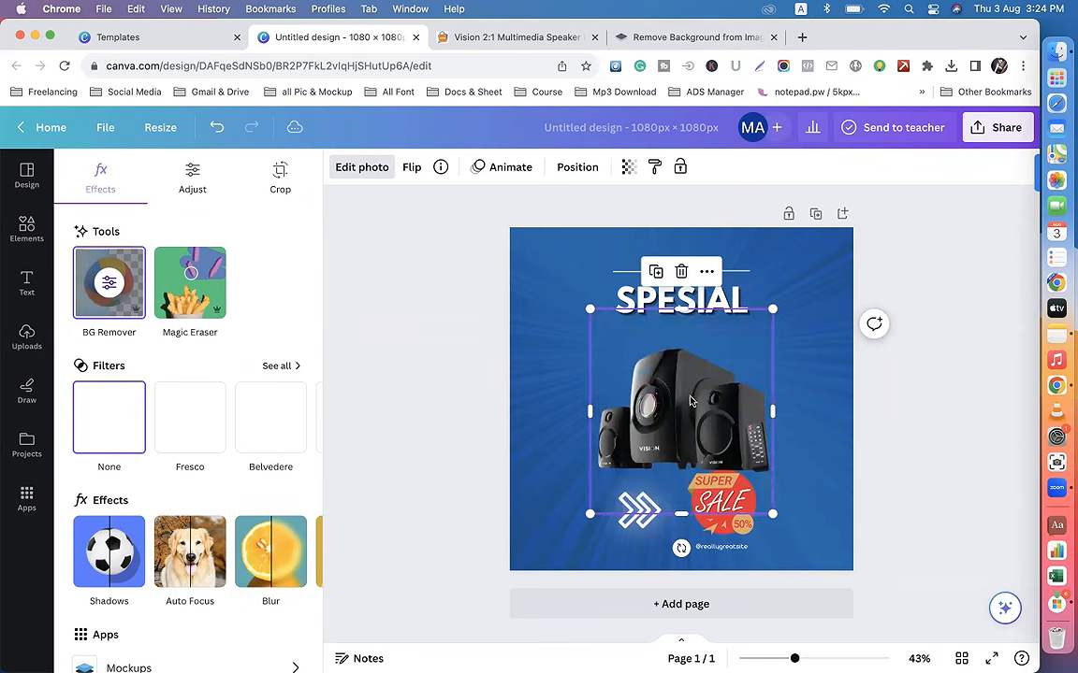
{"action": "left_click_drag", "start_coordinate": [772, 514], "coordinate": [736, 467]}
{"action": "mouse_move", "coordinate": [688, 400]}
{"action": "left_mouse_down"}
{"action": "mouse_move", "coordinate": [700, 407]}
{"action": "mouse_move", "coordinate": [690, 396]}
{"action": "left_mouse_up"}
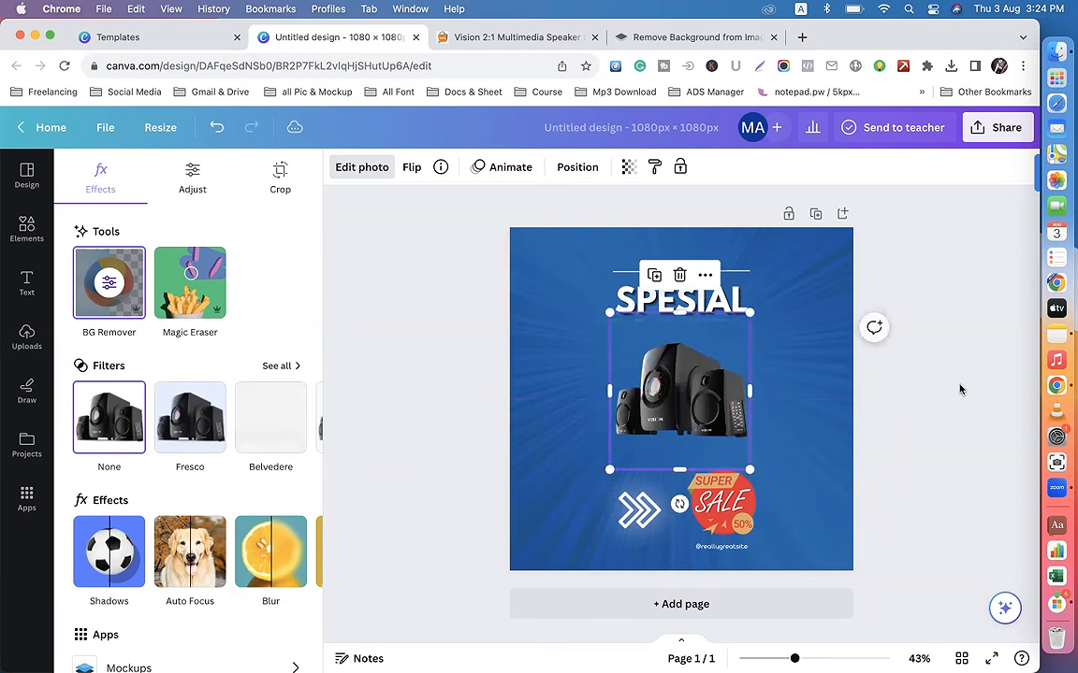
{"action": "left_click", "coordinate": [961, 395]}
Step: Check the speaker's regular and discounted prices on its Ayat Online Shop product page and return to the Canva design
{"action": "left_click", "coordinate": [513, 37]}
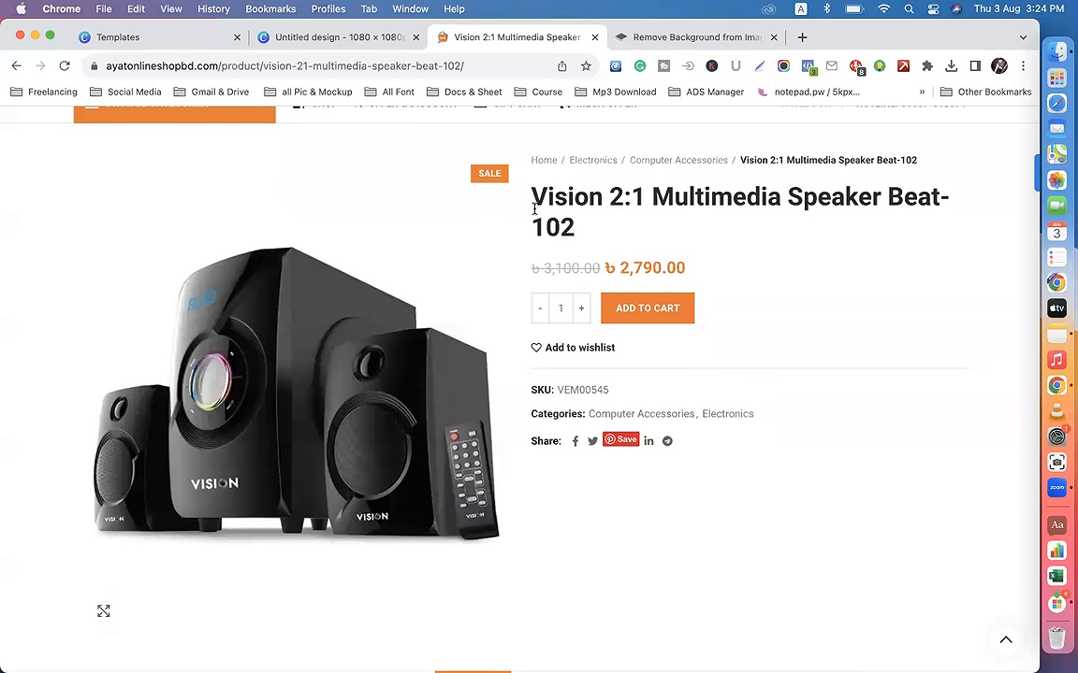
{"action": "left_click_drag", "start_coordinate": [544, 270], "coordinate": [687, 269]}
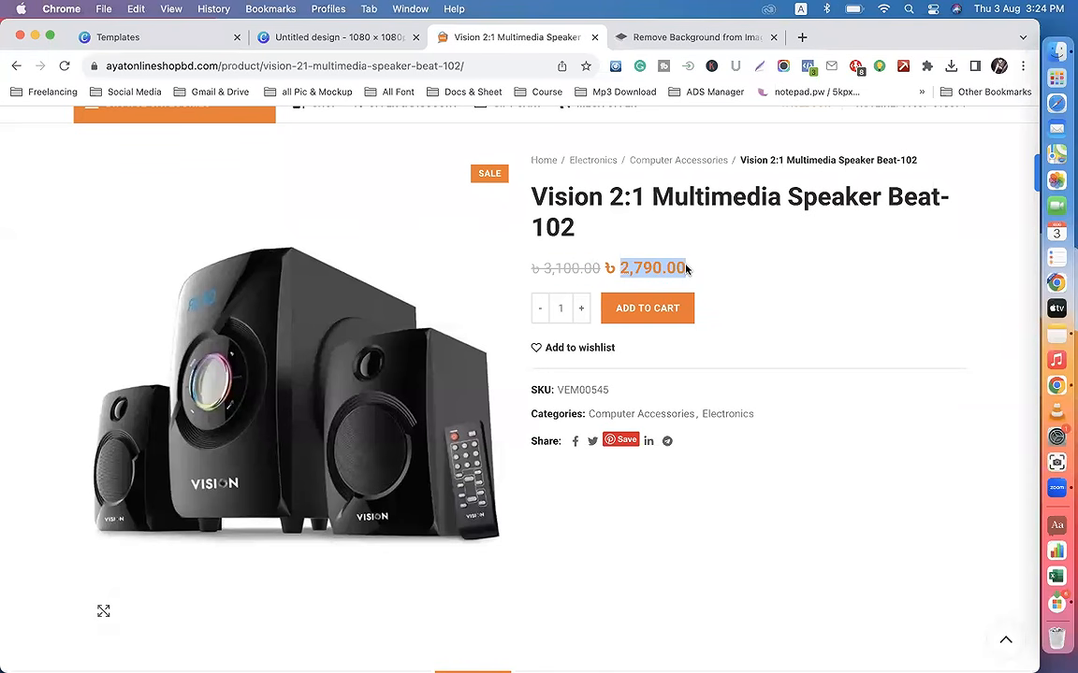
{"action": "left_click", "coordinate": [333, 39]}
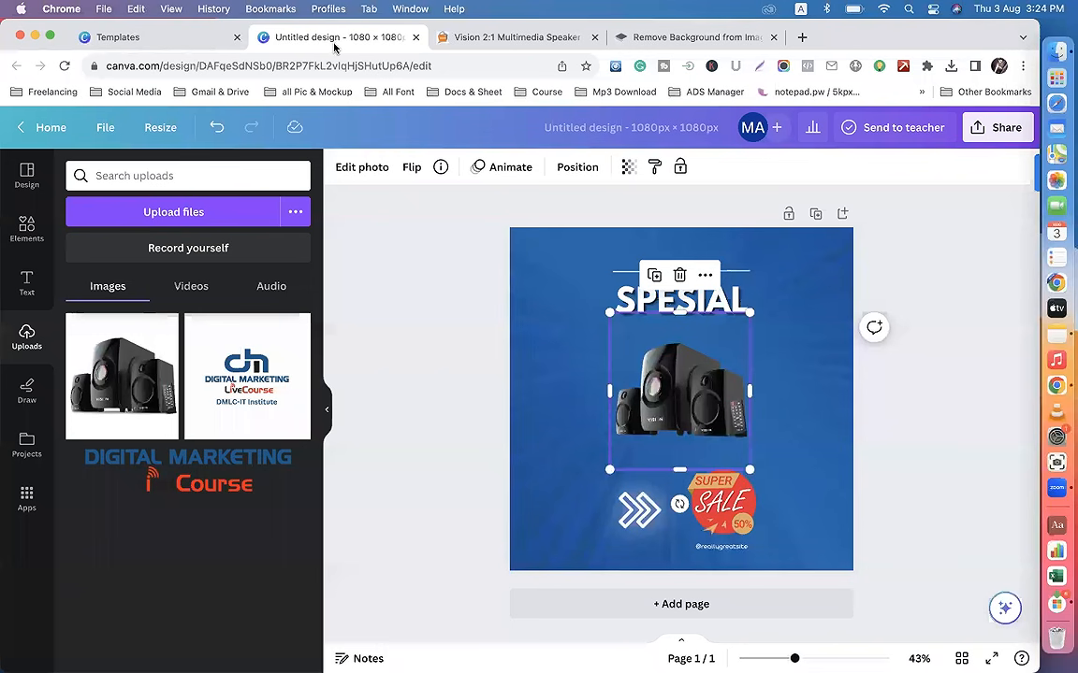
Step: Enlarge the Super Sale badge slightly below the speakers, leaving its crop unchanged
{"action": "double_click", "coordinate": [744, 529]}
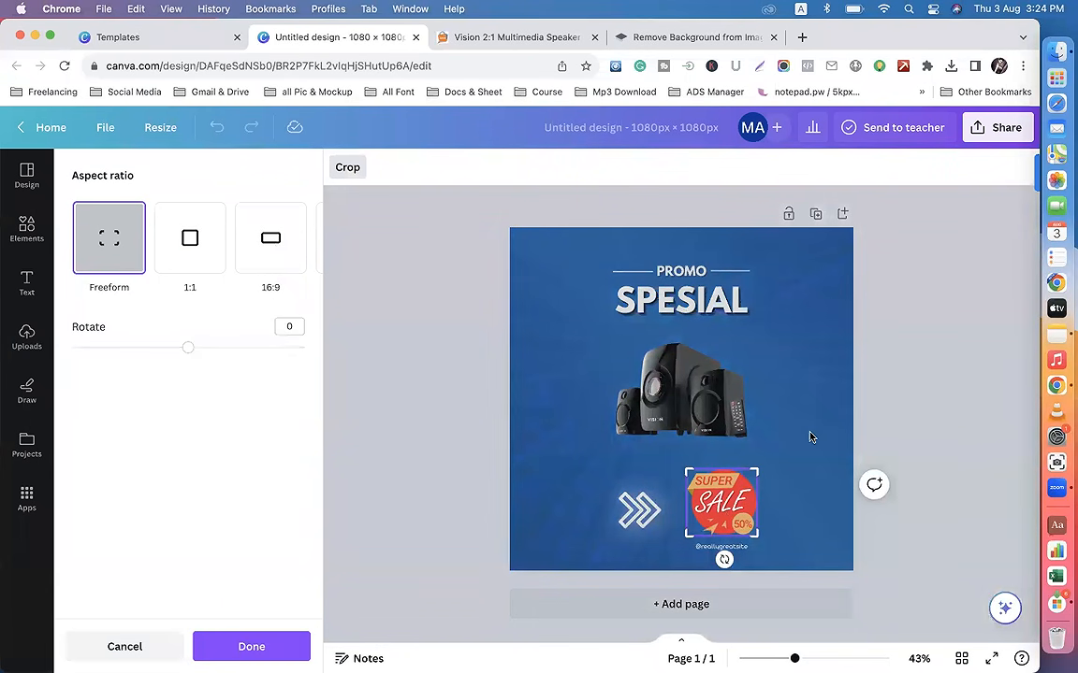
{"action": "left_click", "coordinate": [895, 397]}
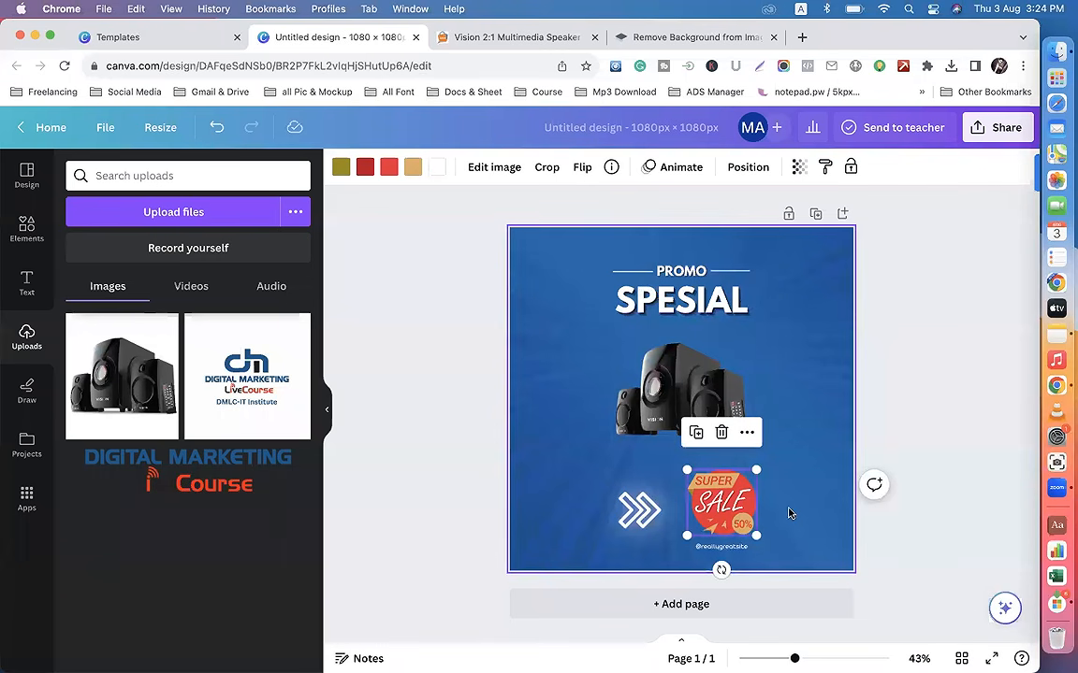
{"action": "left_click_drag", "start_coordinate": [756, 536], "coordinate": [734, 513]}
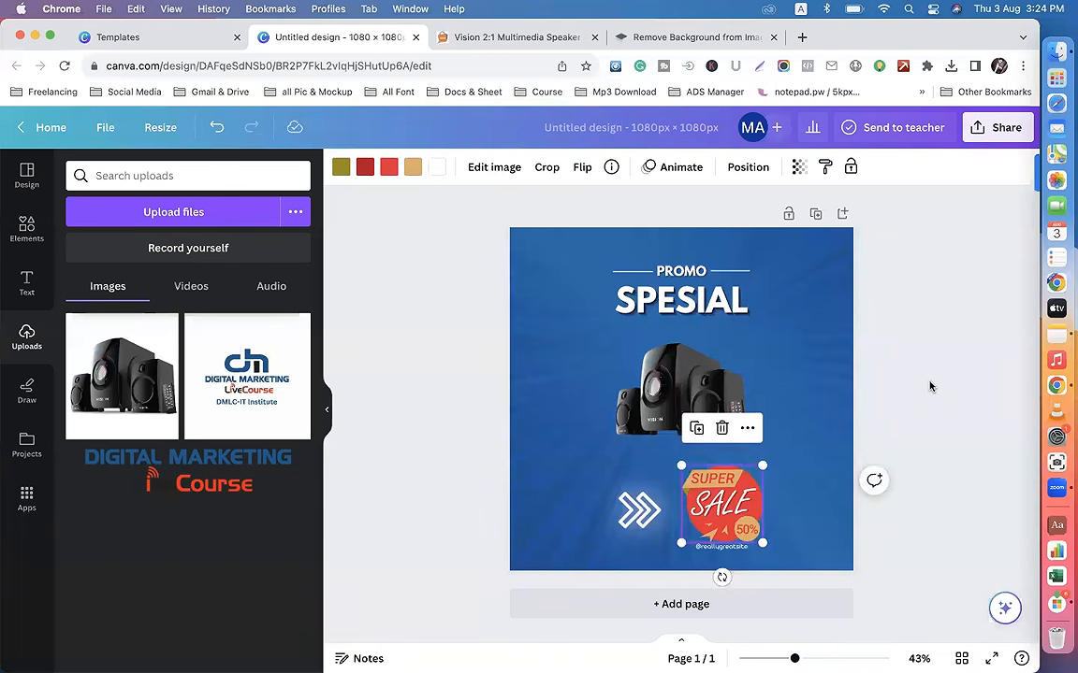
{"action": "left_click", "coordinate": [916, 384]}
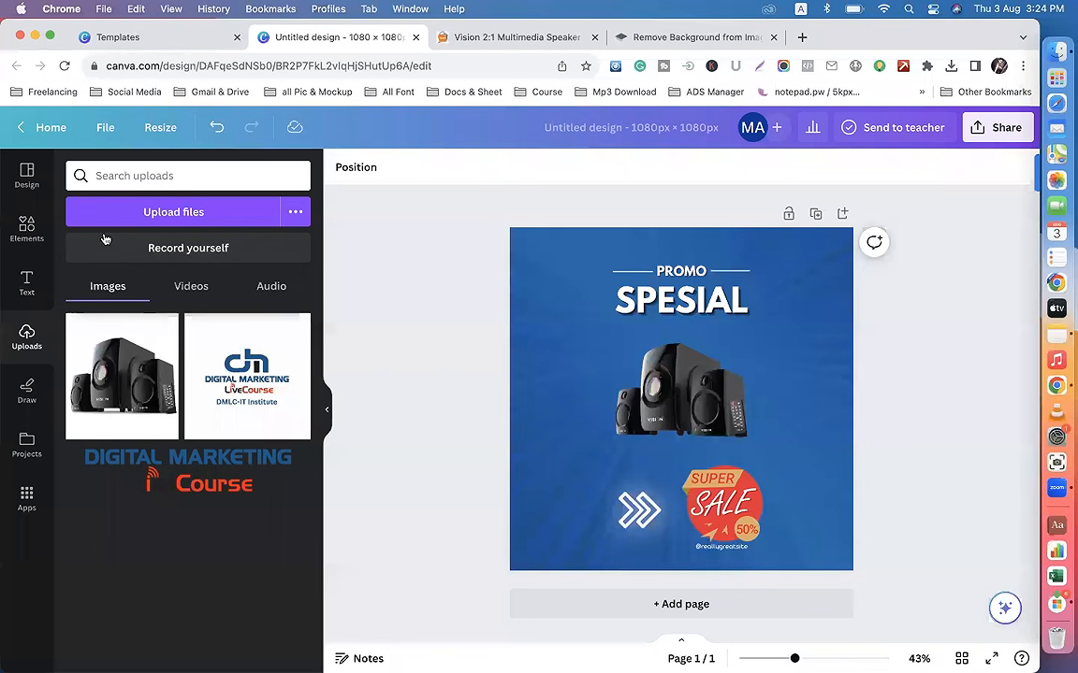
Step: Add a heading reading "12% OFF" and move it to the upper left of the speakers, at the page's left edge
{"action": "left_click", "coordinate": [26, 282]}
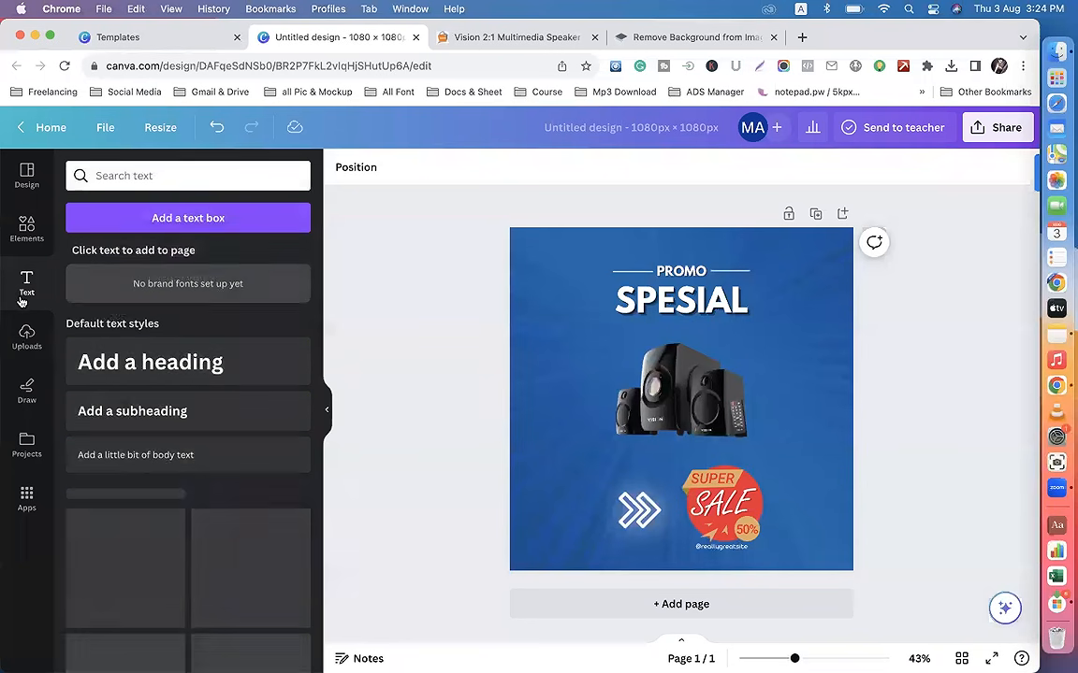
{"action": "left_click", "coordinate": [150, 361]}
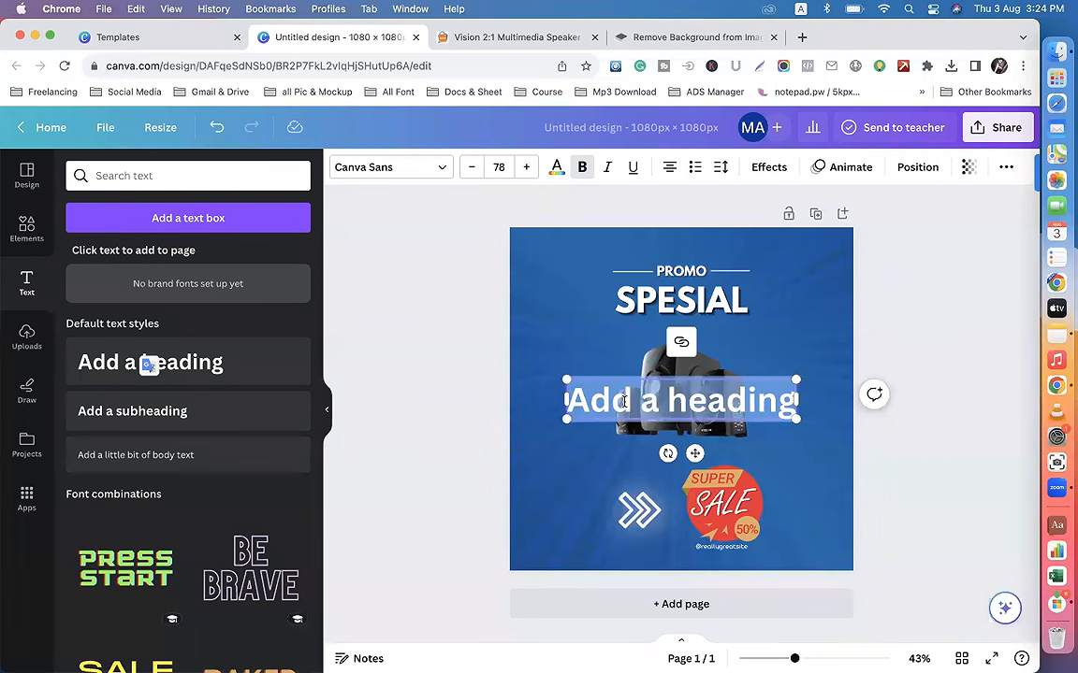
{"action": "type", "text": "12% P"}
{"action": "key", "text": "BackSpace"}
{"action": "type", "text": "OFF"}
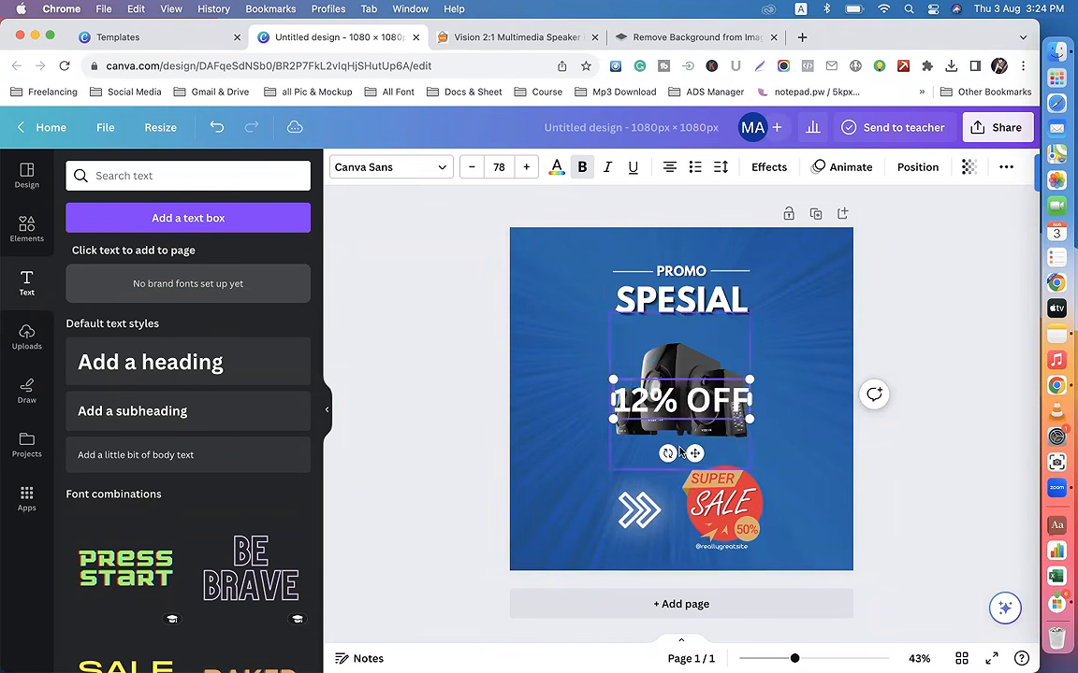
{"action": "left_click_drag", "start_coordinate": [682, 452], "coordinate": [587, 390]}
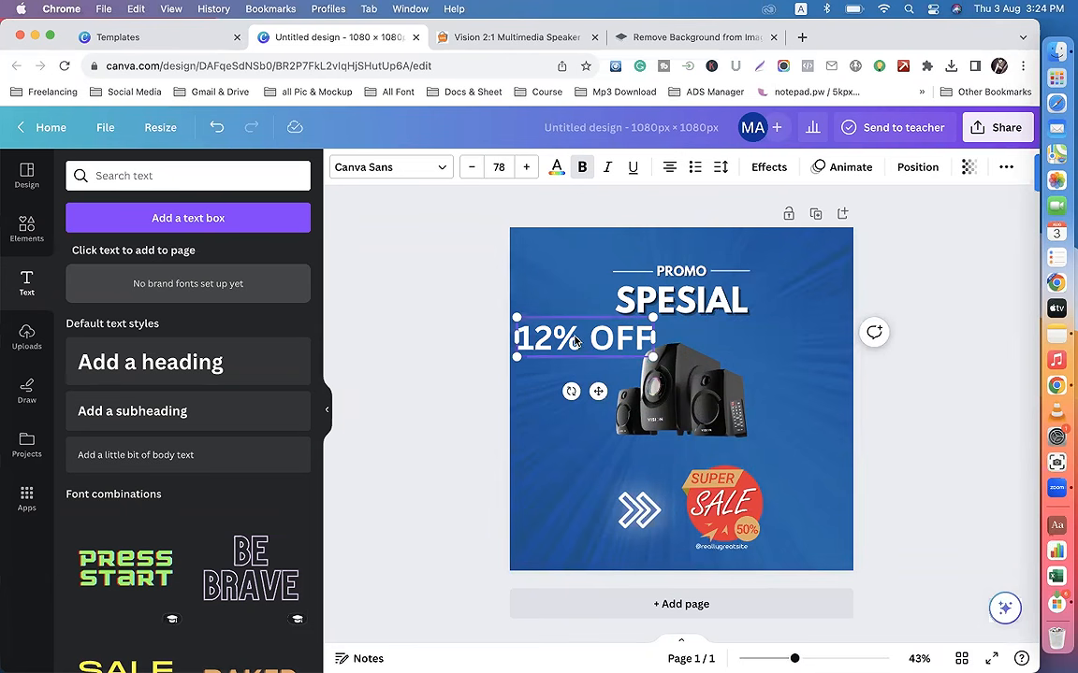
{"action": "mouse_move", "coordinate": [598, 391]}
{"action": "left_mouse_down"}
{"action": "mouse_move", "coordinate": [593, 417]}
{"action": "mouse_move", "coordinate": [589, 385]}
{"action": "left_mouse_up"}
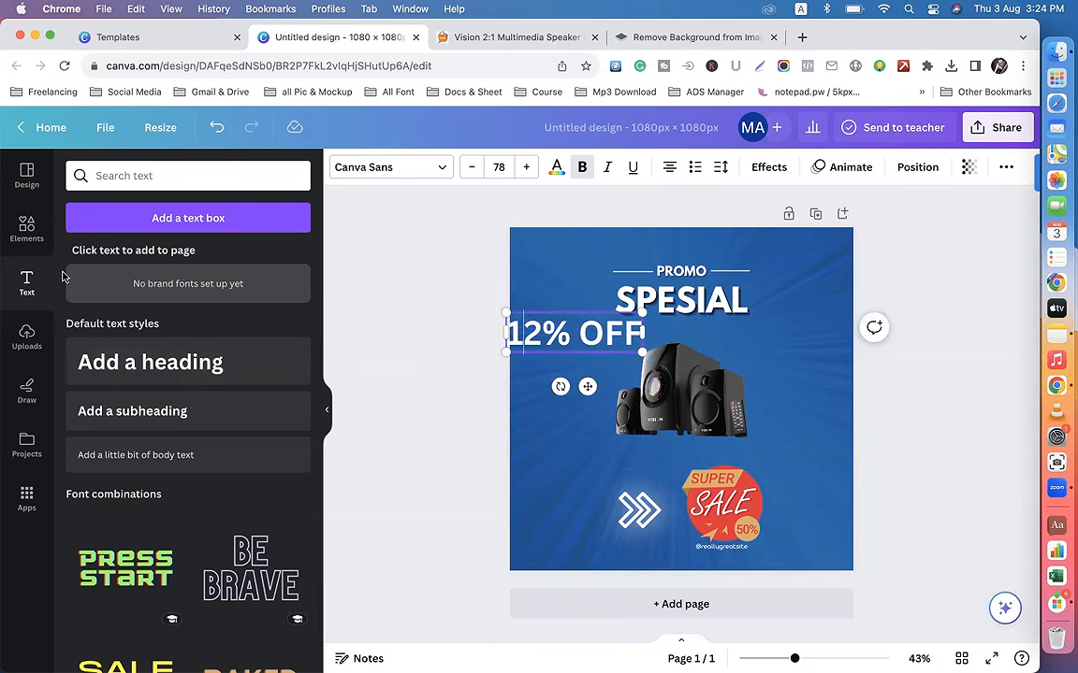
Step: Browse the templates similar to Blue modern Product Sale Instagram Post and return to the "Blue" template results
{"action": "left_click", "coordinate": [26, 174]}
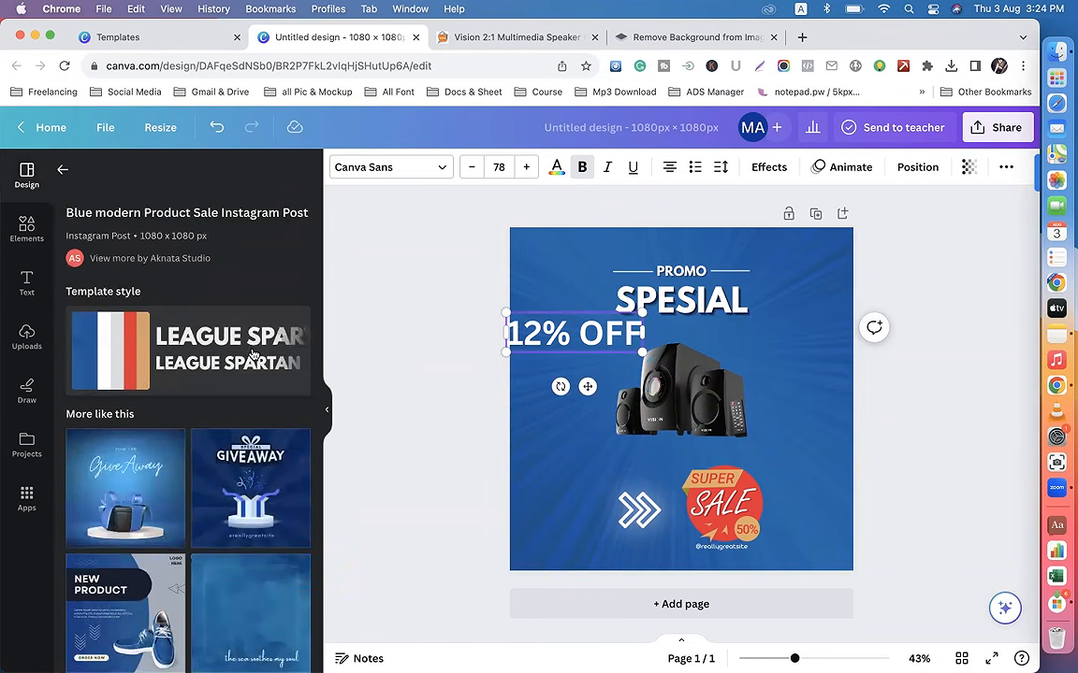
{"action": "scroll", "coordinate": [222, 482], "scroll_direction": "down", "scroll_amount": 5}
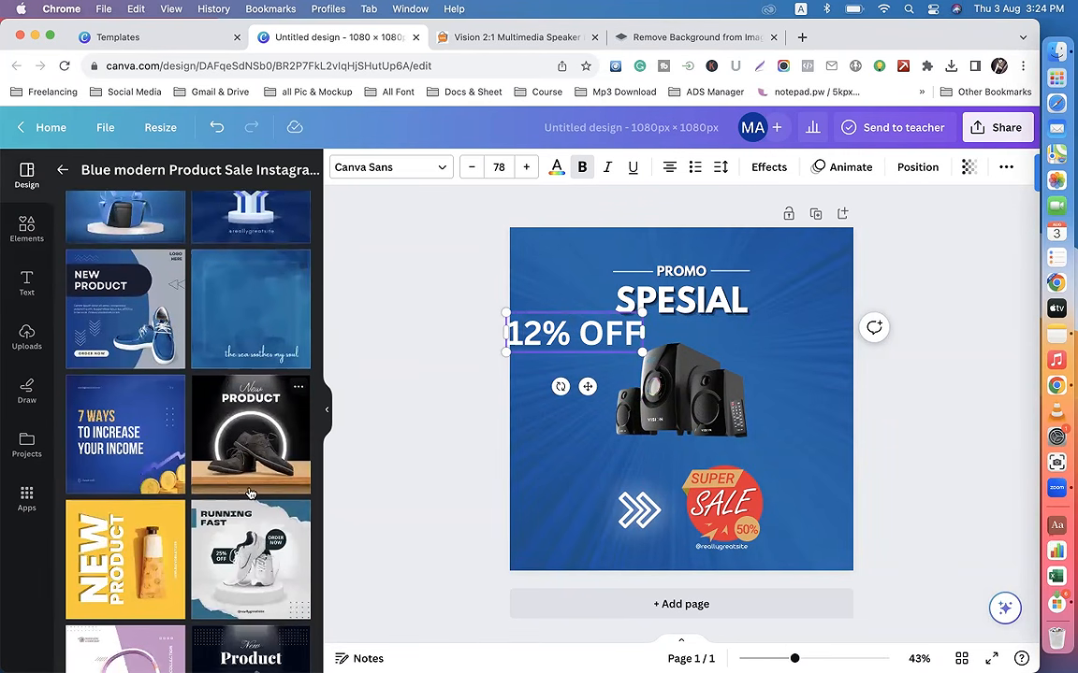
{"action": "scroll", "coordinate": [217, 374], "scroll_direction": "down", "scroll_amount": 3}
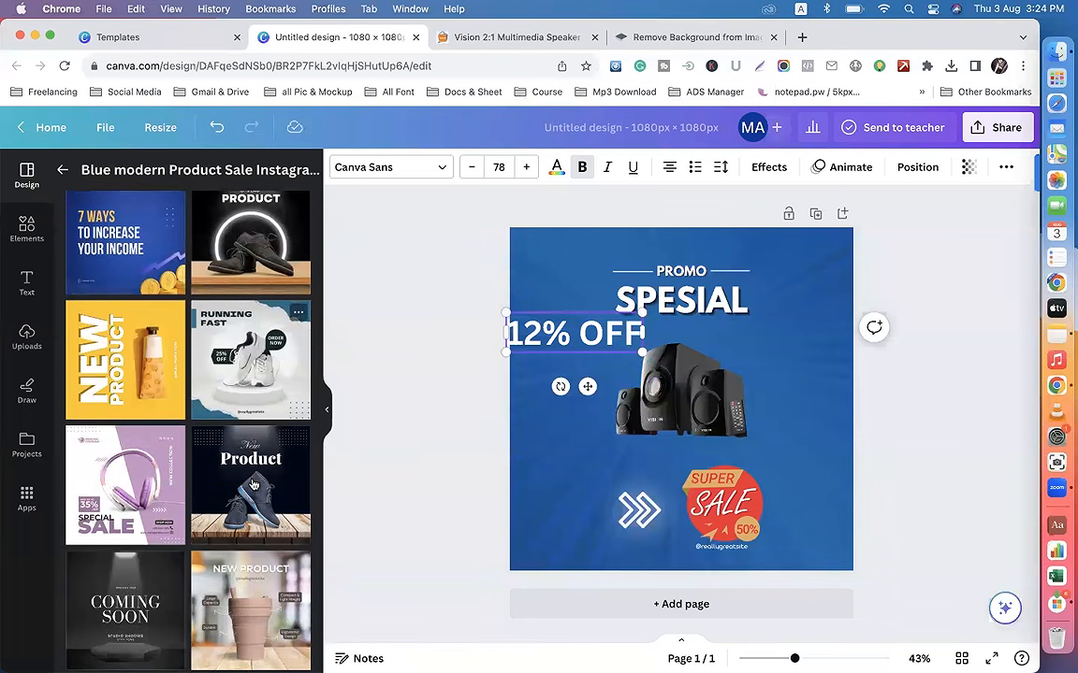
{"action": "scroll", "coordinate": [152, 309], "scroll_direction": "down", "scroll_amount": 4}
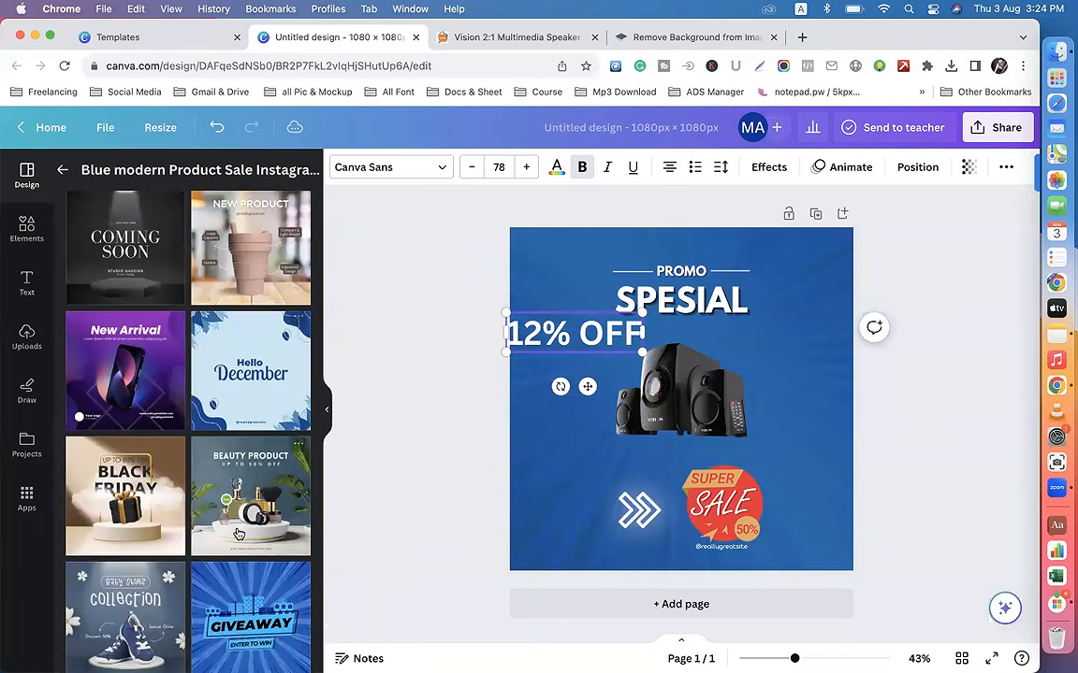
{"action": "scroll", "coordinate": [222, 458], "scroll_direction": "down", "scroll_amount": 3}
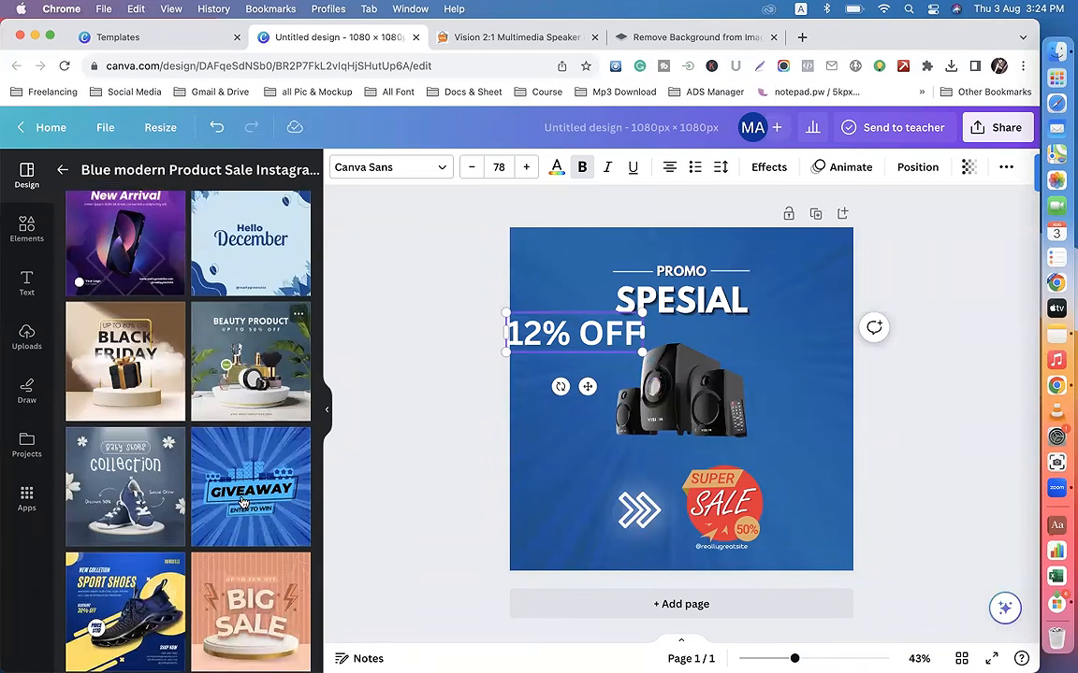
{"action": "scroll", "coordinate": [206, 468], "scroll_direction": "down", "scroll_amount": 5}
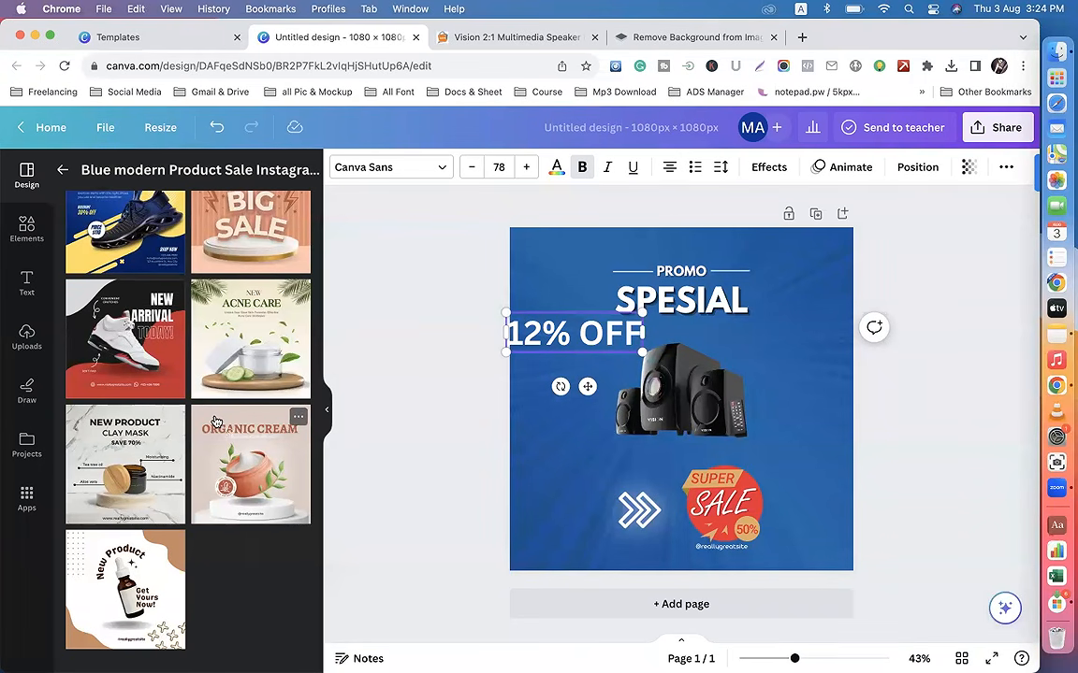
{"action": "scroll", "coordinate": [216, 424], "scroll_direction": "up", "scroll_amount": 10}
{"action": "left_click", "coordinate": [62, 174]}
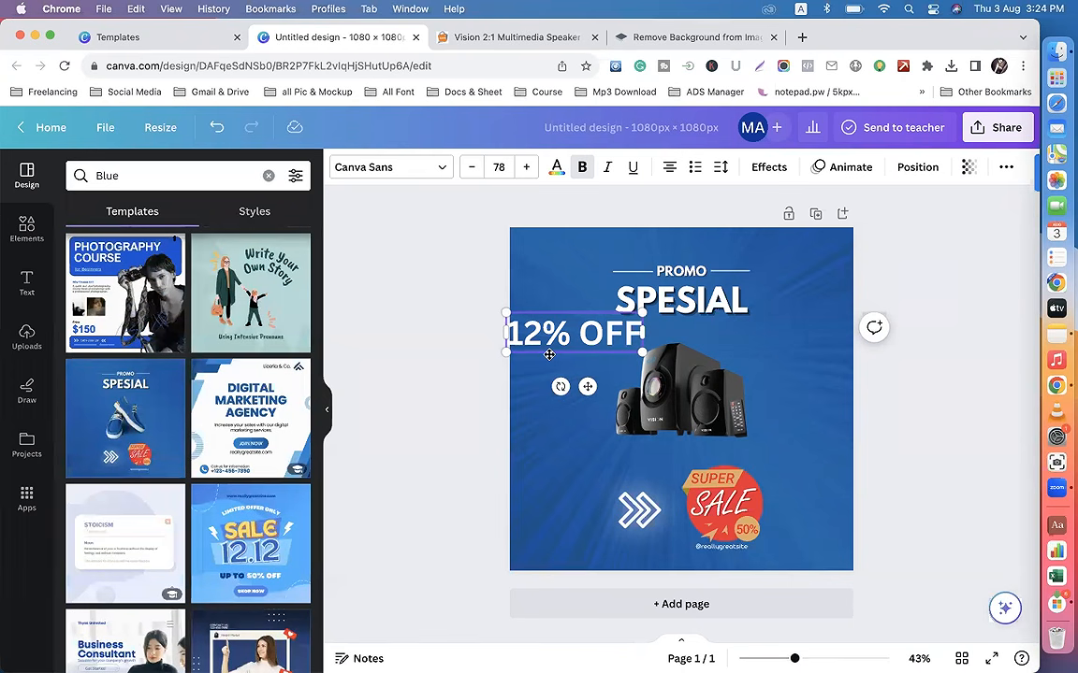
{"action": "key", "text": "Delete"}
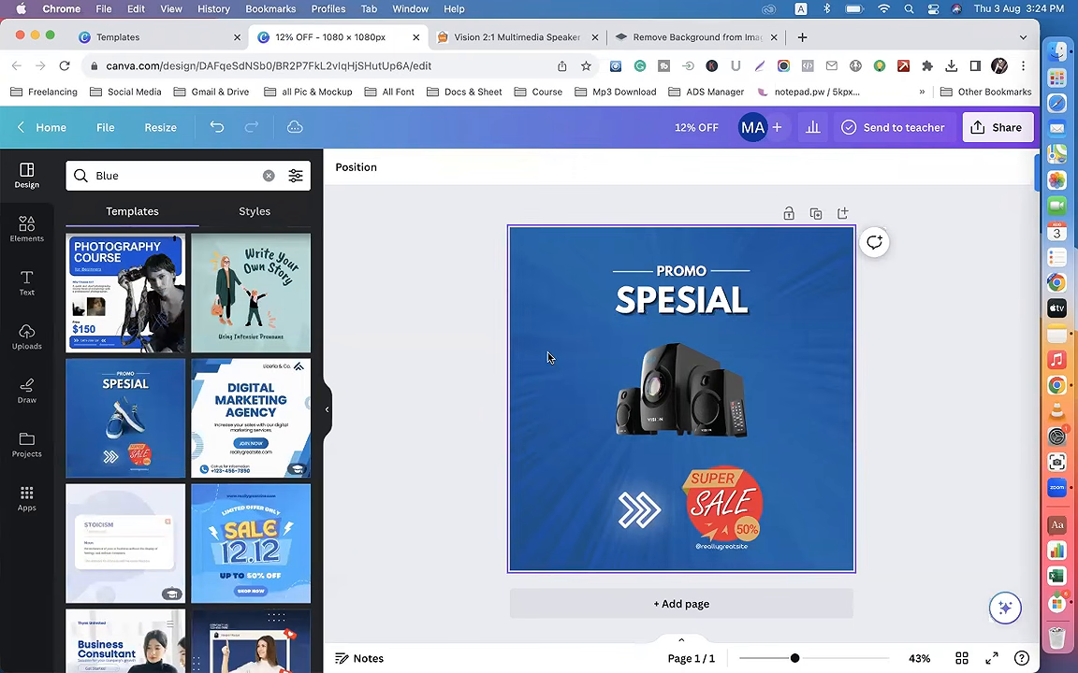
{"action": "left_click", "coordinate": [736, 552]}
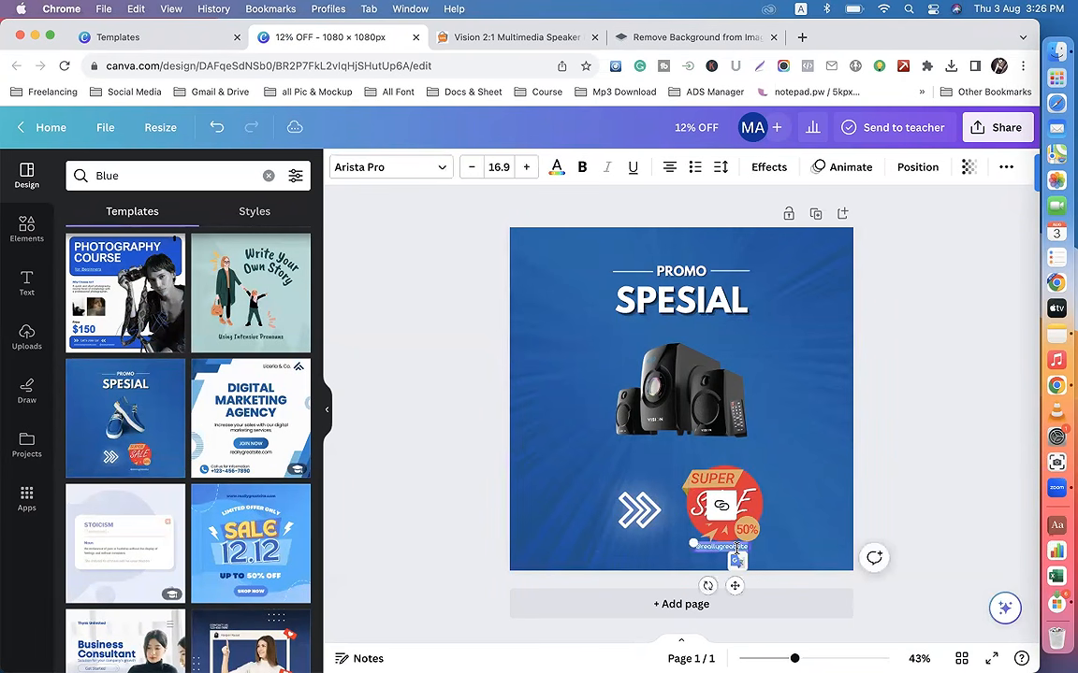
{"action": "type", "text": "oiya"}
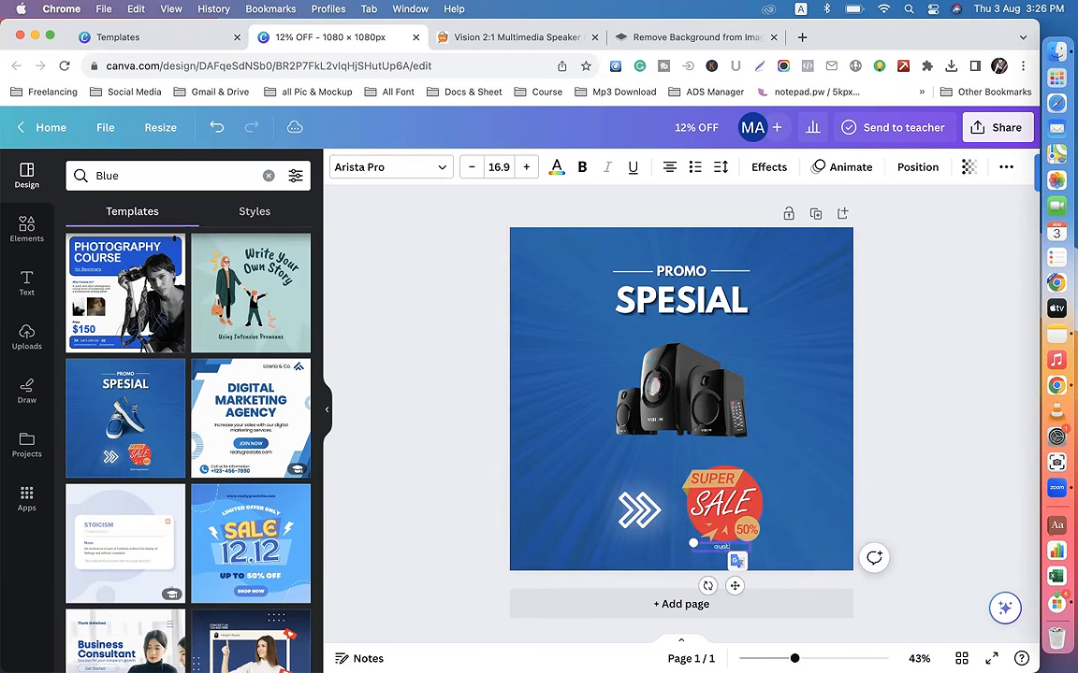
{"action": "type", "text": "onlineshopbd.com"}
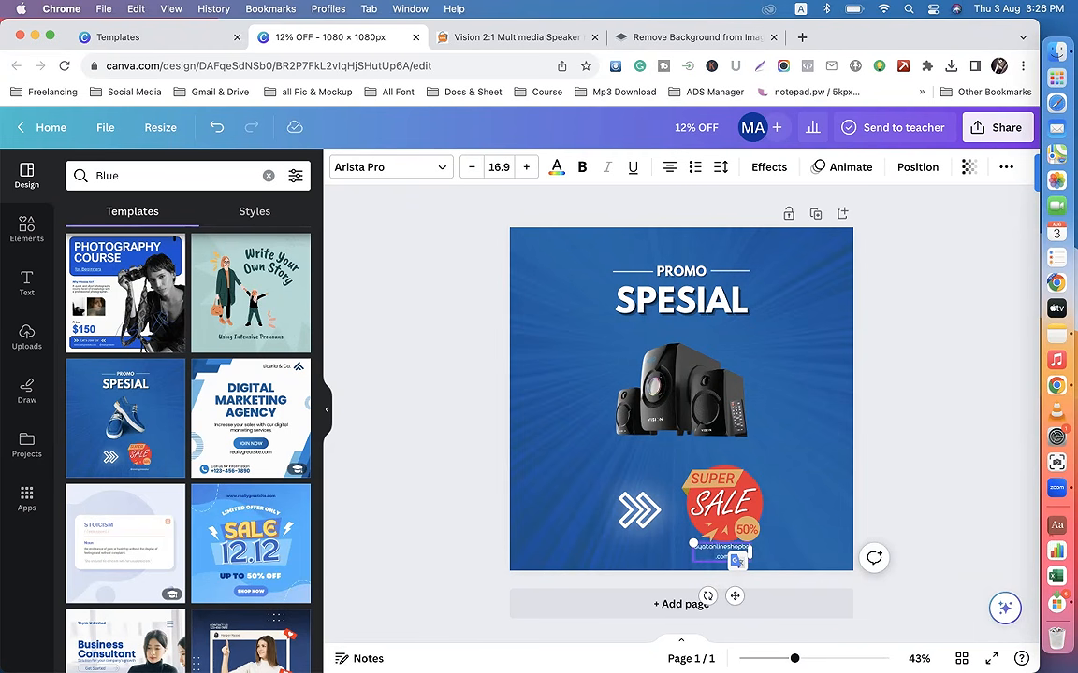
{"action": "type", "text": "www."}
{"action": "left_click_drag", "start_coordinate": [751, 553], "coordinate": [801, 552]}
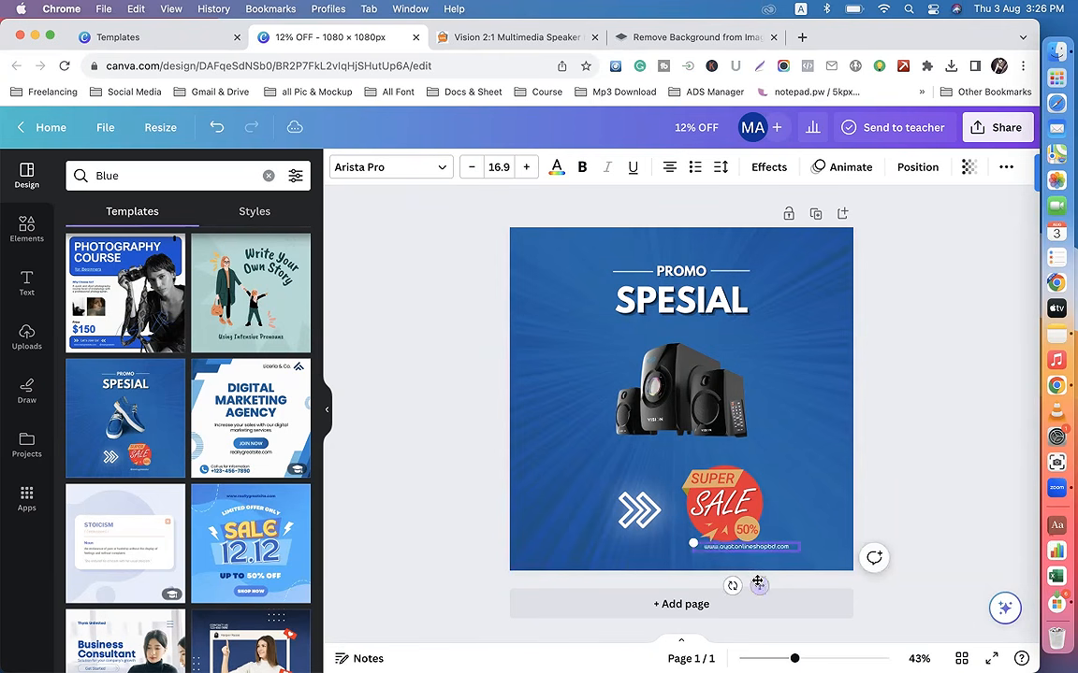
{"action": "left_click_drag", "start_coordinate": [758, 585], "coordinate": [752, 587]}
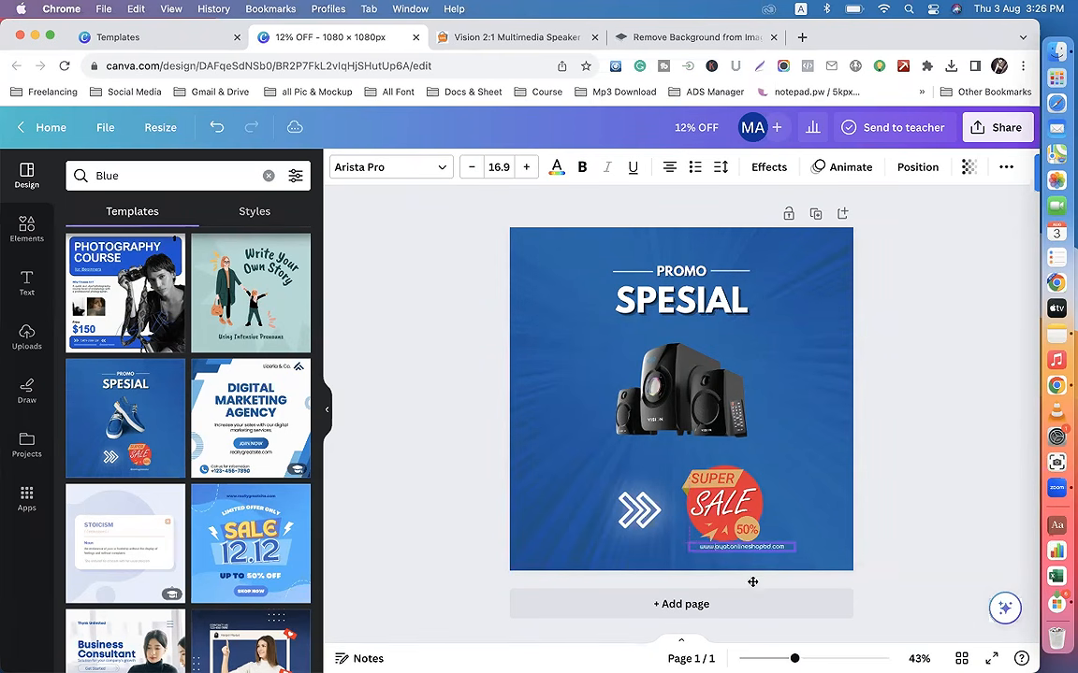
{"action": "left_click", "coordinate": [891, 412]}
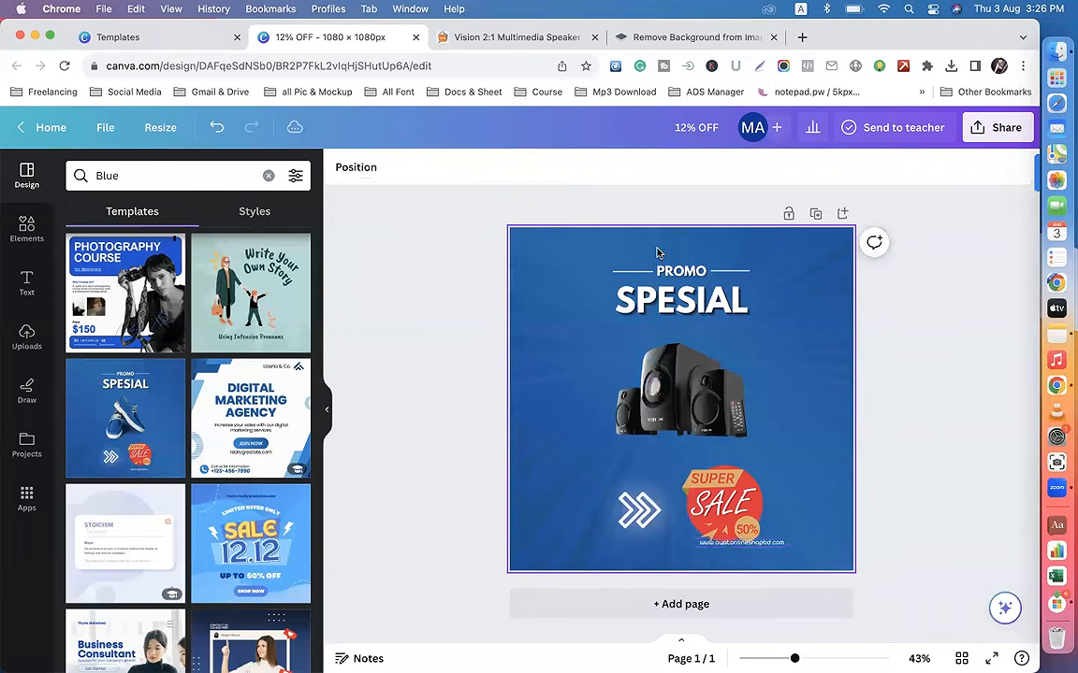
Step: Extend the heading below PROMO to read "SPESIAL OFFER" on one line and centre it above the speakers
{"action": "double_click", "coordinate": [703, 272]}
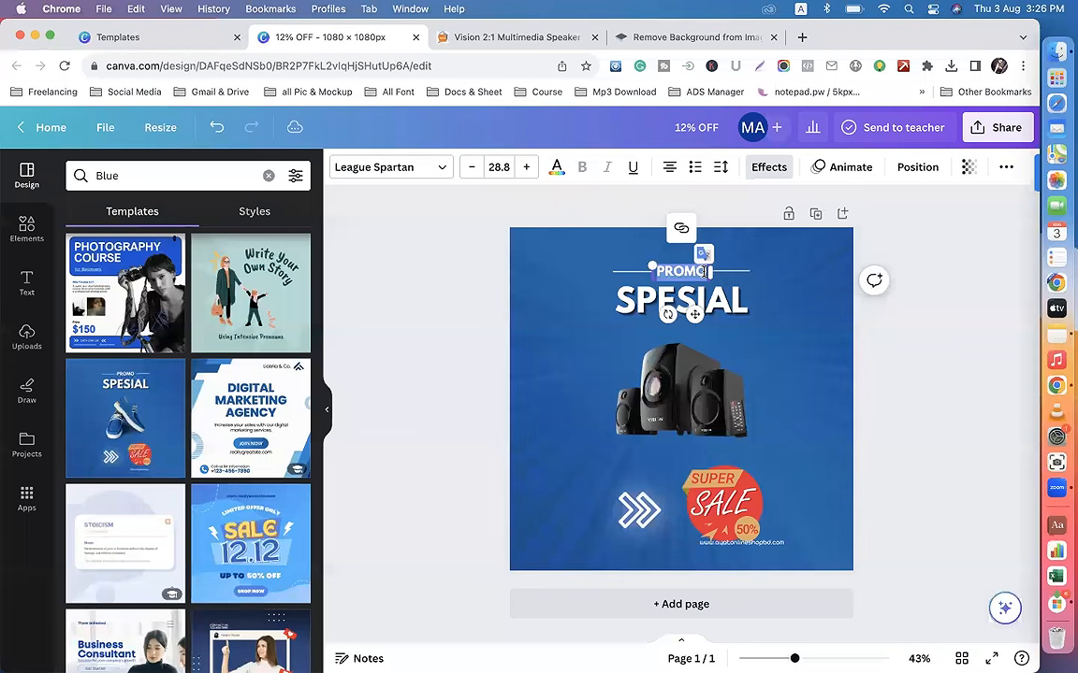
{"action": "double_click", "coordinate": [740, 300]}
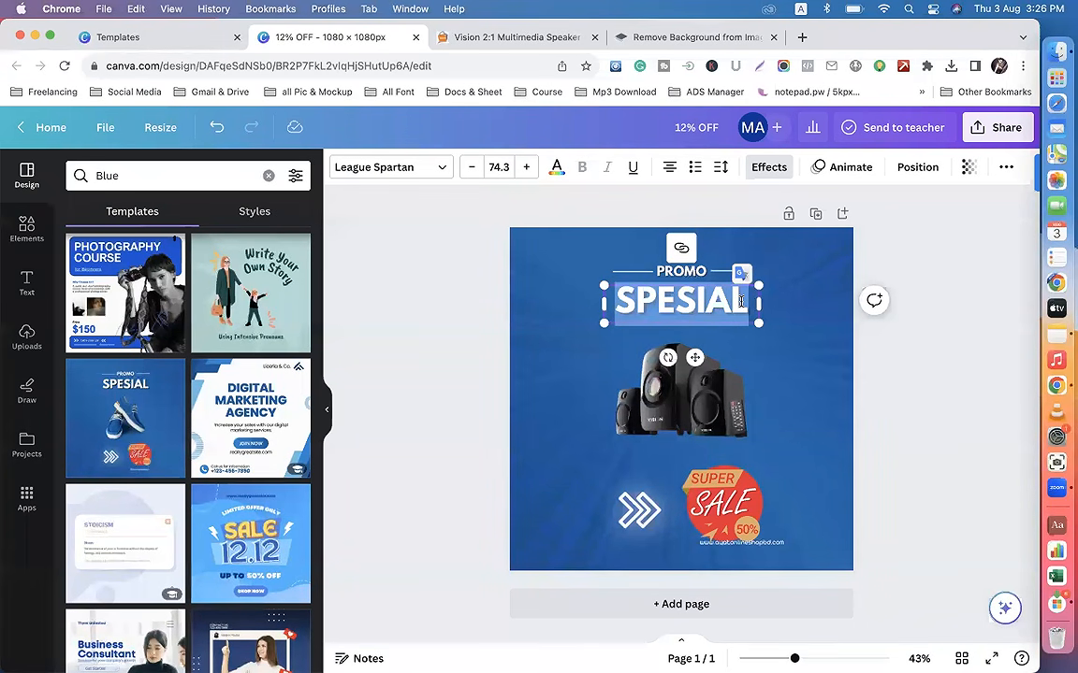
{"action": "left_click", "coordinate": [741, 301]}
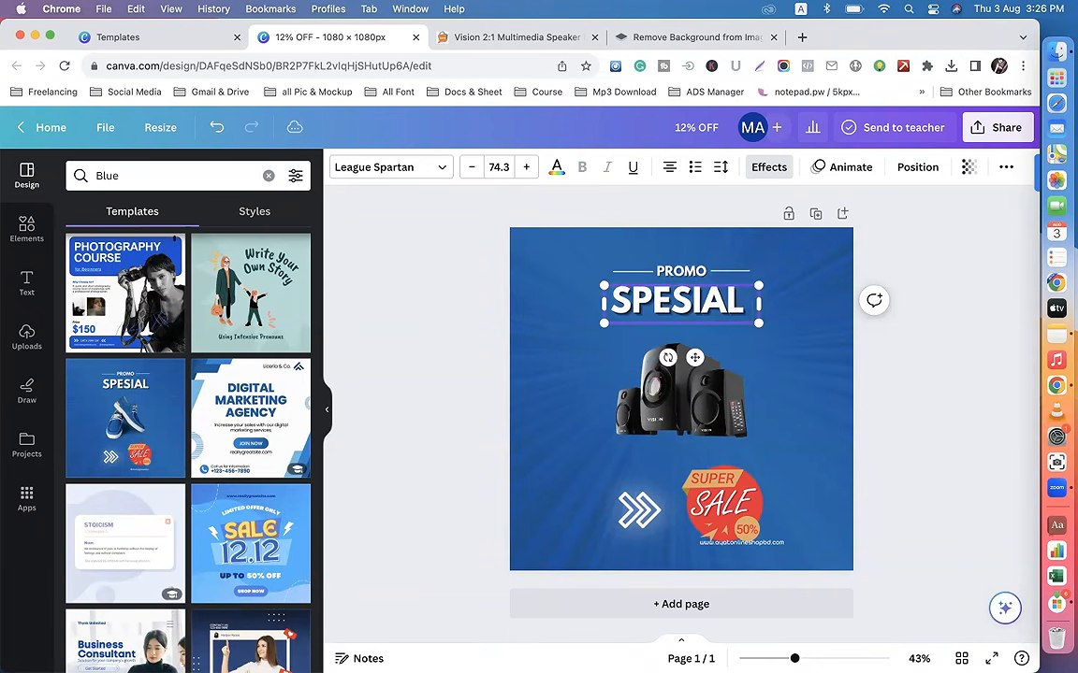
{"action": "key", "text": "Return"}
{"action": "type", "text": "OFFER"}
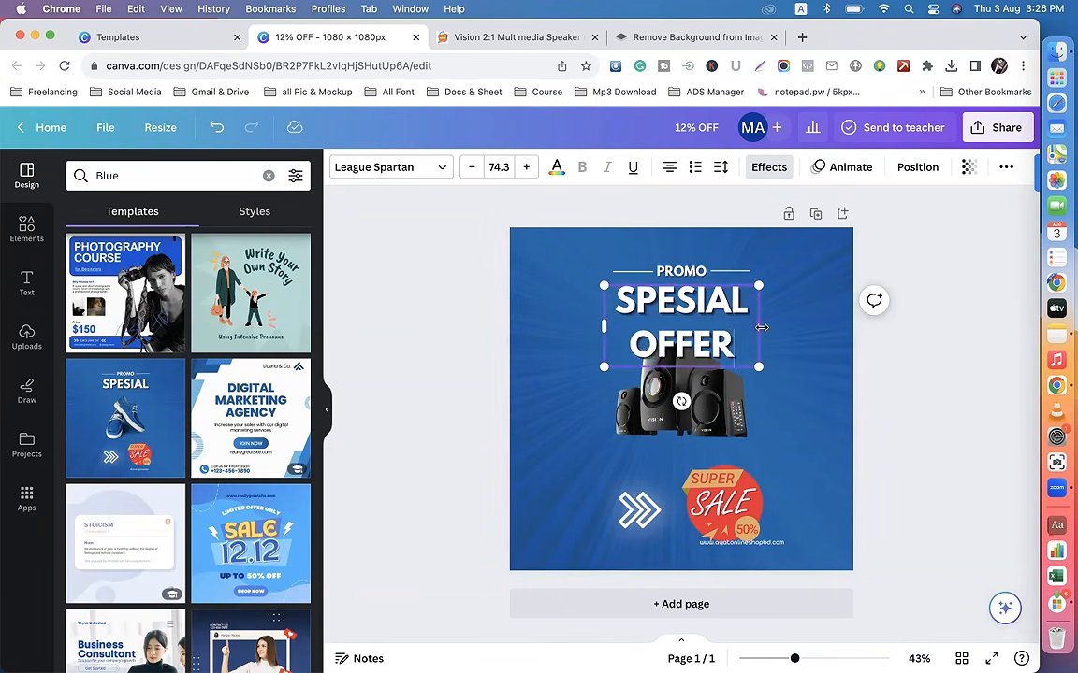
{"action": "left_click_drag", "start_coordinate": [767, 331], "coordinate": [854, 327]}
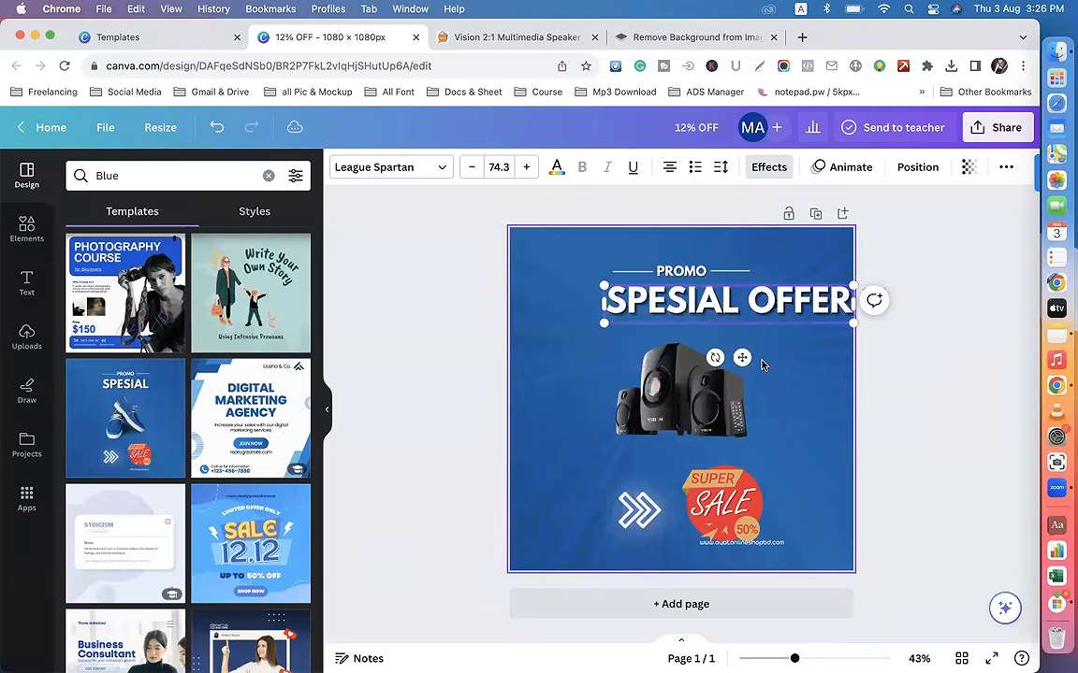
{"action": "left_click_drag", "start_coordinate": [745, 356], "coordinate": [709, 359]}
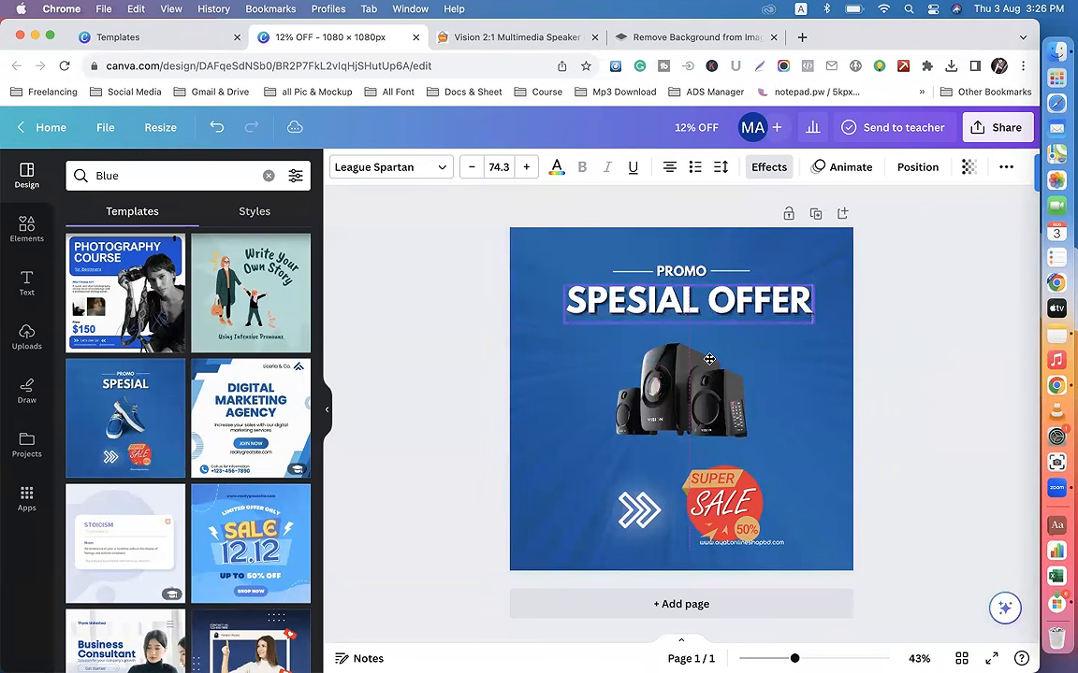
{"action": "left_click", "coordinate": [916, 482]}
Step: Move the website address slightly down so that it sits clear of the Super Sale badge
{"action": "left_click", "coordinate": [777, 547]}
{"action": "left_click_drag", "start_coordinate": [777, 546], "coordinate": [754, 589]}
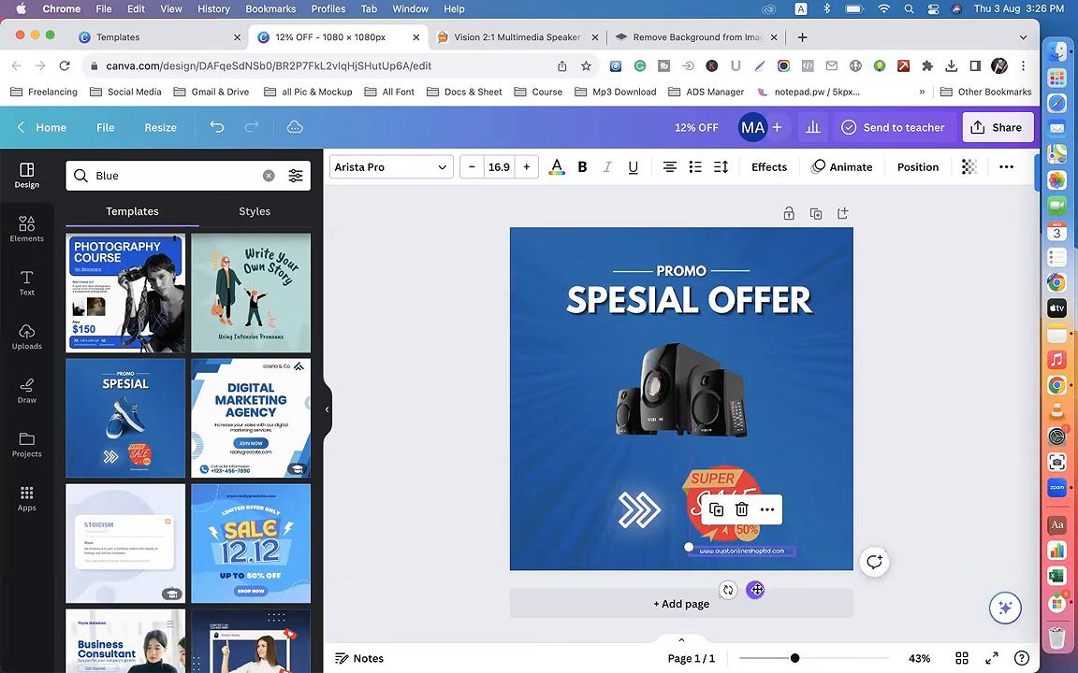
{"action": "left_click", "coordinate": [958, 423]}
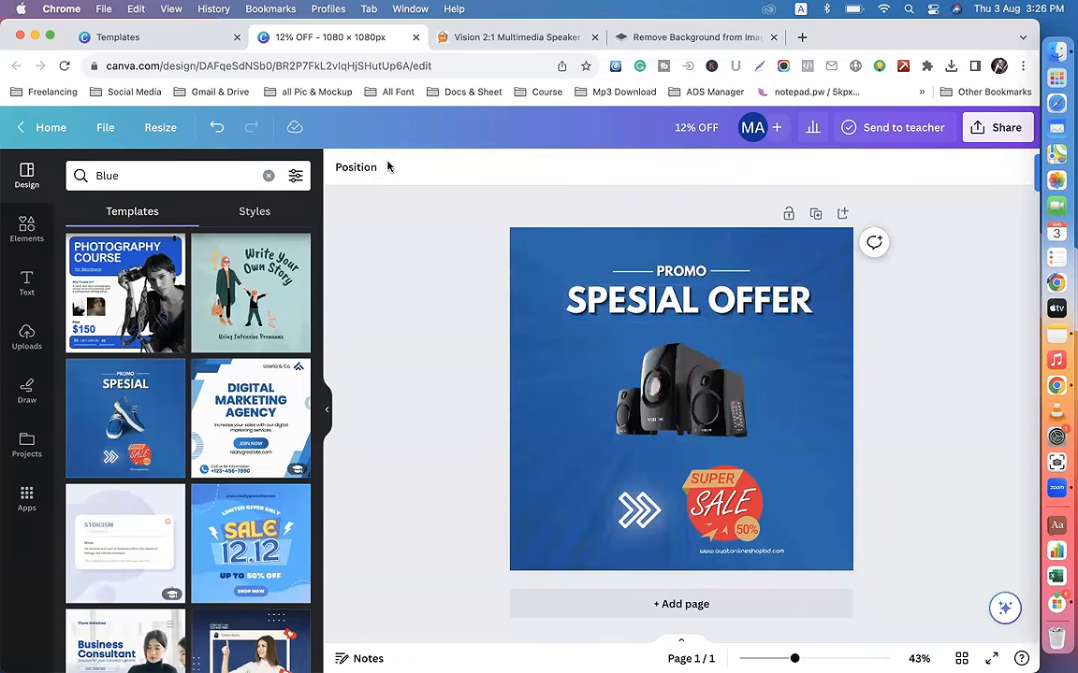
Step: Correct the heading's spelling so that it reads "SPECIAL OFFER"
{"action": "left_click", "coordinate": [689, 309]}
{"action": "left_click", "coordinate": [689, 302]}
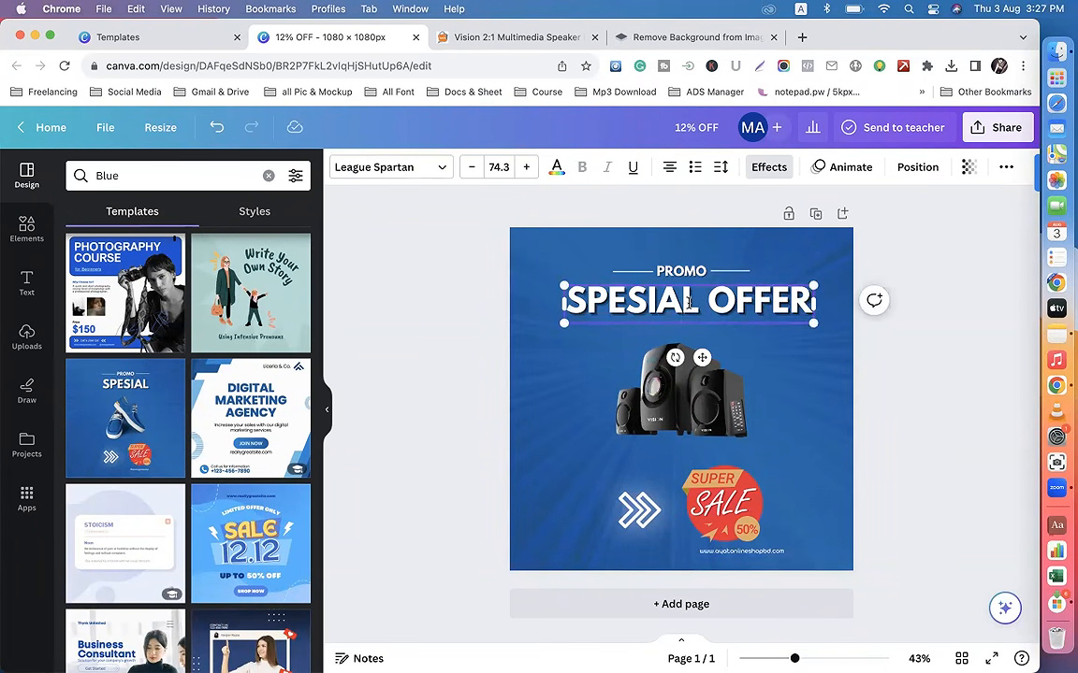
{"action": "key", "text": "BackSpace"}
{"action": "key", "text": "BackSpace"}
{"action": "key", "text": "BackSpace"}
{"action": "key", "text": "BackSpace"}
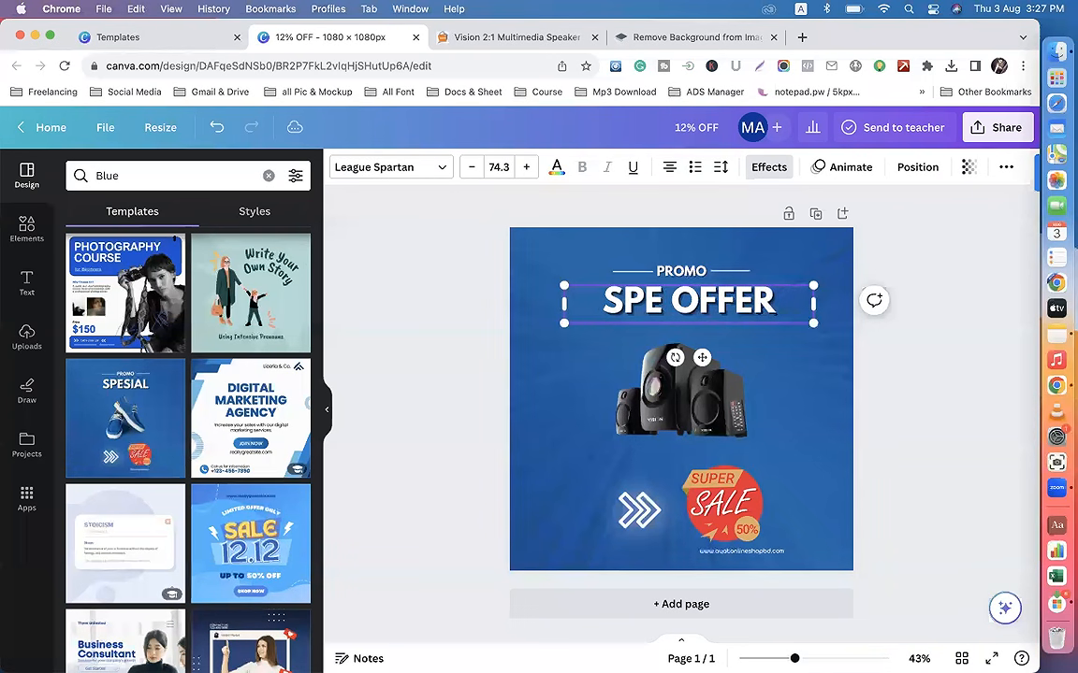
{"action": "type", "text": "CIAL"}
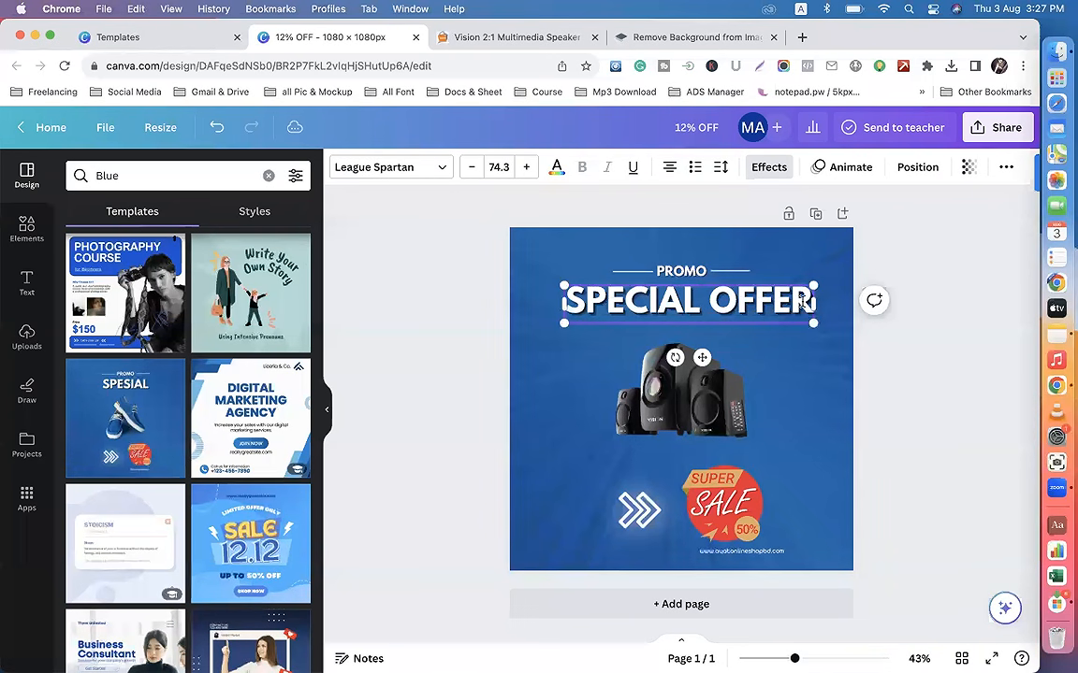
{"action": "left_click", "coordinate": [914, 442]}
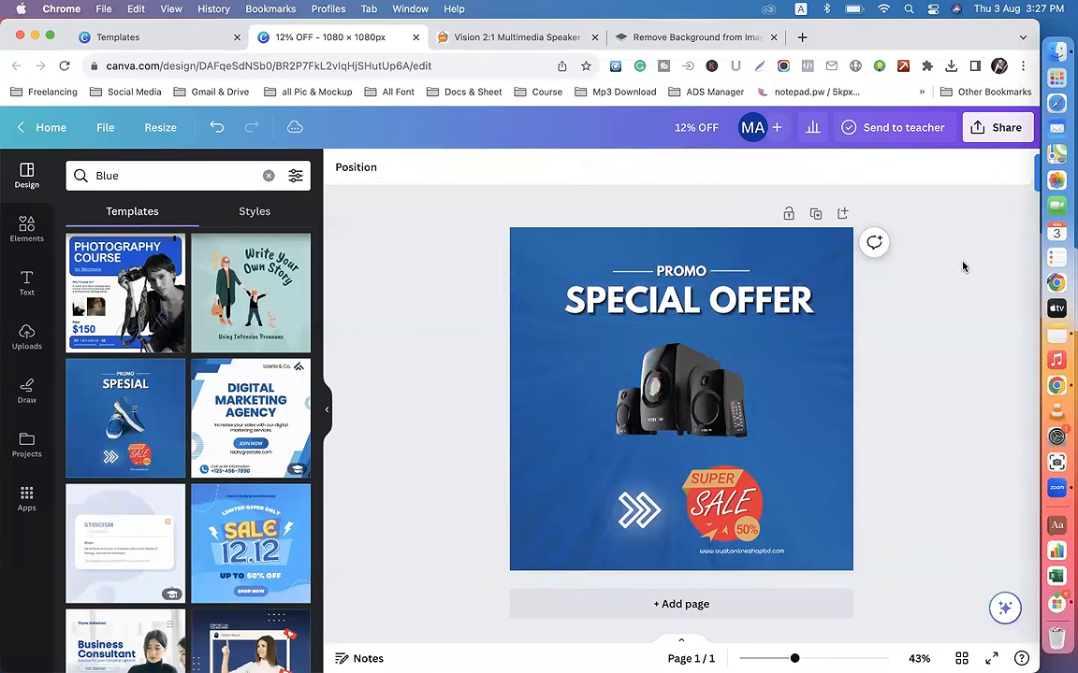
Step: Download the finished design as a PNG at 1,080 × 1,080 px and check it in the browser's recent downloads
{"action": "left_click", "coordinate": [988, 134]}
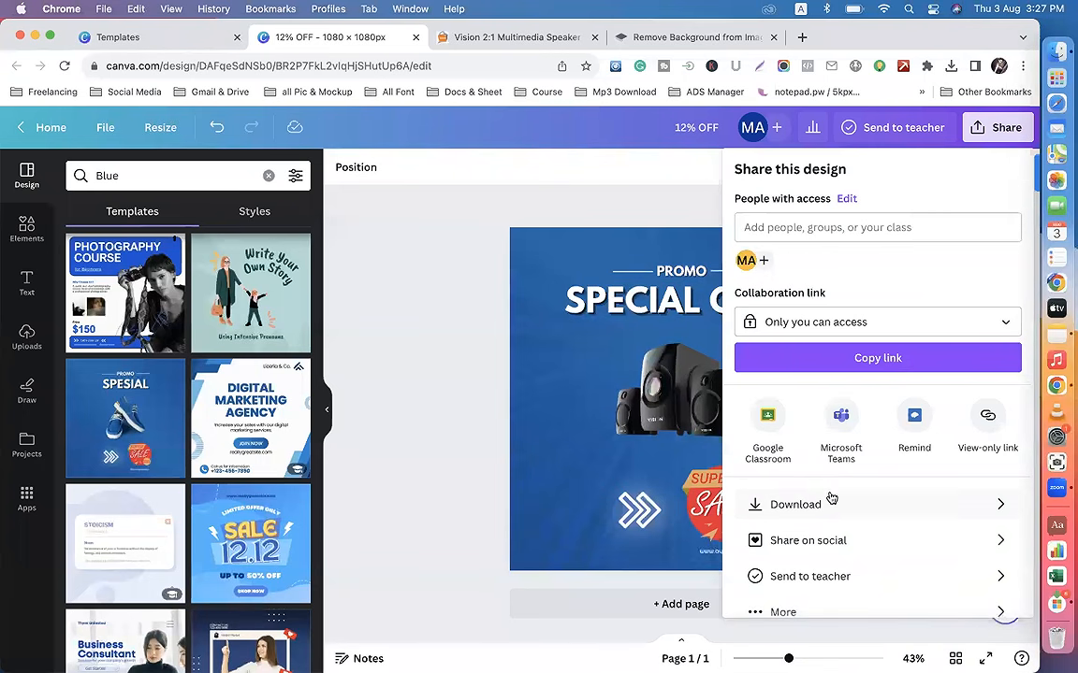
{"action": "left_click", "coordinate": [823, 505]}
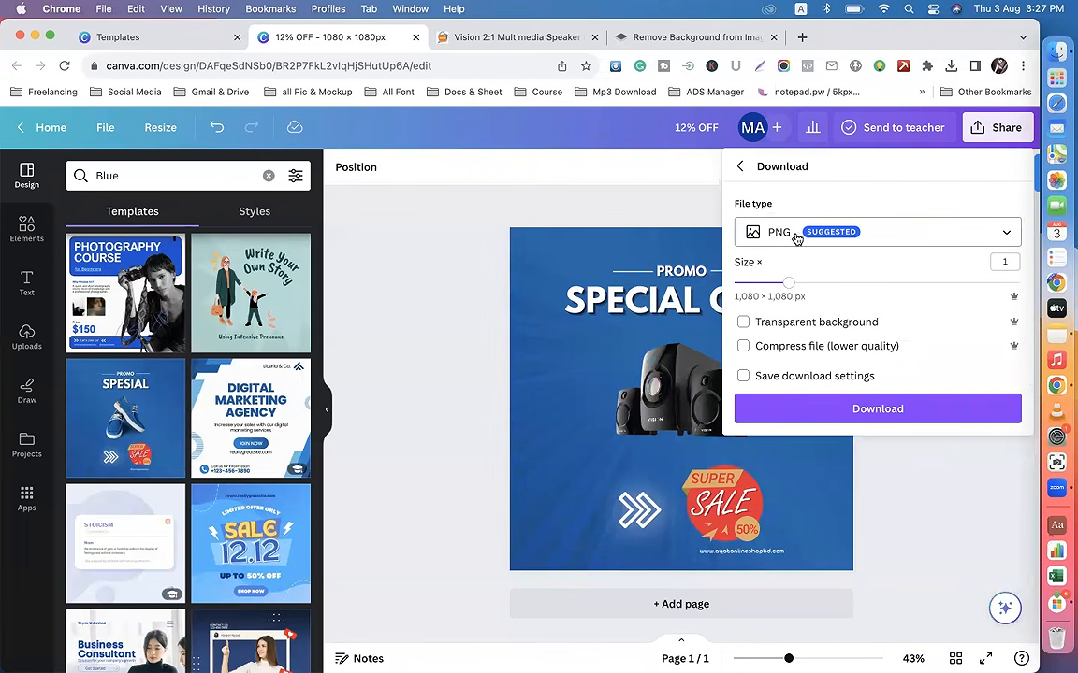
{"action": "left_click", "coordinate": [855, 410]}
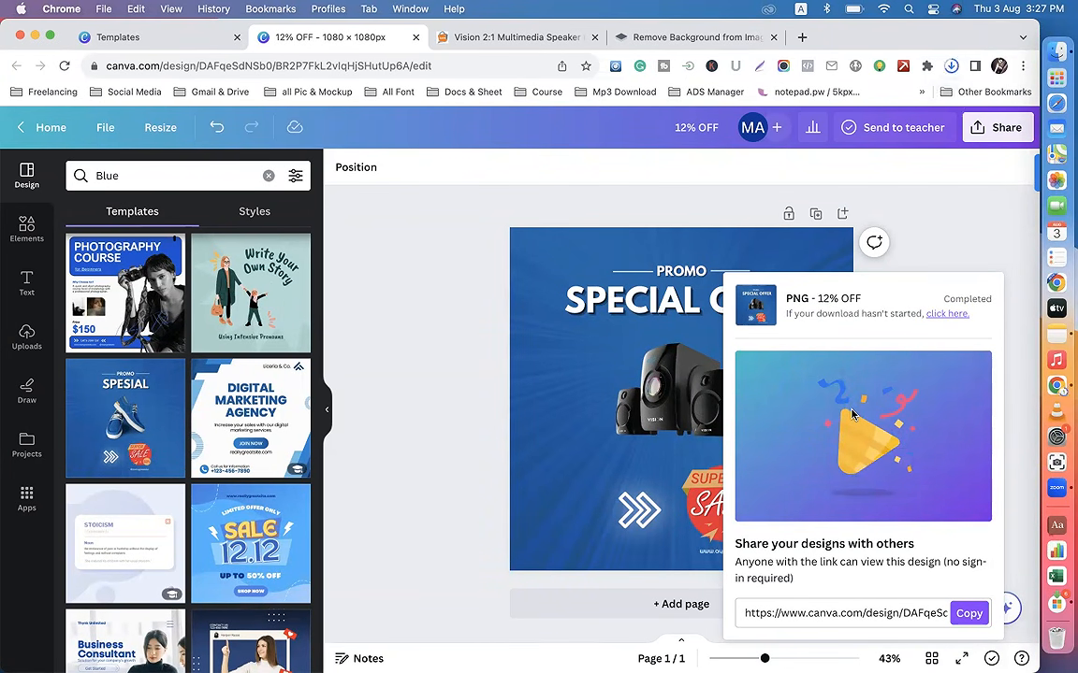
{"action": "left_click", "coordinate": [928, 234]}
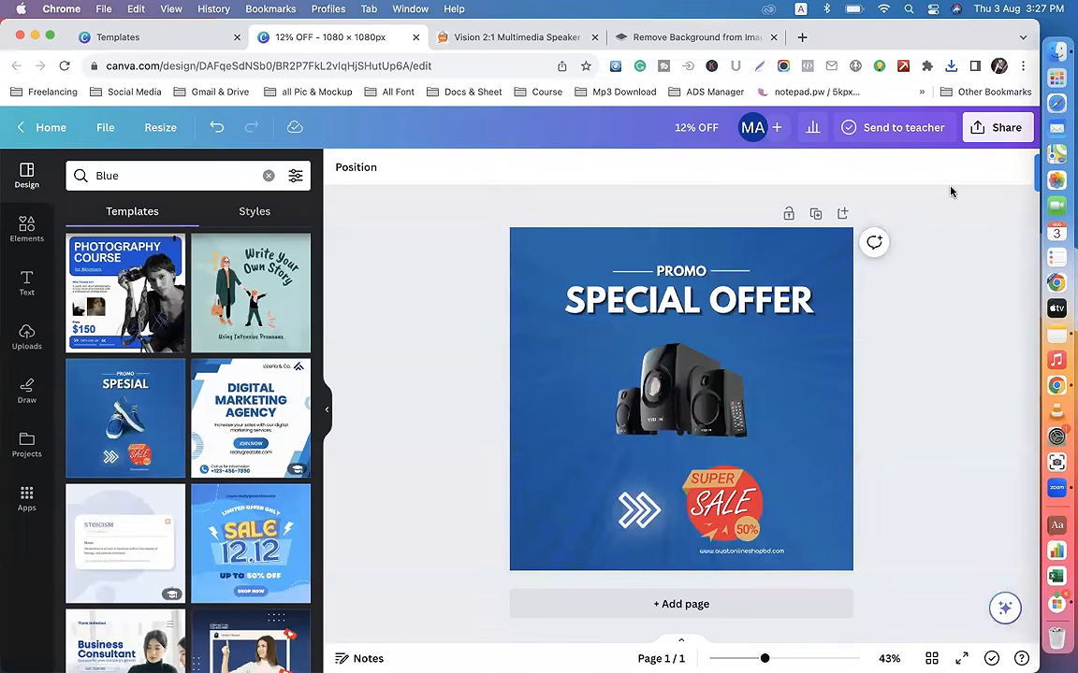
{"action": "left_click", "coordinate": [951, 66]}
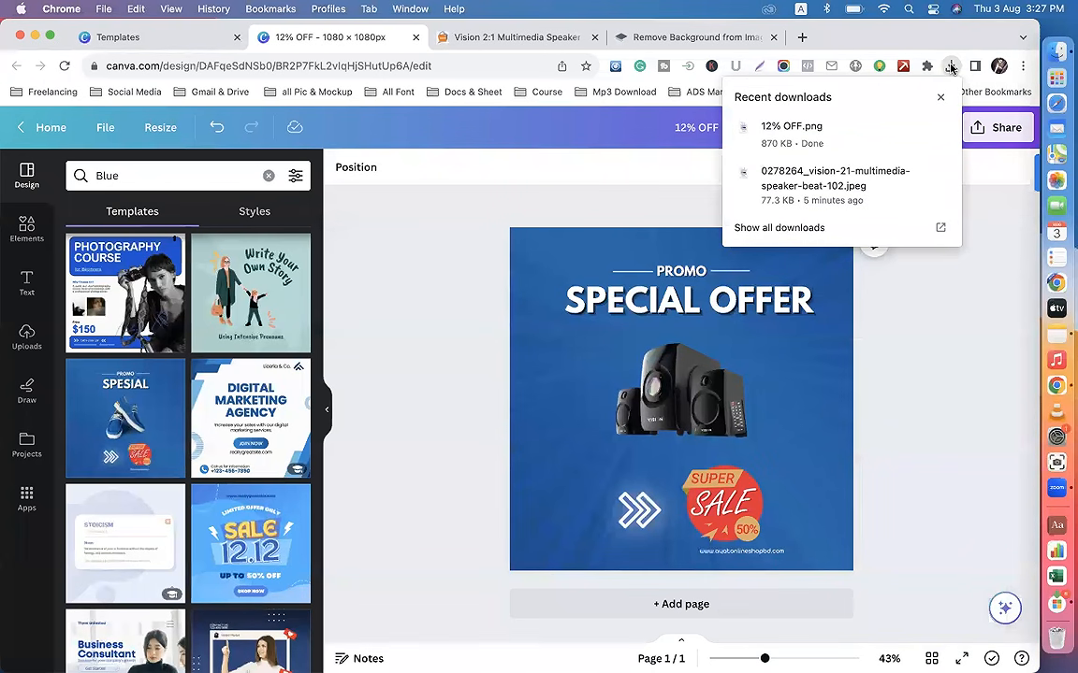
{"action": "left_click", "coordinate": [941, 352]}
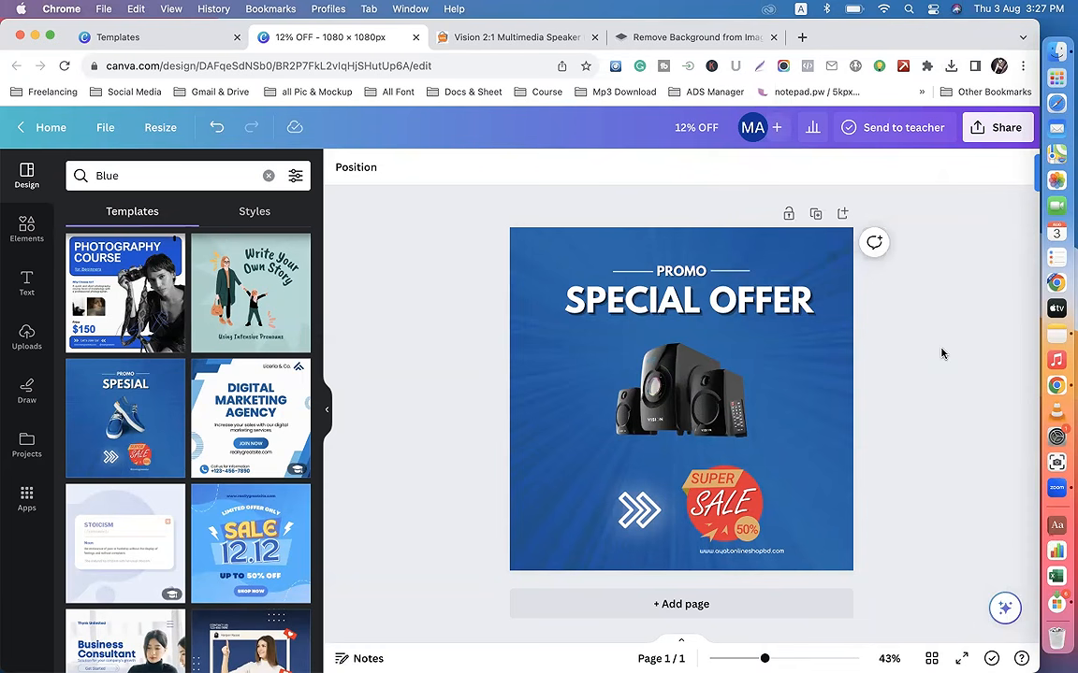
Step: Switch to the browser profile holding the Ayat Shop Online Facebook page, show that page and close the Canva home page there
{"action": "left_click", "coordinate": [999, 65]}
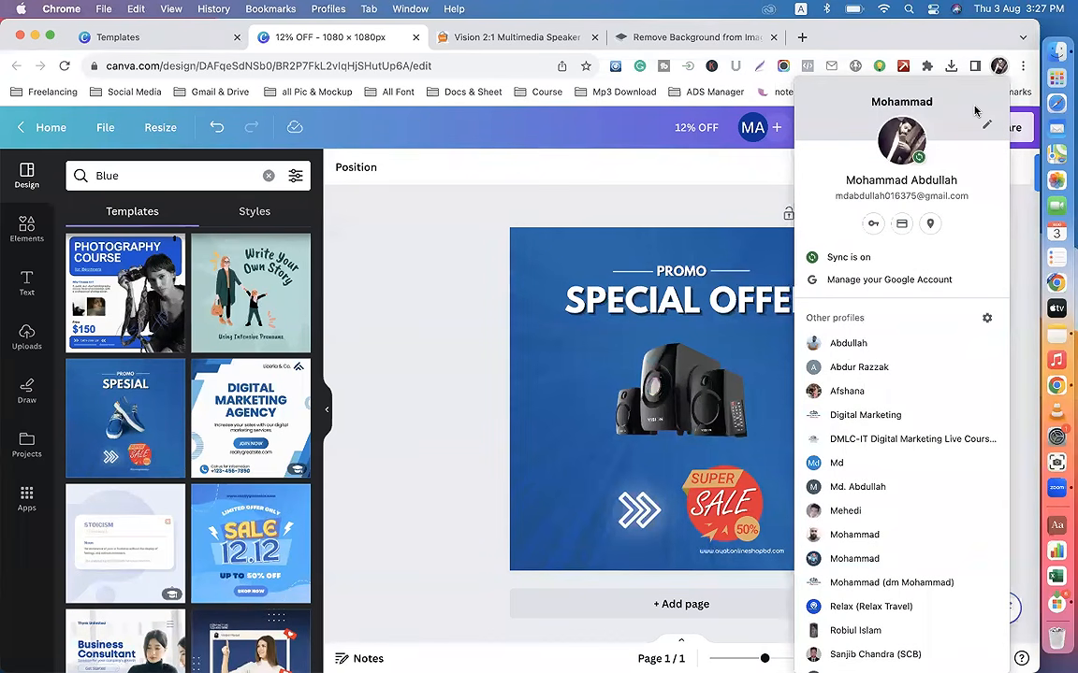
{"action": "left_click", "coordinate": [848, 368]}
{"action": "left_click", "coordinate": [135, 37]}
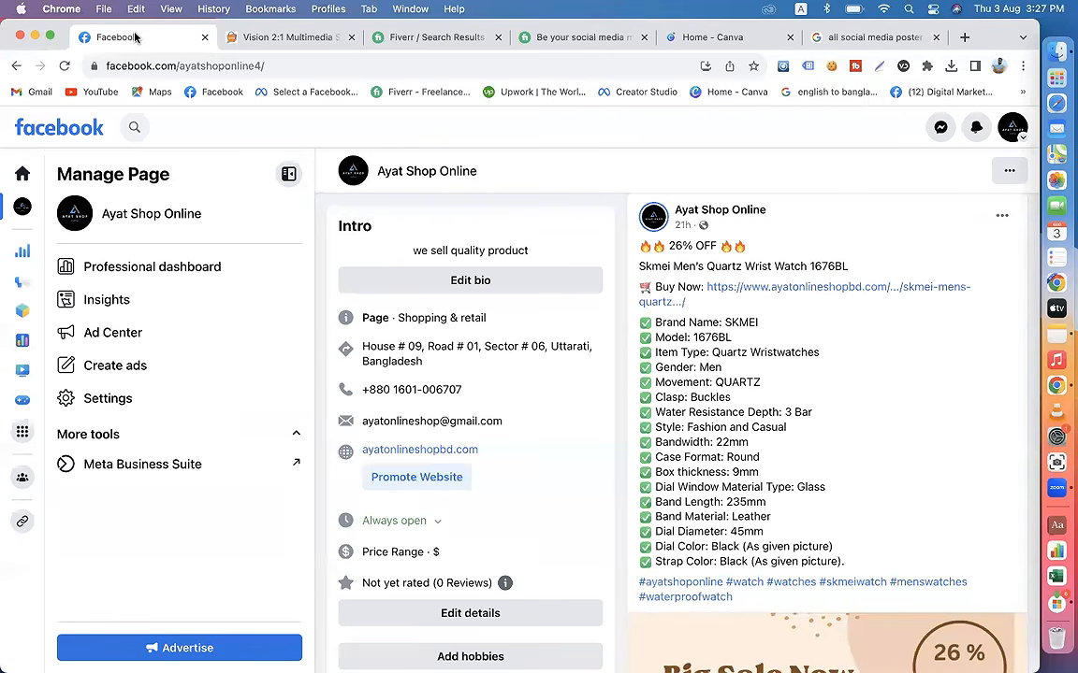
{"action": "left_click", "coordinate": [788, 38]}
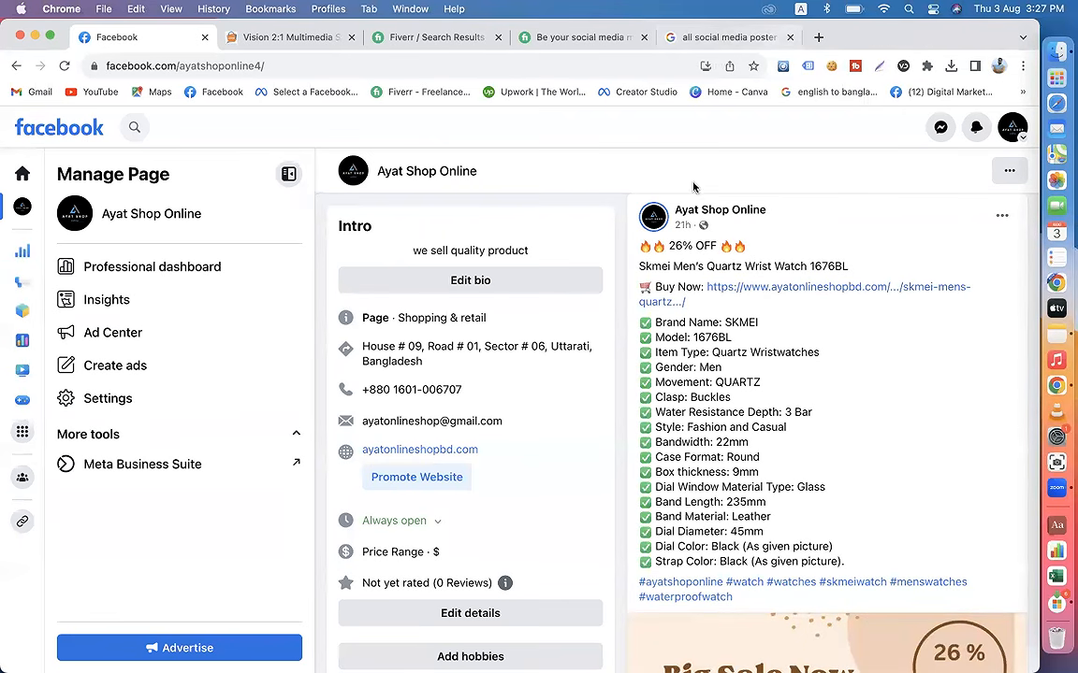
Step: Copy the opening lines of the page's previous Skmei watch post, from the 26% OFF line through "Buy Now:"
{"action": "scroll", "coordinate": [762, 354], "scroll_direction": "up", "scroll_amount": 2}
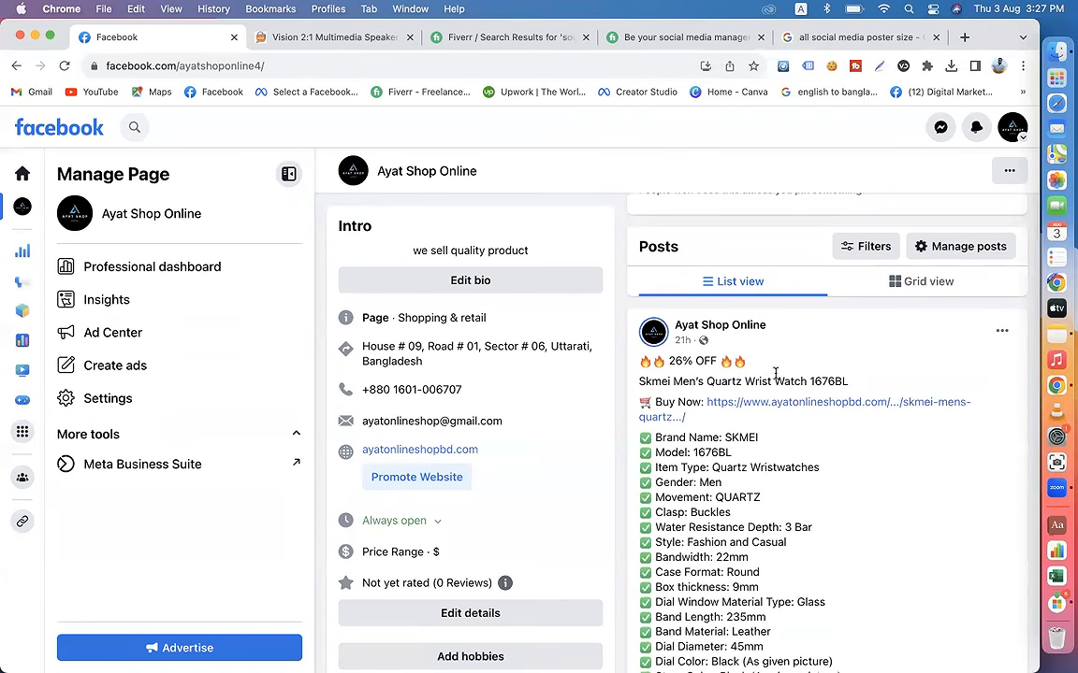
{"action": "left_click_drag", "start_coordinate": [702, 402], "coordinate": [628, 364]}
{"action": "key", "text": "super+c"}
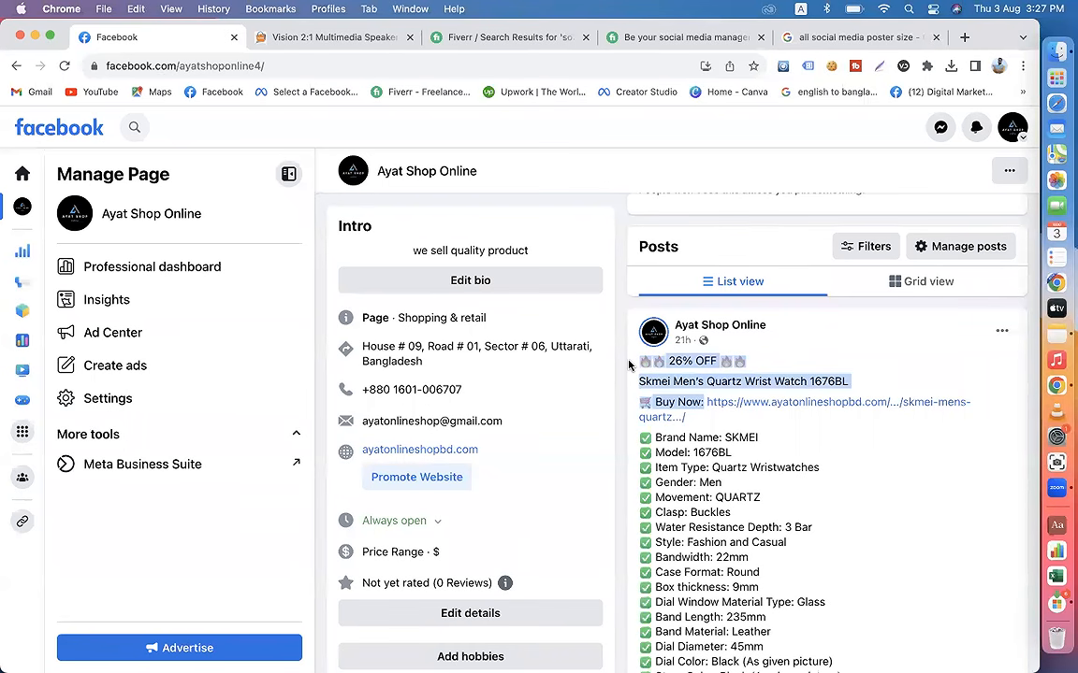
Step: Start a new post on the Ayat Shop Online page and attach the image 12% OFF.png from the Downloads folder
{"action": "scroll", "coordinate": [777, 440], "scroll_direction": "up", "scroll_amount": 5}
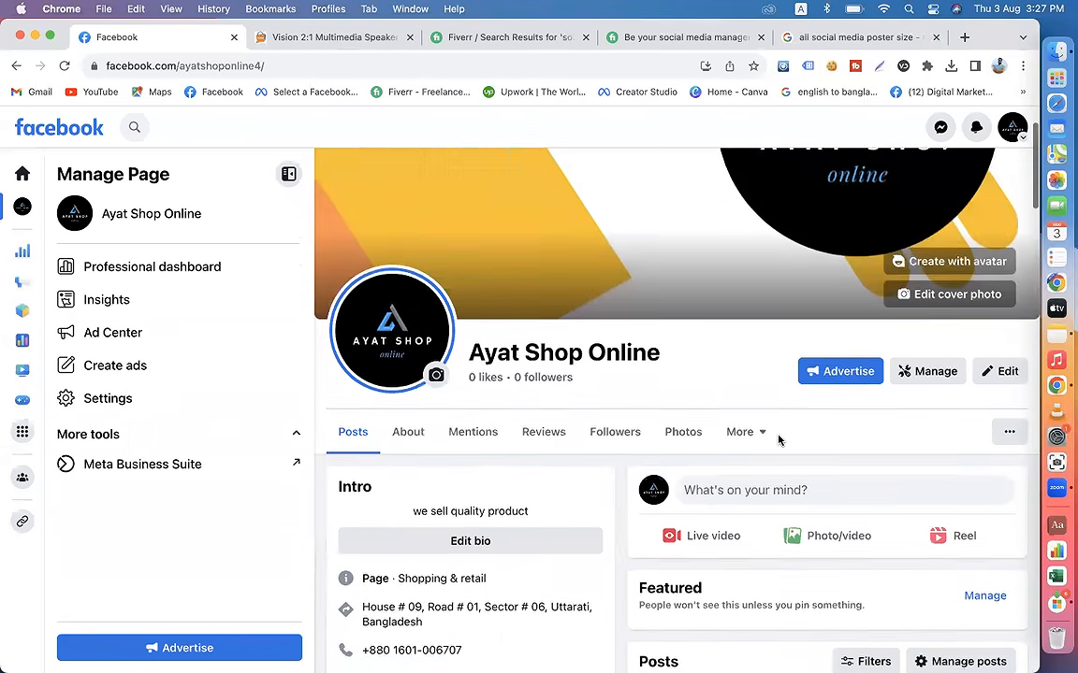
{"action": "scroll", "coordinate": [778, 440], "scroll_direction": "down", "scroll_amount": 3}
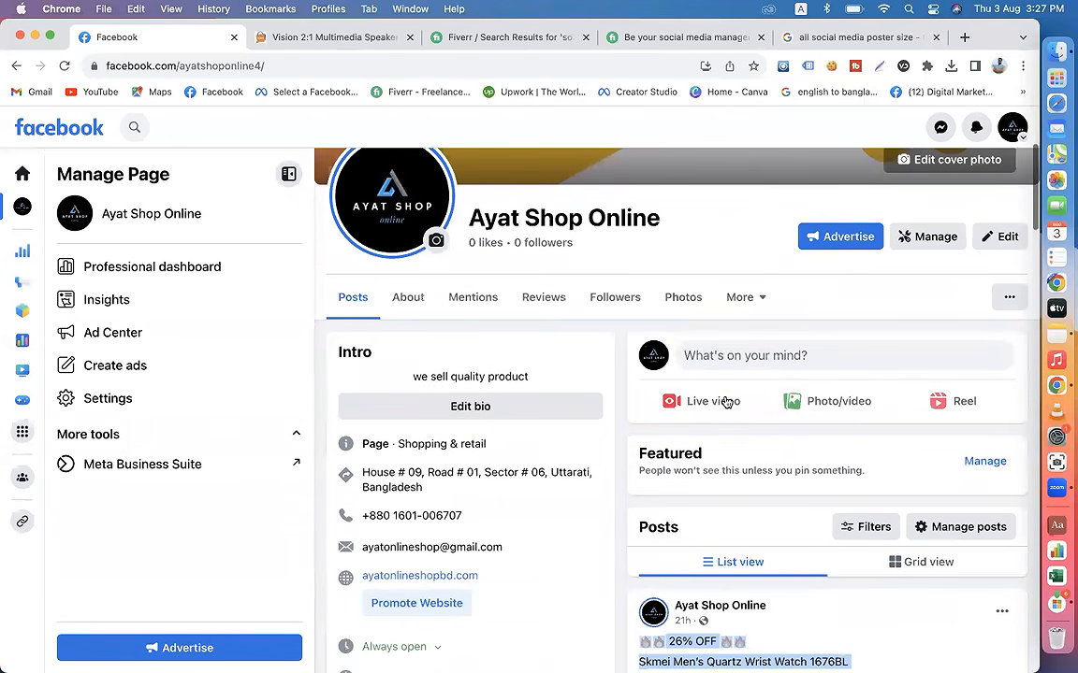
{"action": "left_click", "coordinate": [780, 363]}
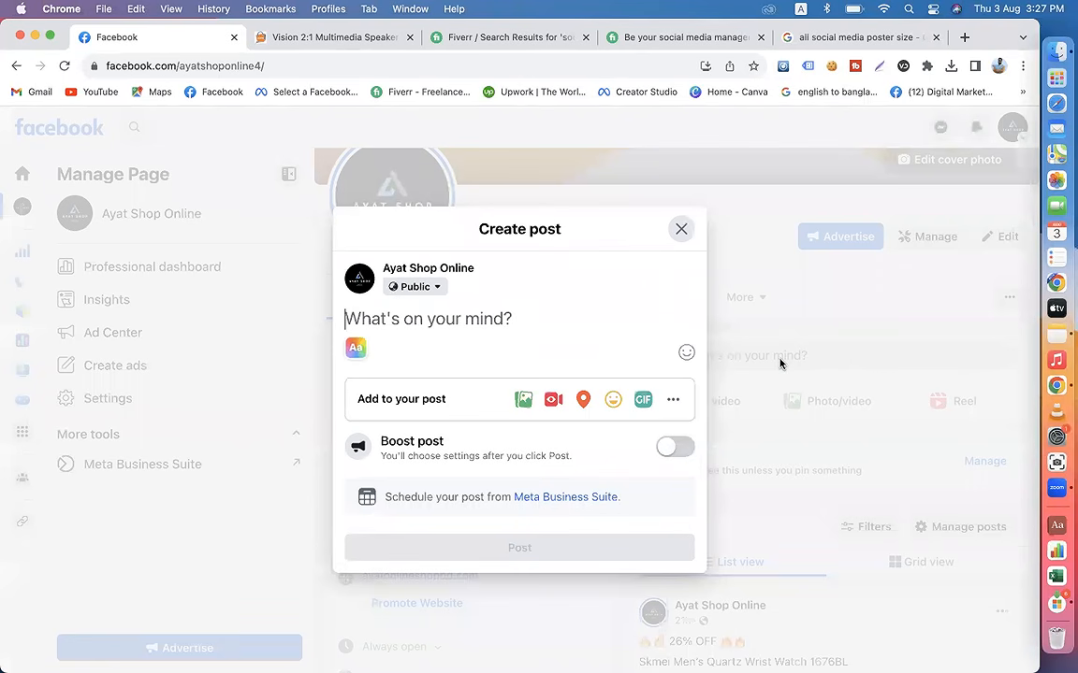
{"action": "left_click", "coordinate": [524, 398]}
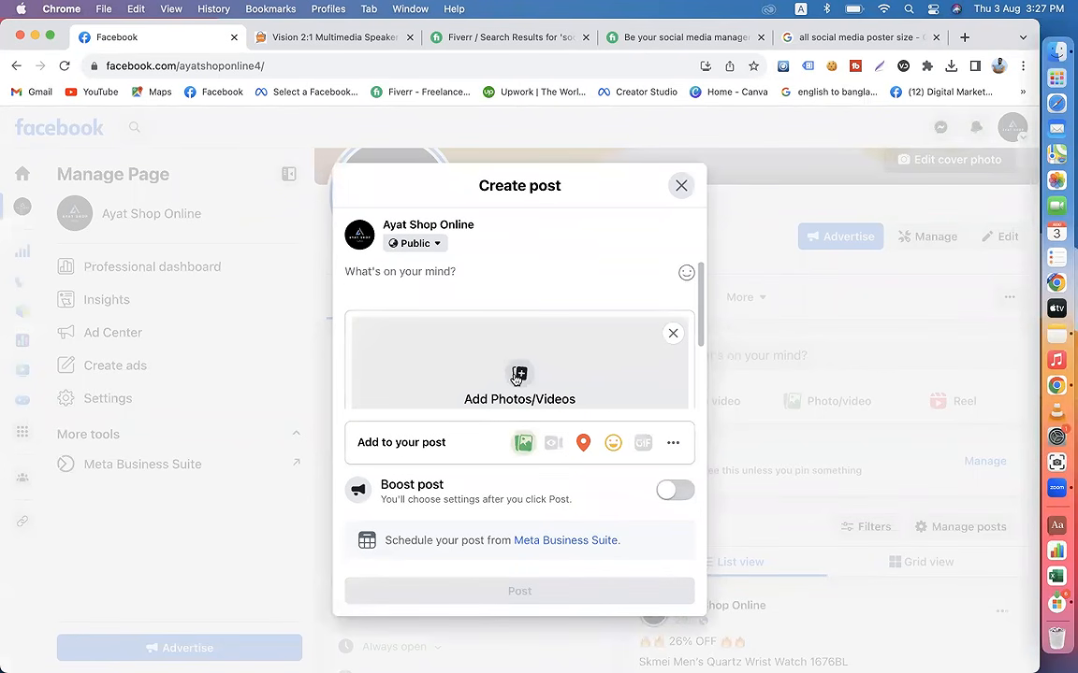
{"action": "left_click", "coordinate": [517, 377]}
{"action": "left_click", "coordinate": [129, 263]}
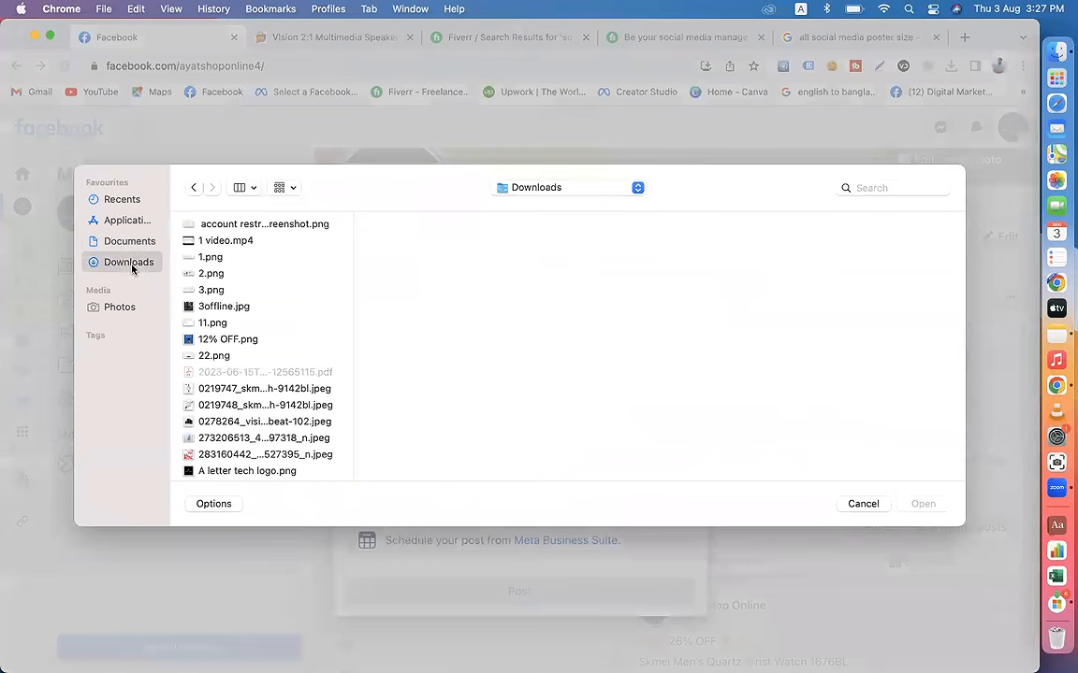
{"action": "left_click", "coordinate": [216, 339]}
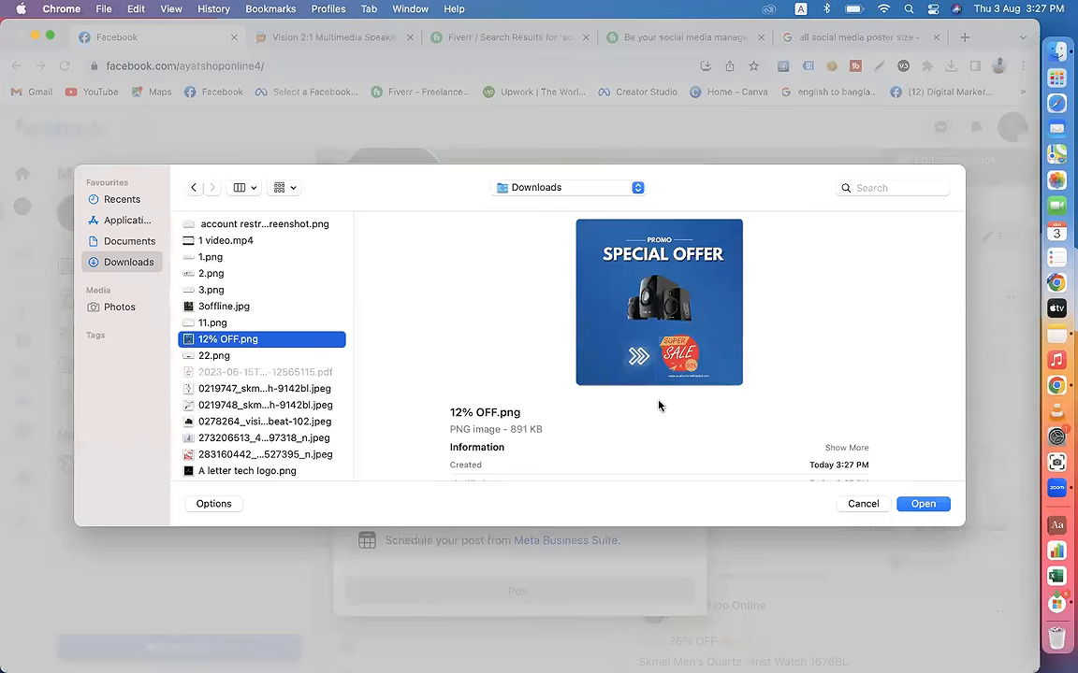
{"action": "left_click", "coordinate": [924, 504]}
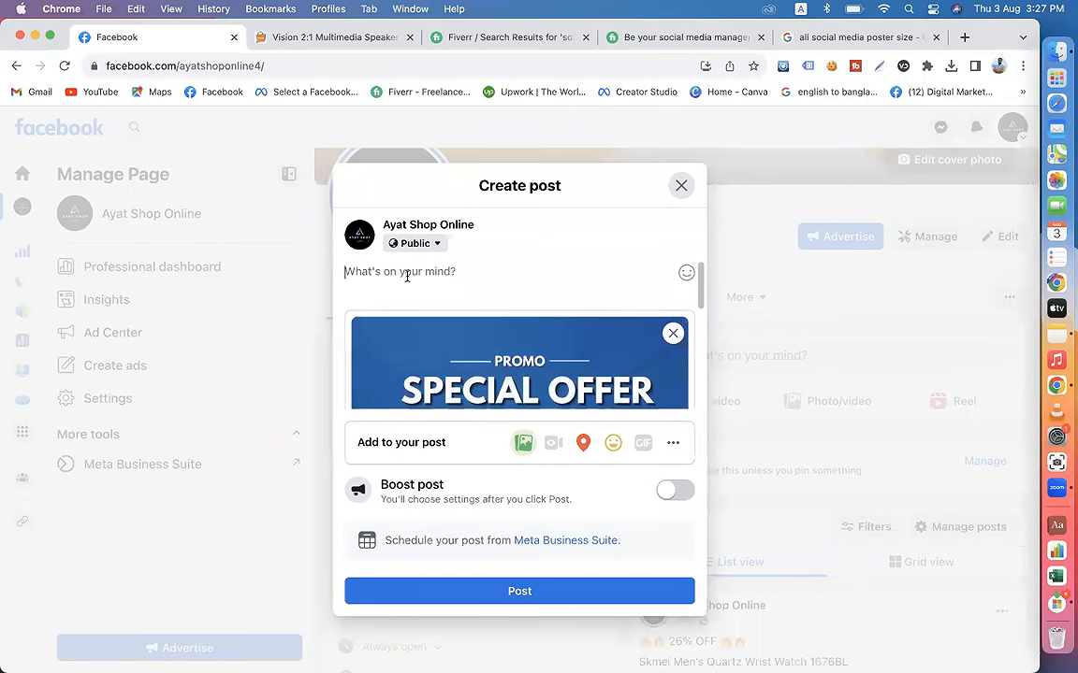
Step: Paste the copied lines into the post text and separate the discount, product name and "Buy Now:" lines with blank lines
{"action": "left_click", "coordinate": [406, 276]}
{"action": "key", "text": "super+v"}
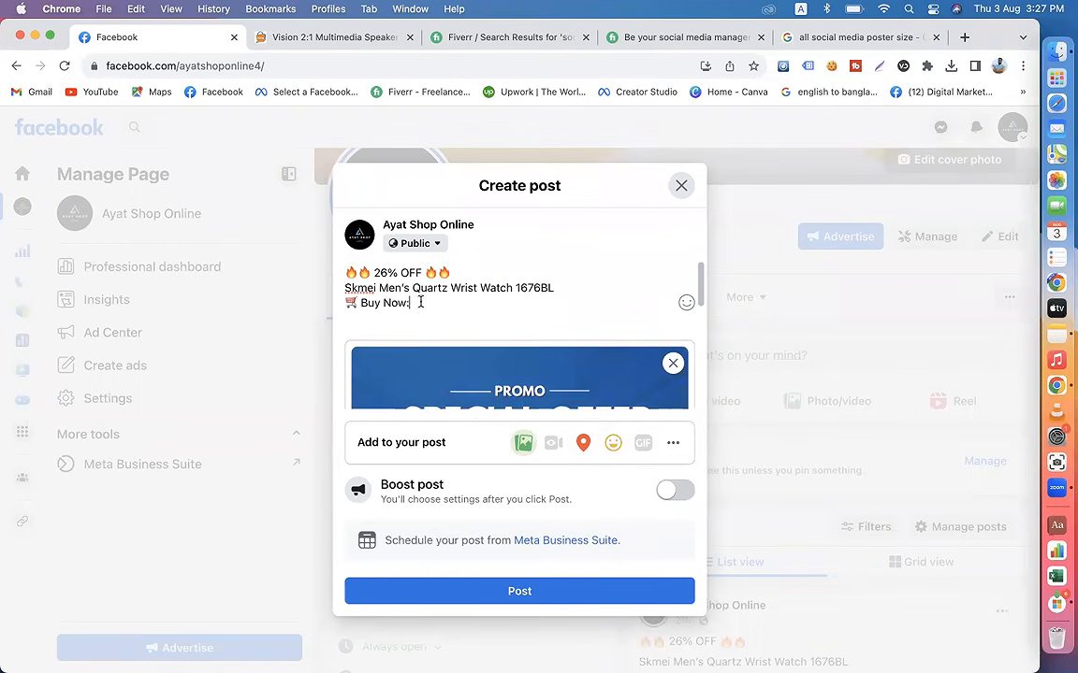
{"action": "left_click", "coordinate": [346, 304]}
{"action": "key", "text": "Return"}
{"action": "left_click", "coordinate": [345, 288]}
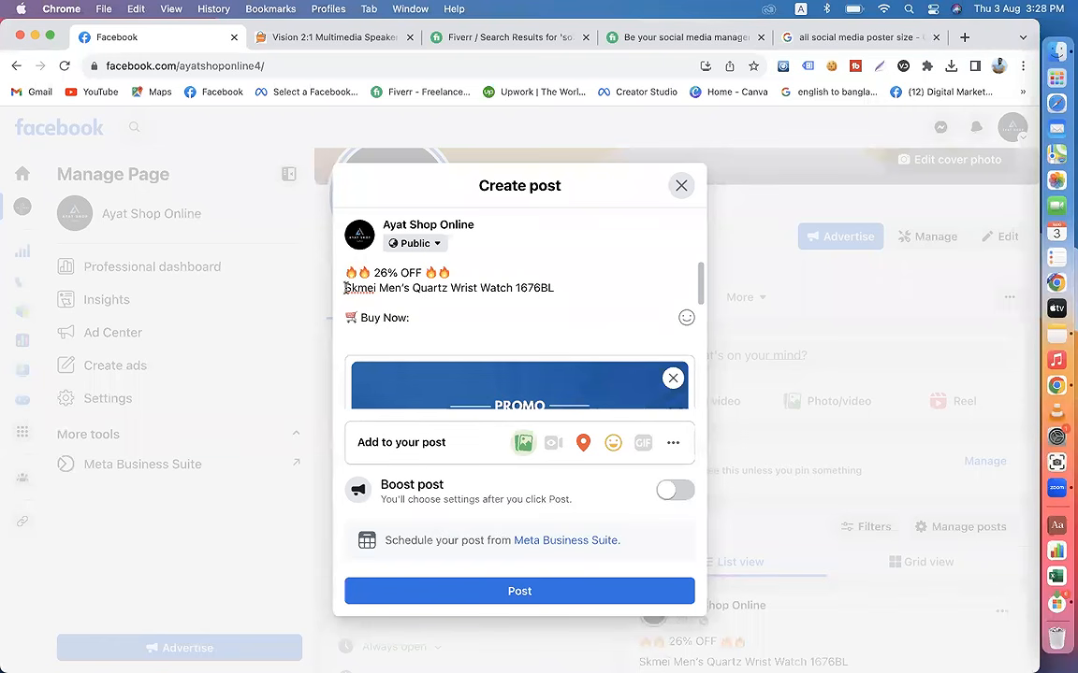
{"action": "key", "text": "Return"}
Step: Change the discount in the post's first line to 50% OFF
{"action": "left_click", "coordinate": [348, 277]}
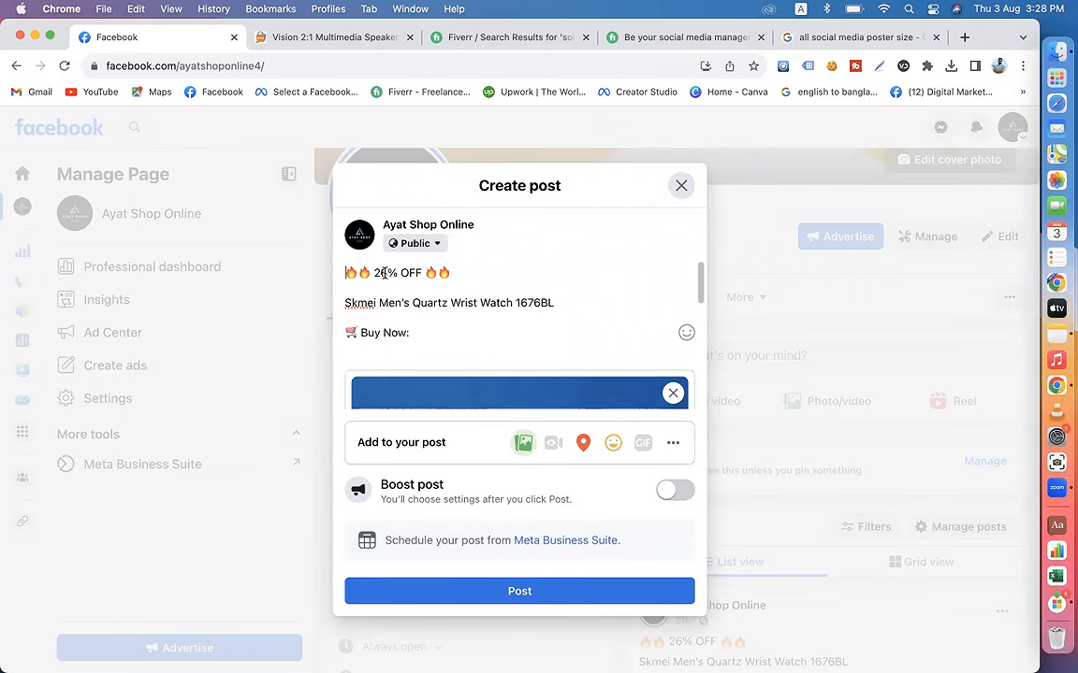
{"action": "left_click", "coordinate": [387, 273]}
{"action": "key", "text": "BackSpace"}
{"action": "key", "text": "BackSpace"}
{"action": "type", "text": "50"}
Step: Add the lines "PROMO SPECIAL OFFER" and "Limited Time" directly below the discount line
{"action": "left_click", "coordinate": [457, 275]}
{"action": "key", "text": "Return"}
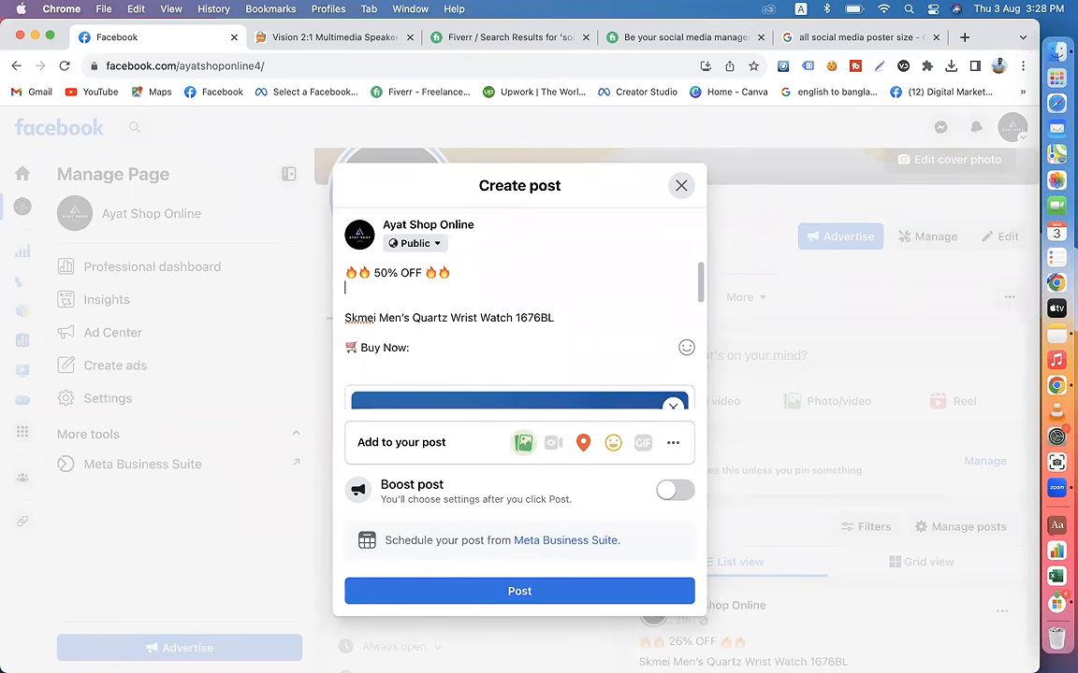
{"action": "type", "text": "PROMO SPECIAL OFFER"}
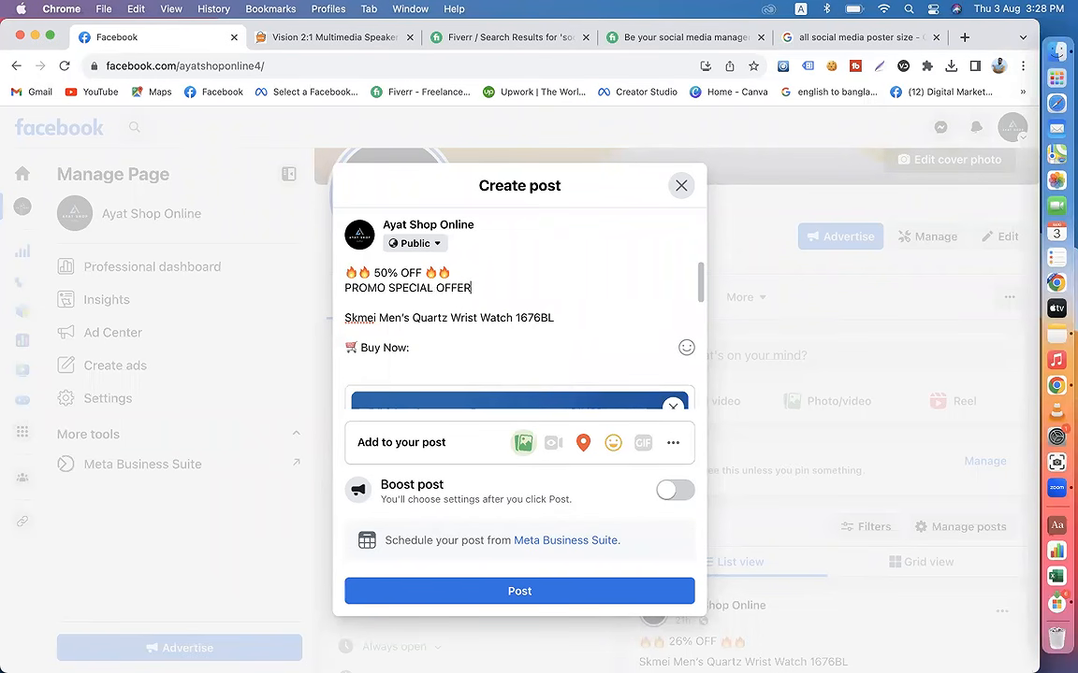
{"action": "key", "text": "Return"}
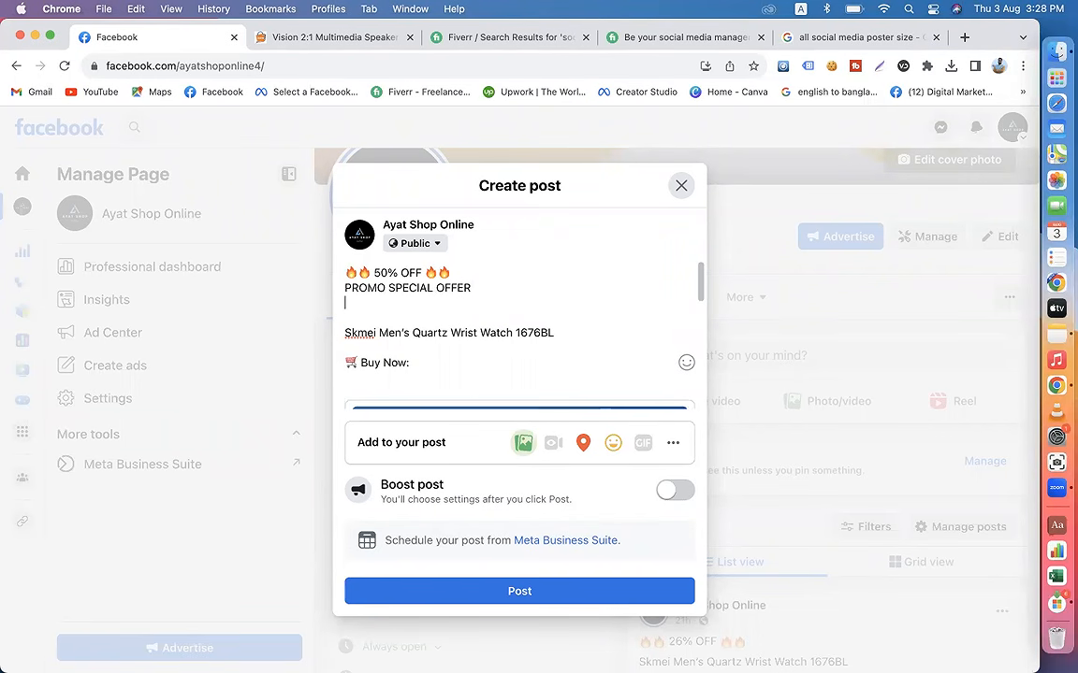
{"action": "type", "text": "Limited Time"}
Step: Open the emoji picker for the post text, with the insertion point after "Limited Time"
{"action": "left_click", "coordinate": [685, 365]}
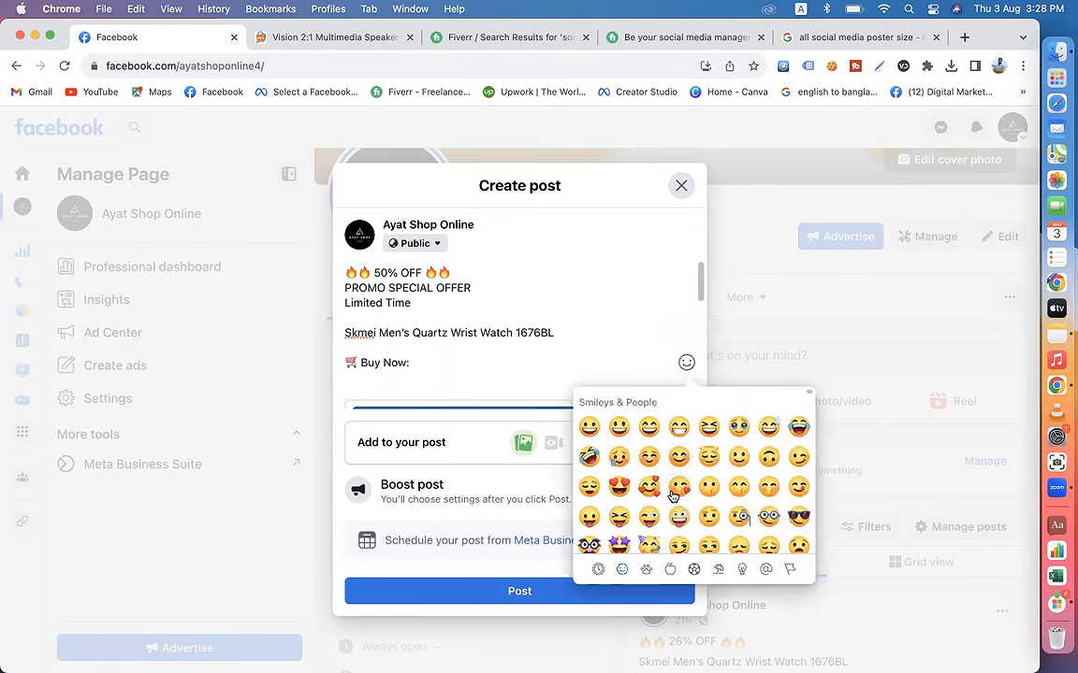
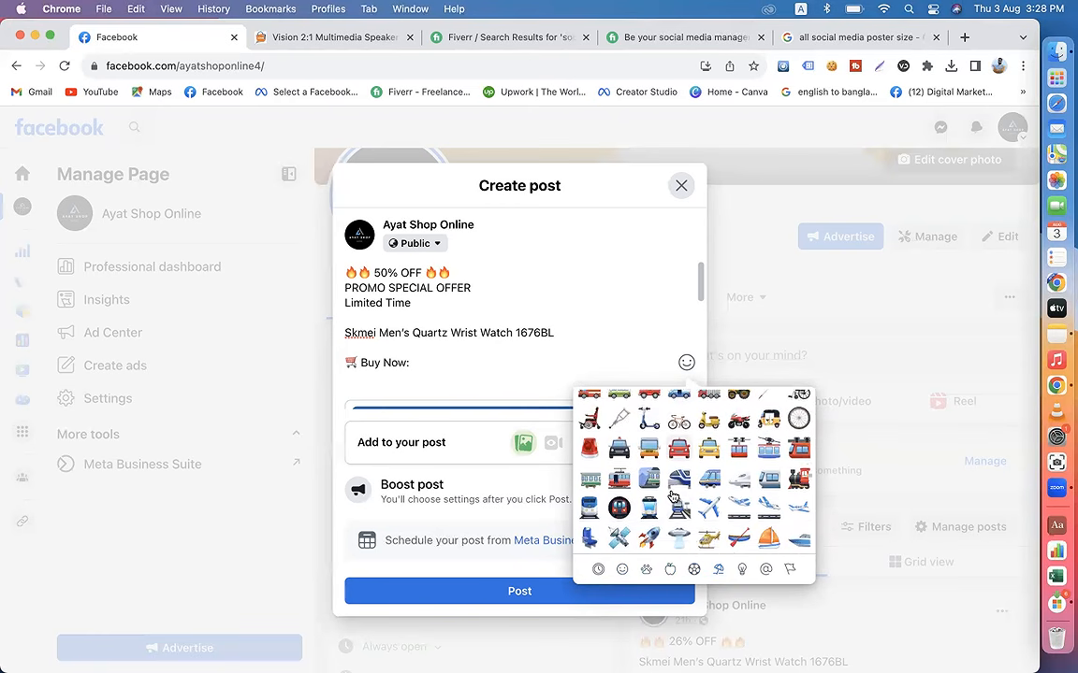
Step: Insert the yellow warning sign emoji right after "Limited Time" in the post text
{"action": "scroll", "coordinate": [672, 497], "scroll_direction": "down", "scroll_amount": 1}
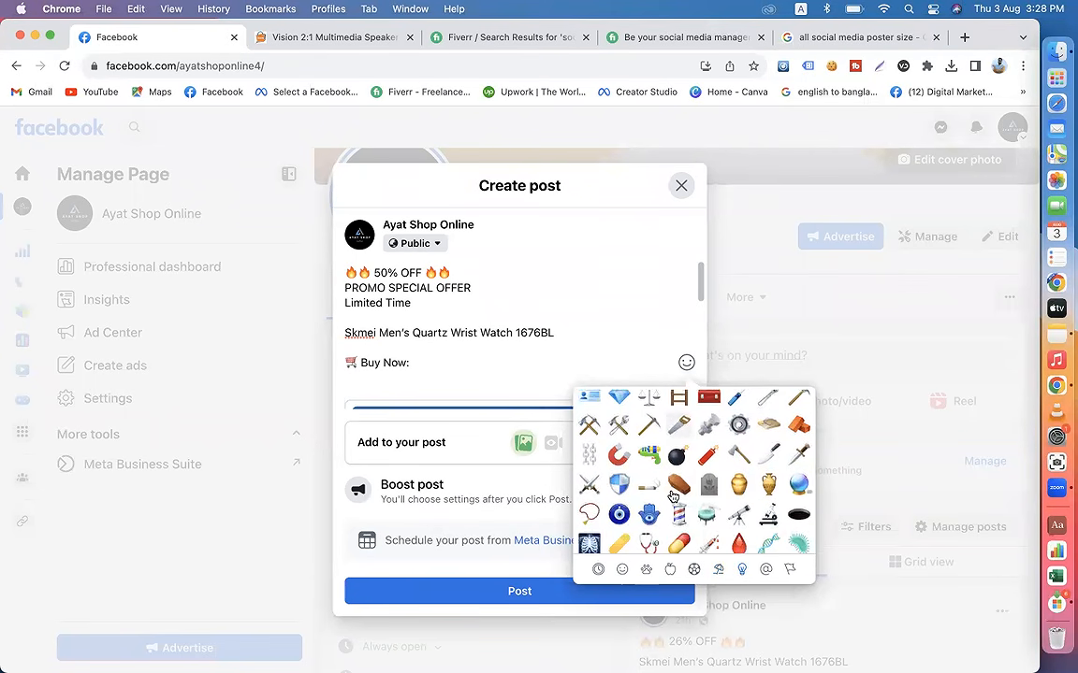
{"action": "scroll", "coordinate": [671, 497], "scroll_direction": "down", "scroll_amount": 2}
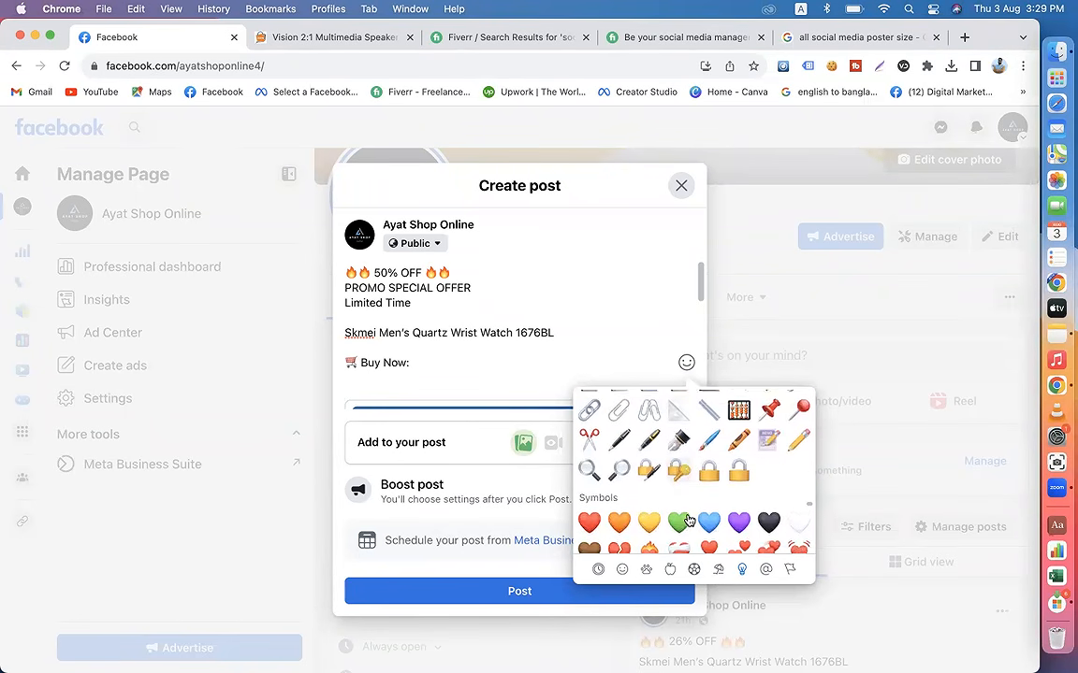
{"action": "scroll", "coordinate": [687, 519], "scroll_direction": "down", "scroll_amount": 5}
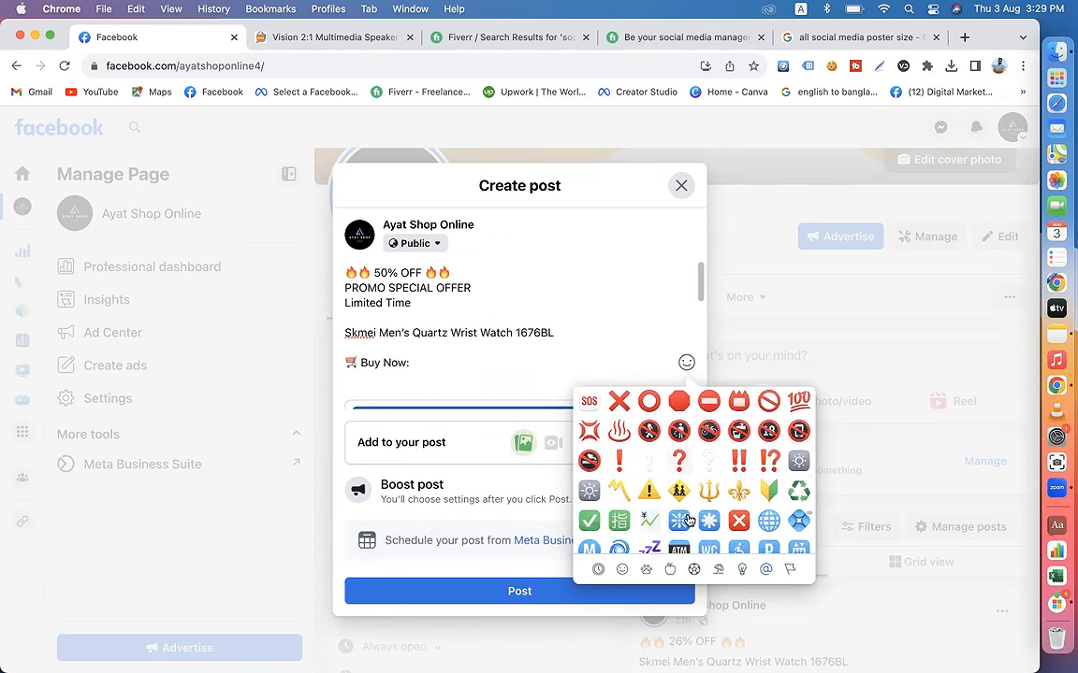
{"action": "left_click", "coordinate": [648, 491]}
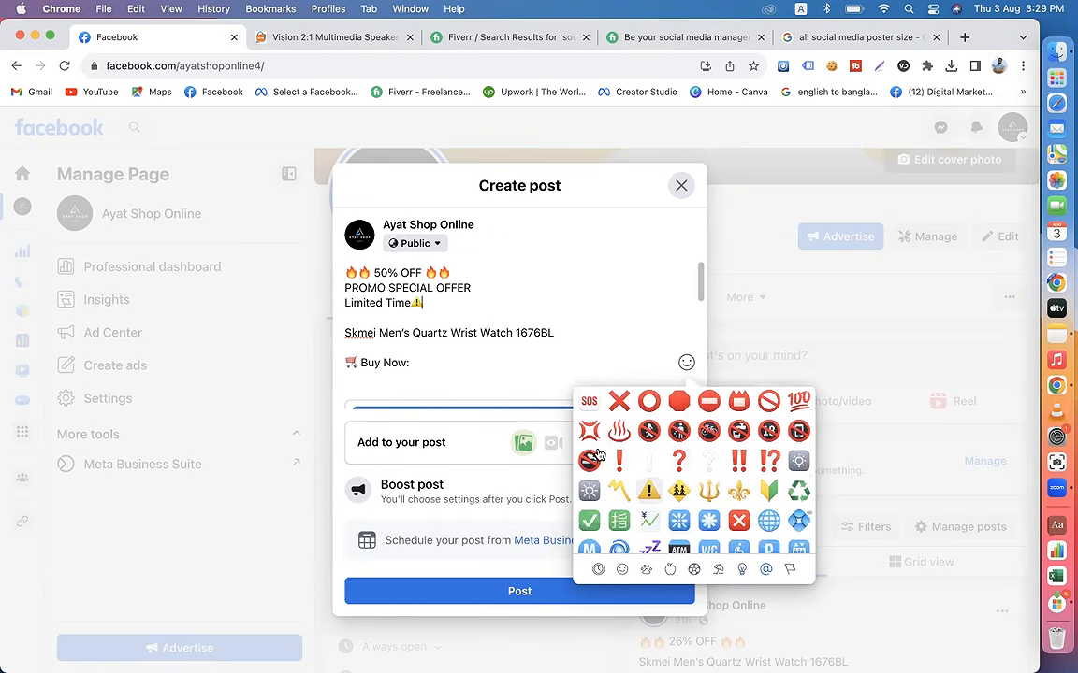
{"action": "left_click", "coordinate": [344, 302]}
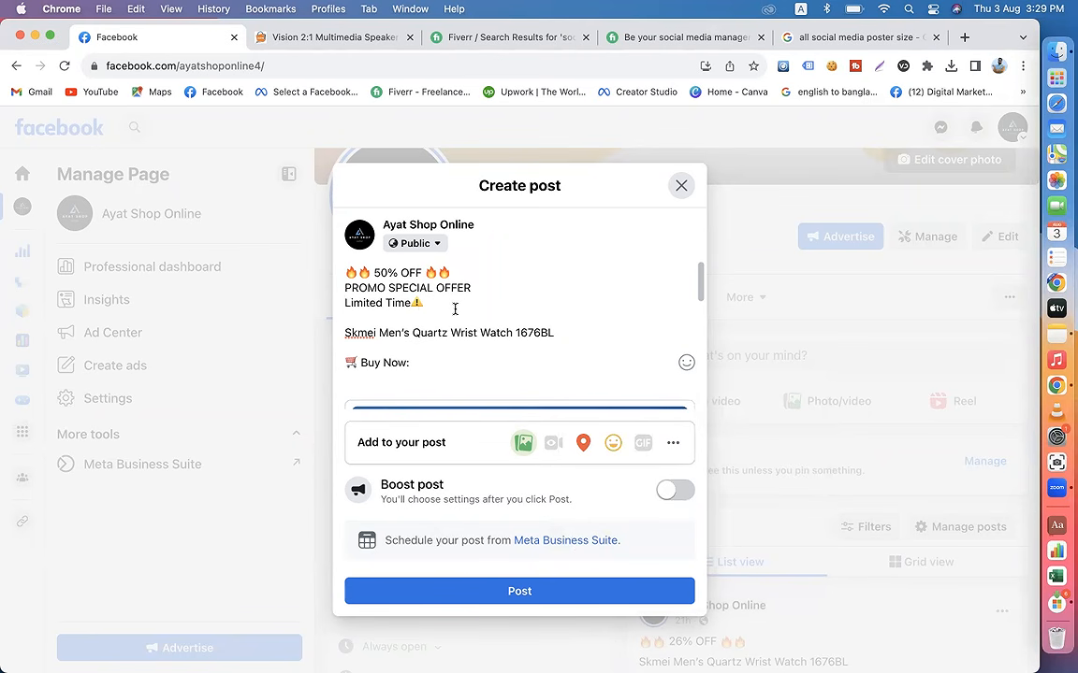
Step: Replace the watch name in the post with "Vision 2:1 Multimedia Speaker Beat-102", copied from the shop's product page
{"action": "left_click", "coordinate": [285, 37]}
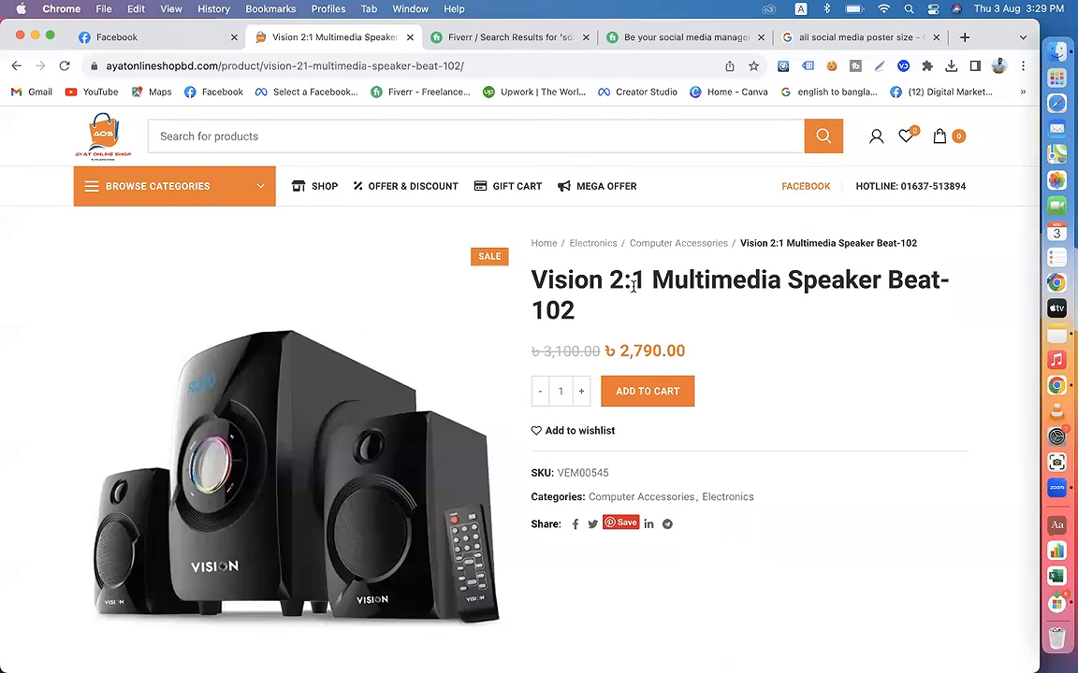
{"action": "left_click_drag", "start_coordinate": [534, 277], "coordinate": [576, 312]}
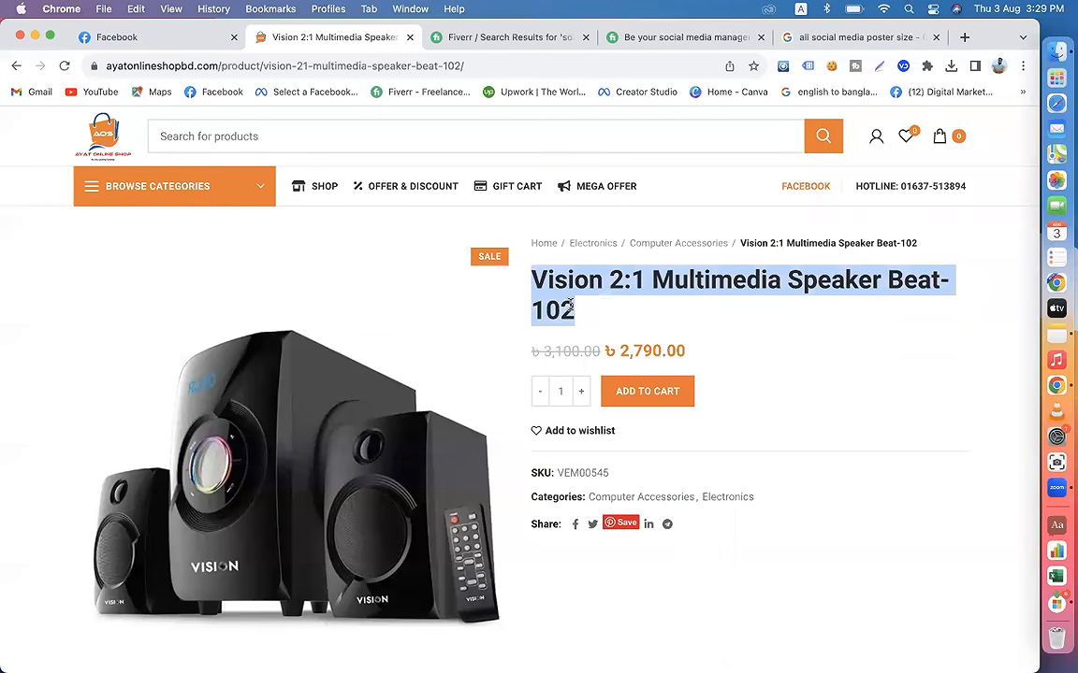
{"action": "right_click", "coordinate": [558, 292]}
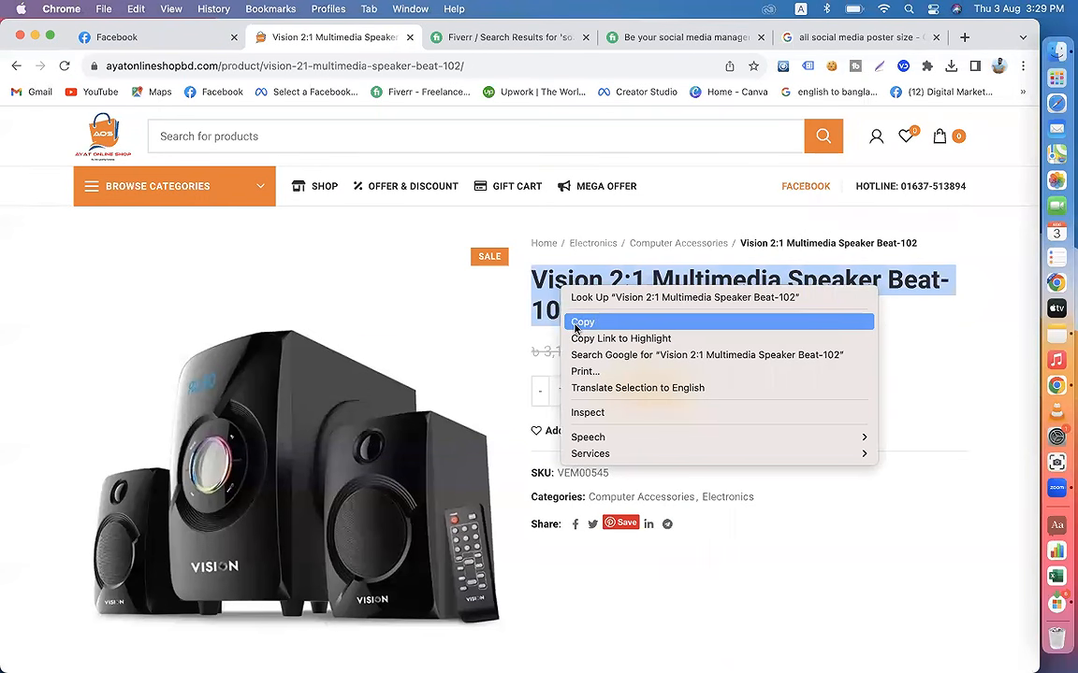
{"action": "left_click", "coordinate": [582, 322]}
{"action": "left_click", "coordinate": [138, 38]}
{"action": "left_click_drag", "start_coordinate": [561, 334], "coordinate": [342, 333]}
{"action": "key", "text": "cmd+v"}
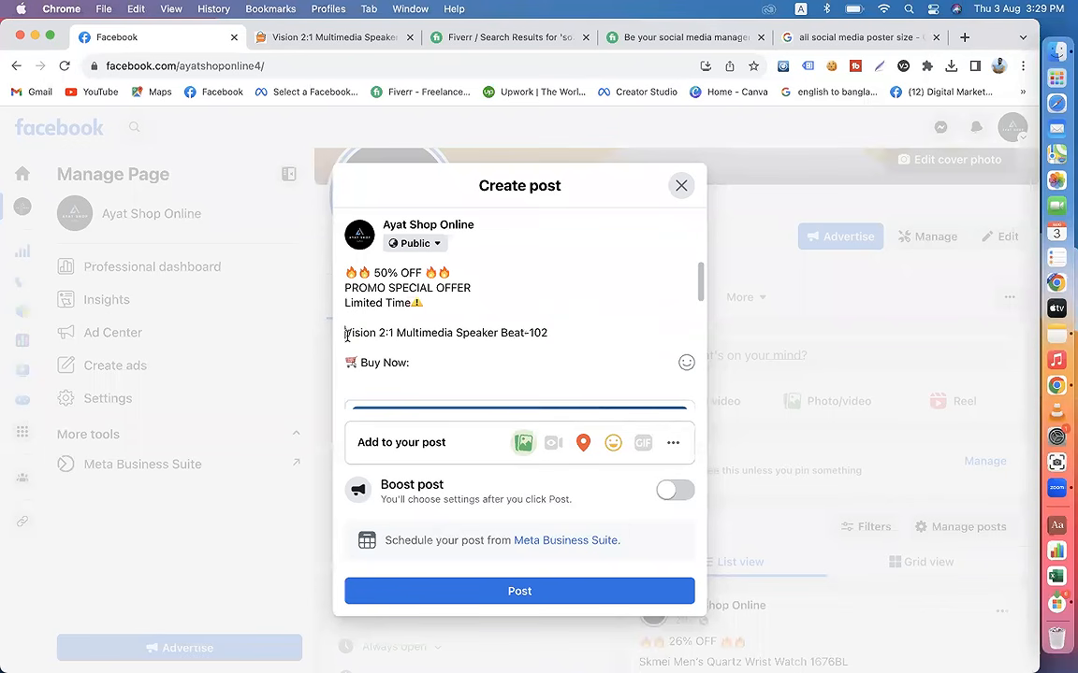
{"action": "key", "text": "BackSpace"}
{"action": "key", "text": "Return"}
Step: Enter the Messenger link m.me/ayatshoponline4 after "Buy Now:" in the post text
{"action": "left_click", "coordinate": [428, 363]}
{"action": "type", "text": "m.me/ayat"}
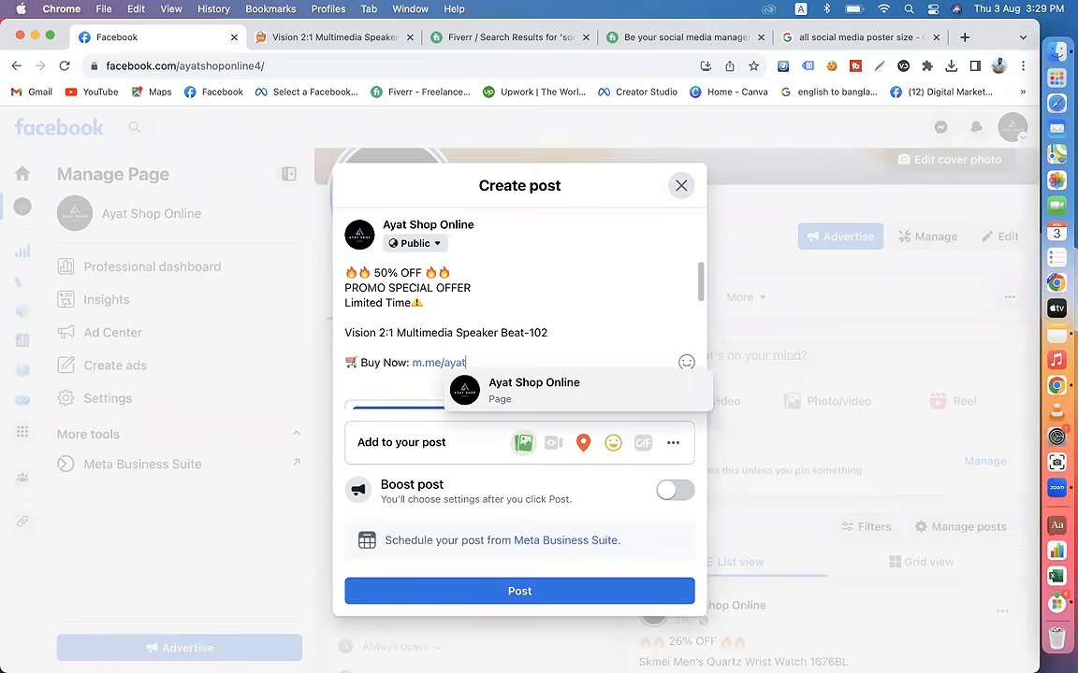
{"action": "type", "text": "shop"}
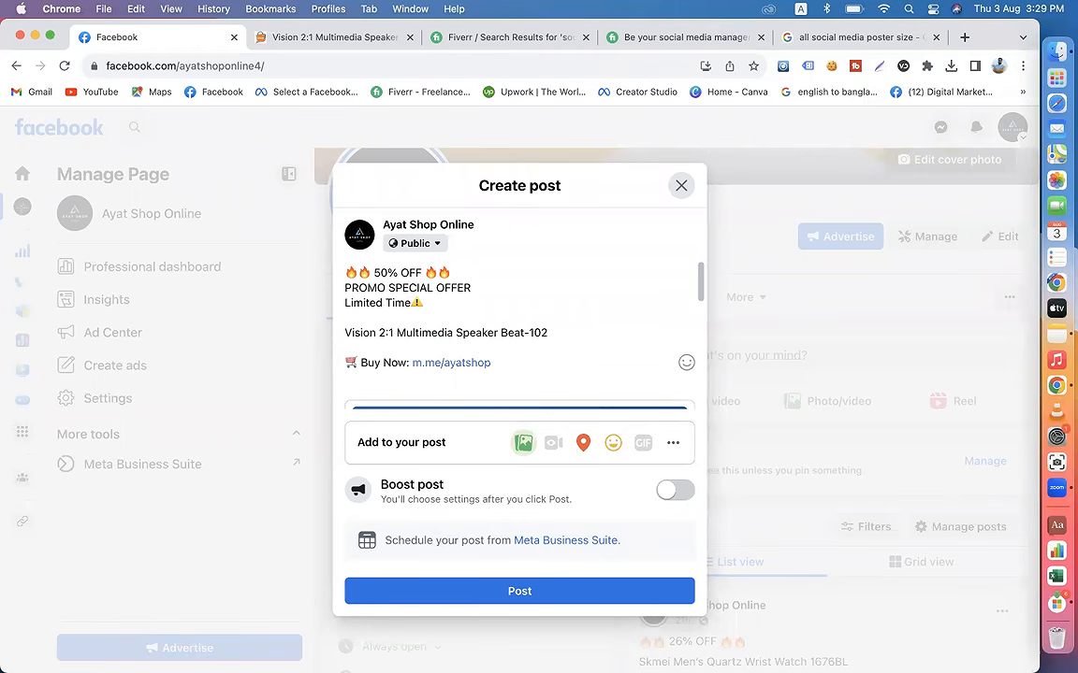
{"action": "type", "text": "online4"}
Step: Remove the Messenger link from the "Buy Now:" line
{"action": "left_click_drag", "start_coordinate": [412, 364], "coordinate": [540, 364]}
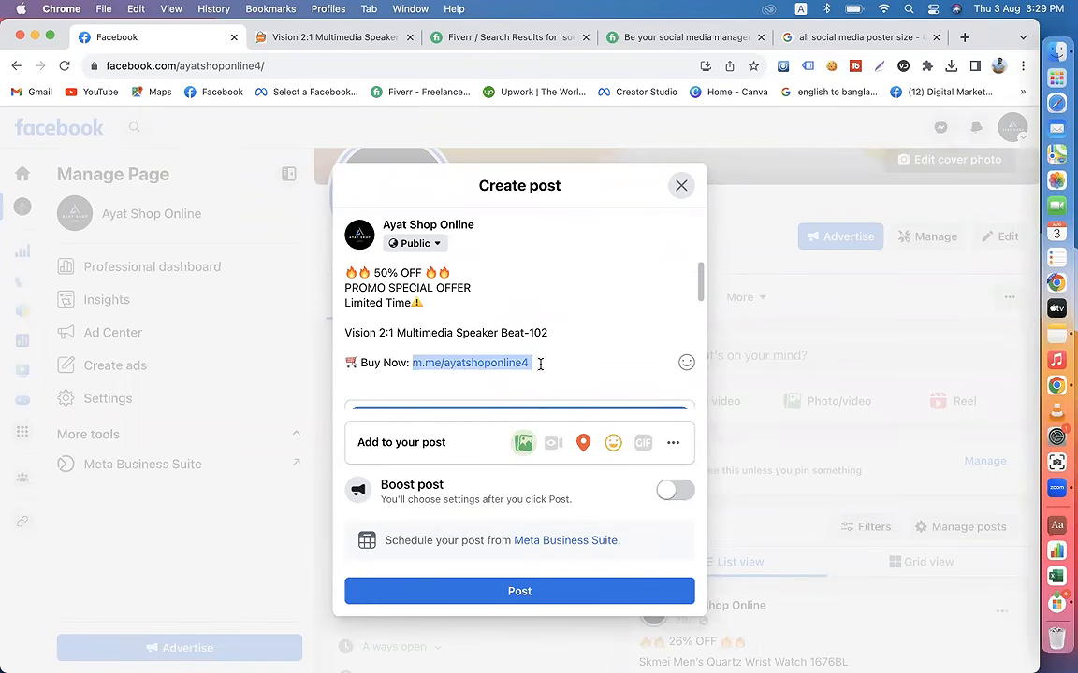
{"action": "left_click", "coordinate": [539, 365]}
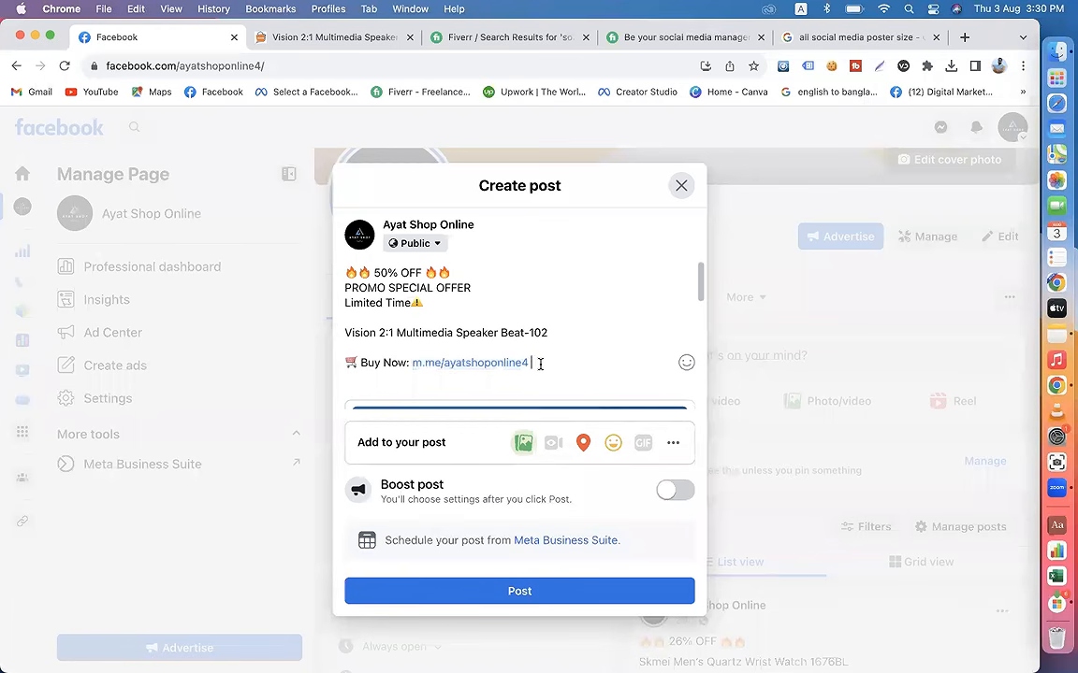
{"action": "left_click_drag", "start_coordinate": [443, 363], "coordinate": [534, 362]}
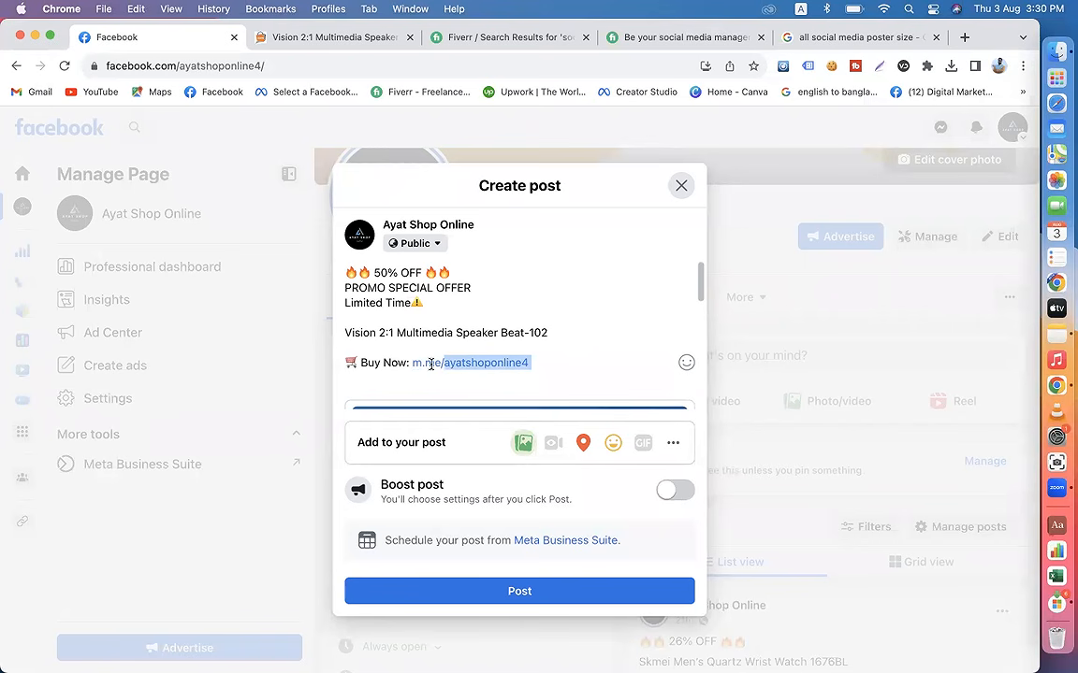
{"action": "left_click_drag", "start_coordinate": [537, 365], "coordinate": [414, 362]}
{"action": "key", "text": "BackSpace"}
Step: Copy the speaker's product page address from the shop site and paste it after "Buy Now:" in the post
{"action": "left_click", "coordinate": [318, 38]}
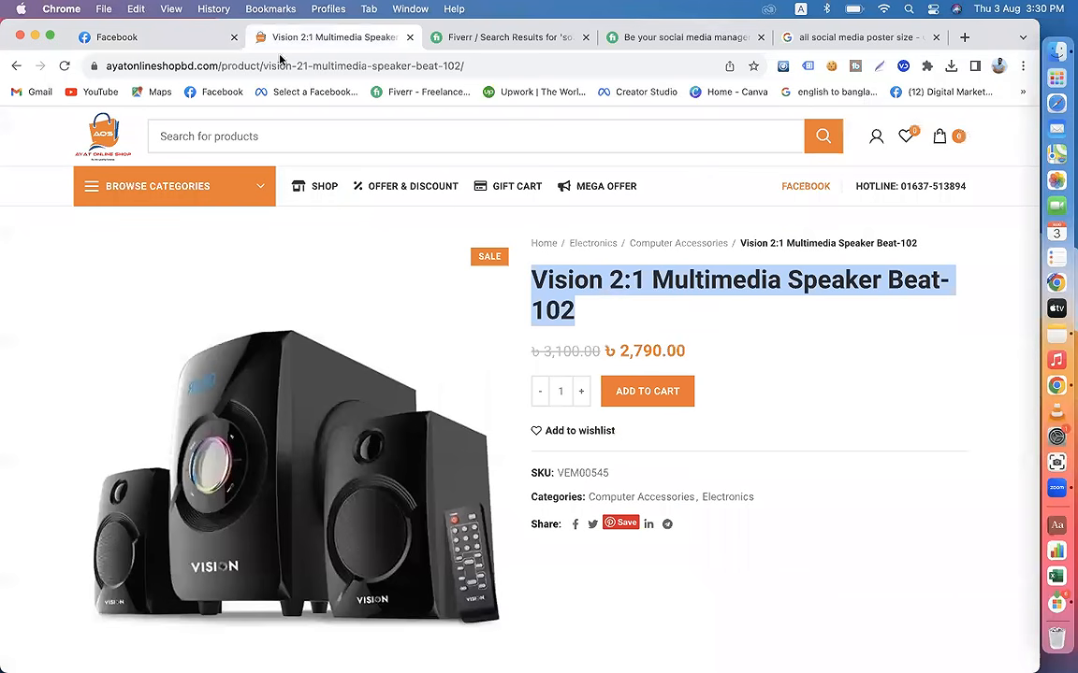
{"action": "left_click", "coordinate": [474, 67]}
{"action": "right_click", "coordinate": [474, 67]}
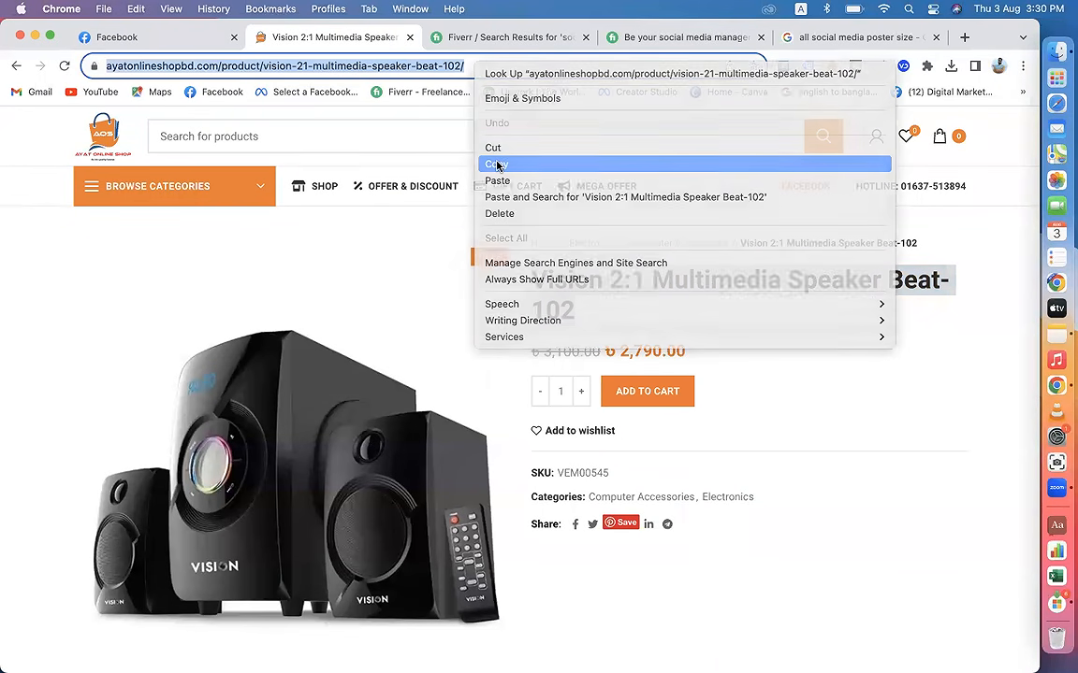
{"action": "left_click", "coordinate": [497, 166]}
{"action": "left_click", "coordinate": [161, 39]}
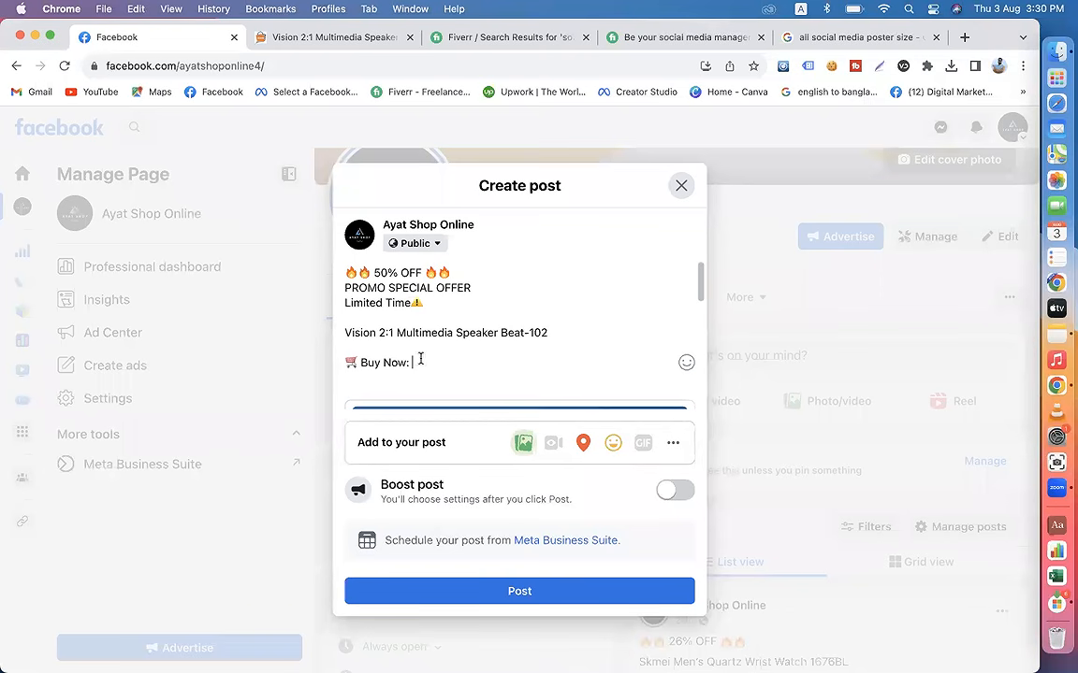
{"action": "key", "text": "super+v"}
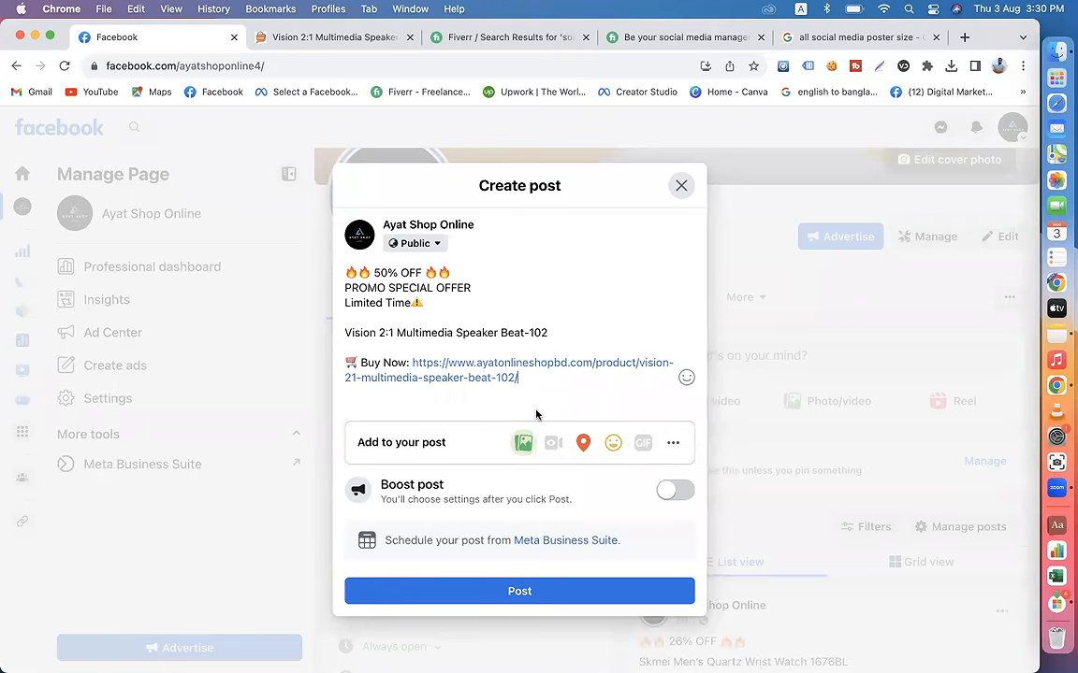
Step: Copy the speaker's specification lines from the product page description, from the product name through the color line
{"action": "left_click", "coordinate": [337, 37]}
{"action": "scroll", "coordinate": [543, 341], "scroll_direction": "down", "scroll_amount": 10}
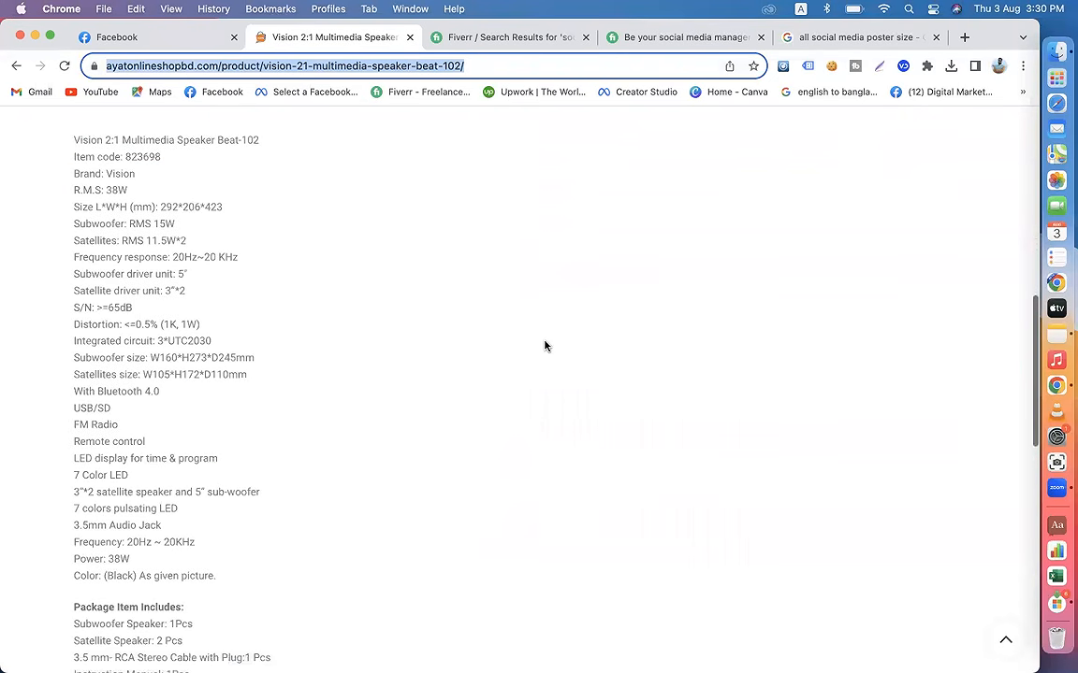
{"action": "scroll", "coordinate": [543, 346], "scroll_direction": "up", "scroll_amount": 5}
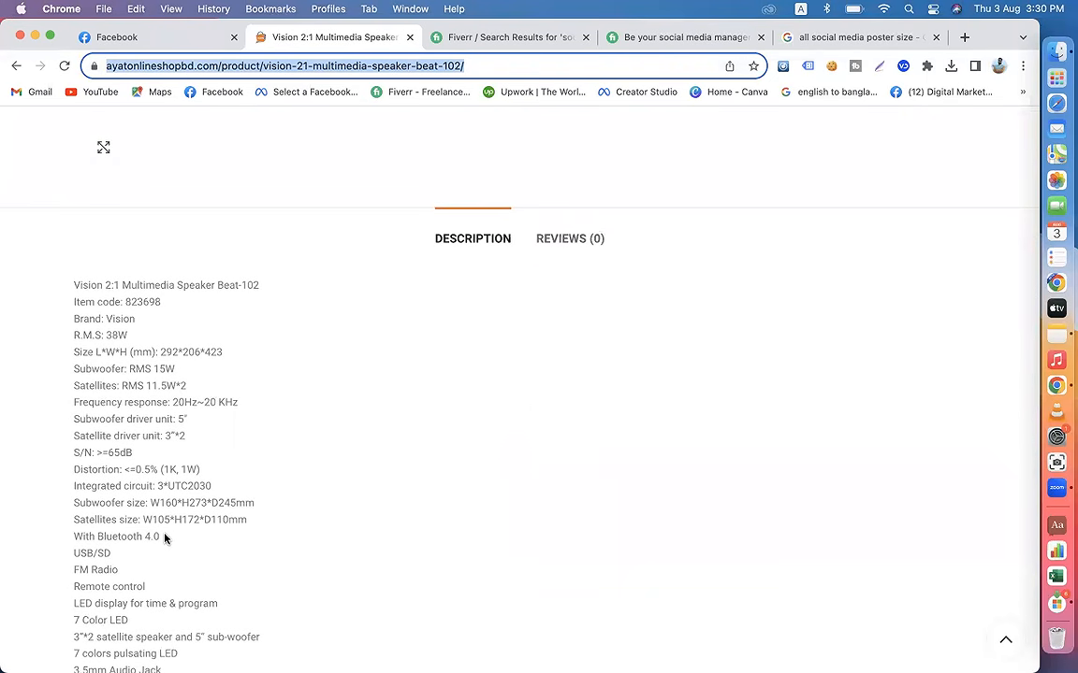
{"action": "scroll", "coordinate": [164, 537], "scroll_direction": "down", "scroll_amount": 2}
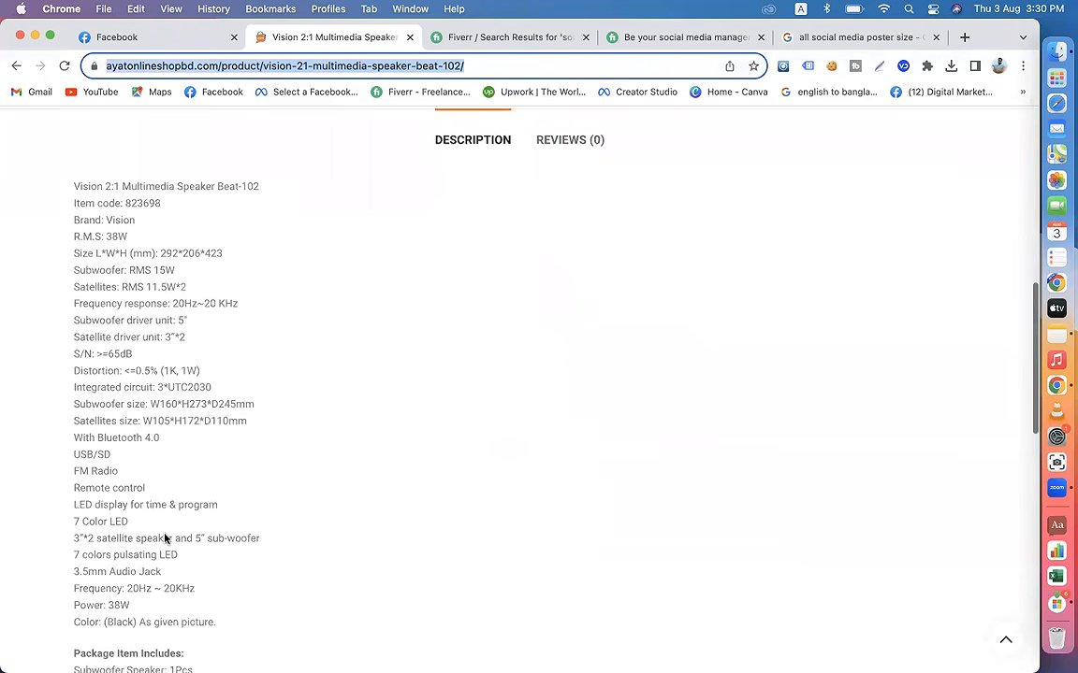
{"action": "left_click_drag", "start_coordinate": [74, 186], "coordinate": [222, 633]}
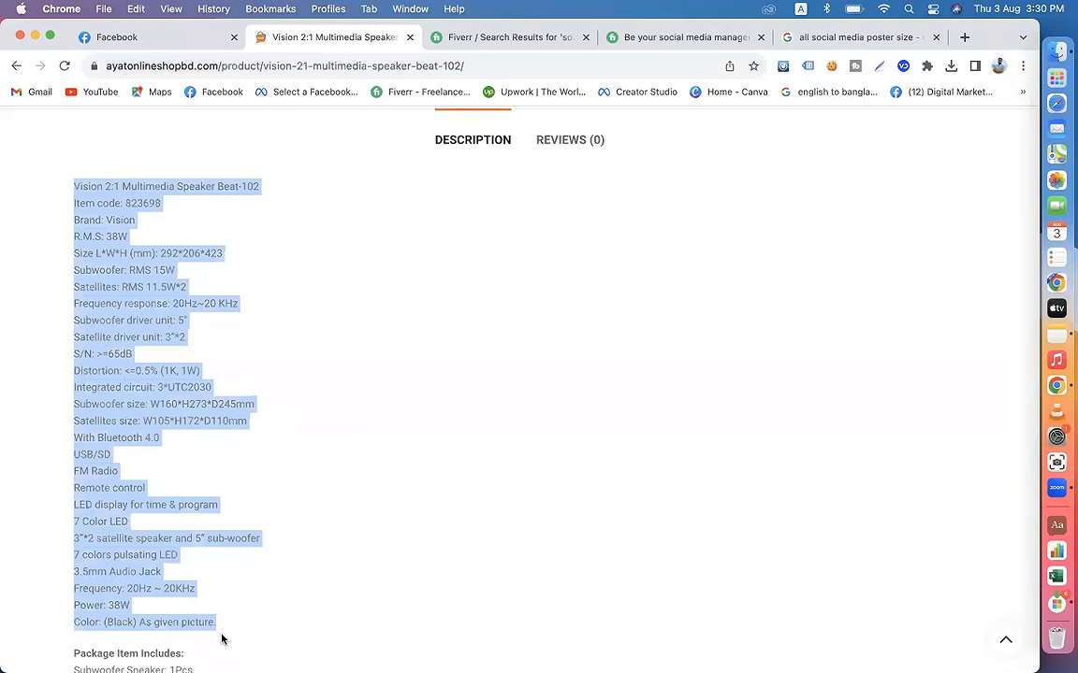
{"action": "right_click", "coordinate": [95, 318]}
{"action": "left_click", "coordinate": [127, 358]}
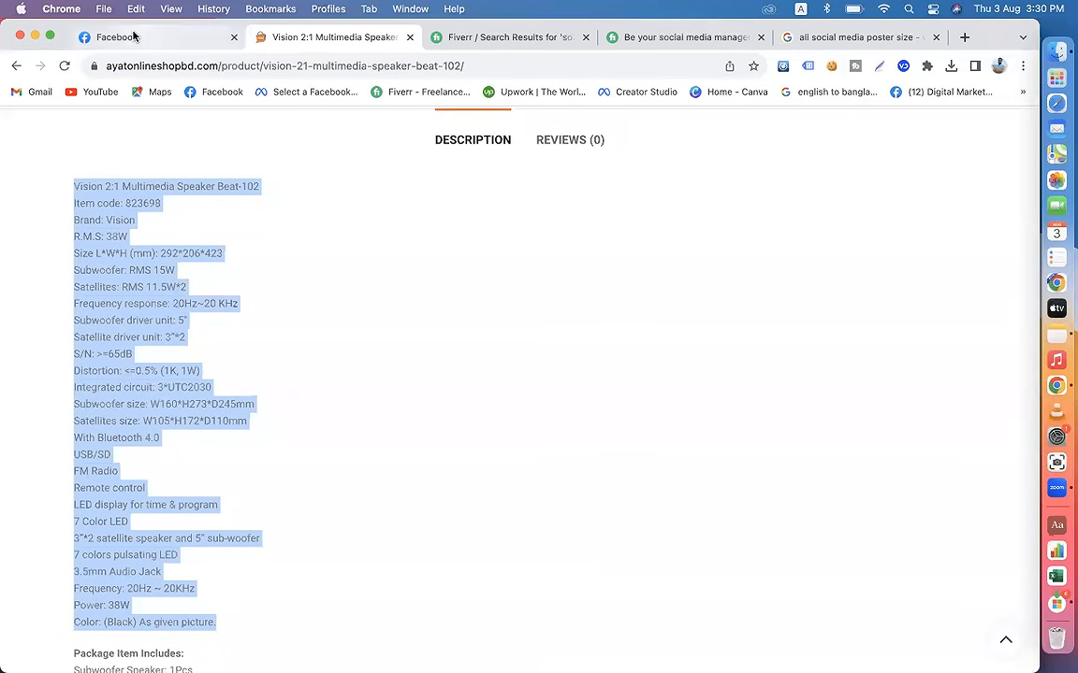
Step: Paste the copied specifications below the "Buy Now:" link in the Facebook post, separated by a blank line
{"action": "left_click", "coordinate": [136, 36]}
{"action": "left_click", "coordinate": [549, 396]}
{"action": "key", "text": "Return"}
{"action": "key", "text": "super+v"}
{"action": "key", "text": "BackSpace"}
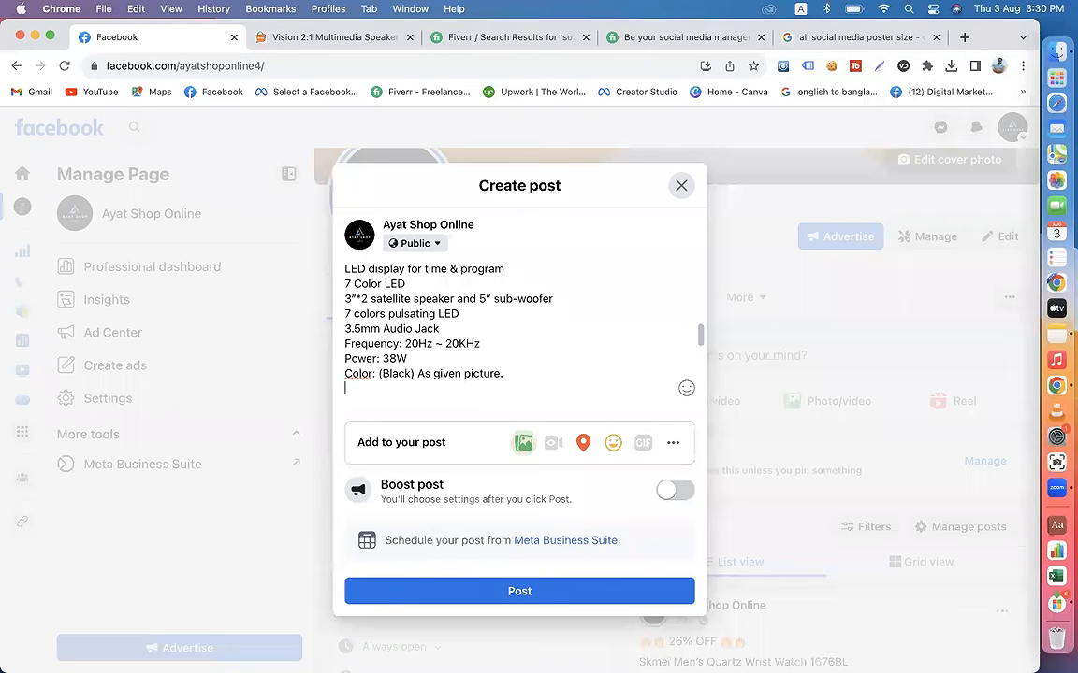
{"action": "scroll", "coordinate": [505, 366], "scroll_direction": "up", "scroll_amount": 5}
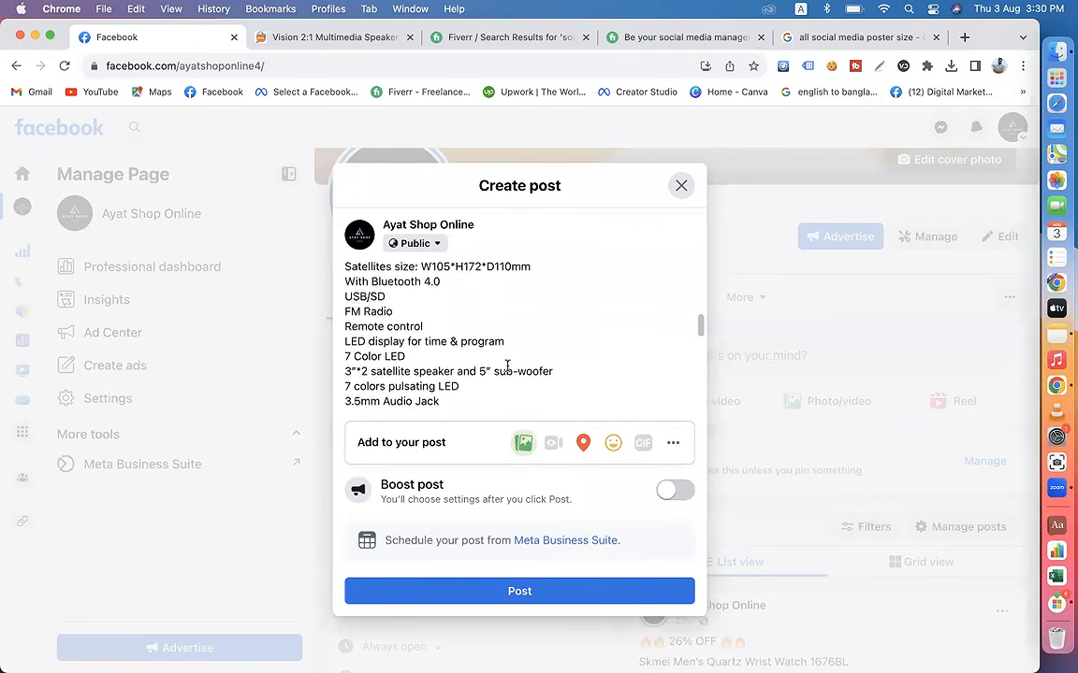
Step: Expand the page's earlier Skmei watch post in another browser tab and copy its green check mark emoji
{"action": "left_click", "coordinate": [830, 36]}
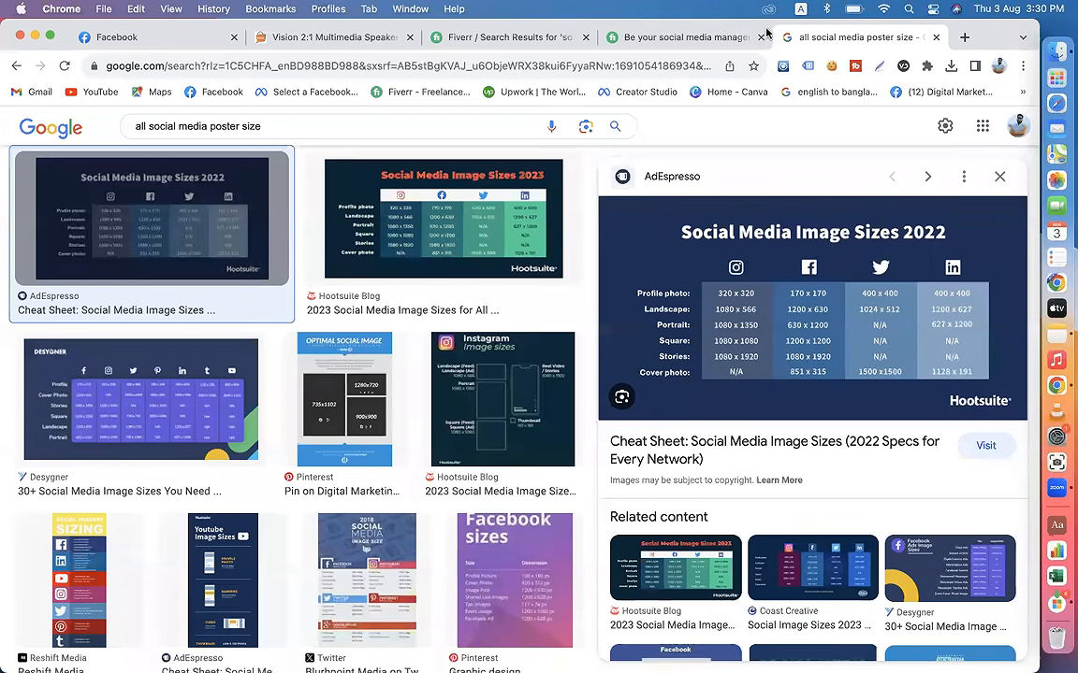
{"action": "left_click", "coordinate": [214, 93]}
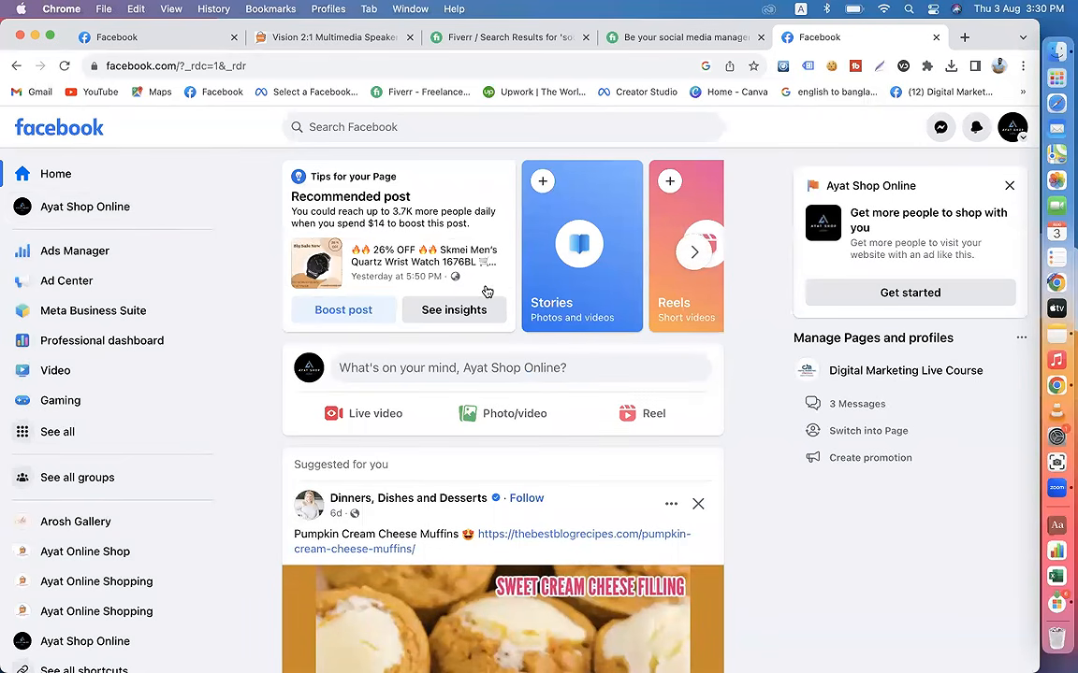
{"action": "left_click", "coordinate": [120, 217]}
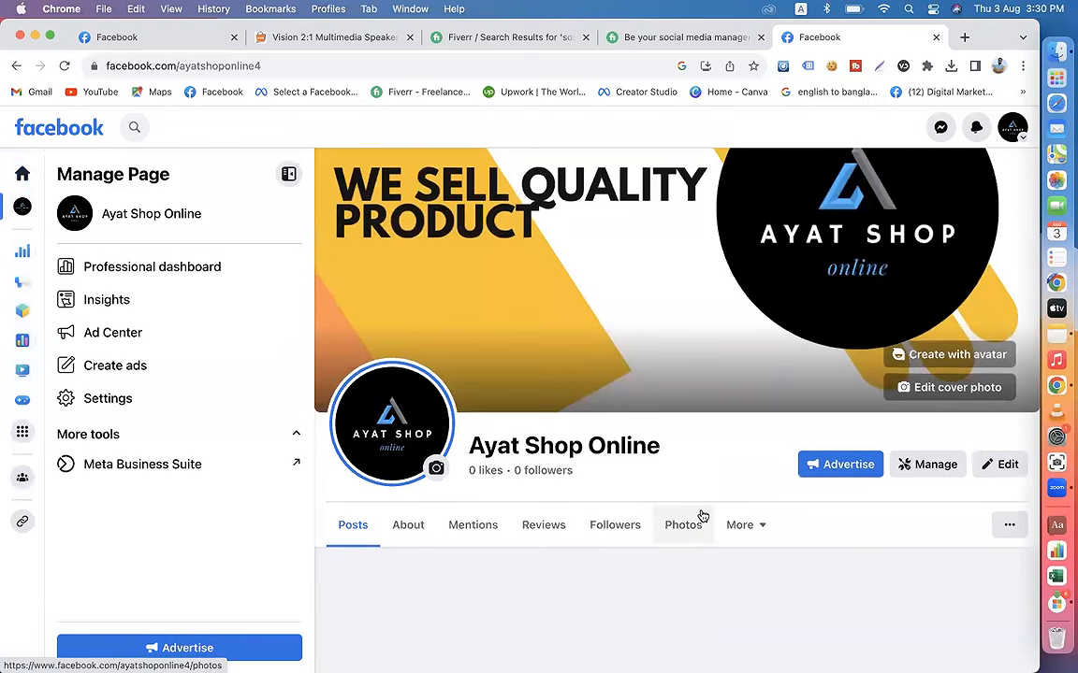
{"action": "scroll", "coordinate": [699, 515], "scroll_direction": "down", "scroll_amount": 4}
{"action": "scroll", "coordinate": [700, 512], "scroll_direction": "down", "scroll_amount": 5}
{"action": "scroll", "coordinate": [692, 533], "scroll_direction": "up", "scroll_amount": 4}
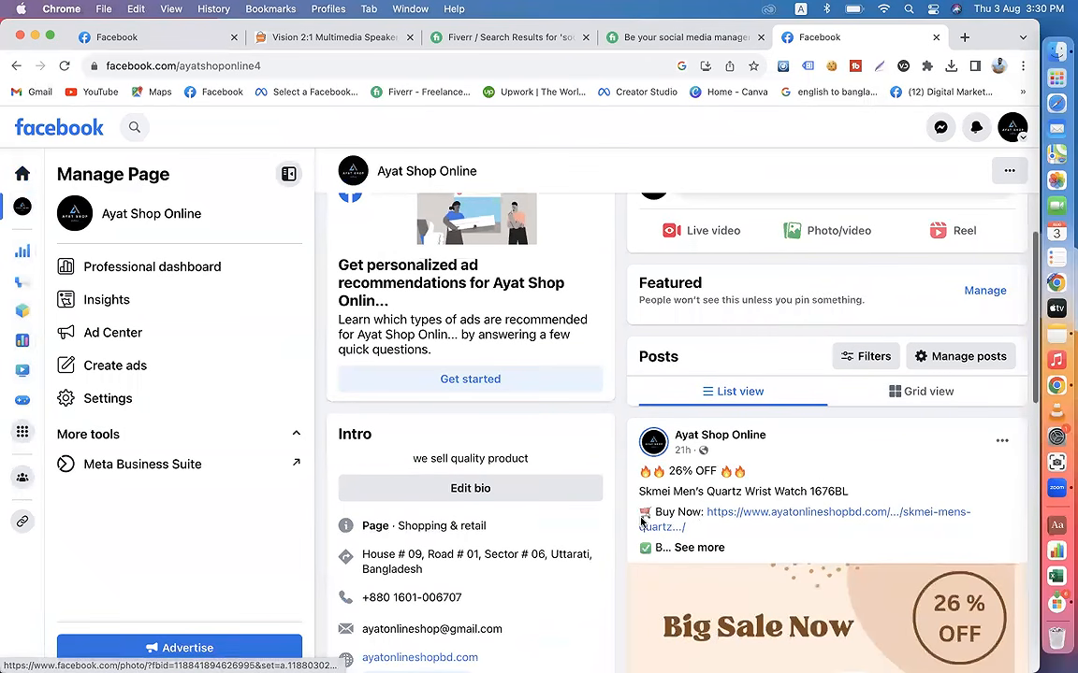
{"action": "left_click", "coordinate": [693, 548]}
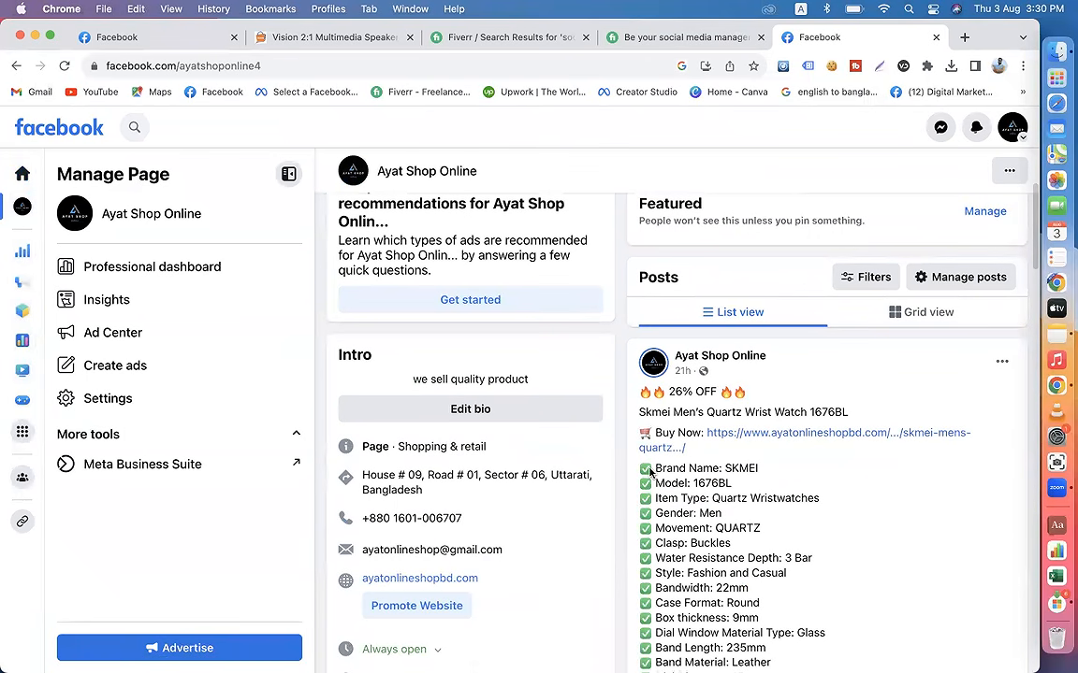
{"action": "left_click_drag", "start_coordinate": [633, 471], "coordinate": [647, 472]}
{"action": "key", "text": "super+c"}
{"action": "left_click", "coordinate": [631, 471]}
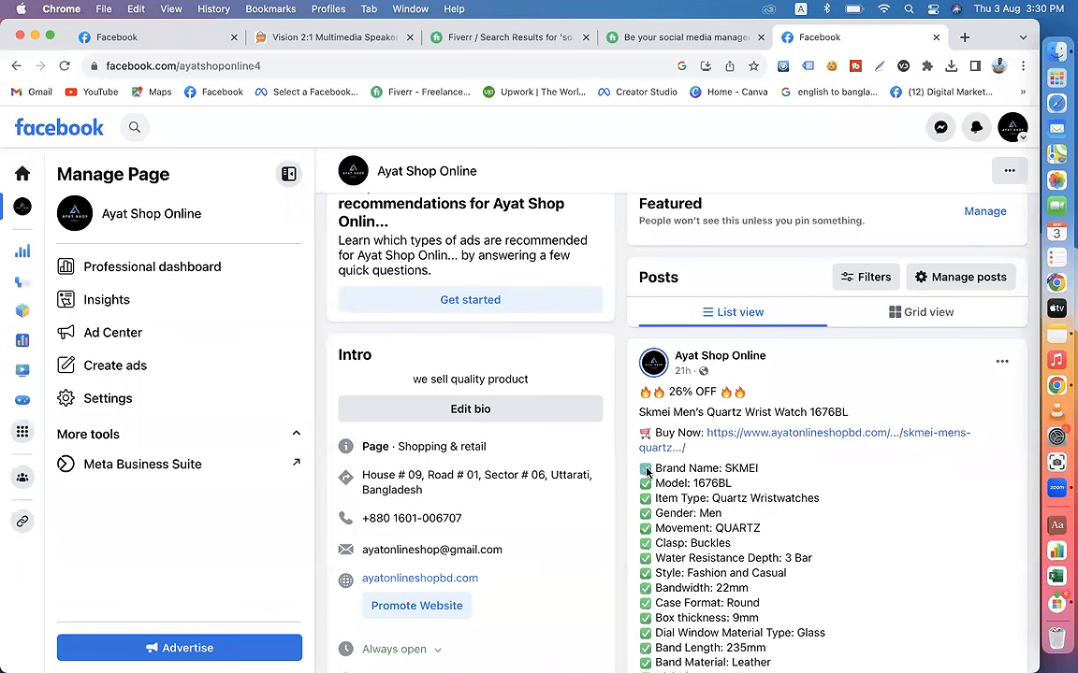
Step: Return to the draft Facebook post and paste the check mark emoji before the product name, item code, brand and R.M.S. specification lines
{"action": "left_click", "coordinate": [161, 39]}
{"action": "scroll", "coordinate": [348, 328], "scroll_direction": "up", "scroll_amount": 1}
{"action": "scroll", "coordinate": [348, 329], "scroll_direction": "up", "scroll_amount": 5}
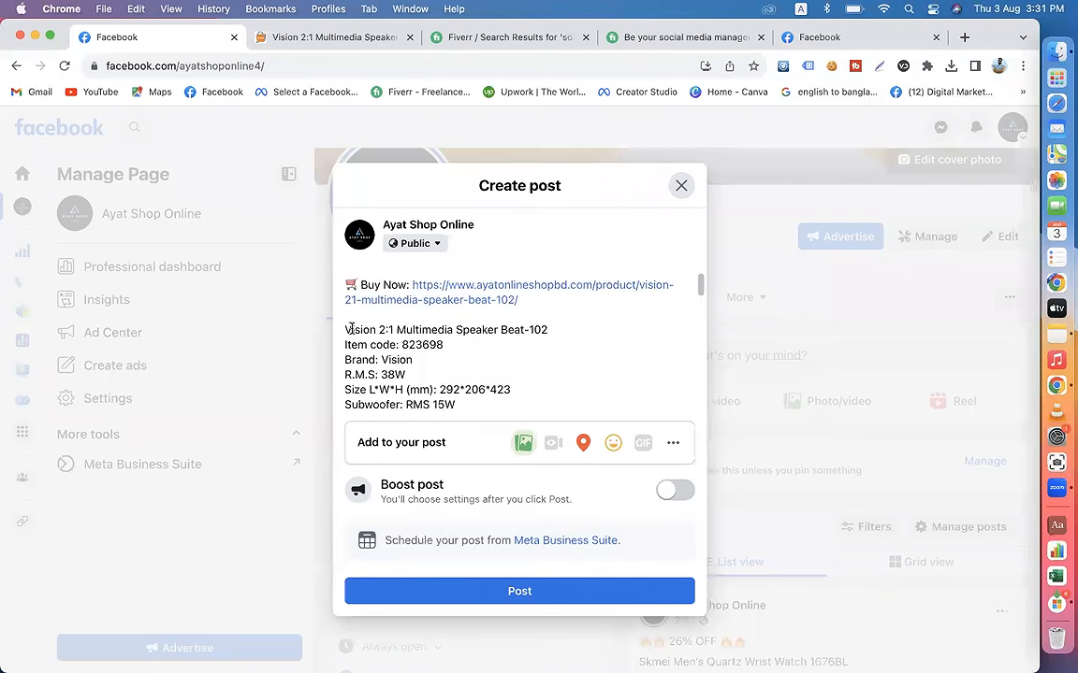
{"action": "left_click", "coordinate": [346, 360]}
{"action": "key", "text": "ctrl+v"}
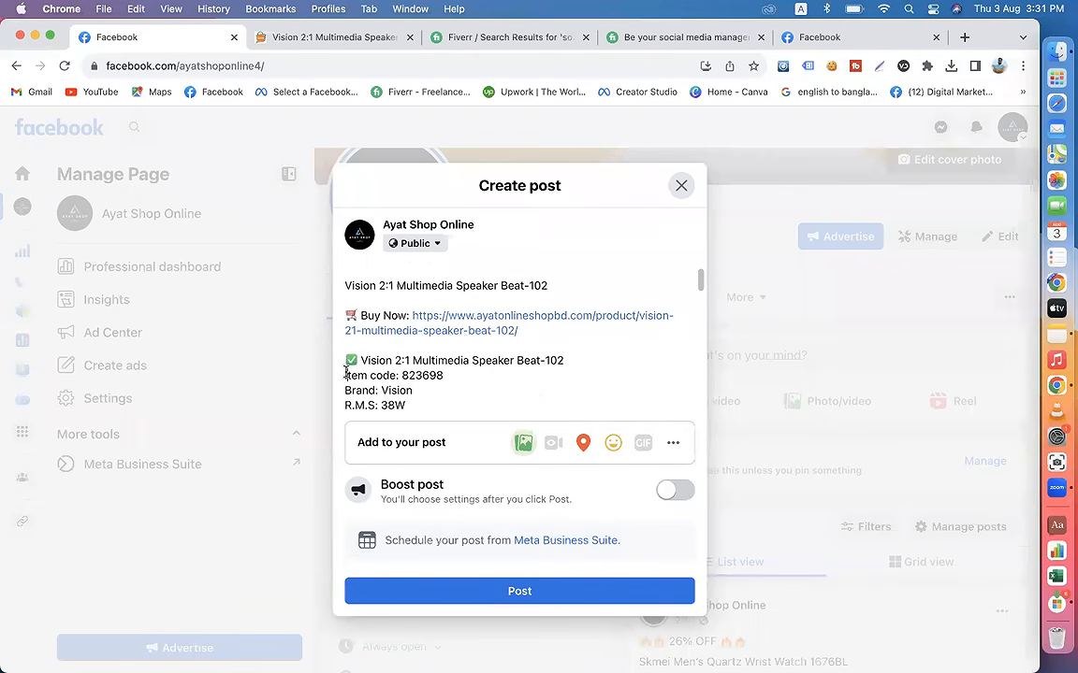
{"action": "left_click", "coordinate": [346, 375]}
{"action": "key", "text": "ctrl+v"}
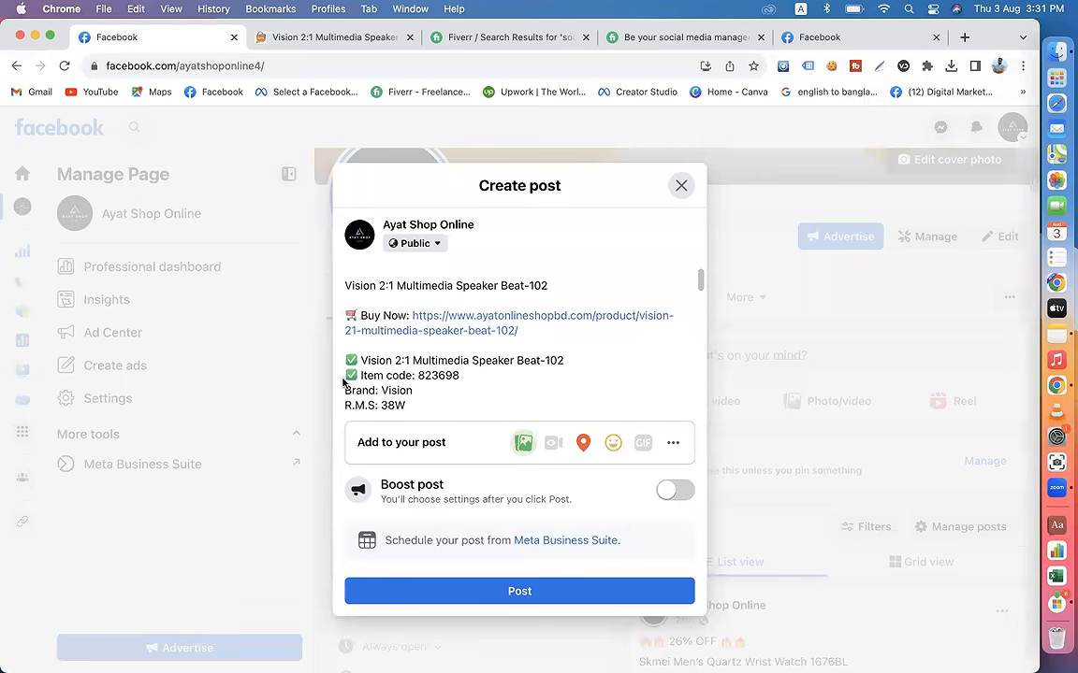
{"action": "left_click", "coordinate": [346, 390]}
{"action": "key", "text": "super+v"}
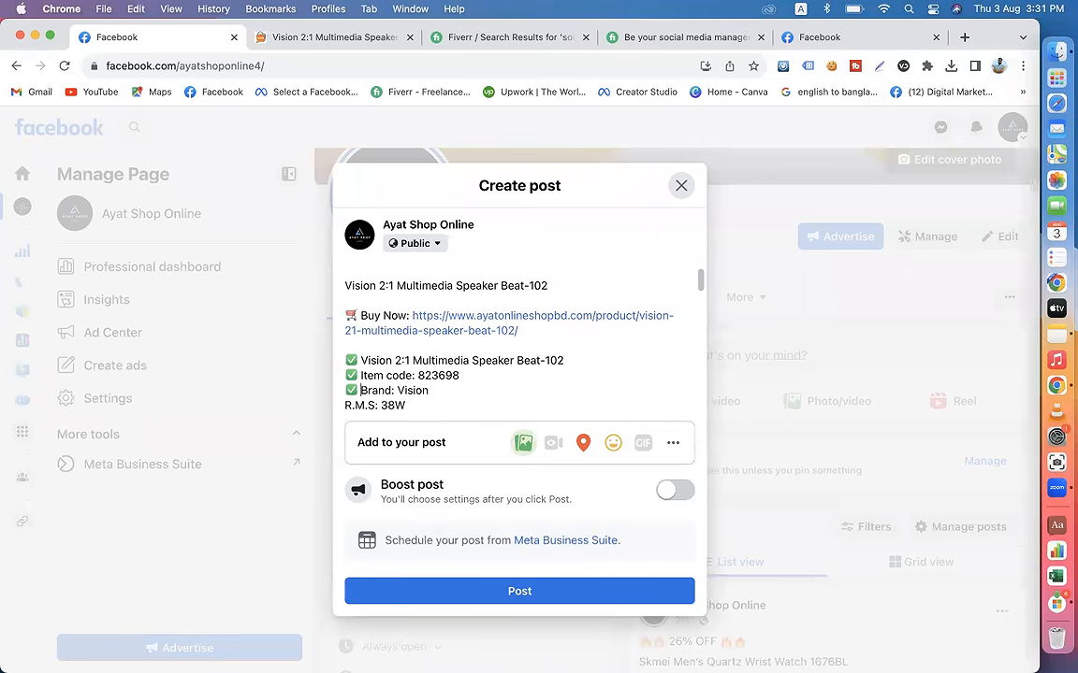
{"action": "left_click", "coordinate": [345, 405]}
{"action": "key", "text": "super+v"}
Step: Paste the check mark emoji before the Size L*W*H, Subwoofer RMS, Satellites RMS and Frequency response lines
{"action": "scroll", "coordinate": [349, 404], "scroll_direction": "down", "scroll_amount": 2}
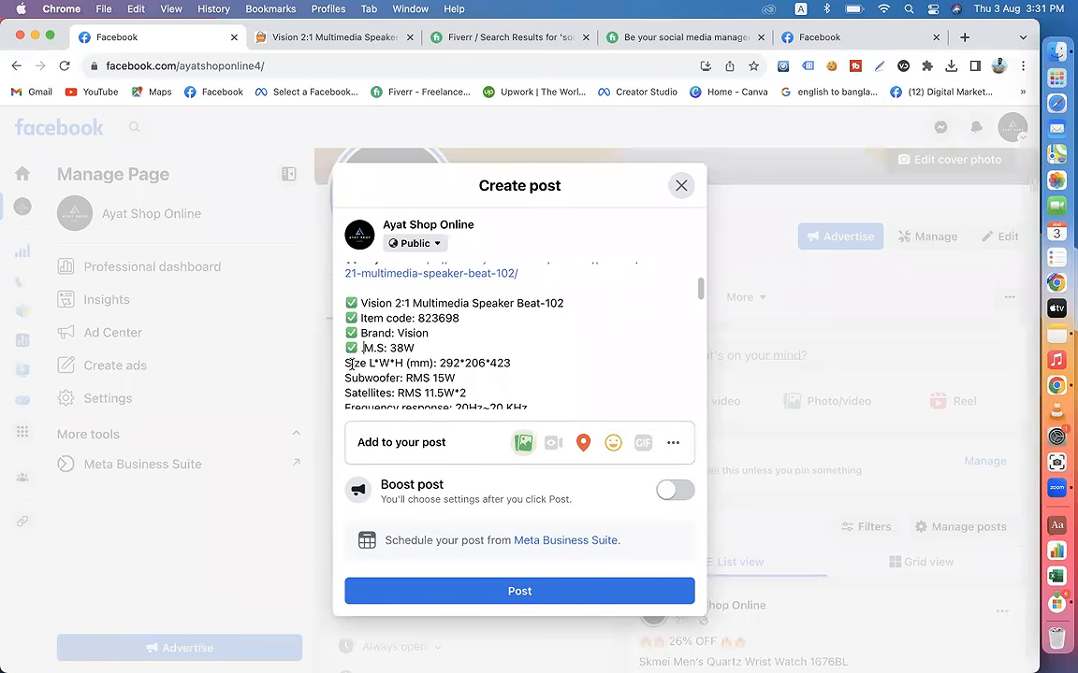
{"action": "left_click", "coordinate": [346, 363]}
{"action": "key", "text": "super+v"}
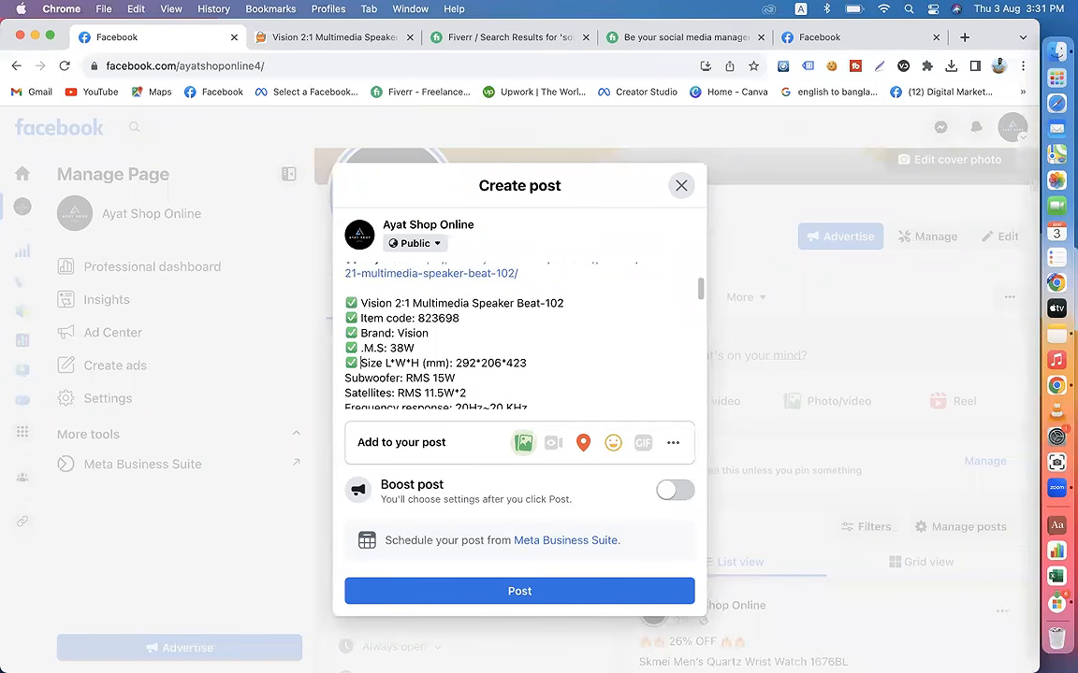
{"action": "left_click", "coordinate": [346, 378]}
{"action": "key", "text": "super+v"}
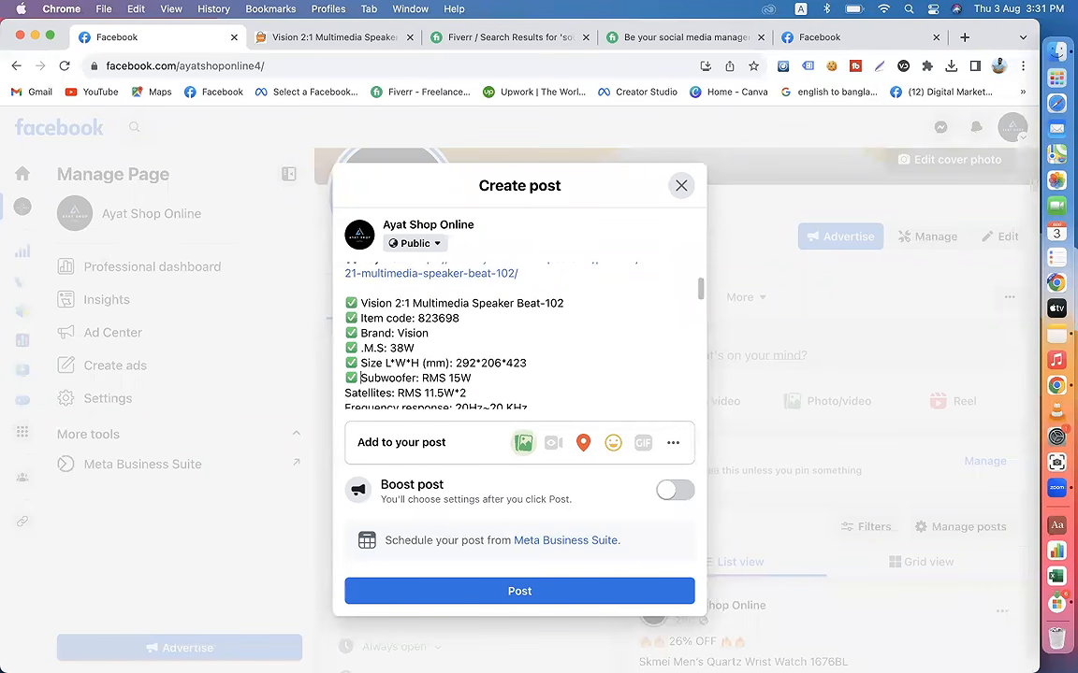
{"action": "scroll", "coordinate": [348, 375], "scroll_direction": "down", "scroll_amount": 1}
{"action": "left_click", "coordinate": [346, 371]}
{"action": "key", "text": "super+v"}
{"action": "left_click", "coordinate": [346, 386]}
{"action": "key", "text": "super+v"}
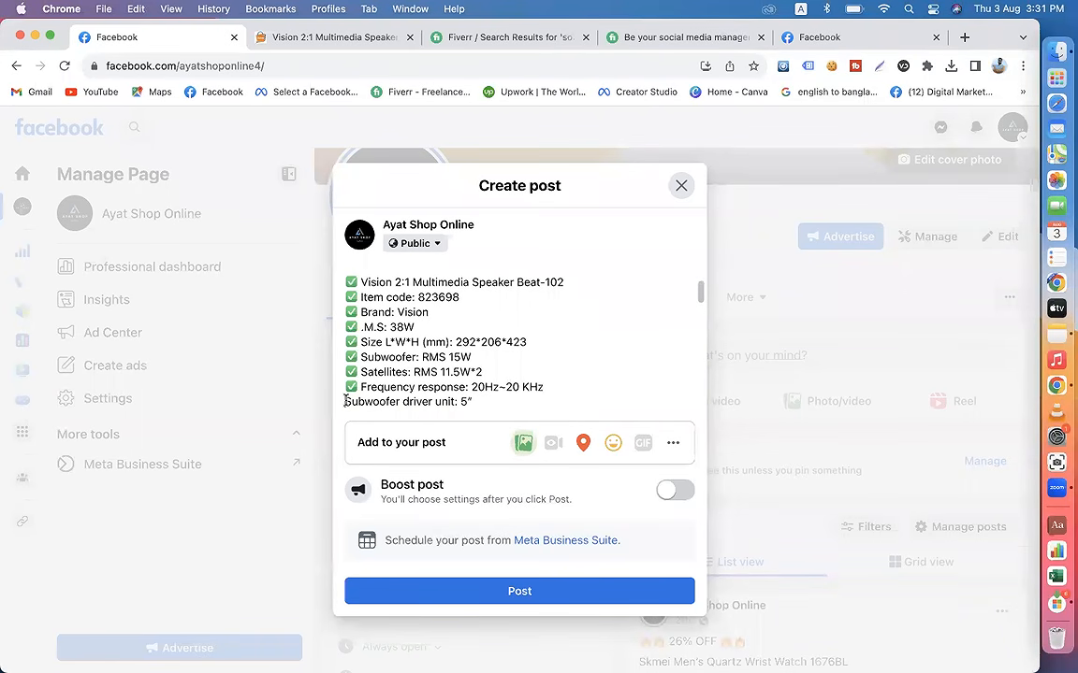
Step: Paste the check mark emoji before the Subwoofer driver unit, Satellite driver unit, S/N and Distortion lines
{"action": "left_click", "coordinate": [346, 401]}
{"action": "key", "text": "super+v"}
{"action": "scroll", "coordinate": [519, 337], "scroll_direction": "down", "scroll_amount": 2}
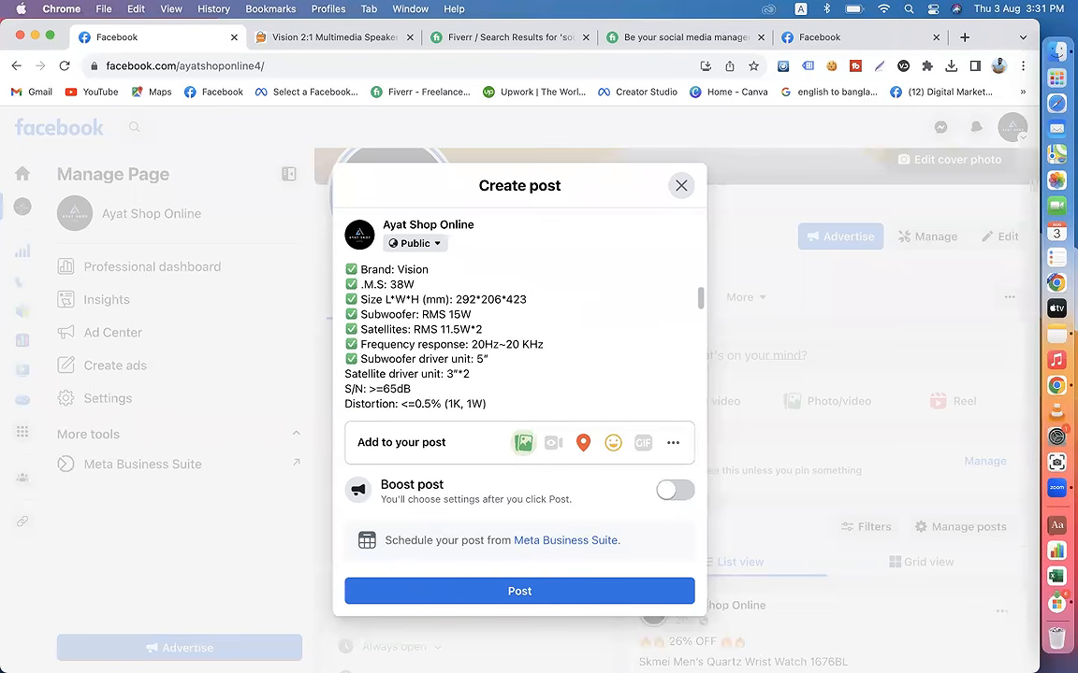
{"action": "left_click", "coordinate": [346, 374]}
{"action": "key", "text": "super+v"}
{"action": "left_click", "coordinate": [347, 389]}
{"action": "key", "text": "super+v"}
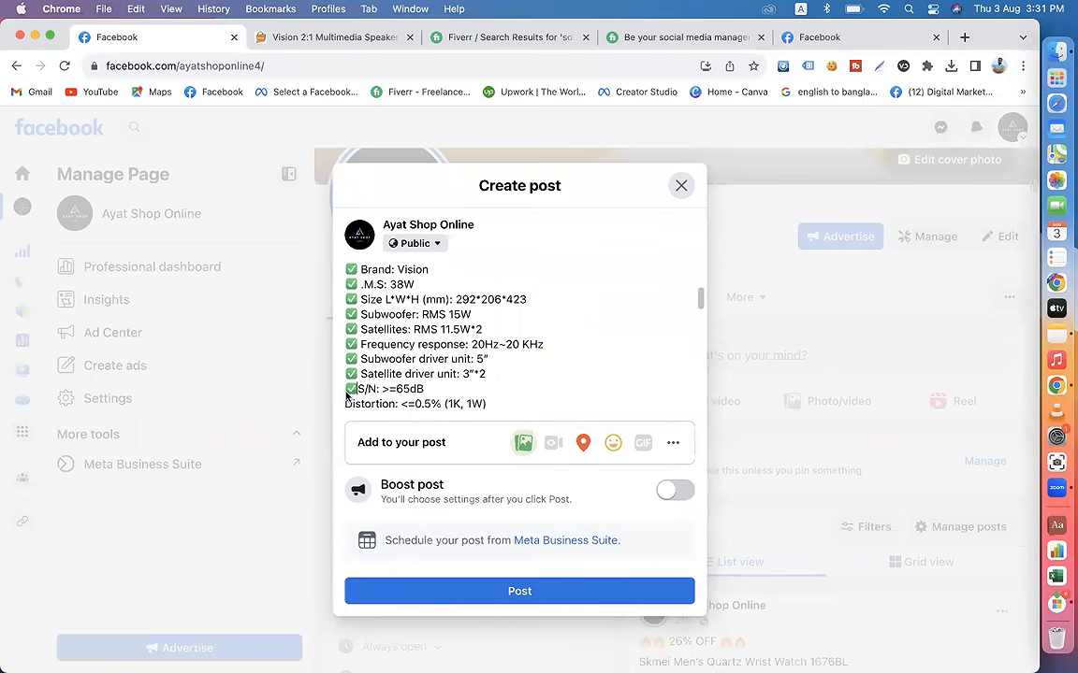
{"action": "scroll", "coordinate": [519, 337], "scroll_direction": "down", "scroll_amount": 1}
{"action": "left_click", "coordinate": [346, 373]}
{"action": "key", "text": "super+v"}
Step: Paste the check mark emoji before the Integrated circuit, Subwoofer size, Satellites size, With Bluetooth 4.0 and USB/SD lines
{"action": "scroll", "coordinate": [344, 372], "scroll_direction": "down", "scroll_amount": 1}
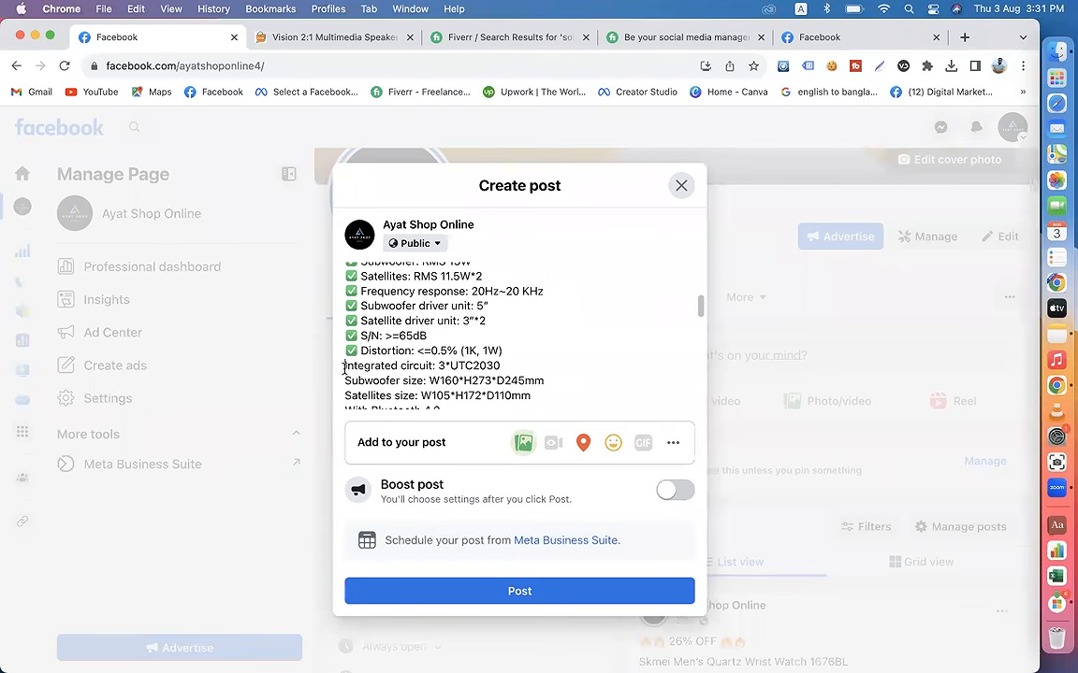
{"action": "left_click", "coordinate": [344, 368]}
{"action": "key", "text": "super+v"}
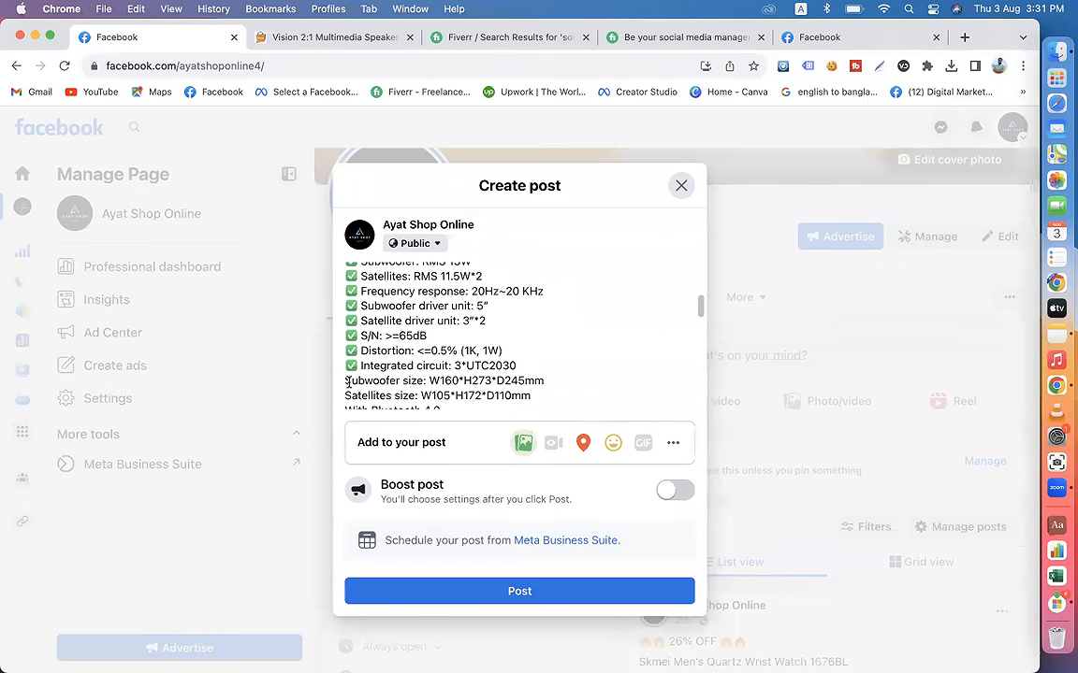
{"action": "left_click", "coordinate": [346, 382]}
{"action": "key", "text": "super+v"}
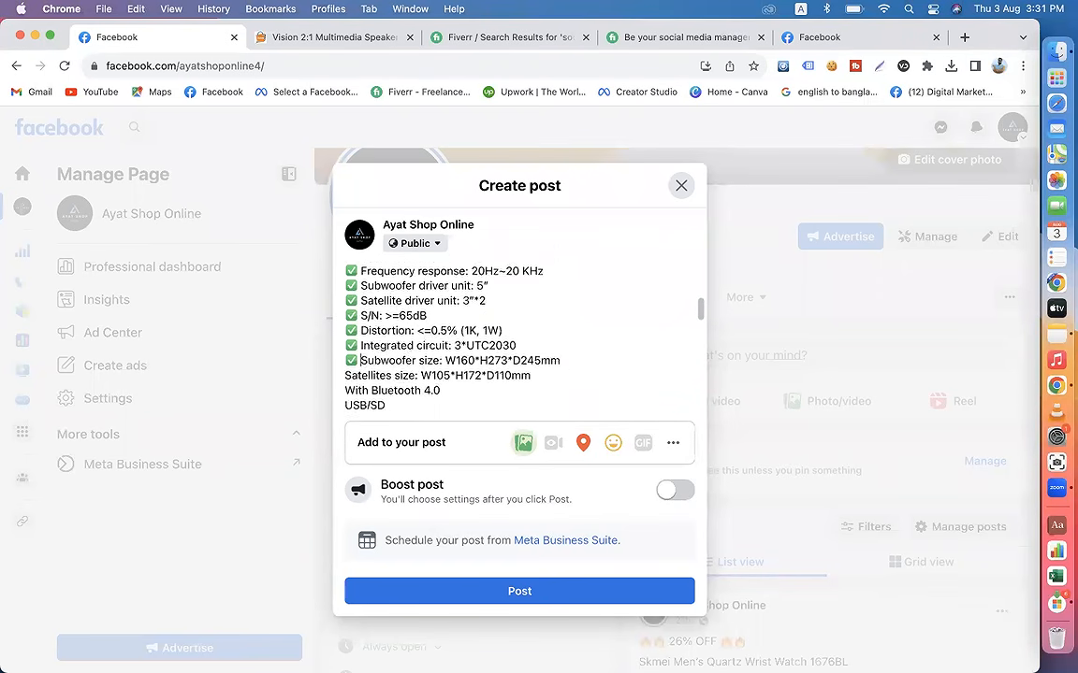
{"action": "scroll", "coordinate": [345, 374], "scroll_direction": "down", "scroll_amount": 2}
{"action": "left_click", "coordinate": [346, 349]}
{"action": "key", "text": "super+v"}
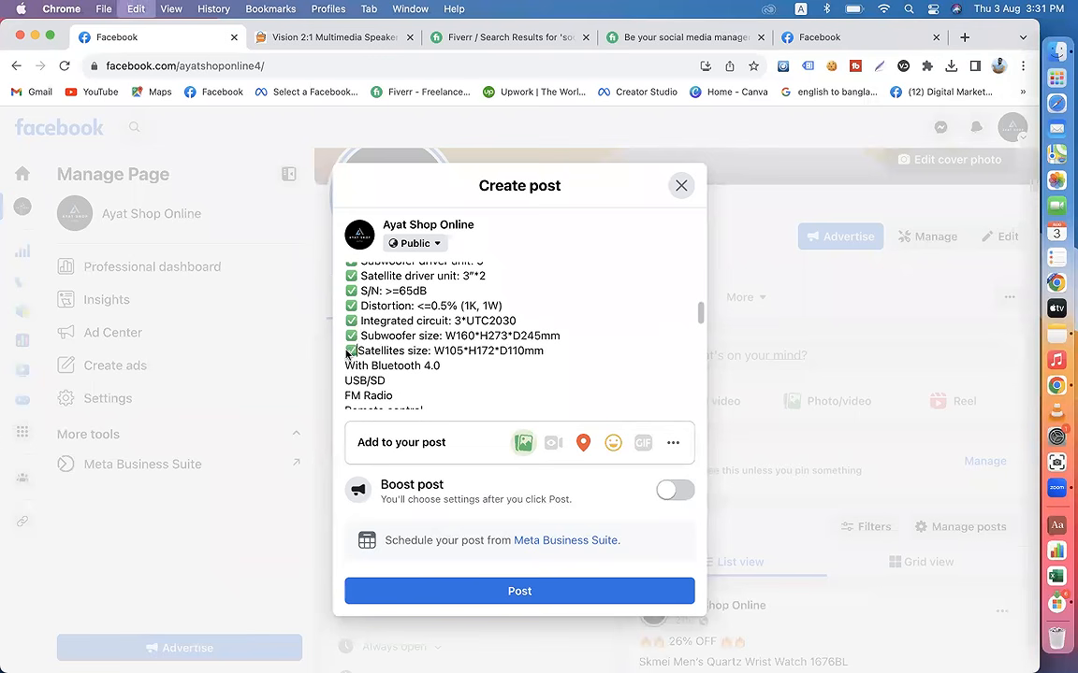
{"action": "left_click", "coordinate": [345, 365]}
{"action": "key", "text": "super+v"}
{"action": "left_click", "coordinate": [345, 380]}
{"action": "key", "text": "super+v"}
Step: Paste the check mark emoji before the FM Radio, Remote control, LED display for time & program and 7 Color LED lines
{"action": "scroll", "coordinate": [346, 376], "scroll_direction": "down", "scroll_amount": 2}
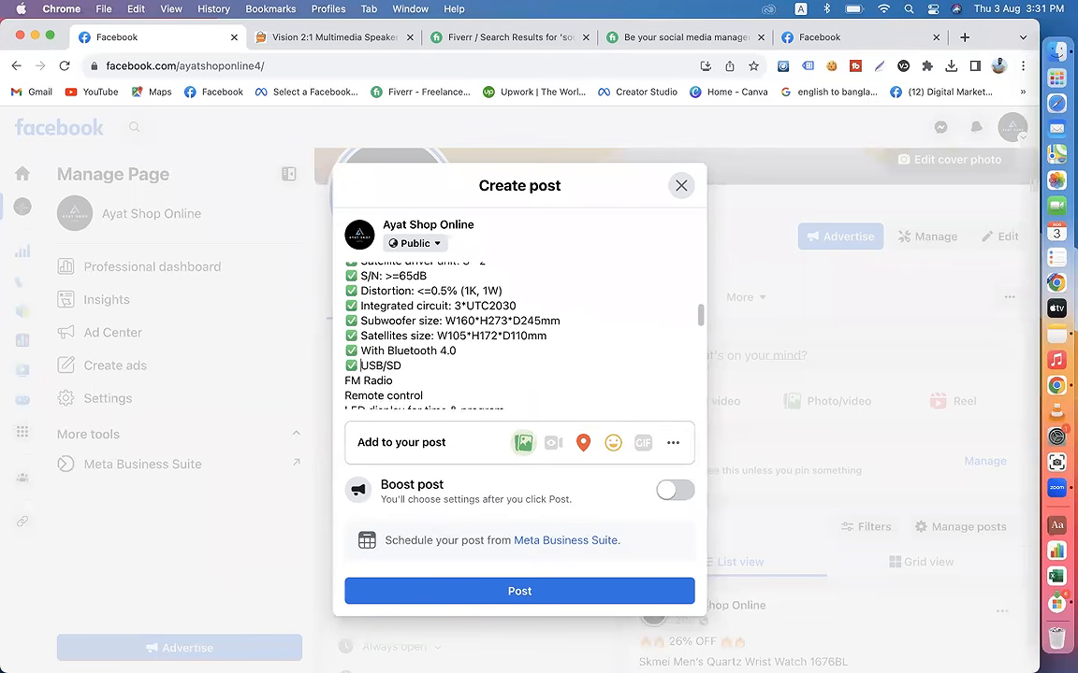
{"action": "left_click", "coordinate": [346, 375]}
{"action": "key", "text": "super+v"}
{"action": "scroll", "coordinate": [347, 375], "scroll_direction": "down", "scroll_amount": 2}
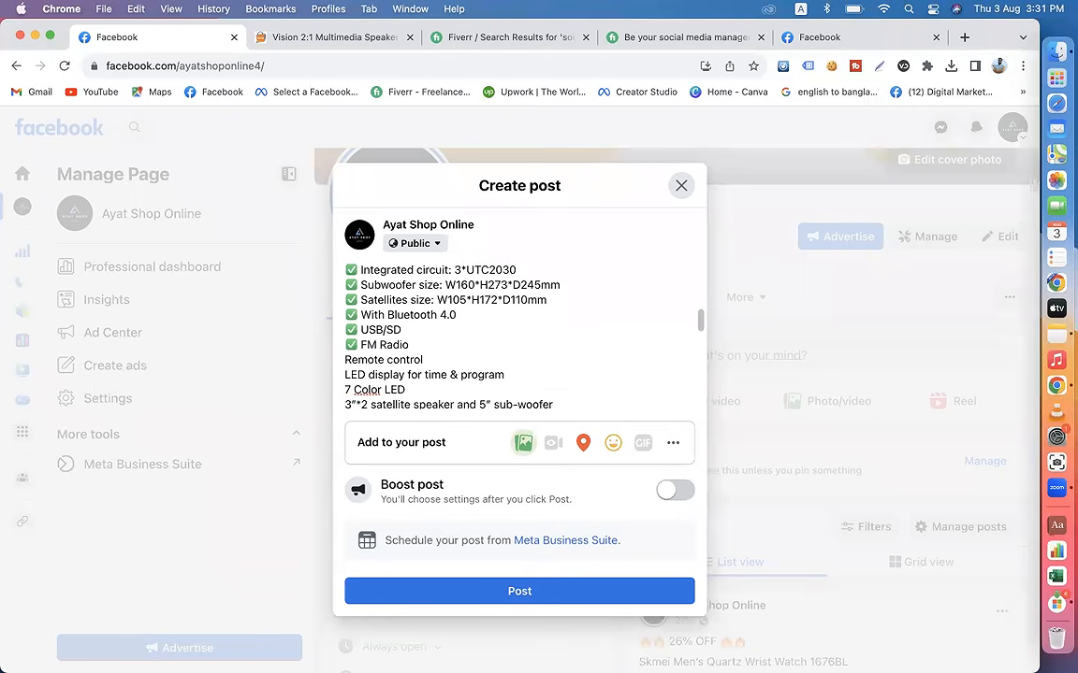
{"action": "left_click", "coordinate": [346, 360]}
{"action": "key", "text": "super+v"}
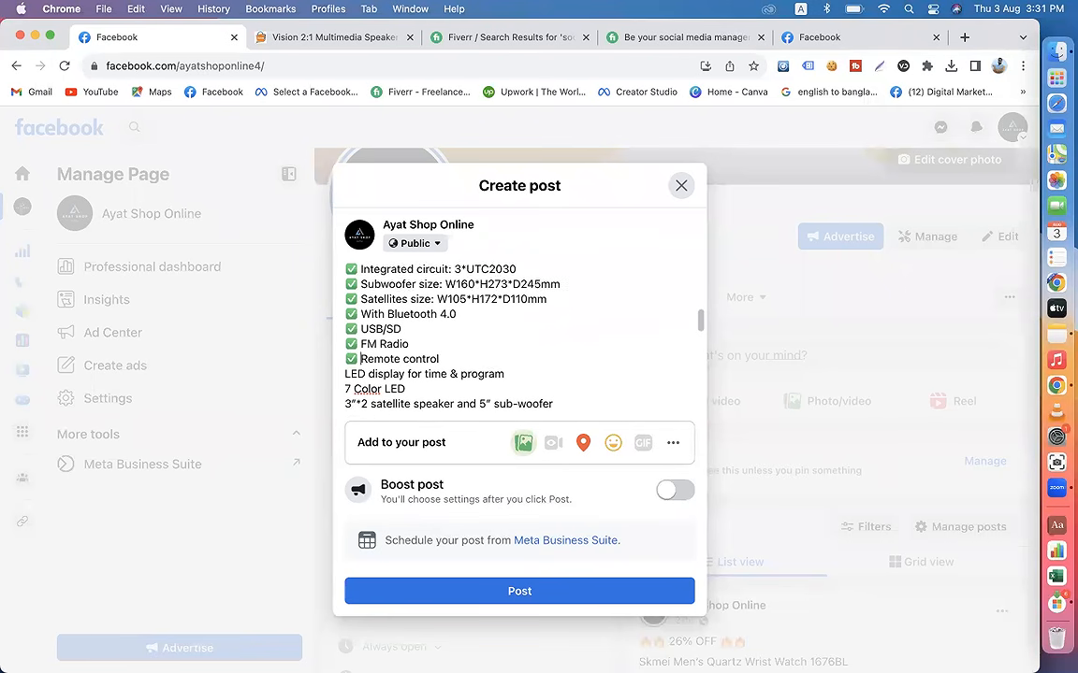
{"action": "scroll", "coordinate": [346, 360], "scroll_direction": "down", "scroll_amount": 2}
{"action": "left_click", "coordinate": [344, 351]}
{"action": "type", "text": "✅"}
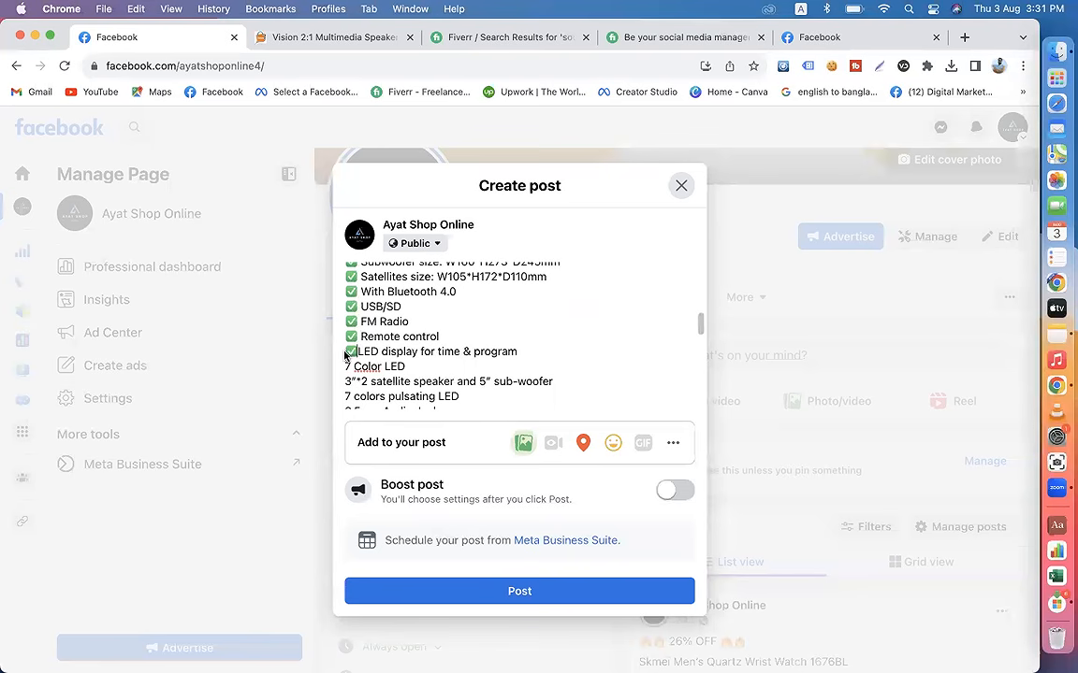
{"action": "left_click", "coordinate": [347, 366]}
{"action": "type", "text": "✅"}
Step: Paste the check mark emoji before the satellite speaker and sub-woofer line, the 7 colors pulsating LED line and the 3.5mm Audio Jack line
{"action": "scroll", "coordinate": [346, 365], "scroll_direction": "down", "scroll_amount": 2}
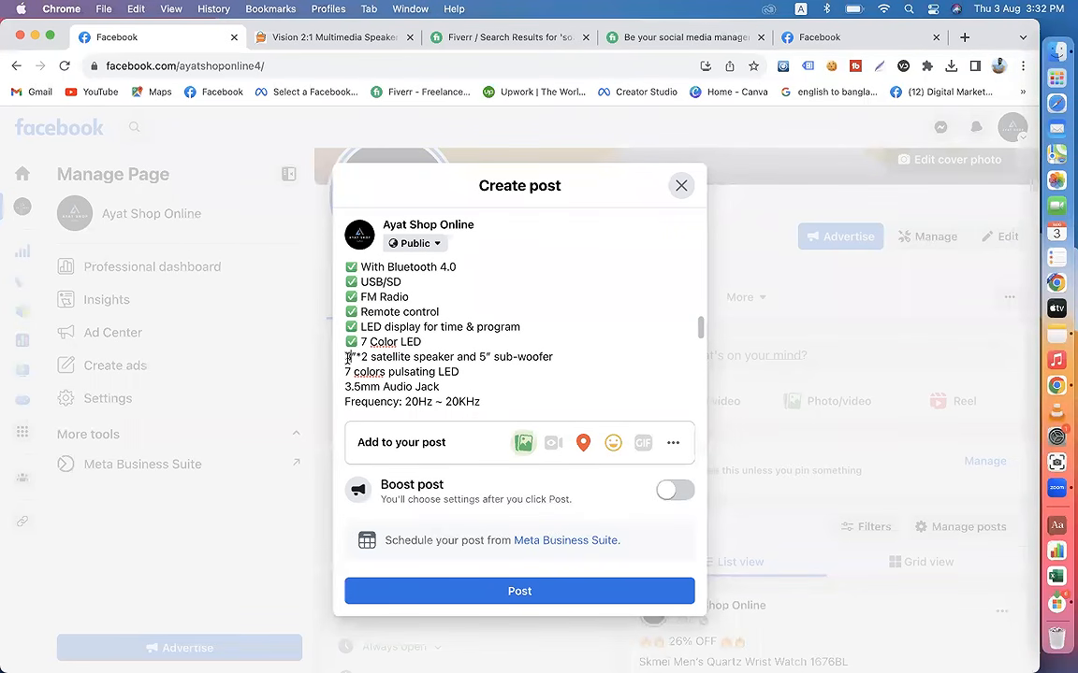
{"action": "left_click", "coordinate": [345, 356]}
{"action": "type", "text": "✅"}
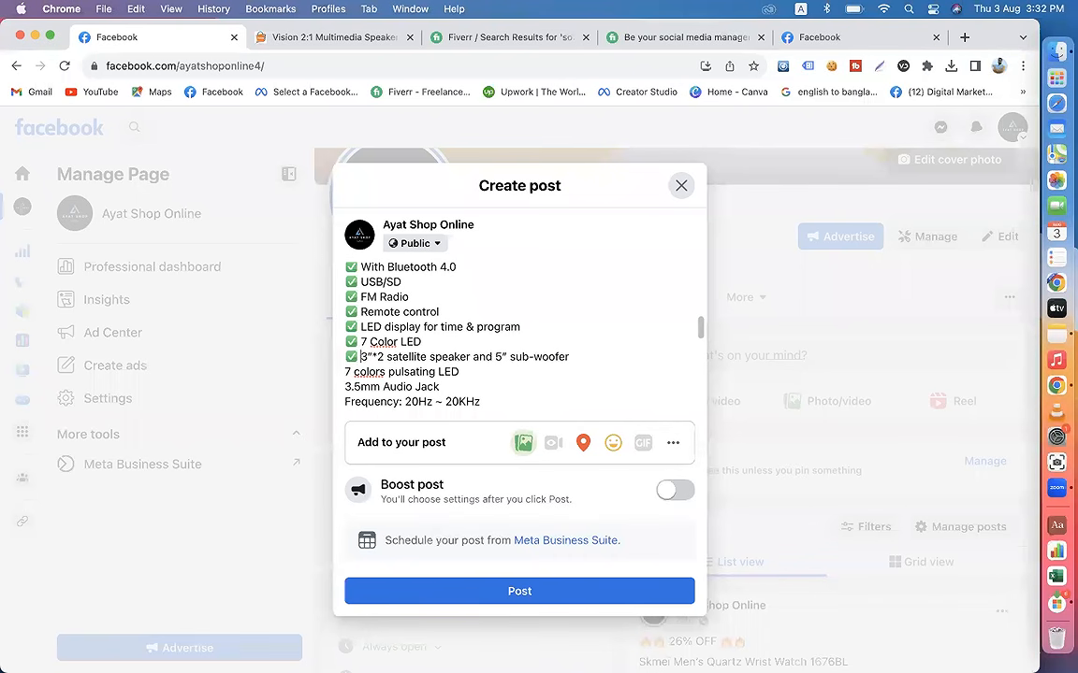
{"action": "scroll", "coordinate": [353, 345], "scroll_direction": "down", "scroll_amount": 2}
{"action": "left_click", "coordinate": [345, 338]}
{"action": "type", "text": "✅"}
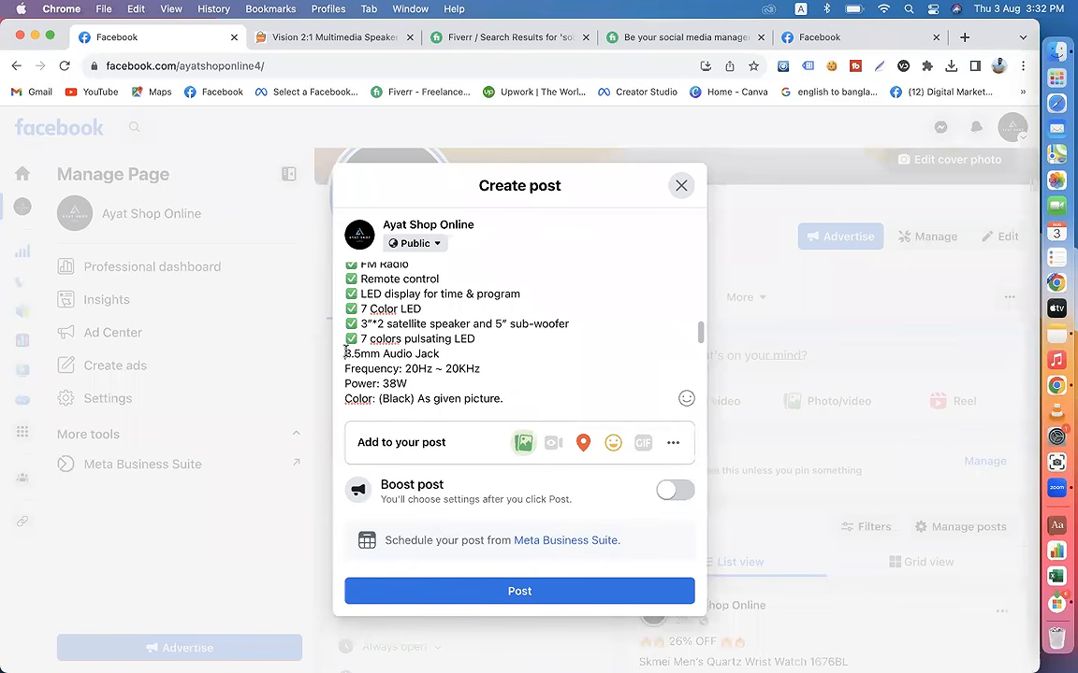
{"action": "left_click", "coordinate": [345, 354]}
{"action": "type", "text": "✅"}
Step: Paste the check mark emoji before the last three specification lines: Frequency, Power and Color
{"action": "scroll", "coordinate": [345, 351], "scroll_direction": "down", "scroll_amount": 1}
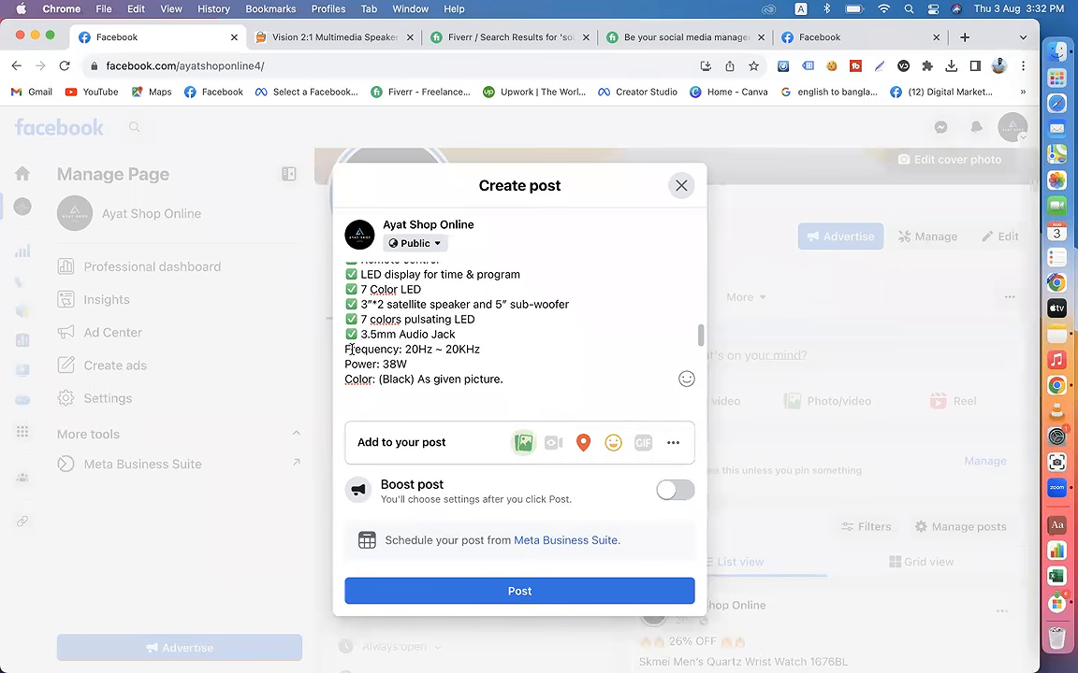
{"action": "left_click", "coordinate": [345, 349]}
{"action": "type", "text": "✅"}
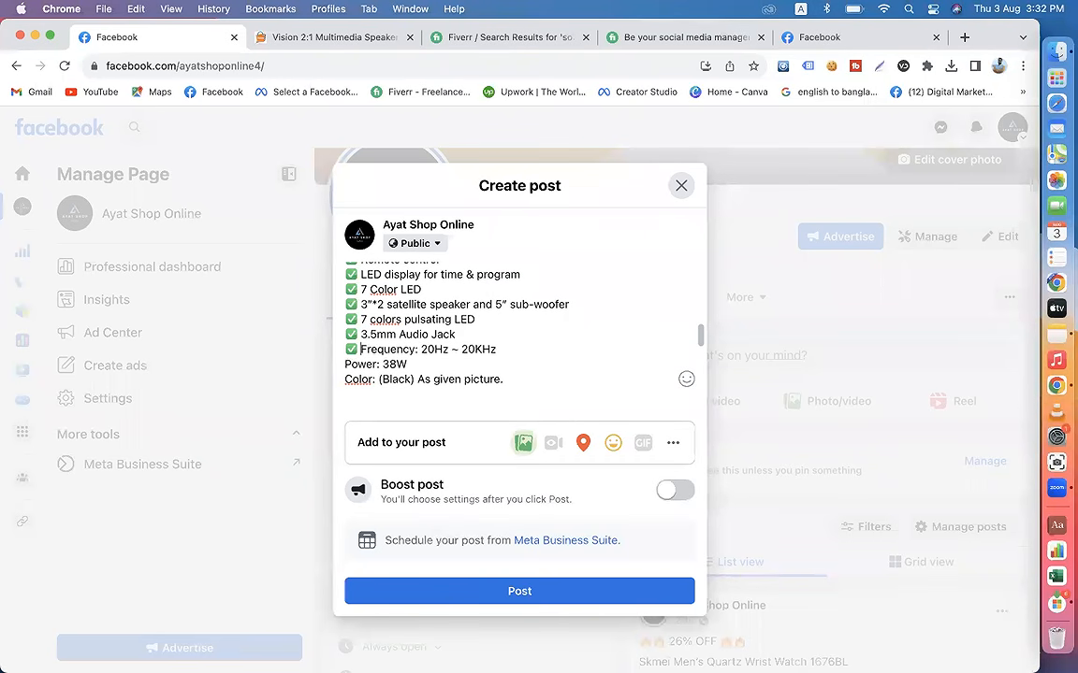
{"action": "scroll", "coordinate": [346, 347], "scroll_direction": "down", "scroll_amount": 1}
{"action": "left_click", "coordinate": [344, 344]}
{"action": "type", "text": "✅"}
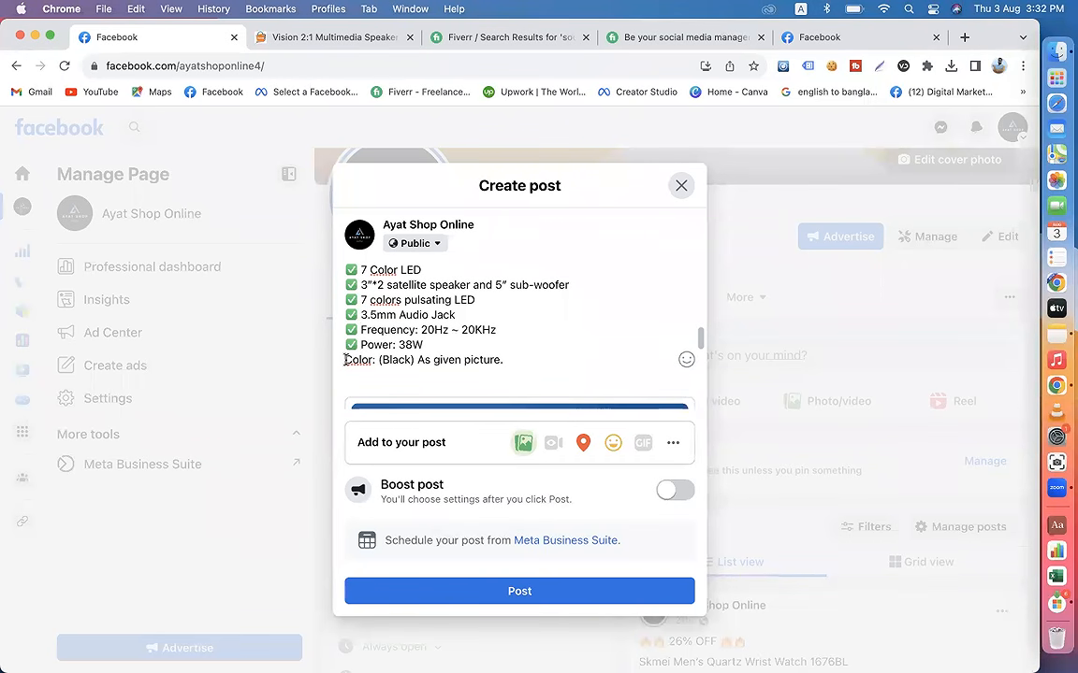
{"action": "left_click", "coordinate": [345, 359]}
{"action": "type", "text": "✅"}
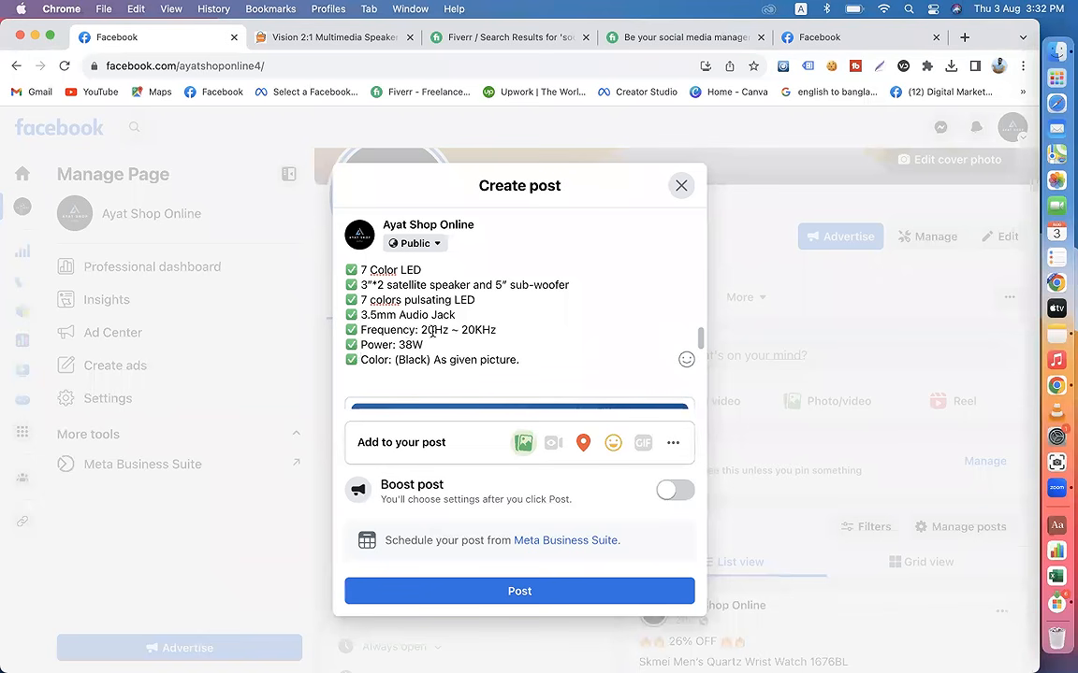
Step: Review the whole draft post, from the 50% OFF headline through the specification lines to the attached speaker promo image
{"action": "scroll", "coordinate": [475, 339], "scroll_direction": "down", "scroll_amount": 5}
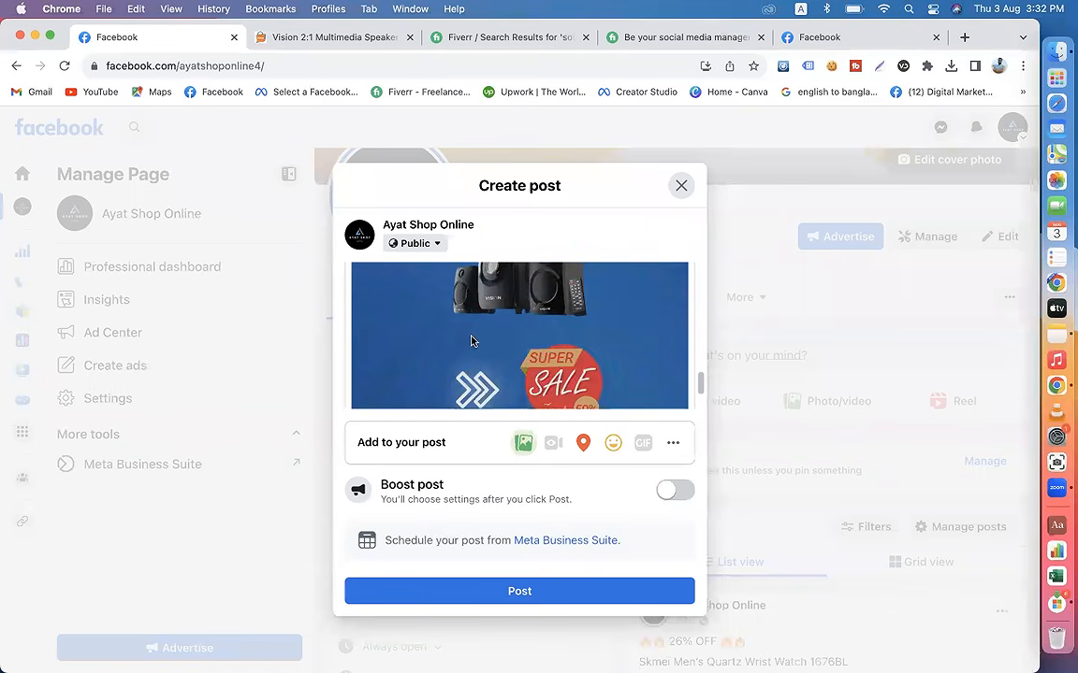
{"action": "scroll", "coordinate": [482, 340], "scroll_direction": "up", "scroll_amount": 5}
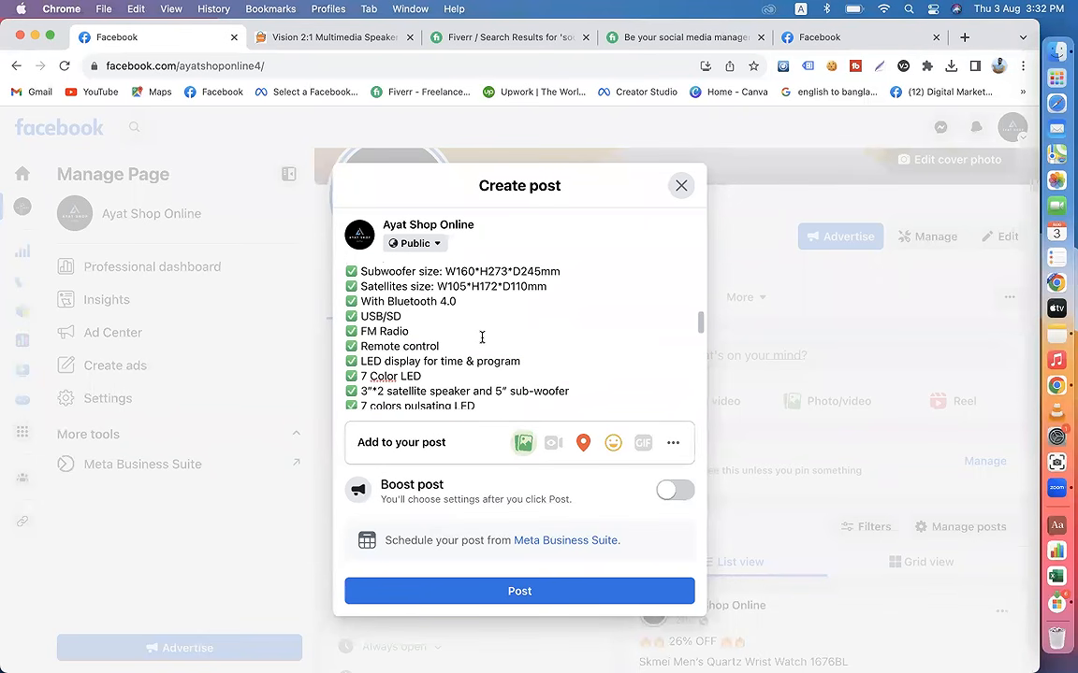
{"action": "scroll", "coordinate": [482, 337], "scroll_direction": "up", "scroll_amount": 6}
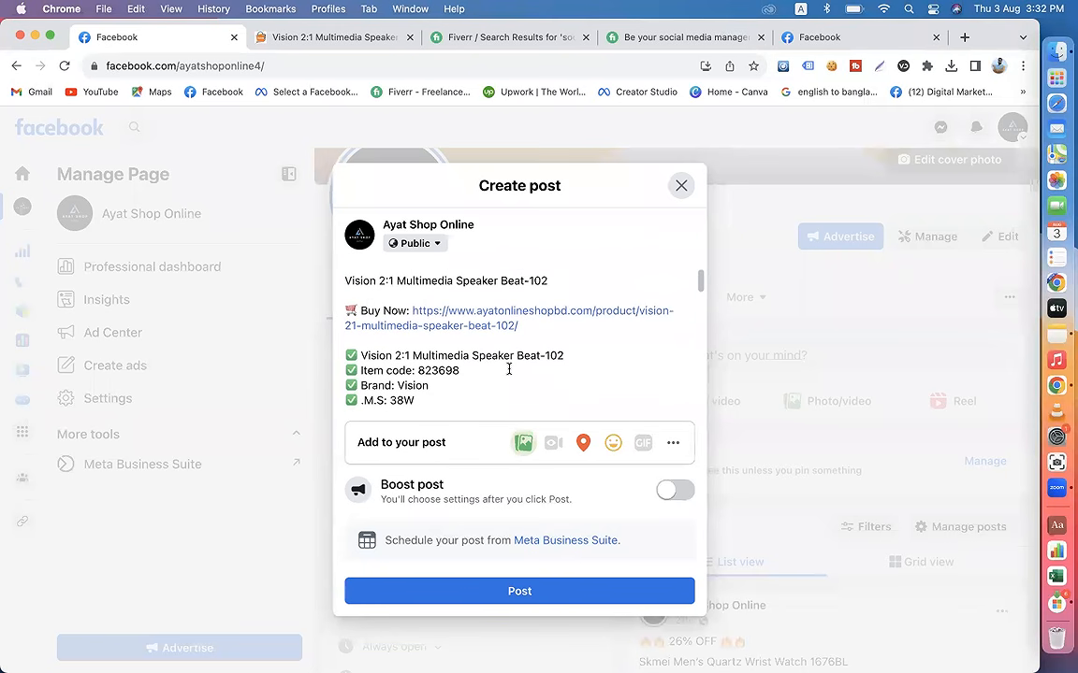
{"action": "scroll", "coordinate": [509, 369], "scroll_direction": "up", "scroll_amount": 2}
{"action": "scroll", "coordinate": [509, 372], "scroll_direction": "down", "scroll_amount": 8}
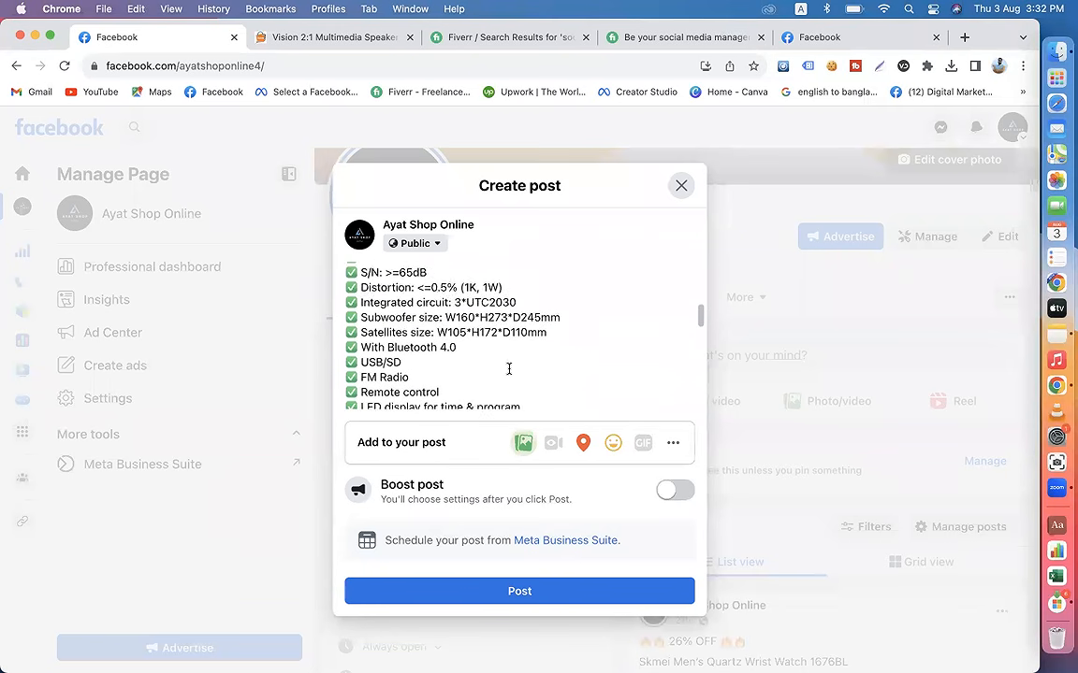
{"action": "scroll", "coordinate": [509, 374], "scroll_direction": "down", "scroll_amount": 4}
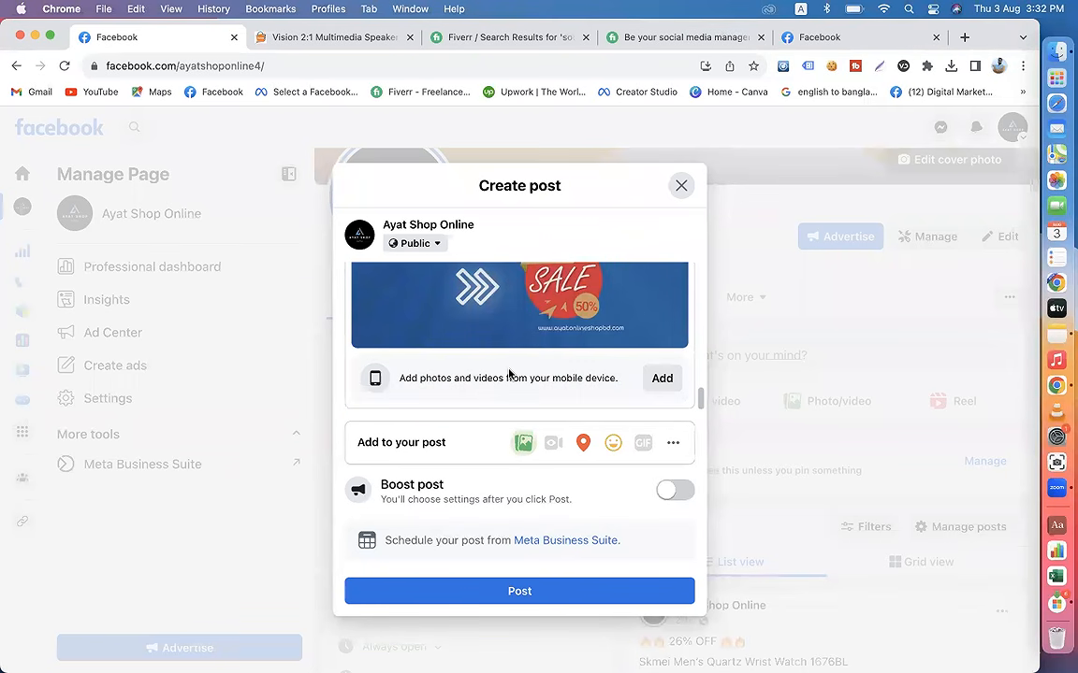
{"action": "scroll", "coordinate": [509, 374], "scroll_direction": "up", "scroll_amount": 2}
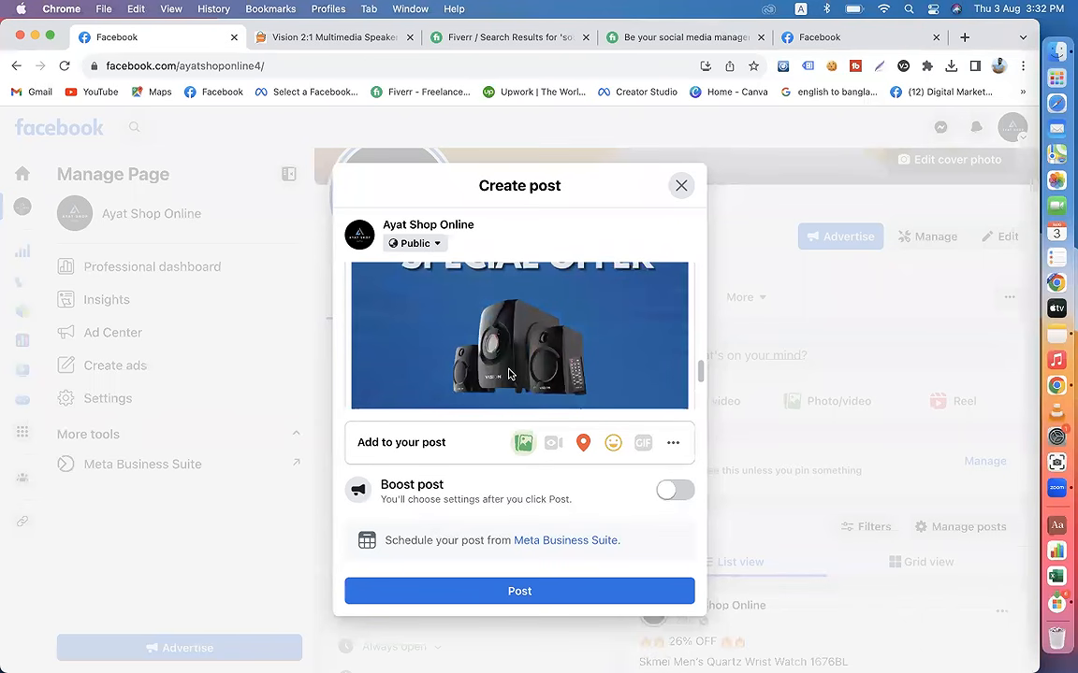
{"action": "scroll", "coordinate": [508, 374], "scroll_direction": "up", "scroll_amount": 3}
{"action": "scroll", "coordinate": [510, 374], "scroll_direction": "down", "scroll_amount": 4}
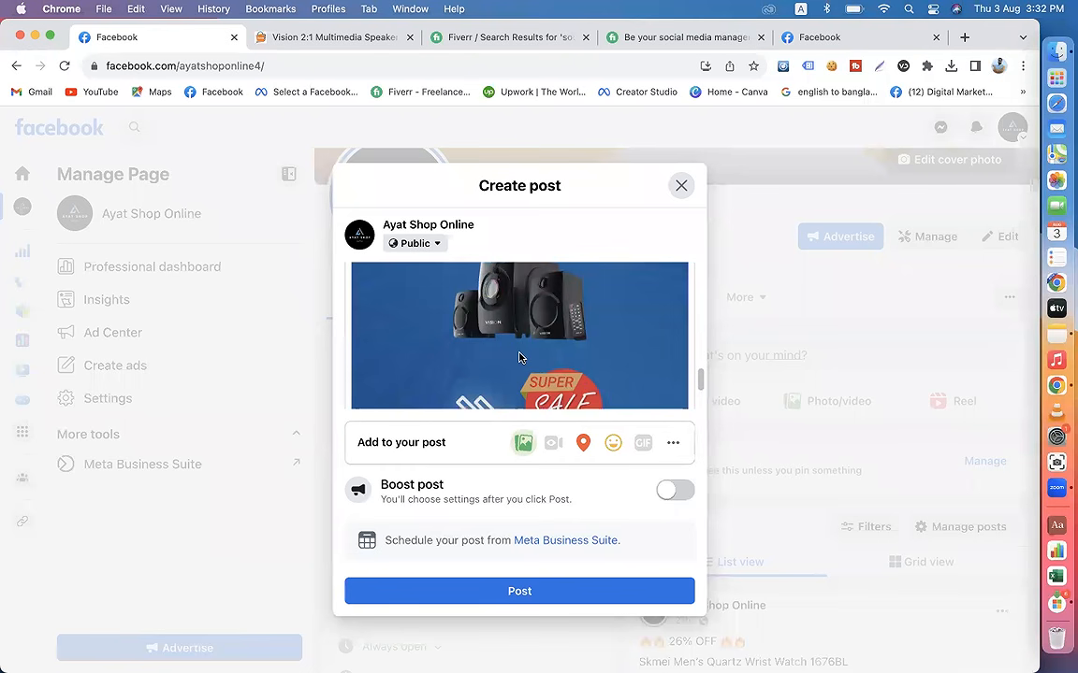
{"action": "scroll", "coordinate": [521, 359], "scroll_direction": "up", "scroll_amount": 5}
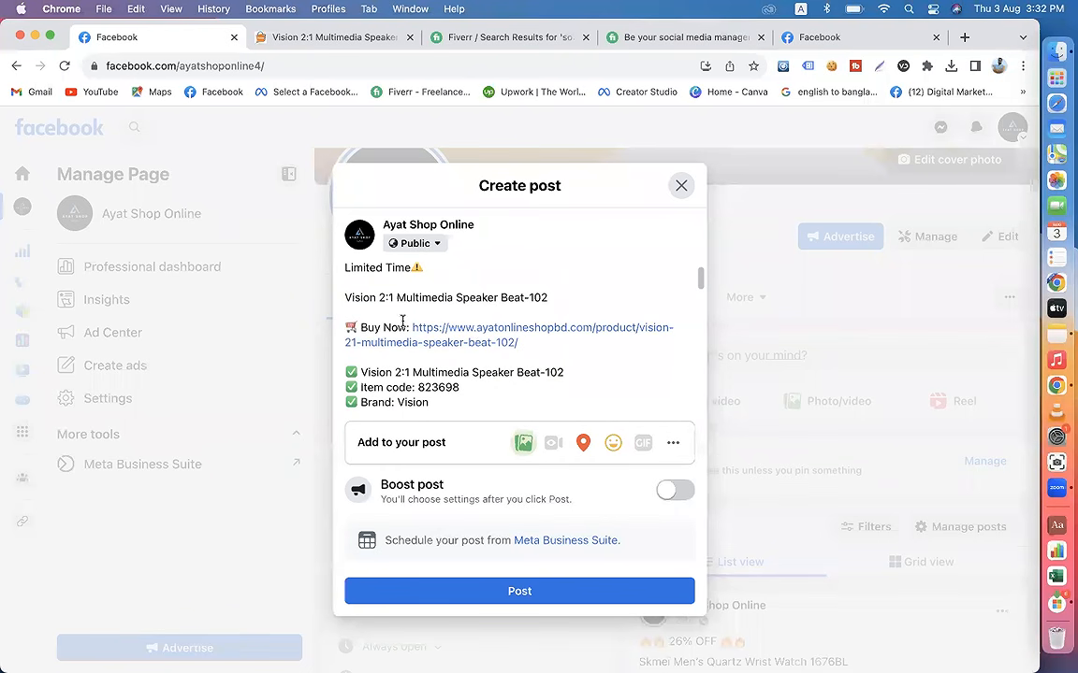
{"action": "scroll", "coordinate": [400, 294], "scroll_direction": "up", "scroll_amount": 2}
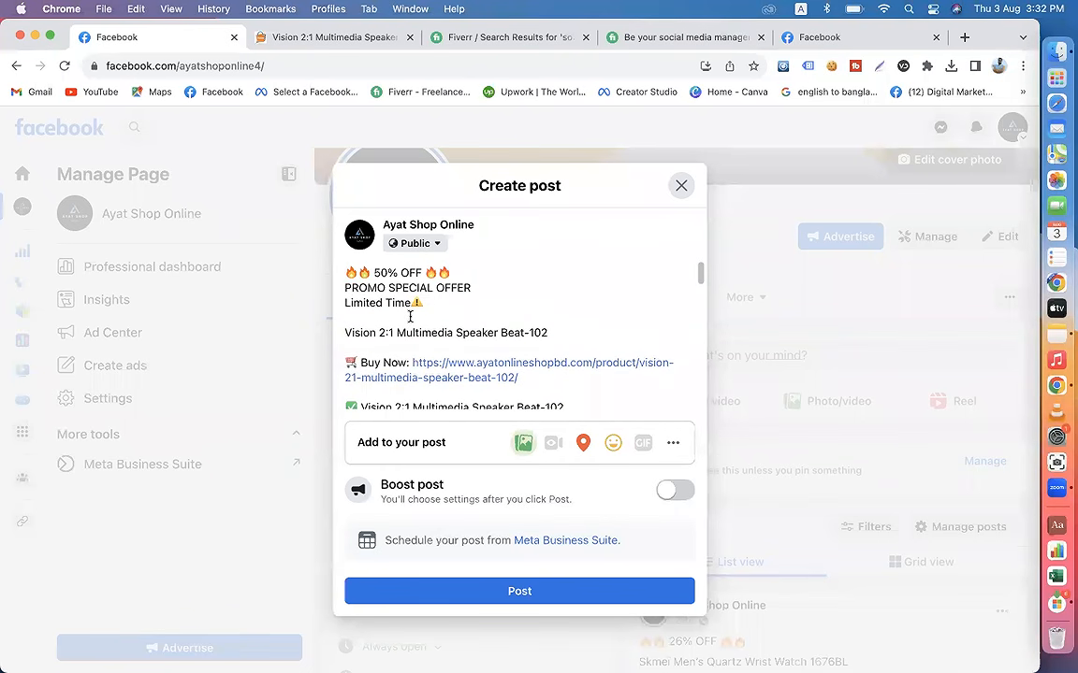
{"action": "scroll", "coordinate": [416, 328], "scroll_direction": "down", "scroll_amount": 8}
{"action": "scroll", "coordinate": [462, 362], "scroll_direction": "down", "scroll_amount": 1}
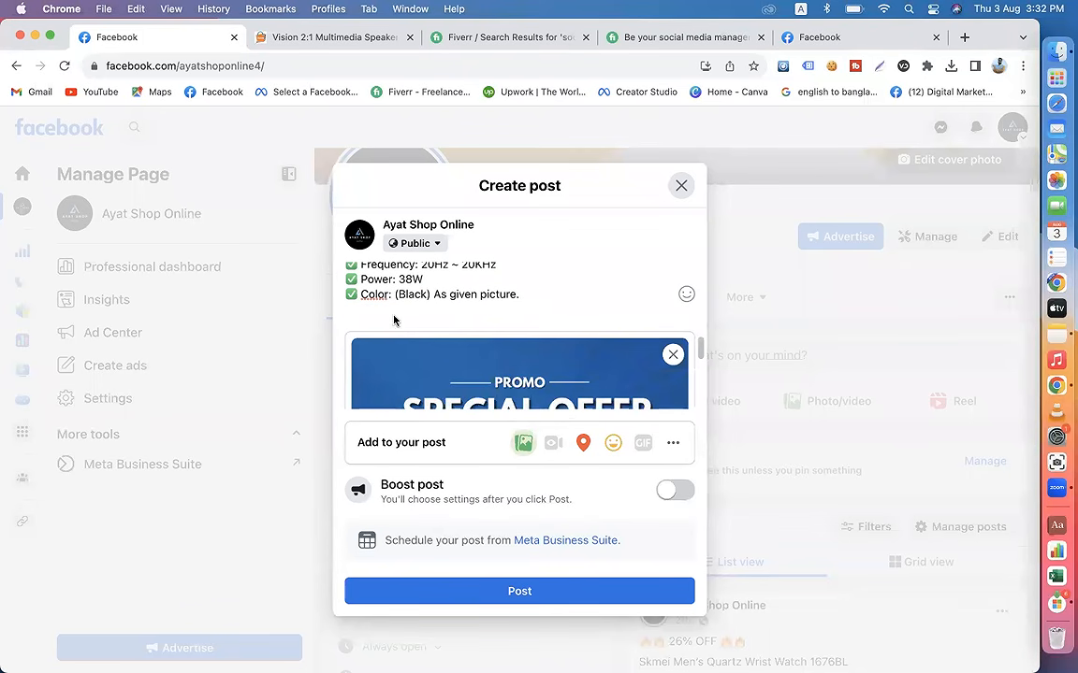
Step: Add the hashtag #ayatshoponline below the Color line, separated from the specifications by a blank line
{"action": "left_click", "coordinate": [528, 299]}
{"action": "key", "text": "Return"}
{"action": "key", "text": "Return"}
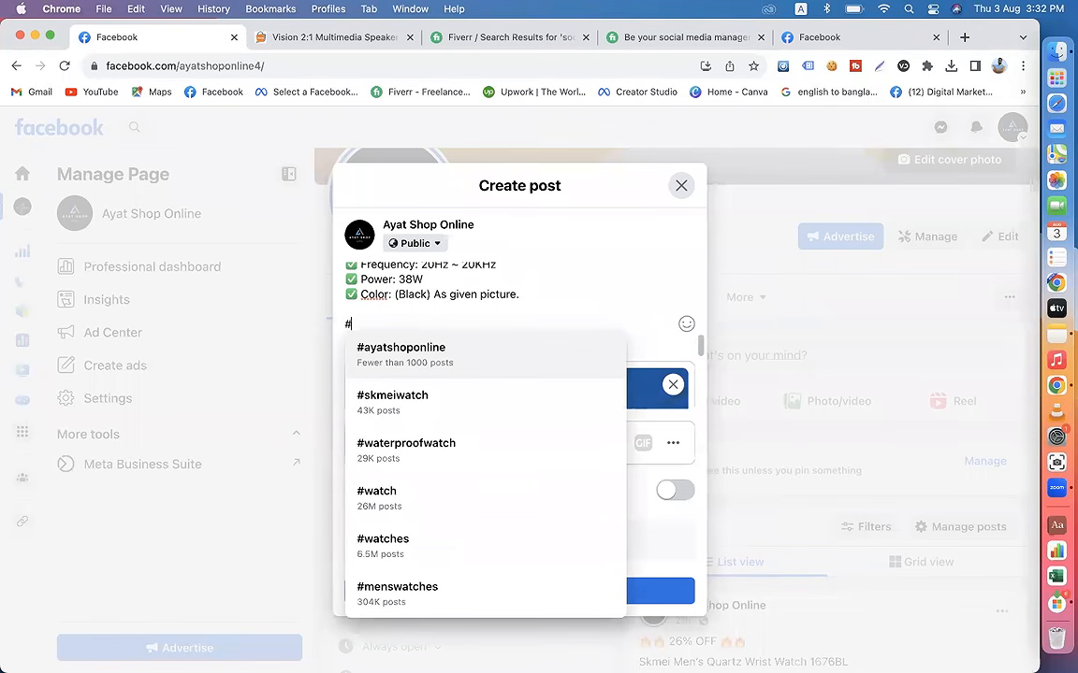
{"action": "type", "text": "ayat"}
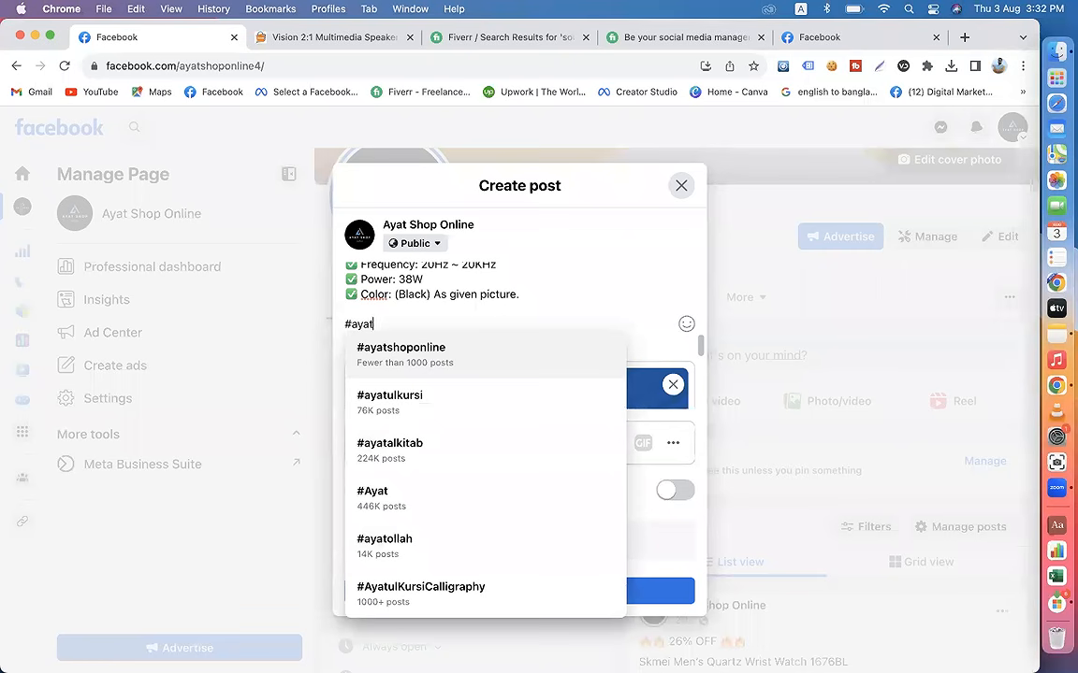
{"action": "type", "text": "shop"}
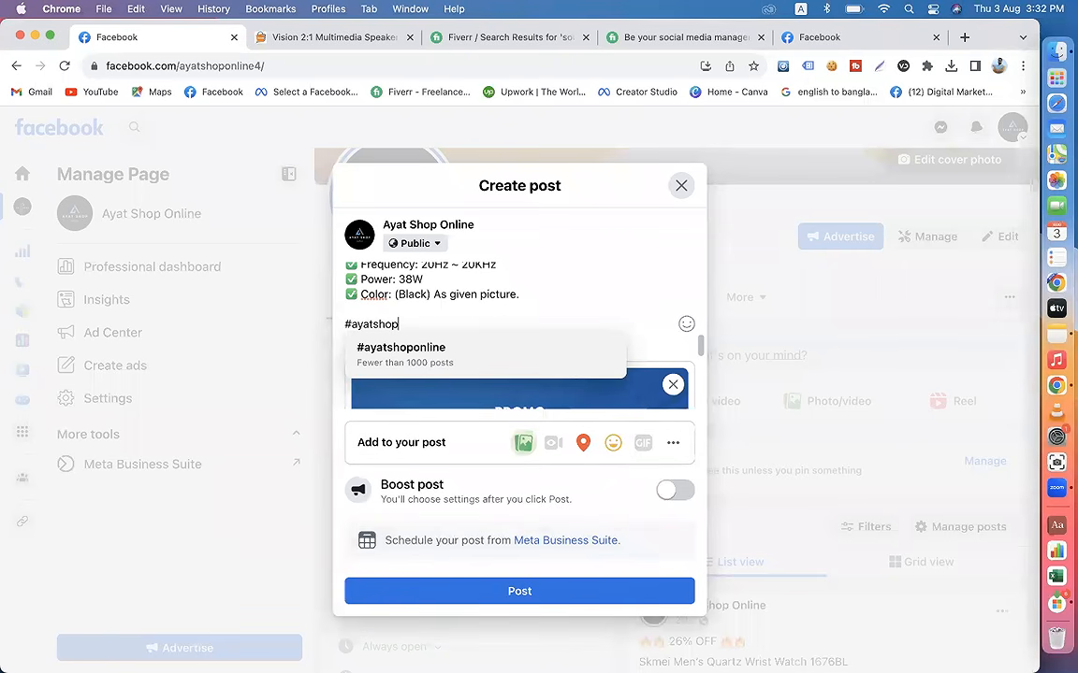
{"action": "type", "text": "online"}
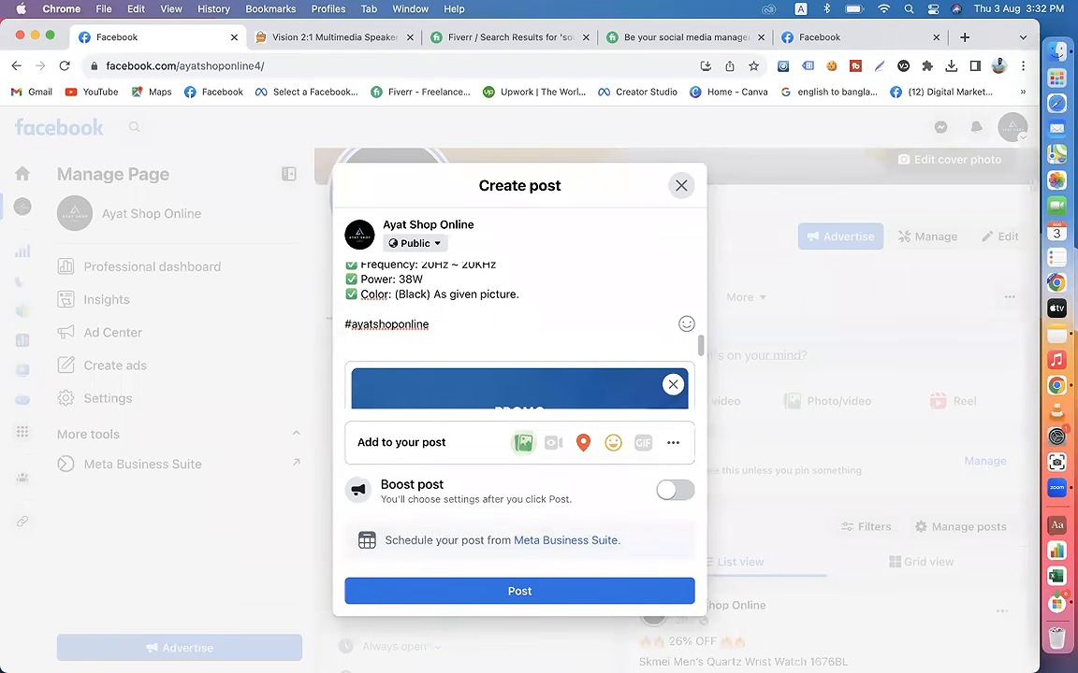
Step: Add the suggested hashtags #speaker and #soundbox after #ayatshoponline in the post text
{"action": "scroll", "coordinate": [527, 303], "scroll_direction": "down", "scroll_amount": 5}
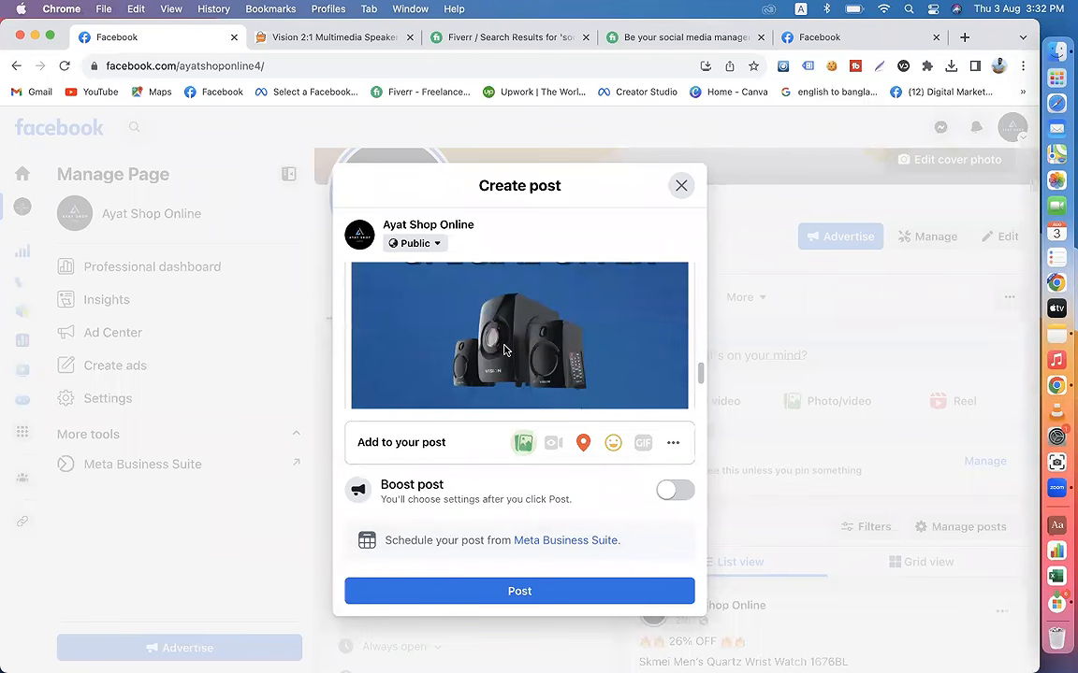
{"action": "scroll", "coordinate": [503, 356], "scroll_direction": "up", "scroll_amount": 3}
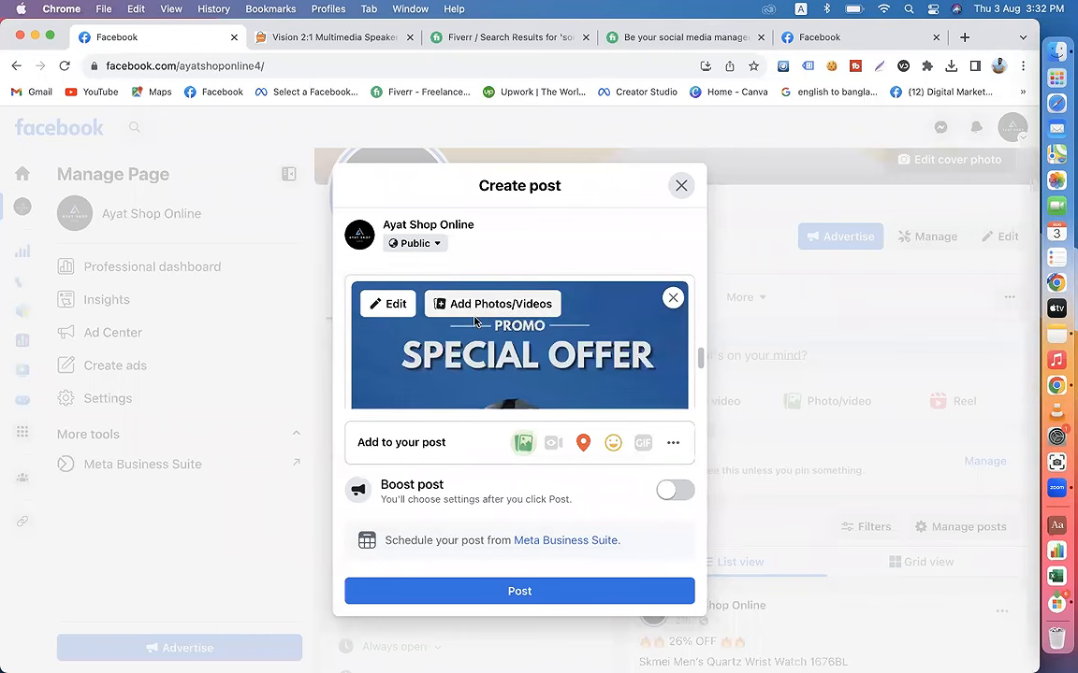
{"action": "scroll", "coordinate": [467, 321], "scroll_direction": "up", "scroll_amount": 2}
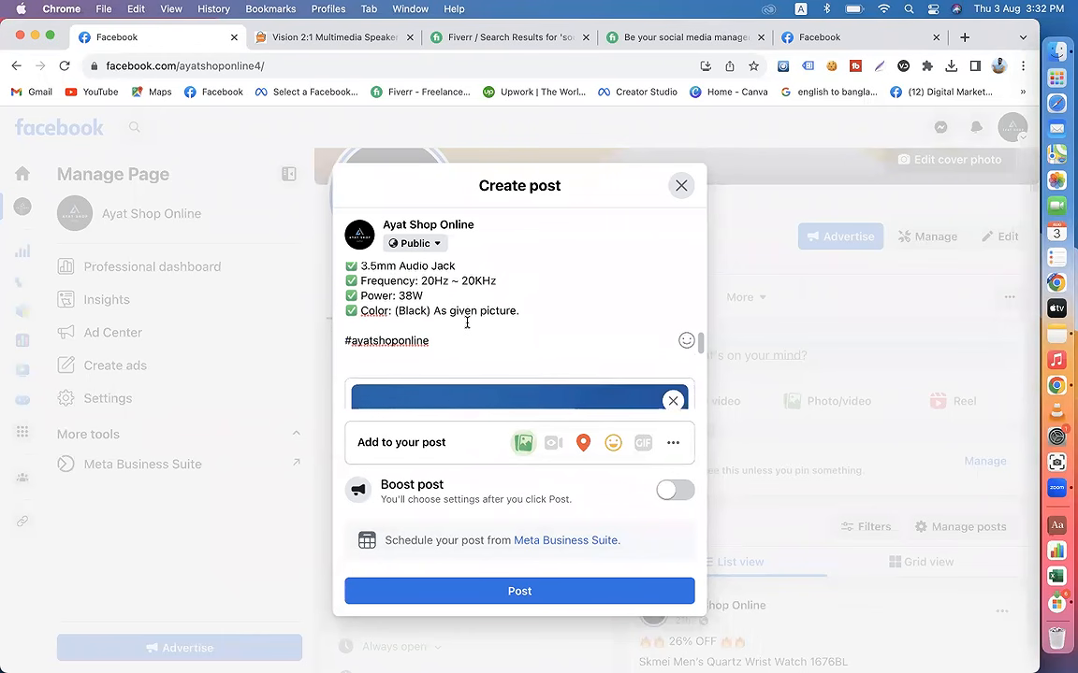
{"action": "left_click", "coordinate": [466, 322]}
{"action": "type", "text": "#"}
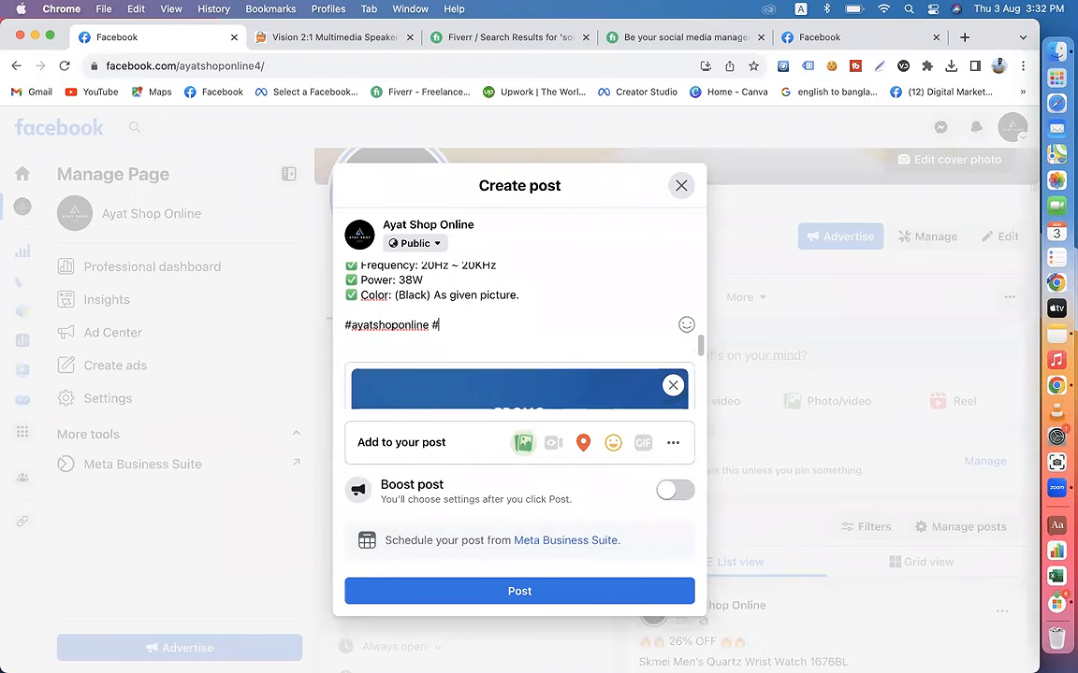
{"action": "type", "text": "spe"}
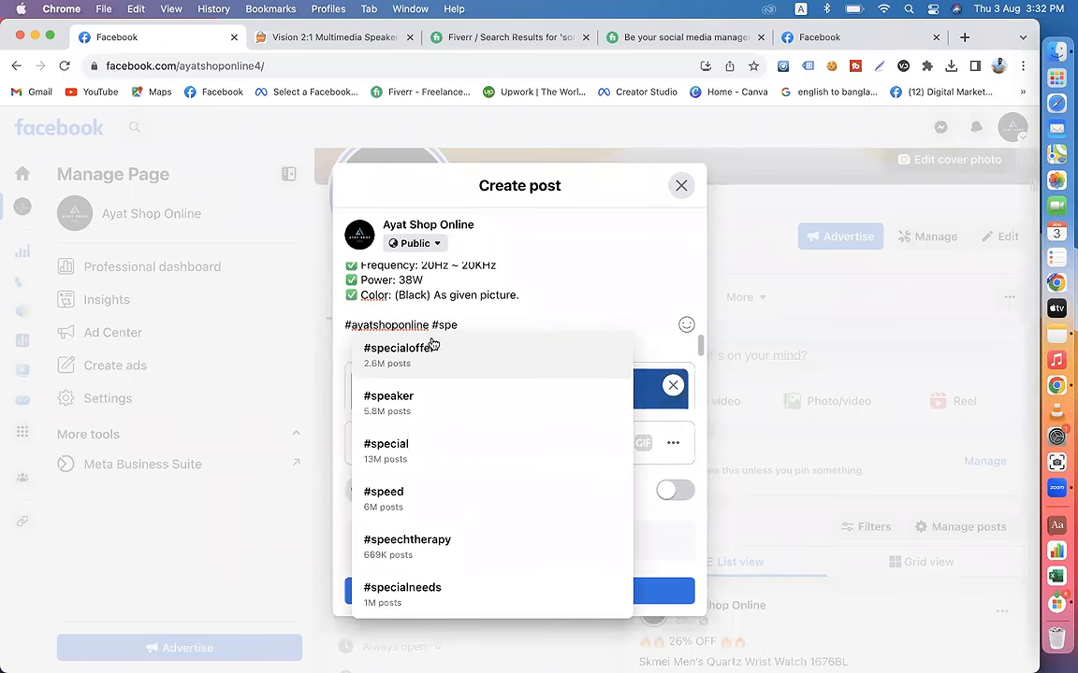
{"action": "left_click", "coordinate": [393, 404]}
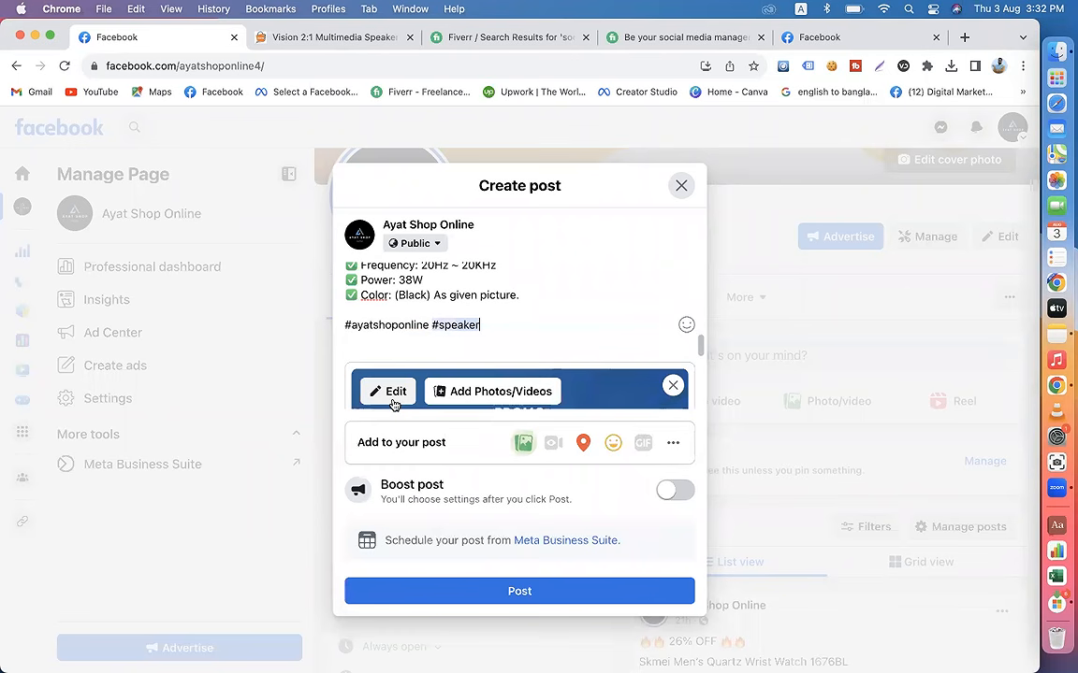
{"action": "type", "text": "#"}
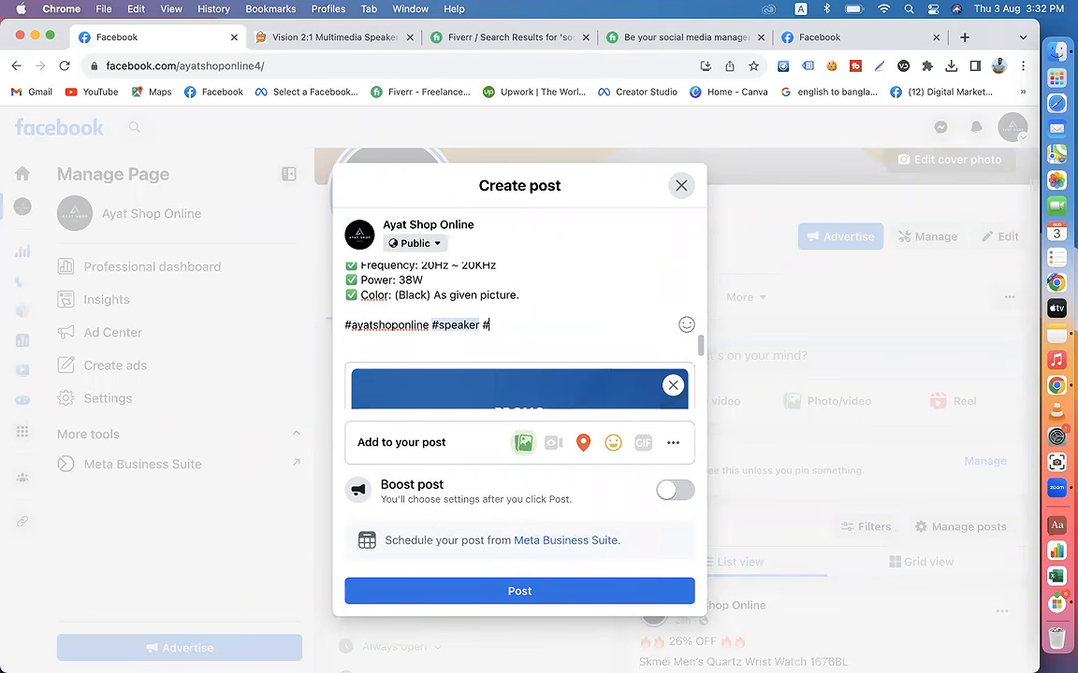
{"action": "type", "text": "sound"}
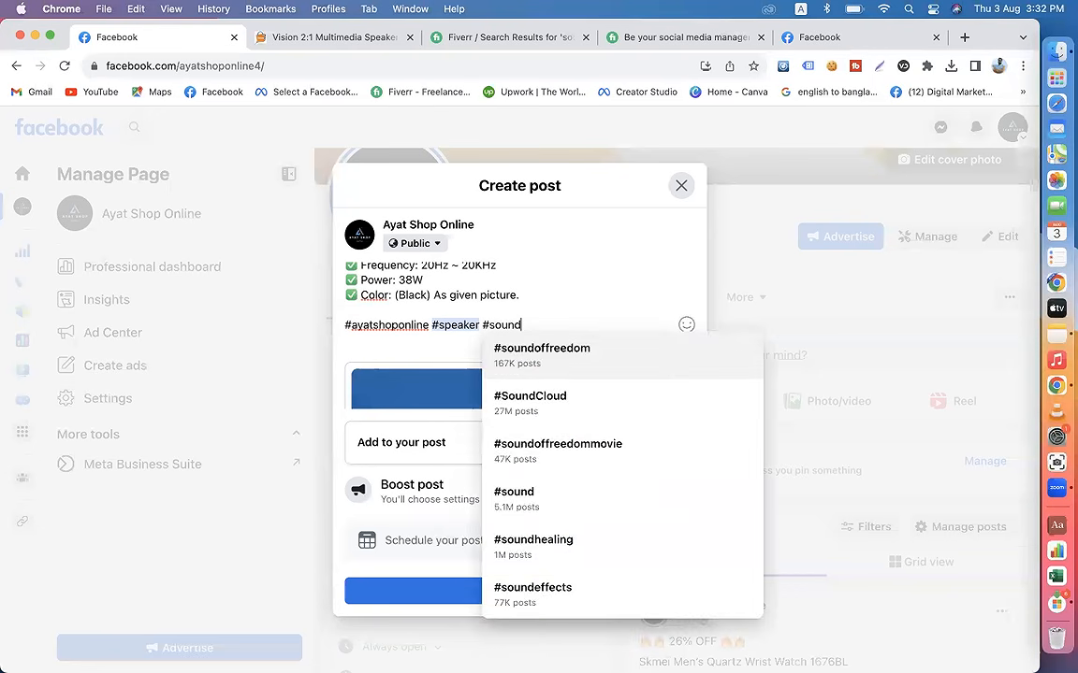
{"action": "type", "text": "box"}
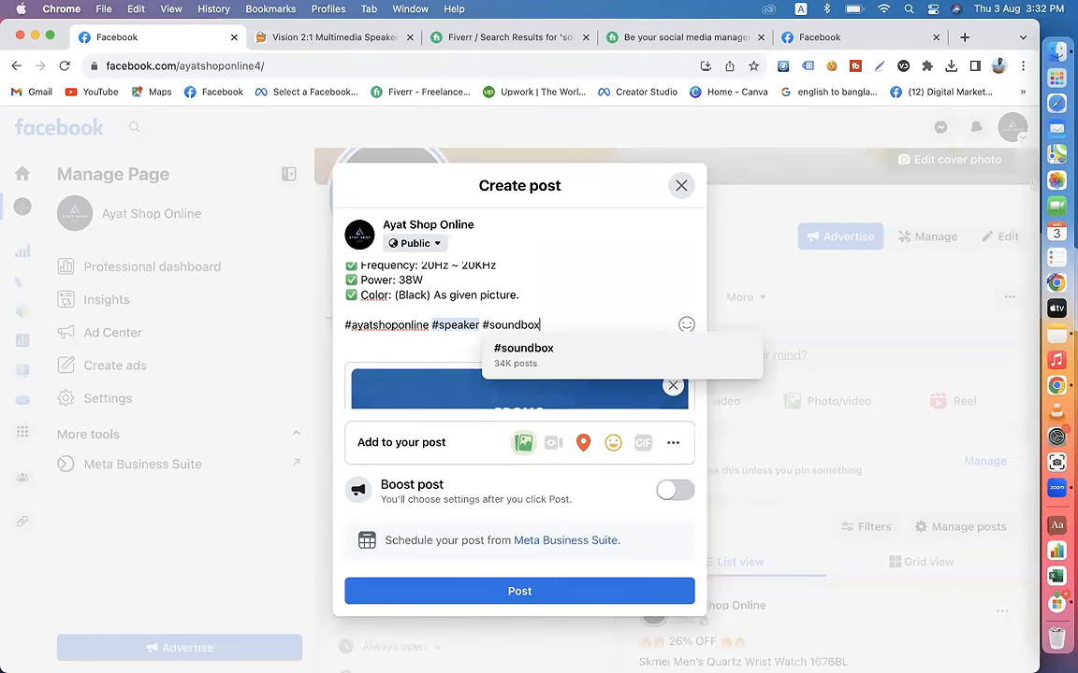
{"action": "left_click", "coordinate": [505, 351]}
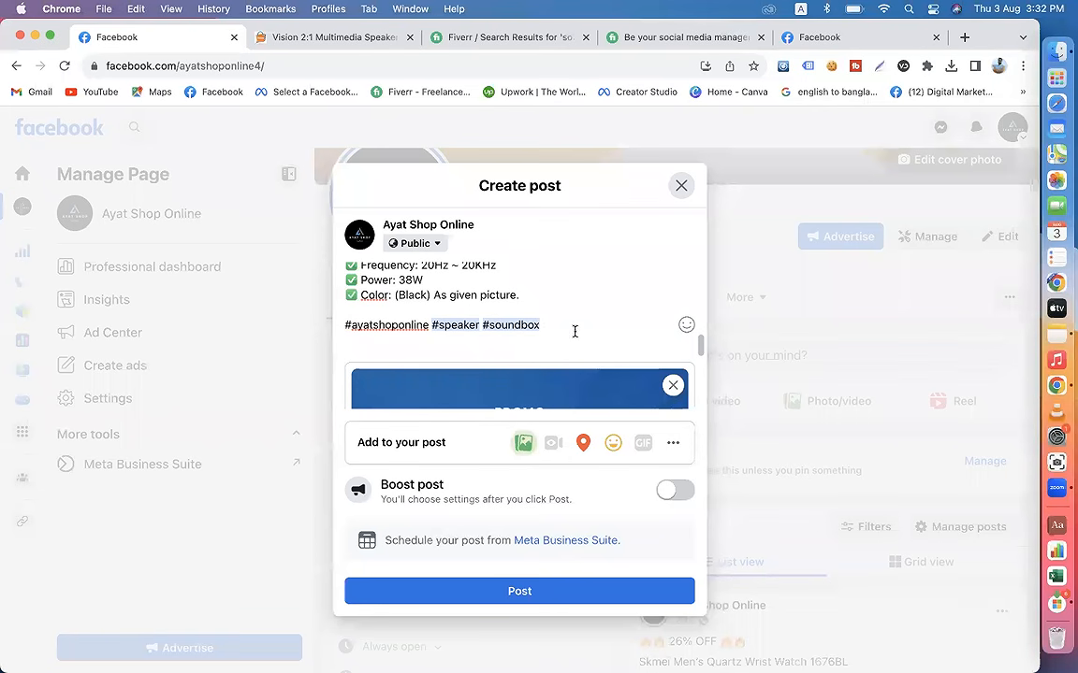
Step: Begin another hashtag after #soundbox and copy the words "Multimedia Speaker" from the product title on the shop's website
{"action": "type", "text": "#"}
{"action": "left_click", "coordinate": [282, 38]}
{"action": "scroll", "coordinate": [576, 339], "scroll_direction": "up", "scroll_amount": 3}
{"action": "scroll", "coordinate": [576, 338], "scroll_direction": "up", "scroll_amount": 10}
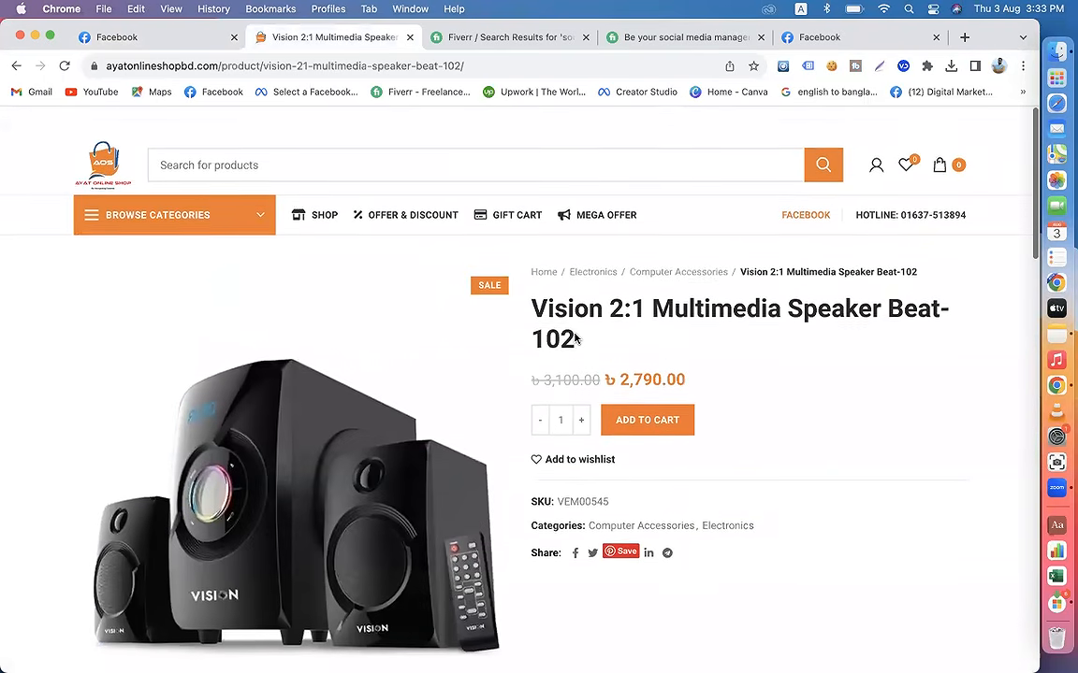
{"action": "left_click_drag", "start_coordinate": [654, 281], "coordinate": [877, 279]}
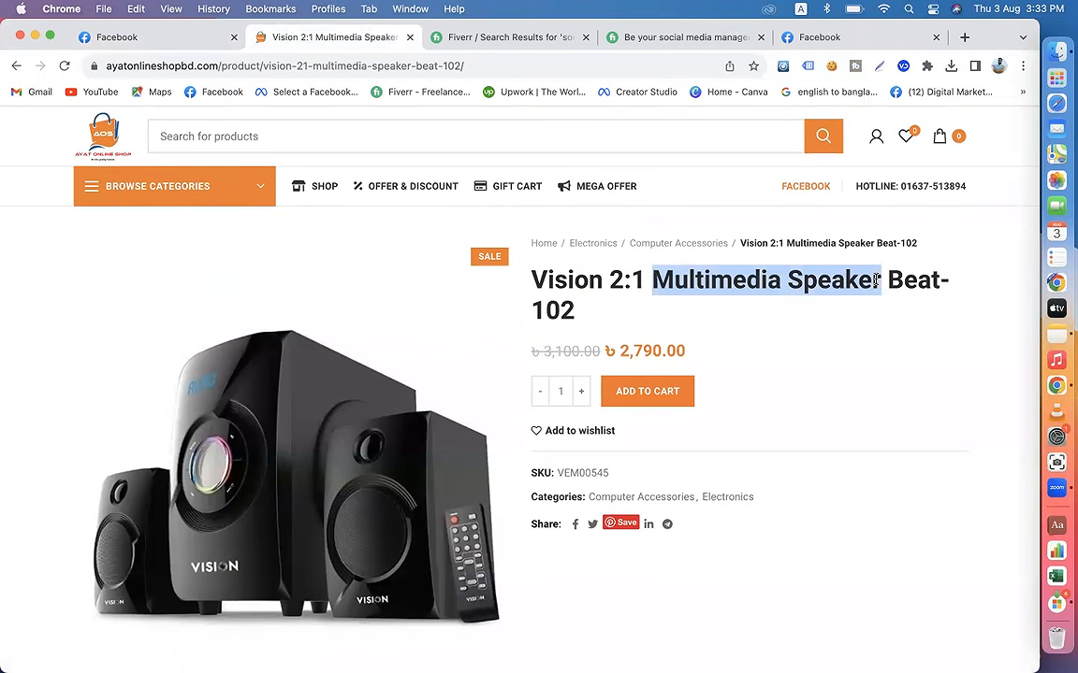
Step: Paste "Multimedia Speaker" into the post's new hashtag, remove the space between the words and accept the suggestion #multimediaspeaker
{"action": "left_click", "coordinate": [149, 38]}
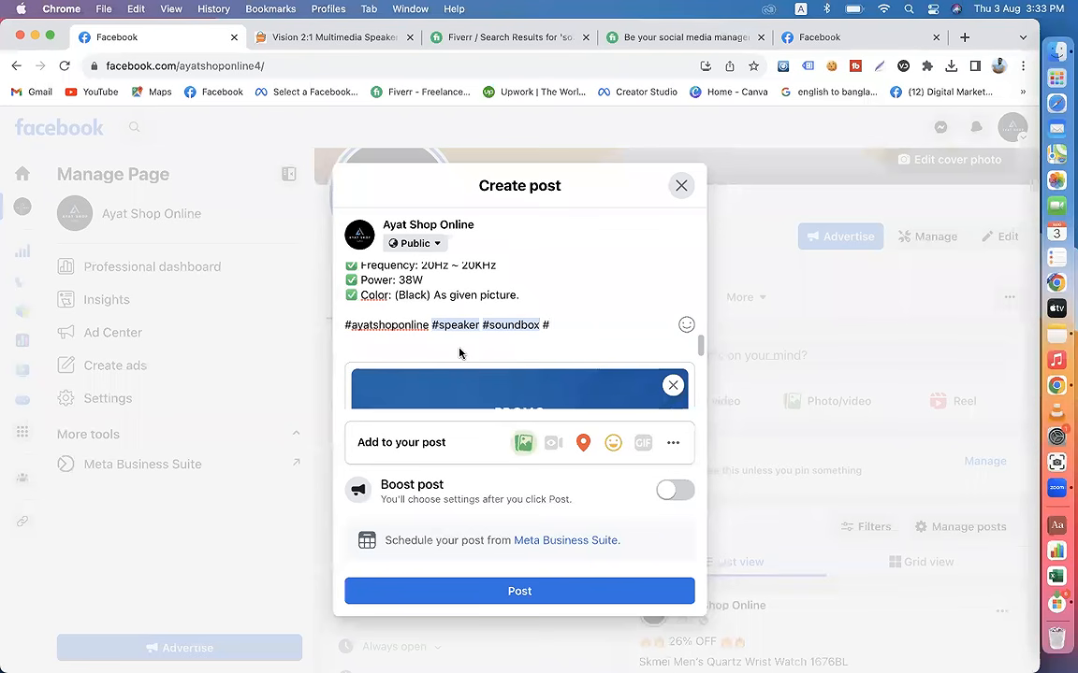
{"action": "type", "text": "v"}
{"action": "key", "text": "BackSpace"}
{"action": "type", "text": "Multimedia Speaker"}
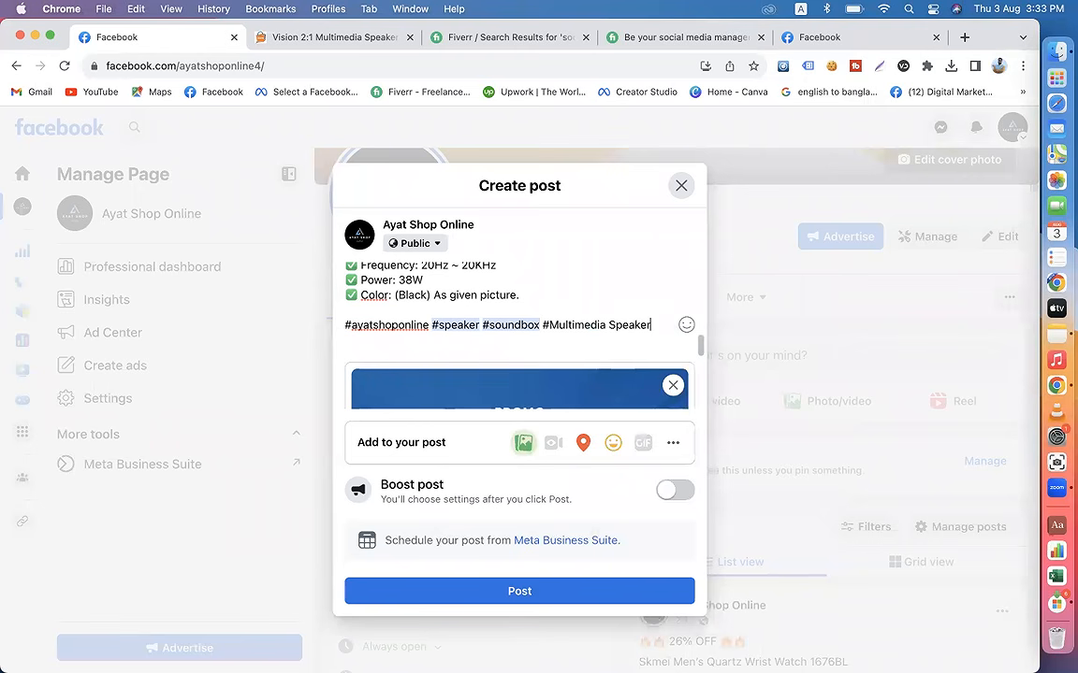
{"action": "left_click", "coordinate": [609, 324]}
{"action": "key", "text": "BackSpace"}
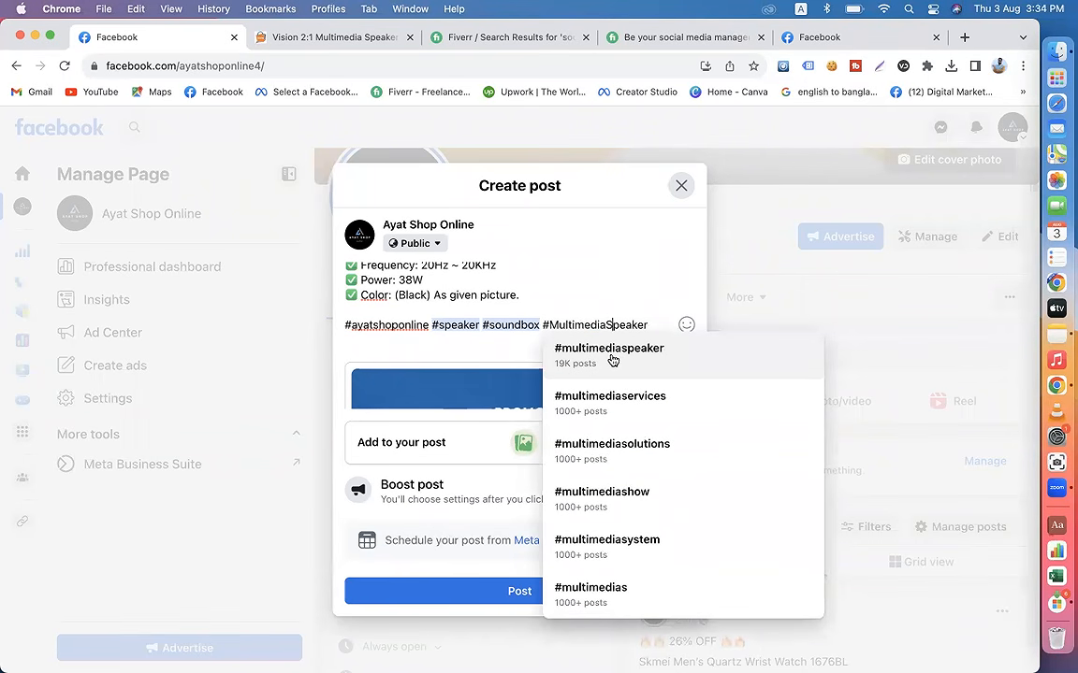
{"action": "left_click", "coordinate": [548, 356]}
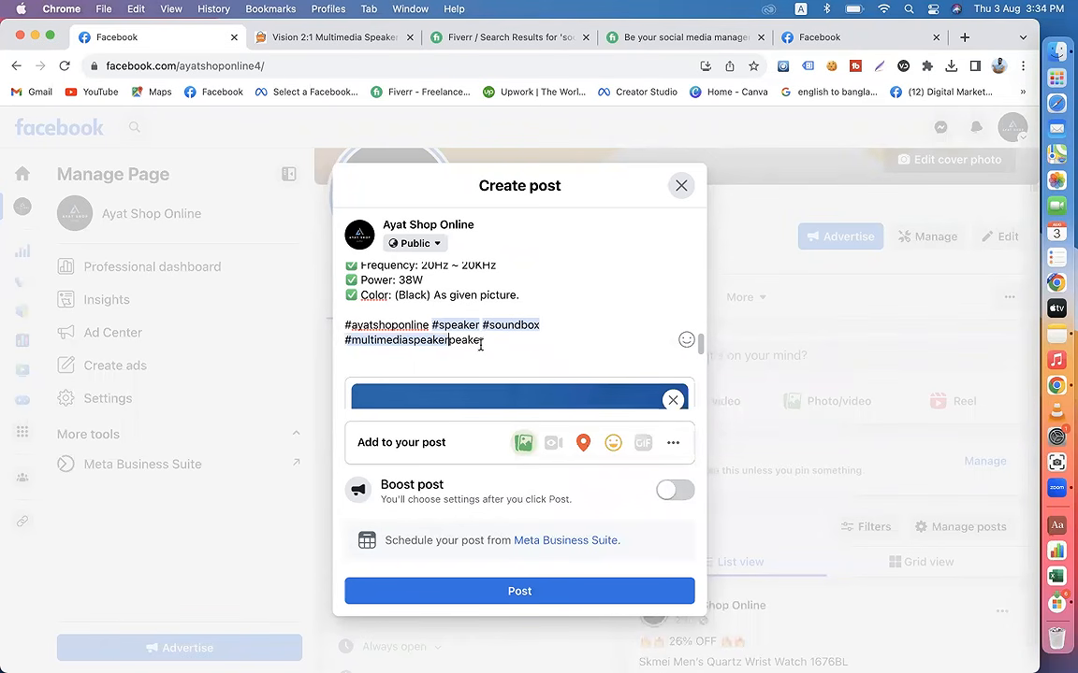
Step: Delete the leftover text "peaker" behind the #multimediaspeaker hashtag
{"action": "left_click_drag", "start_coordinate": [382, 341], "coordinate": [345, 341]}
{"action": "left_click", "coordinate": [391, 347]}
{"action": "type", "text": "_"}
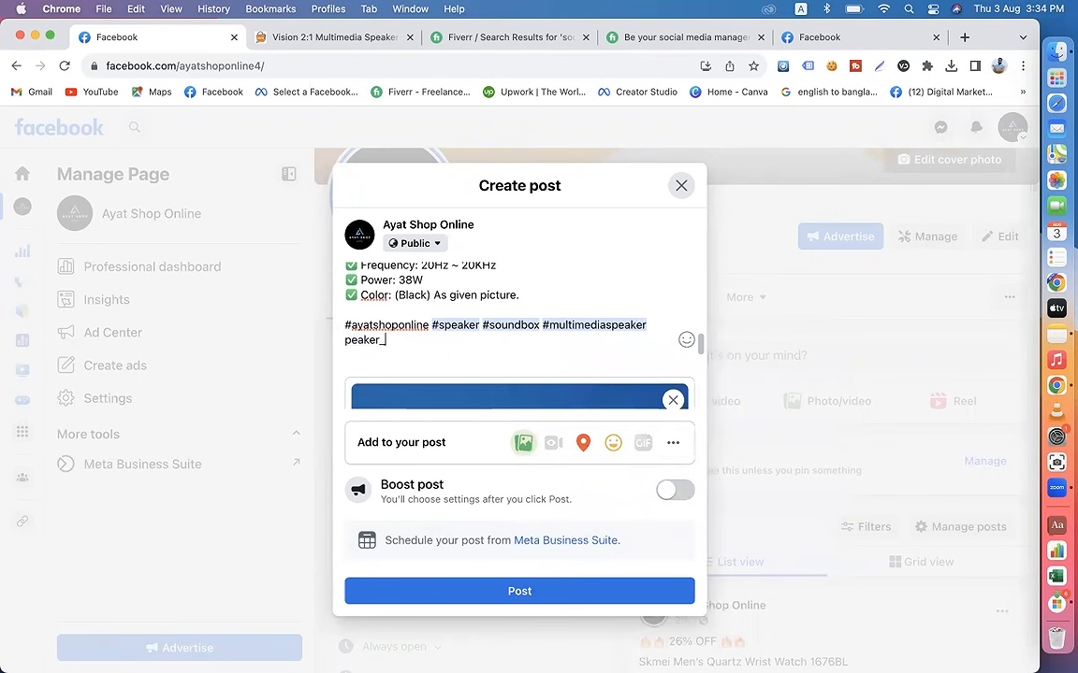
{"action": "type", "text": "so"}
{"action": "key", "text": "BackSpace"}
{"action": "key", "text": "BackSpace"}
{"action": "key", "text": "BackSpace"}
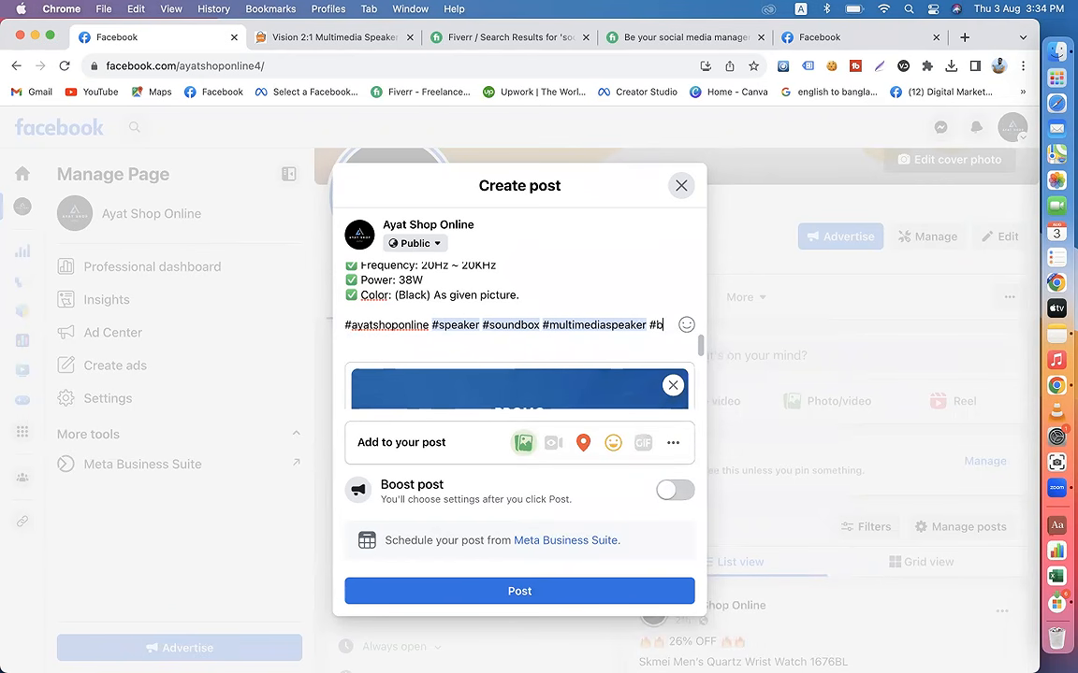
Step: Add the suggested hashtags #bluetoothspeaker and #soundsystem at the end of the hashtag list
{"action": "type", "text": "lu"}
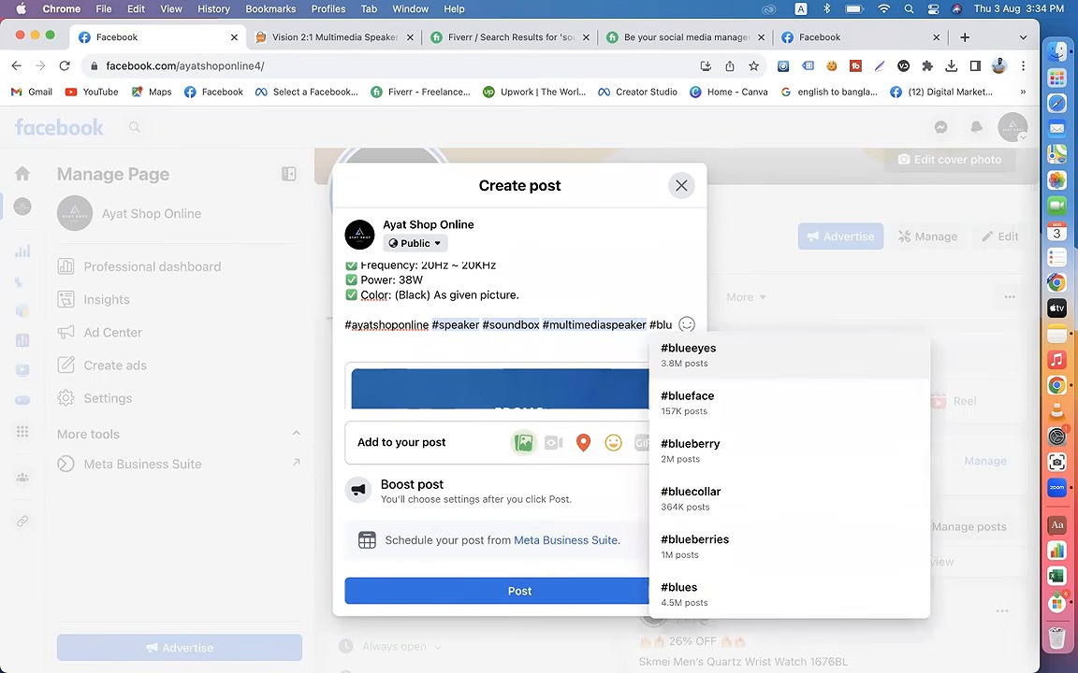
{"action": "type", "text": "et"}
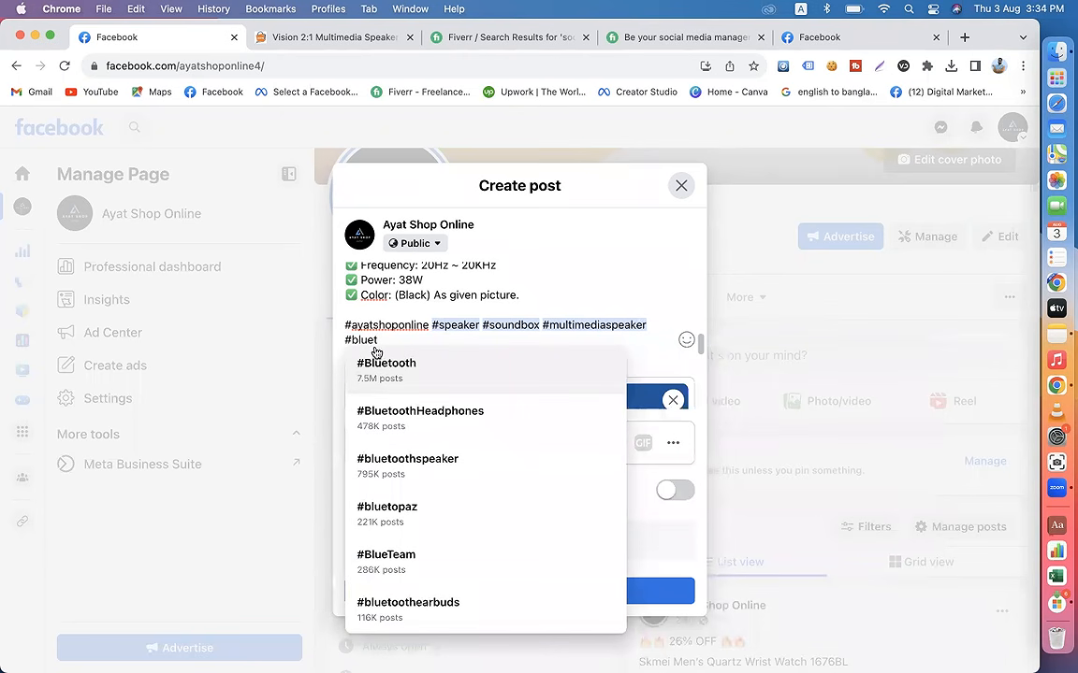
{"action": "left_click", "coordinate": [412, 466]}
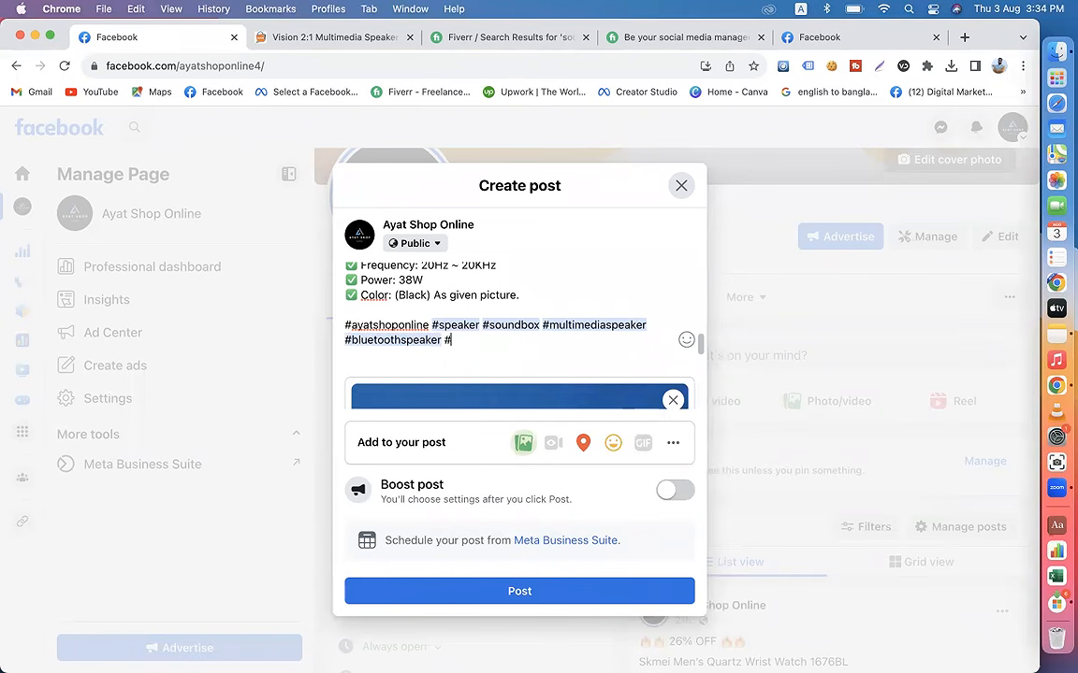
{"action": "type", "text": "sound"}
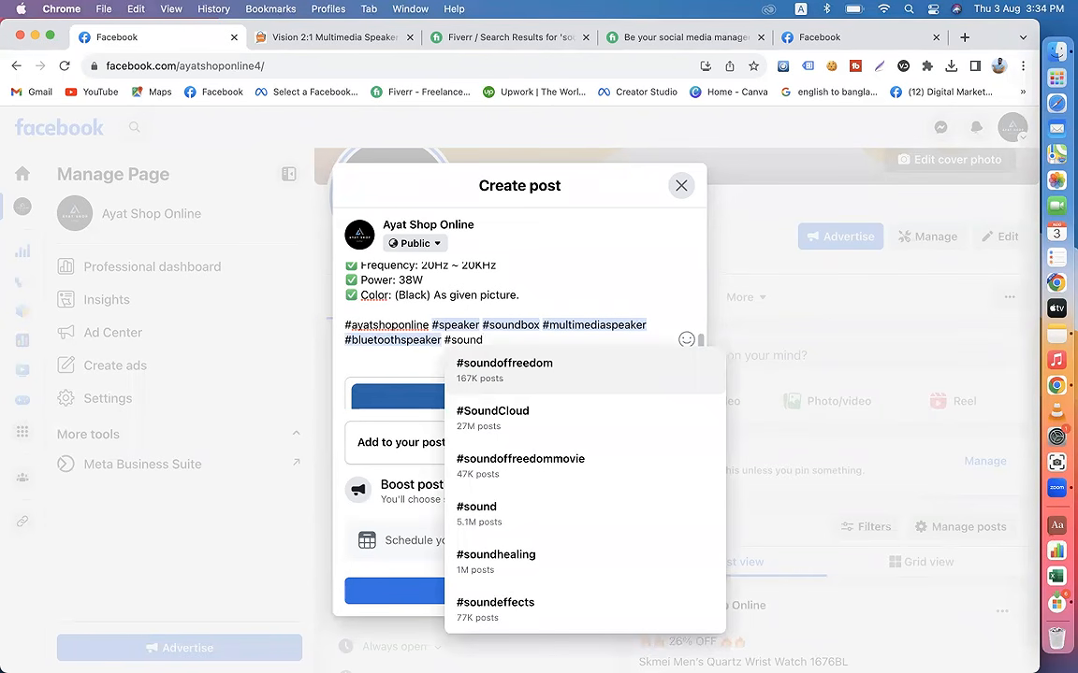
{"action": "type", "text": "s"}
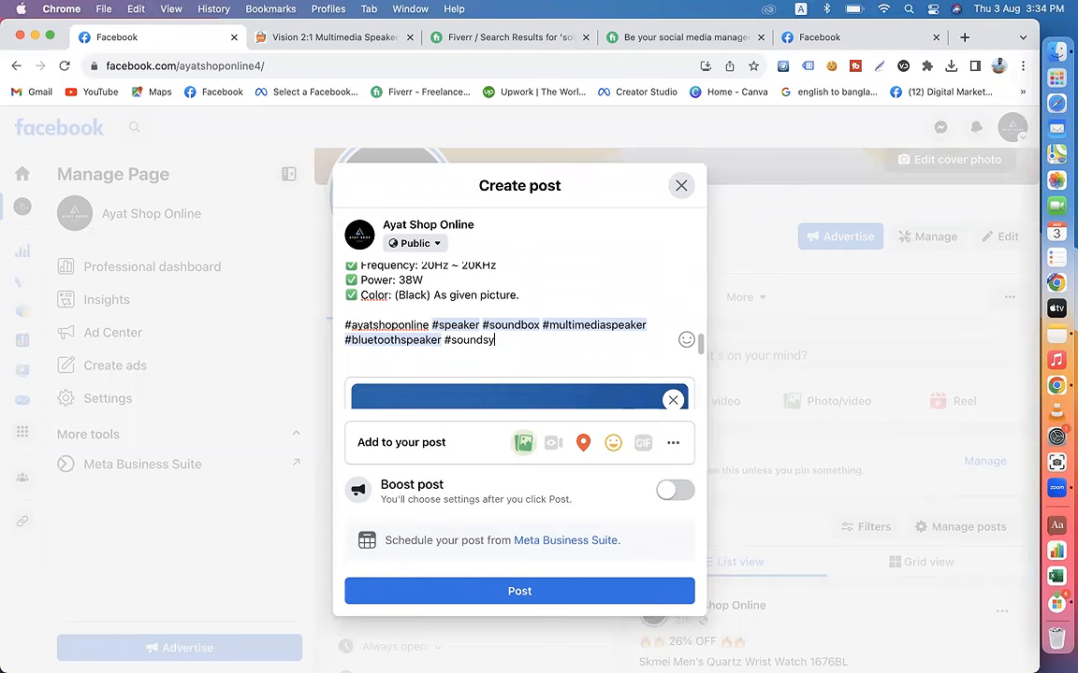
{"action": "type", "text": "y"}
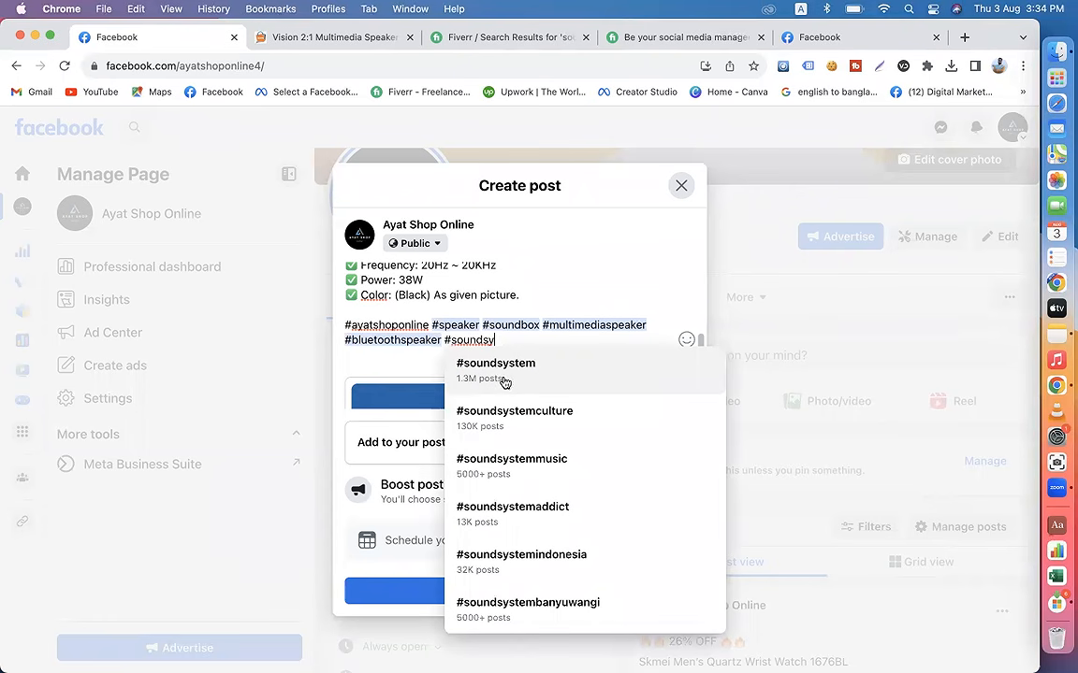
{"action": "left_click", "coordinate": [450, 356]}
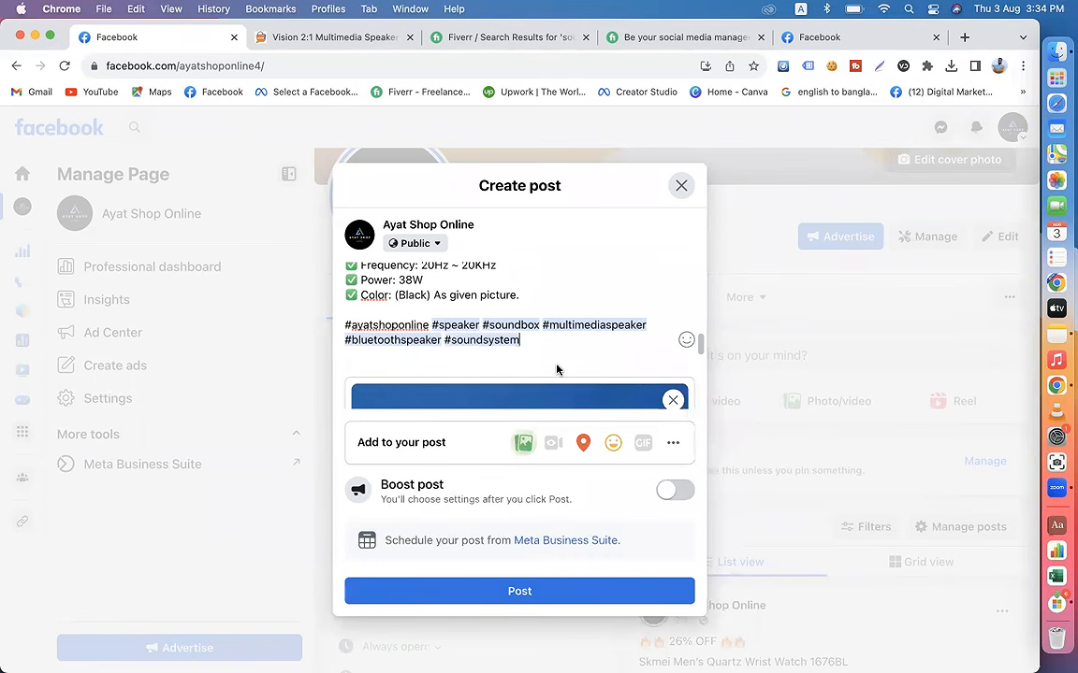
Step: Search Facebook for "dmlivecourse" in the other Facebook tab and browse the posts in the results
{"action": "left_click", "coordinate": [823, 38]}
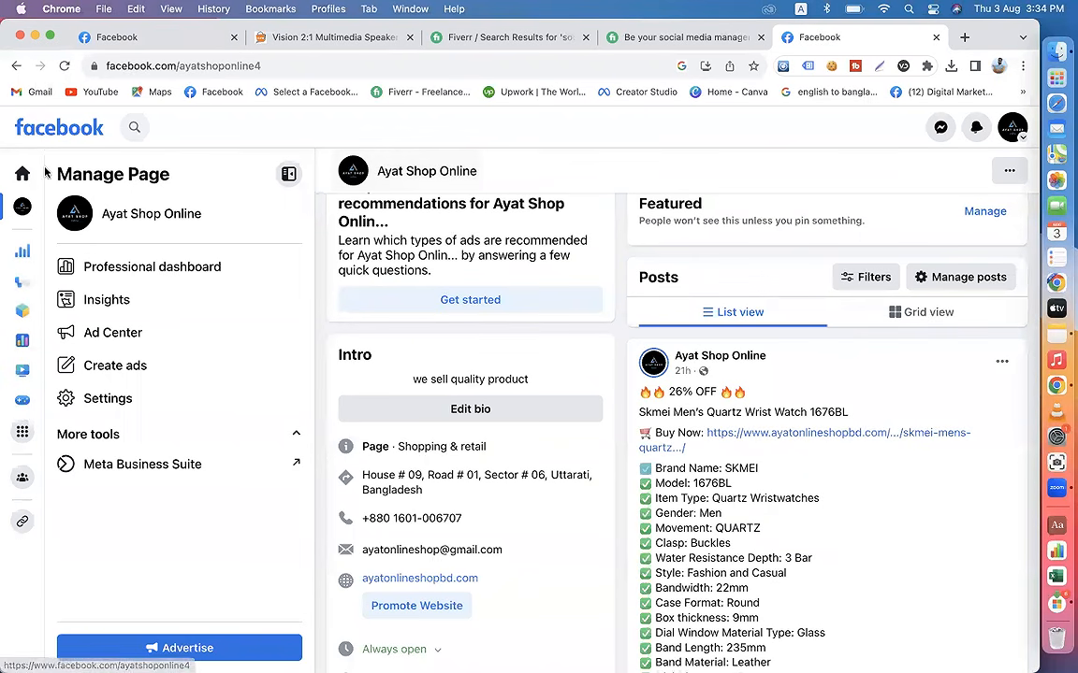
{"action": "left_click", "coordinate": [145, 125]}
{"action": "type", "text": "dmlivecourse"}
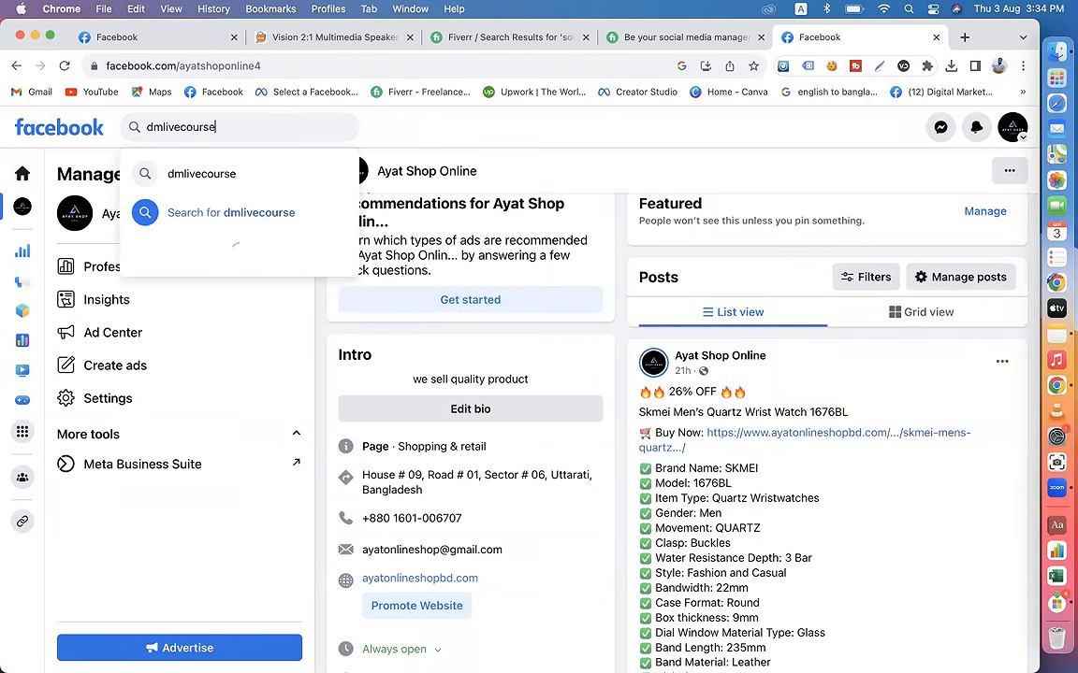
{"action": "key", "text": "Return"}
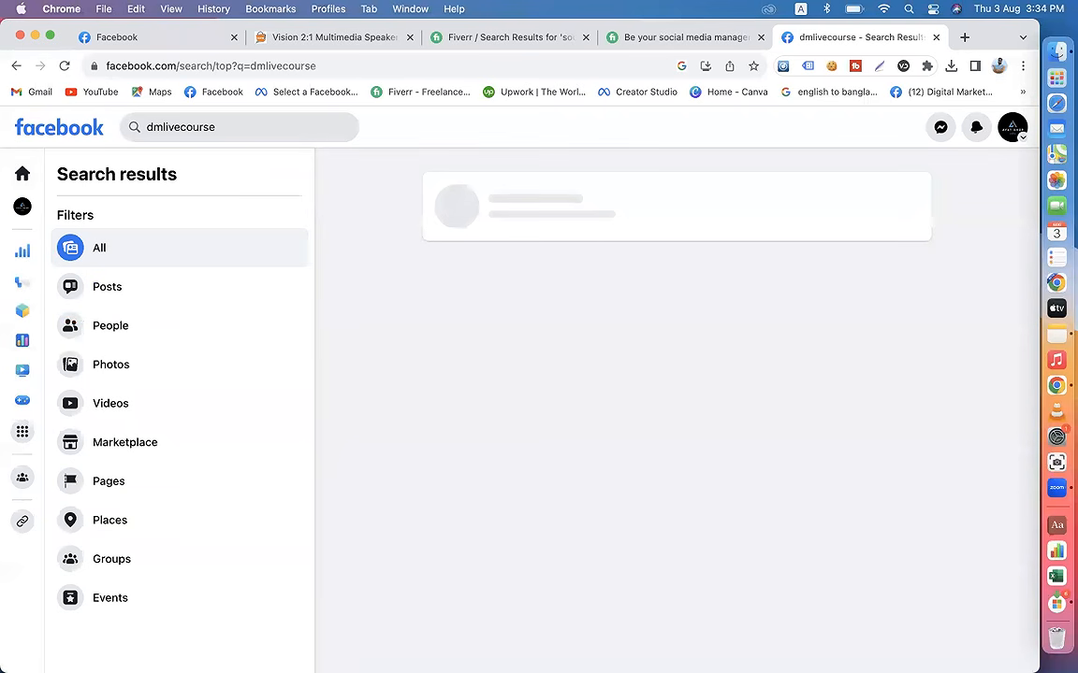
{"action": "scroll", "coordinate": [421, 362], "scroll_direction": "down", "scroll_amount": 5}
{"action": "scroll", "coordinate": [421, 362], "scroll_direction": "down", "scroll_amount": 15}
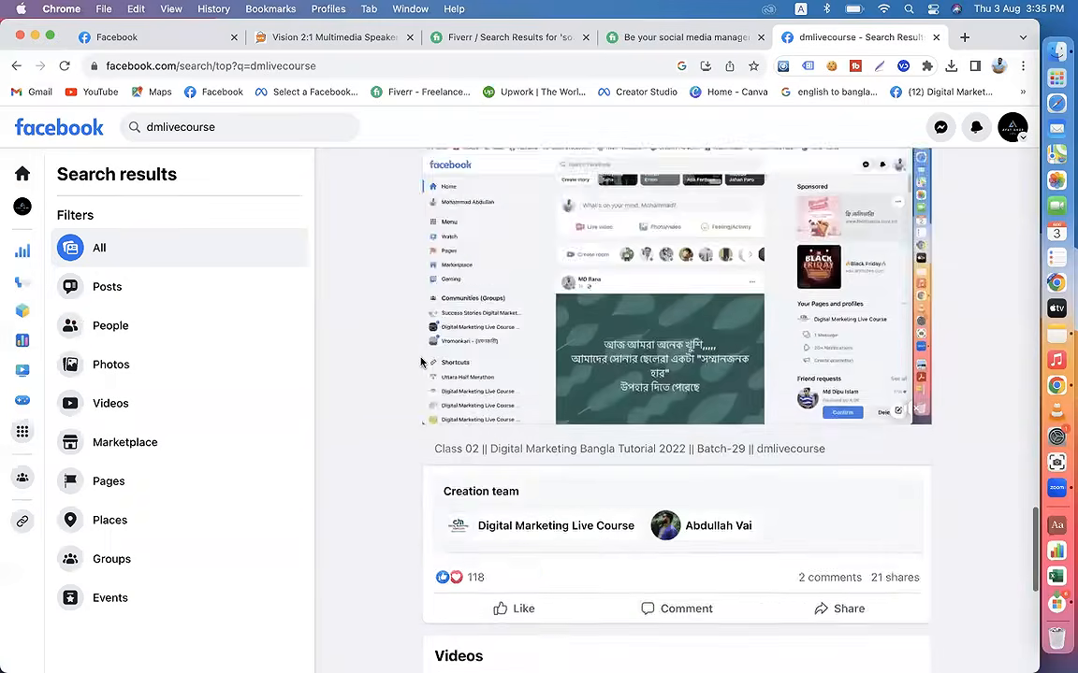
{"action": "scroll", "coordinate": [421, 362], "scroll_direction": "down", "scroll_amount": 10}
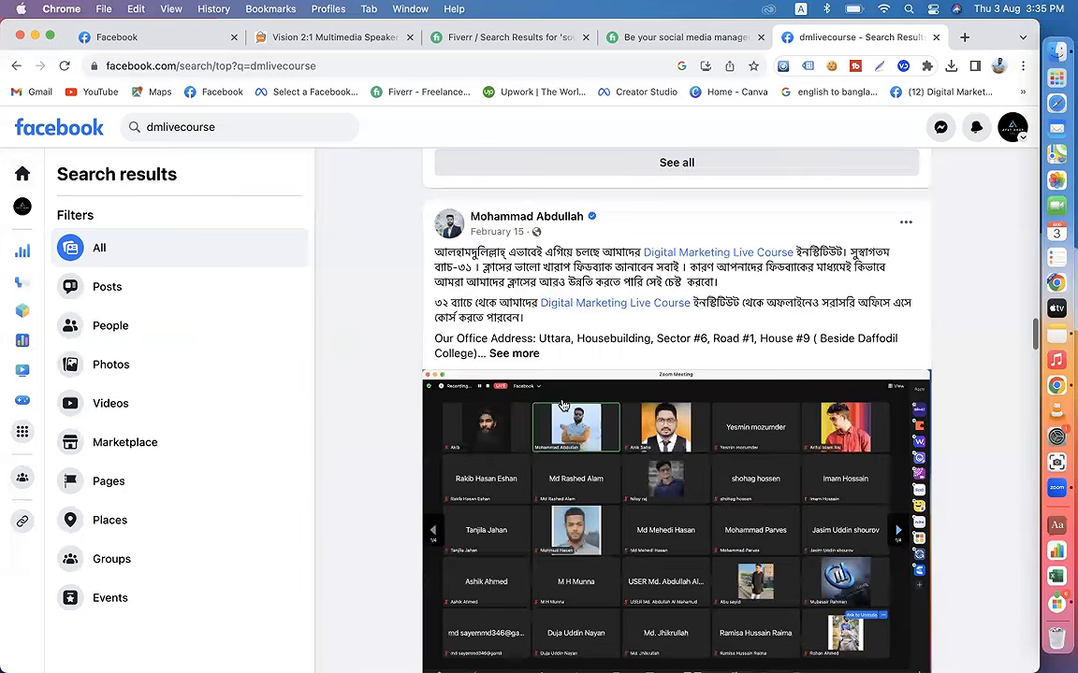
{"action": "scroll", "coordinate": [563, 404], "scroll_direction": "down", "scroll_amount": 15}
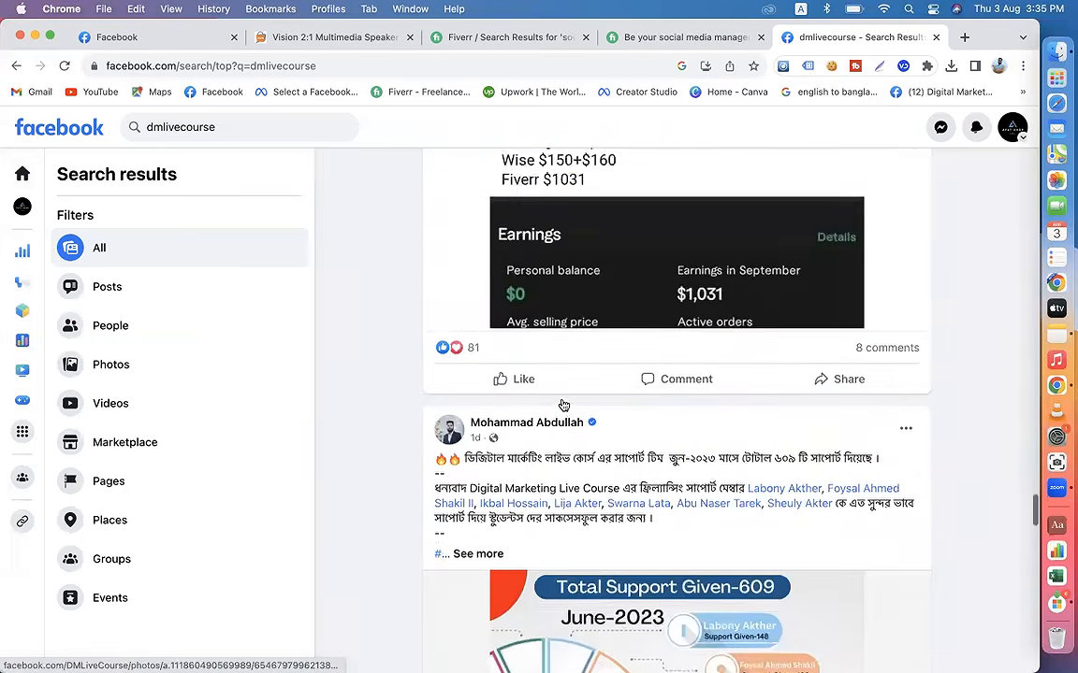
Step: Search Google for "dmlivecoure" in a new browser tab and browse the results for the course's website and social pages
{"action": "scroll", "coordinate": [563, 405], "scroll_direction": "down", "scroll_amount": 15}
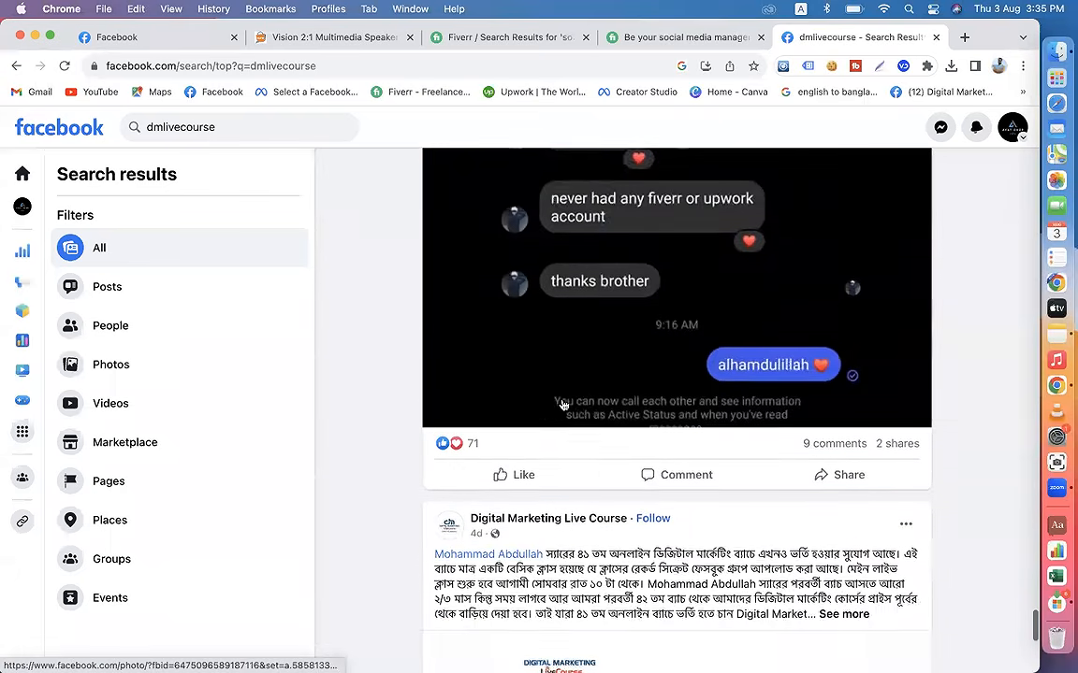
{"action": "scroll", "coordinate": [563, 404], "scroll_direction": "down", "scroll_amount": 15}
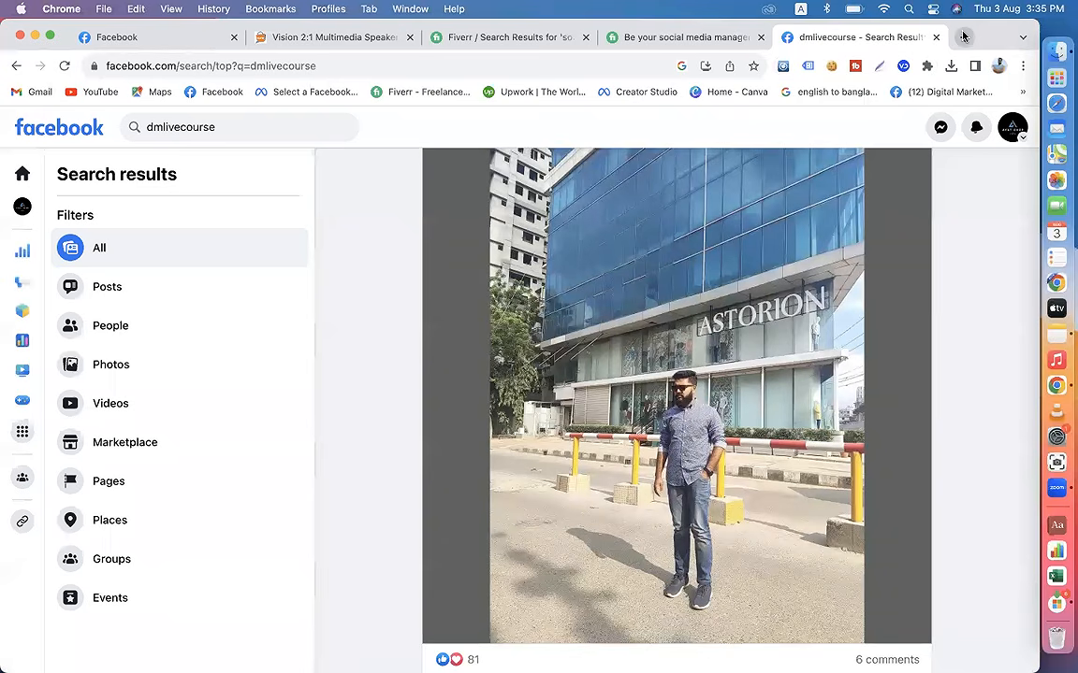
{"action": "left_click", "coordinate": [964, 36]}
{"action": "type", "text": "dmliv"}
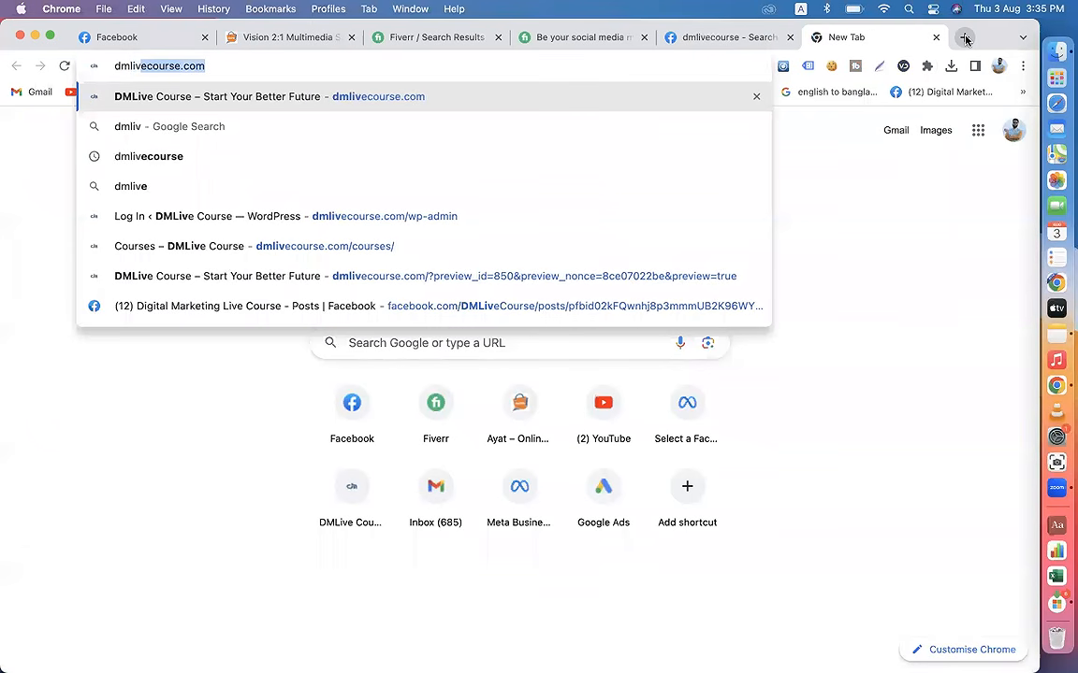
{"action": "type", "text": "ecour"}
{"action": "key", "text": "BackSpace"}
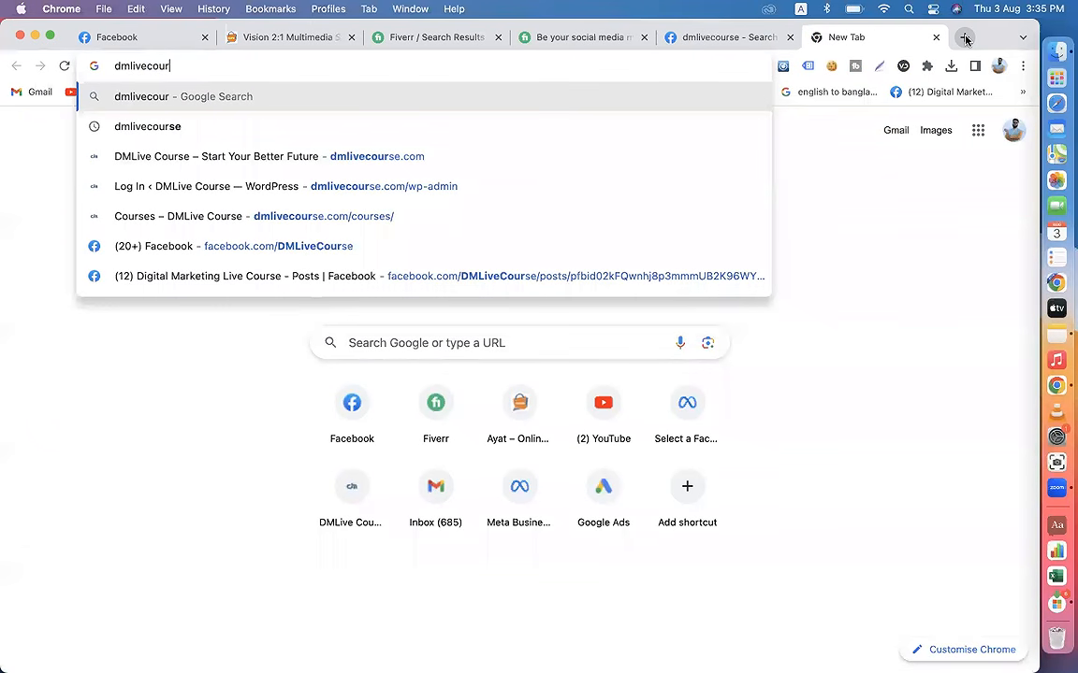
{"action": "type", "text": "e"}
{"action": "key", "text": "Return"}
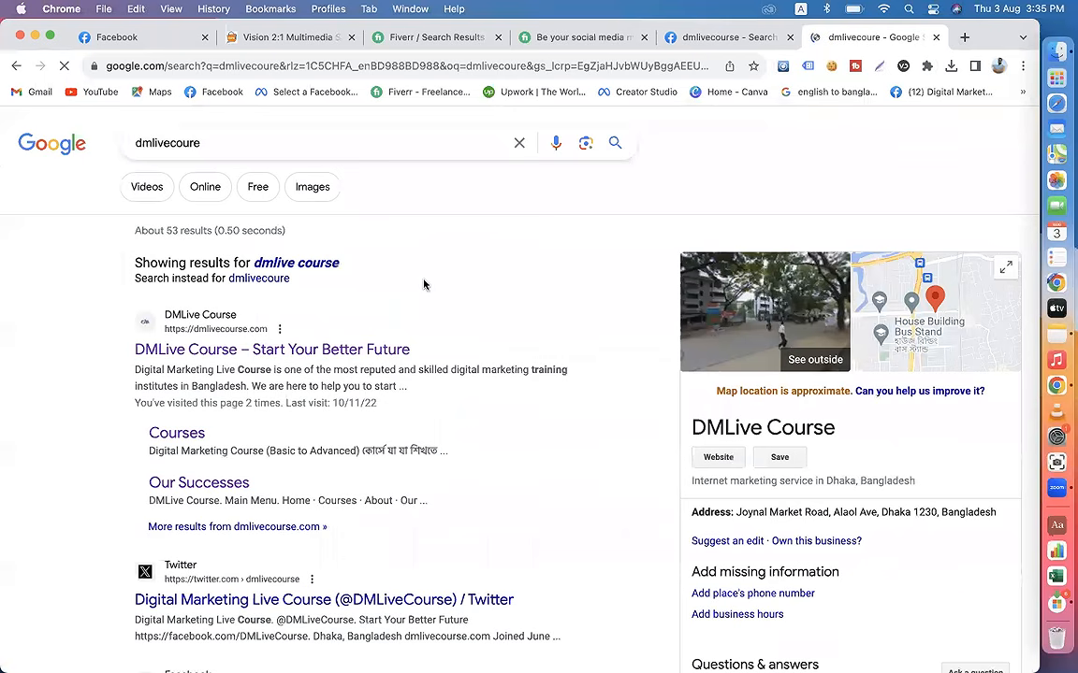
{"action": "scroll", "coordinate": [233, 402], "scroll_direction": "down", "scroll_amount": 20}
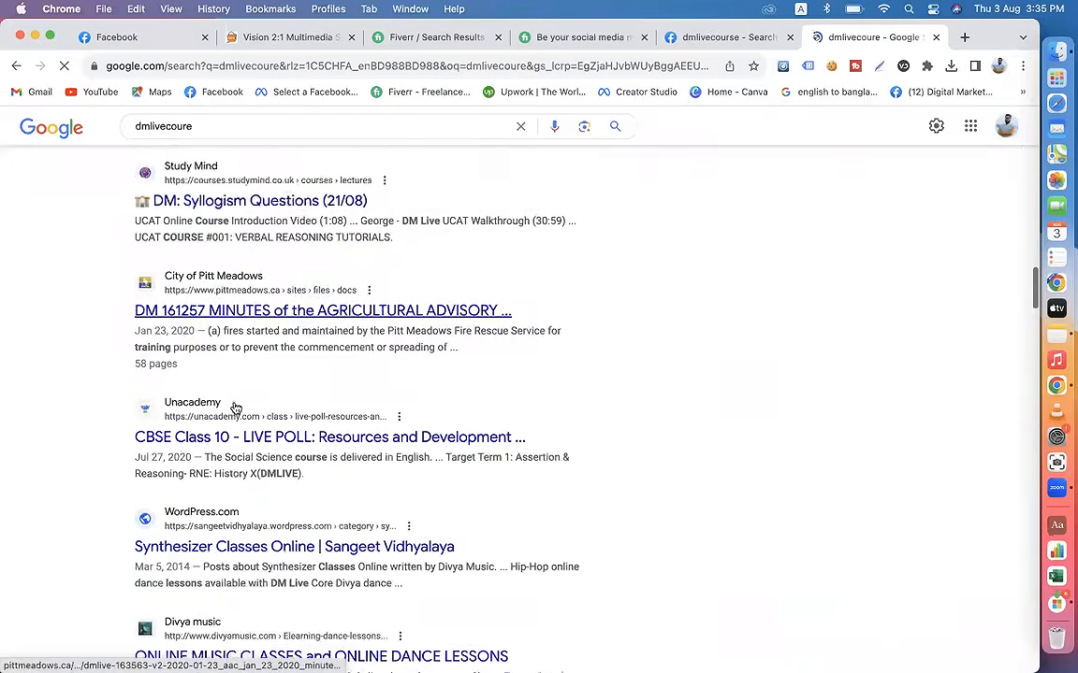
{"action": "scroll", "coordinate": [235, 408], "scroll_direction": "up", "scroll_amount": 20}
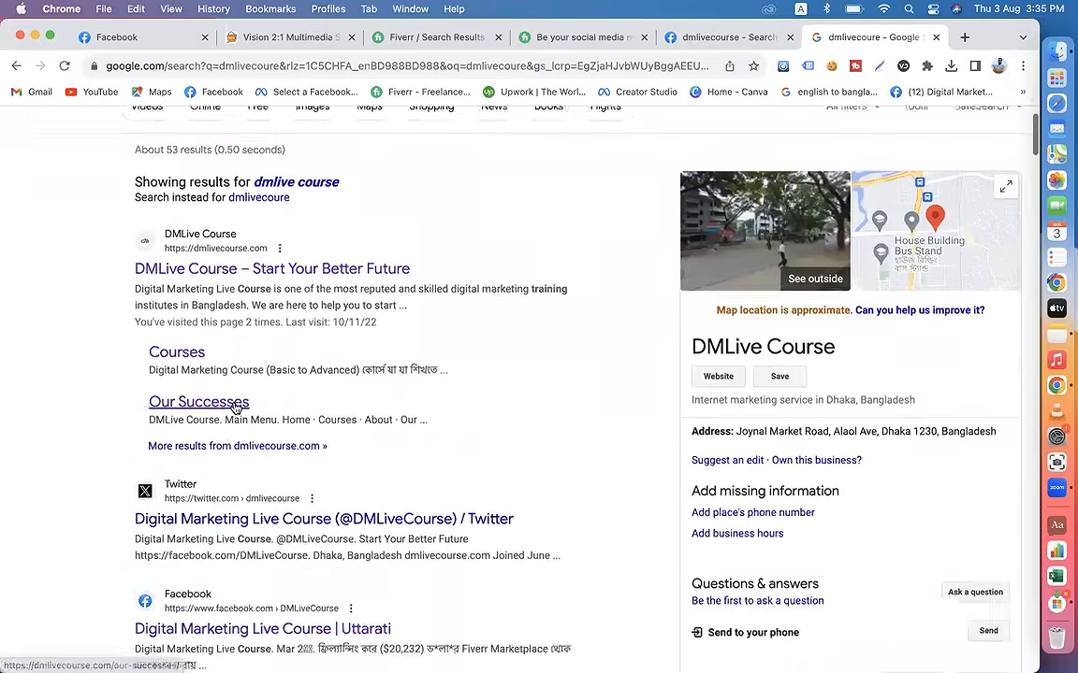
{"action": "scroll", "coordinate": [224, 510], "scroll_direction": "down", "scroll_amount": 20}
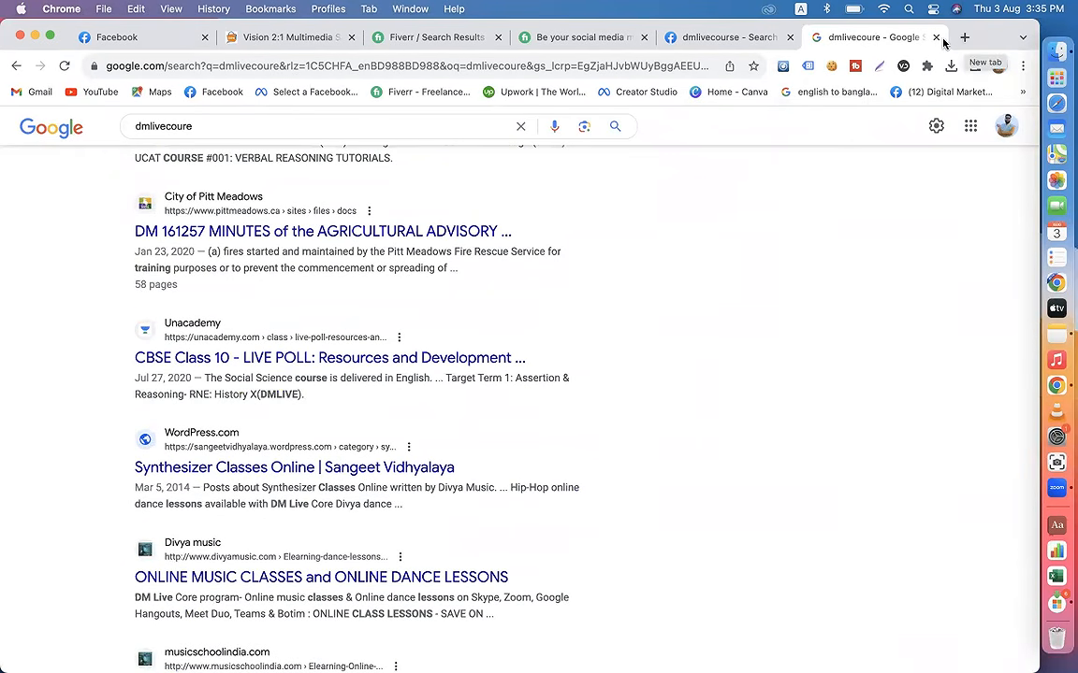
{"action": "scroll", "coordinate": [399, 362], "scroll_direction": "up", "scroll_amount": 20}
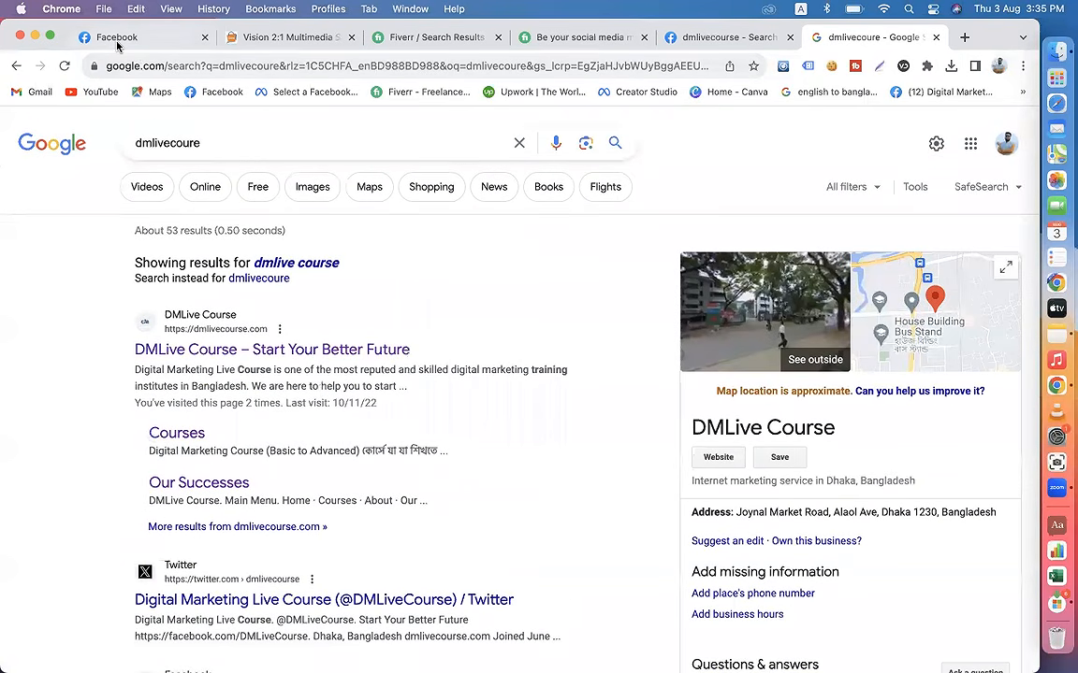
Step: Return to the Ayat Shop Online post draft and close the Google results tab
{"action": "left_click", "coordinate": [131, 38]}
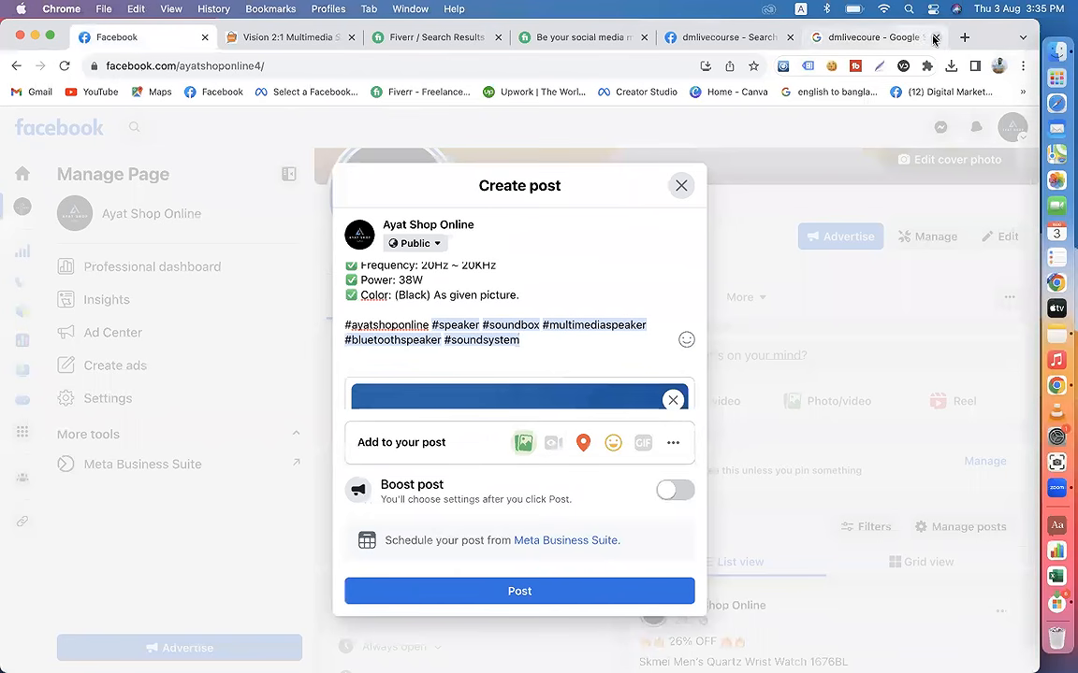
{"action": "left_click", "coordinate": [963, 38]}
{"action": "left_click", "coordinate": [573, 340]}
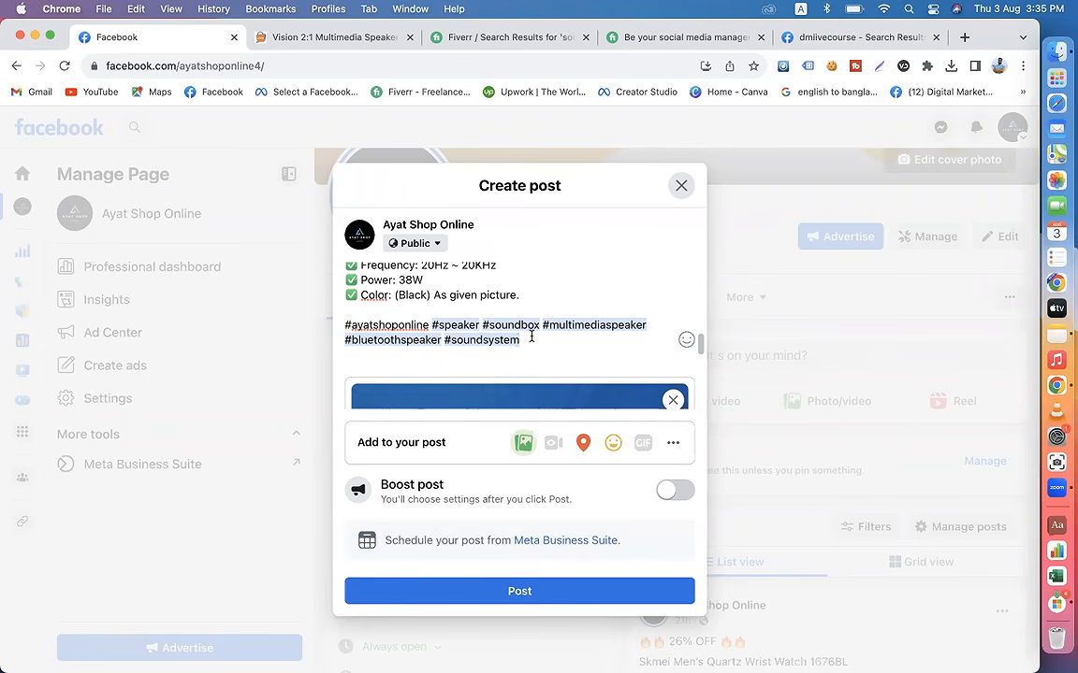
Step: Go to the Facebook home page in the other Facebook tab and look up hashtag suggestions for "#speker"
{"action": "left_click", "coordinate": [816, 42]}
{"action": "left_click", "coordinate": [75, 134]}
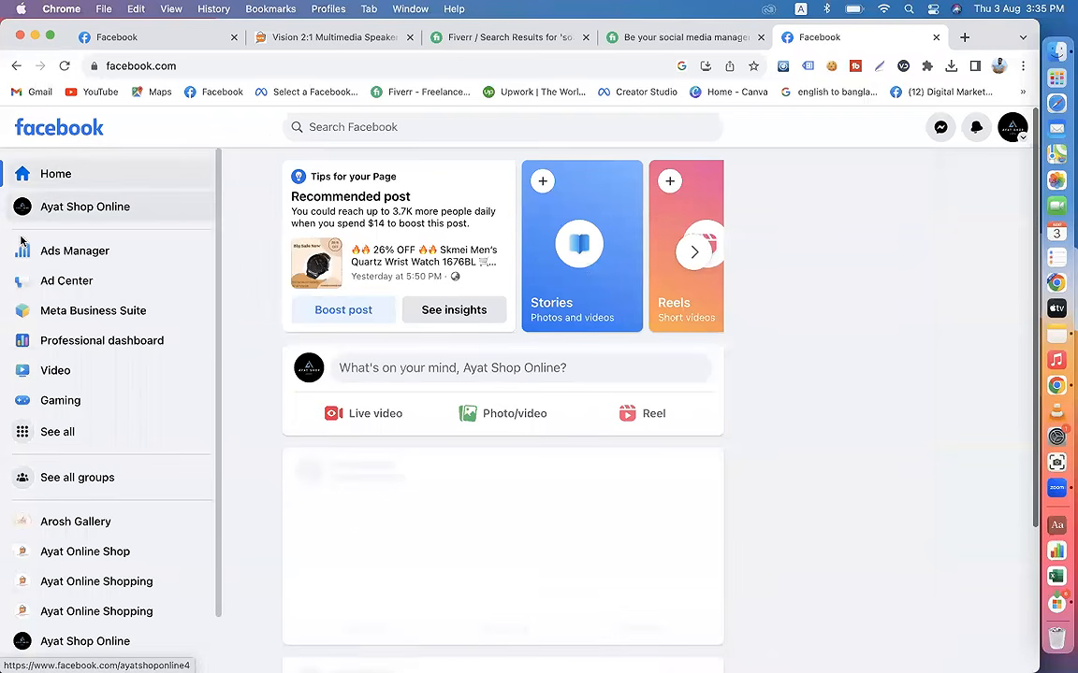
{"action": "left_click", "coordinate": [310, 124]}
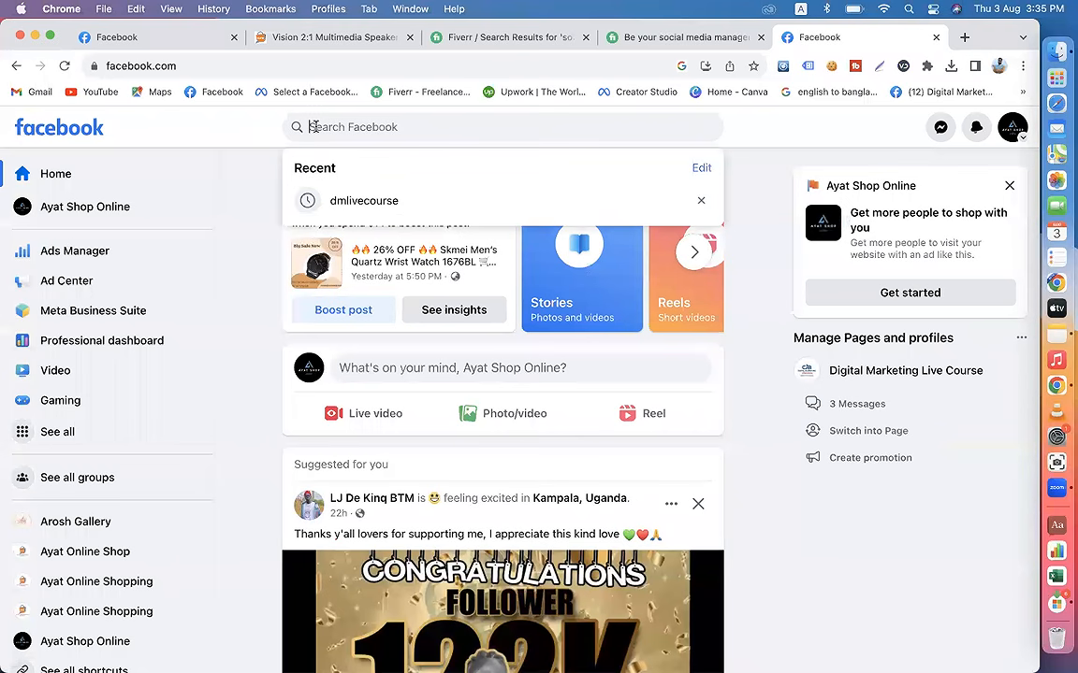
{"action": "type", "text": "#speker"}
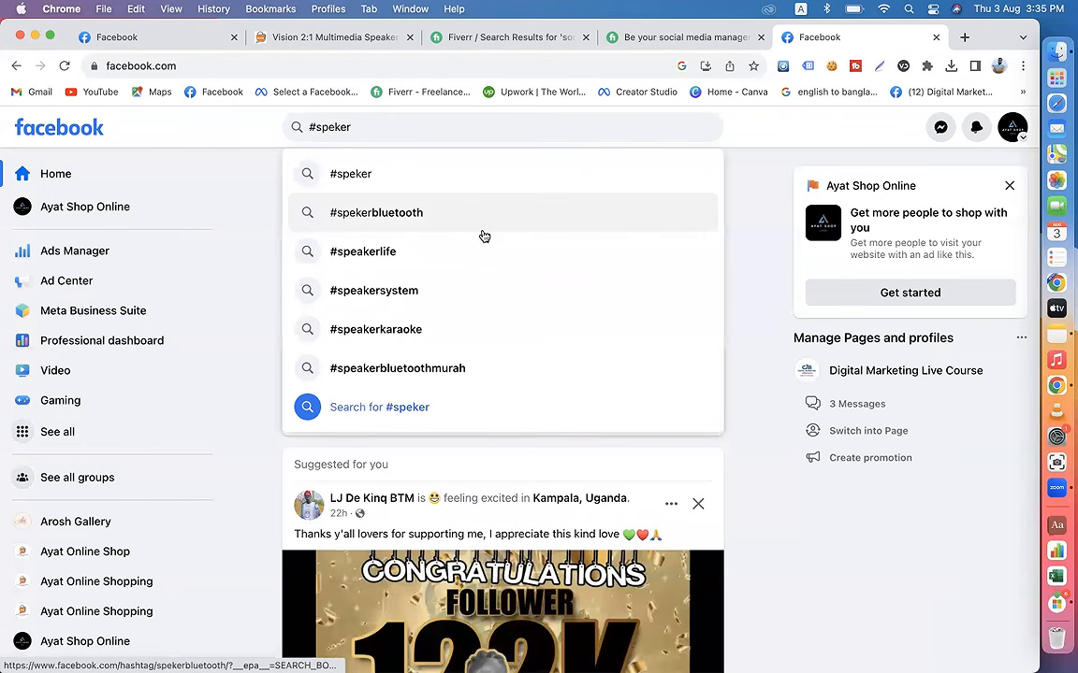
Step: Replace the Facebook search text with "#sounbox" to look up its hashtag suggestions
{"action": "key", "text": "BackSpace"}
{"action": "key", "text": "BackSpace"}
{"action": "key", "text": "BackSpace"}
{"action": "key", "text": "BackSpace"}
{"action": "key", "text": "BackSpace"}
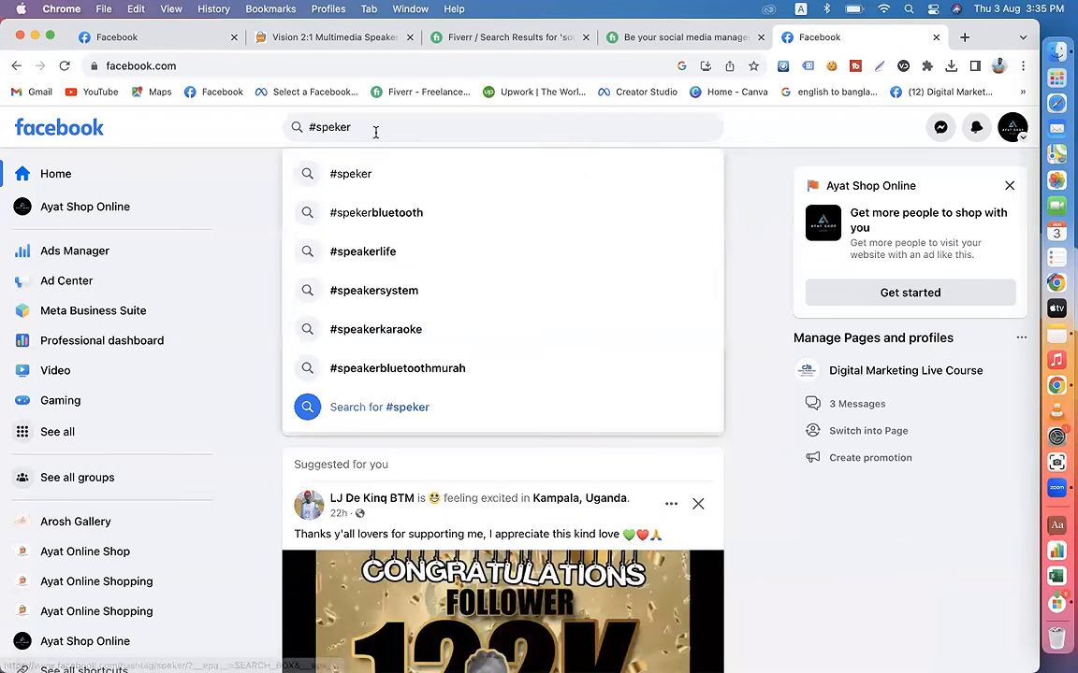
{"action": "key", "text": "BackSpace"}
{"action": "type", "text": "soun"}
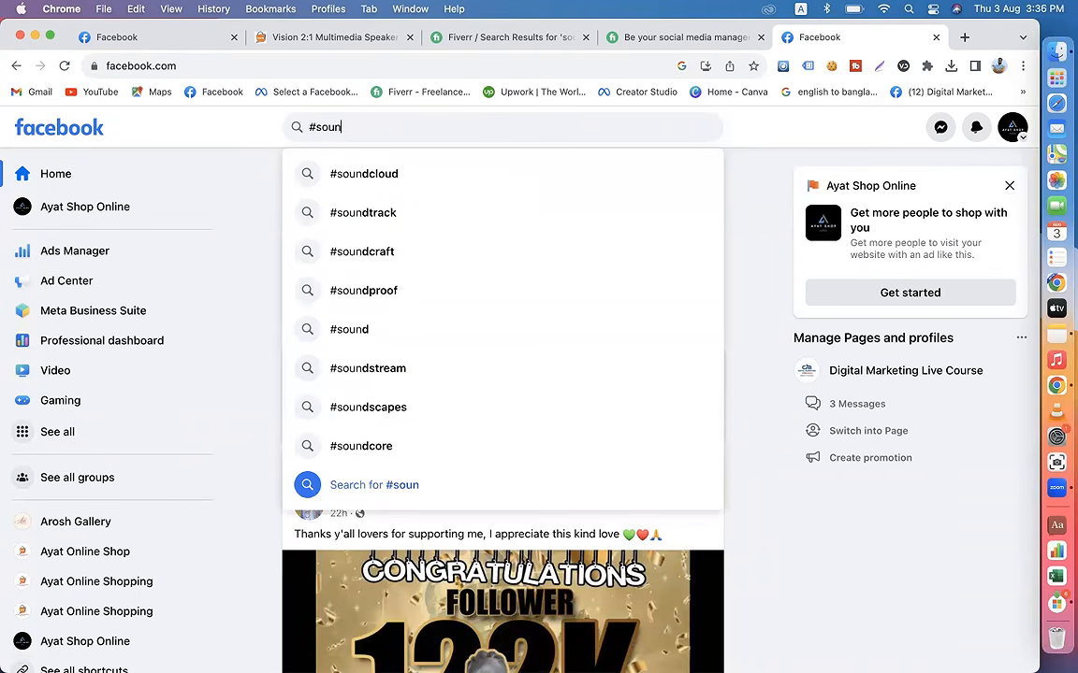
{"action": "type", "text": "box"}
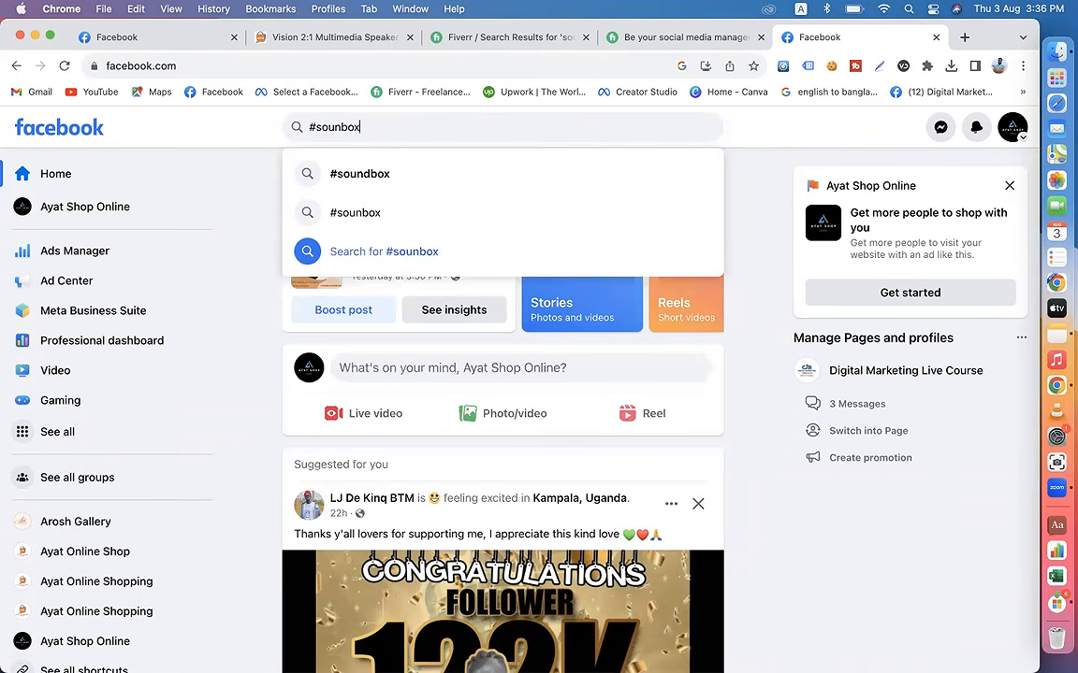
Step: Return to the post draft and check the hashtags below the product details
{"action": "left_click", "coordinate": [129, 39]}
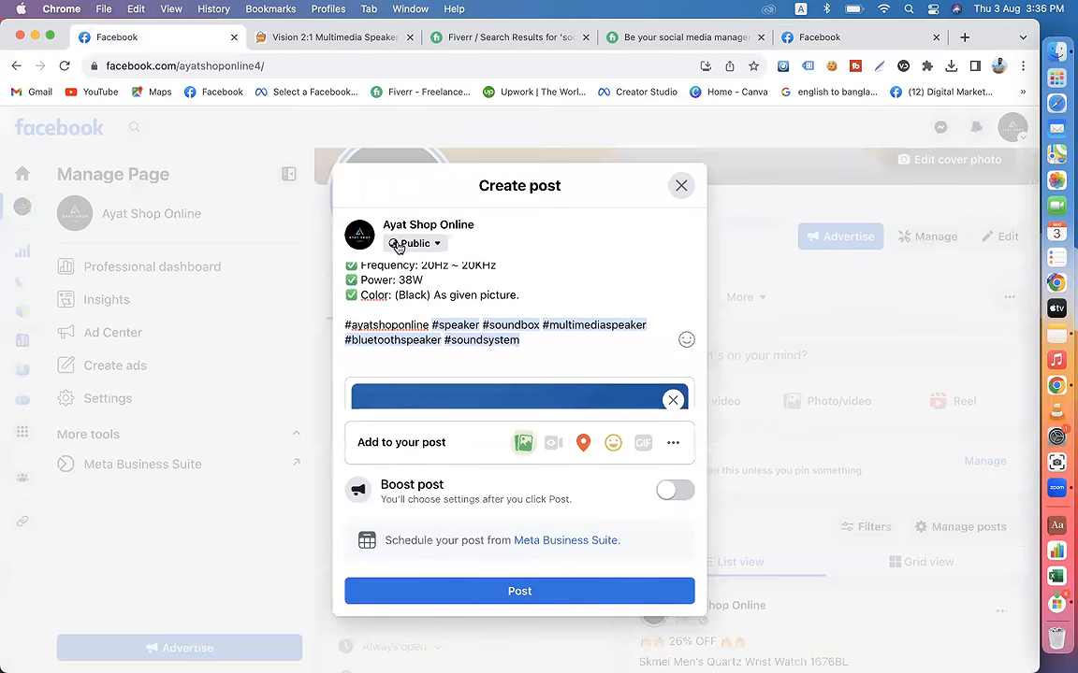
{"action": "scroll", "coordinate": [397, 245], "scroll_direction": "down", "scroll_amount": 5}
{"action": "scroll", "coordinate": [473, 266], "scroll_direction": "up", "scroll_amount": 5}
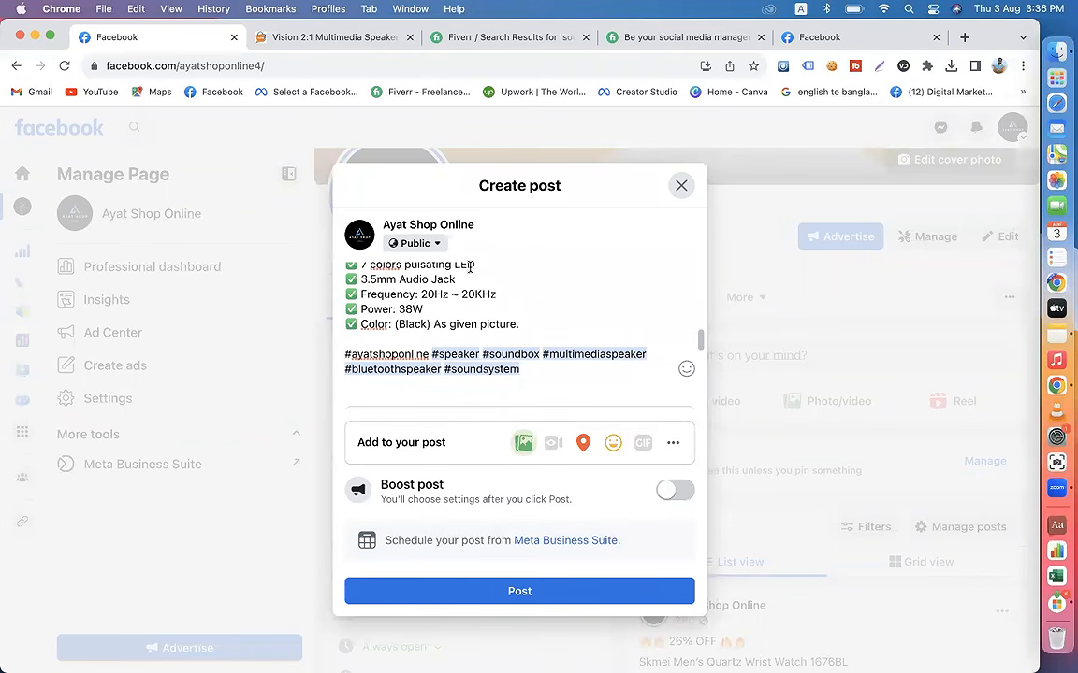
Step: Look up Facebook hashtag suggestions for "#bluet" in the other Facebook tab
{"action": "left_click", "coordinate": [807, 41]}
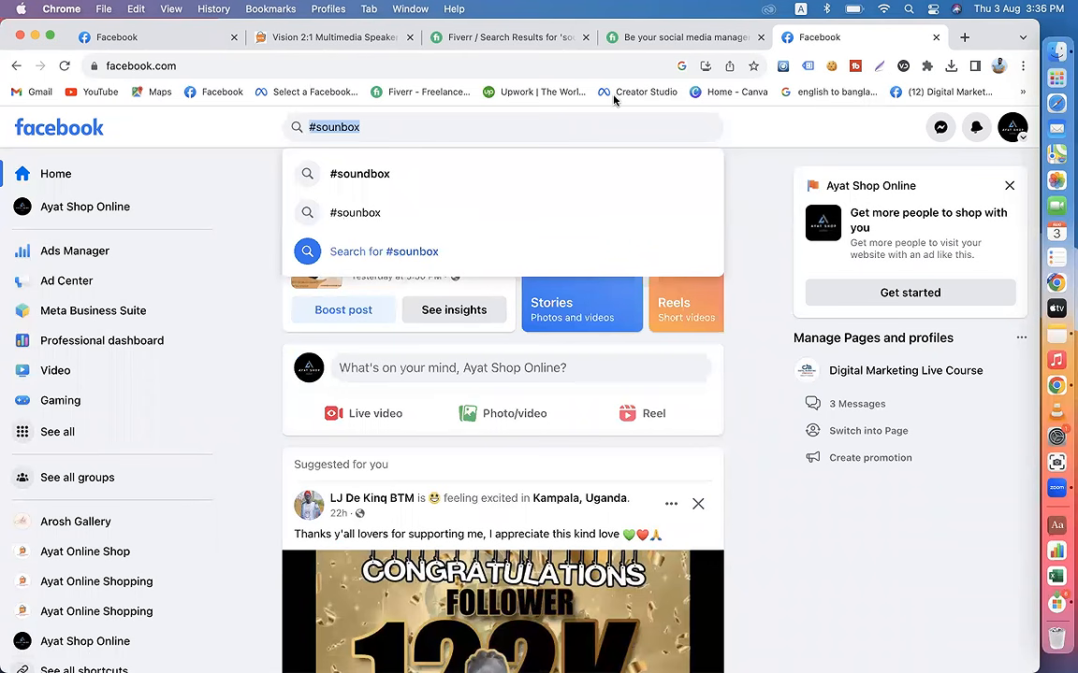
{"action": "left_click", "coordinate": [383, 132]}
{"action": "left_click_drag", "start_coordinate": [370, 130], "coordinate": [316, 127]}
{"action": "type", "text": "blu"}
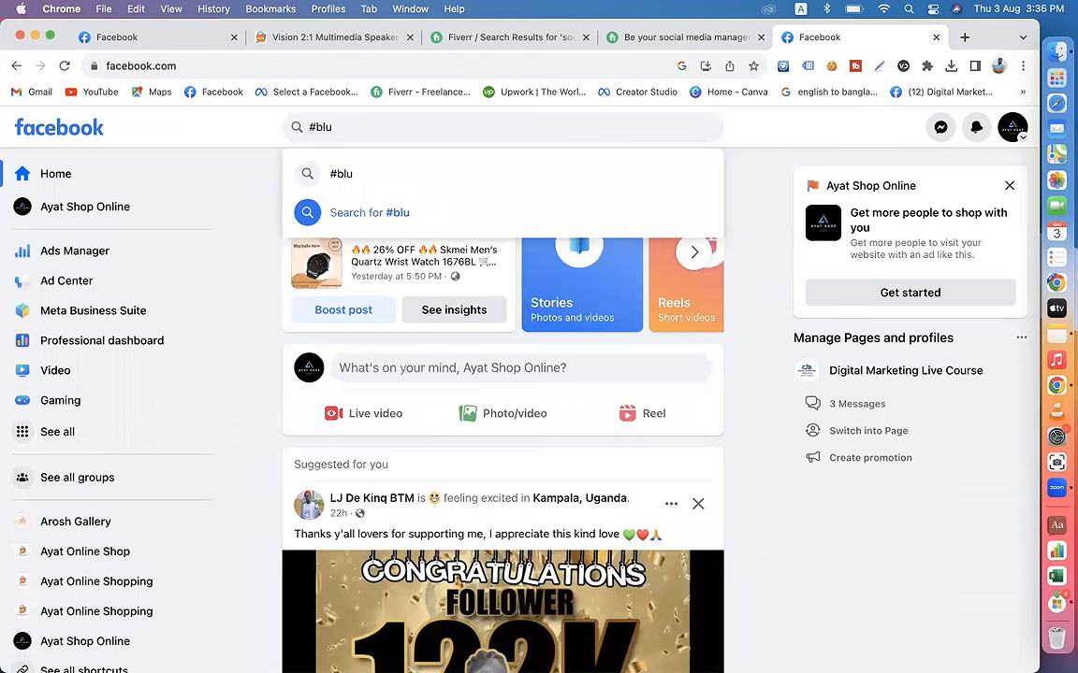
{"action": "type", "text": "et"}
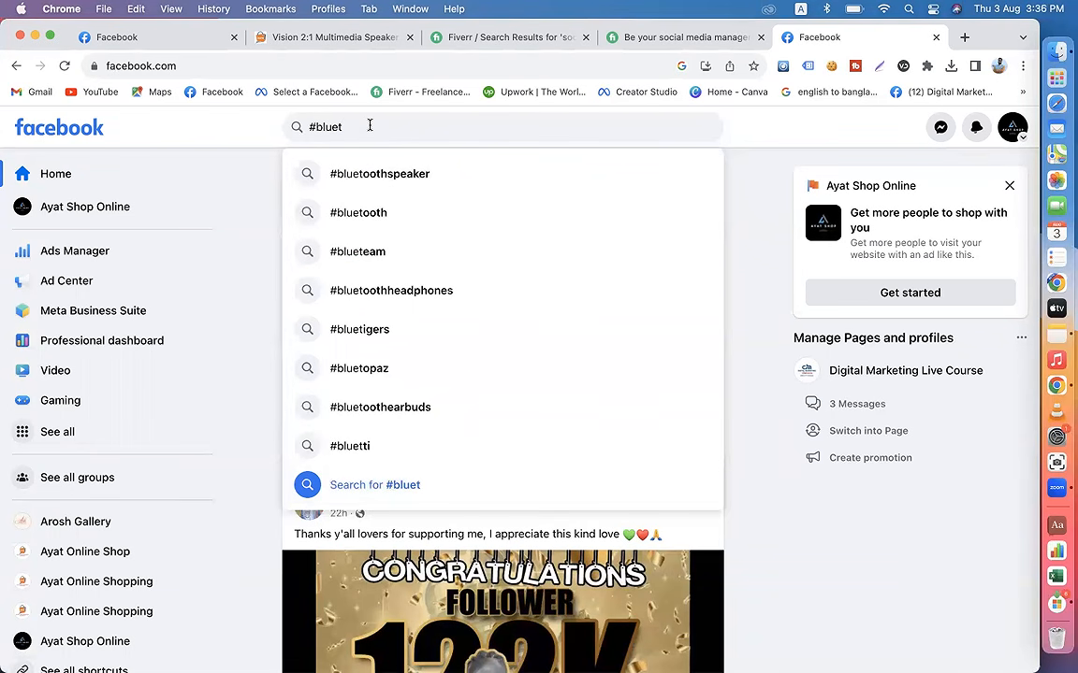
Step: Change the Facebook search text to "#shoe" to look up its hashtag suggestions
{"action": "key", "text": "BackSpace"}
{"action": "key", "text": "BackSpace"}
{"action": "key", "text": "BackSpace"}
{"action": "key", "text": "BackSpace"}
{"action": "key", "text": "BackSpace"}
{"action": "type", "text": "s"}
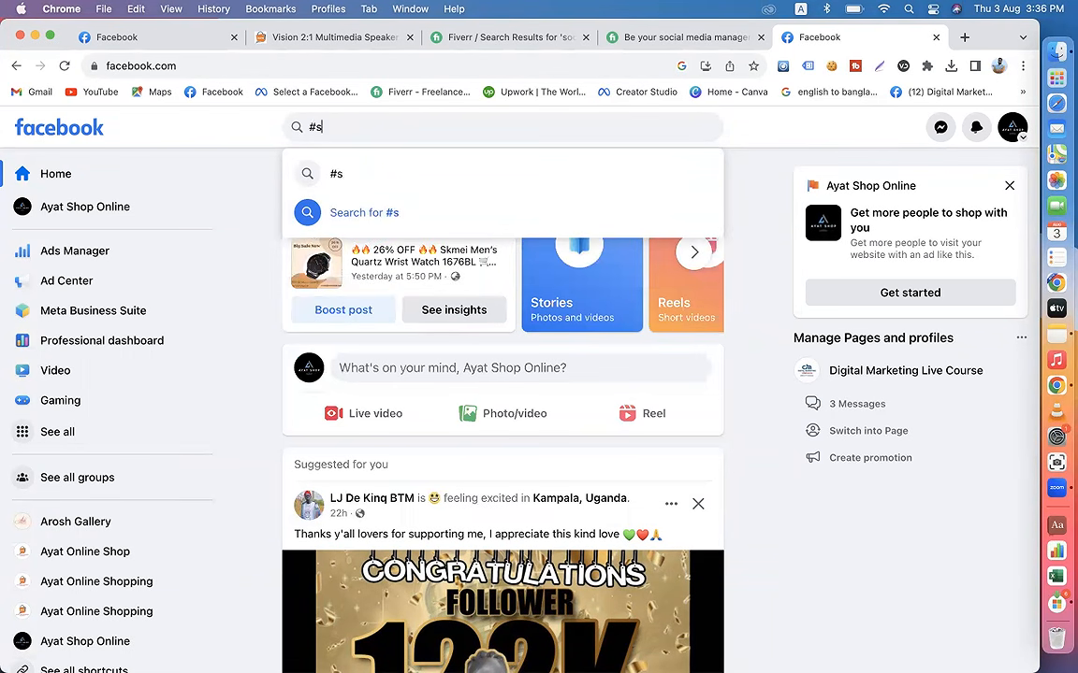
{"action": "type", "text": "hoe"}
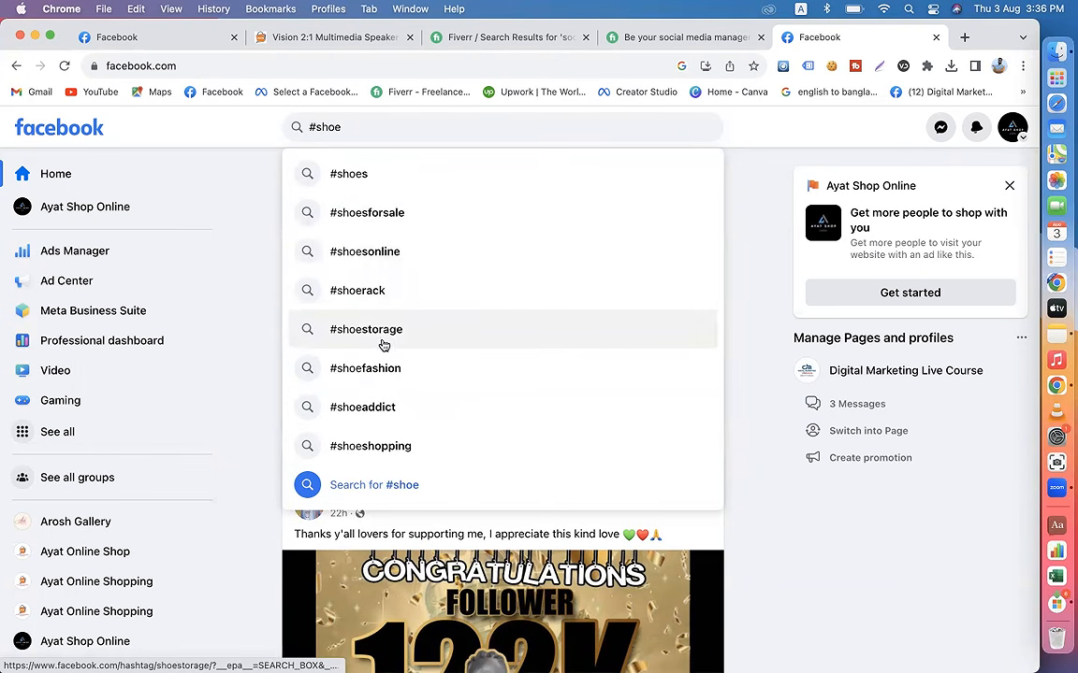
Step: Search the post draft's check-in locations for "digital marketing" and go back without choosing a location
{"action": "left_click", "coordinate": [140, 41]}
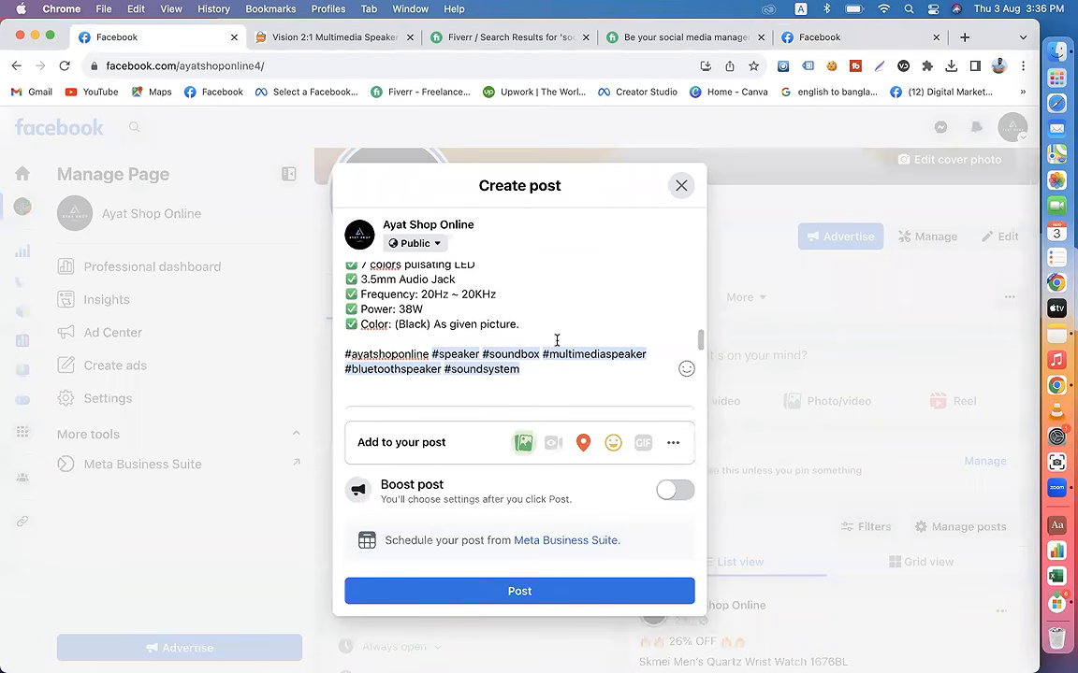
{"action": "scroll", "coordinate": [559, 381], "scroll_direction": "down", "scroll_amount": 5}
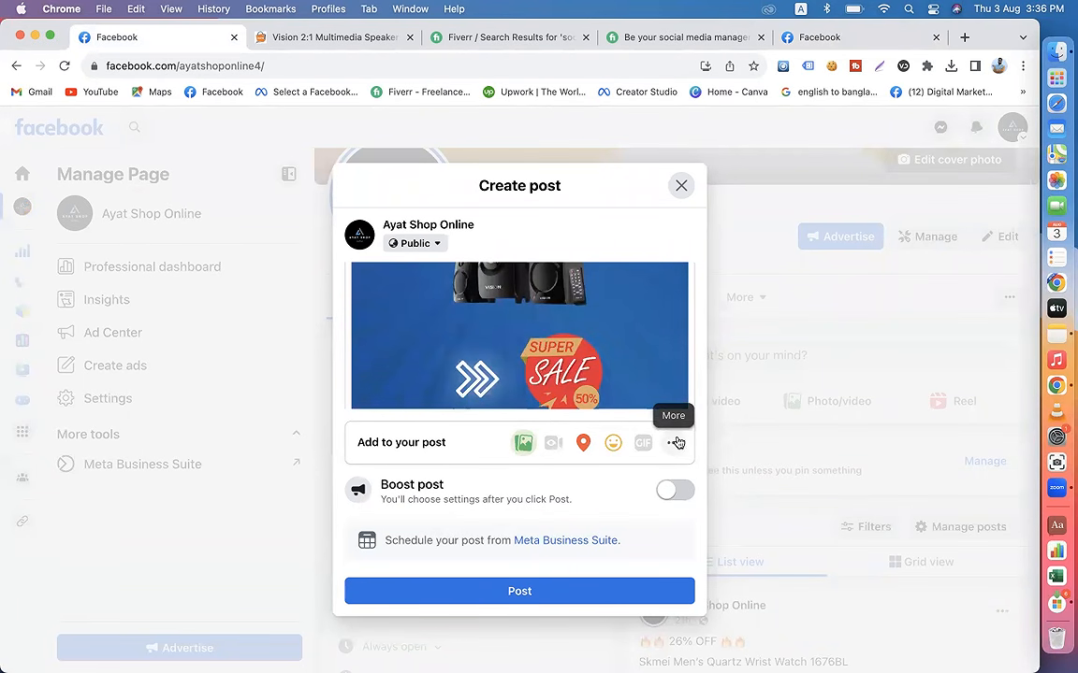
{"action": "left_click", "coordinate": [584, 443]}
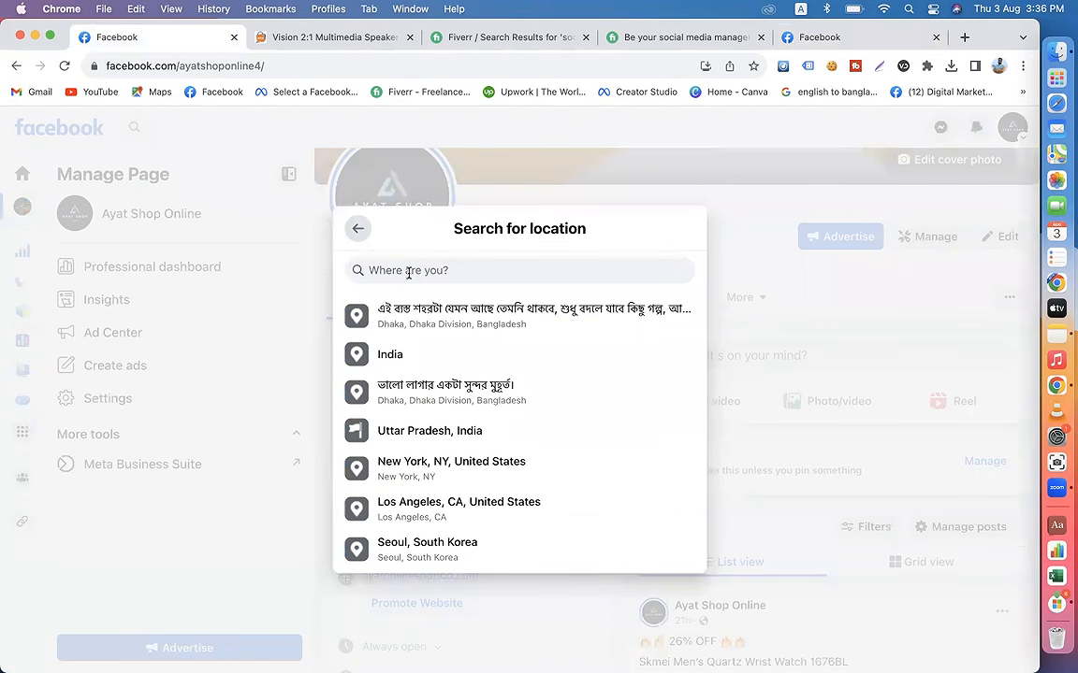
{"action": "type", "text": "digital"}
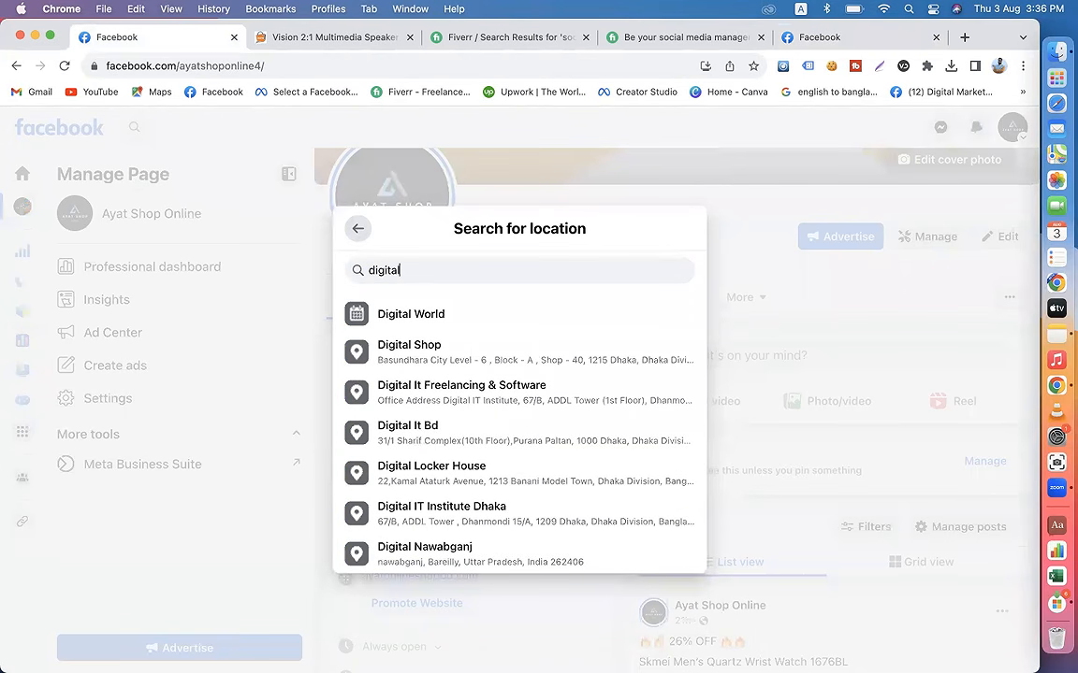
{"action": "type", "text": " marketing"}
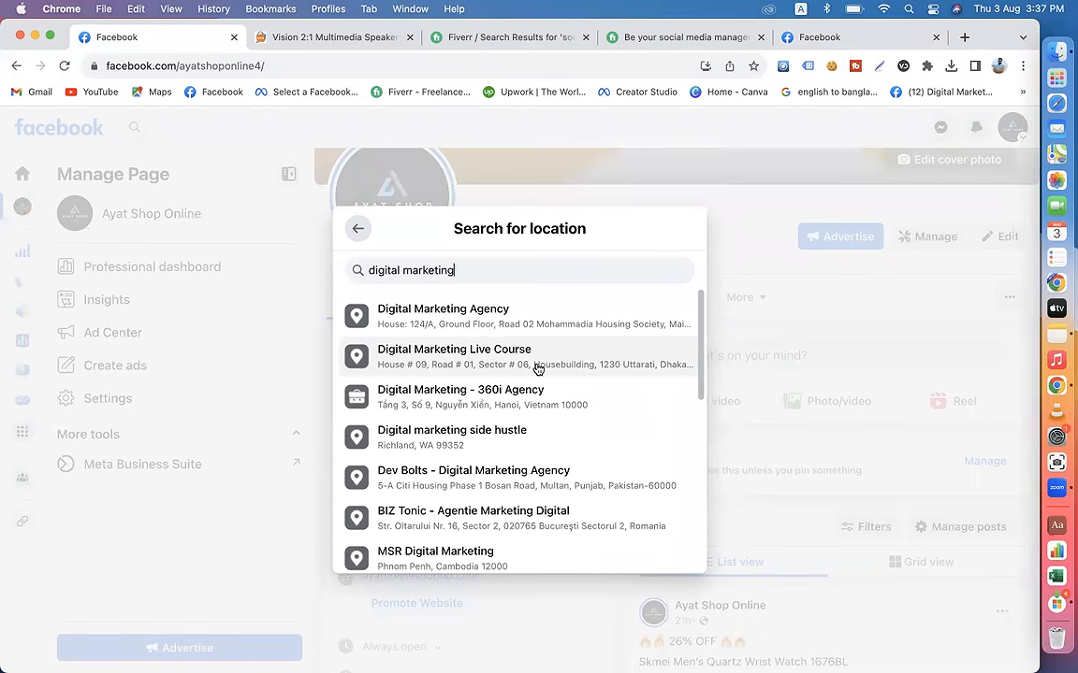
{"action": "left_click", "coordinate": [358, 229]}
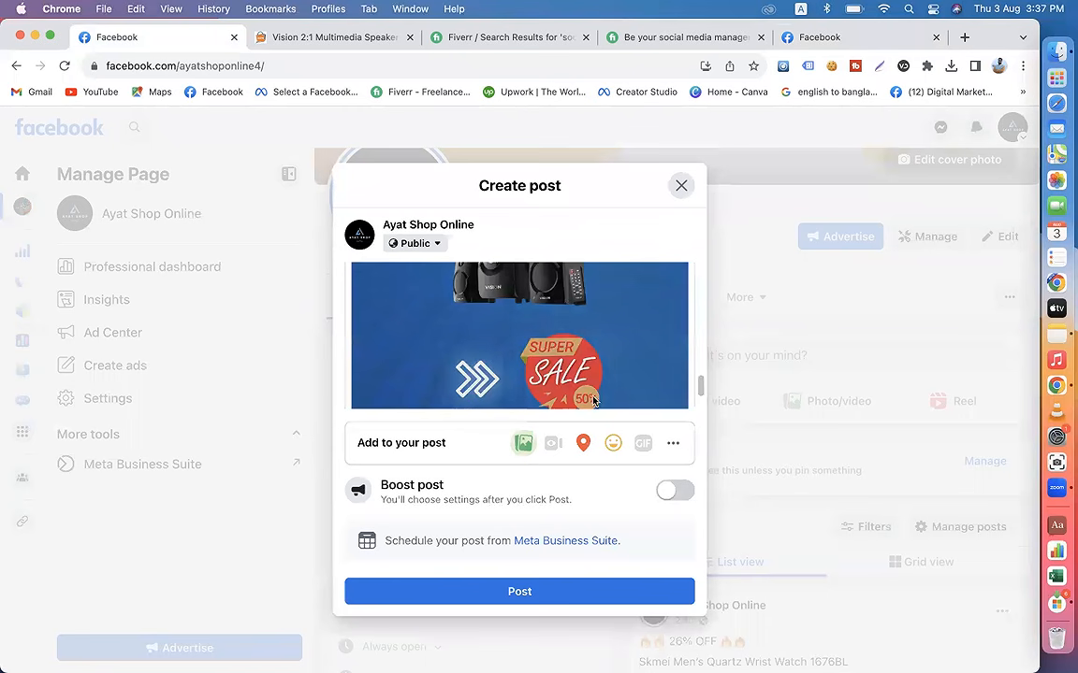
Step: Add the Get messages option to the post so it includes a Send message button
{"action": "left_click", "coordinate": [674, 447]}
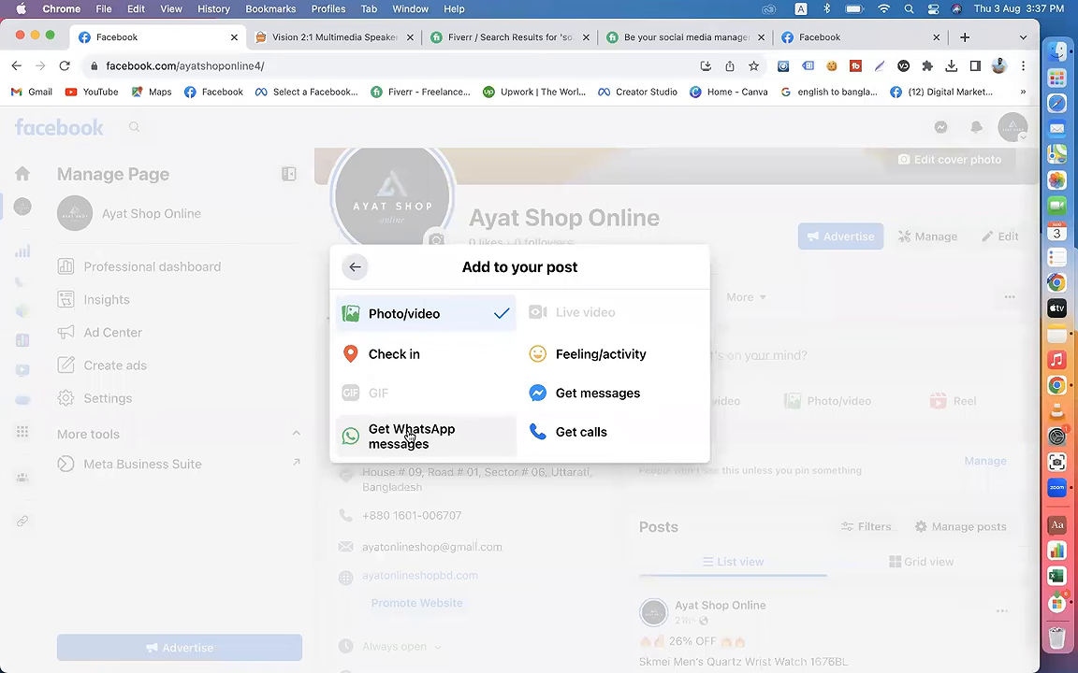
{"action": "left_click", "coordinate": [586, 396]}
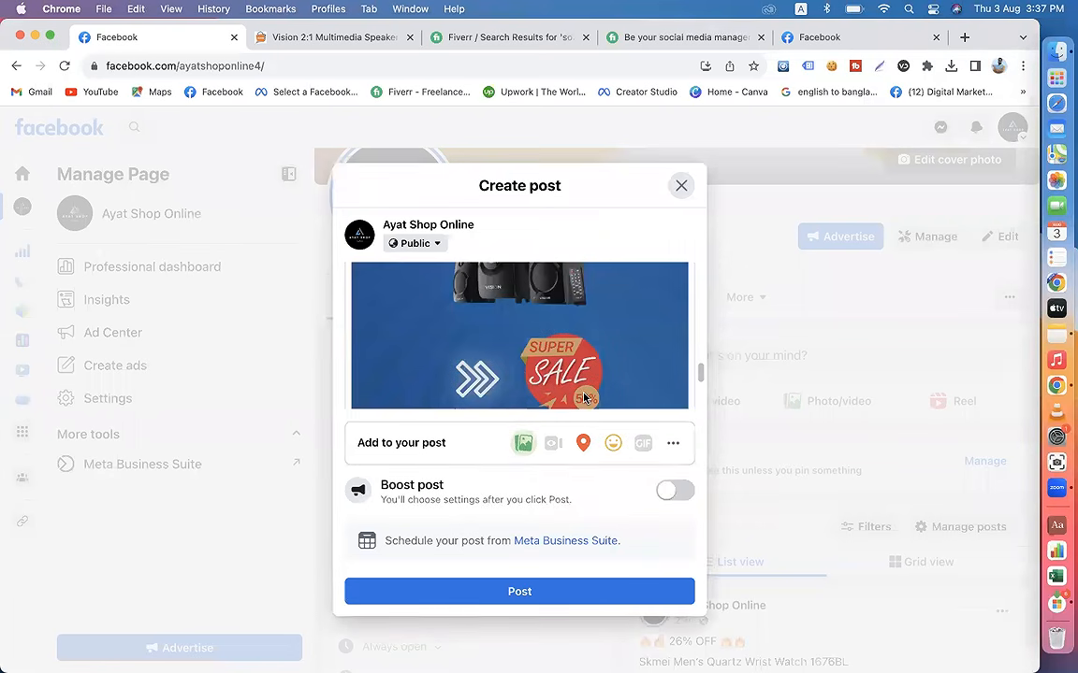
{"action": "scroll", "coordinate": [542, 365], "scroll_direction": "down", "scroll_amount": 3}
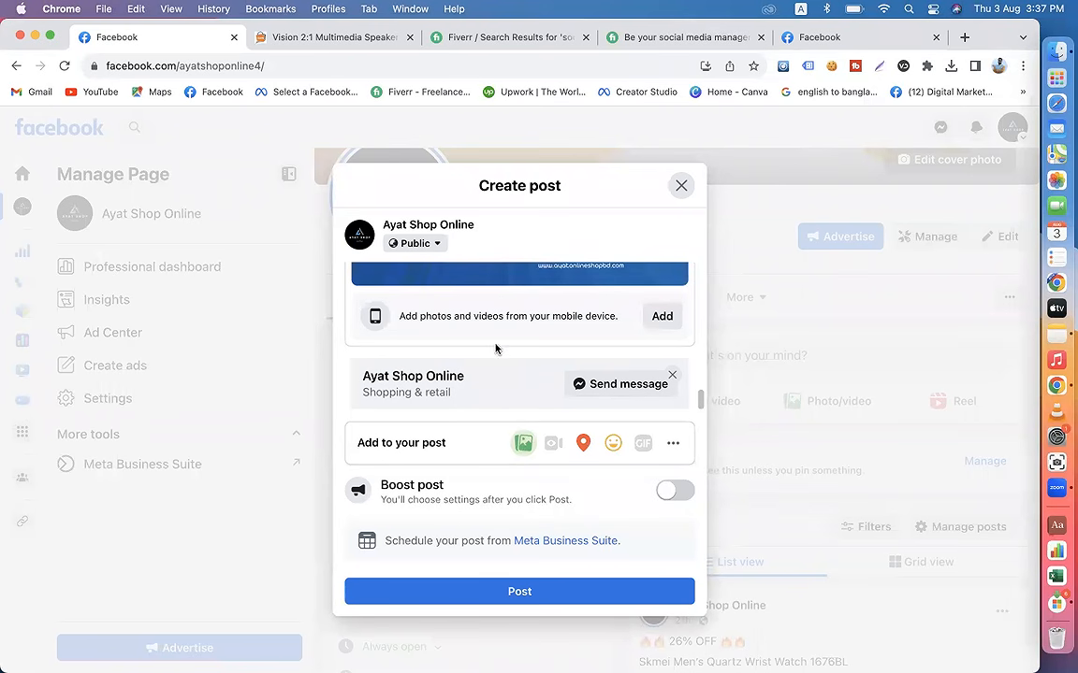
Step: Review the post draft's caption, product link, hashtags and promo image
{"action": "scroll", "coordinate": [495, 348], "scroll_direction": "up", "scroll_amount": 15}
{"action": "scroll", "coordinate": [496, 344], "scroll_direction": "up", "scroll_amount": 3}
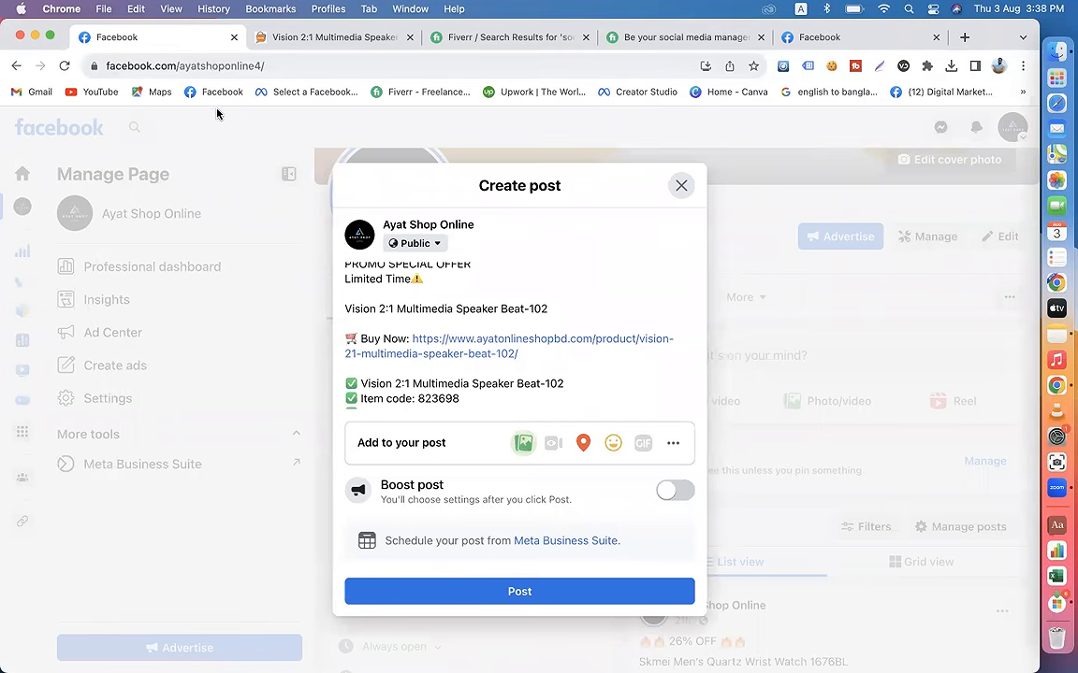
{"action": "scroll", "coordinate": [487, 329], "scroll_direction": "down", "scroll_amount": 10}
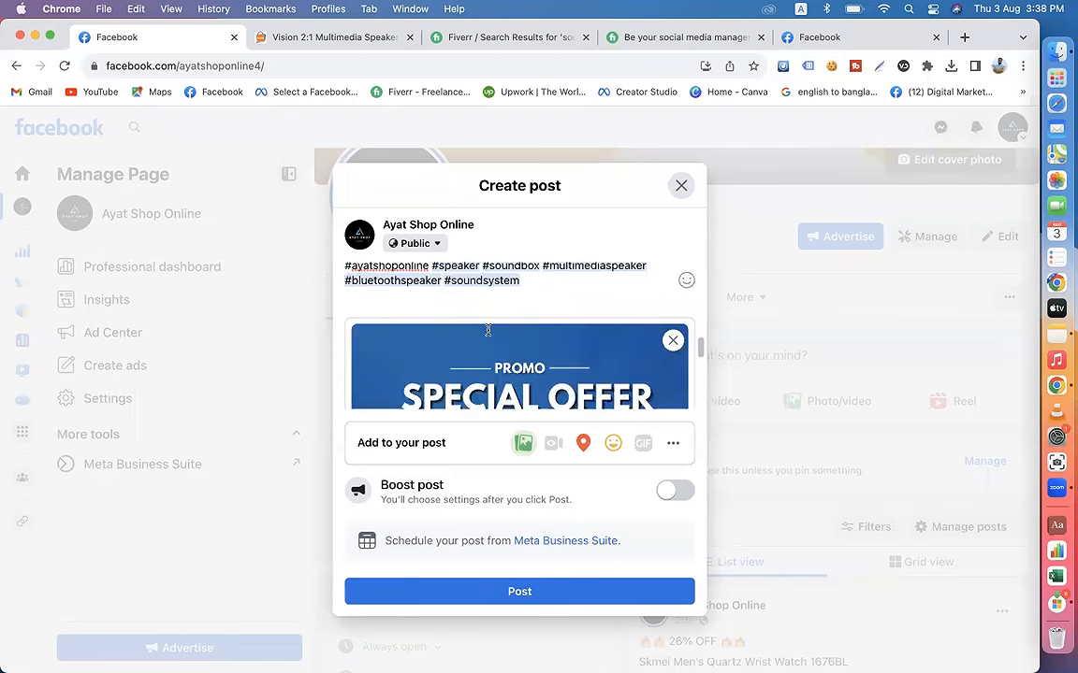
Step: Check the speaker post draft once more and publish it on the Ayat Shop Online page
{"action": "scroll", "coordinate": [488, 335], "scroll_direction": "up", "scroll_amount": 10}
{"action": "scroll", "coordinate": [487, 329], "scroll_direction": "down", "scroll_amount": 10}
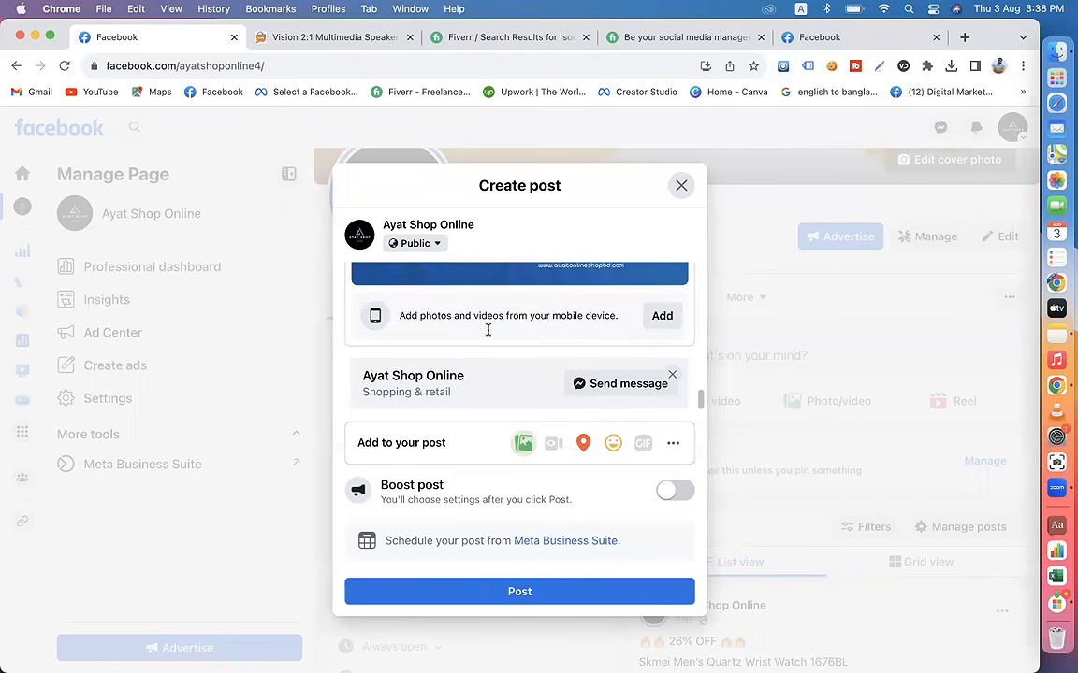
{"action": "left_click", "coordinate": [507, 591]}
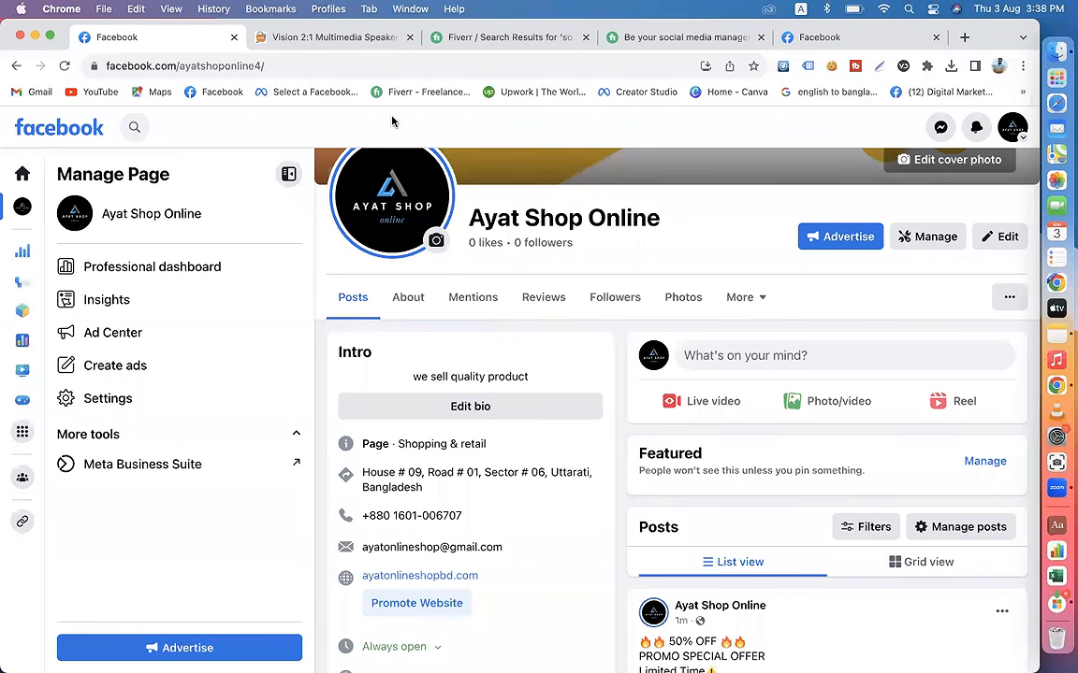
Step: Expand the published speaker post's caption and review its text, hashtags, promo image and message button
{"action": "scroll", "coordinate": [773, 476], "scroll_direction": "down", "scroll_amount": 5}
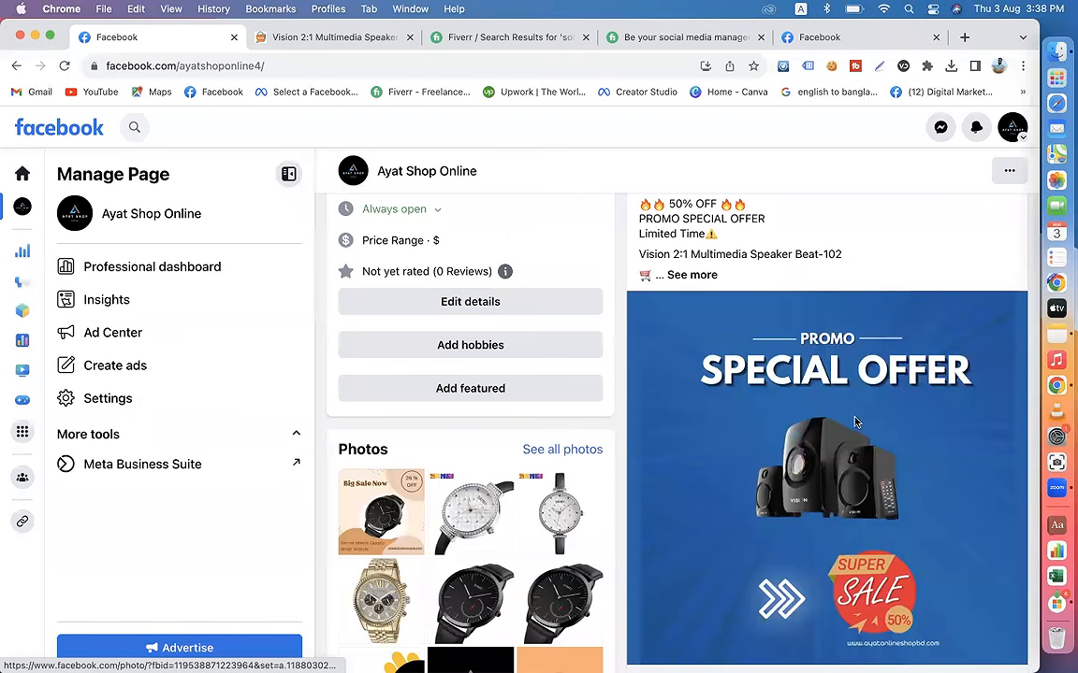
{"action": "left_click", "coordinate": [699, 275]}
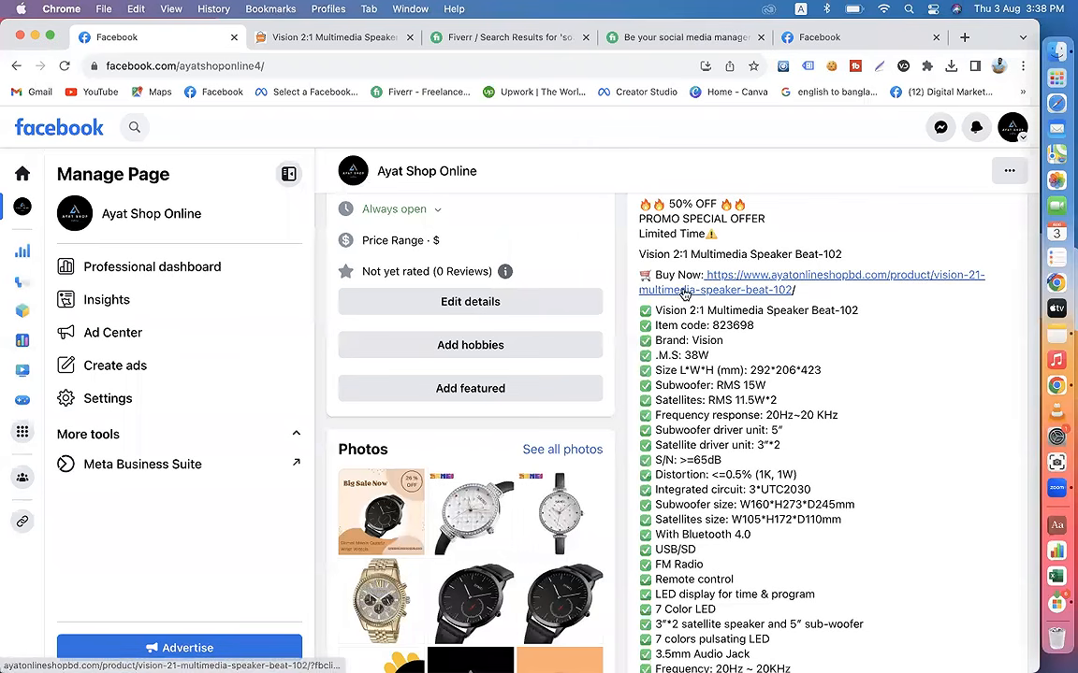
{"action": "scroll", "coordinate": [804, 431], "scroll_direction": "down", "scroll_amount": 8}
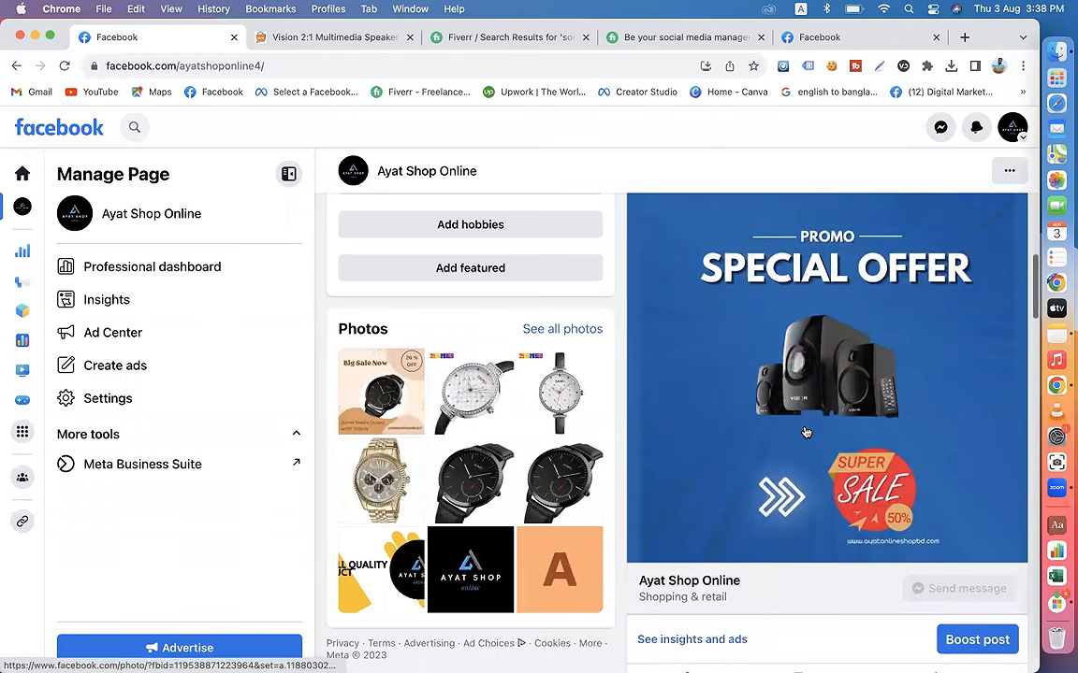
{"action": "scroll", "coordinate": [804, 432], "scroll_direction": "up", "scroll_amount": 8}
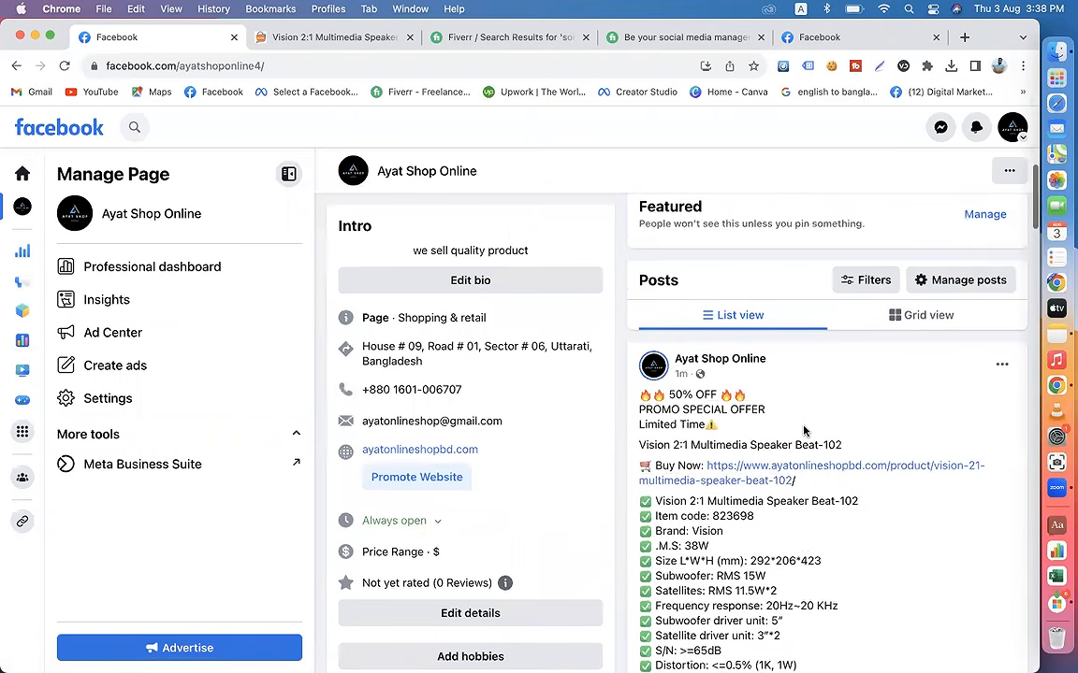
{"action": "scroll", "coordinate": [803, 430], "scroll_direction": "down", "scroll_amount": 8}
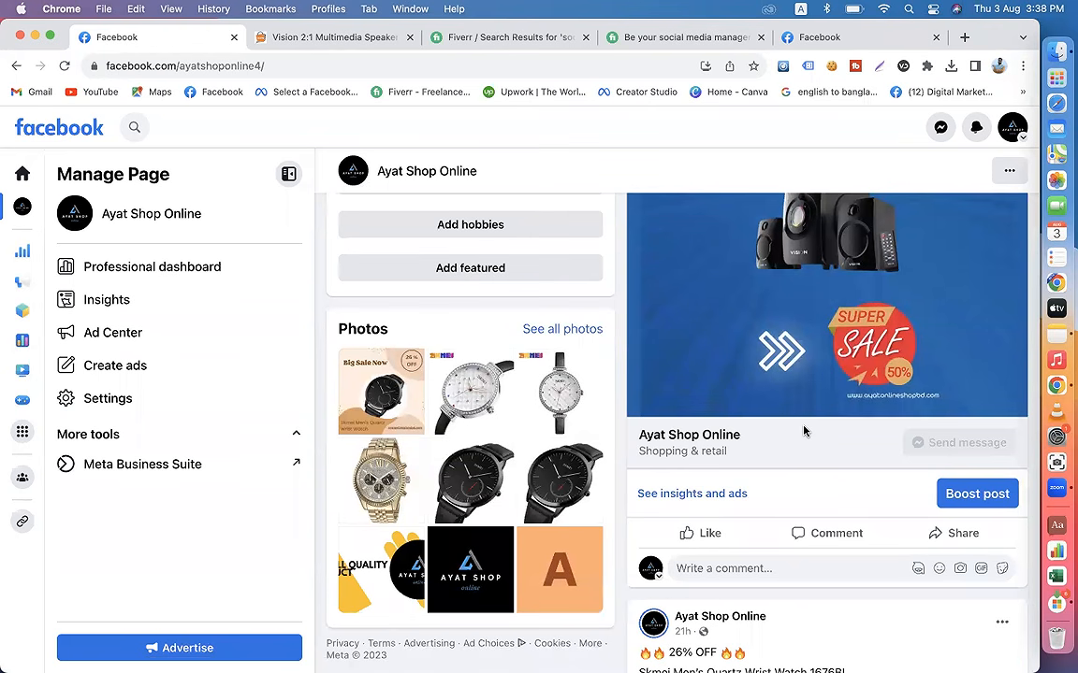
{"action": "scroll", "coordinate": [803, 430], "scroll_direction": "up", "scroll_amount": 5}
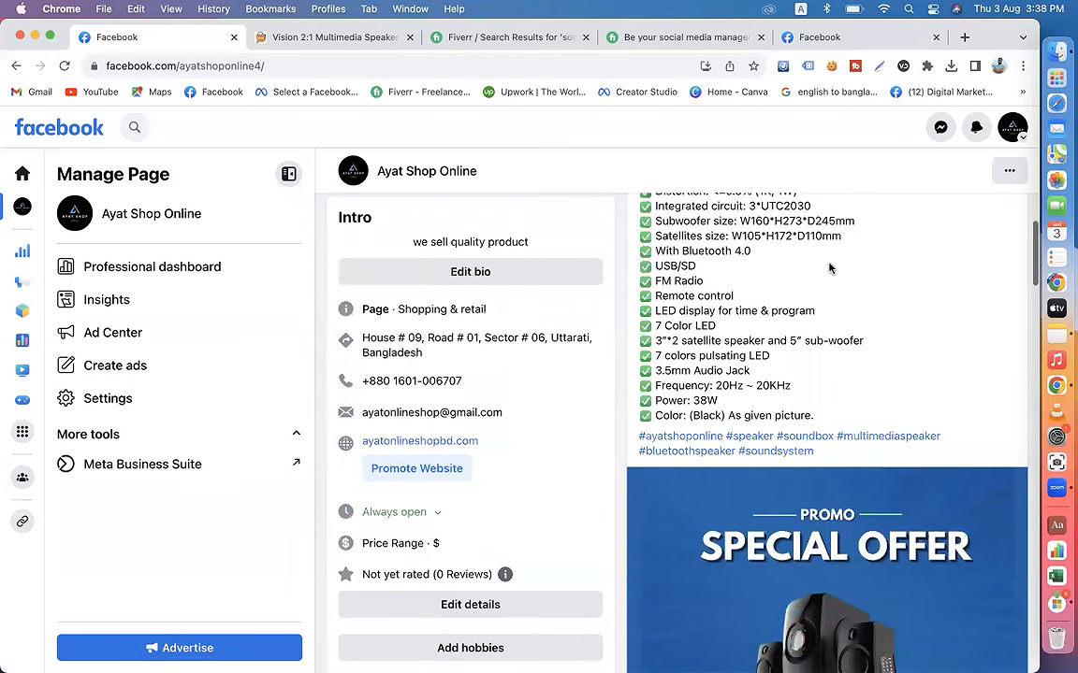
{"action": "scroll", "coordinate": [831, 499], "scroll_direction": "down", "scroll_amount": 3}
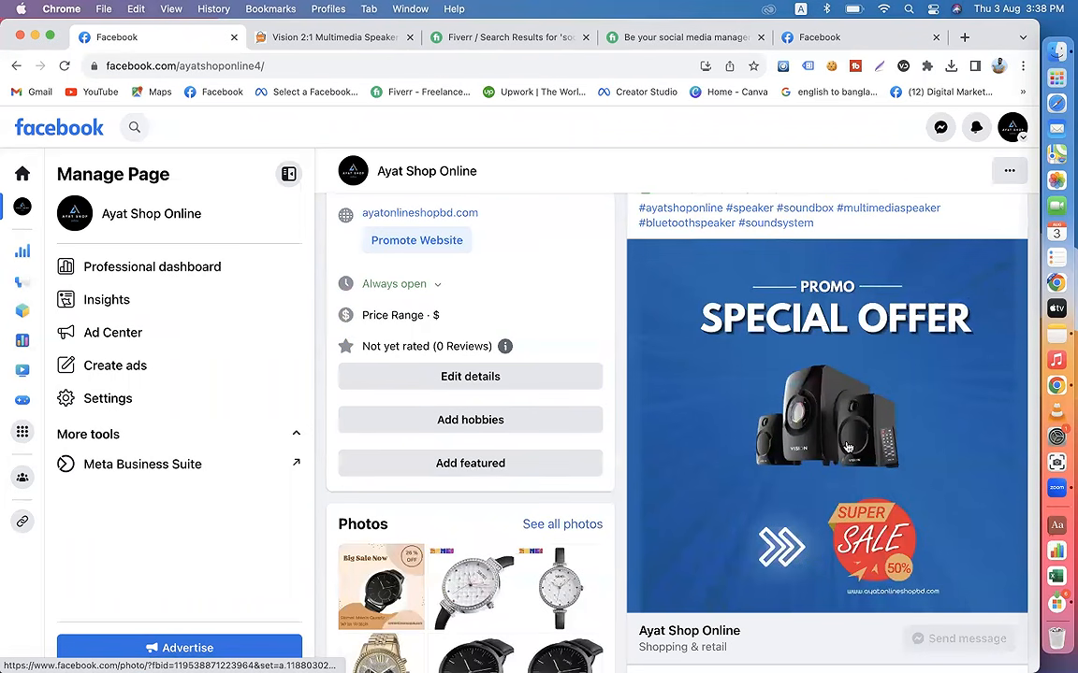
{"action": "scroll", "coordinate": [841, 467], "scroll_direction": "down", "scroll_amount": 4}
{"action": "scroll", "coordinate": [846, 447], "scroll_direction": "down", "scroll_amount": 3}
{"action": "scroll", "coordinate": [846, 441], "scroll_direction": "up", "scroll_amount": 10}
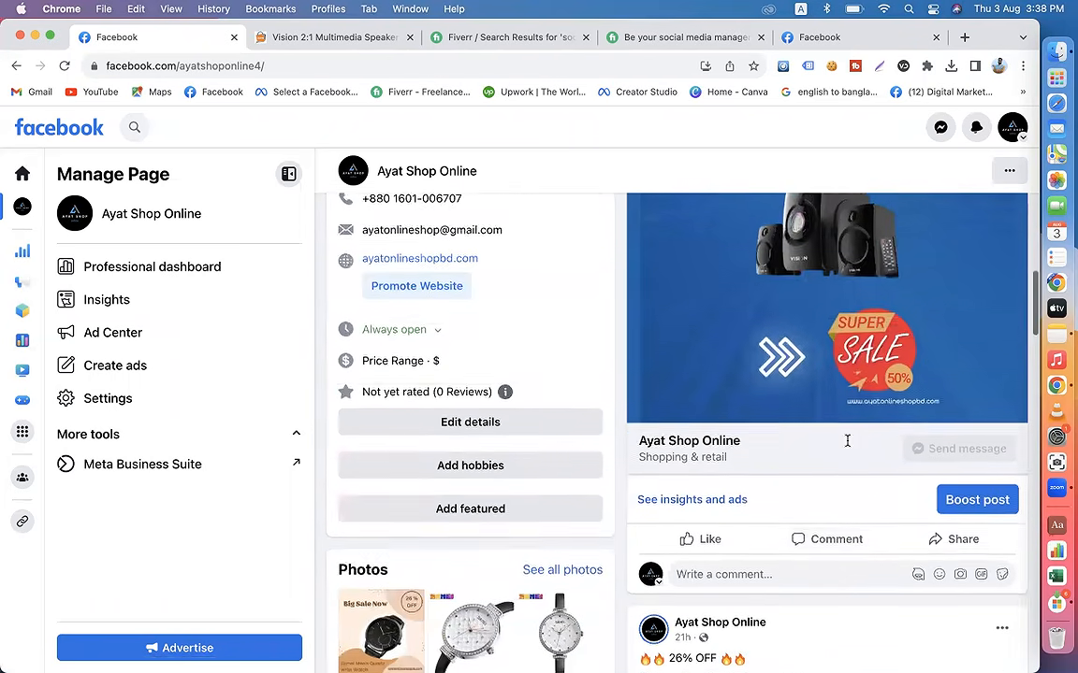
Step: Open the Xiaomi Mi Pad 4 4G Phablet product page from the shop's home page, and return to the published Facebook post
{"action": "left_click", "coordinate": [320, 37]}
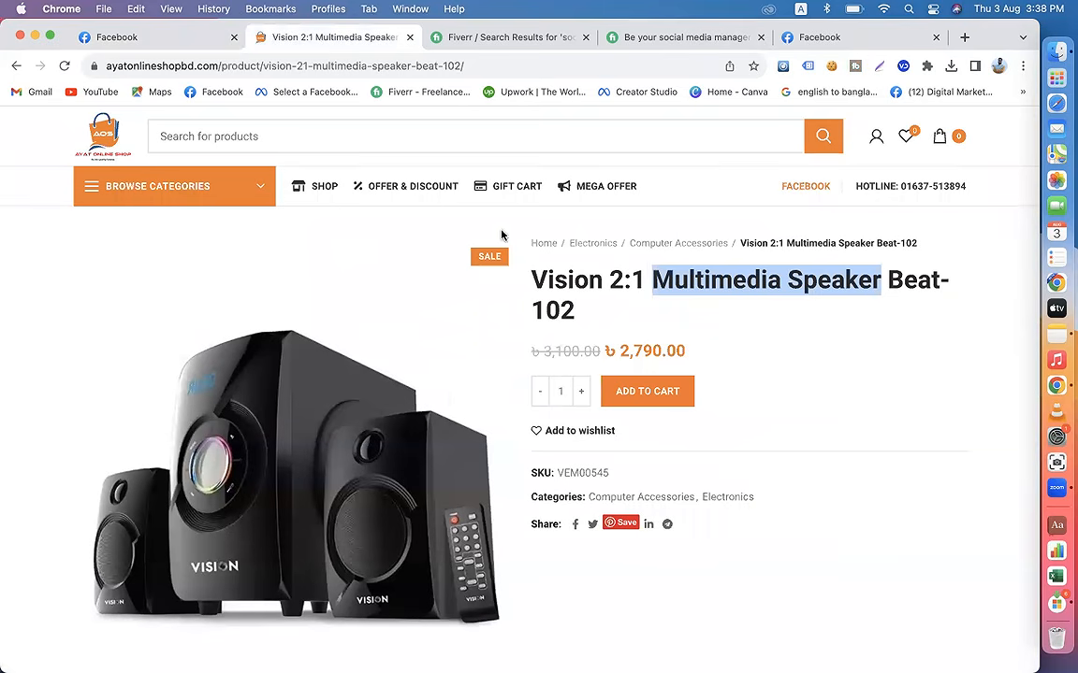
{"action": "scroll", "coordinate": [501, 233], "scroll_direction": "down", "scroll_amount": 10}
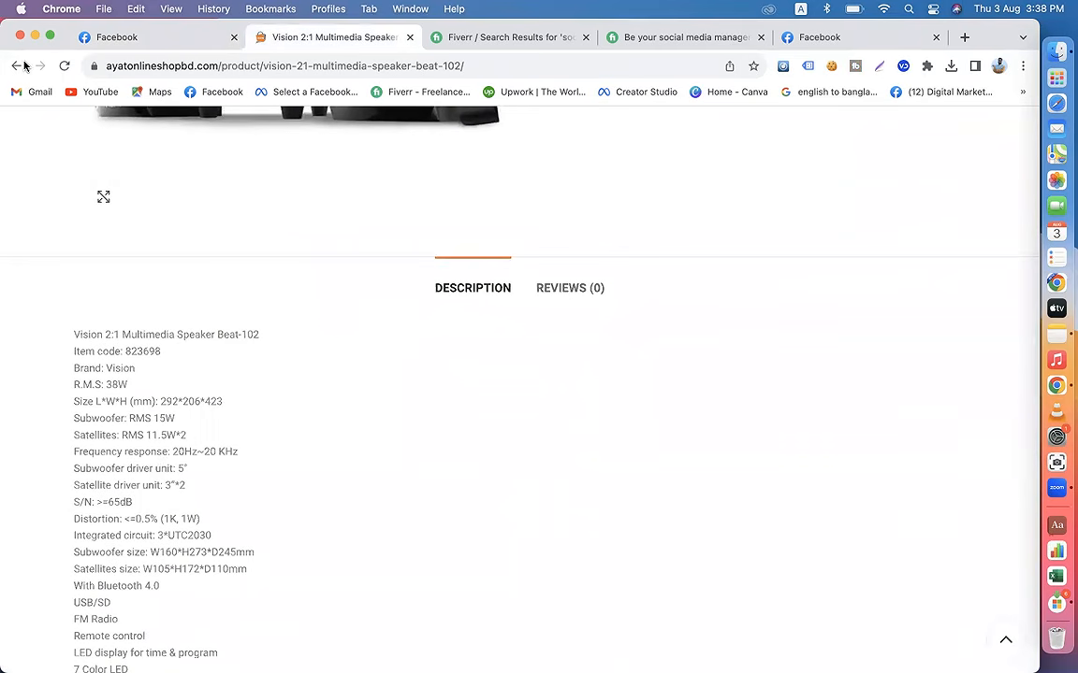
{"action": "left_click", "coordinate": [16, 65]}
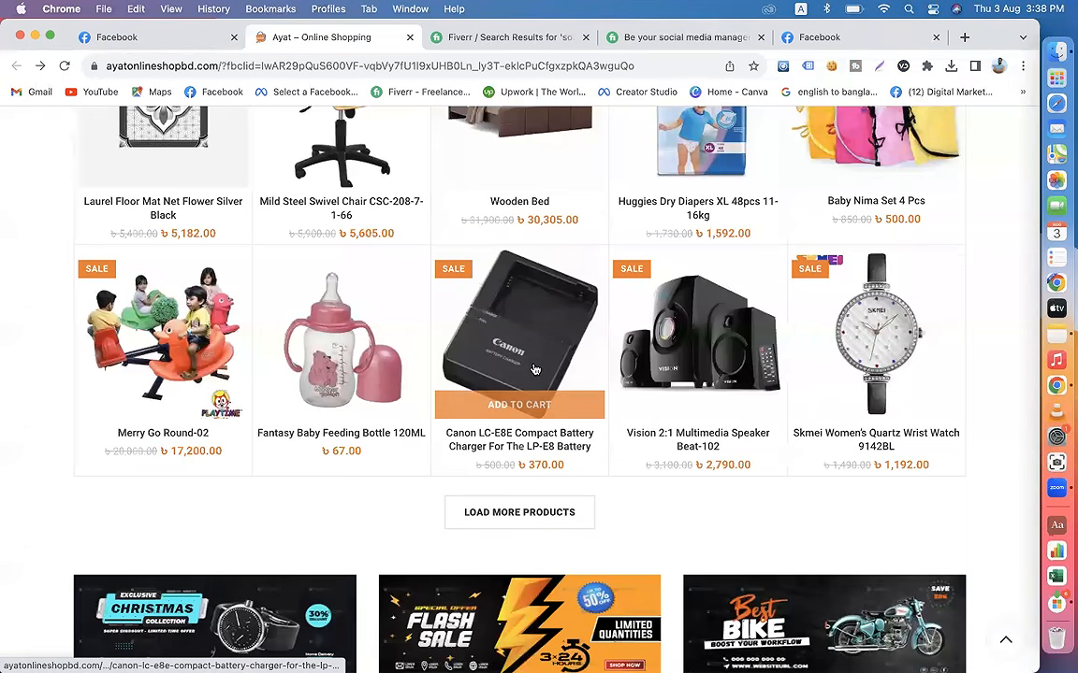
{"action": "scroll", "coordinate": [535, 370], "scroll_direction": "up", "scroll_amount": 6}
{"action": "scroll", "coordinate": [536, 369], "scroll_direction": "down", "scroll_amount": 4}
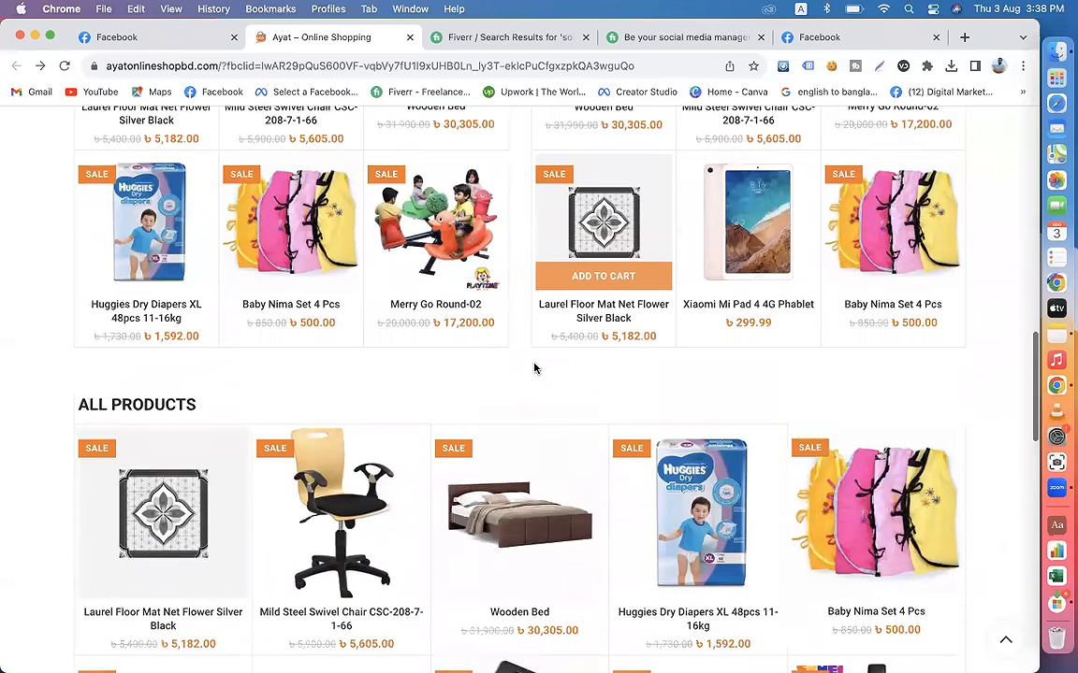
{"action": "left_click", "coordinate": [748, 192]}
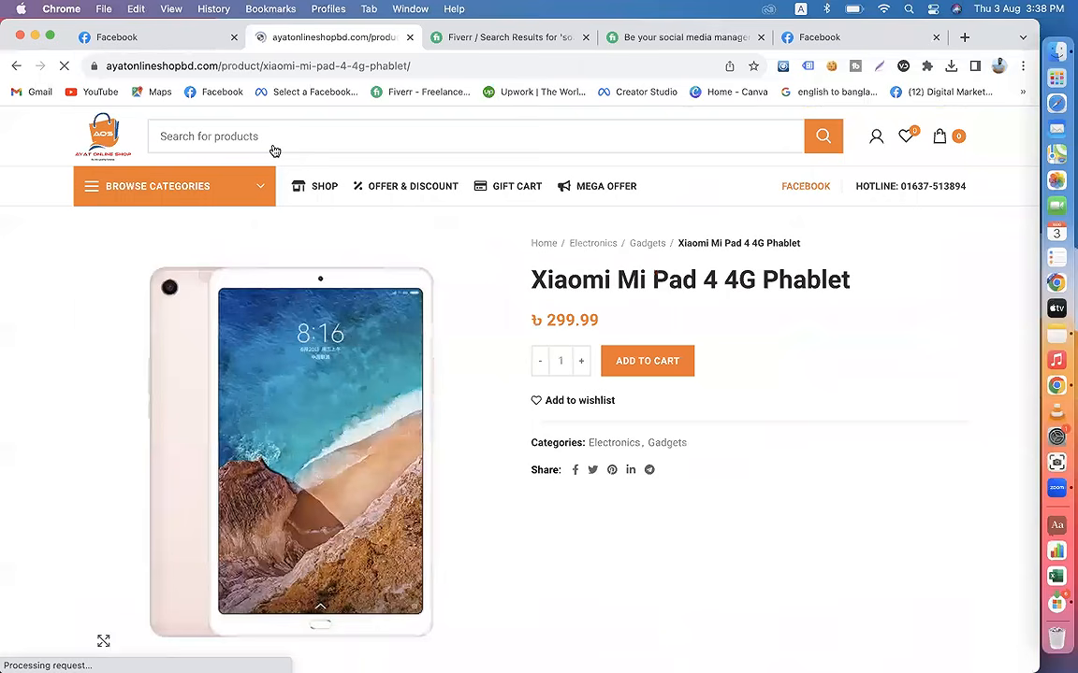
{"action": "left_click", "coordinate": [118, 38]}
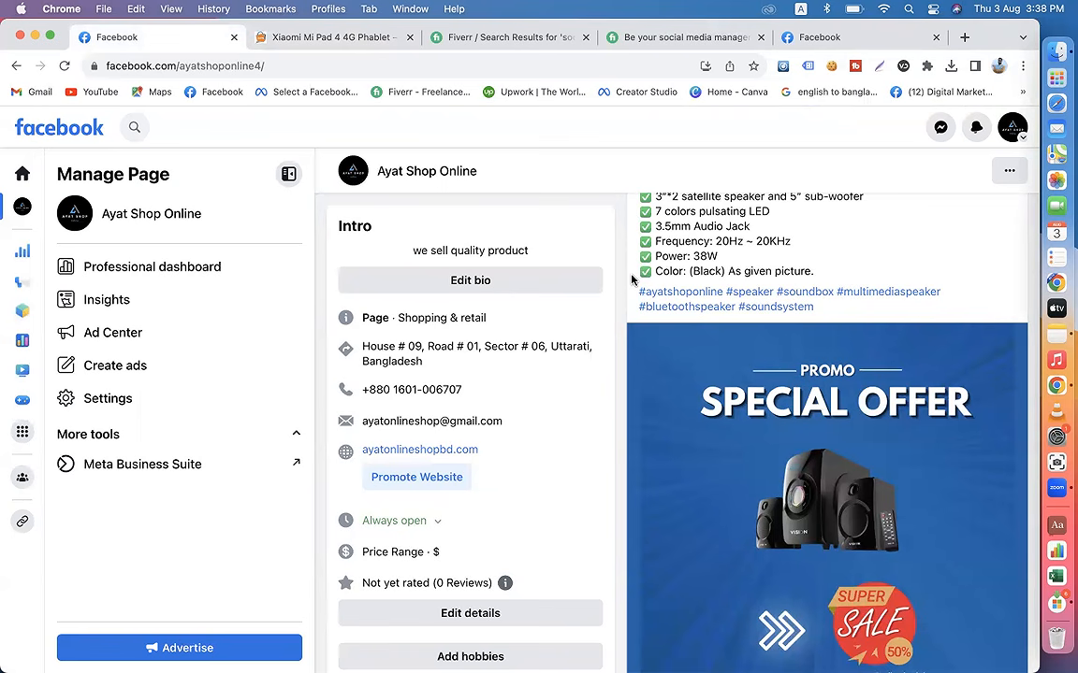
{"action": "scroll", "coordinate": [632, 279], "scroll_direction": "down", "scroll_amount": 2}
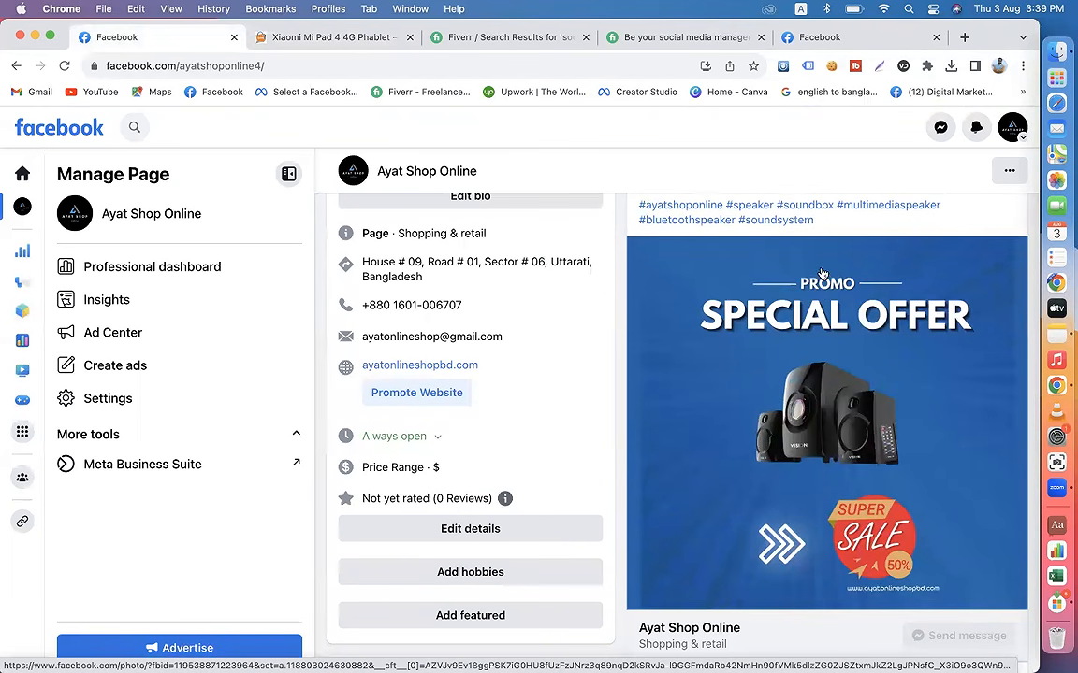
Step: Open the shop website's home page in a new tab from the Xiaomi product page
{"action": "left_click", "coordinate": [349, 37]}
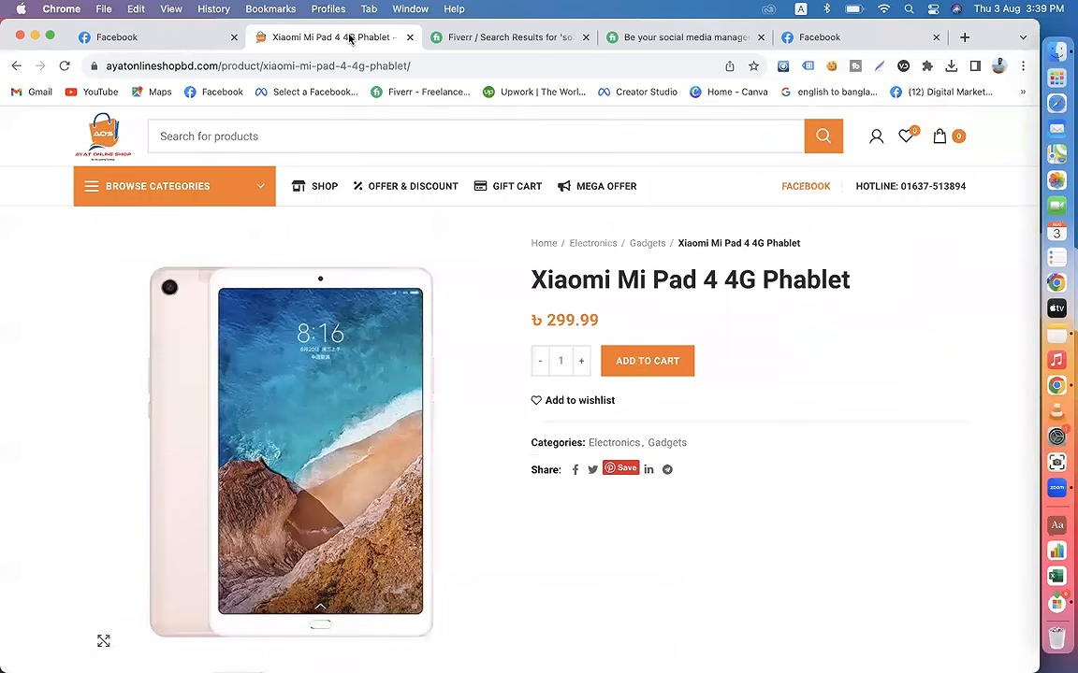
{"action": "right_click", "coordinate": [119, 136]}
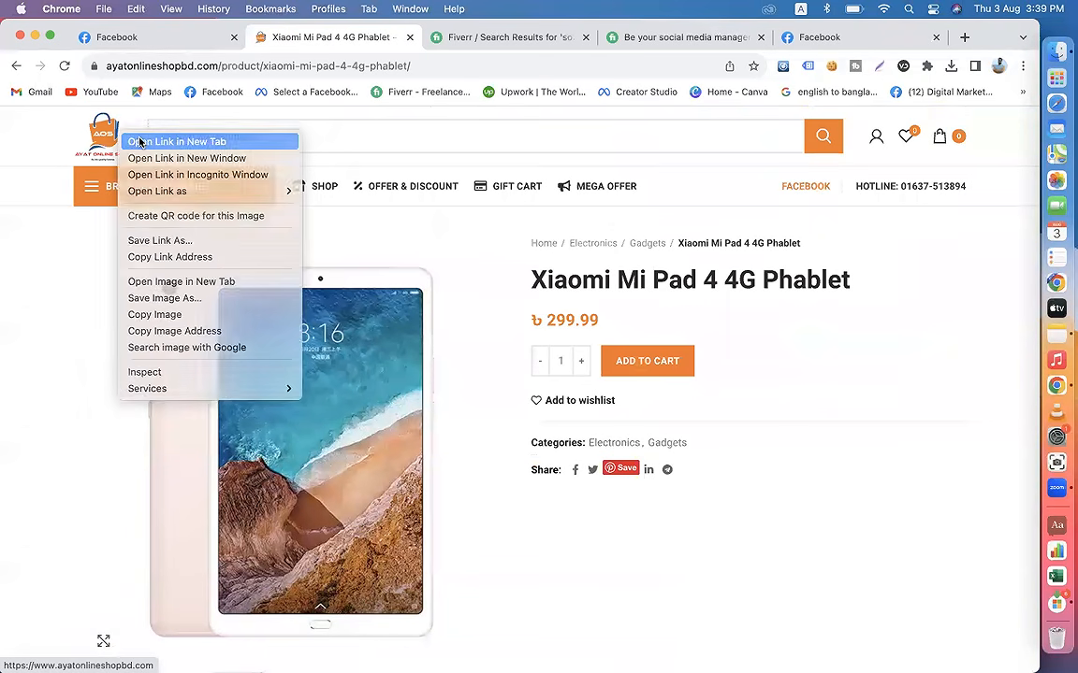
{"action": "left_click", "coordinate": [142, 139]}
{"action": "left_click", "coordinate": [420, 39]}
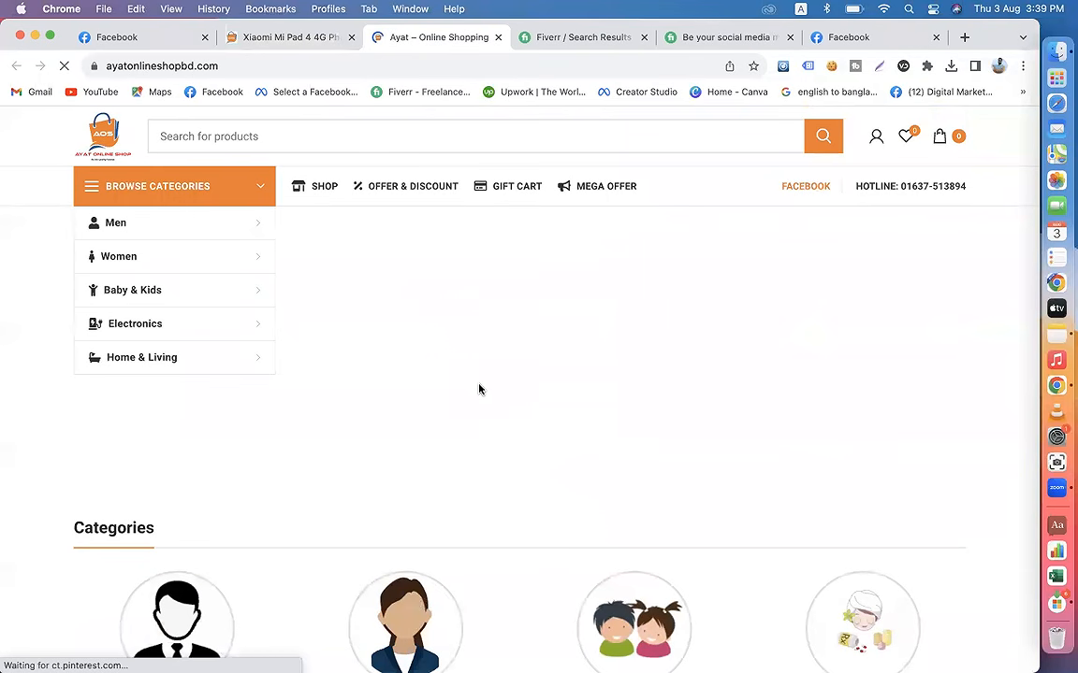
Step: Load more items in the home page's All Products section and browse them
{"action": "scroll", "coordinate": [479, 389], "scroll_direction": "down", "scroll_amount": 5}
{"action": "scroll", "coordinate": [479, 389], "scroll_direction": "down", "scroll_amount": 10}
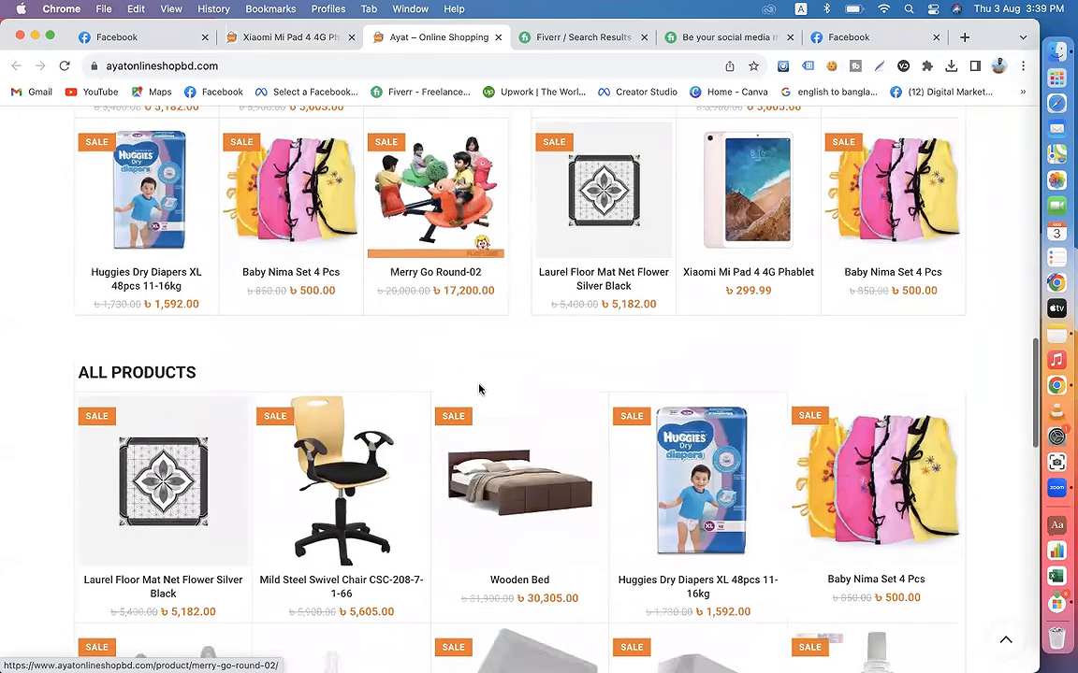
{"action": "scroll", "coordinate": [479, 389], "scroll_direction": "down", "scroll_amount": 5}
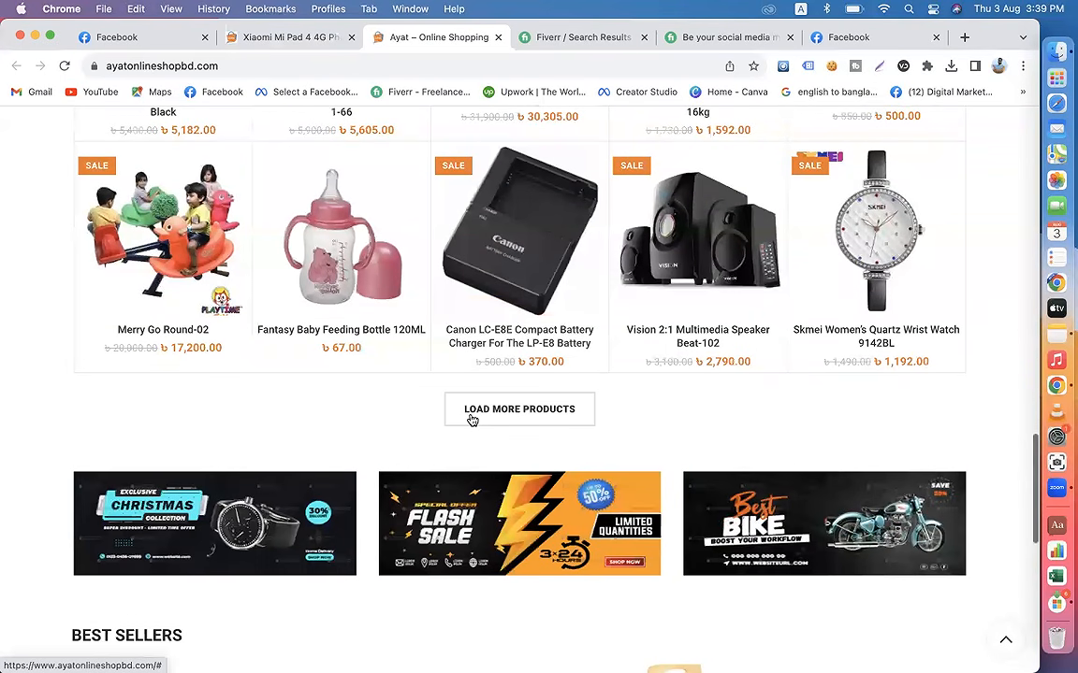
{"action": "left_click", "coordinate": [472, 420]}
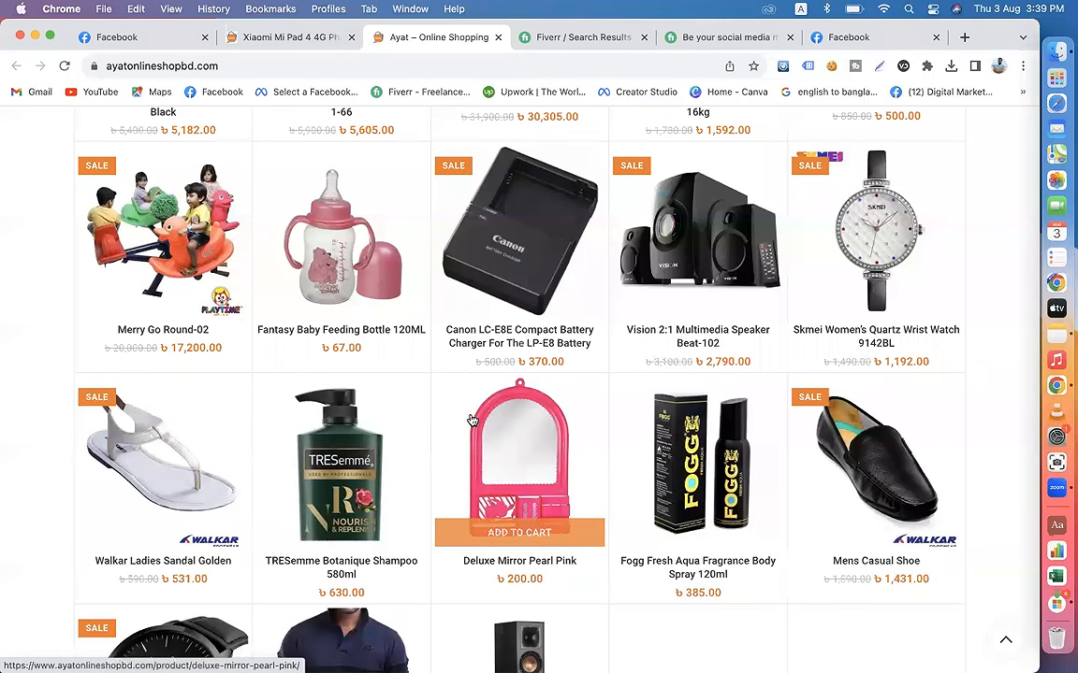
{"action": "scroll", "coordinate": [472, 420], "scroll_direction": "down", "scroll_amount": 3}
{"action": "scroll", "coordinate": [472, 419], "scroll_direction": "down", "scroll_amount": 3}
{"action": "scroll", "coordinate": [470, 416], "scroll_direction": "up", "scroll_amount": 15}
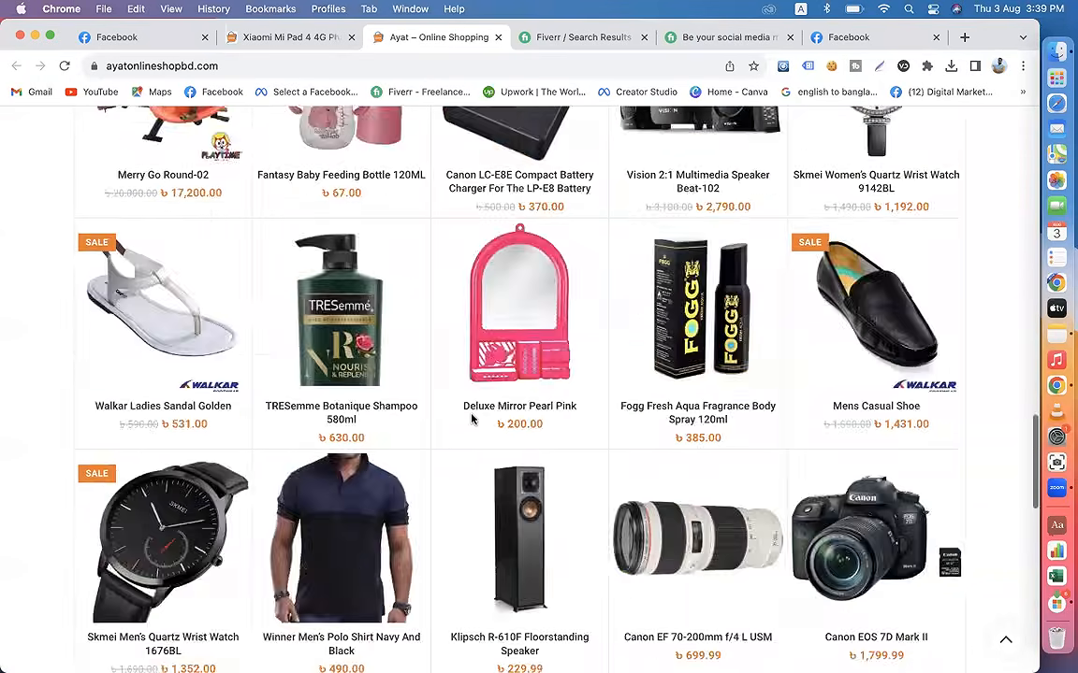
Step: Open the Apple iPod Touch product page from the Shop page, and open the shop's home page in another new tab
{"action": "left_click", "coordinate": [315, 187]}
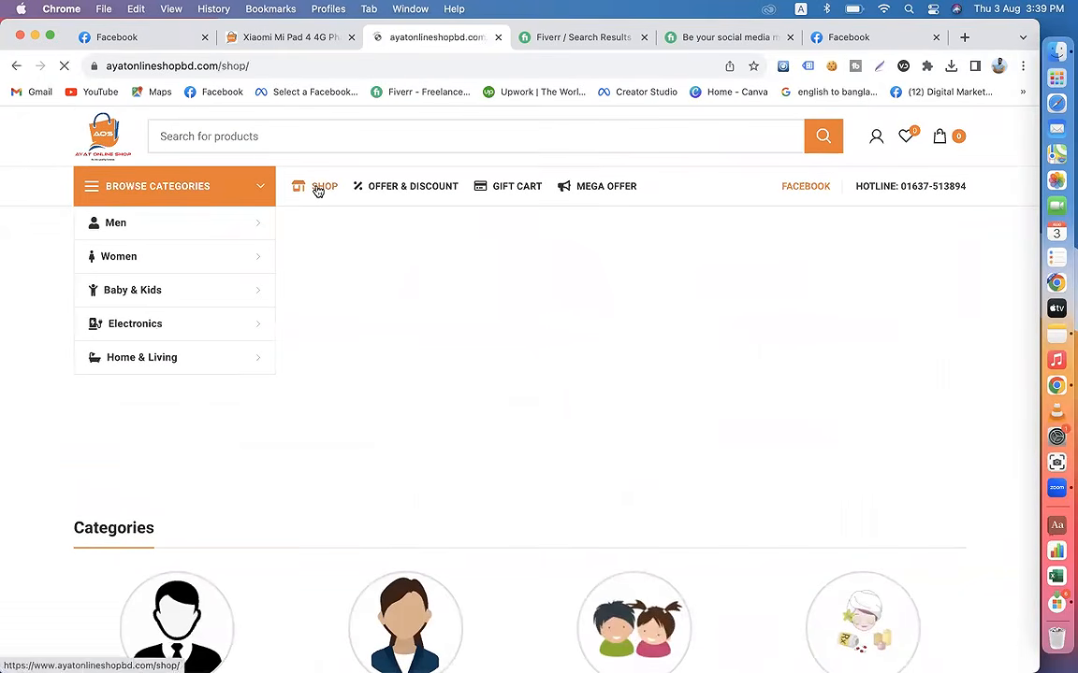
{"action": "left_click", "coordinate": [487, 323]}
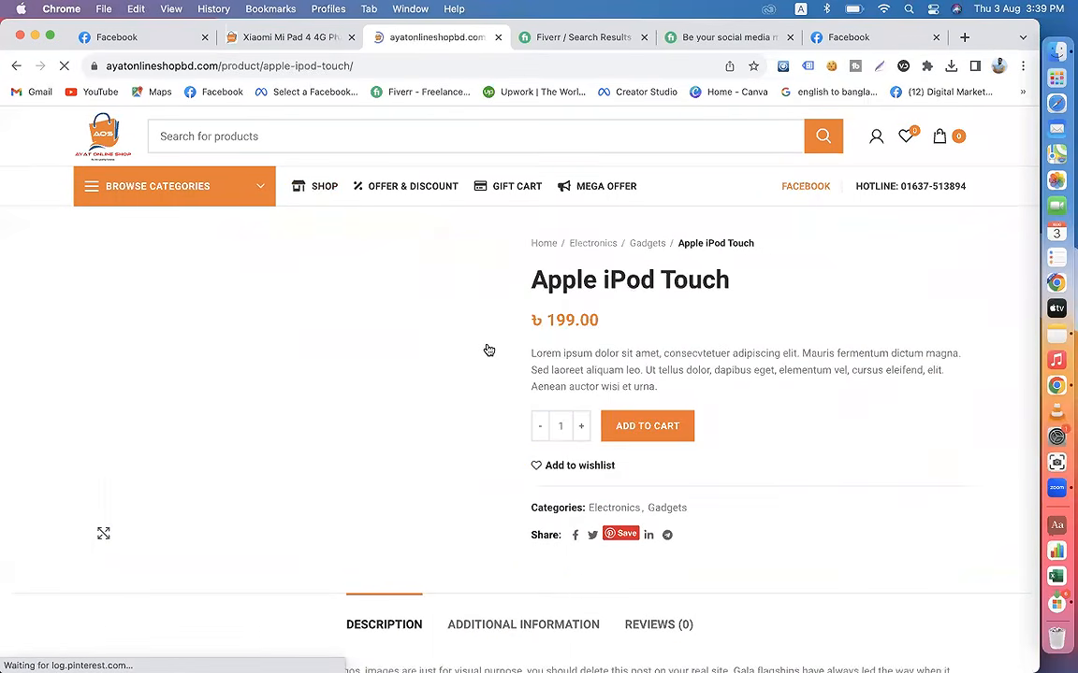
{"action": "right_click", "coordinate": [112, 146]}
{"action": "left_click", "coordinate": [117, 151]}
{"action": "left_click", "coordinate": [515, 39]}
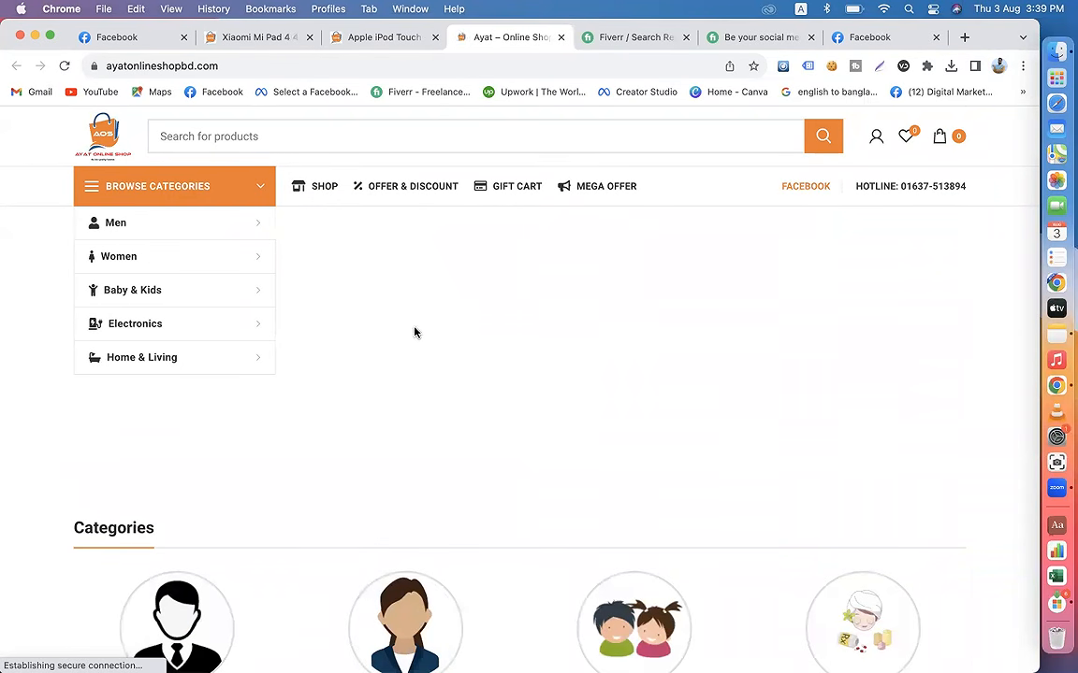
Step: Open the website's Shop page in the new tab and browse its product listing
{"action": "left_click", "coordinate": [322, 190]}
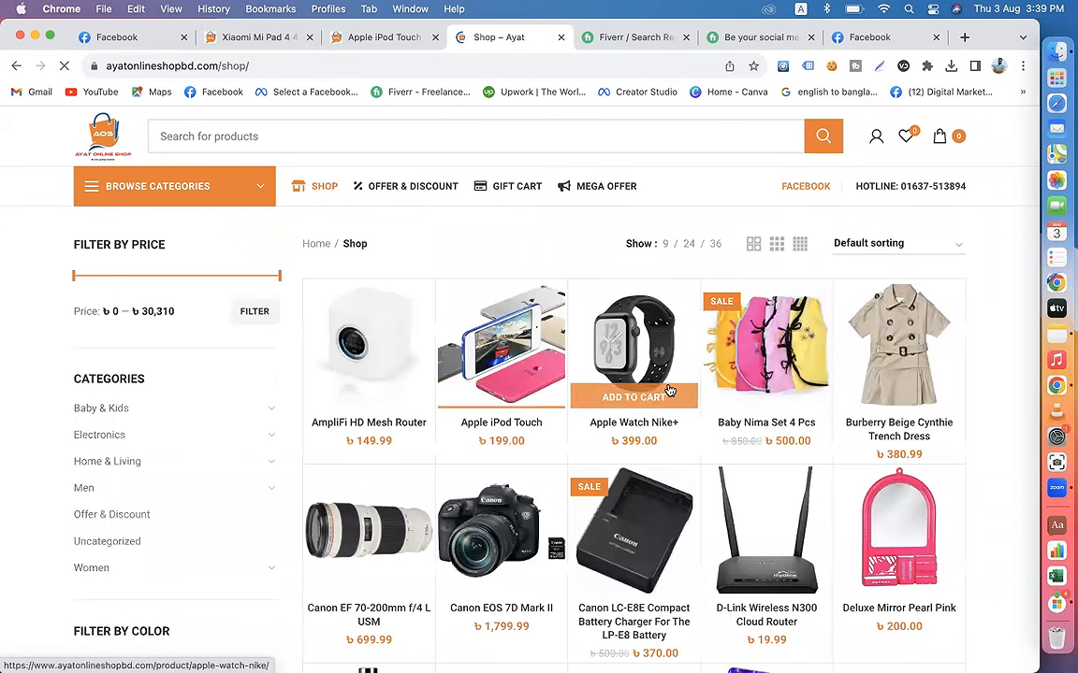
{"action": "scroll", "coordinate": [662, 399], "scroll_direction": "down", "scroll_amount": 1}
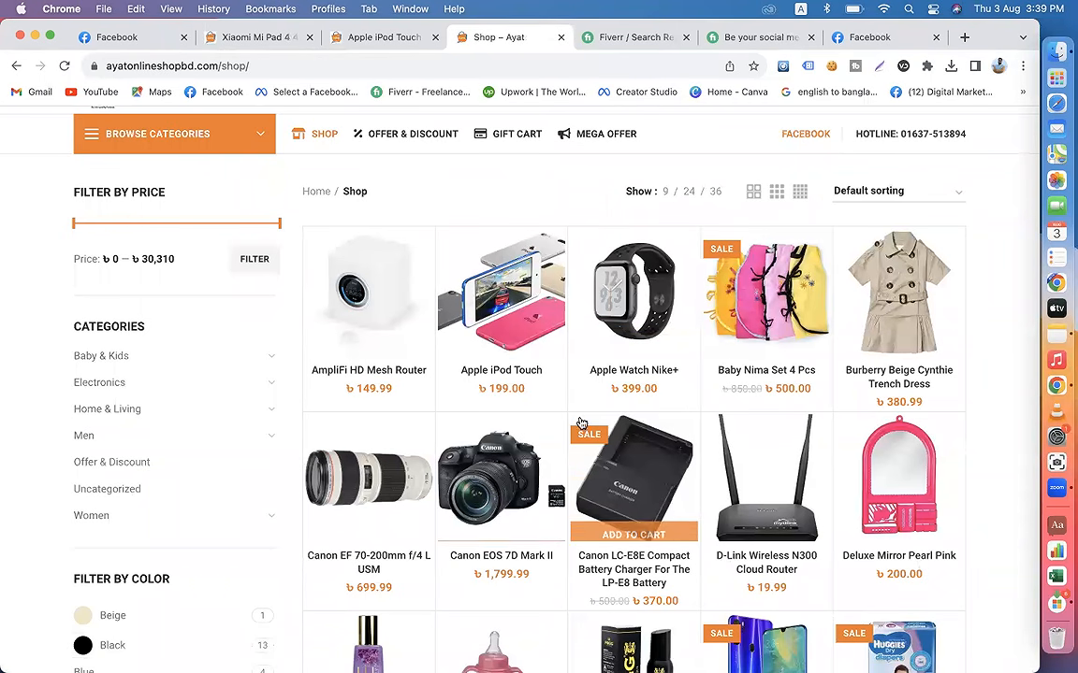
{"action": "scroll", "coordinate": [557, 471], "scroll_direction": "down", "scroll_amount": 2}
{"action": "scroll", "coordinate": [557, 470], "scroll_direction": "up", "scroll_amount": 2}
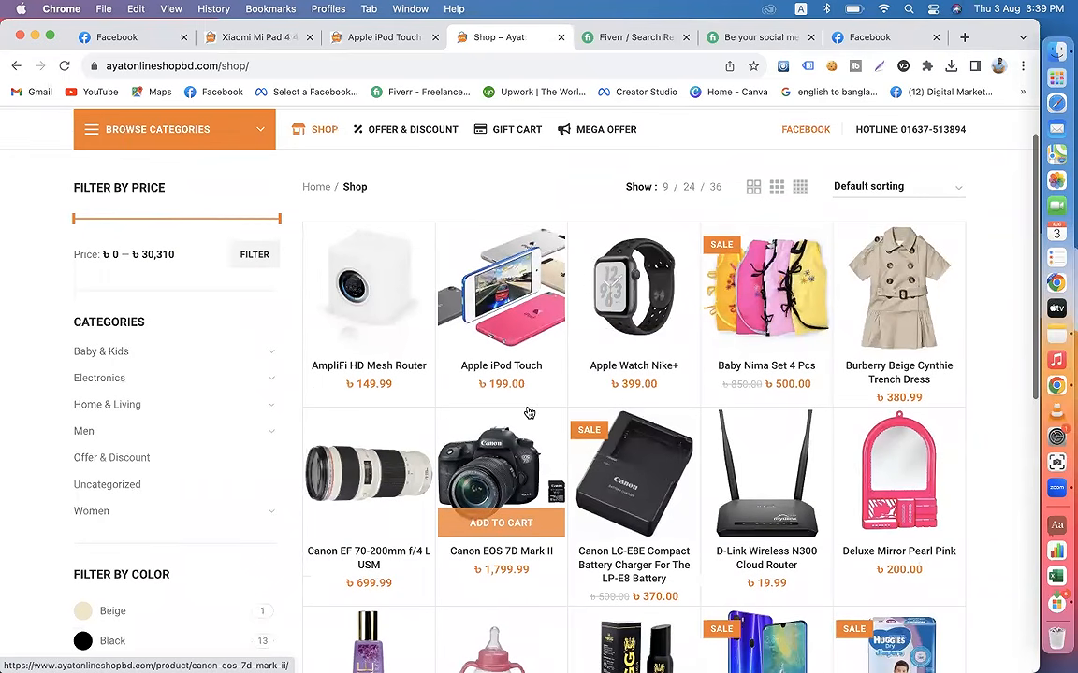
Step: Return to the shop's Facebook page and copy the first three caption lines of the speaker post, "50% OFF" through "Limited Time"
{"action": "left_click", "coordinate": [115, 37]}
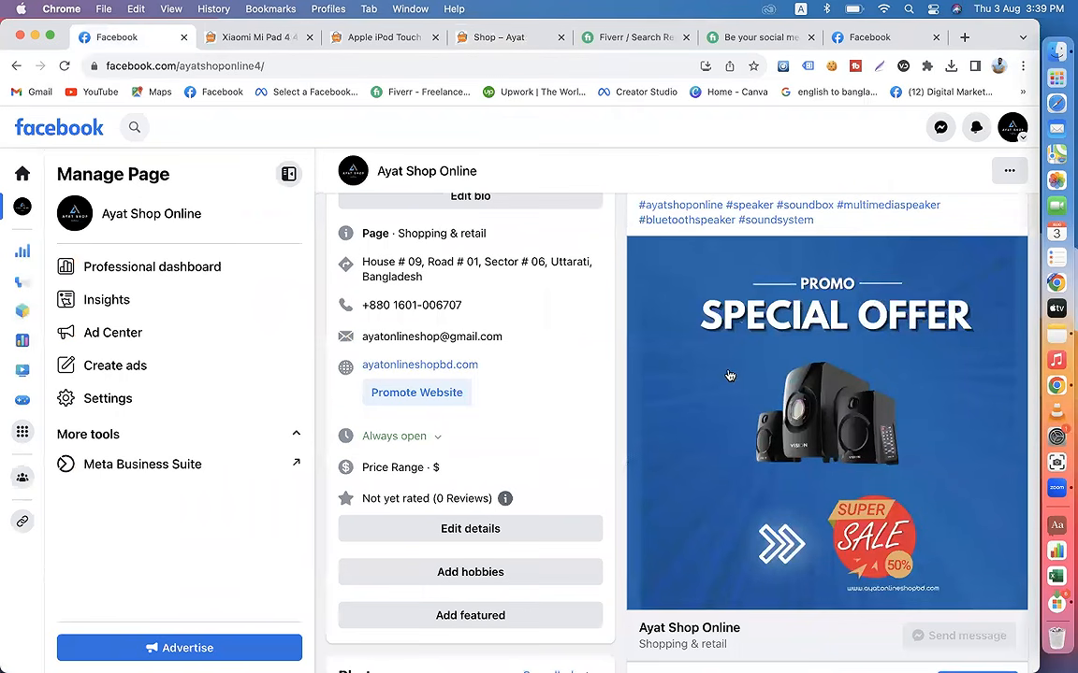
{"action": "scroll", "coordinate": [726, 377], "scroll_direction": "up", "scroll_amount": 10}
{"action": "scroll", "coordinate": [559, 401], "scroll_direction": "down", "scroll_amount": 5}
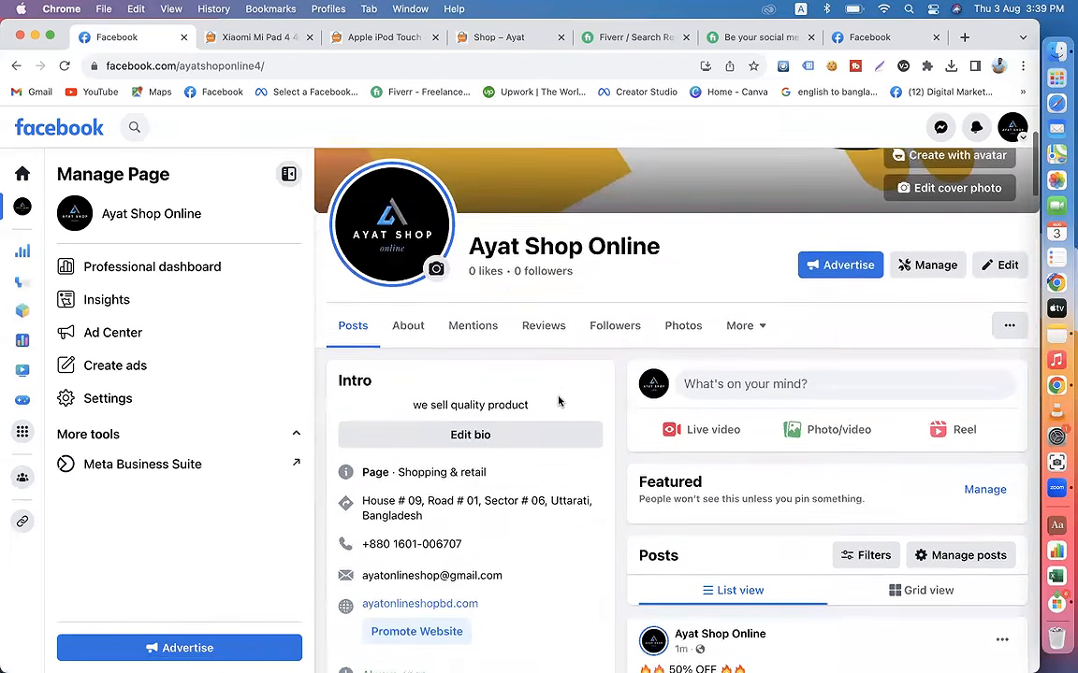
{"action": "scroll", "coordinate": [819, 353], "scroll_direction": "down", "scroll_amount": 2}
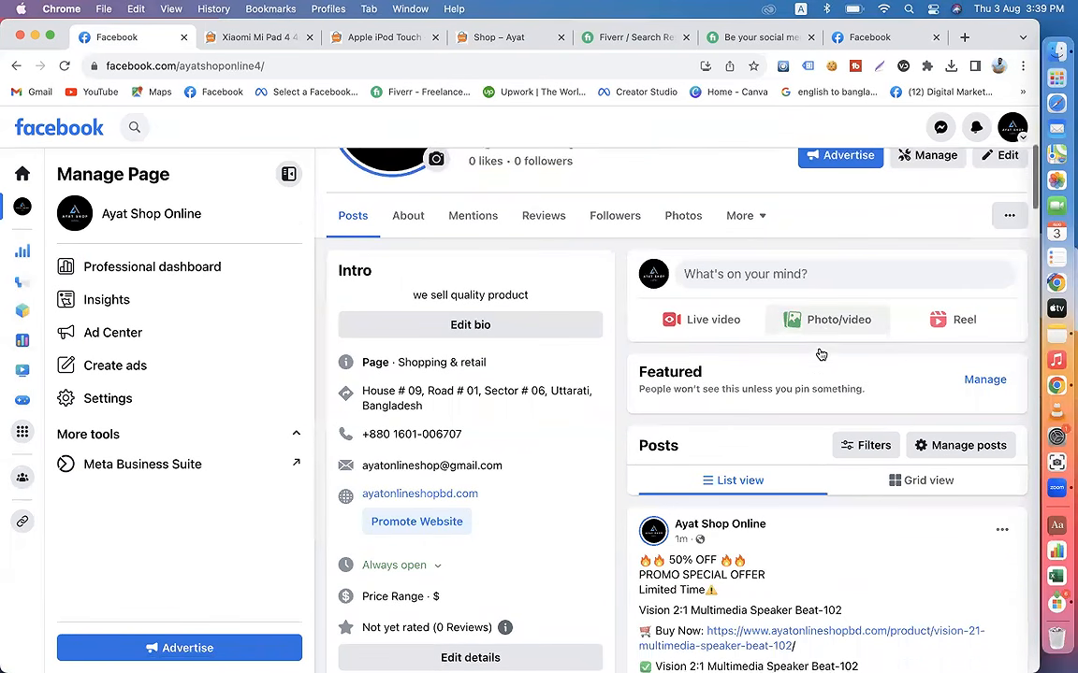
{"action": "left_click_drag", "start_coordinate": [729, 536], "coordinate": [634, 501]}
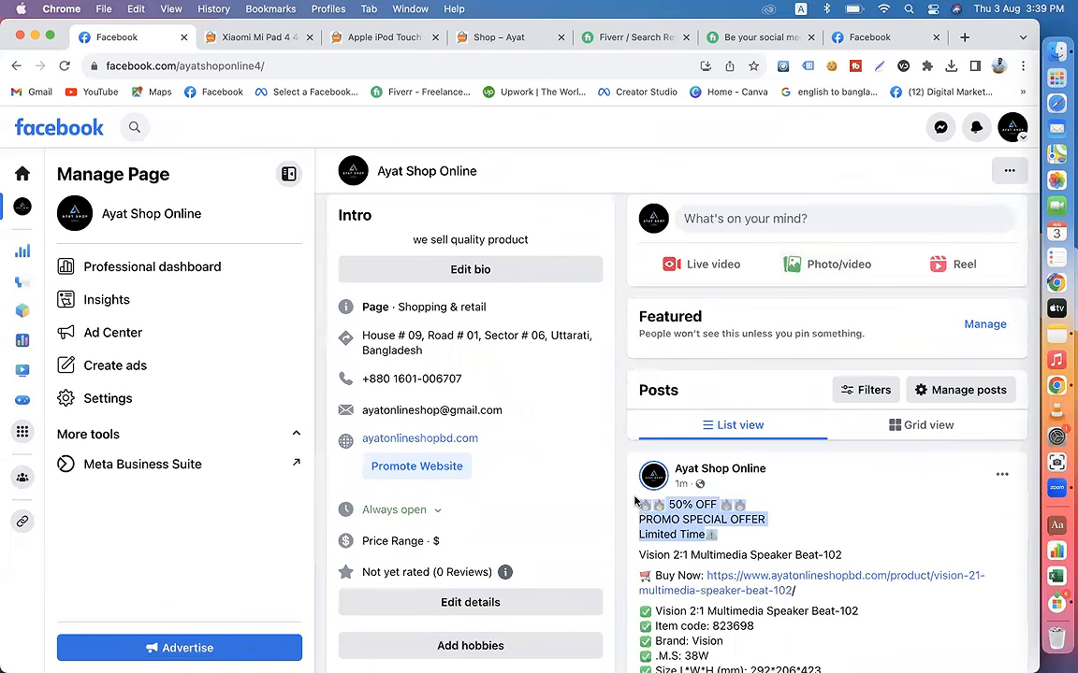
{"action": "right_click", "coordinate": [686, 514]}
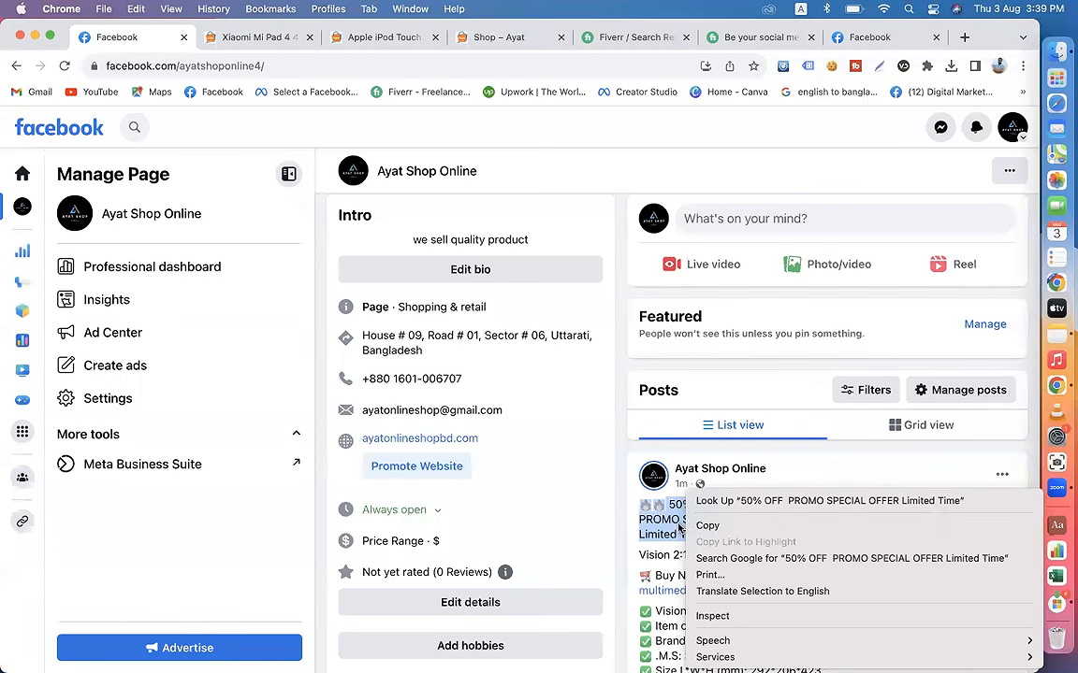
{"action": "left_click", "coordinate": [696, 527]}
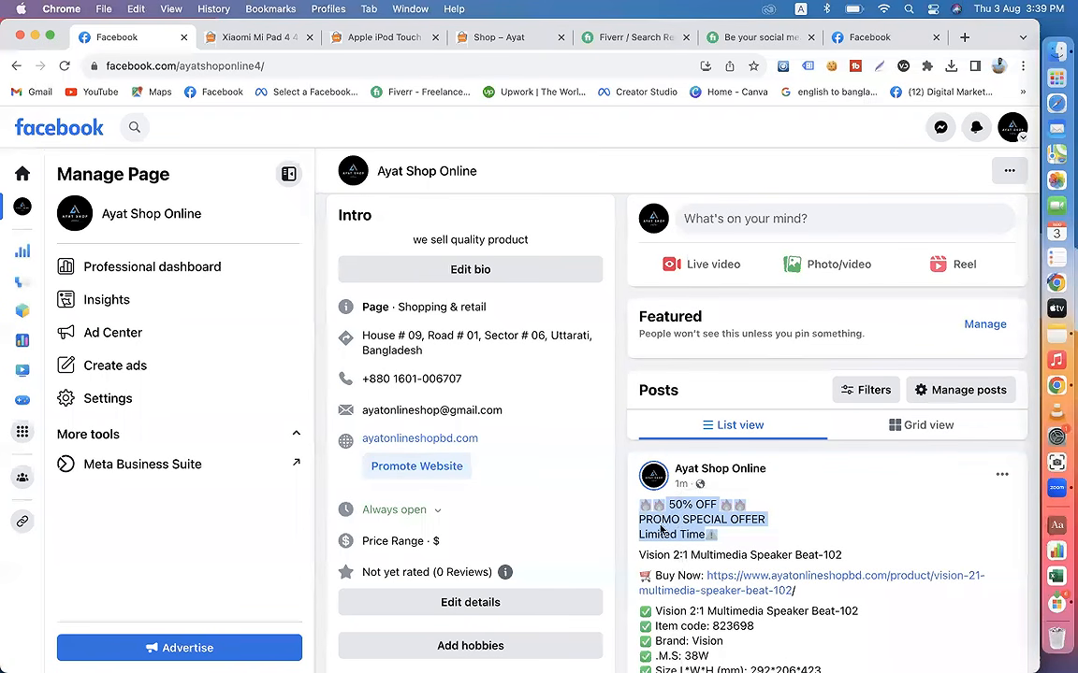
Step: Start a new photo post on the page, insert the copied promo lines and add a "Buy Now:" line below them
{"action": "left_click", "coordinate": [820, 272]}
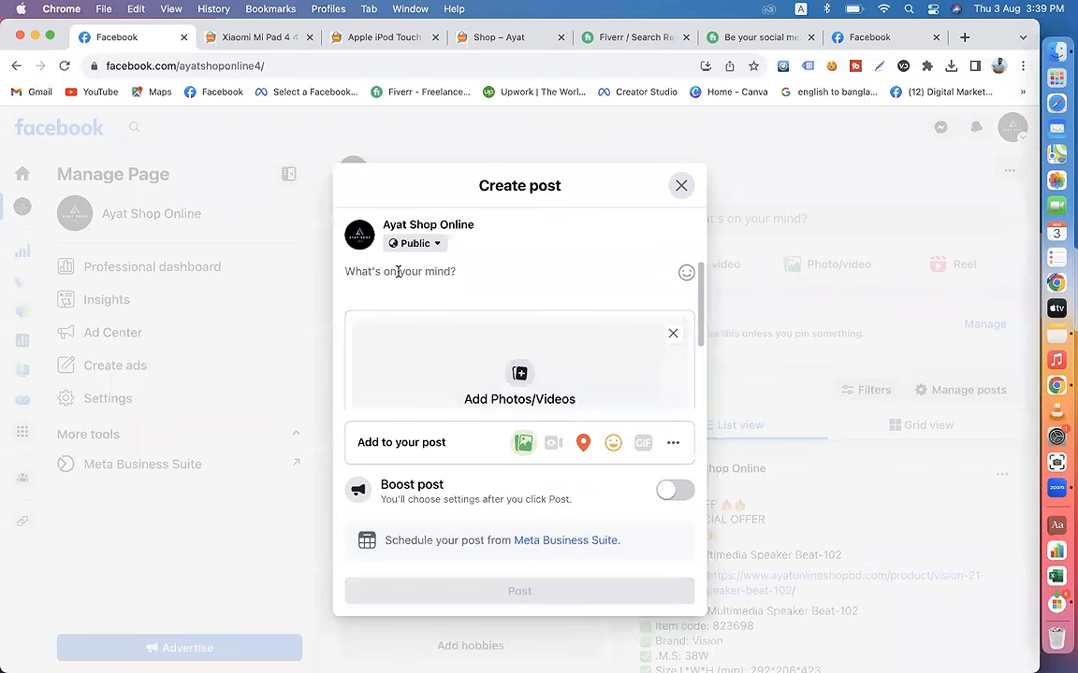
{"action": "key", "text": "super+v"}
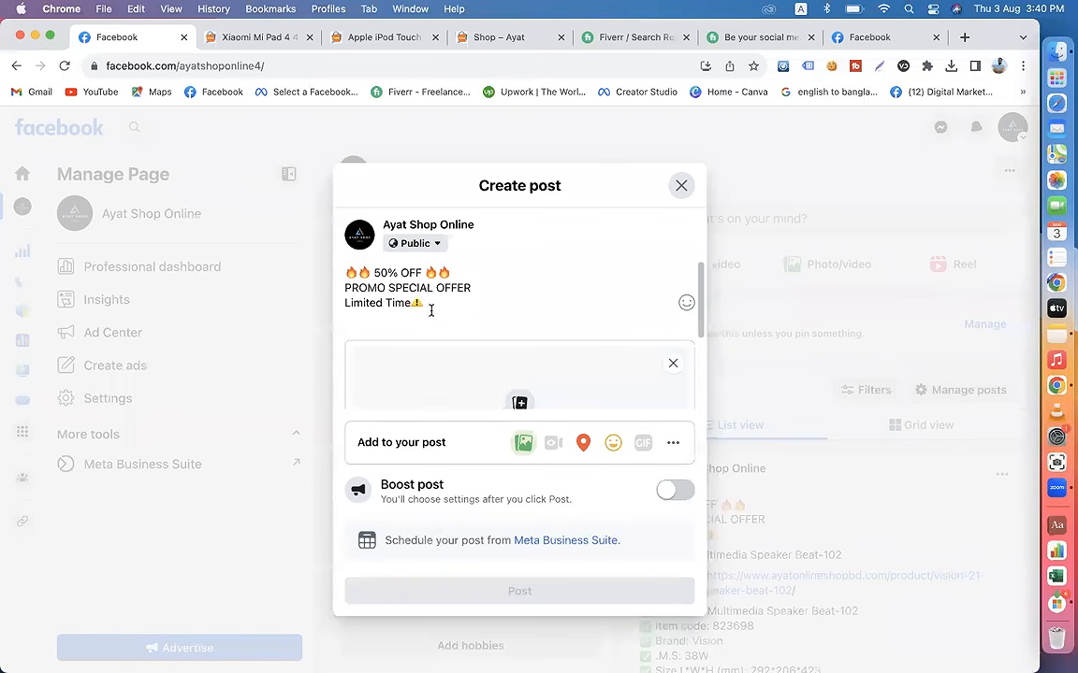
{"action": "key", "text": "Return"}
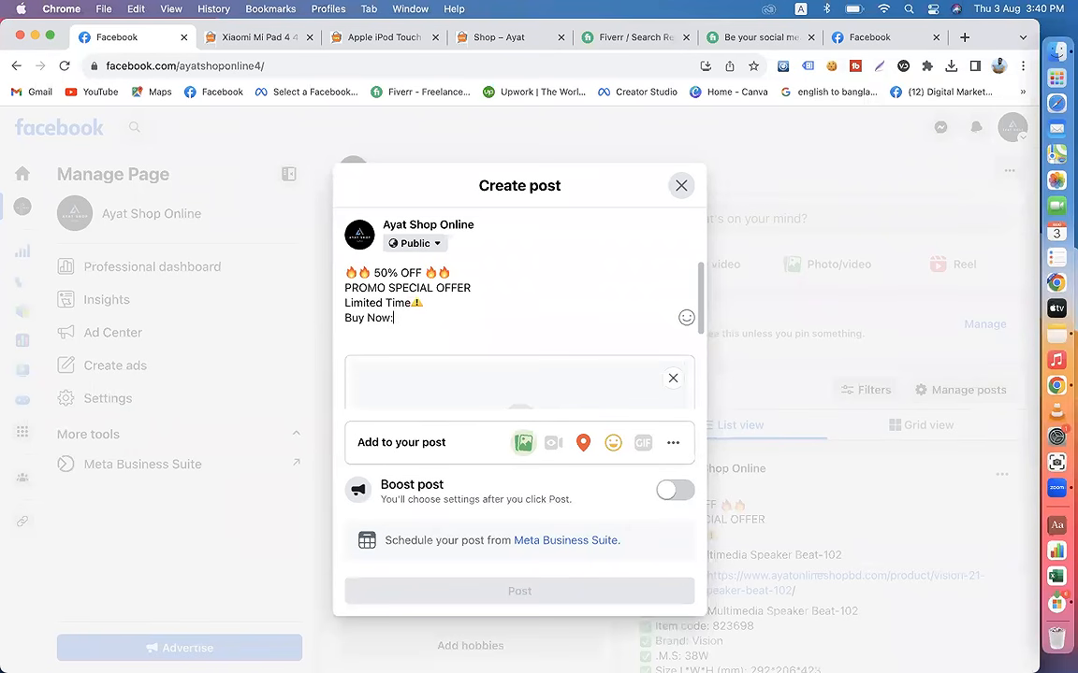
{"action": "left_click", "coordinate": [249, 38]}
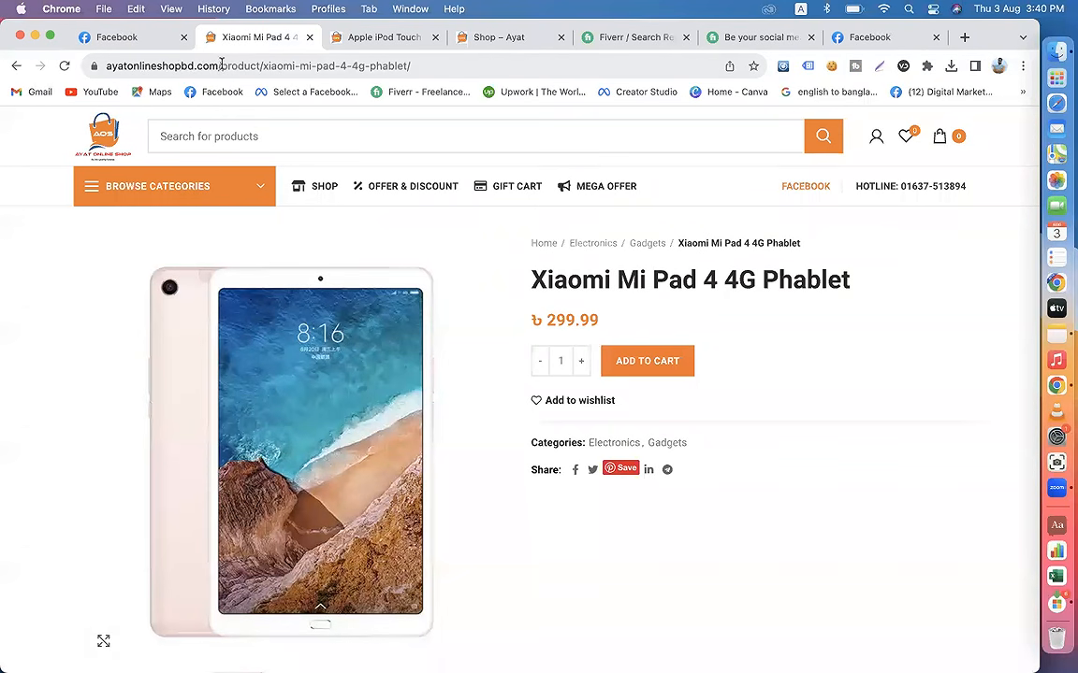
{"action": "left_click_drag", "start_coordinate": [217, 67], "coordinate": [63, 70]}
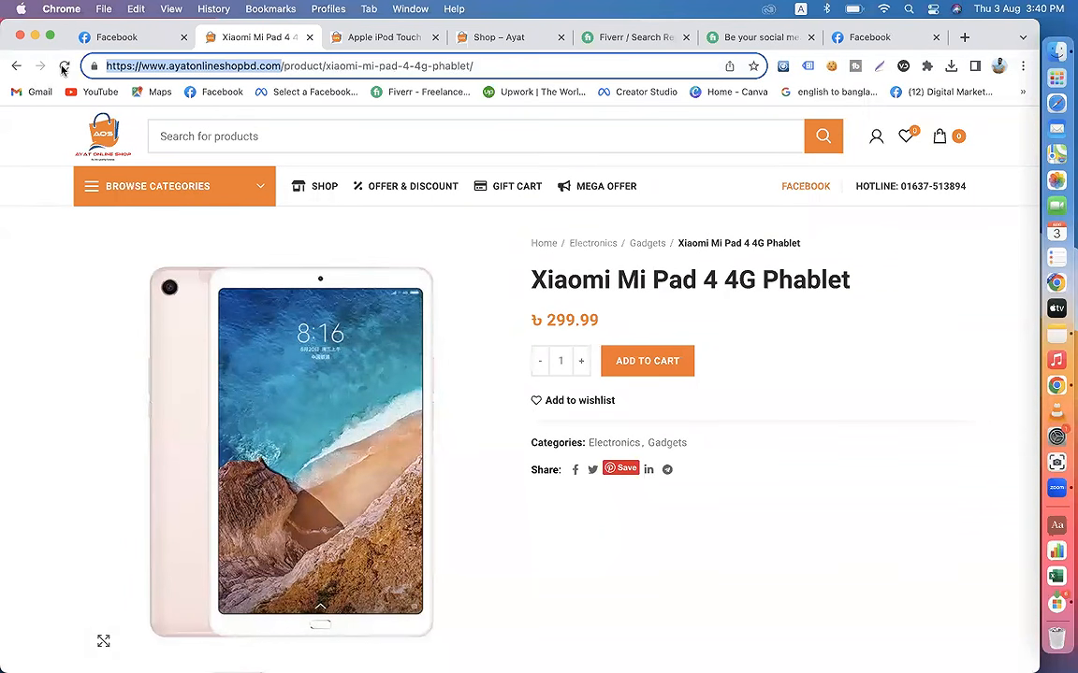
{"action": "key", "text": "super+c"}
{"action": "left_click", "coordinate": [108, 40]}
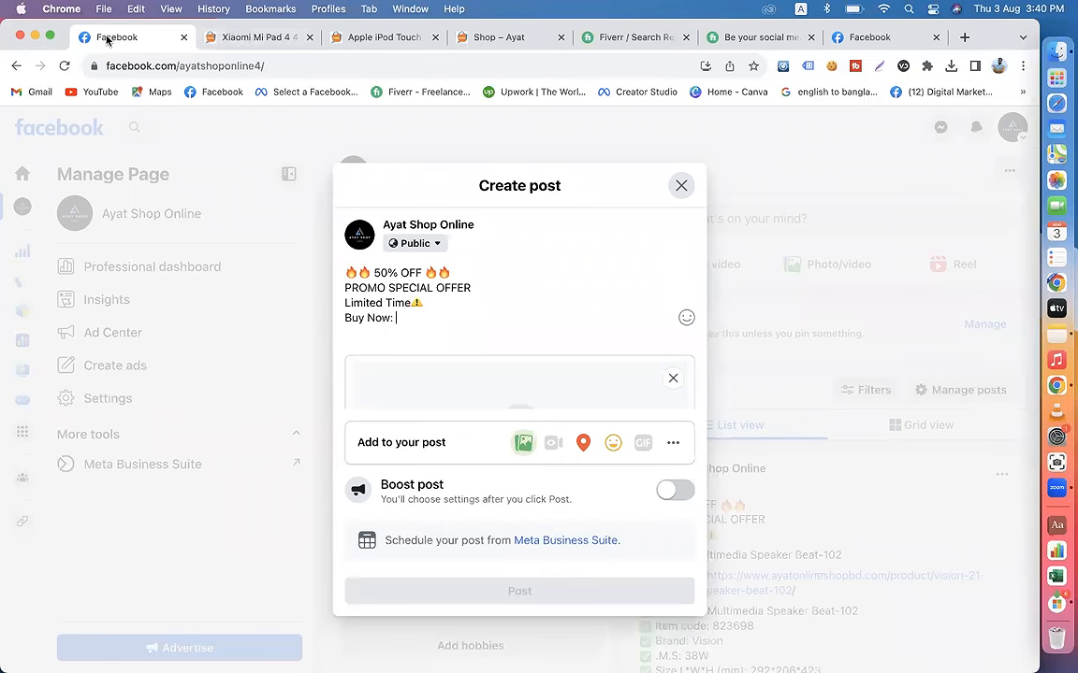
{"action": "key", "text": "super+v"}
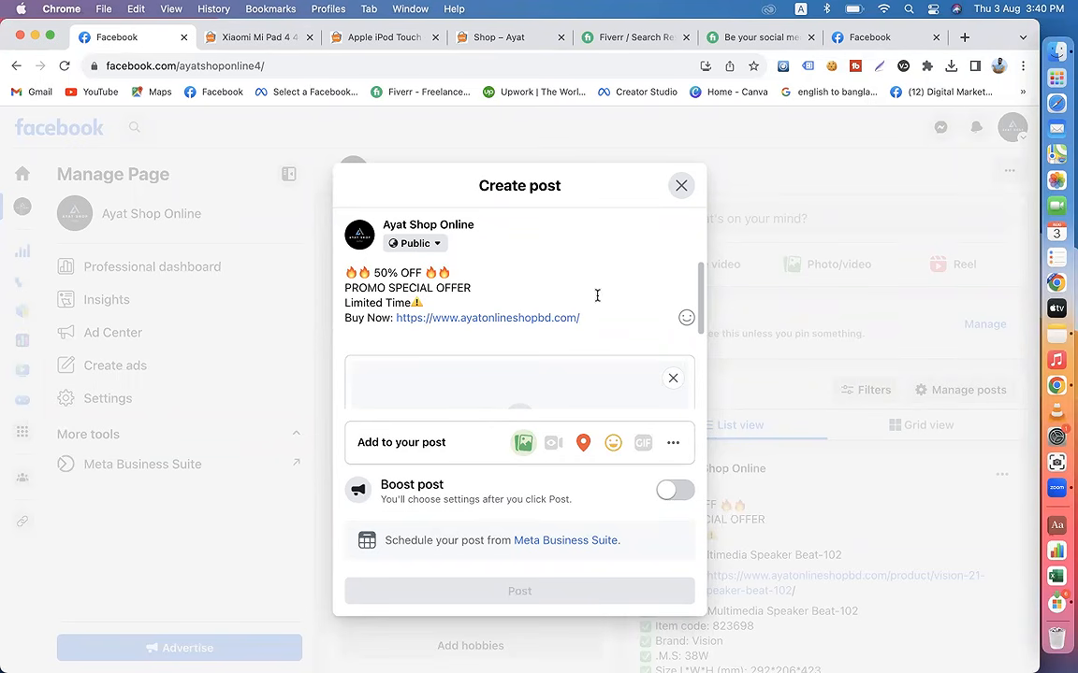
Step: Attach the images 12% OFF.png and Big Sale Nwo.png from Downloads to the new post
{"action": "scroll", "coordinate": [461, 409], "scroll_direction": "down", "scroll_amount": 2}
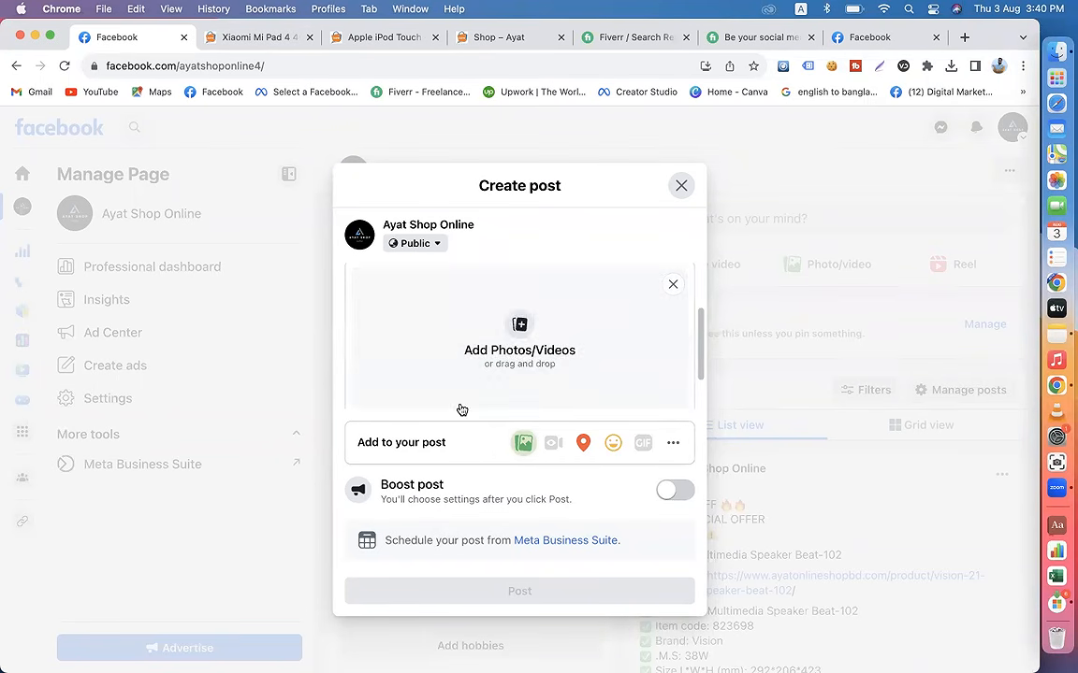
{"action": "left_click", "coordinate": [463, 323]}
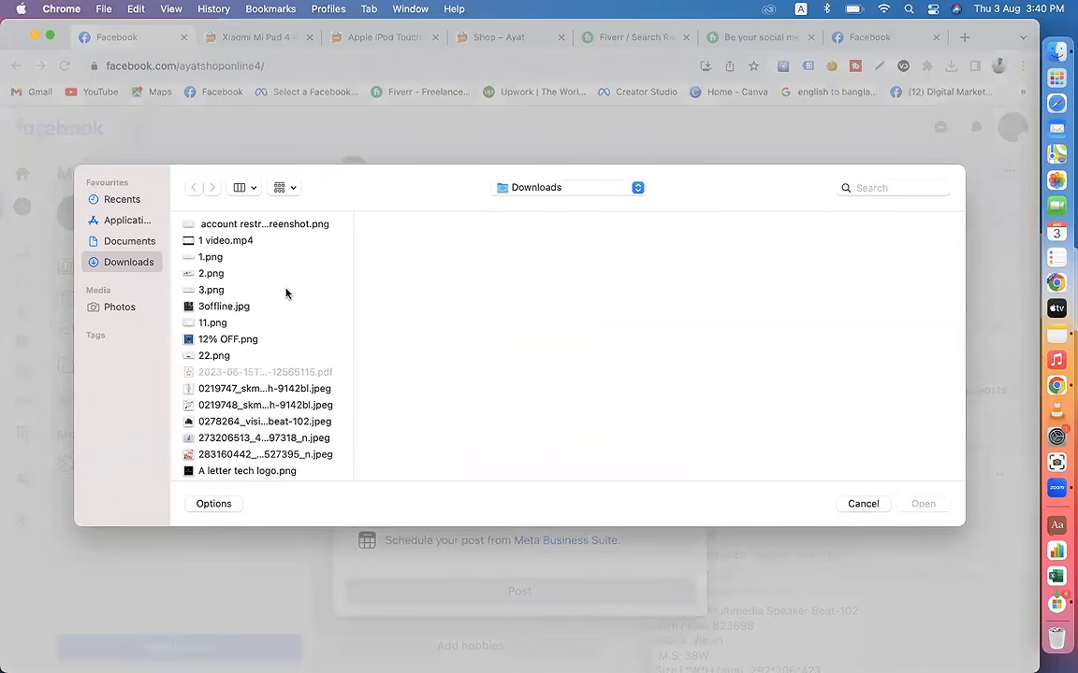
{"action": "left_click", "coordinate": [234, 341]}
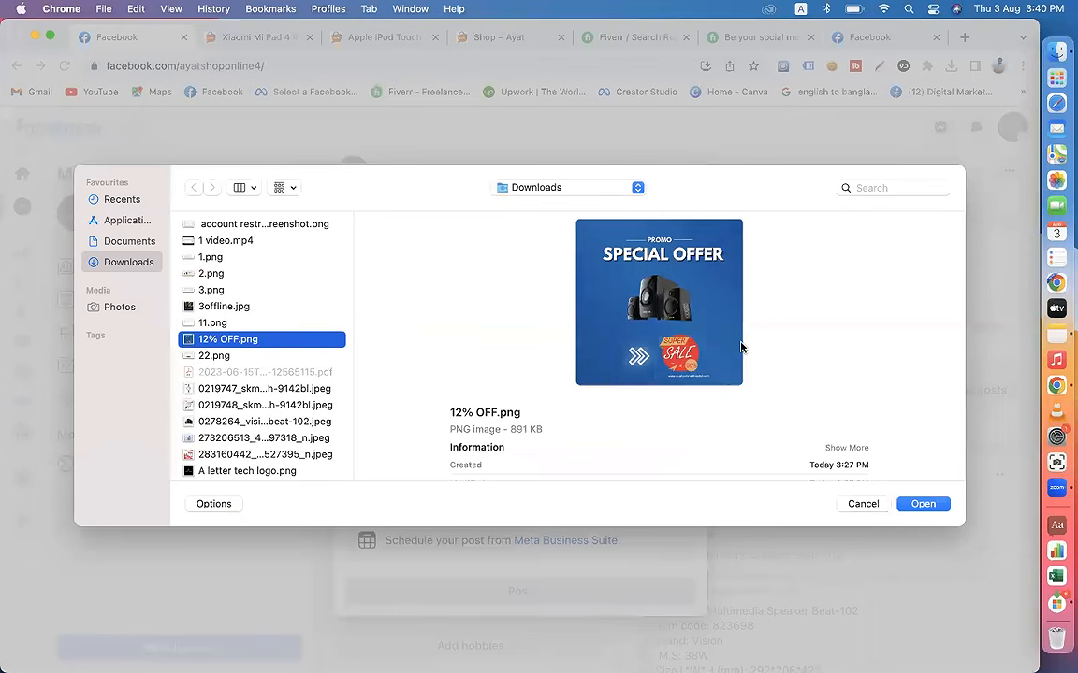
{"action": "left_click", "coordinate": [921, 504]}
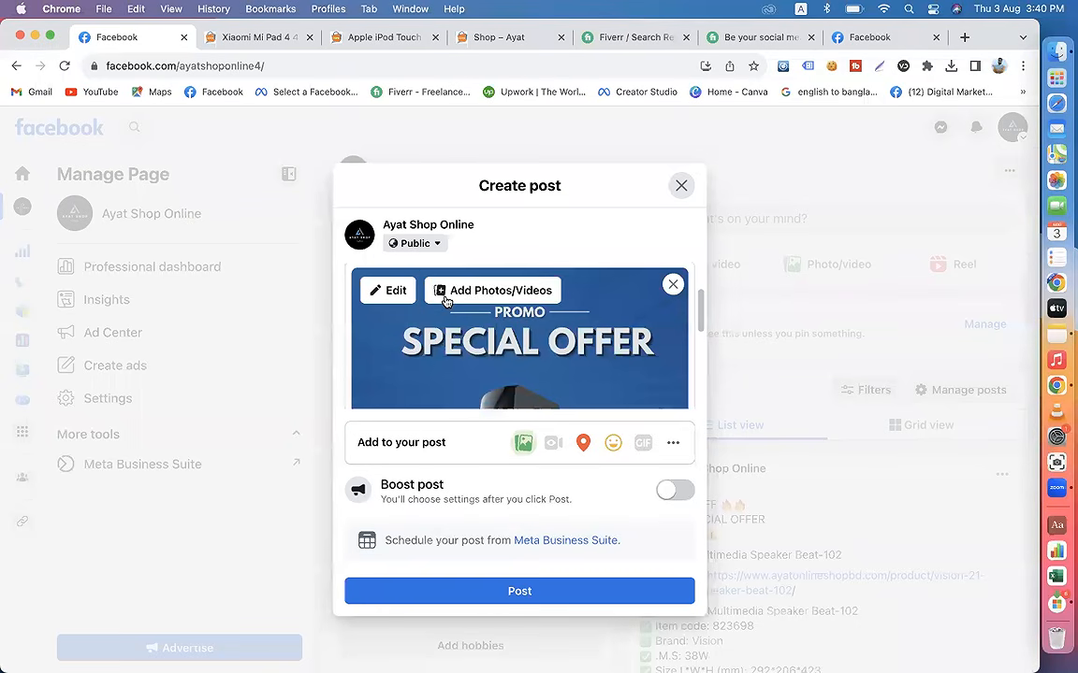
{"action": "left_click", "coordinate": [494, 292]}
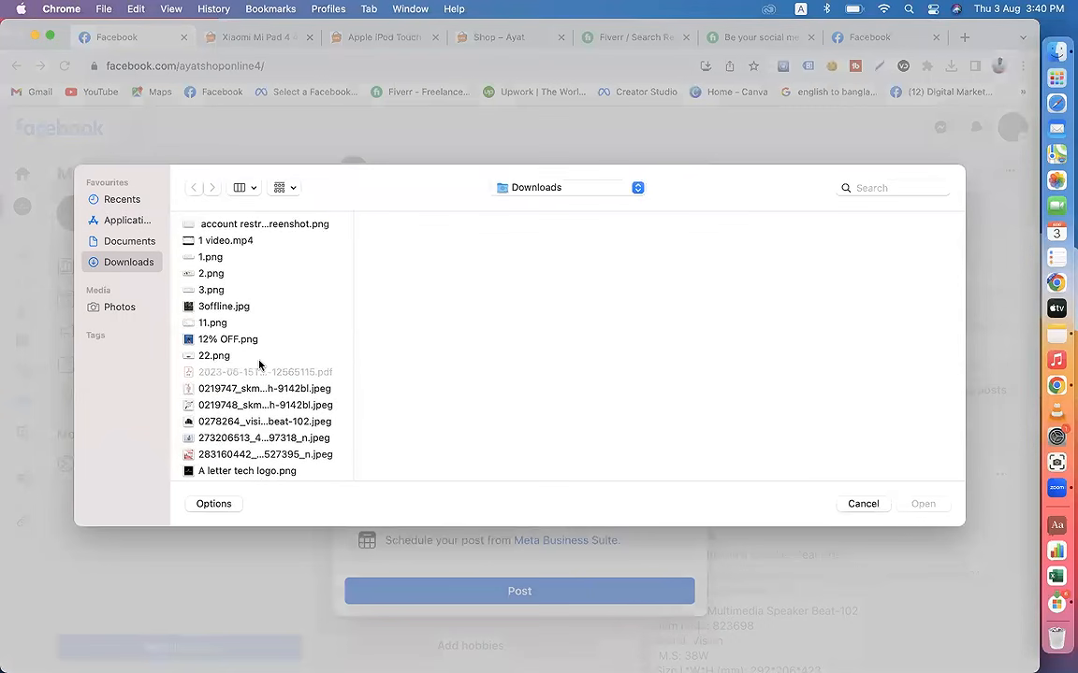
{"action": "scroll", "coordinate": [259, 365], "scroll_direction": "down", "scroll_amount": 3}
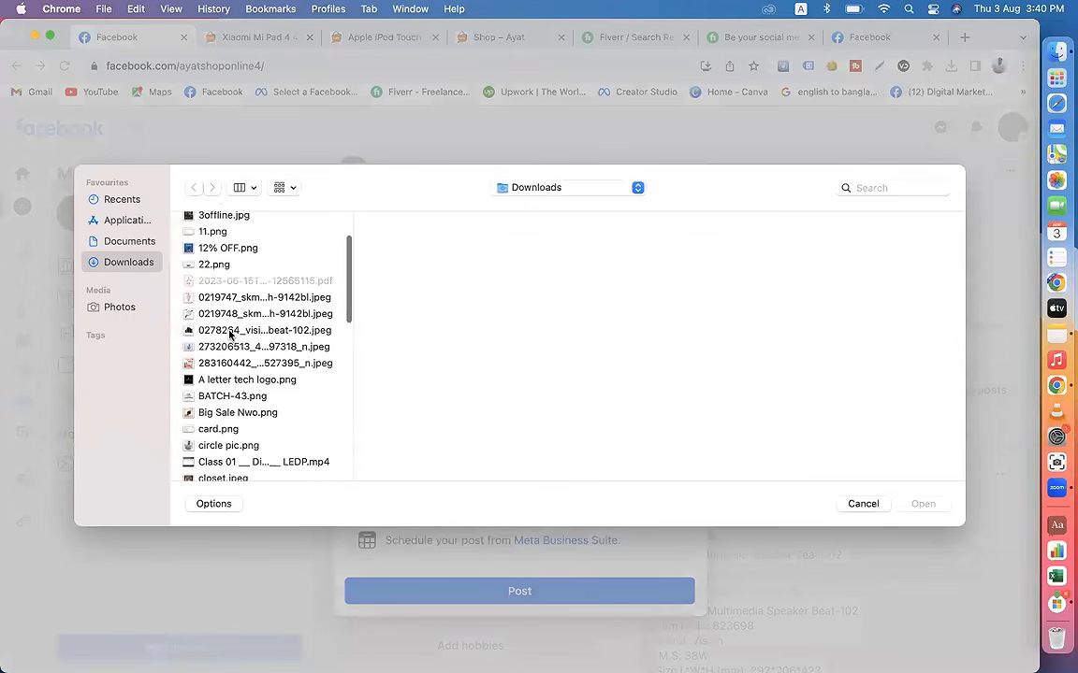
{"action": "left_click", "coordinate": [227, 412]}
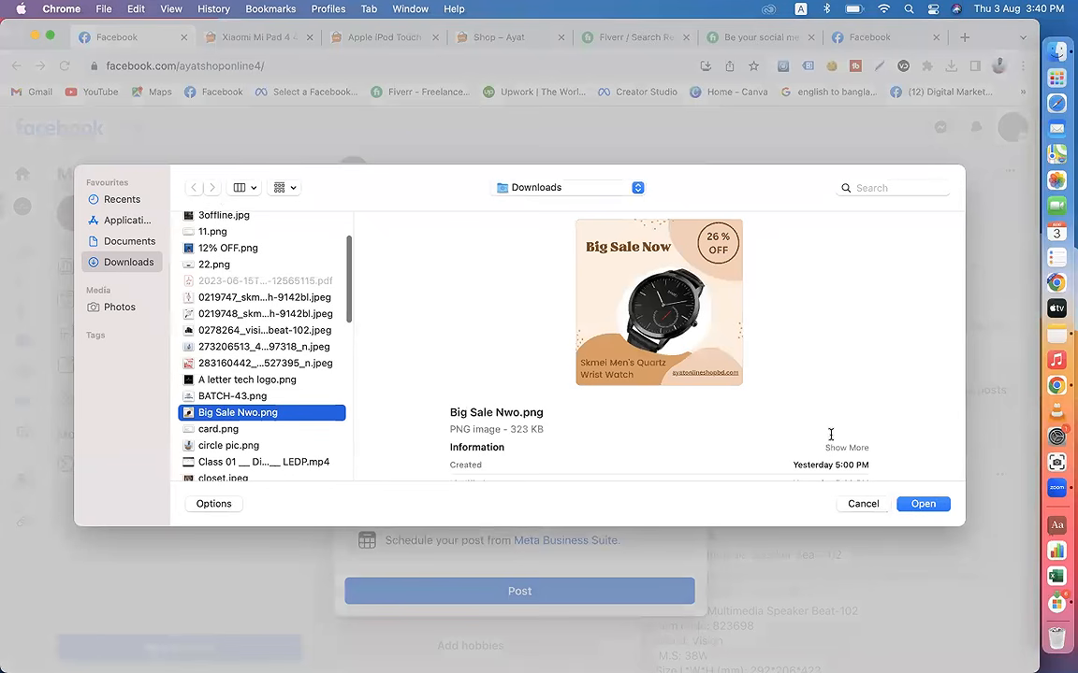
{"action": "left_click", "coordinate": [919, 504]}
Step: Add the image 0219747_skmei-womens-quartz-wrist-watch-9142bl.jpeg from Downloads to the post
{"action": "left_click", "coordinate": [503, 293]}
{"action": "scroll", "coordinate": [260, 393], "scroll_direction": "down", "scroll_amount": 3}
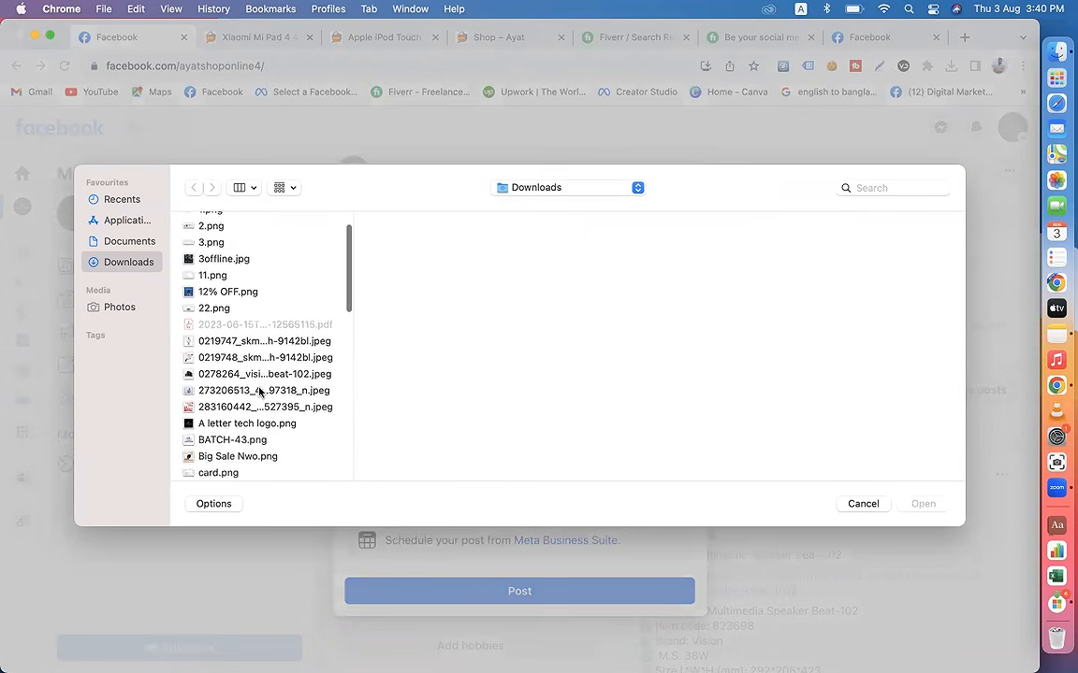
{"action": "scroll", "coordinate": [246, 410], "scroll_direction": "down", "scroll_amount": 2}
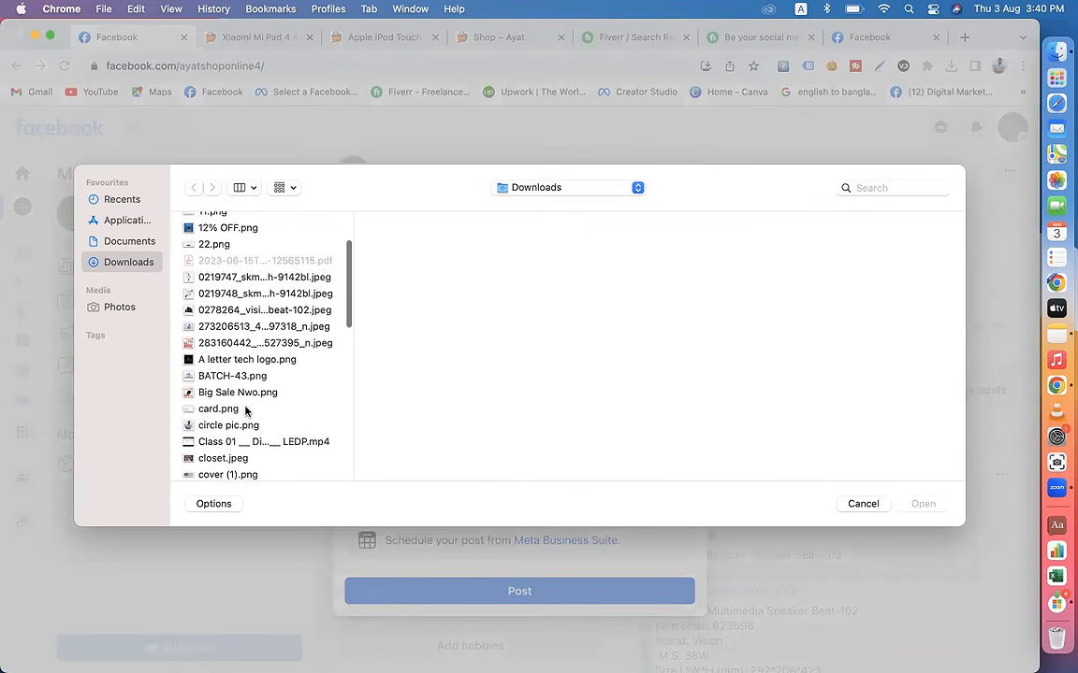
{"action": "scroll", "coordinate": [248, 408], "scroll_direction": "up", "scroll_amount": 5}
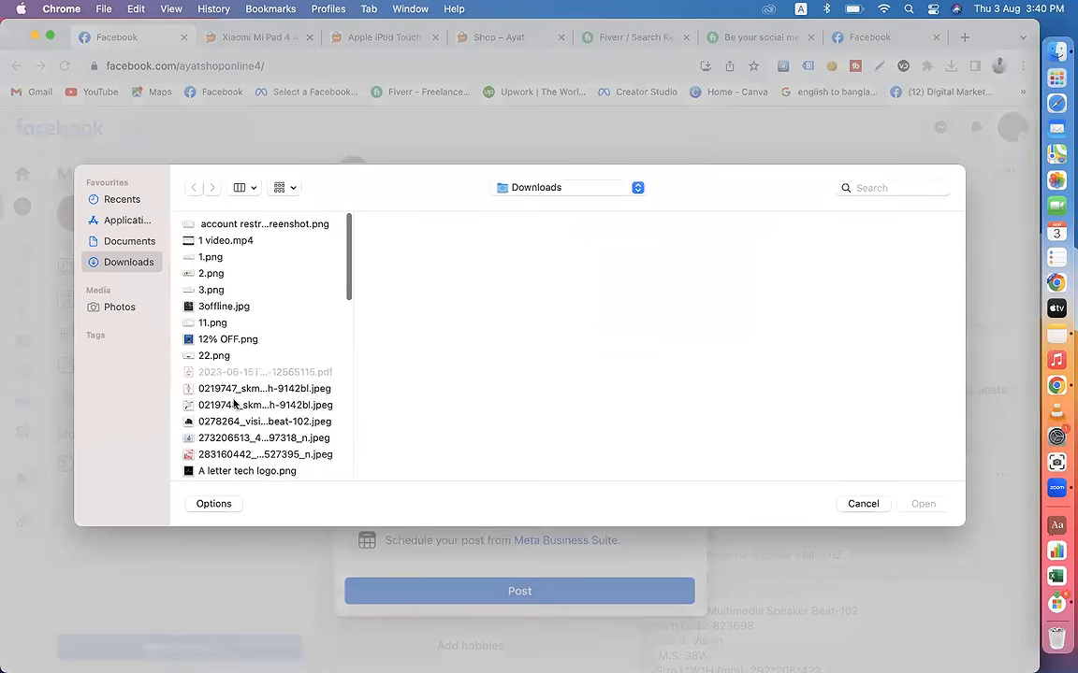
{"action": "left_click", "coordinate": [213, 389]}
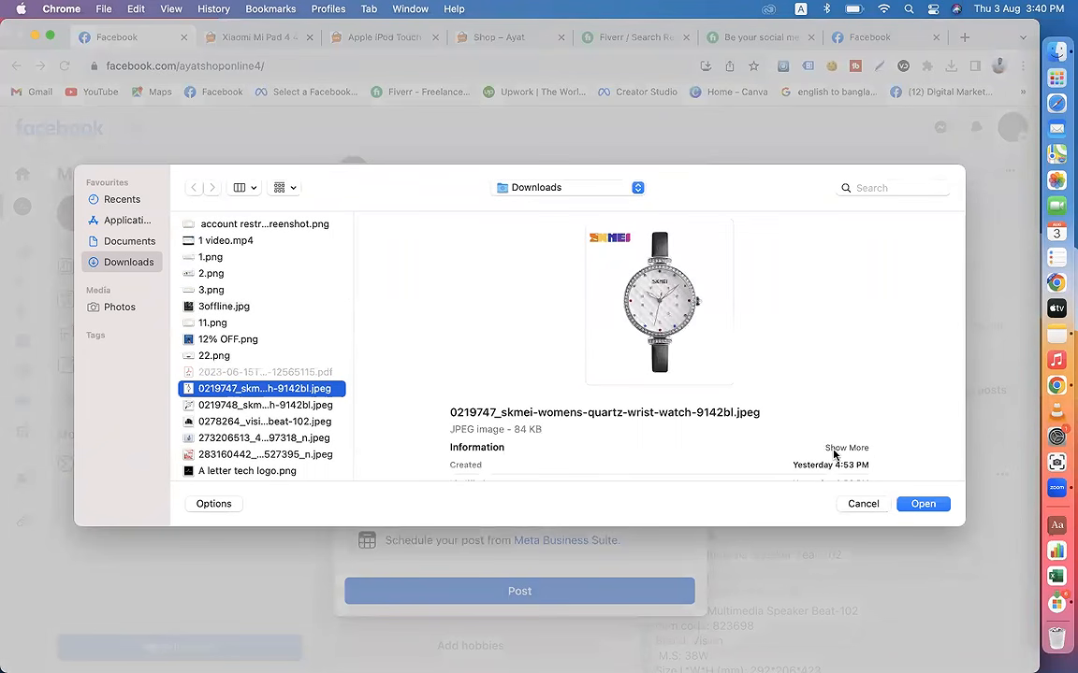
{"action": "left_click", "coordinate": [919, 503]}
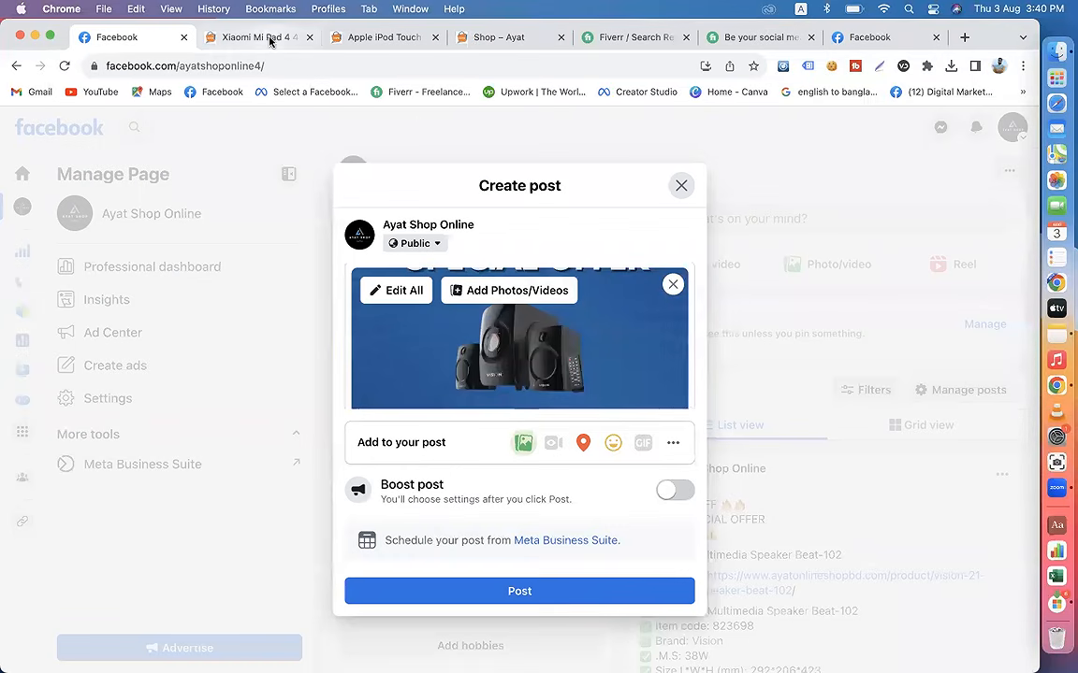
Step: Save the Xiaomi Mi Pad 4 4G Phablet picture from its product page to the computer
{"action": "left_click", "coordinate": [272, 37]}
{"action": "mouse_move", "coordinate": [177, 290]}
{"action": "right_click", "coordinate": [226, 452]}
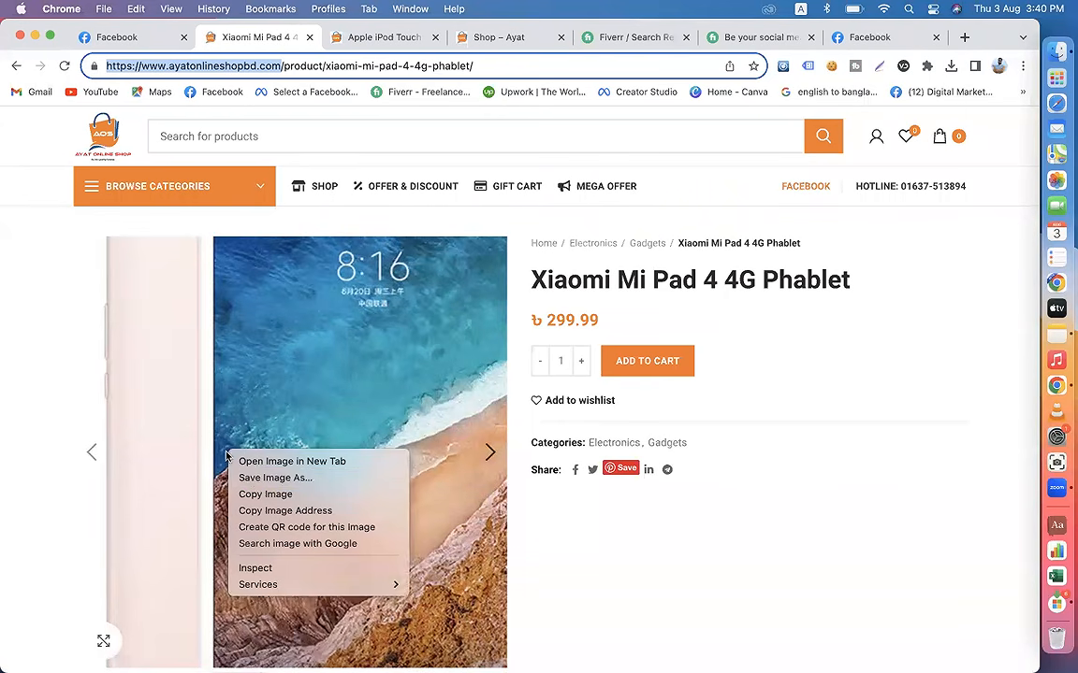
{"action": "left_click", "coordinate": [266, 476]}
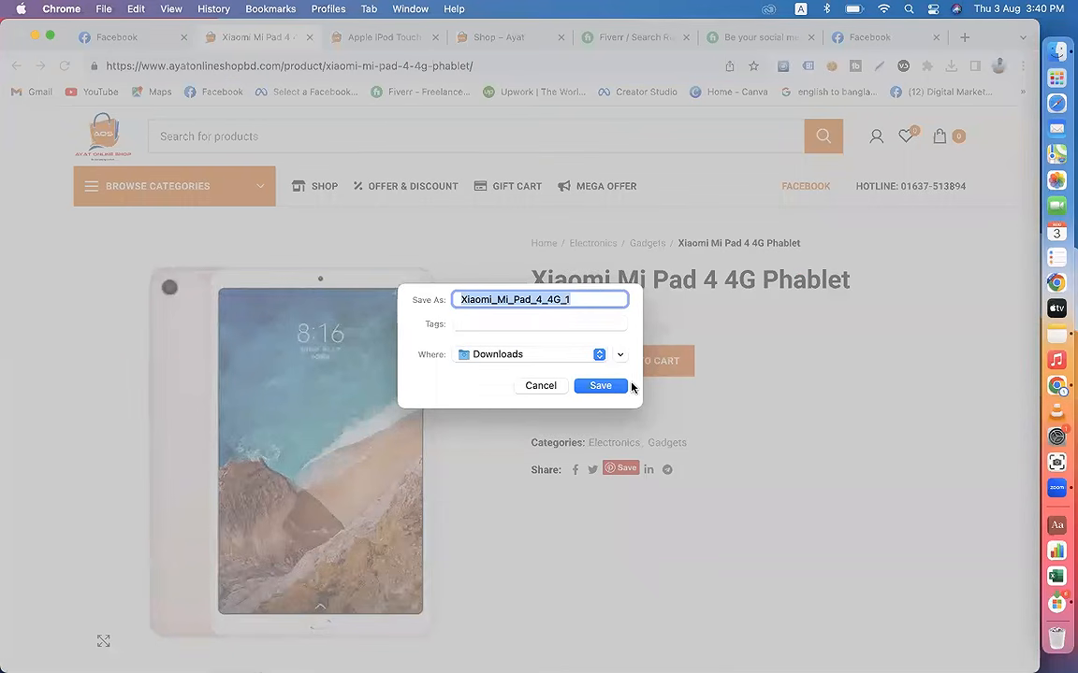
{"action": "left_click", "coordinate": [600, 383]}
Step: Add the saved Xiaomi tablet picture to the Facebook post and look over the attached images in the composer
{"action": "left_click", "coordinate": [106, 36]}
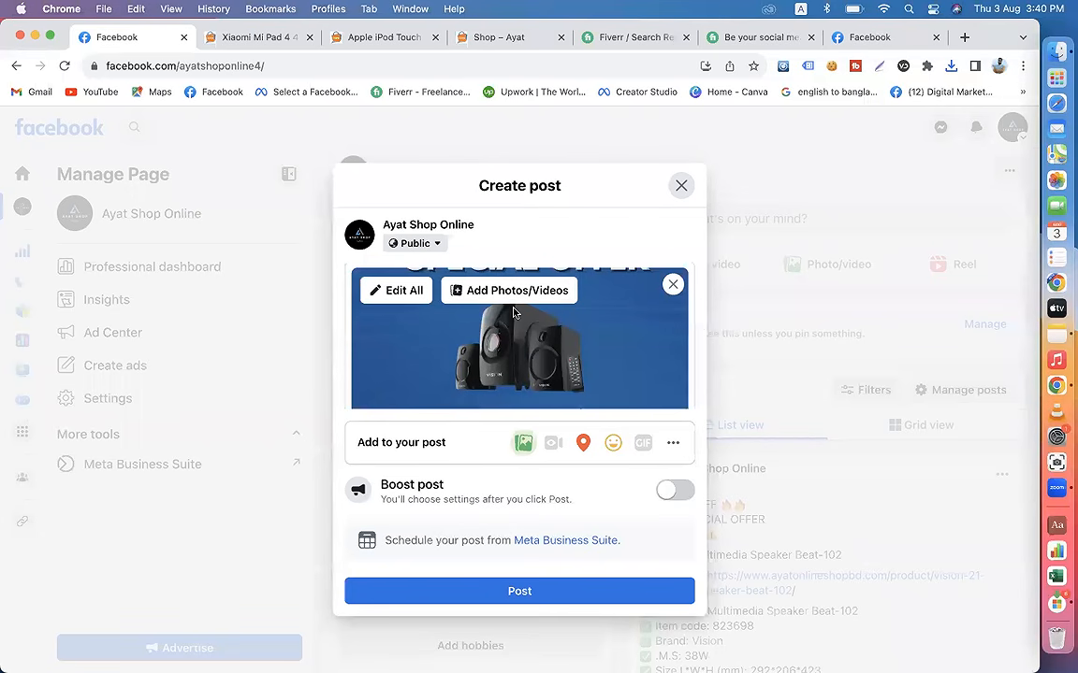
{"action": "left_click", "coordinate": [495, 292]}
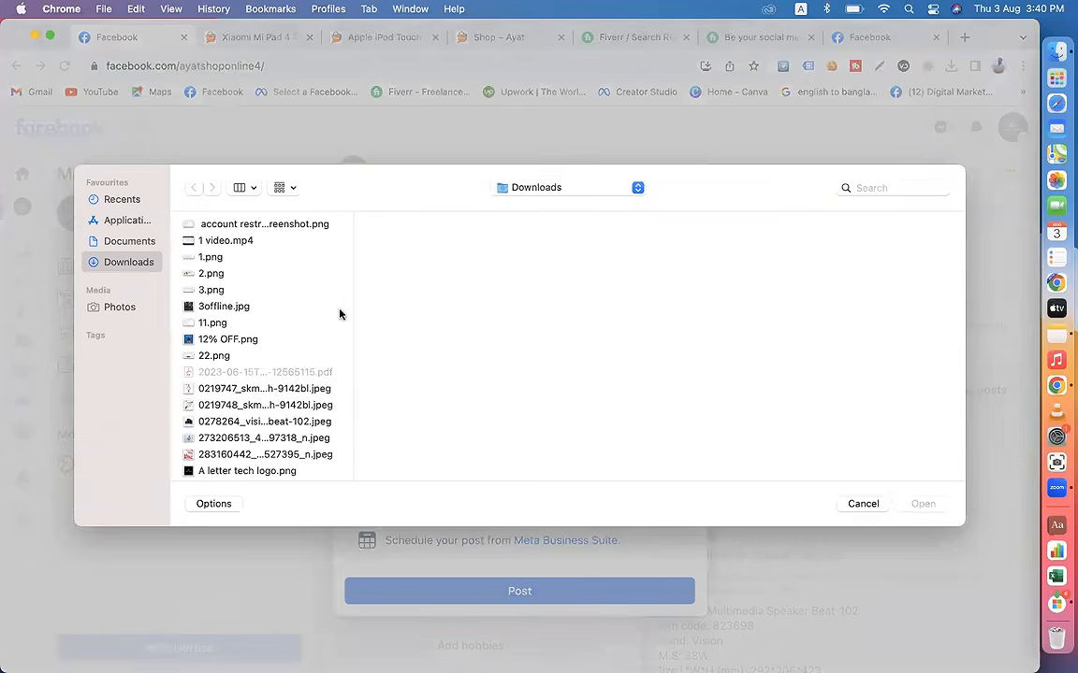
{"action": "left_click", "coordinate": [229, 338]}
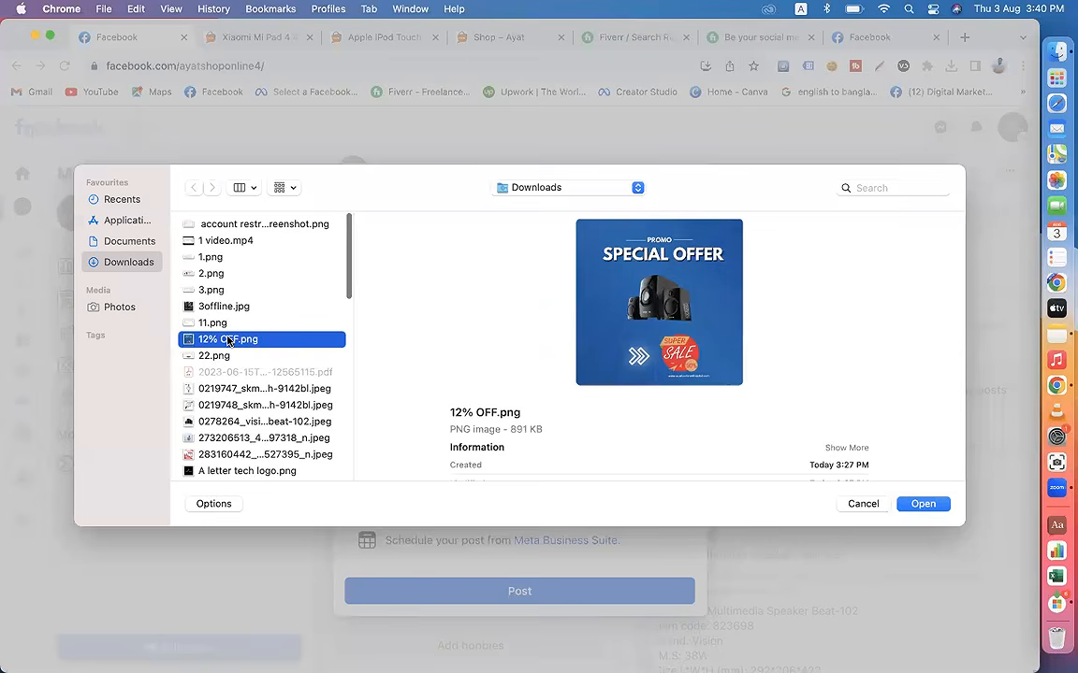
{"action": "key", "text": "x"}
{"action": "left_click", "coordinate": [922, 503]}
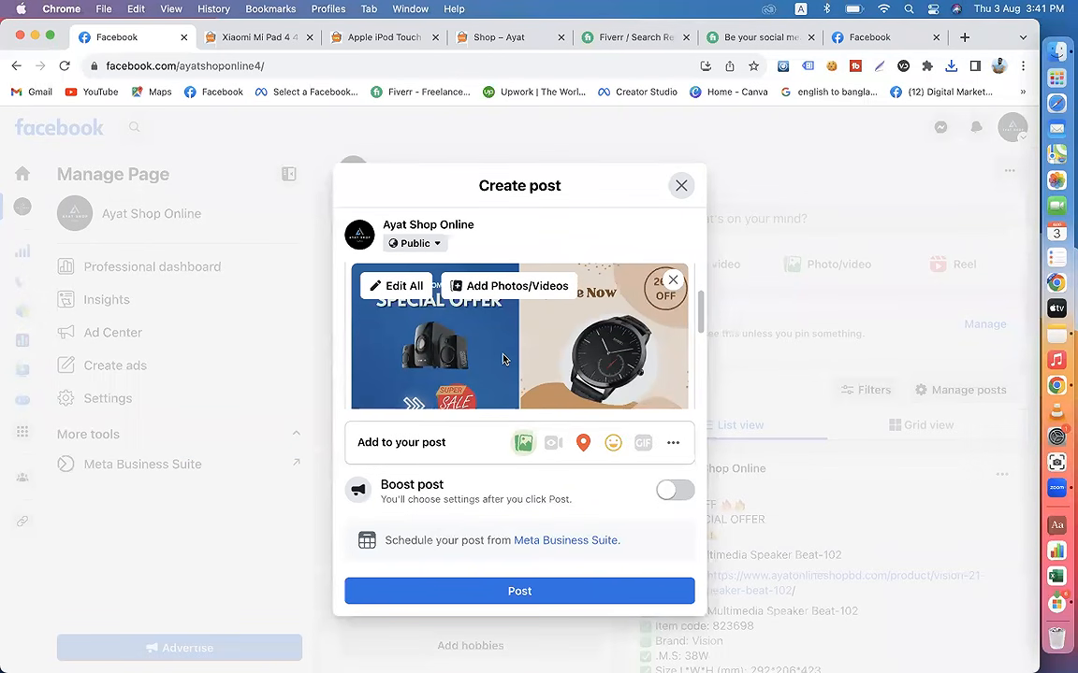
{"action": "scroll", "coordinate": [502, 359], "scroll_direction": "down", "scroll_amount": 3}
{"action": "scroll", "coordinate": [502, 359], "scroll_direction": "up", "scroll_amount": 3}
{"action": "scroll", "coordinate": [502, 360], "scroll_direction": "down", "scroll_amount": 2}
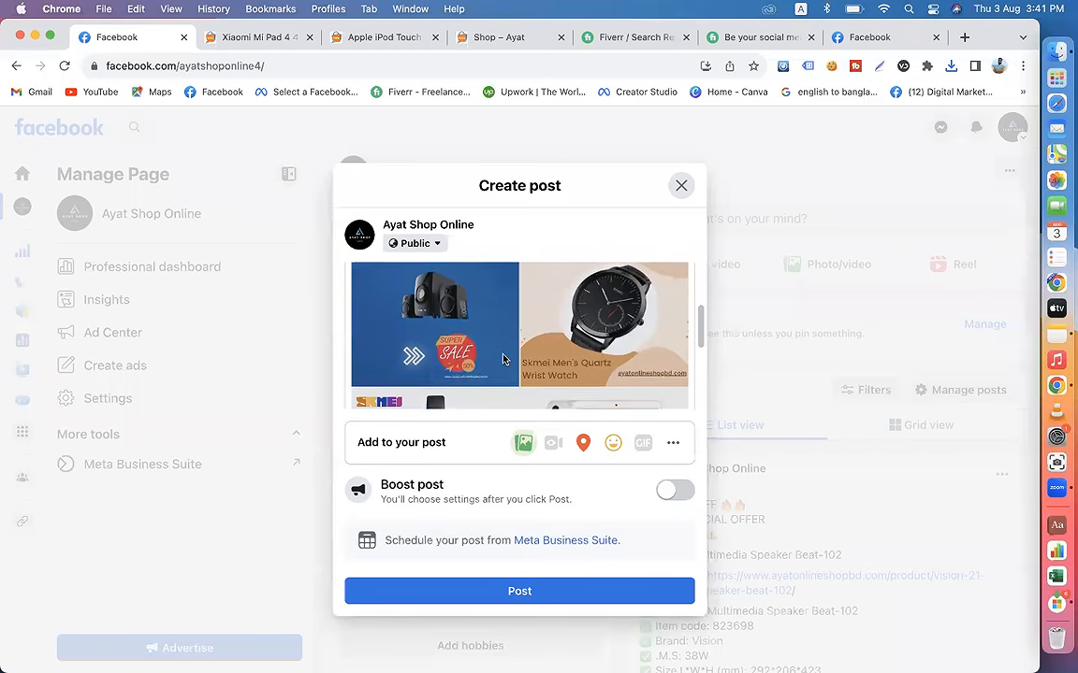
{"action": "scroll", "coordinate": [503, 360], "scroll_direction": "down", "scroll_amount": 2}
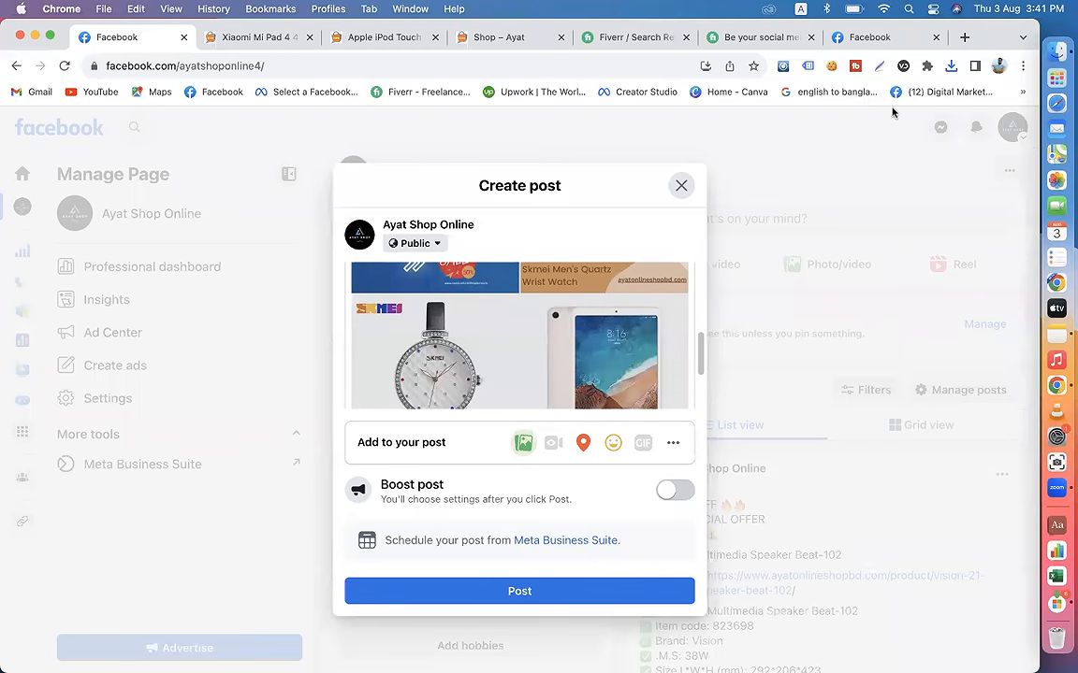
Step: Switch to the other browser profile's Canva window with the 12% OFF design and remove the speaker picture from it
{"action": "left_click", "coordinate": [998, 65]}
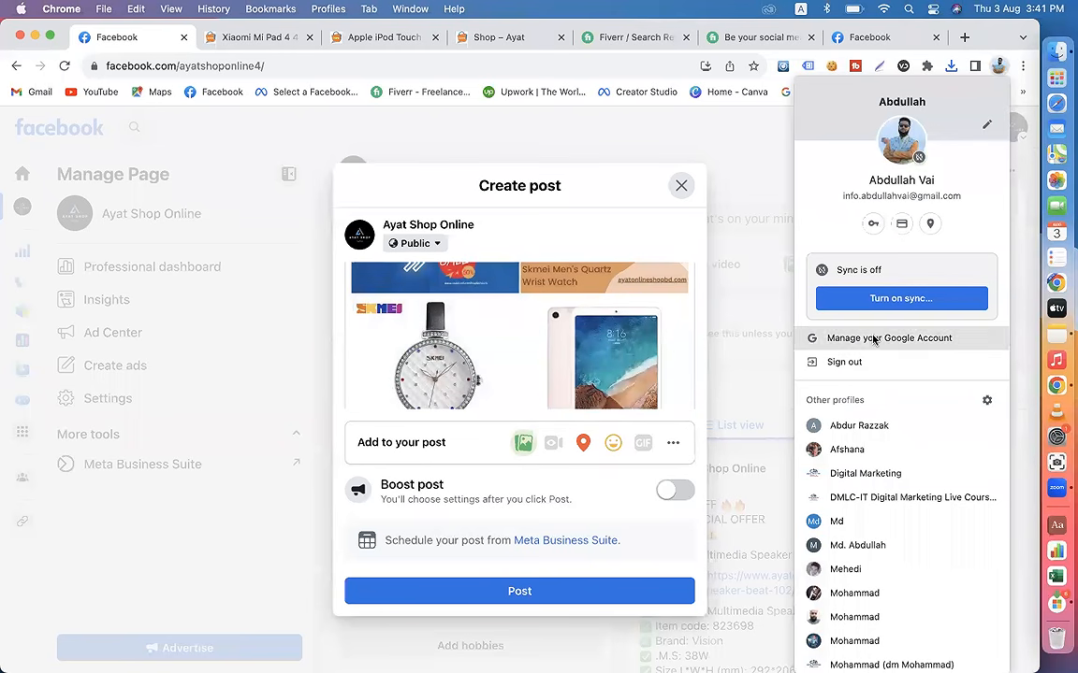
{"action": "left_click", "coordinate": [823, 593]}
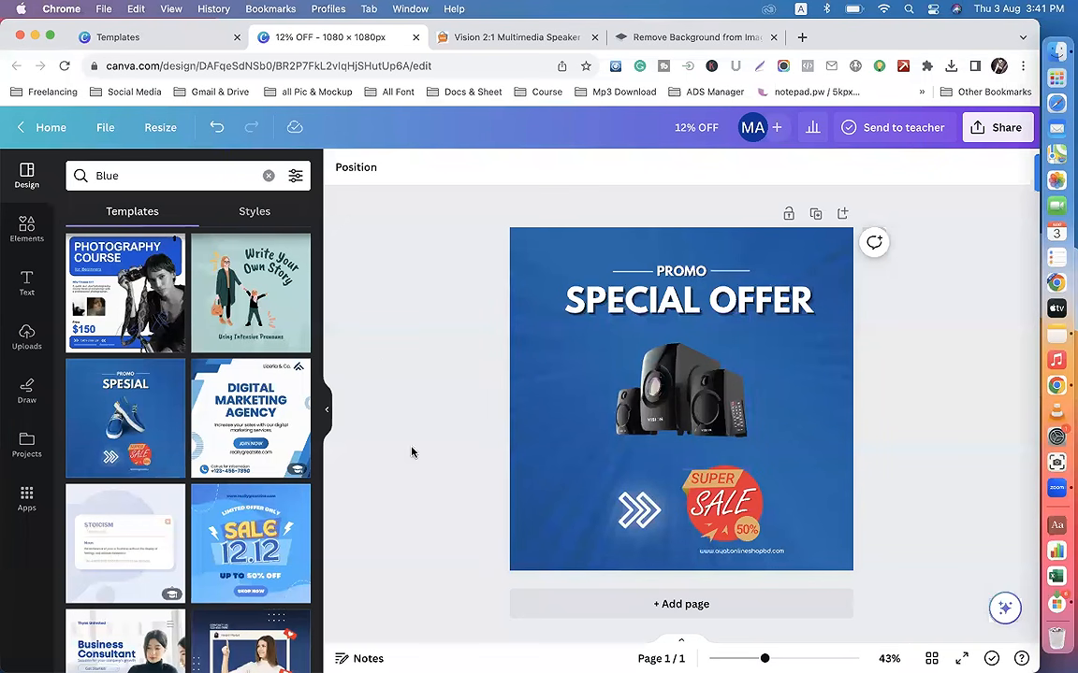
{"action": "left_click", "coordinate": [670, 409]}
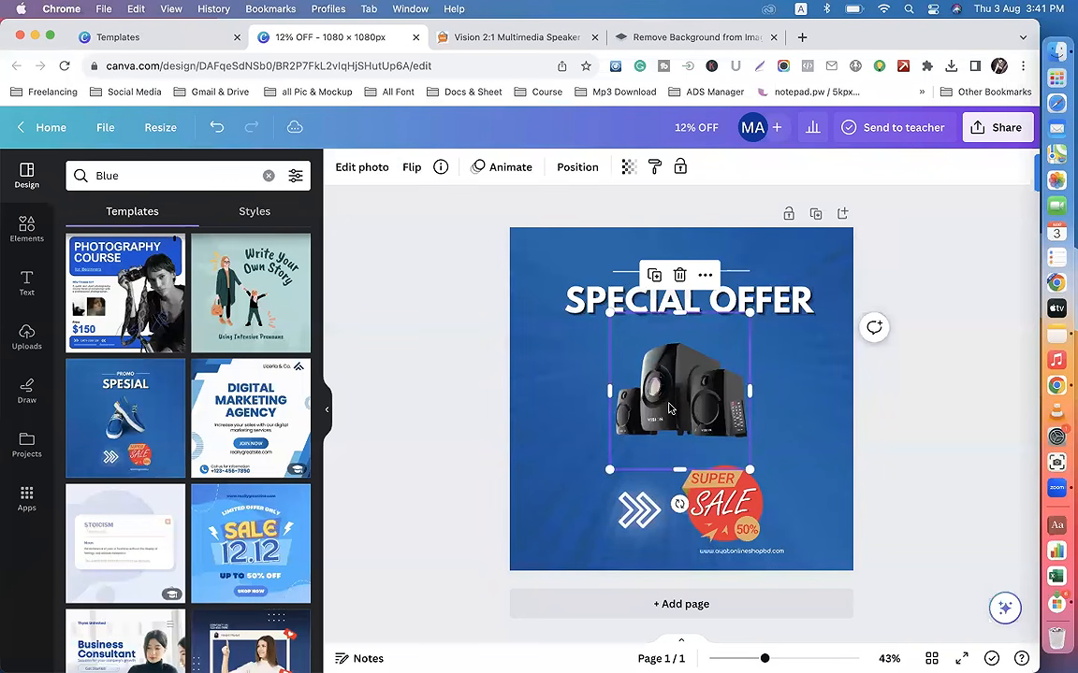
{"action": "key", "text": "Delete"}
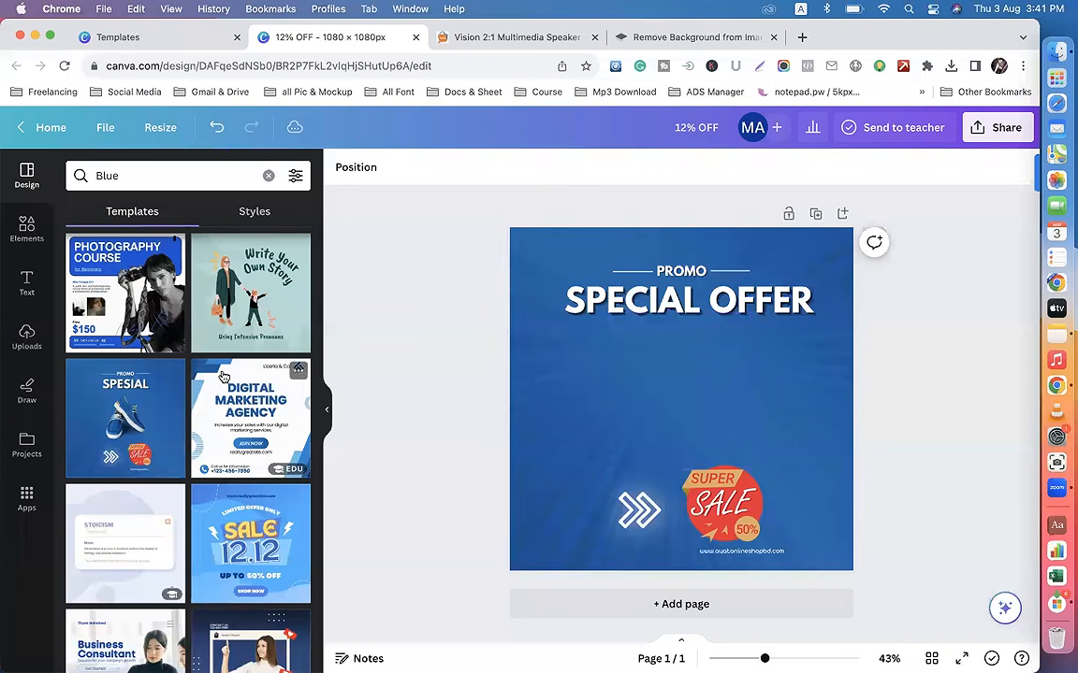
Step: Upload the image 0219747_skmei-womens-quartz-wrist-watch-9142bl.jpeg from Downloads to the Canva uploads
{"action": "left_click", "coordinate": [26, 283]}
{"action": "left_click", "coordinate": [27, 338]}
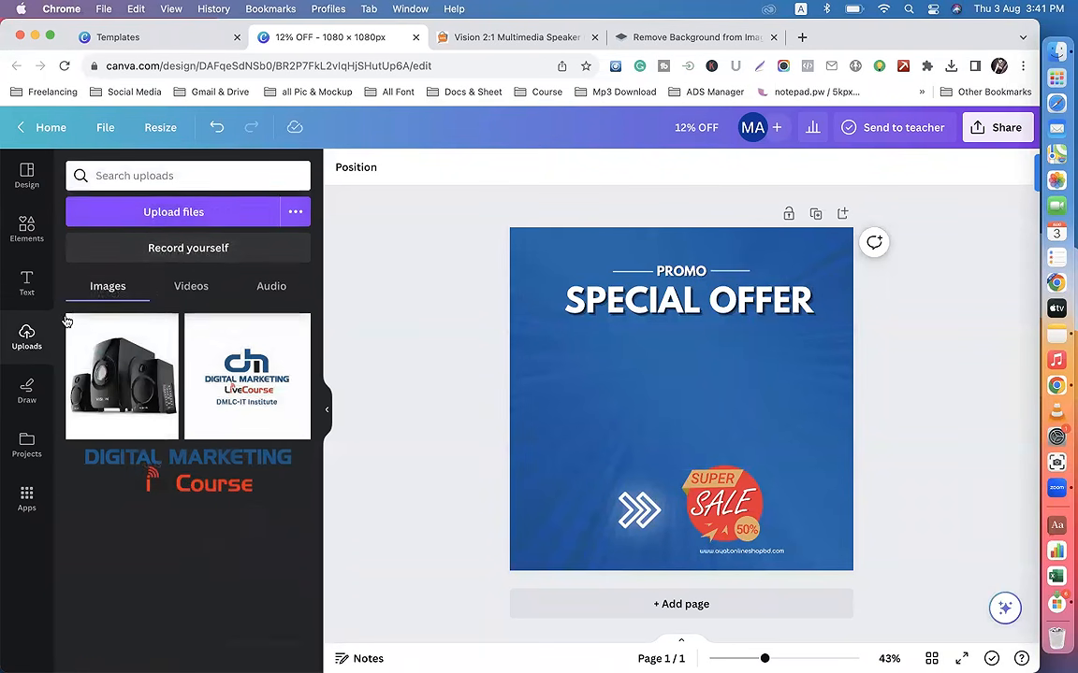
{"action": "left_click", "coordinate": [187, 212]}
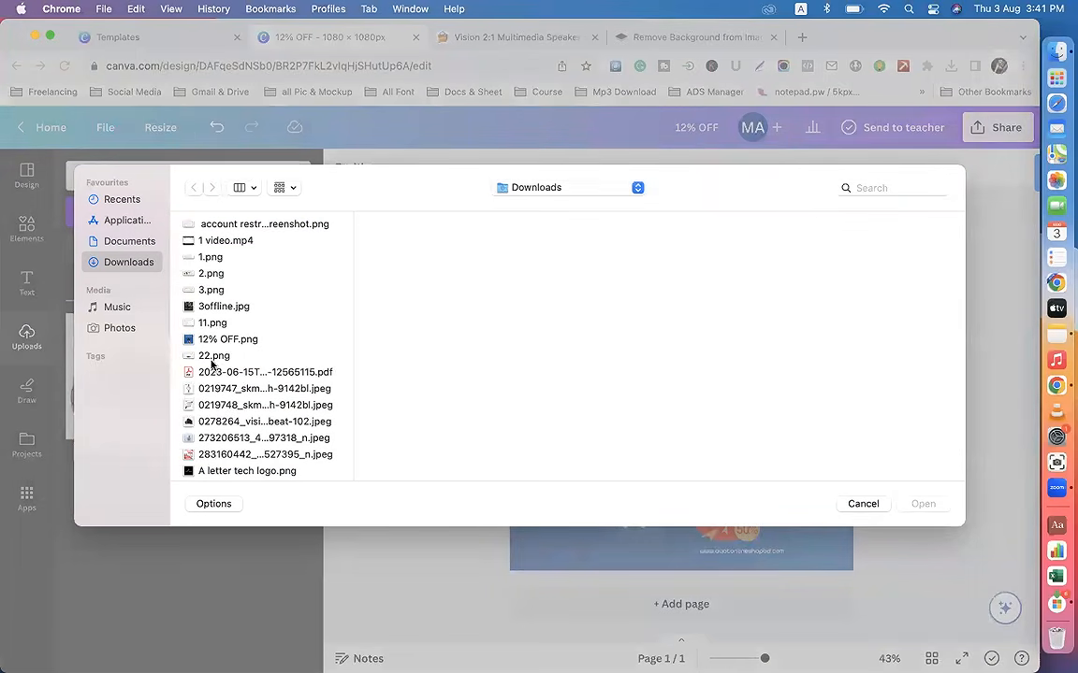
{"action": "left_click", "coordinate": [220, 391]}
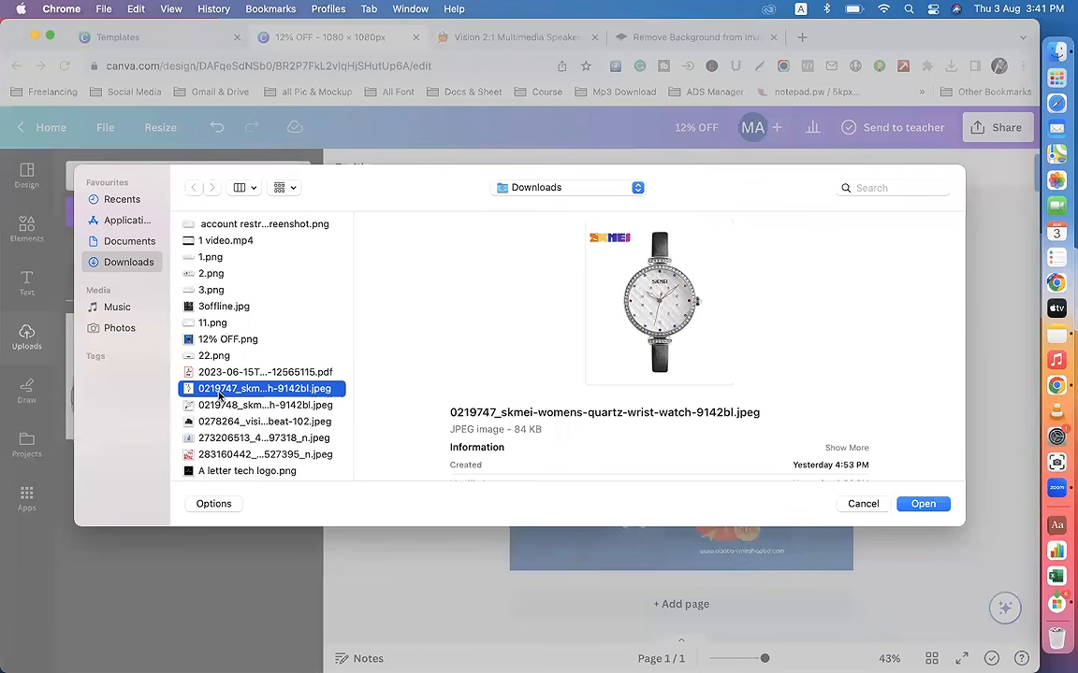
{"action": "left_click", "coordinate": [221, 406]}
{"action": "left_click", "coordinate": [237, 390]}
{"action": "left_click", "coordinate": [921, 504]}
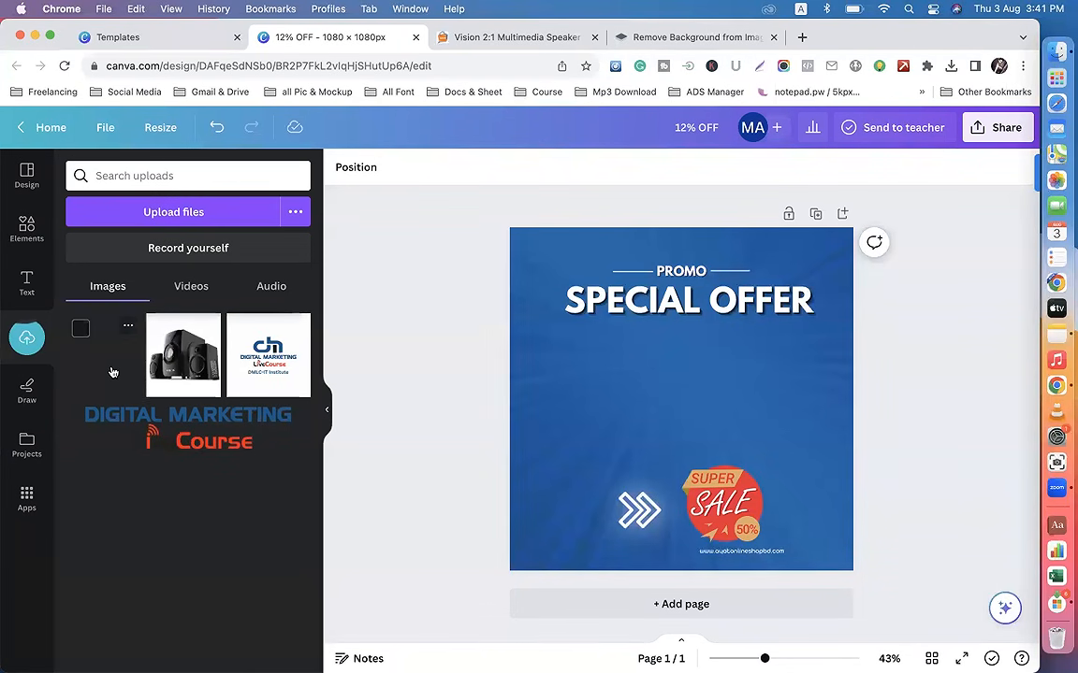
Step: Place the uploaded watch on the design with its background removed, scaled to fit between the SPECIAL OFFER heading and the sale badge
{"action": "left_click", "coordinate": [113, 369]}
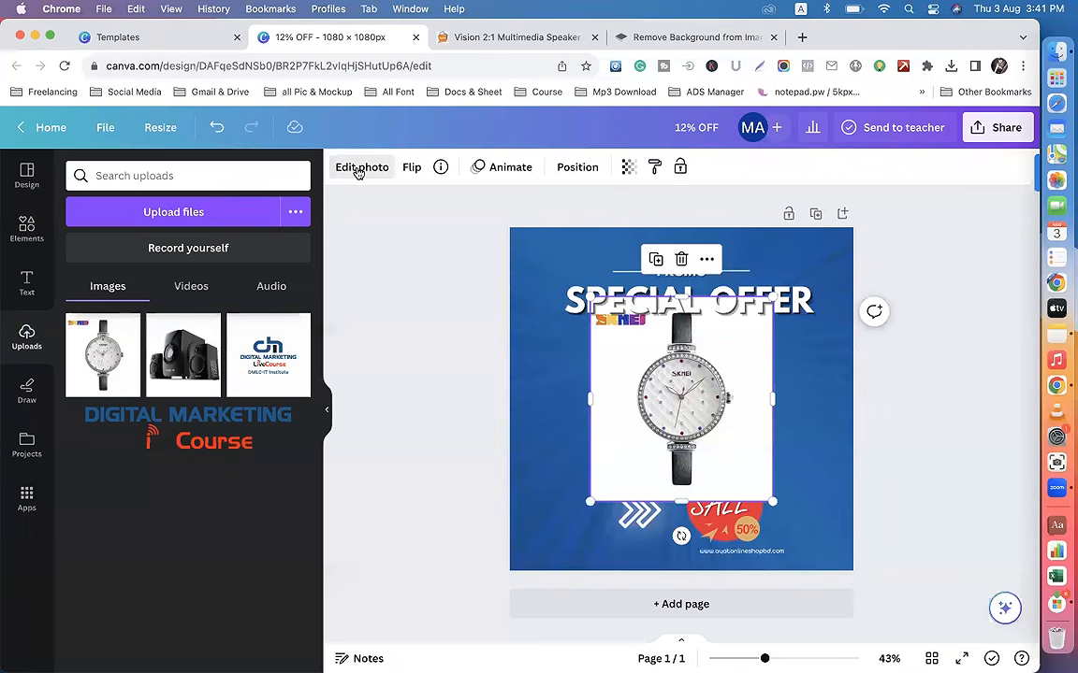
{"action": "left_click", "coordinate": [355, 167]}
{"action": "left_click", "coordinate": [109, 278]}
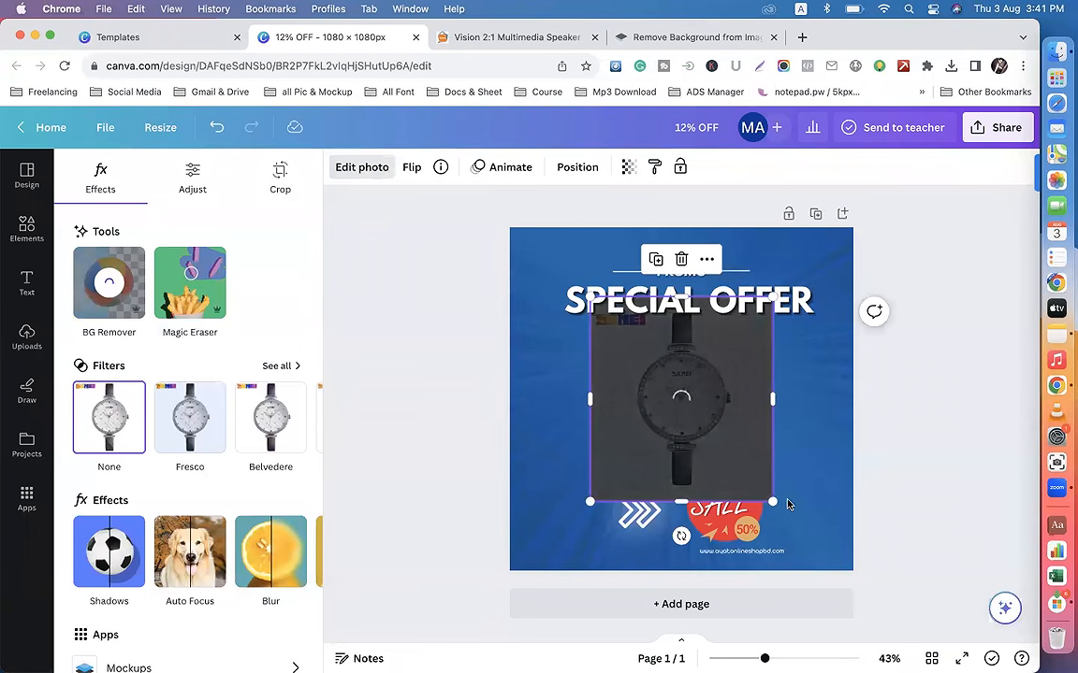
{"action": "left_click_drag", "start_coordinate": [773, 504], "coordinate": [731, 458]}
{"action": "left_click_drag", "start_coordinate": [677, 385], "coordinate": [696, 401]}
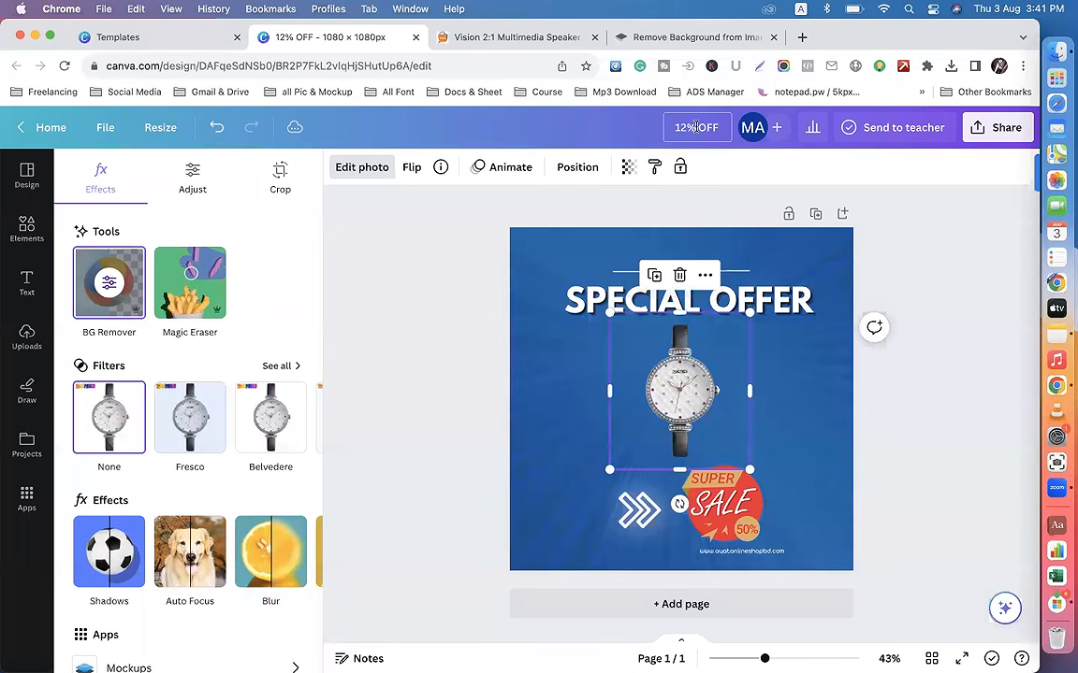
Step: Rename the design to 50% OFF and download it as a PNG
{"action": "type", "text": "50"}
{"action": "key", "text": "Return"}
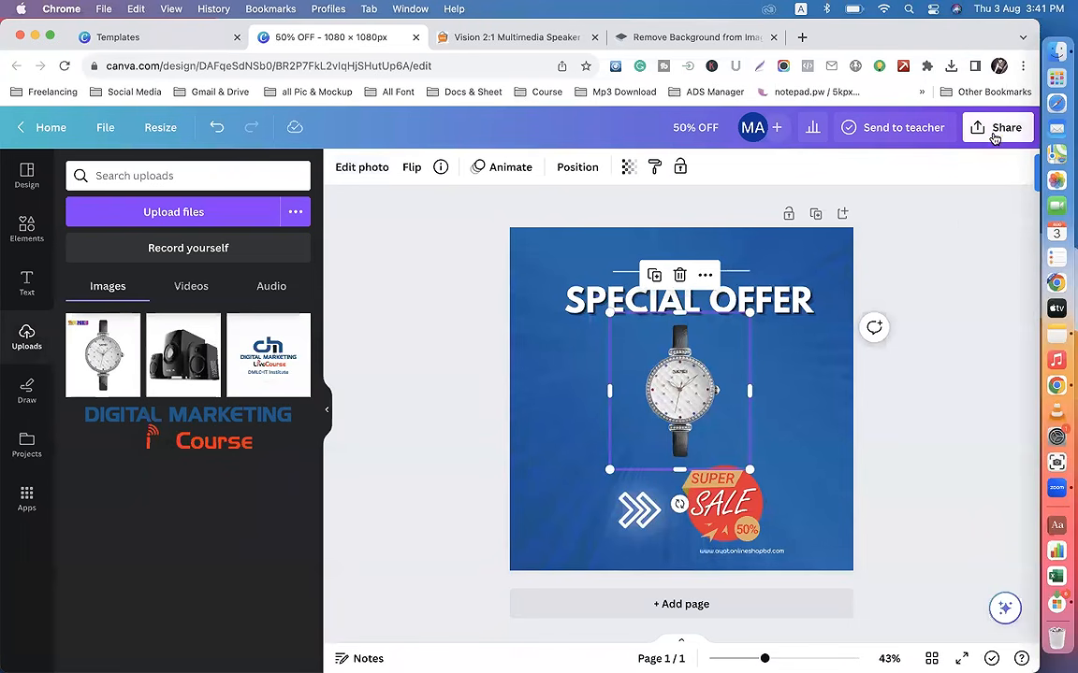
{"action": "left_click", "coordinate": [996, 130]}
{"action": "left_click", "coordinate": [842, 505]}
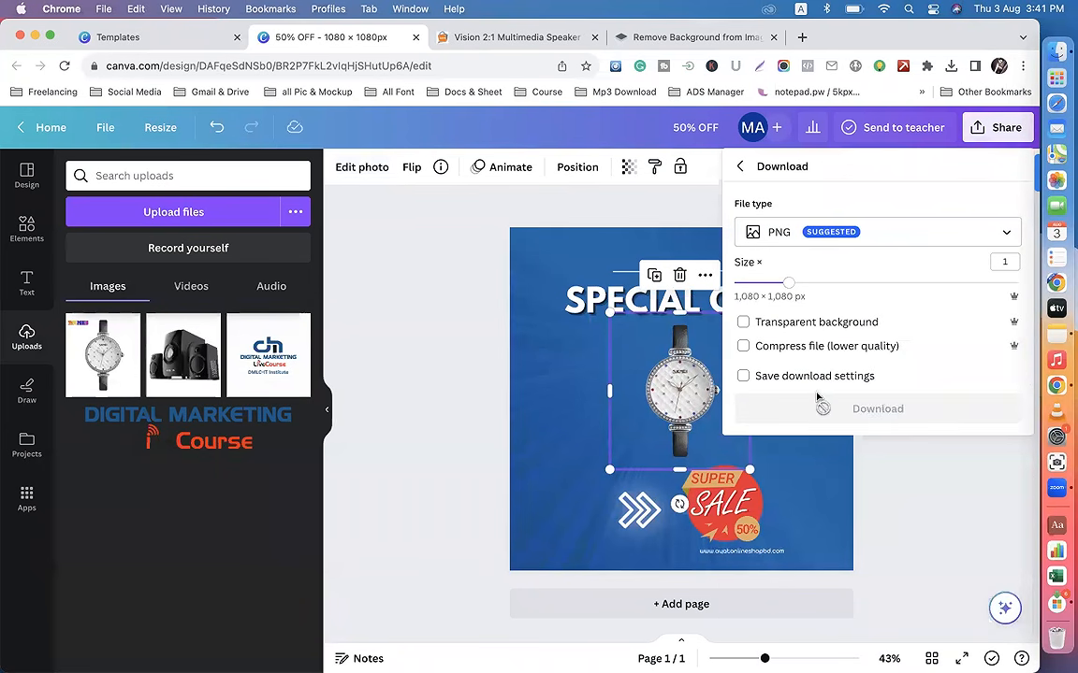
{"action": "left_click", "coordinate": [859, 409]}
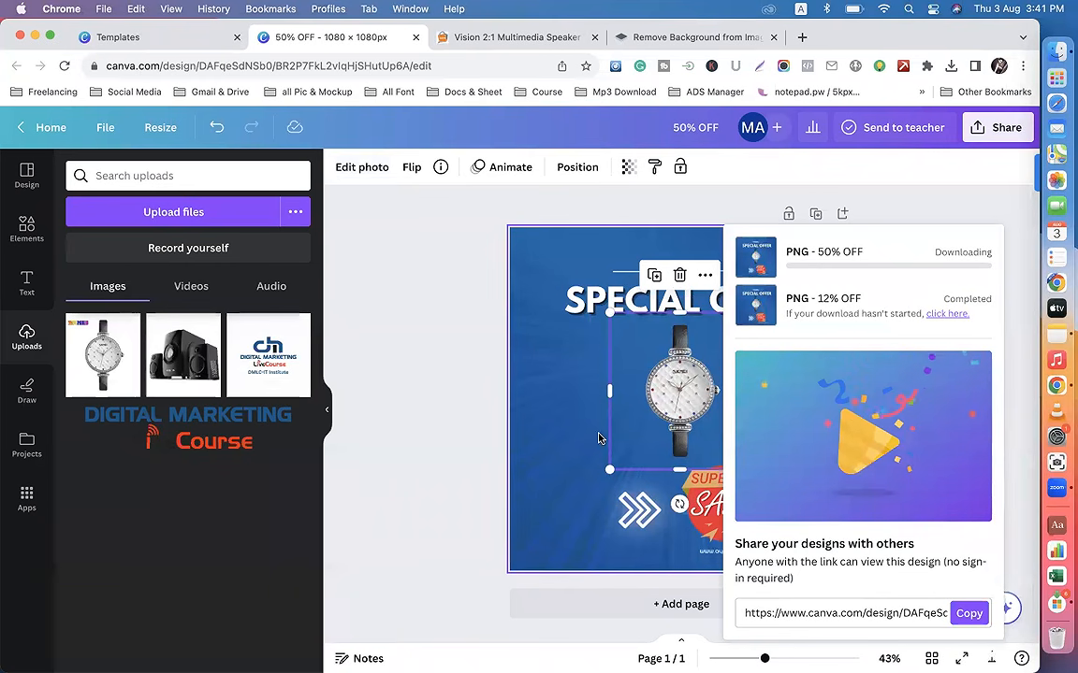
Step: Recolor the design's background to the medium blue from the photo colors
{"action": "left_click", "coordinate": [530, 357]}
{"action": "left_click", "coordinate": [341, 167]}
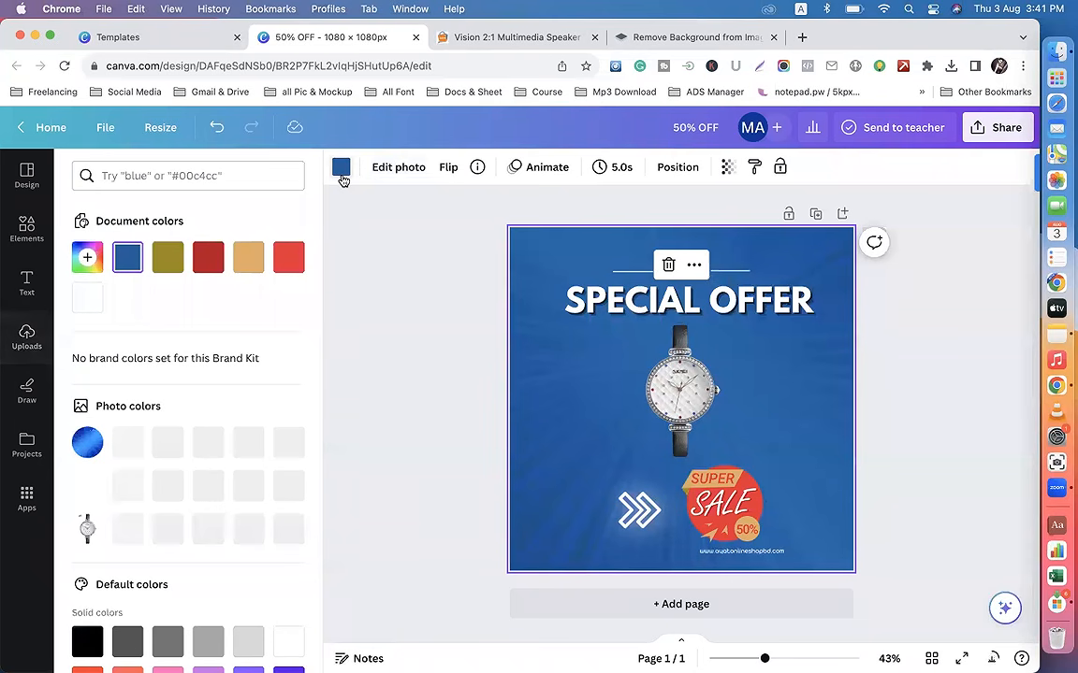
{"action": "scroll", "coordinate": [166, 514], "scroll_direction": "down", "scroll_amount": 1}
{"action": "left_click", "coordinate": [169, 421]}
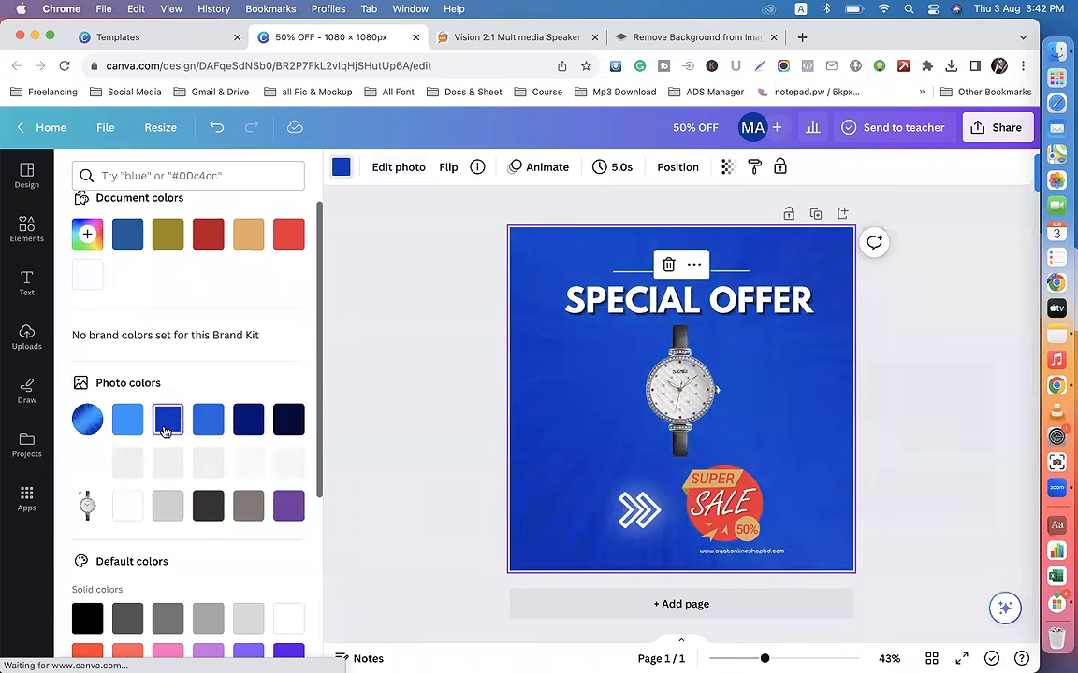
{"action": "left_click", "coordinate": [208, 421]}
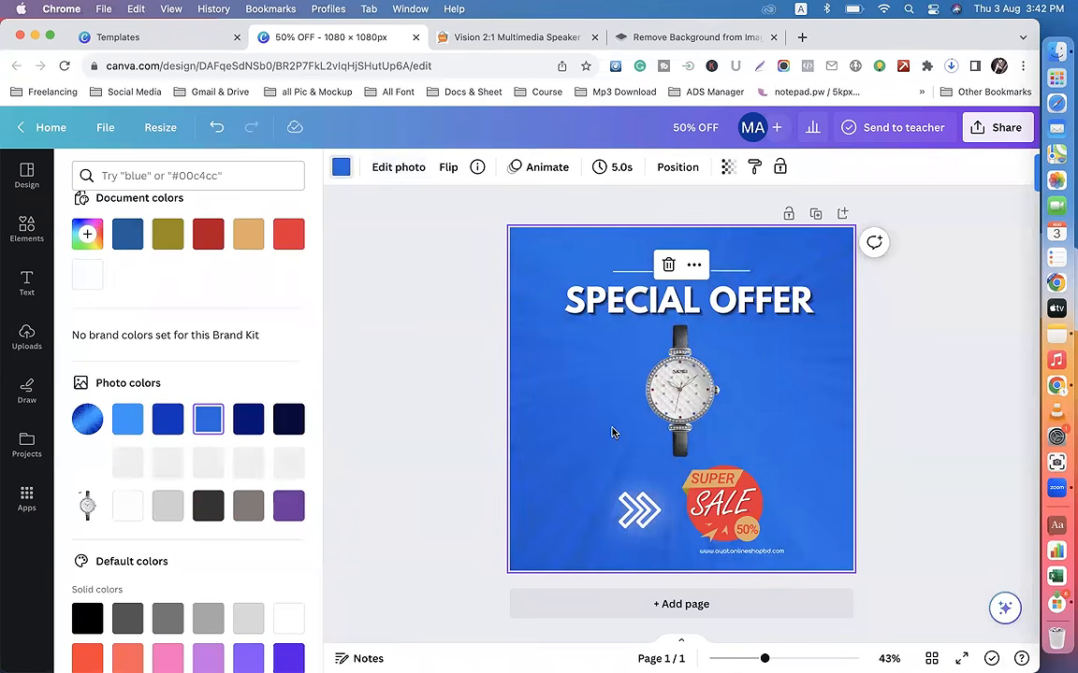
Step: Delete the watch from the design and upload Xiaomi_Mi_Pad_4_4G_1.jpeg from Downloads as the replacement product picture
{"action": "left_click", "coordinate": [681, 397]}
{"action": "key", "text": "Delete"}
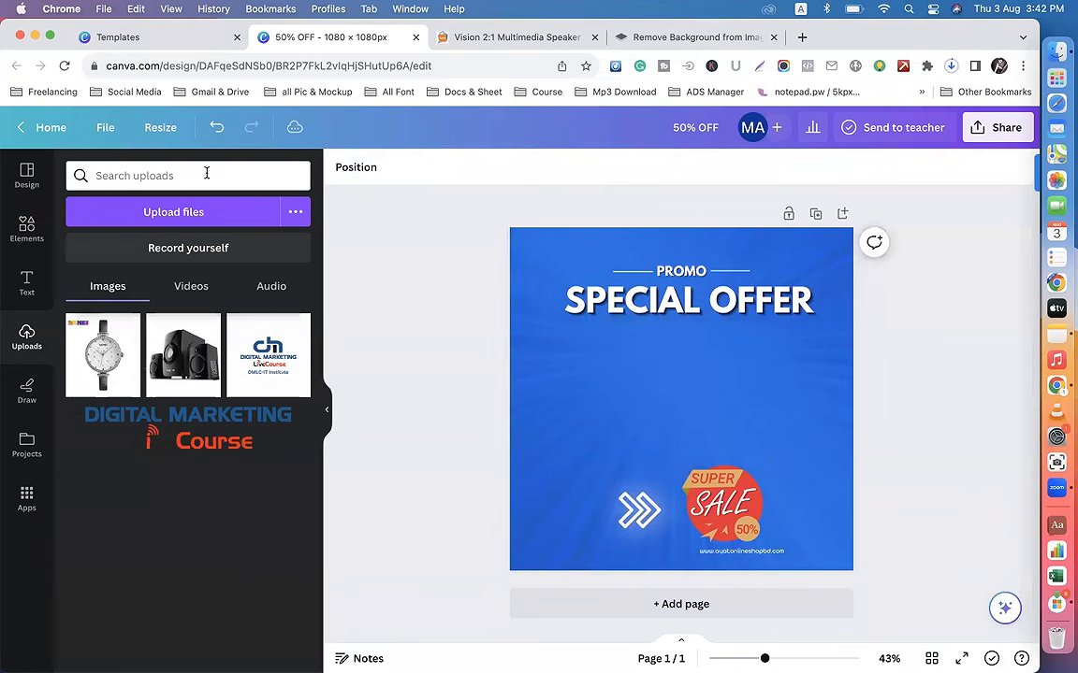
{"action": "left_click", "coordinate": [174, 212]}
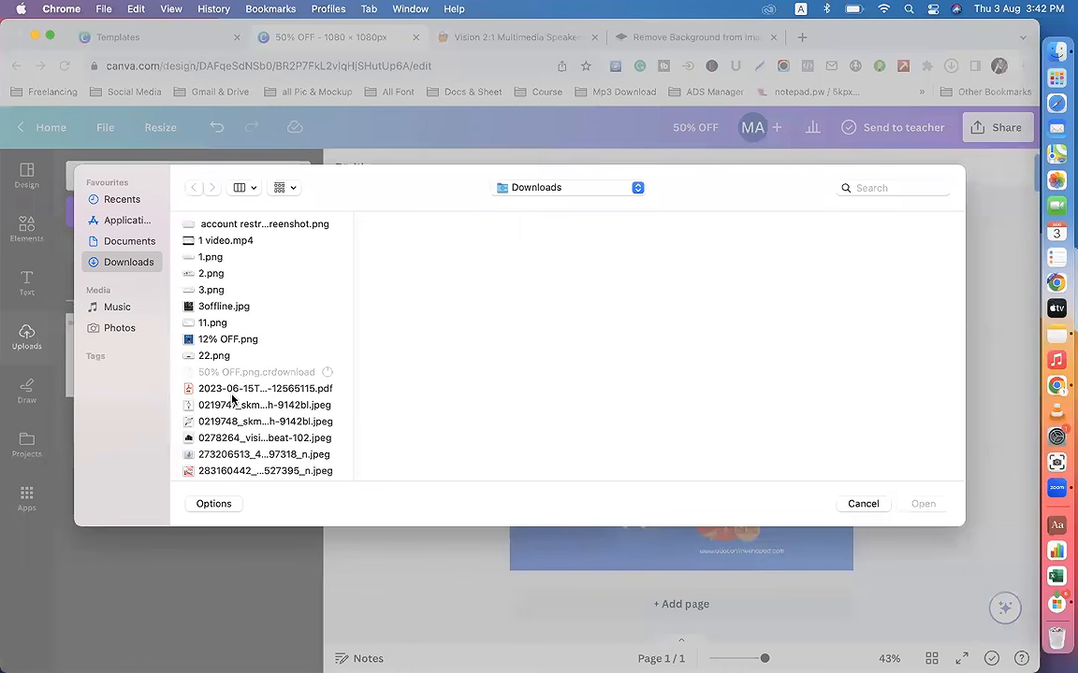
{"action": "left_click", "coordinate": [233, 389]}
{"action": "key", "text": "x"}
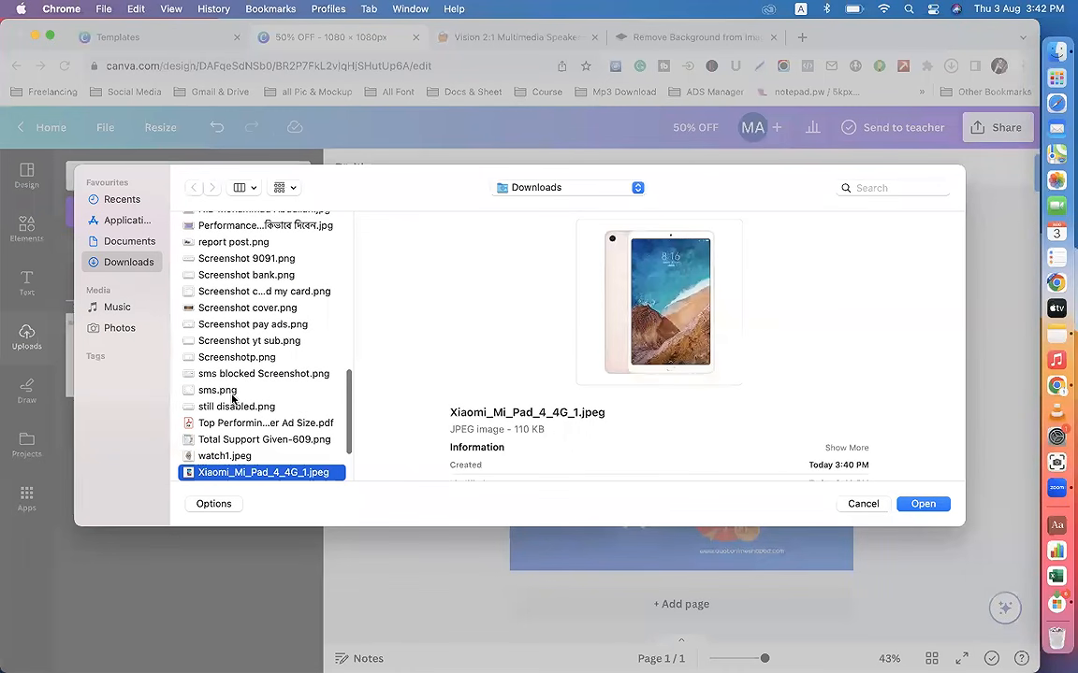
{"action": "left_click", "coordinate": [922, 503]}
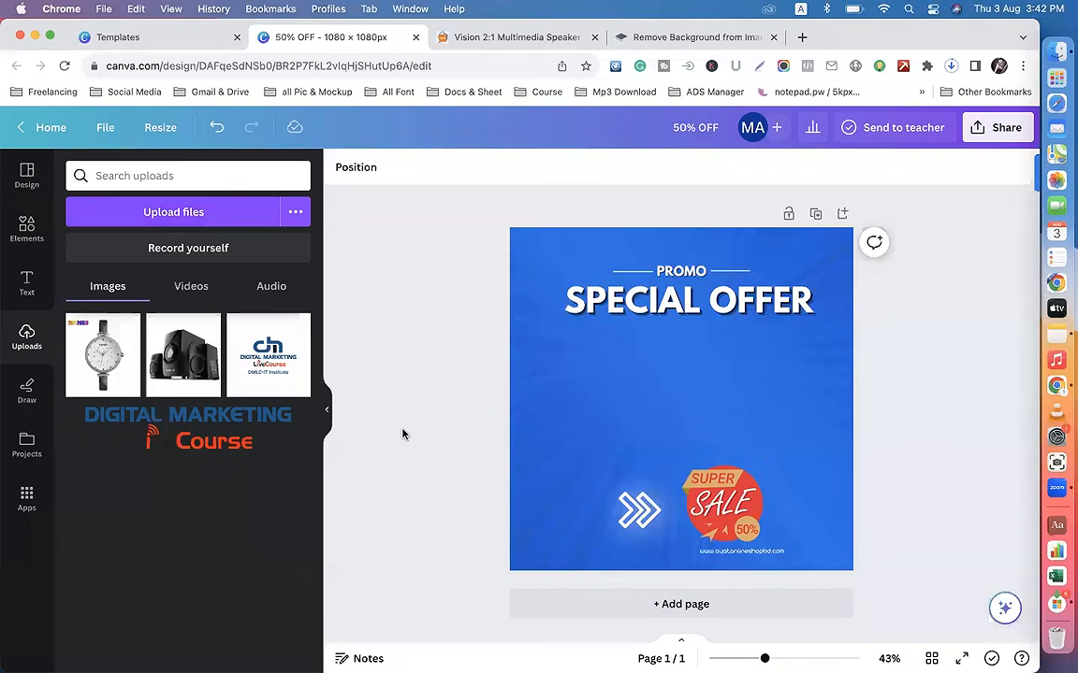
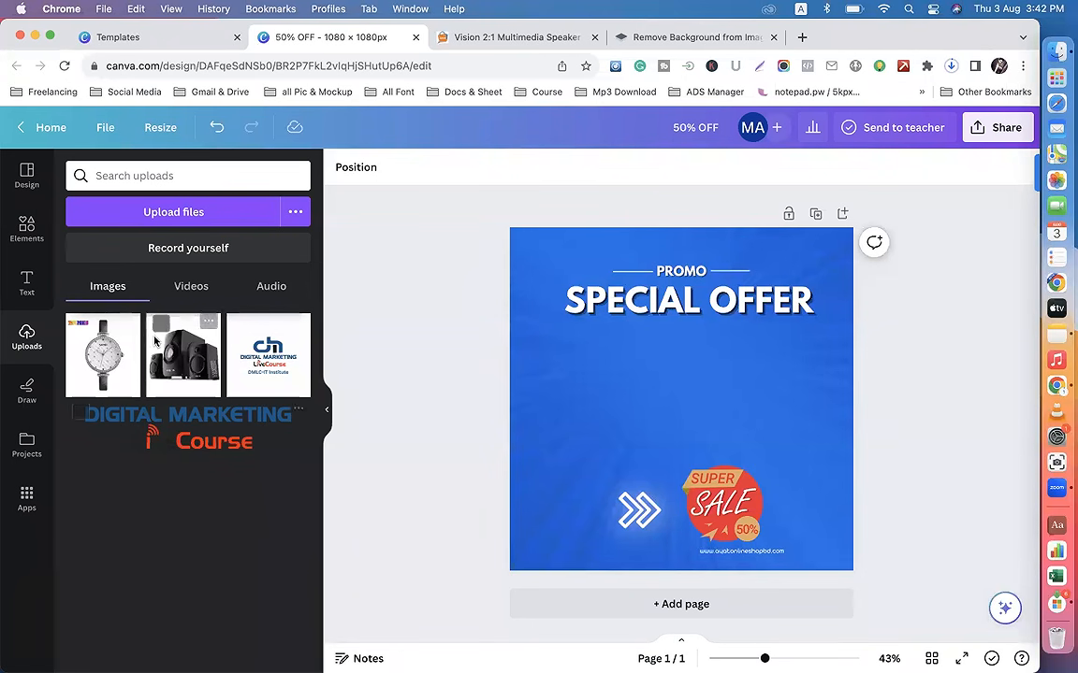
Step: Try again to upload Xiaomi_Mi_Pad_4_4G_1.jpeg from the Downloads folder into the design's uploads
{"action": "left_click", "coordinate": [157, 212]}
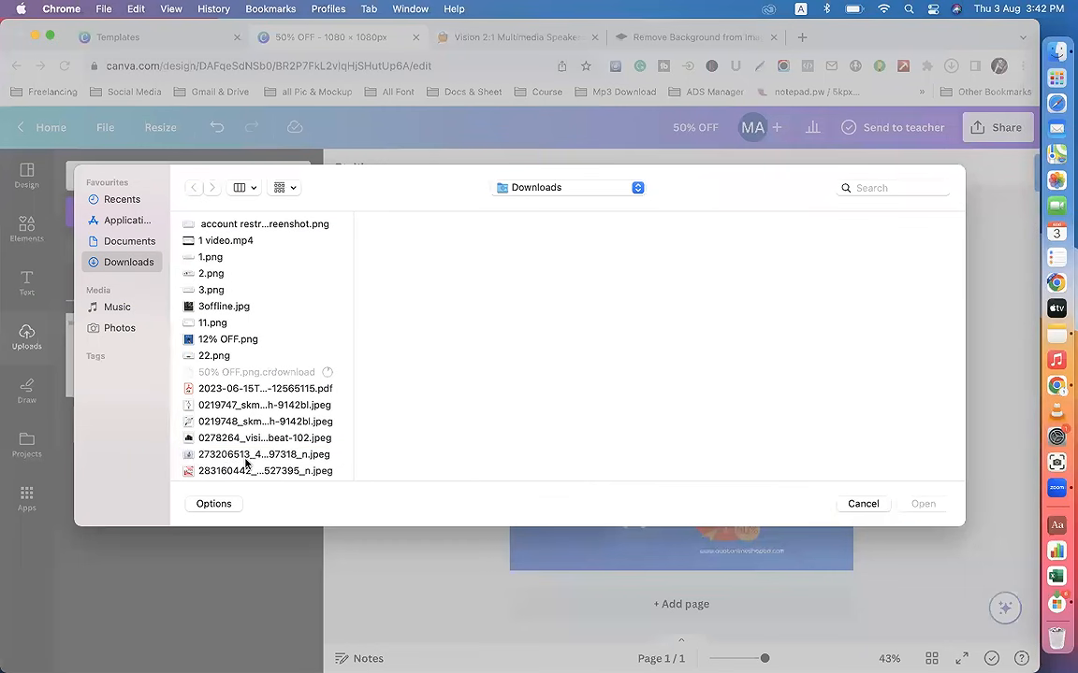
{"action": "left_click", "coordinate": [246, 459]}
{"action": "key", "text": "x"}
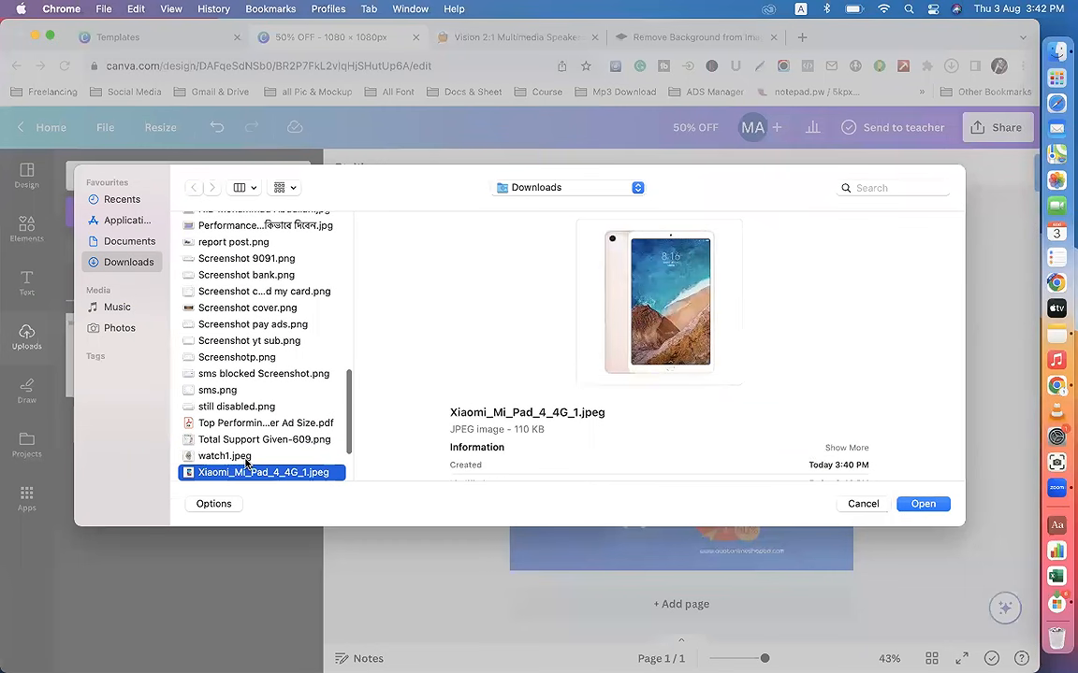
{"action": "left_click", "coordinate": [900, 505]}
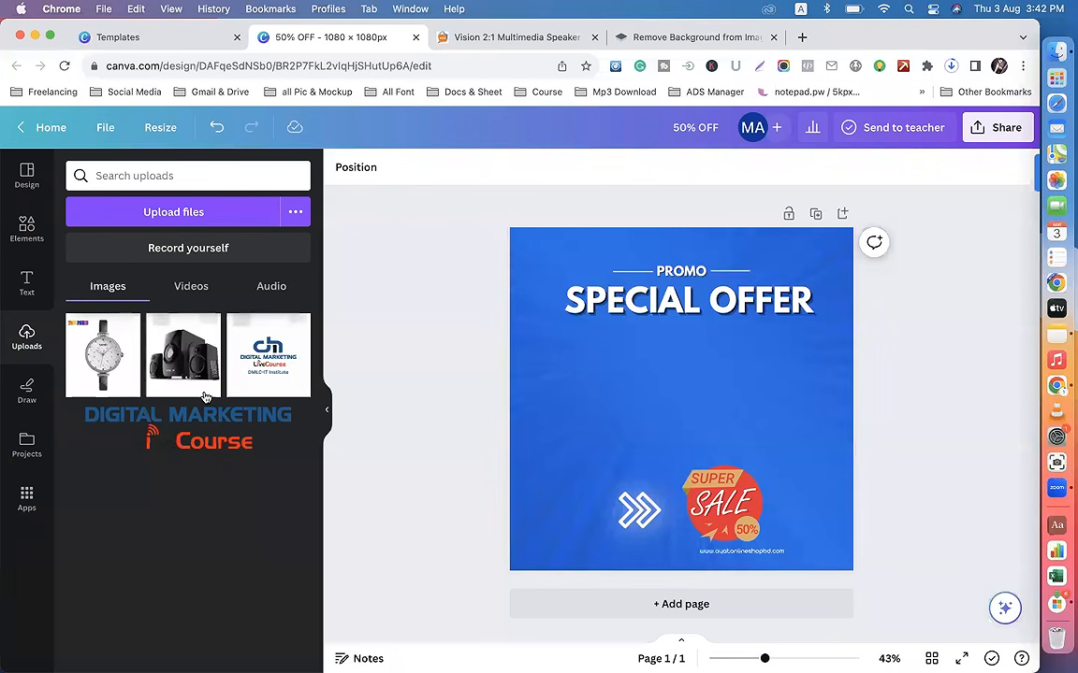
Step: Open the Xiaomi Mi Pad 4 4G Phablet product page on the Ayat shop site and copy its product image
{"action": "left_click", "coordinate": [500, 38]}
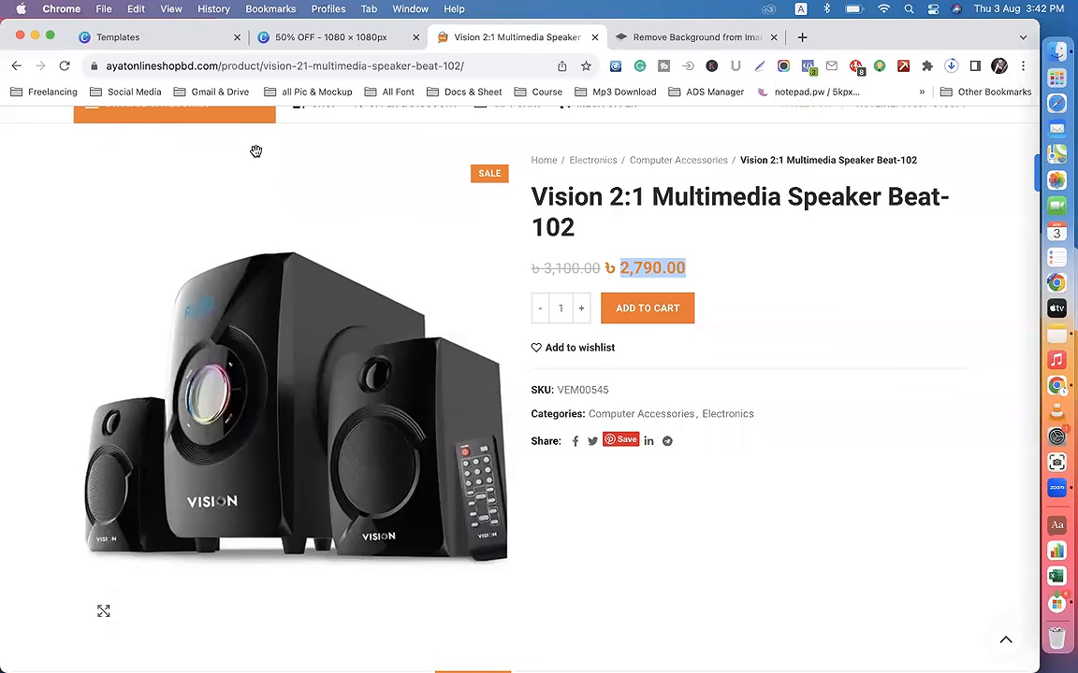
{"action": "left_click", "coordinate": [16, 66]}
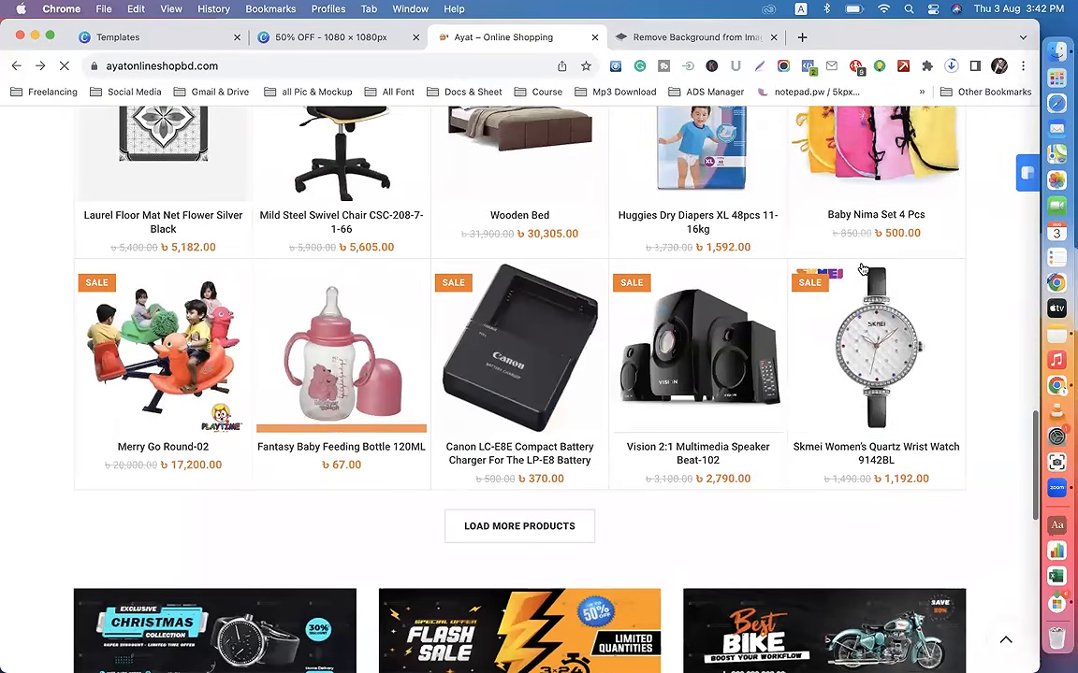
{"action": "scroll", "coordinate": [861, 268], "scroll_direction": "up", "scroll_amount": 5}
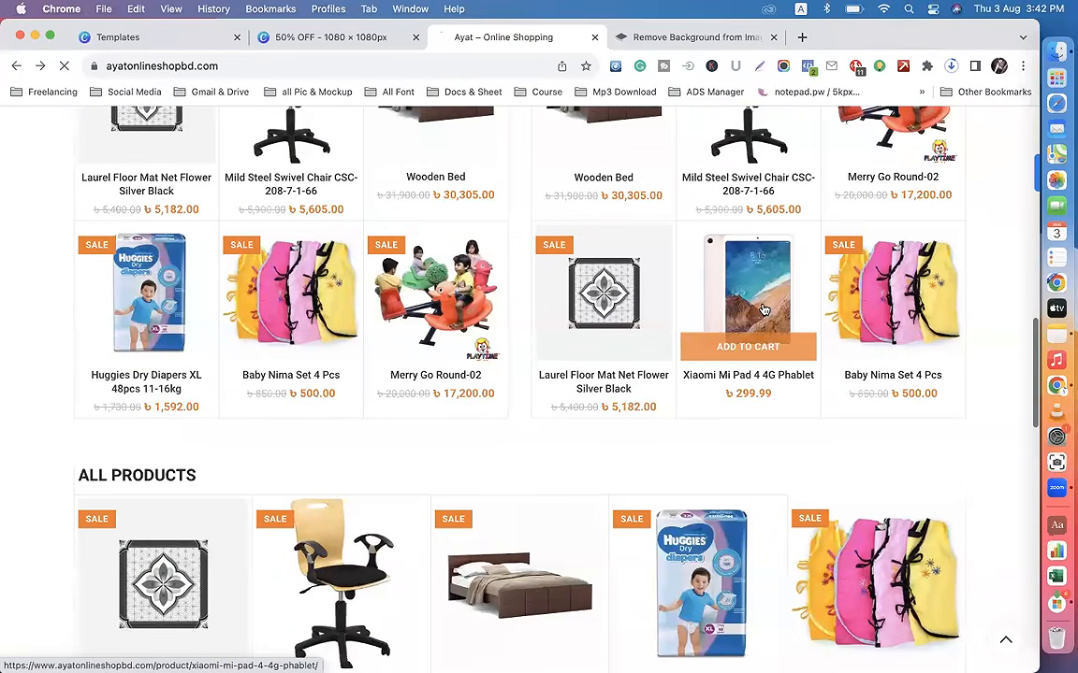
{"action": "left_click", "coordinate": [764, 309]}
{"action": "right_click", "coordinate": [282, 345]}
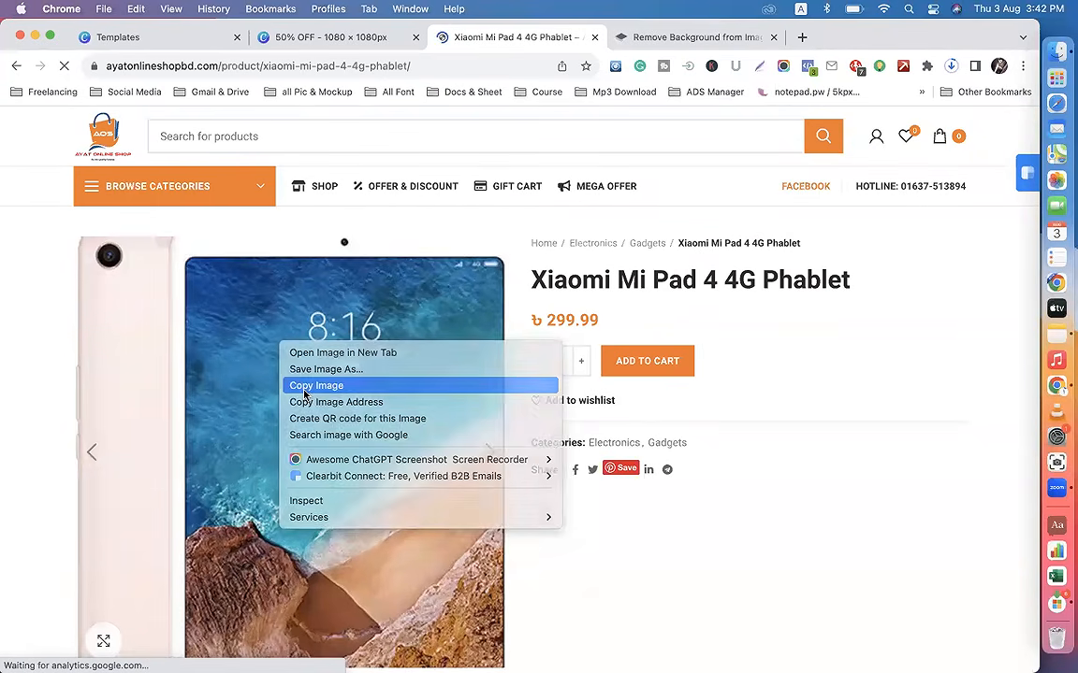
{"action": "left_click", "coordinate": [303, 385]}
Step: Return to the 50% OFF design in Canva and try to paste the copied tablet image onto it
{"action": "left_click", "coordinate": [151, 39]}
{"action": "left_click", "coordinate": [307, 39]}
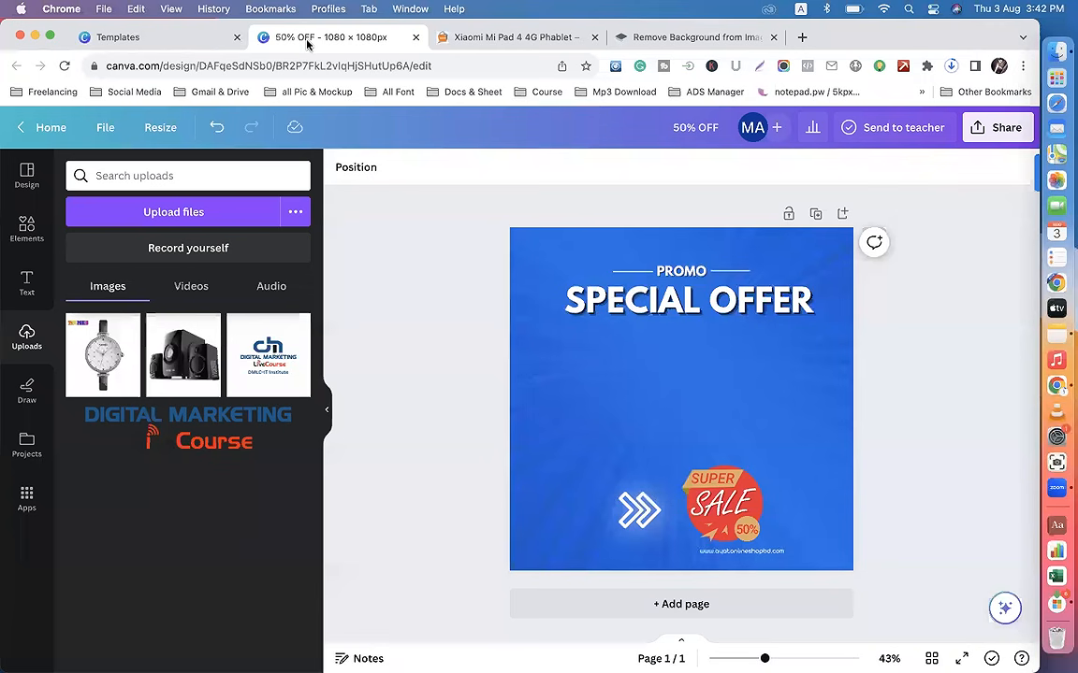
{"action": "left_click", "coordinate": [669, 409]}
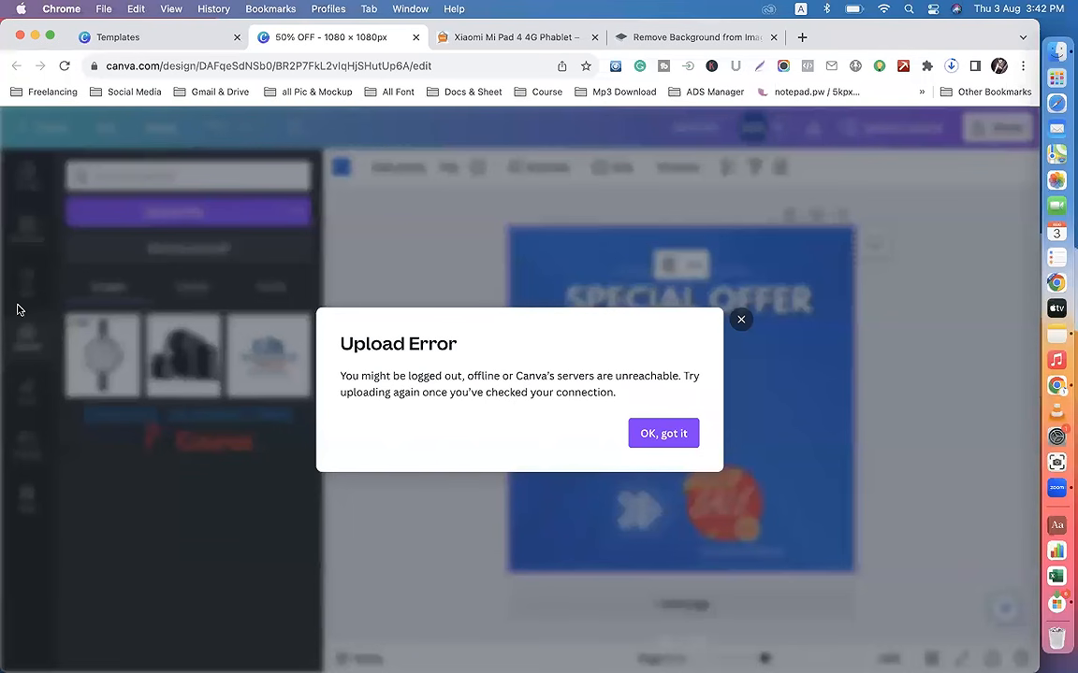
{"action": "left_click", "coordinate": [668, 436]}
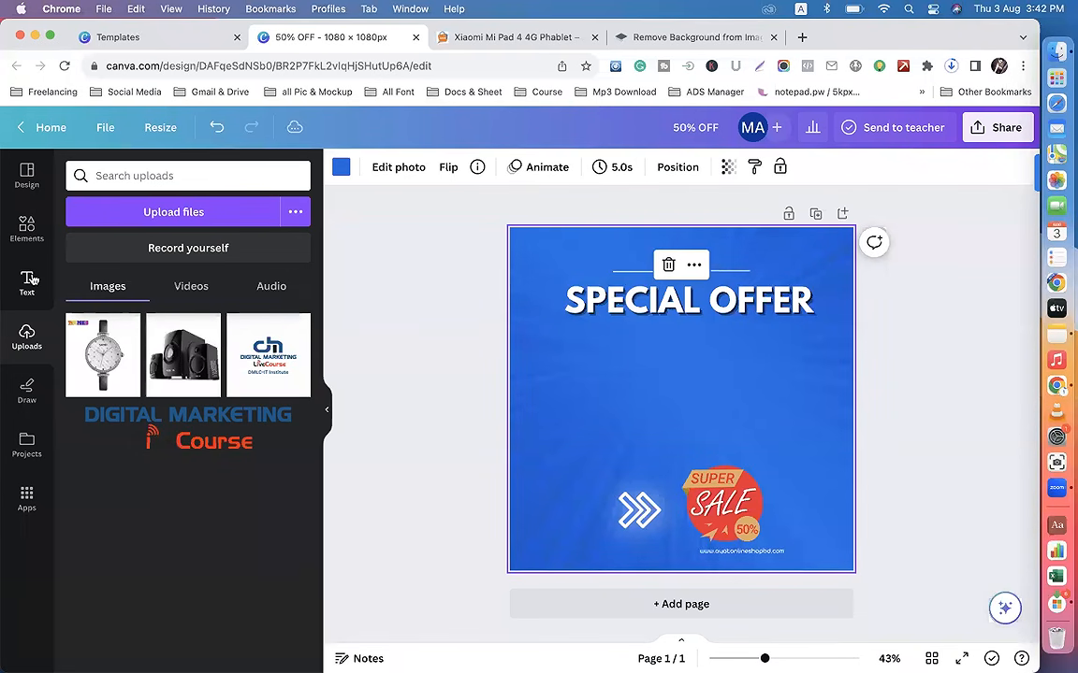
Step: Search the design elements for "xiaomi mobile phone"
{"action": "left_click", "coordinate": [24, 243]}
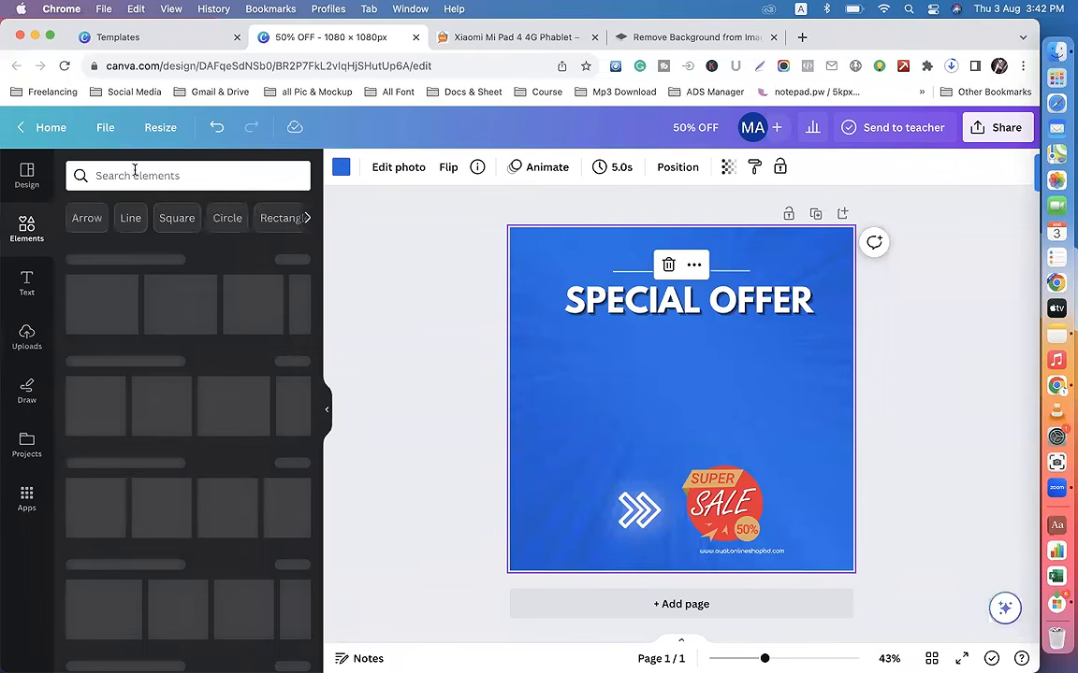
{"action": "left_click", "coordinate": [103, 174]}
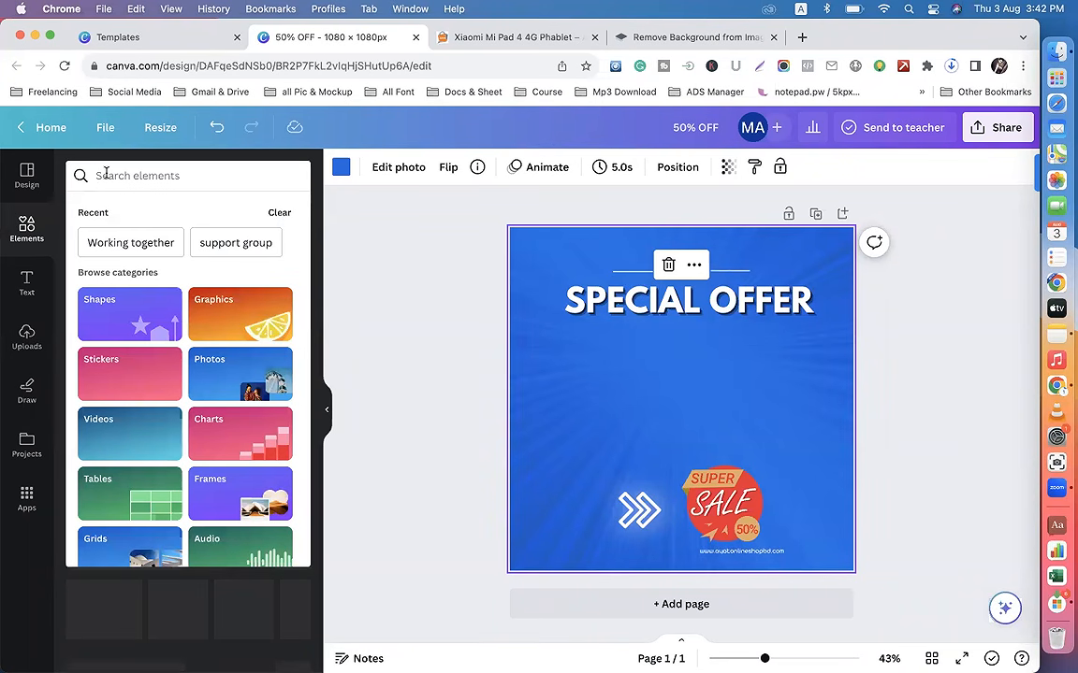
{"action": "type", "text": "xiaomi mobile phone"}
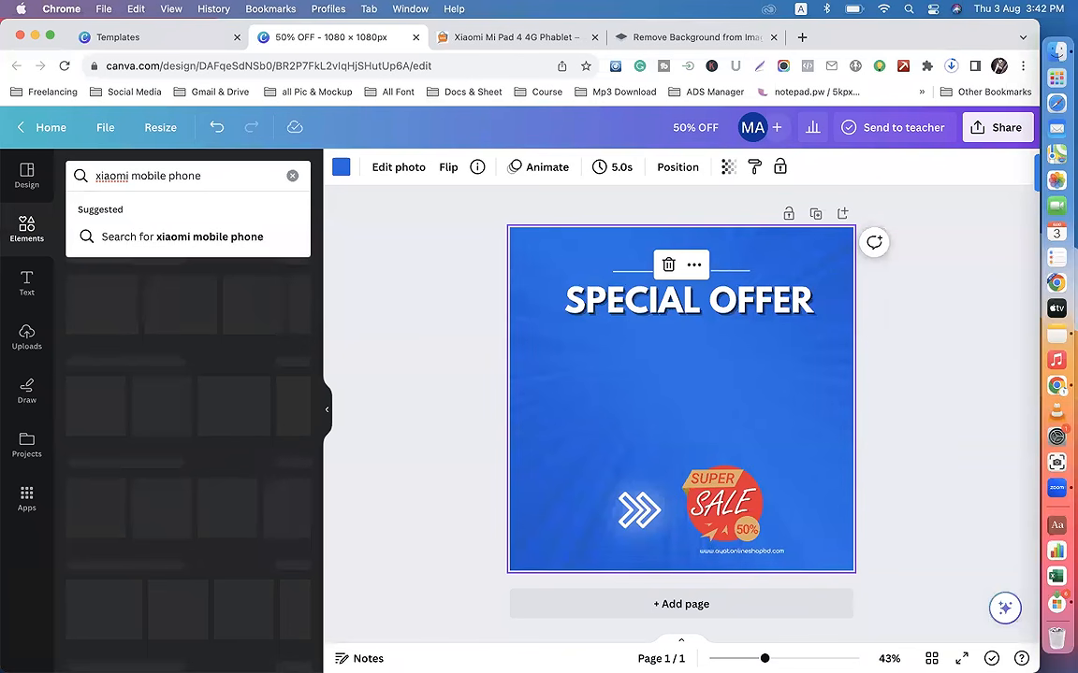
{"action": "key", "text": "Return"}
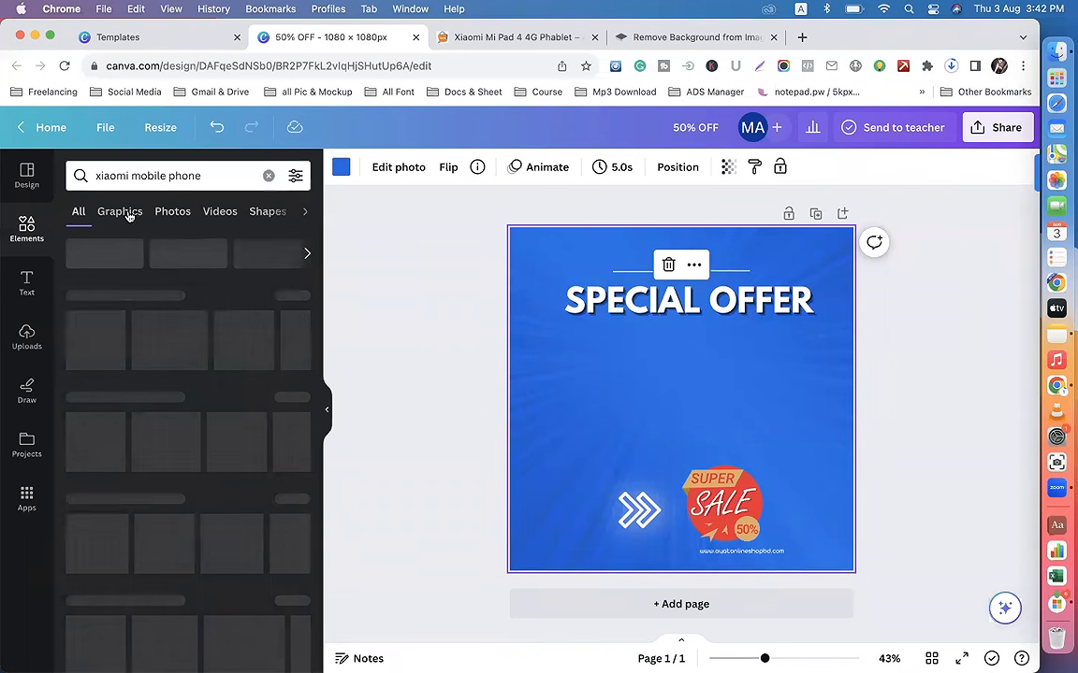
Step: Try to reload the 50% OFF design page and dismiss the error dialog
{"action": "left_click", "coordinate": [65, 65]}
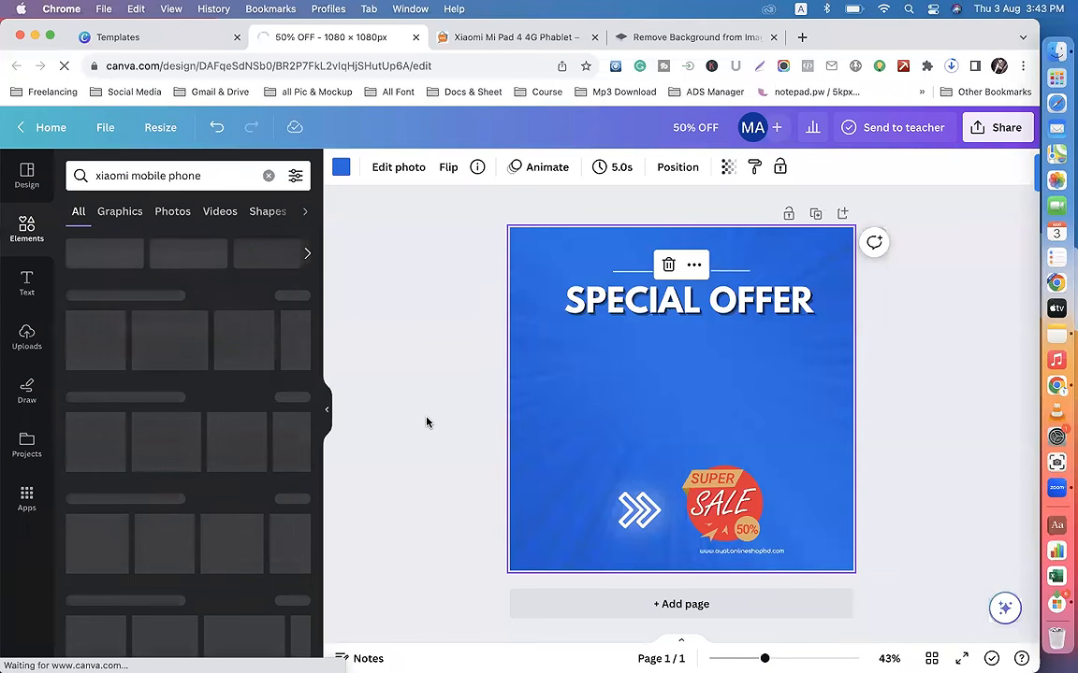
{"action": "left_click", "coordinate": [160, 38]}
{"action": "left_click", "coordinate": [319, 38]}
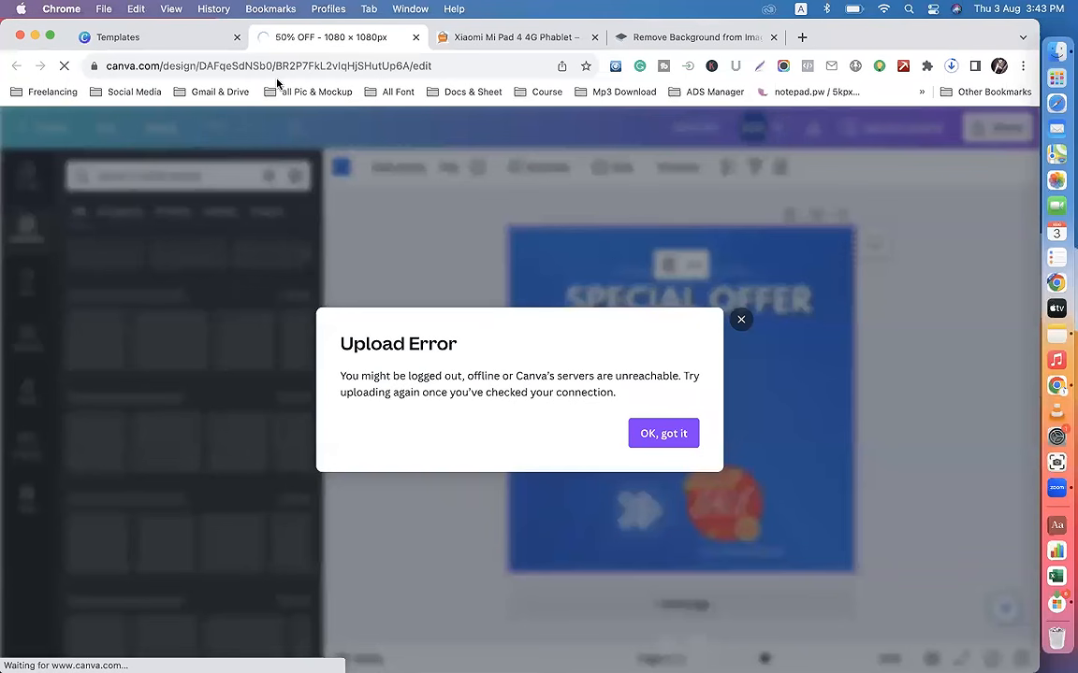
{"action": "left_click", "coordinate": [660, 436]}
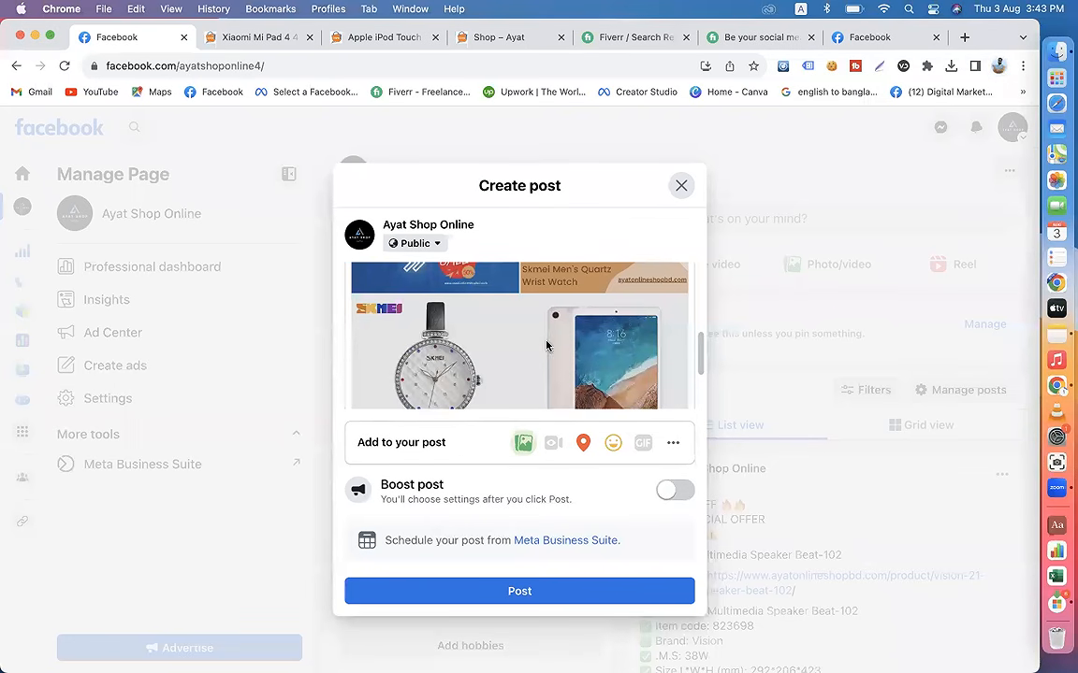
Step: In the Ayat Shop Online post draft on Facebook, remove the plain white watch photo and the tablet photo from the attached pictures
{"action": "scroll", "coordinate": [548, 346], "scroll_direction": "up", "scroll_amount": 3}
{"action": "scroll", "coordinate": [576, 318], "scroll_direction": "down", "scroll_amount": 4}
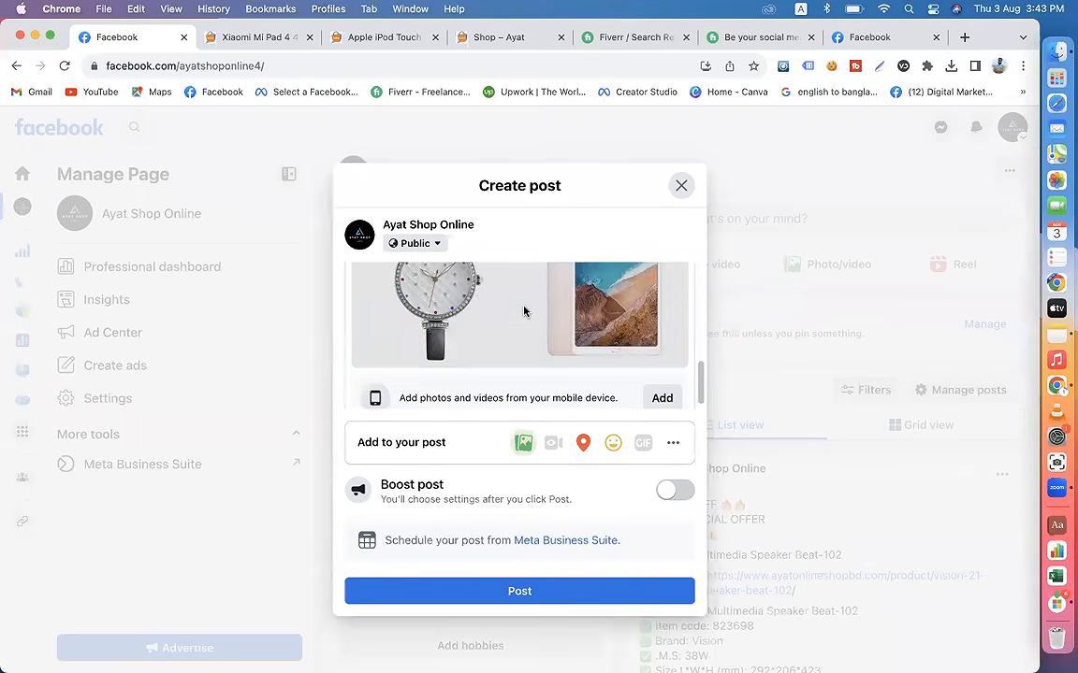
{"action": "scroll", "coordinate": [491, 332], "scroll_direction": "up", "scroll_amount": 5}
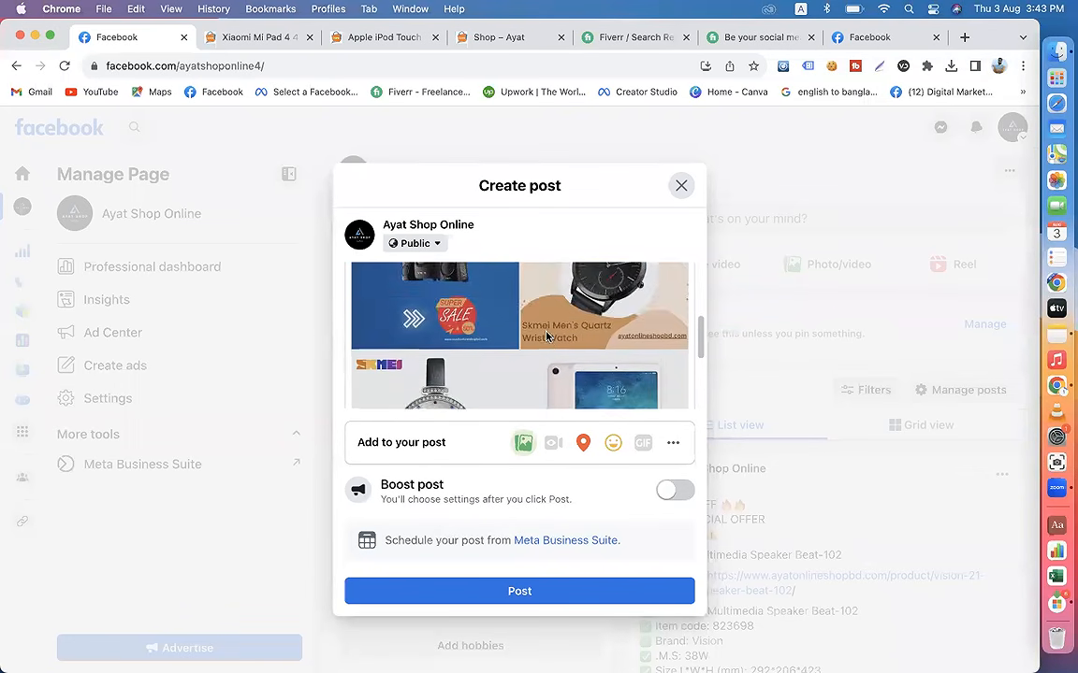
{"action": "scroll", "coordinate": [547, 337], "scroll_direction": "up", "scroll_amount": 1}
{"action": "left_click", "coordinate": [401, 384]}
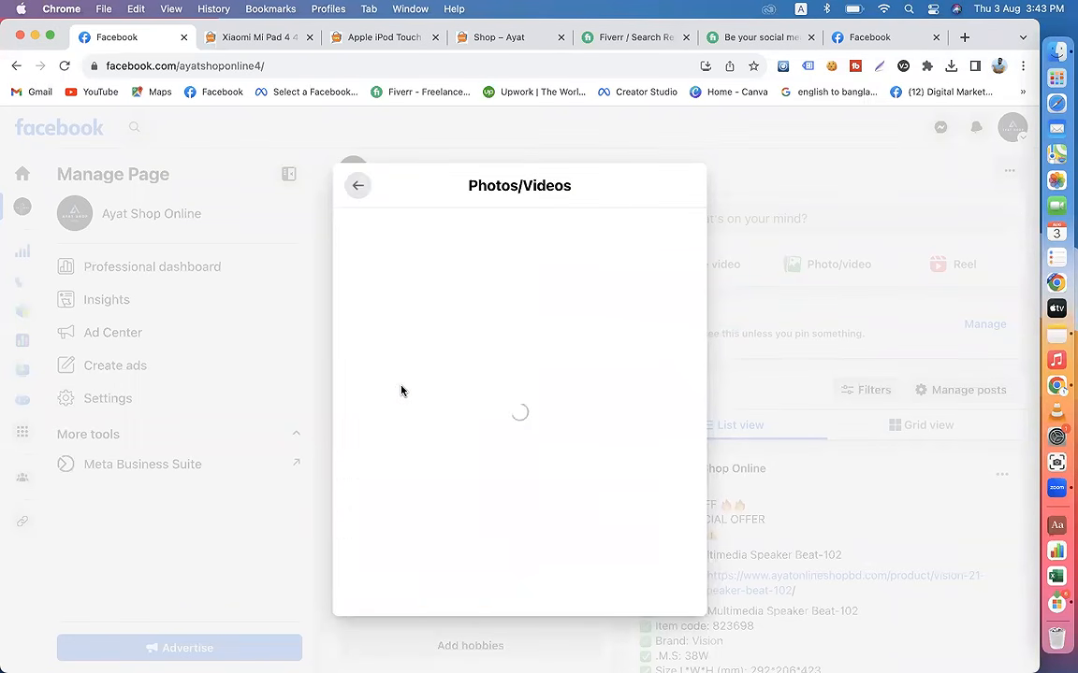
{"action": "scroll", "coordinate": [584, 311], "scroll_direction": "down", "scroll_amount": 3}
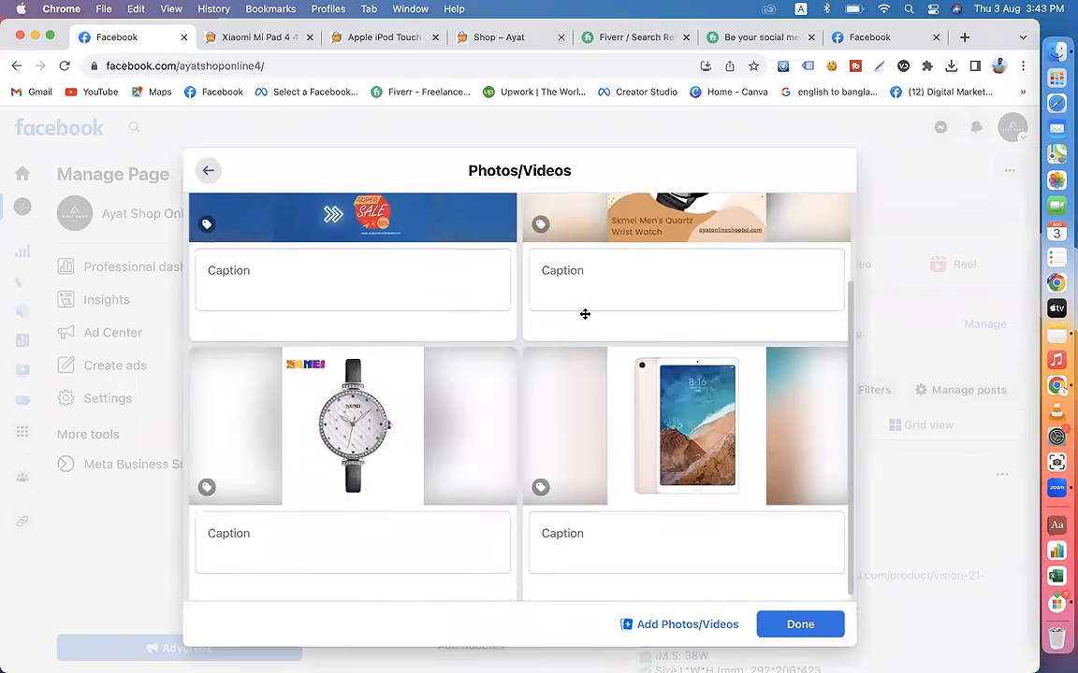
{"action": "left_click", "coordinate": [497, 368]}
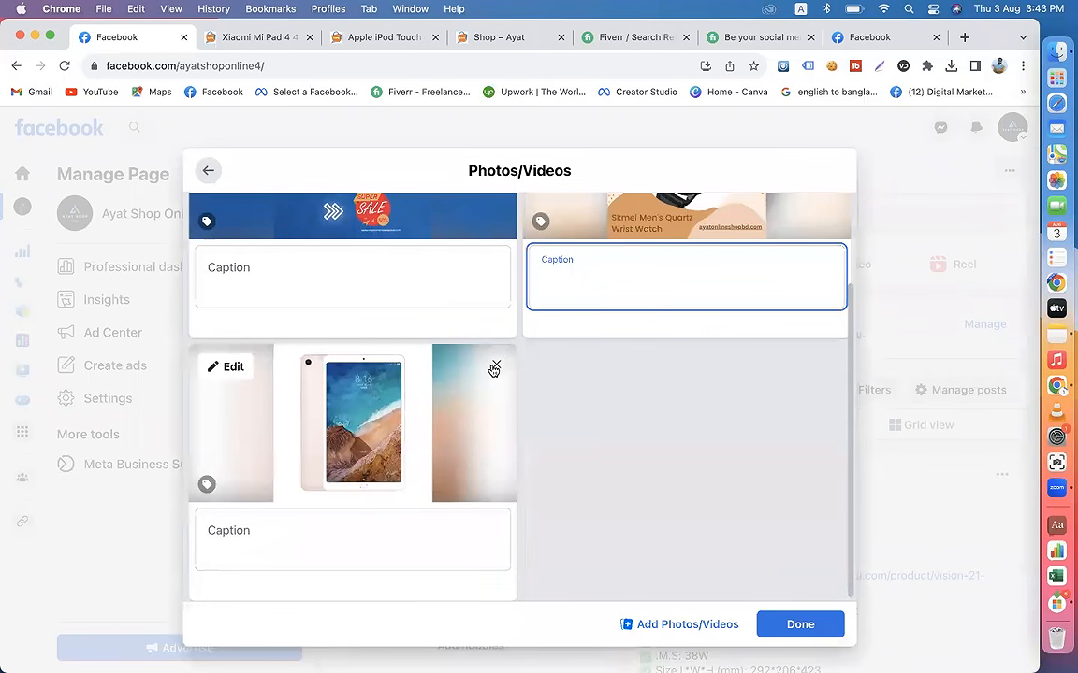
{"action": "left_click", "coordinate": [495, 366]}
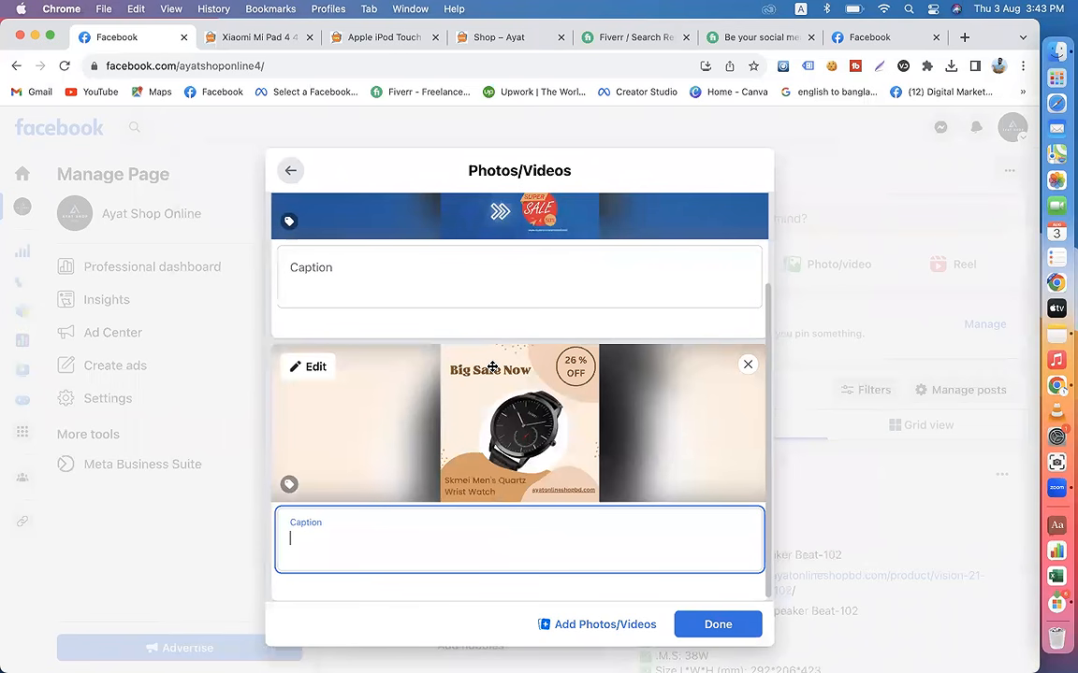
{"action": "left_click", "coordinate": [290, 171]}
{"action": "scroll", "coordinate": [479, 376], "scroll_direction": "down", "scroll_amount": 3}
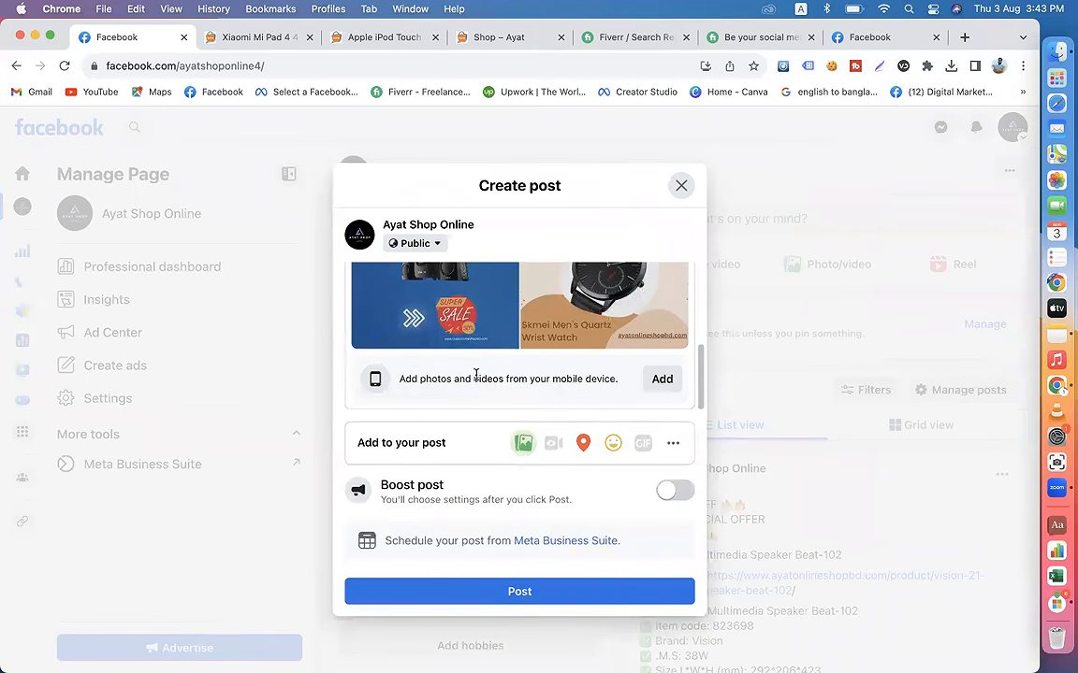
{"action": "scroll", "coordinate": [534, 351], "scroll_direction": "up", "scroll_amount": 1}
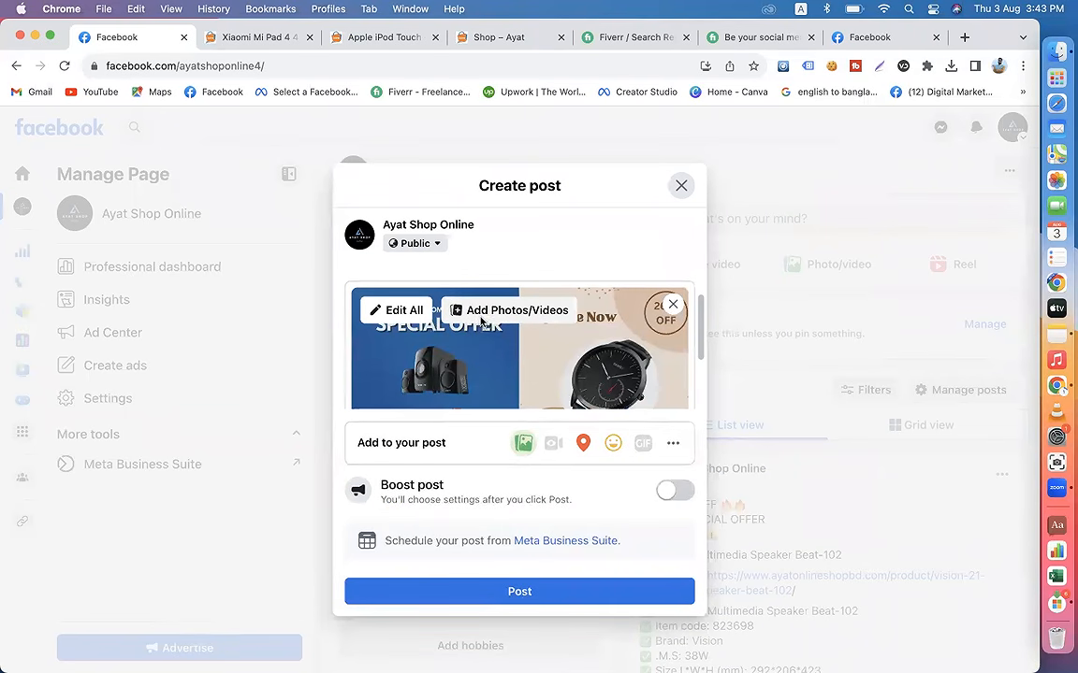
{"action": "left_click", "coordinate": [508, 296]}
{"action": "left_click", "coordinate": [213, 343]}
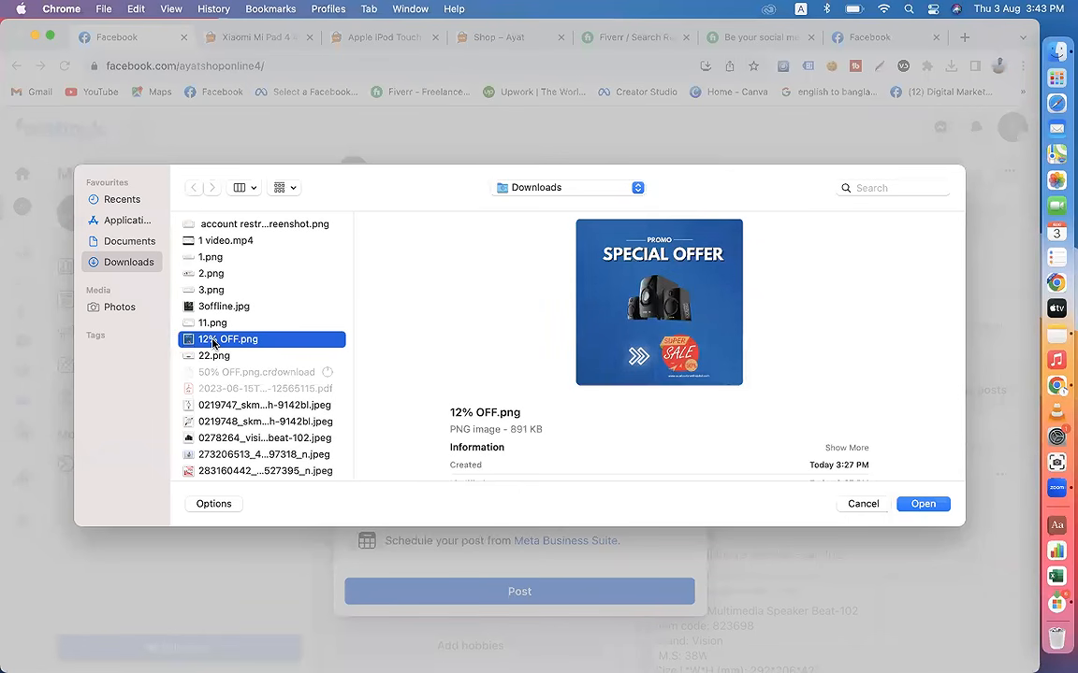
{"action": "key", "text": "a"}
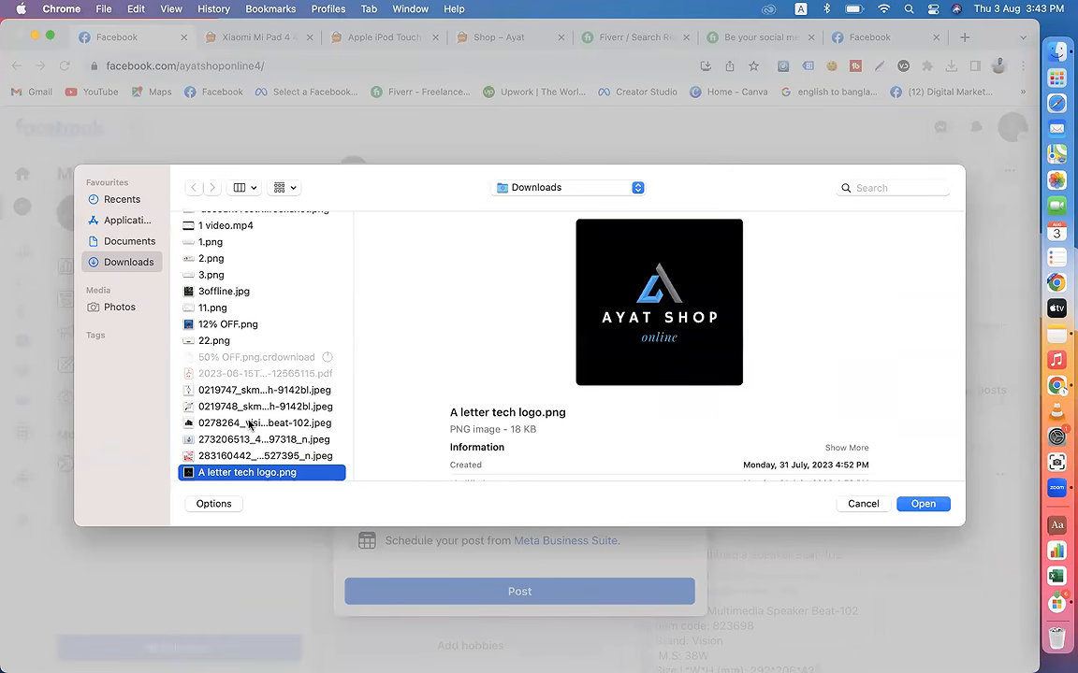
{"action": "scroll", "coordinate": [249, 423], "scroll_direction": "down", "scroll_amount": 3}
{"action": "scroll", "coordinate": [249, 424], "scroll_direction": "up", "scroll_amount": 4}
{"action": "scroll", "coordinate": [250, 424], "scroll_direction": "down", "scroll_amount": 5}
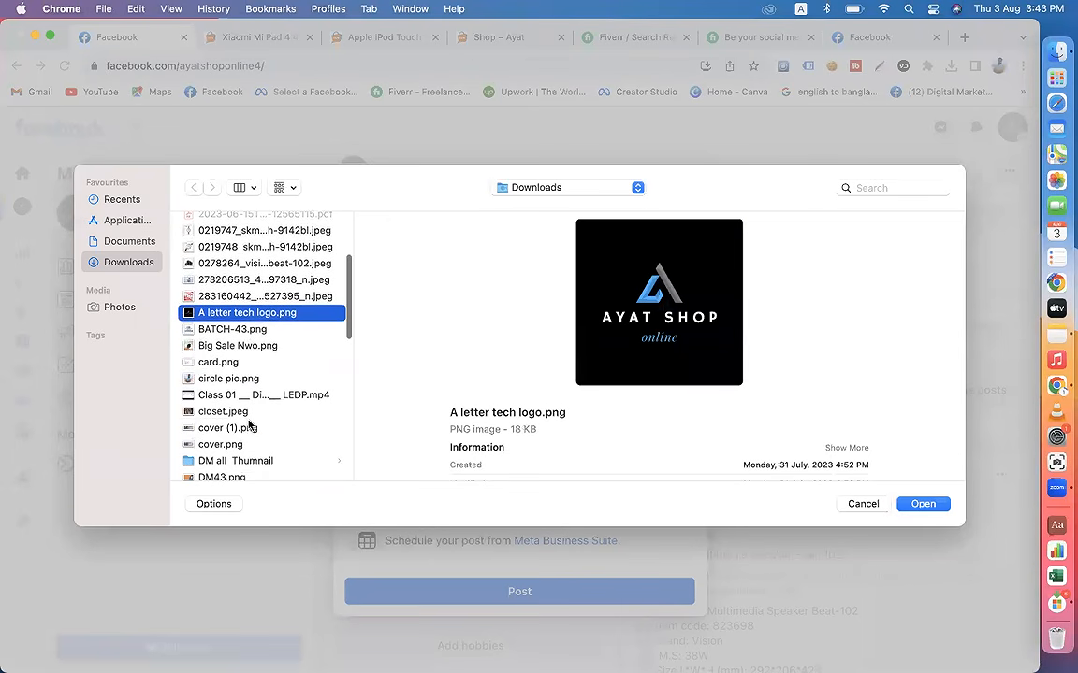
{"action": "scroll", "coordinate": [250, 425], "scroll_direction": "down", "scroll_amount": 10}
{"action": "scroll", "coordinate": [249, 424], "scroll_direction": "down", "scroll_amount": 7}
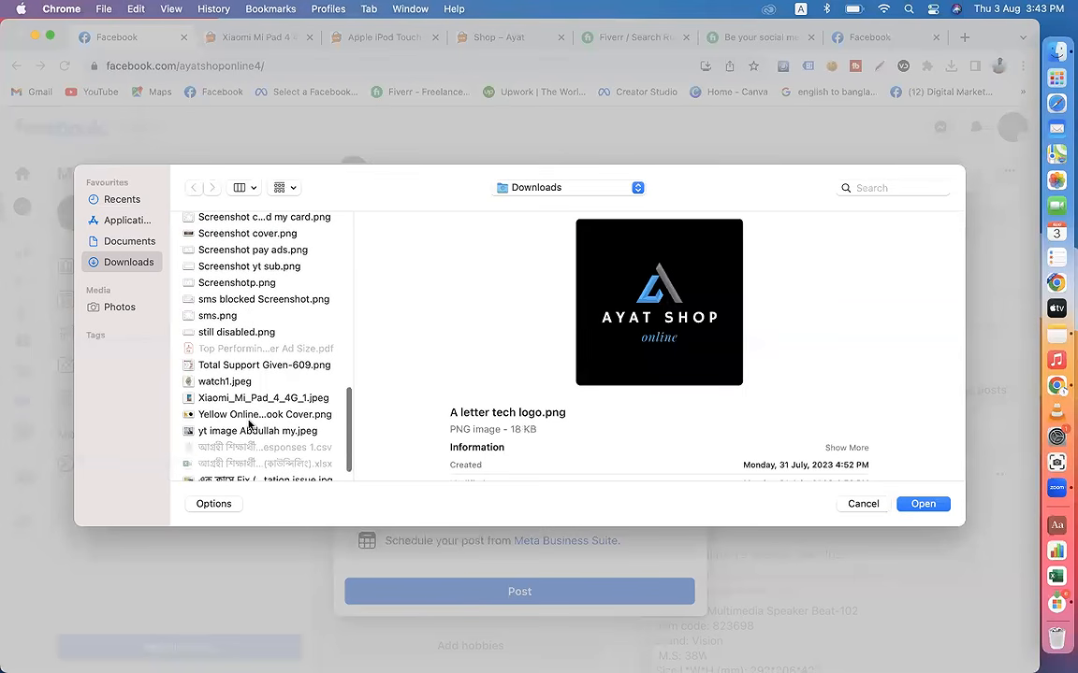
{"action": "scroll", "coordinate": [250, 423], "scroll_direction": "up", "scroll_amount": 18}
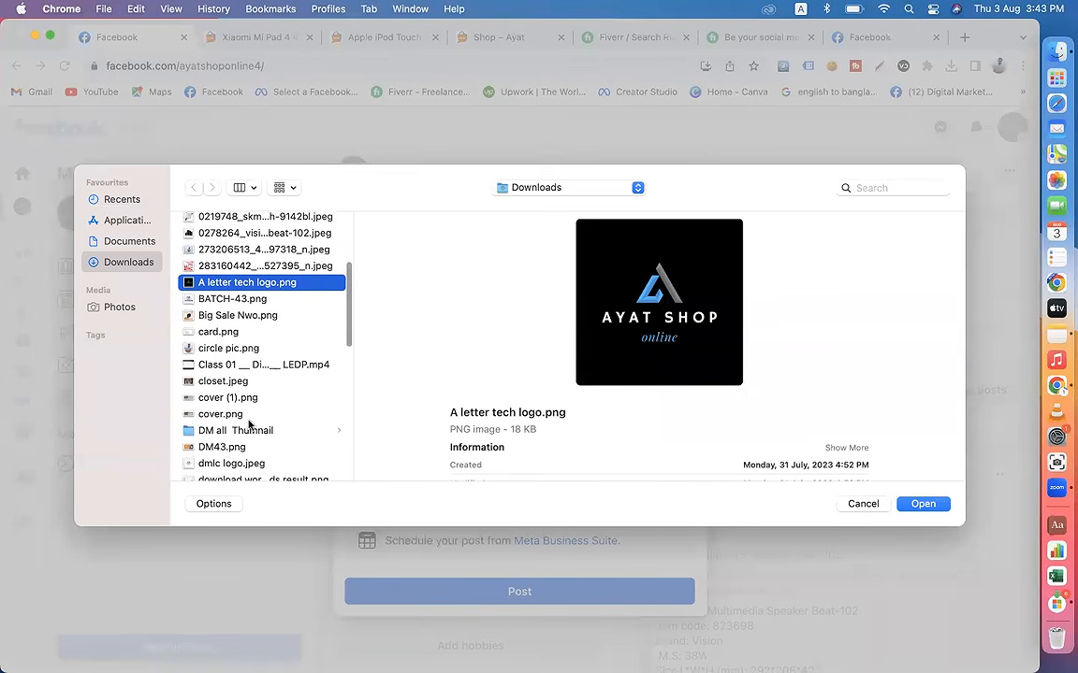
{"action": "scroll", "coordinate": [250, 423], "scroll_direction": "up", "scroll_amount": 4}
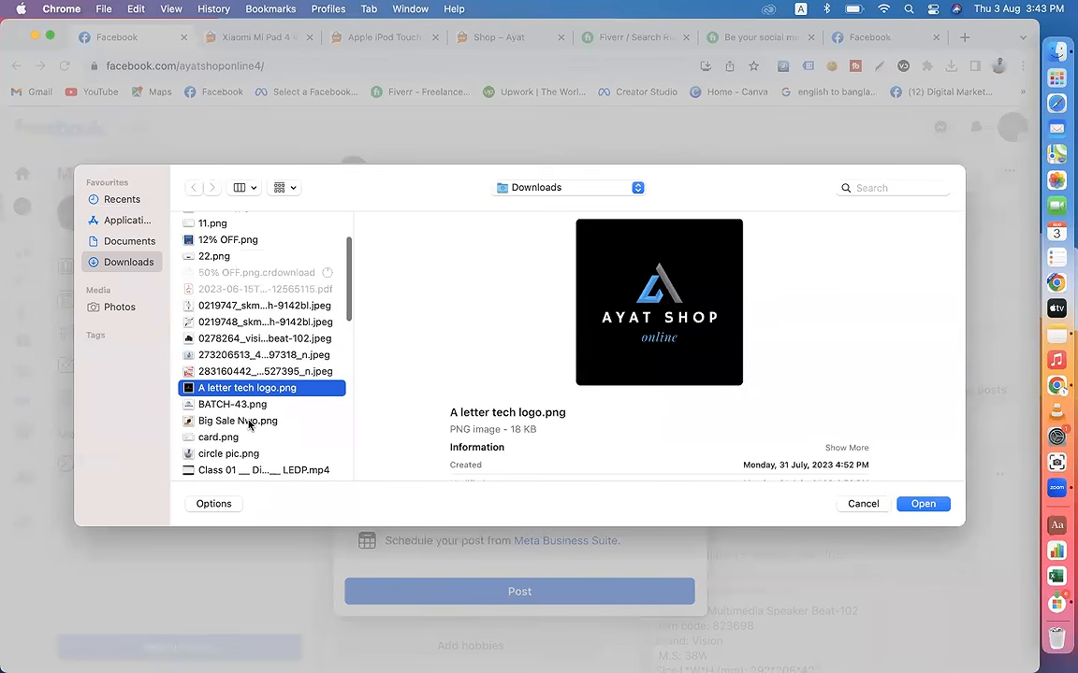
{"action": "scroll", "coordinate": [250, 424], "scroll_direction": "up", "scroll_amount": 1}
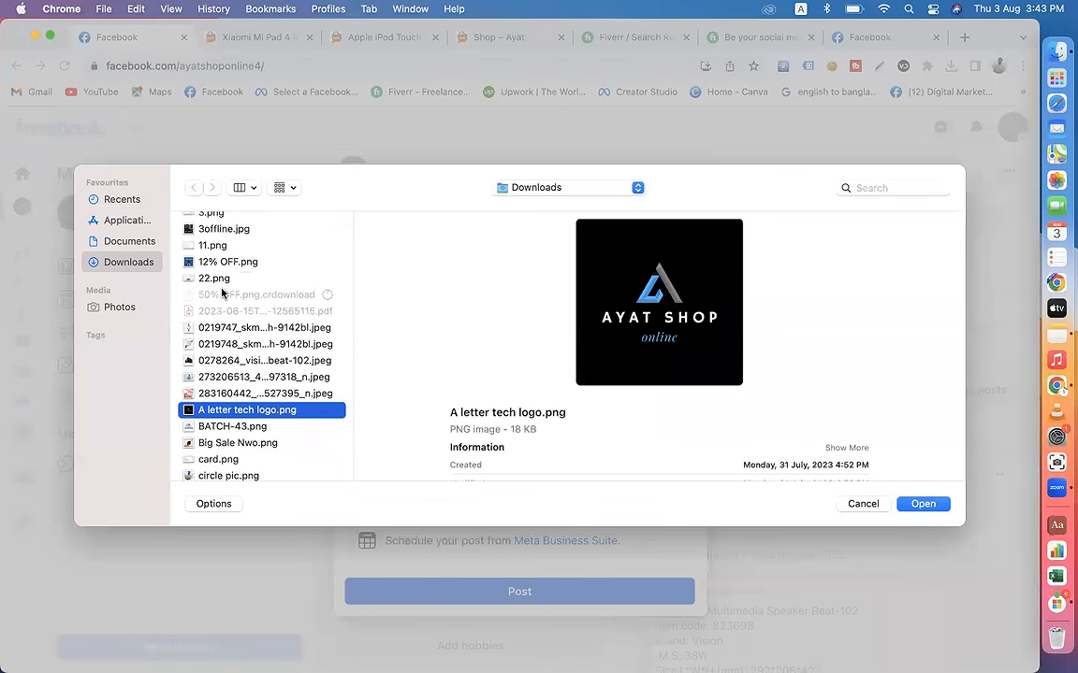
{"action": "left_click", "coordinate": [861, 504]}
Step: Switch to the other Chrome profile that holds the Canva account and open the bookmarked Canva site in its new window
{"action": "left_click", "coordinate": [998, 66]}
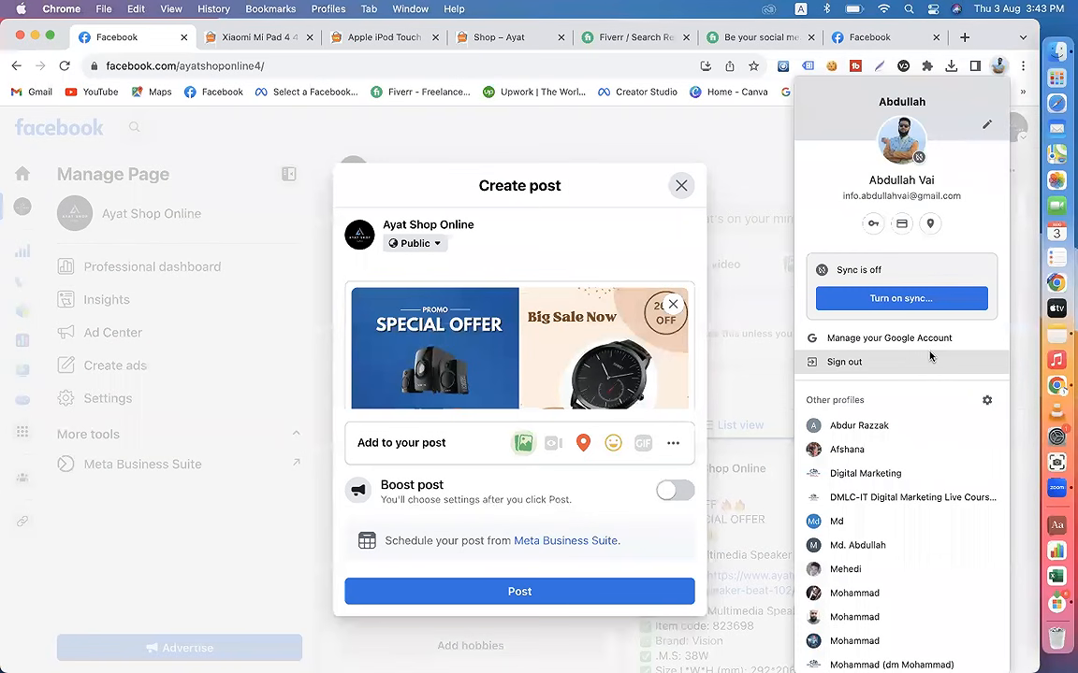
{"action": "left_click", "coordinate": [854, 593]}
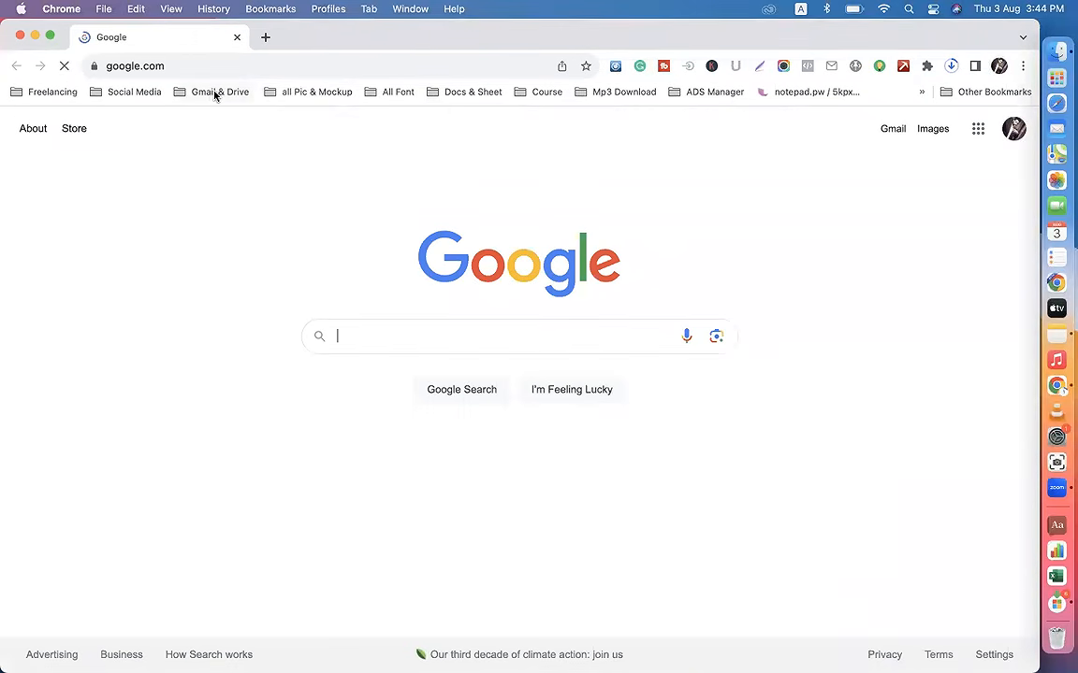
{"action": "left_click", "coordinate": [309, 92]}
{"action": "left_click", "coordinate": [324, 204]}
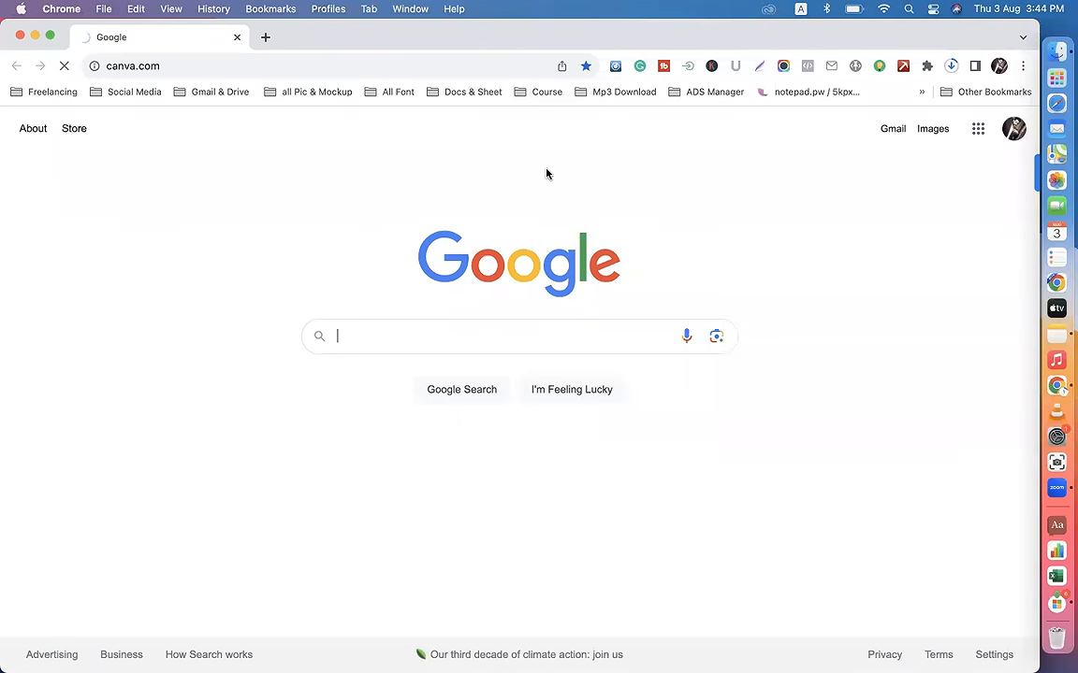
Step: Check the recent downloads and resume the paused 50% OFF.png download
{"action": "left_click", "coordinate": [951, 67]}
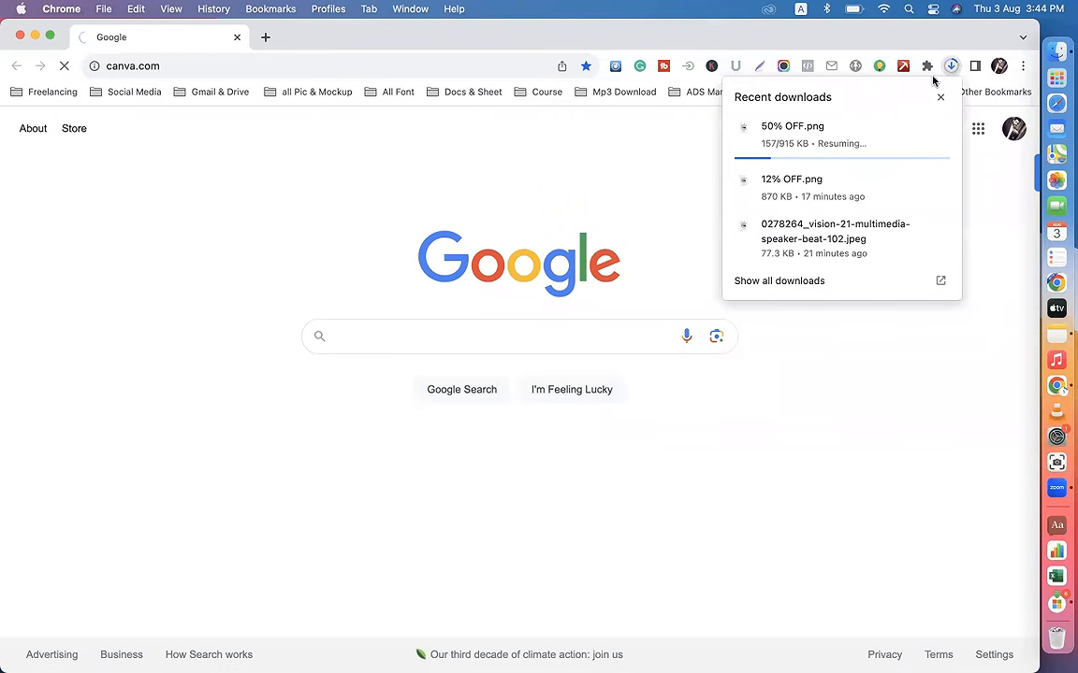
{"action": "mouse_move", "coordinate": [836, 146]}
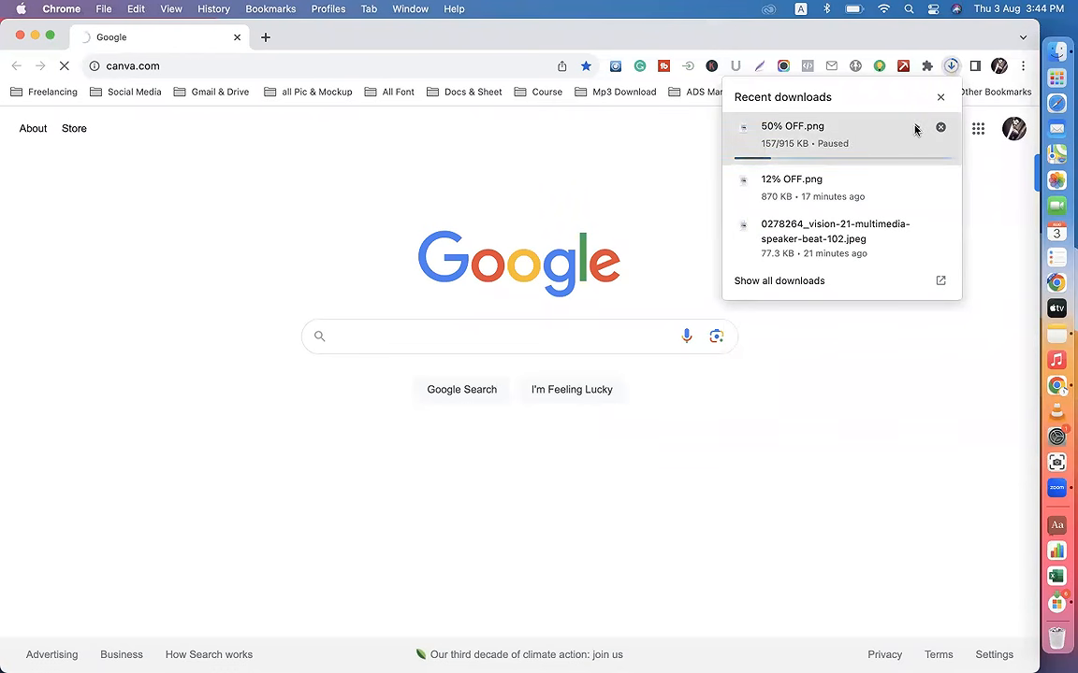
{"action": "left_click", "coordinate": [917, 128]}
Step: Test the connection by loading the Google Ads site in a new tab, close that site and return to the Canva tab
{"action": "left_click", "coordinate": [266, 38]}
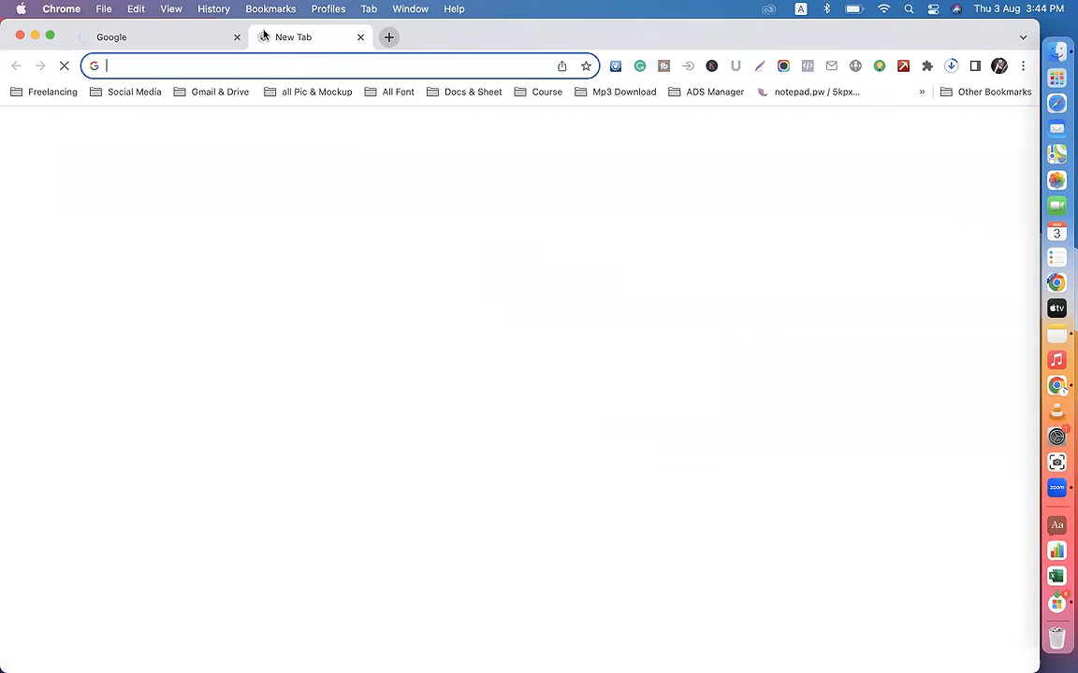
{"action": "type", "text": "a"}
{"action": "key", "text": "Return"}
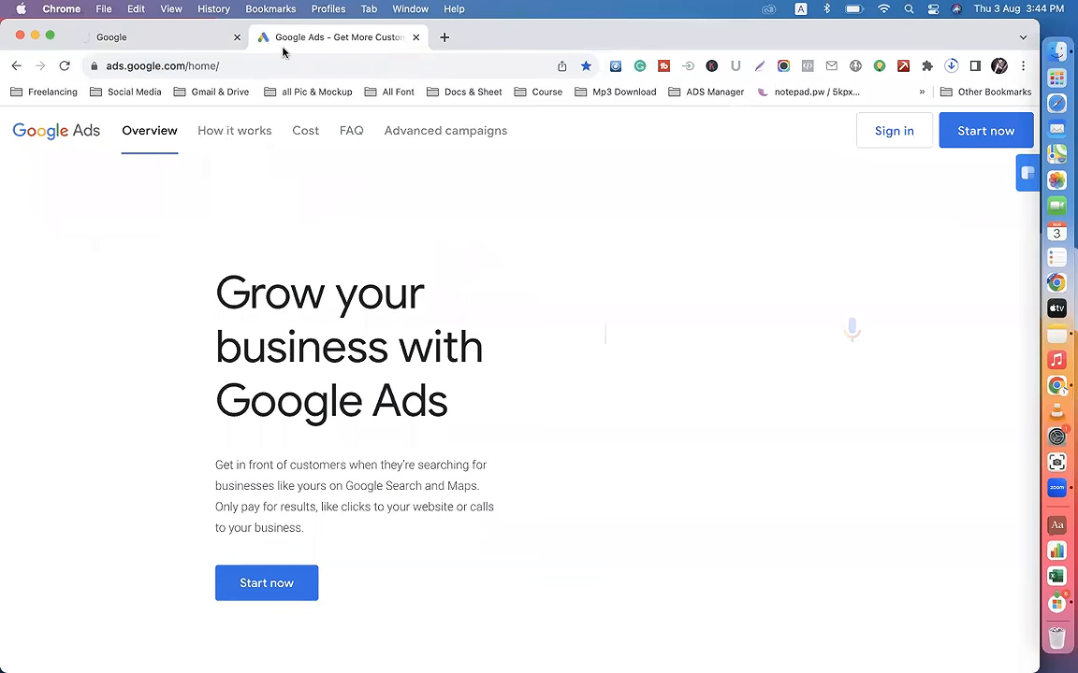
{"action": "left_click", "coordinate": [442, 38]}
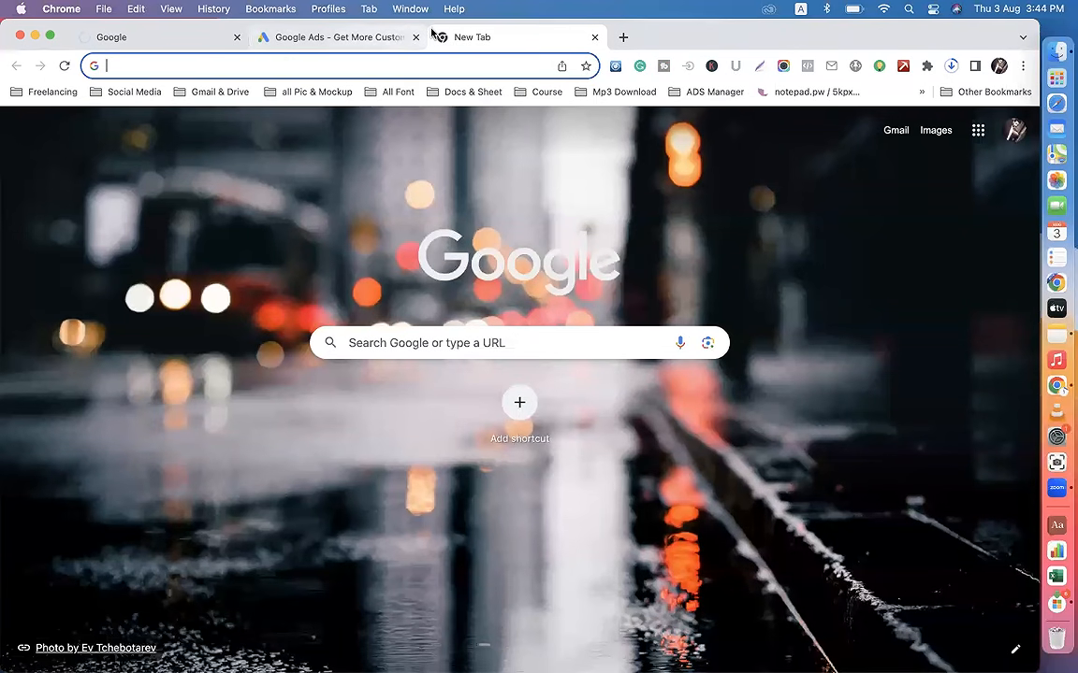
{"action": "left_click", "coordinate": [418, 38]}
{"action": "left_click", "coordinate": [150, 37]}
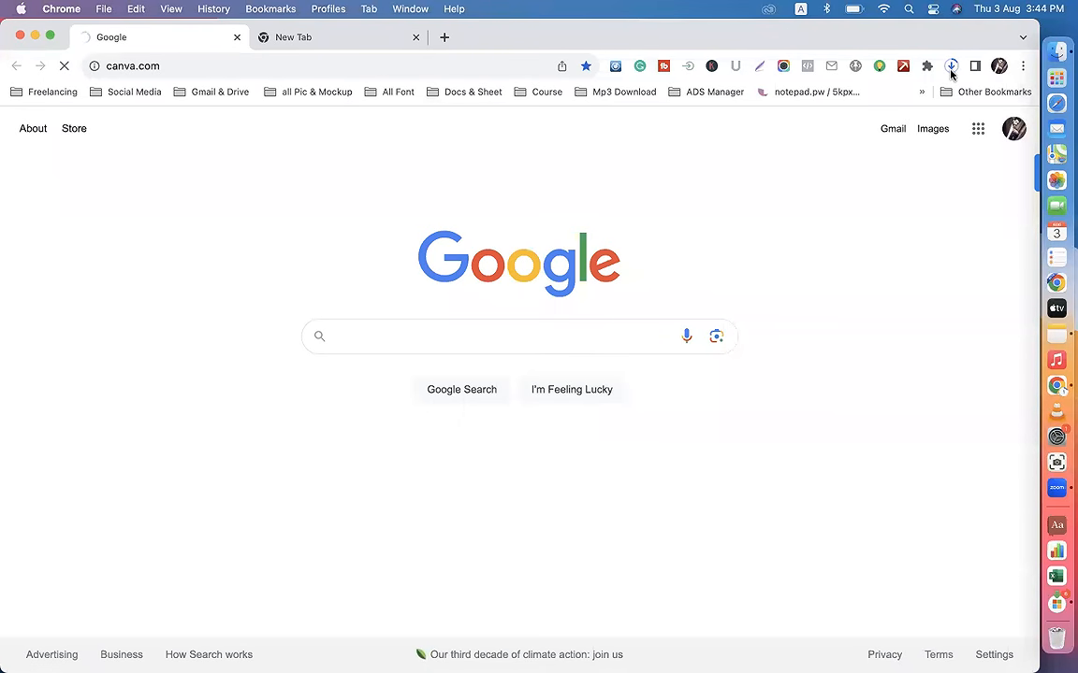
Step: Check the downloads again and try to load canva.com once more in the same tab
{"action": "left_click", "coordinate": [951, 67]}
{"action": "left_click", "coordinate": [305, 92]}
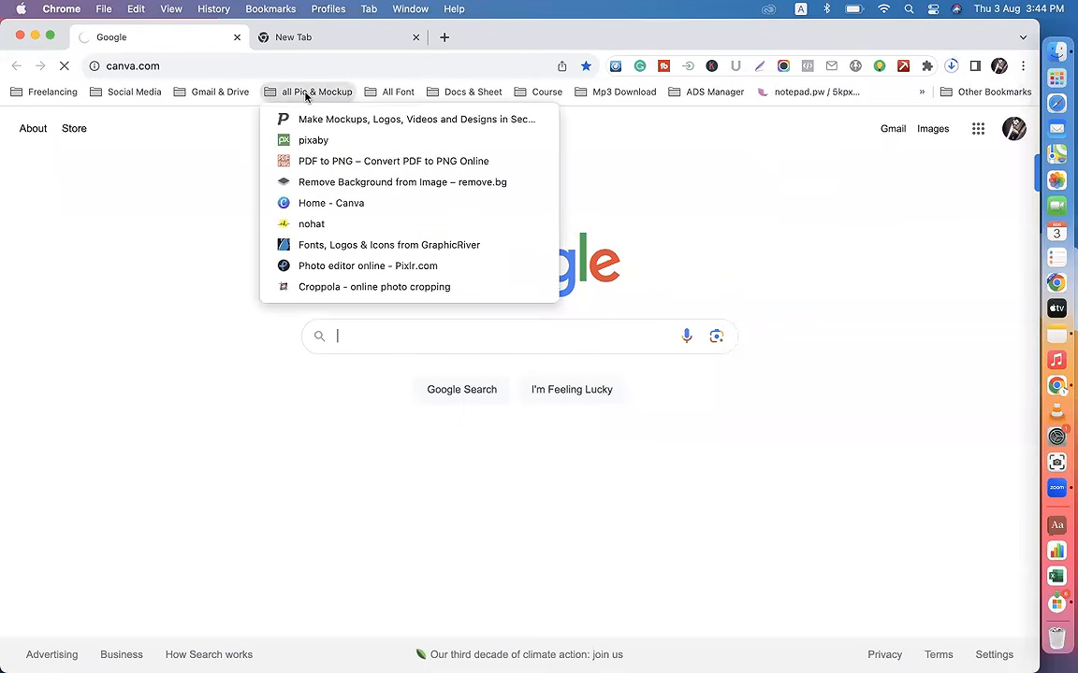
{"action": "left_click", "coordinate": [181, 60]}
{"action": "left_click", "coordinate": [176, 62]}
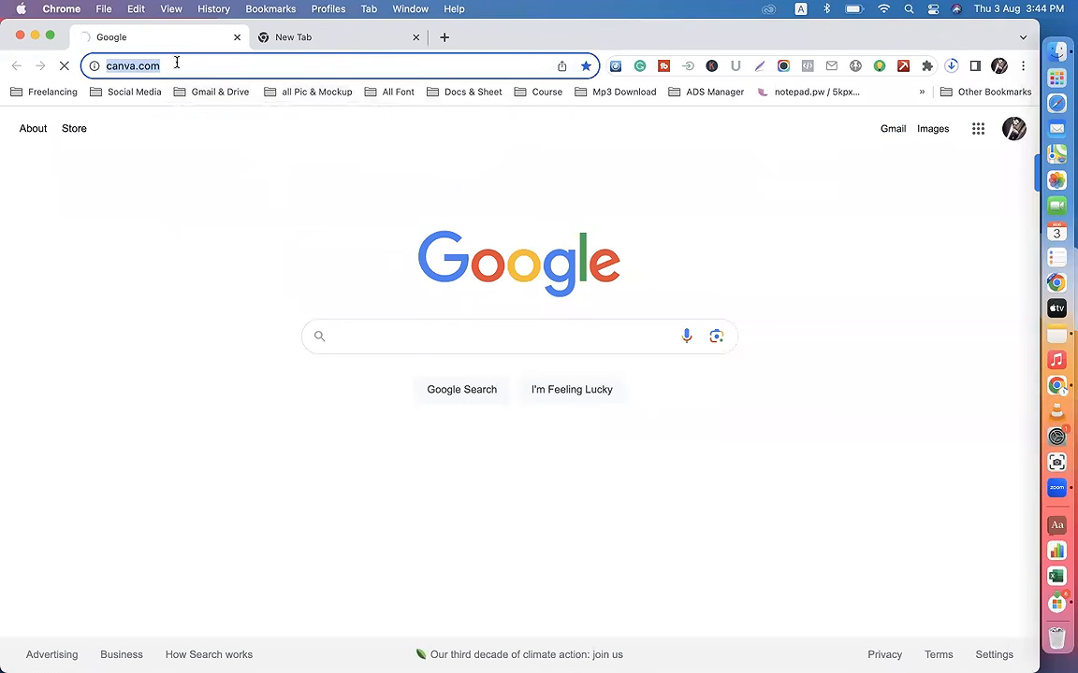
{"action": "type", "text": "canva"}
{"action": "key", "text": "Return"}
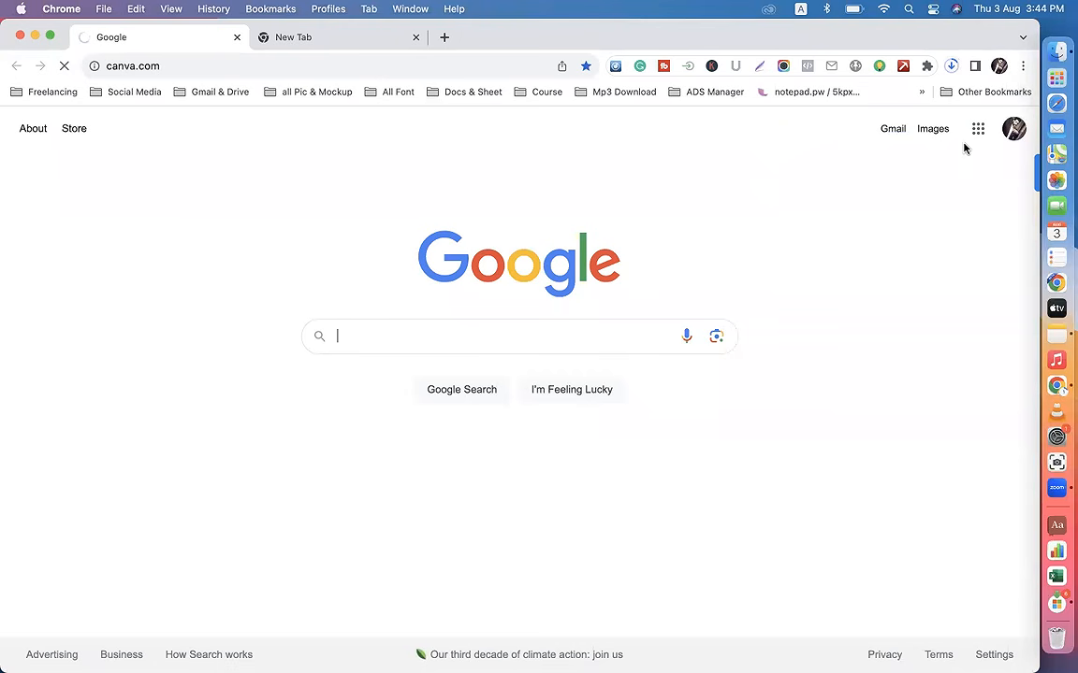
Step: Switch back to the Chrome profile holding the Ayat Shop Online post draft and start adding a photo to it
{"action": "left_click", "coordinate": [998, 66]}
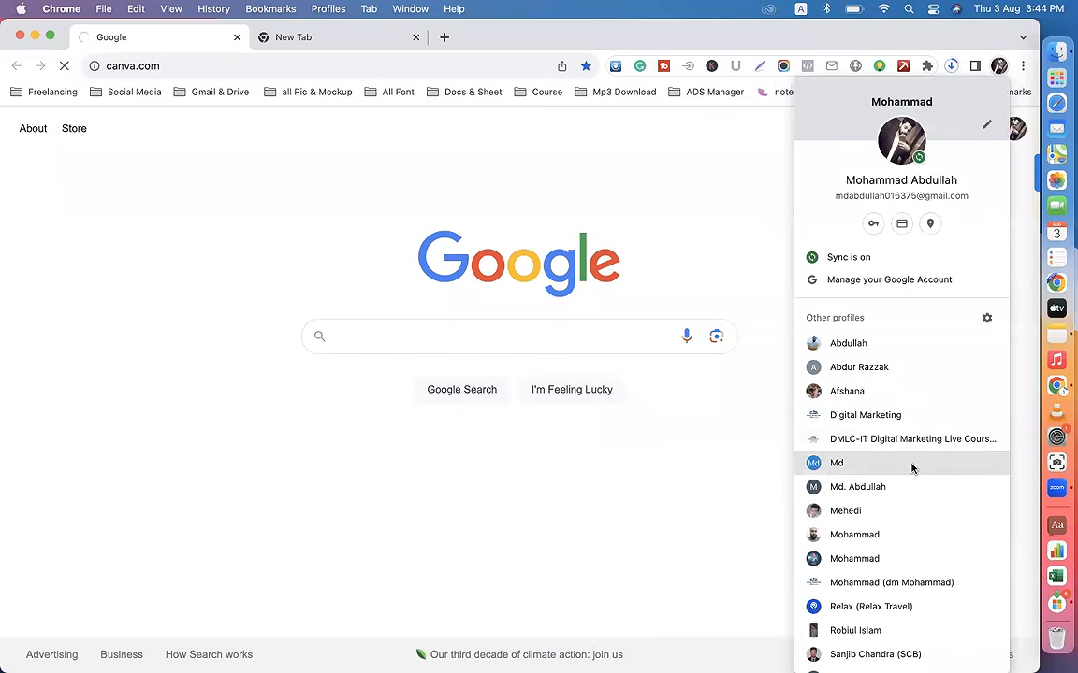
{"action": "left_click", "coordinate": [848, 348]}
{"action": "left_click", "coordinate": [486, 309]}
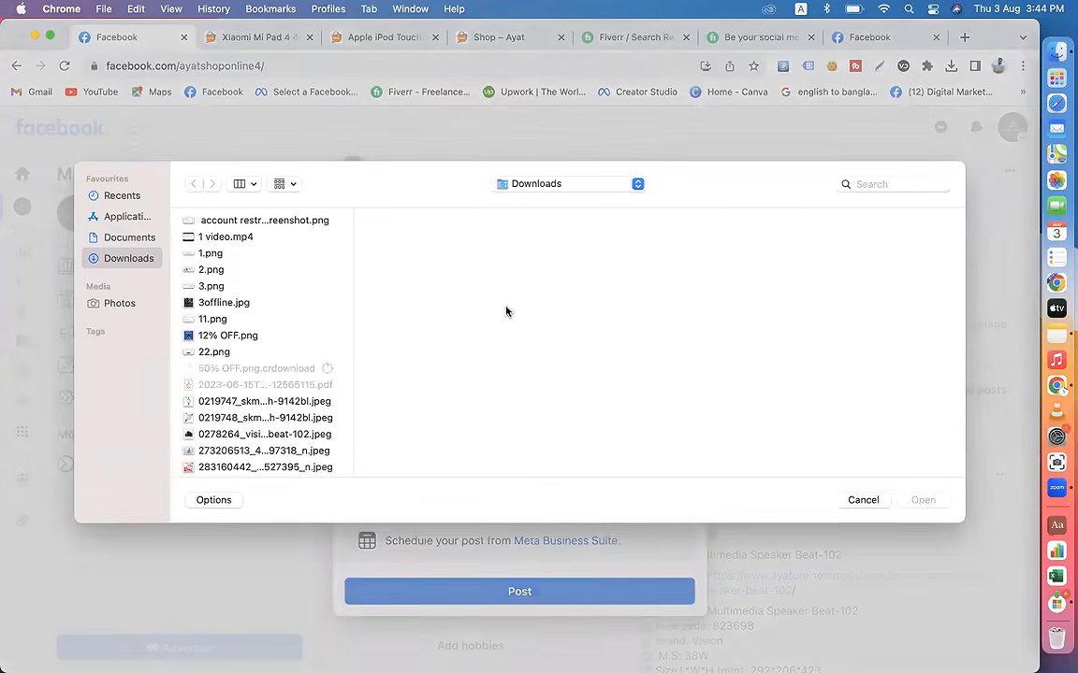
Step: Preview pictures in the Downloads folder, such as 12% OFF.png, cover.png and last post.jpeg, and dismiss the file chooser
{"action": "left_click", "coordinate": [225, 342]}
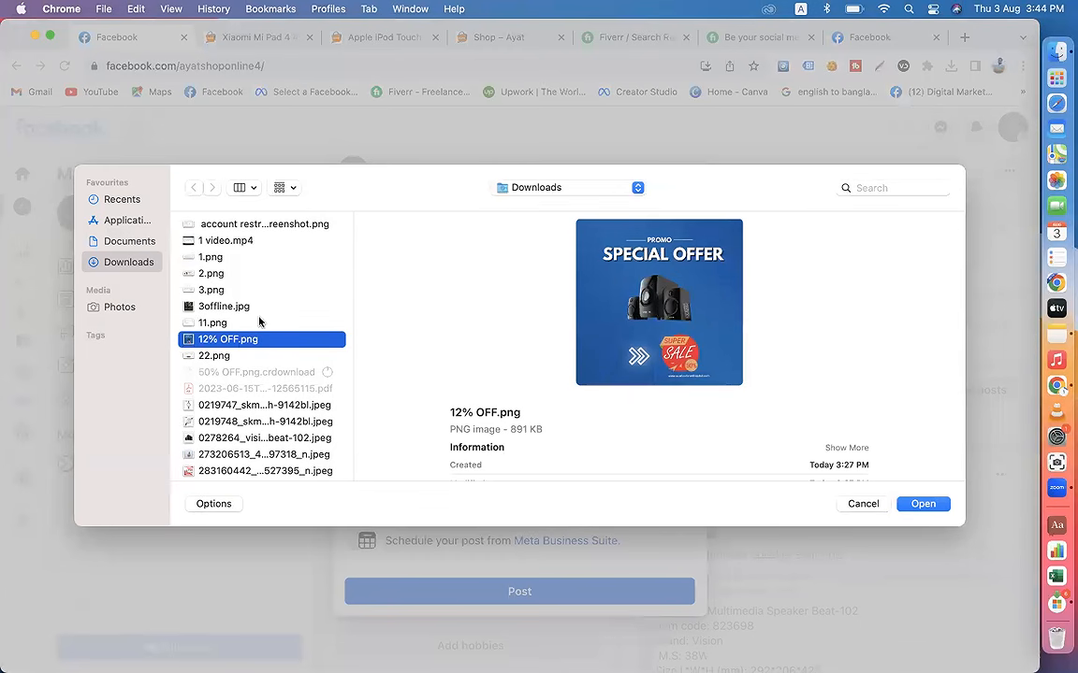
{"action": "scroll", "coordinate": [238, 391], "scroll_direction": "down", "scroll_amount": 5}
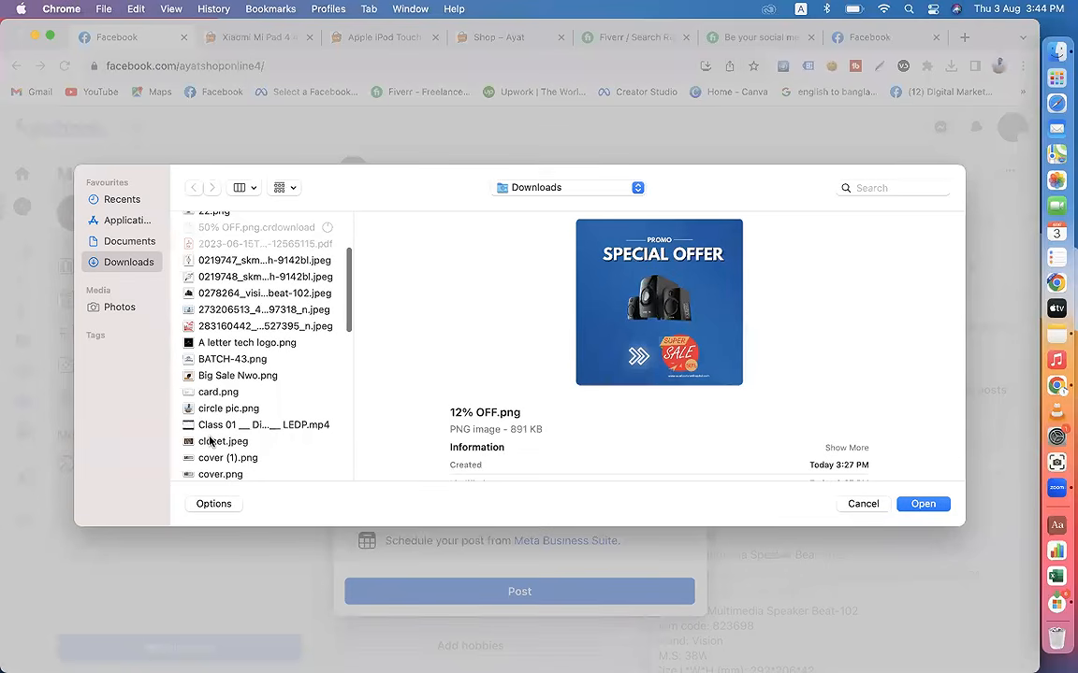
{"action": "left_click", "coordinate": [211, 440]}
{"action": "scroll", "coordinate": [210, 431], "scroll_direction": "down", "scroll_amount": 2}
{"action": "left_click", "coordinate": [217, 409]}
{"action": "scroll", "coordinate": [220, 409], "scroll_direction": "down", "scroll_amount": 3}
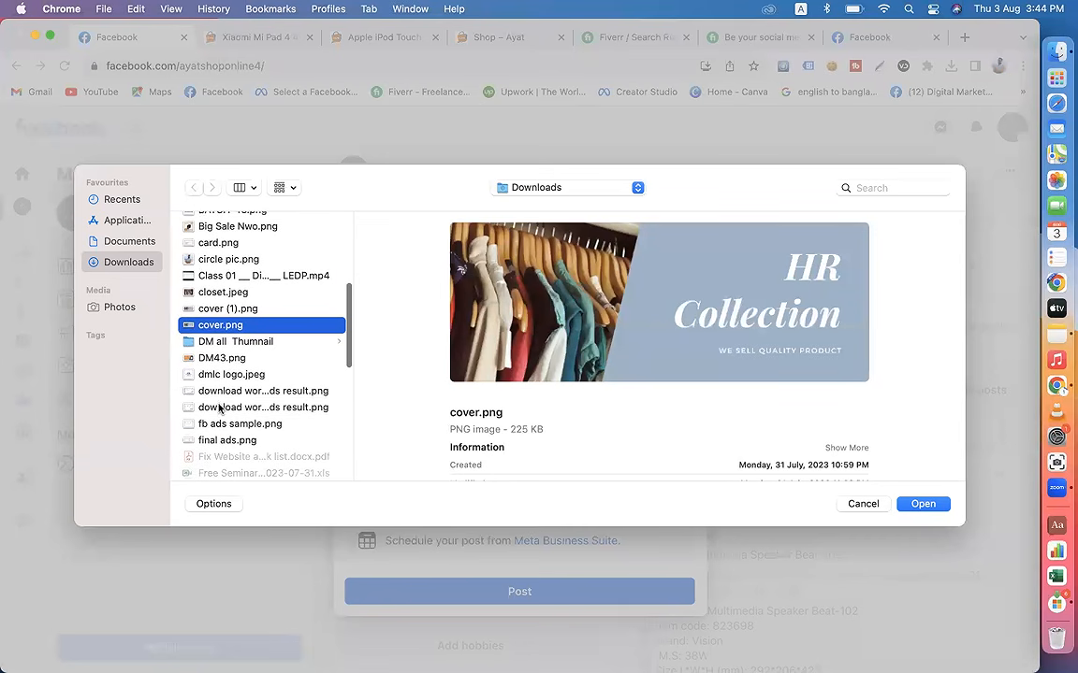
{"action": "scroll", "coordinate": [236, 416], "scroll_direction": "down", "scroll_amount": 5}
{"action": "left_click", "coordinate": [221, 382]}
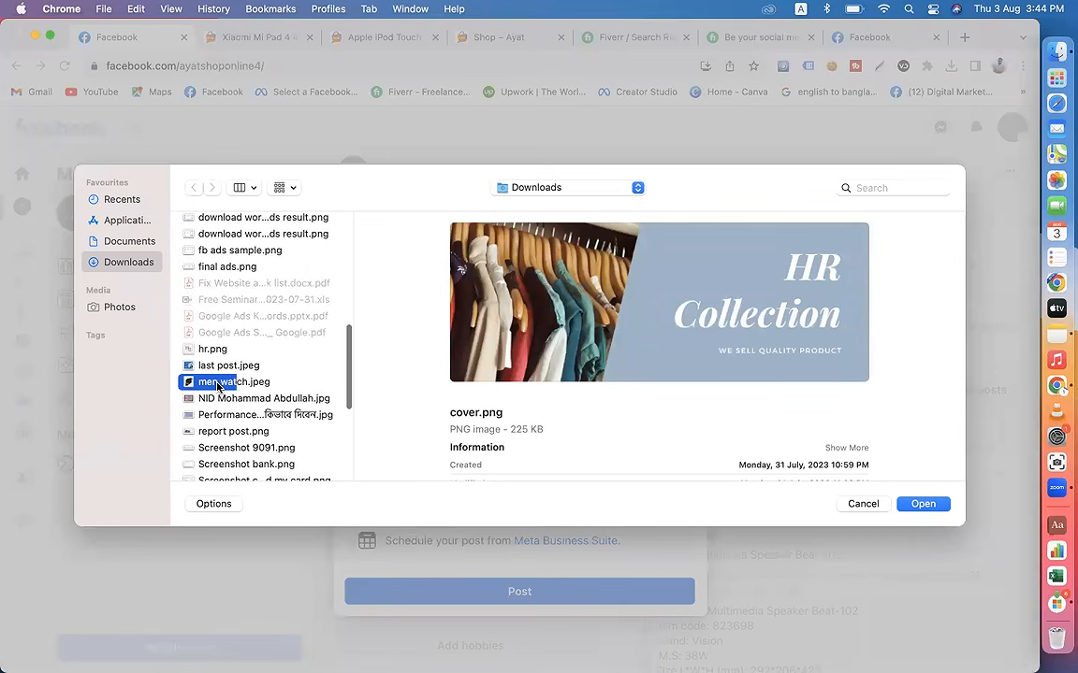
{"action": "left_click", "coordinate": [231, 366]}
{"action": "scroll", "coordinate": [266, 401], "scroll_direction": "down", "scroll_amount": 5}
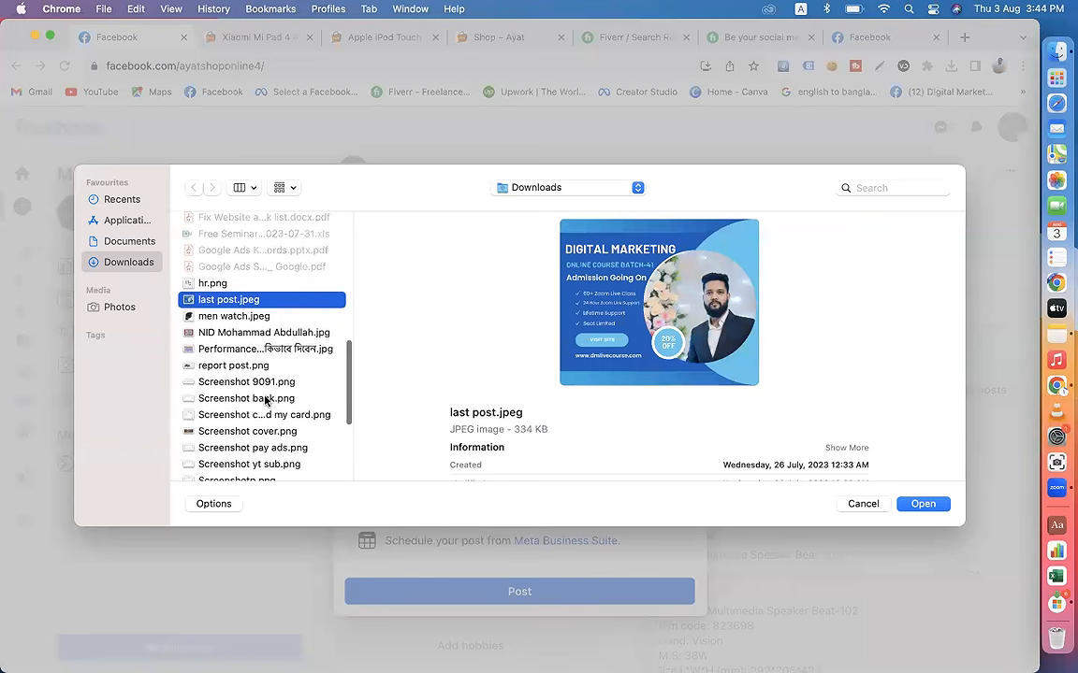
{"action": "scroll", "coordinate": [265, 398], "scroll_direction": "down", "scroll_amount": 4}
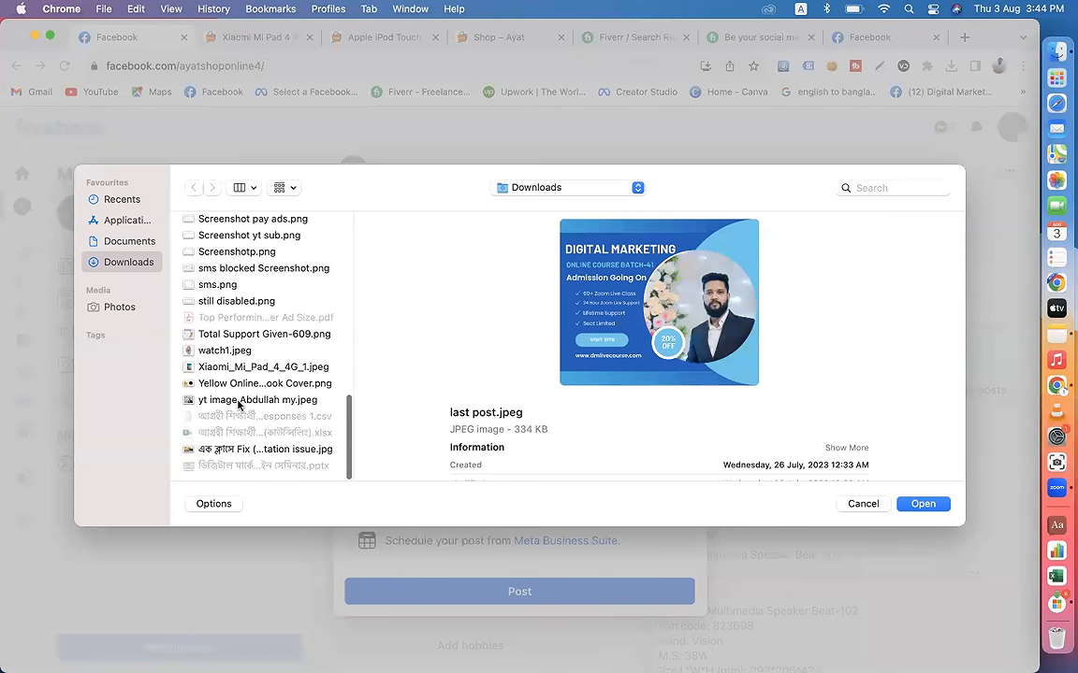
{"action": "left_click", "coordinate": [237, 403]}
{"action": "scroll", "coordinate": [238, 374], "scroll_direction": "up", "scroll_amount": 10}
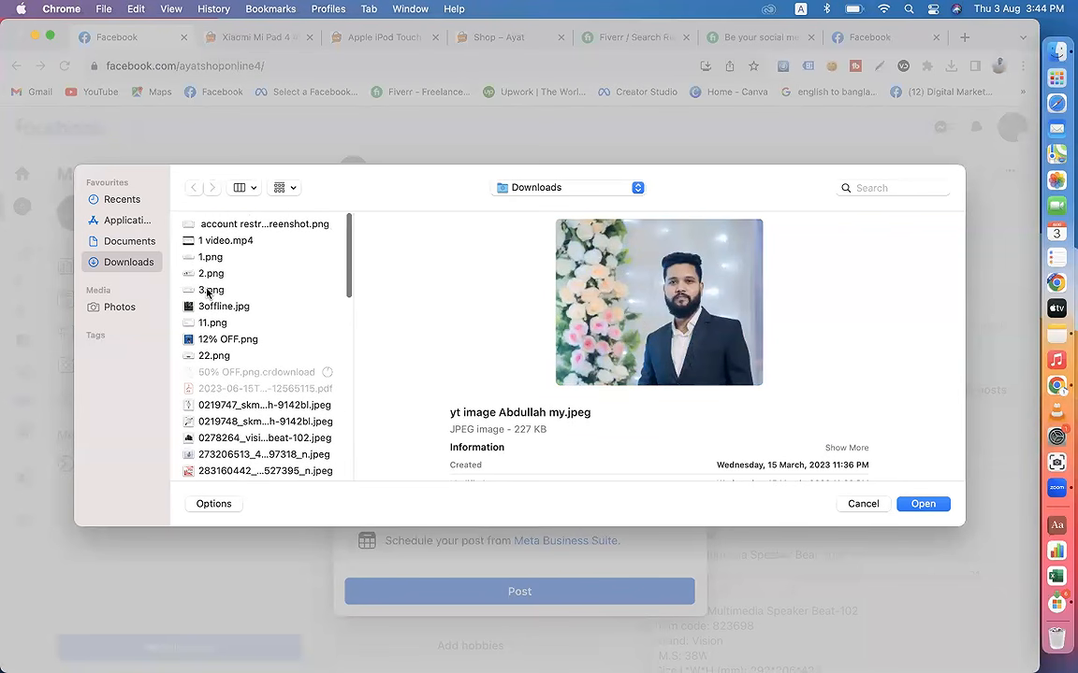
{"action": "left_click", "coordinate": [209, 291]}
{"action": "left_click", "coordinate": [213, 306]}
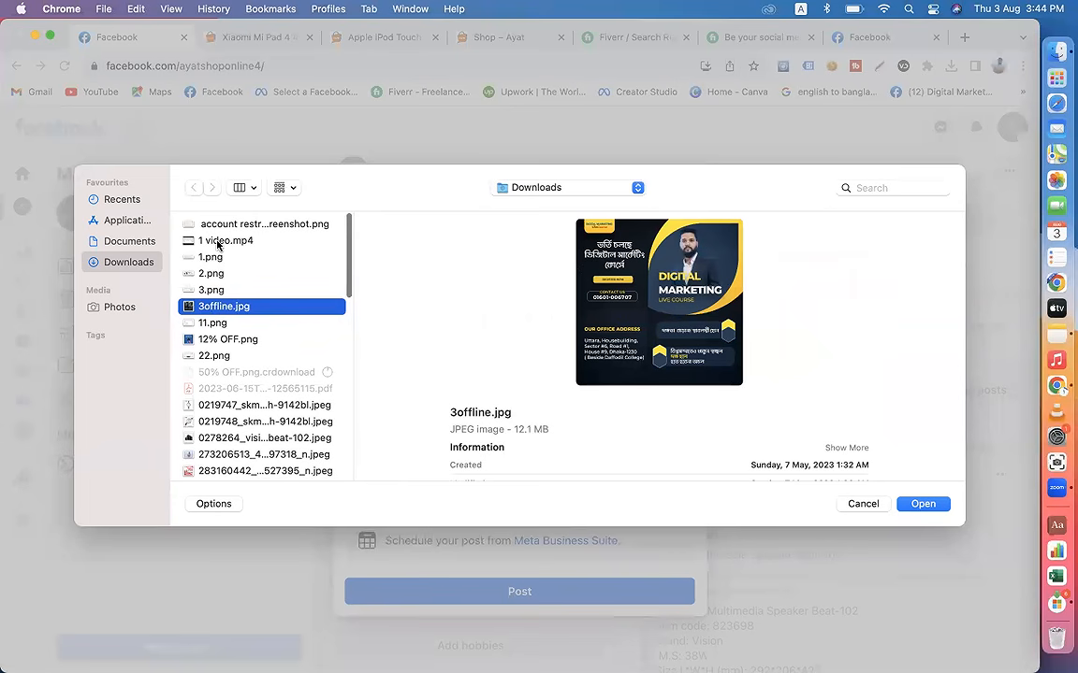
{"action": "left_click", "coordinate": [219, 241]}
{"action": "left_click", "coordinate": [221, 225]}
{"action": "left_click", "coordinate": [215, 338]}
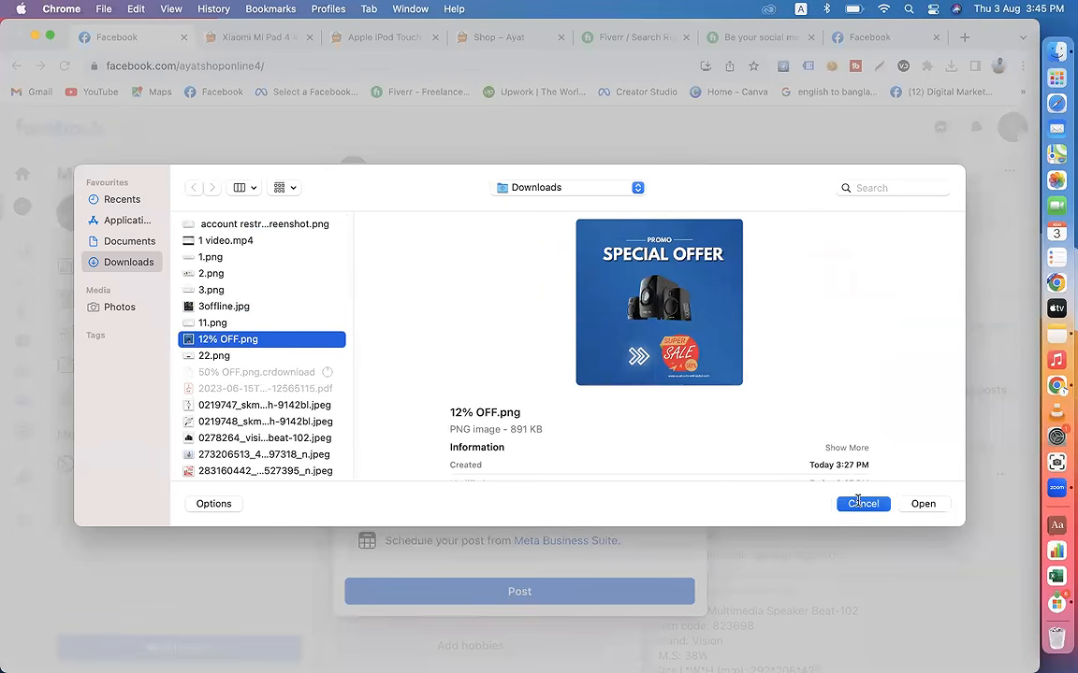
{"action": "left_click", "coordinate": [922, 503]}
Step: Load canva.com in a new tab and open the recent design Big Sale Nwo for editing
{"action": "left_click", "coordinate": [964, 38]}
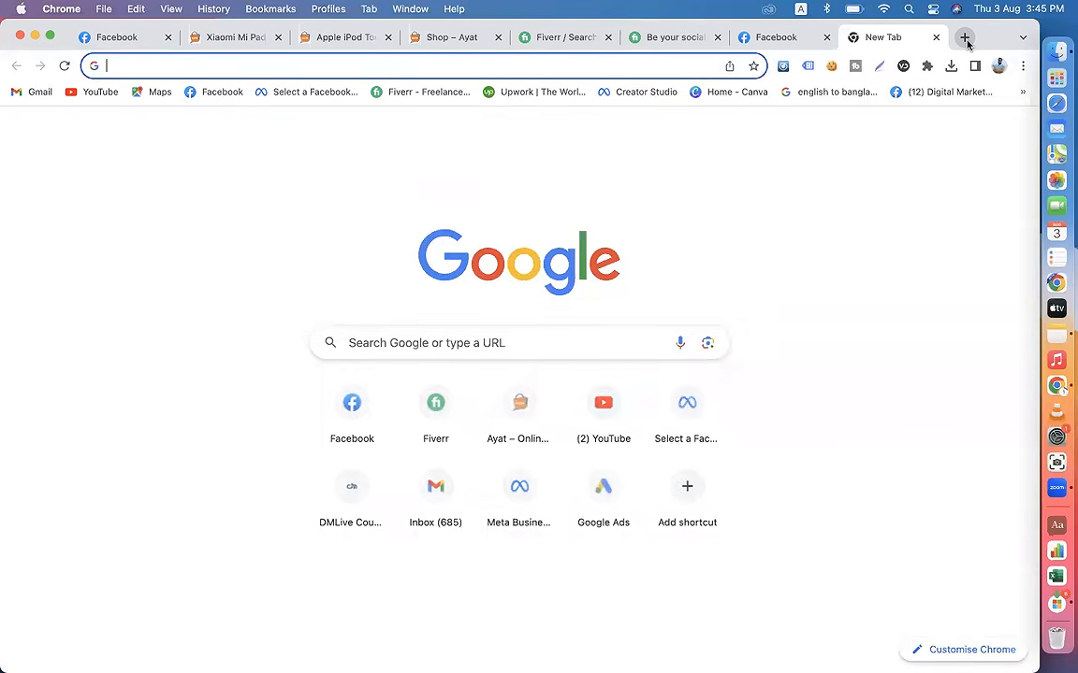
{"action": "type", "text": "ca"}
{"action": "key", "text": "Return"}
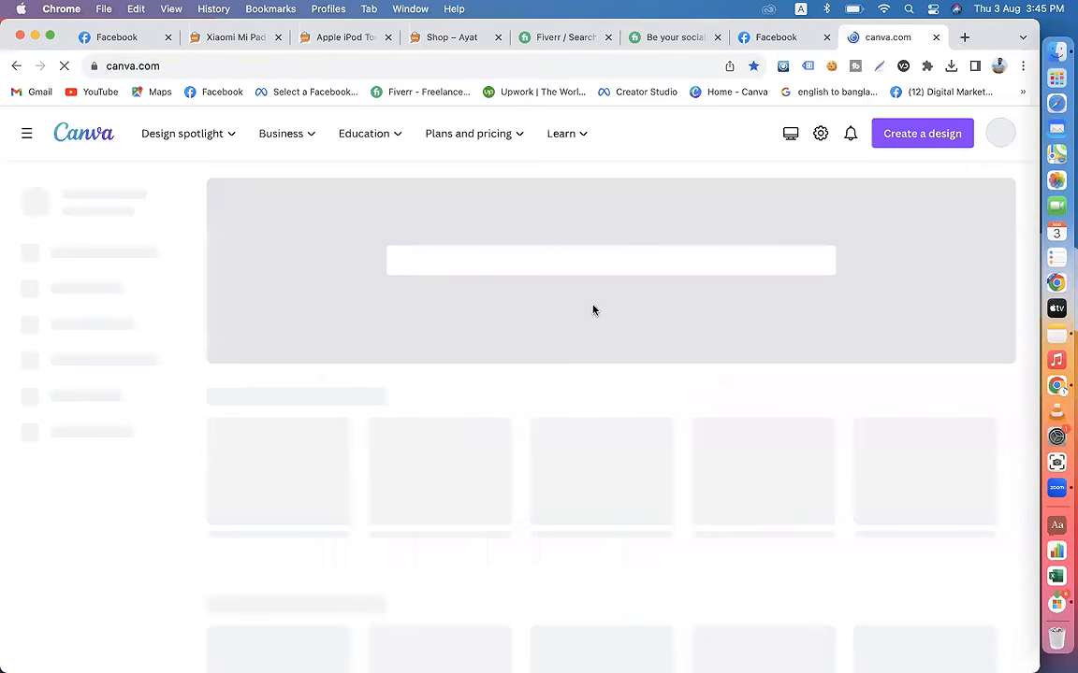
{"action": "scroll", "coordinate": [534, 328], "scroll_direction": "down", "scroll_amount": 5}
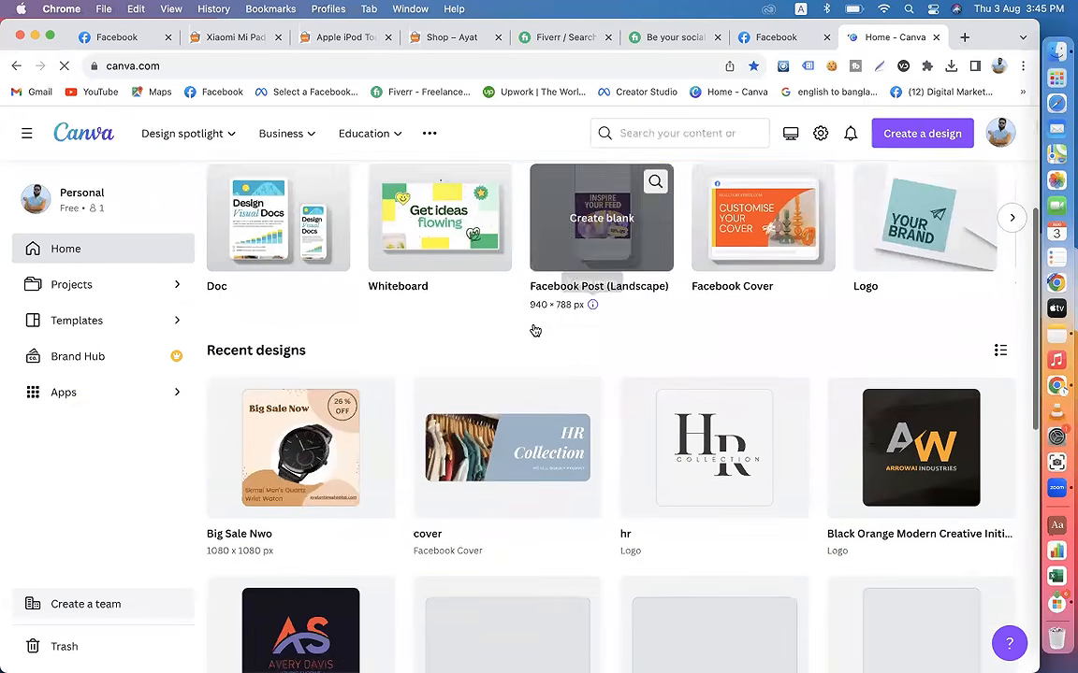
{"action": "left_click", "coordinate": [284, 437]}
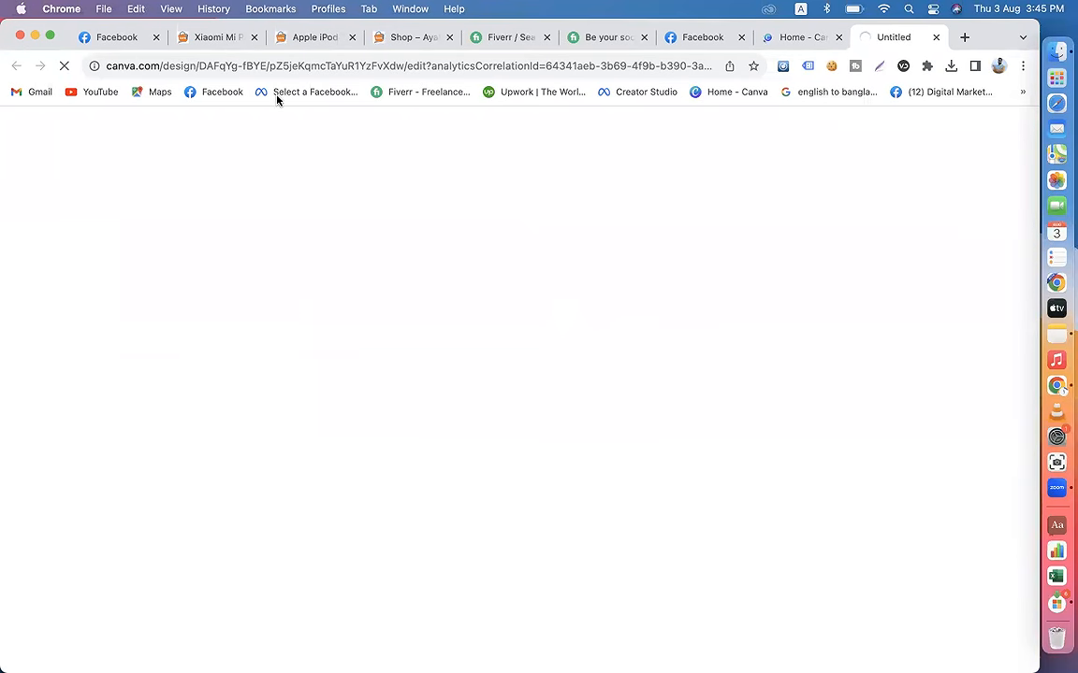
Step: Copy the Xiaomi Mi Pad 4 4G Phablet product image from its shop page
{"action": "left_click", "coordinate": [219, 37]}
{"action": "mouse_move", "coordinate": [253, 186]}
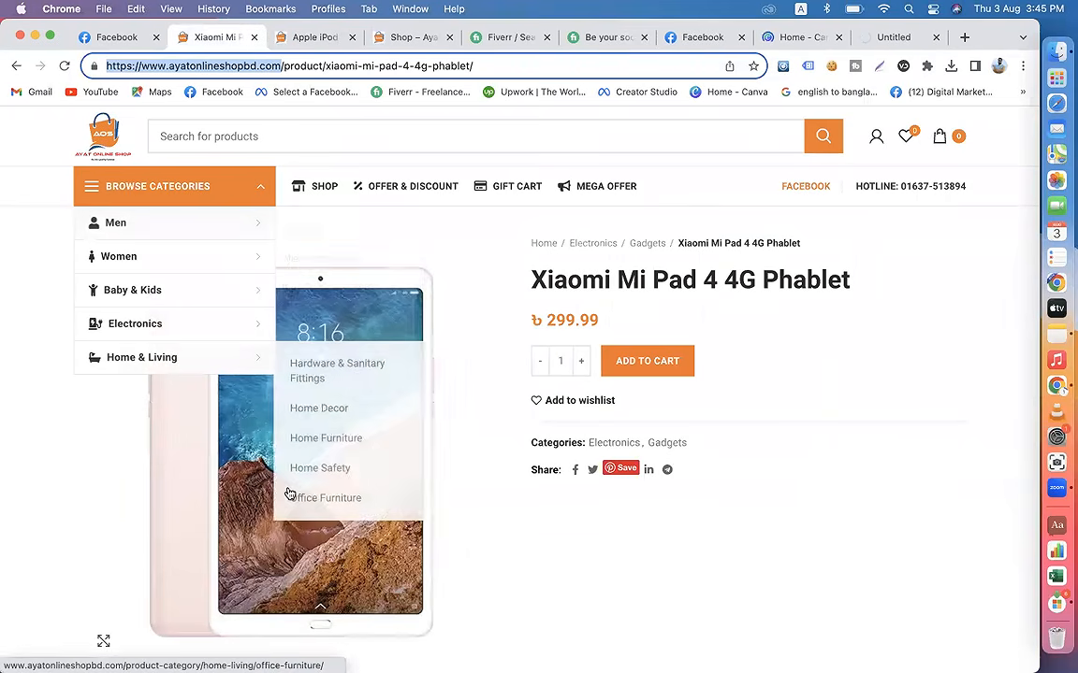
{"action": "right_click", "coordinate": [241, 441]}
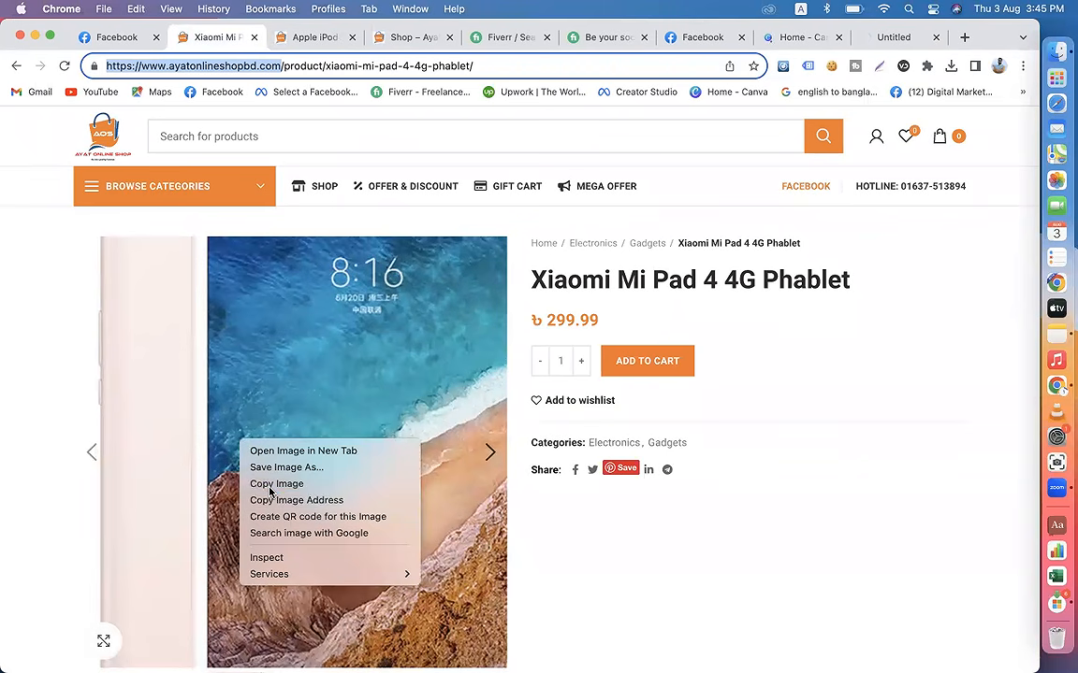
{"action": "left_click", "coordinate": [270, 485]}
{"action": "left_click", "coordinate": [795, 38]}
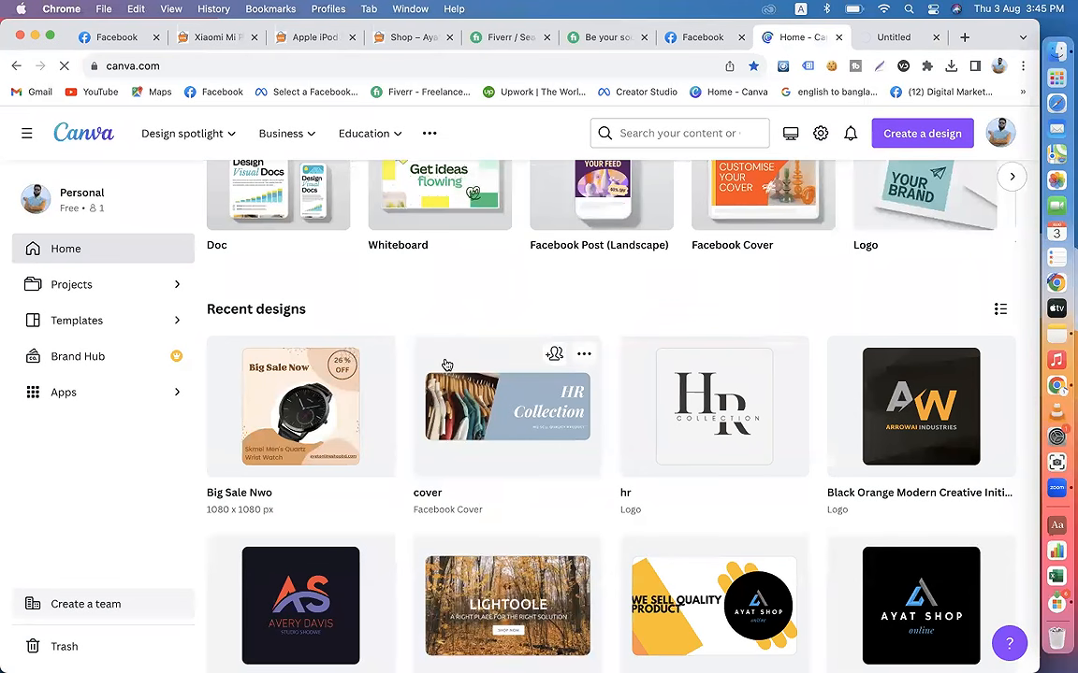
{"action": "left_click", "coordinate": [890, 35]}
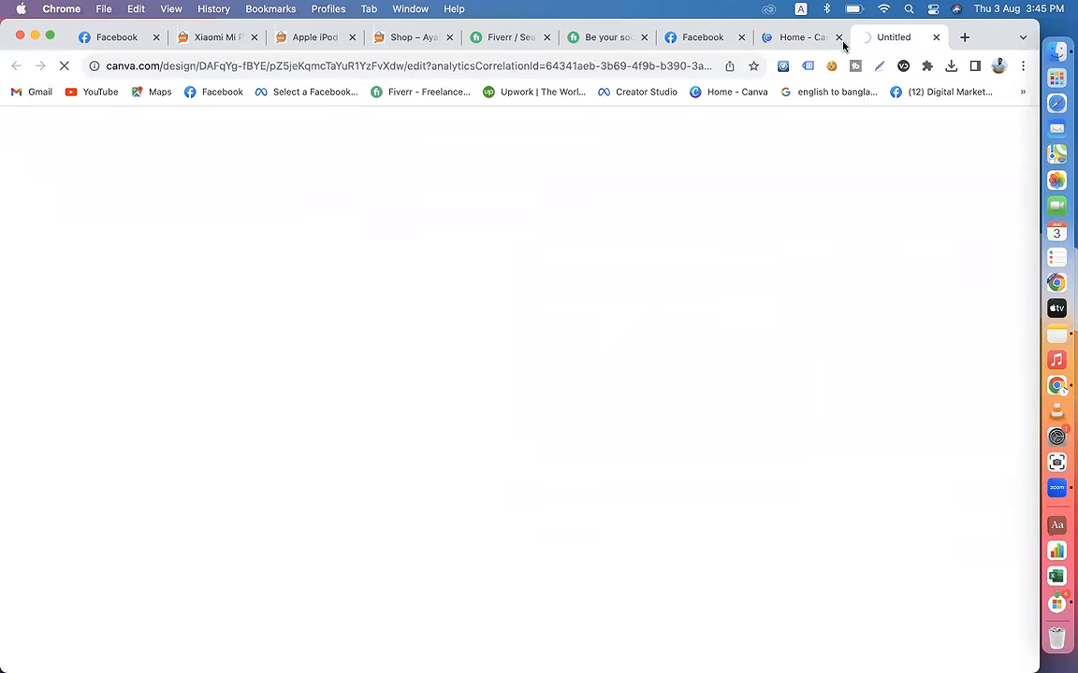
{"action": "left_click", "coordinate": [778, 37]}
{"action": "scroll", "coordinate": [355, 450], "scroll_direction": "up", "scroll_amount": 2}
{"action": "scroll", "coordinate": [358, 451], "scroll_direction": "down", "scroll_amount": 3}
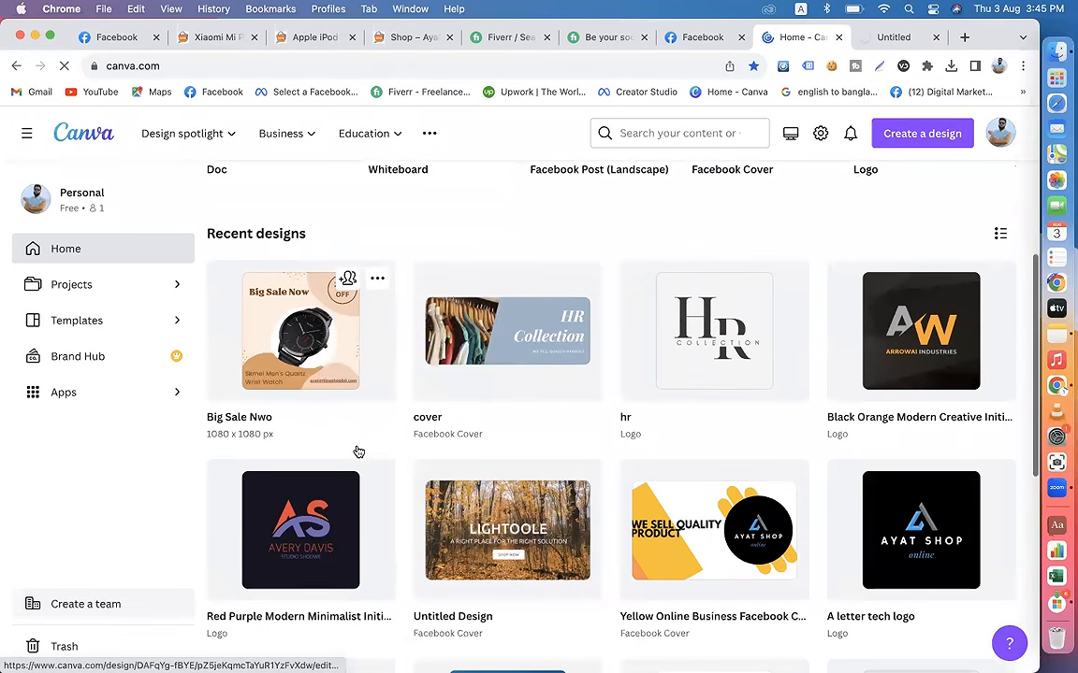
{"action": "left_click", "coordinate": [882, 39]}
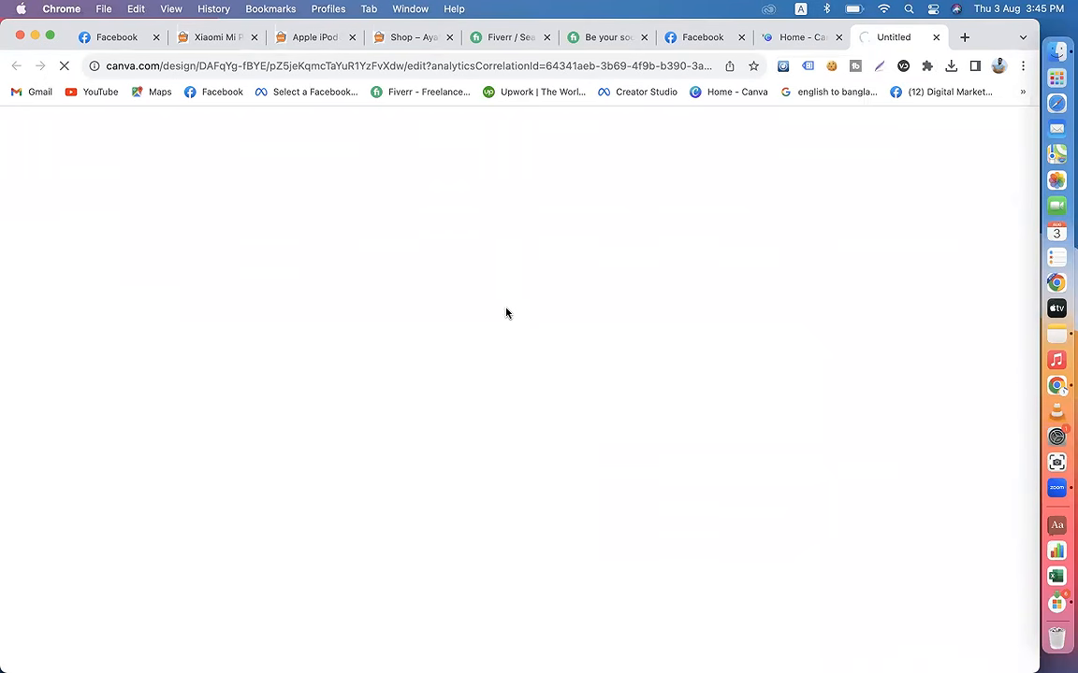
Step: Close the loading Big Sale Nwo design tab and the Canva home tab
{"action": "left_click", "coordinate": [784, 38]}
{"action": "left_click", "coordinate": [935, 39]}
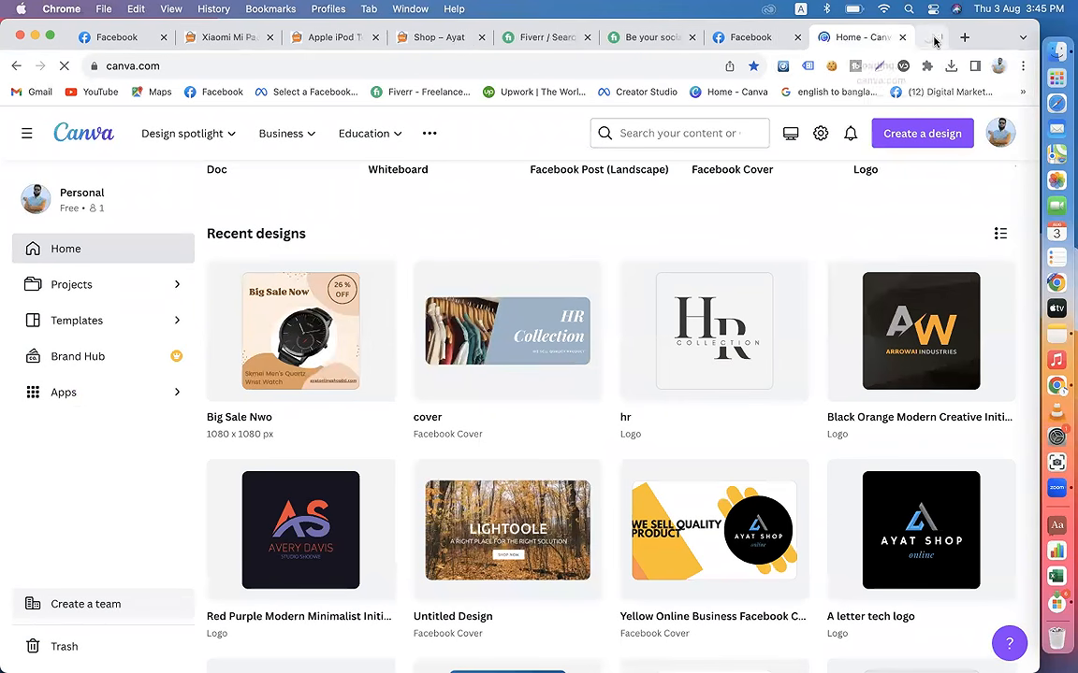
{"action": "left_click", "coordinate": [935, 38]}
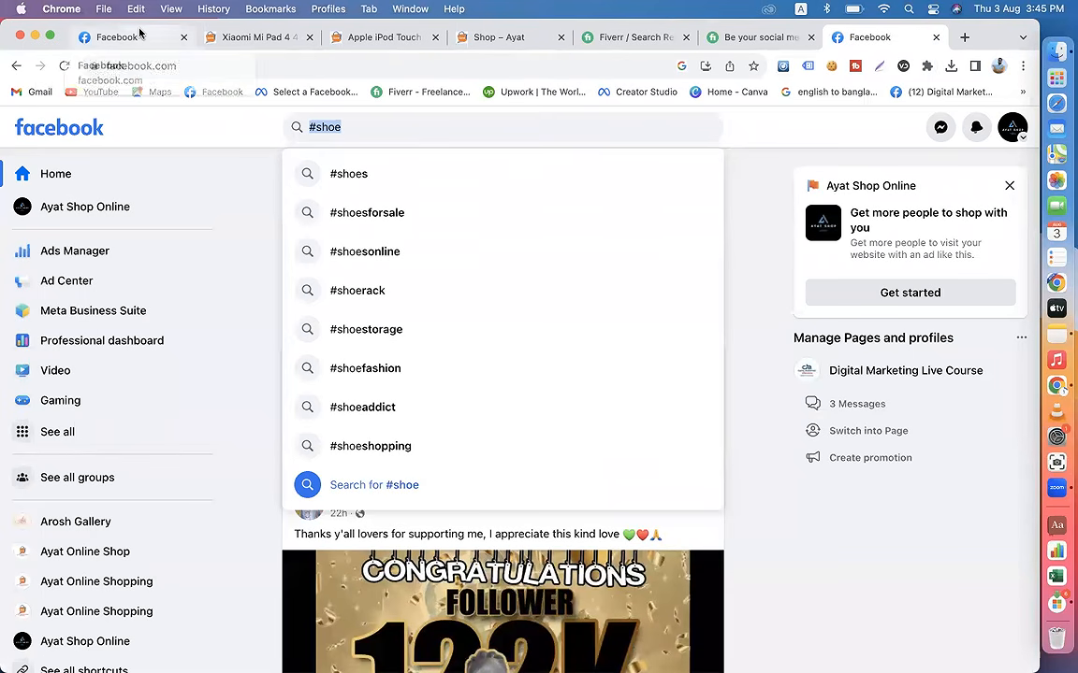
Step: Return to the Facebook post draft and attach 12% OFF.png from the Downloads folder
{"action": "left_click", "coordinate": [139, 35]}
{"action": "left_click", "coordinate": [484, 313]}
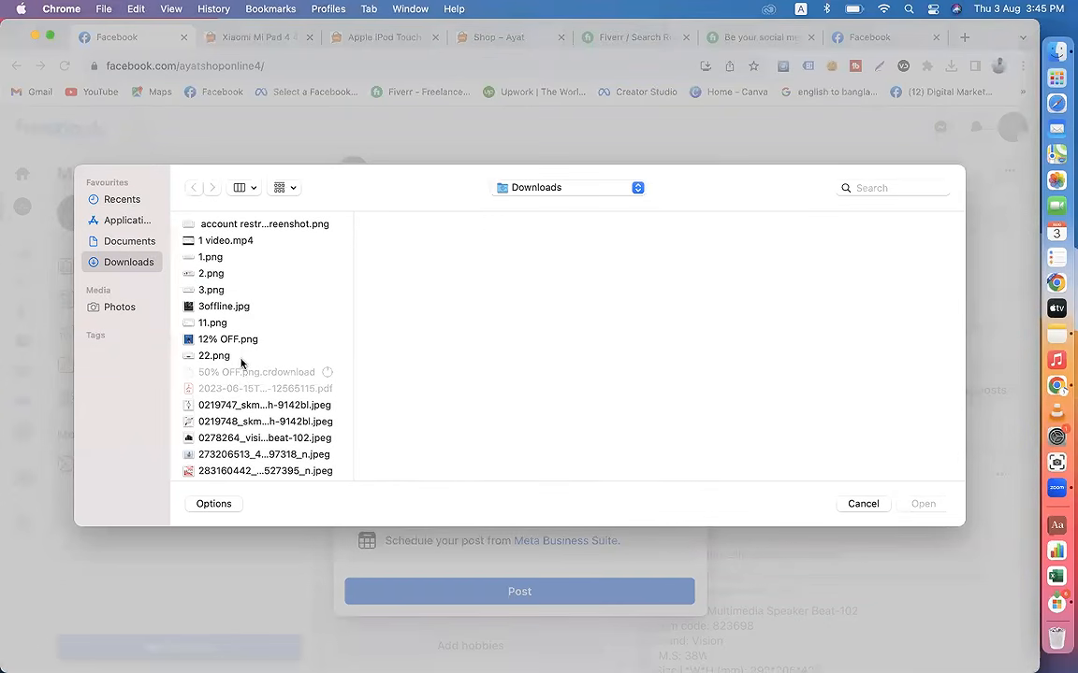
{"action": "scroll", "coordinate": [242, 381], "scroll_direction": "down", "scroll_amount": 4}
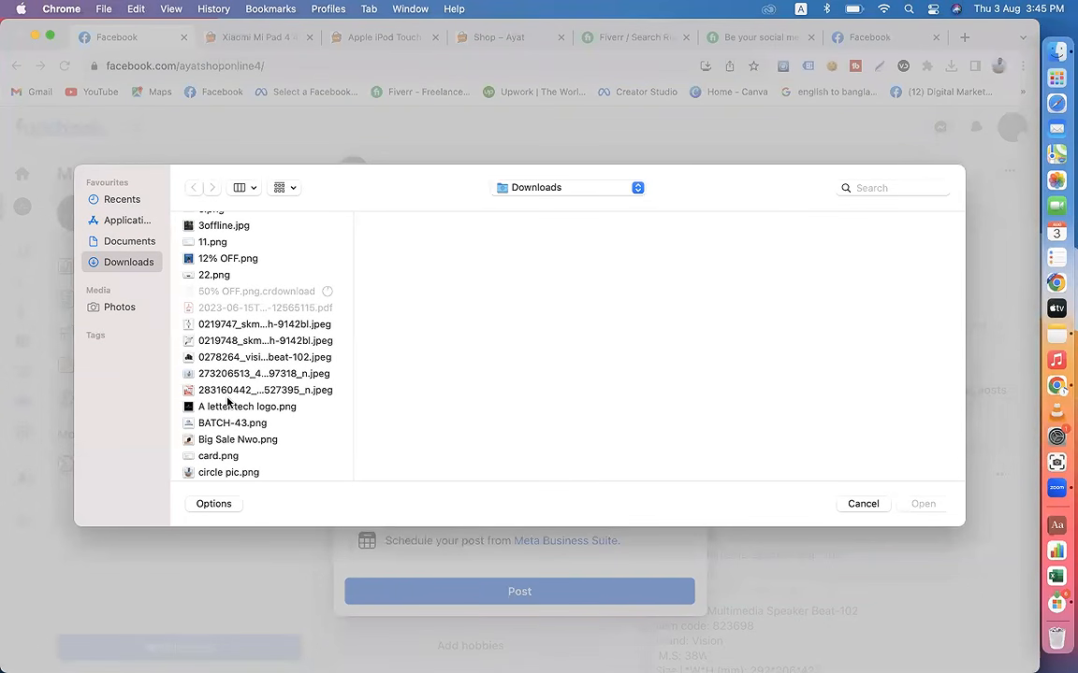
{"action": "scroll", "coordinate": [234, 407], "scroll_direction": "down", "scroll_amount": 5}
{"action": "scroll", "coordinate": [233, 409], "scroll_direction": "up", "scroll_amount": 8}
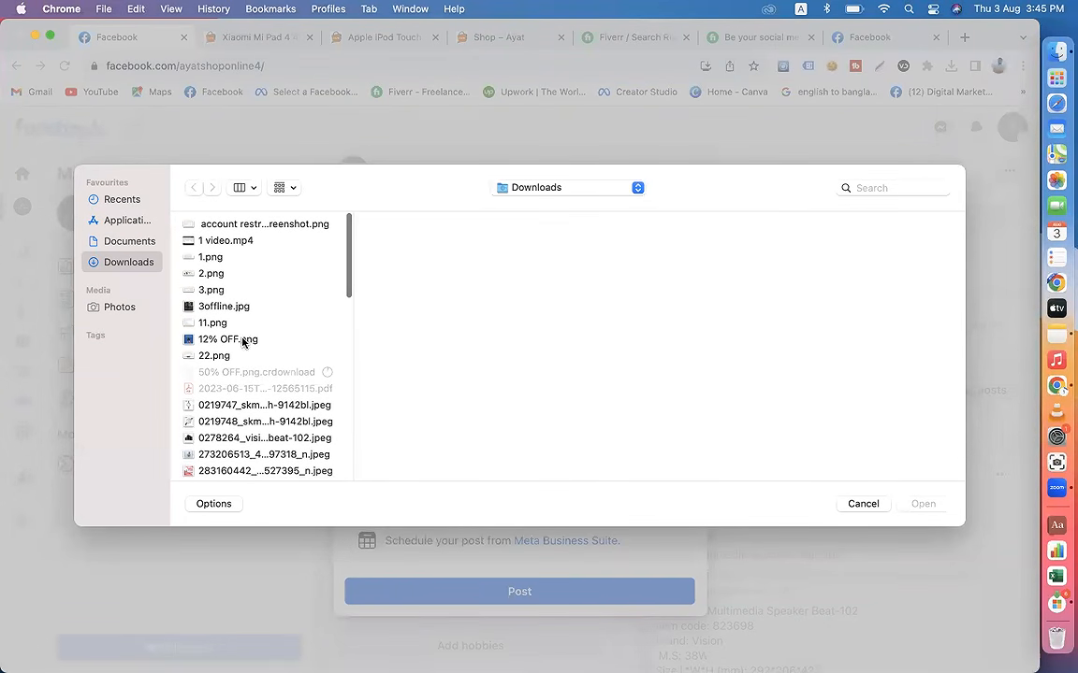
{"action": "scroll", "coordinate": [242, 343], "scroll_direction": "down", "scroll_amount": 7}
{"action": "left_click", "coordinate": [227, 382]}
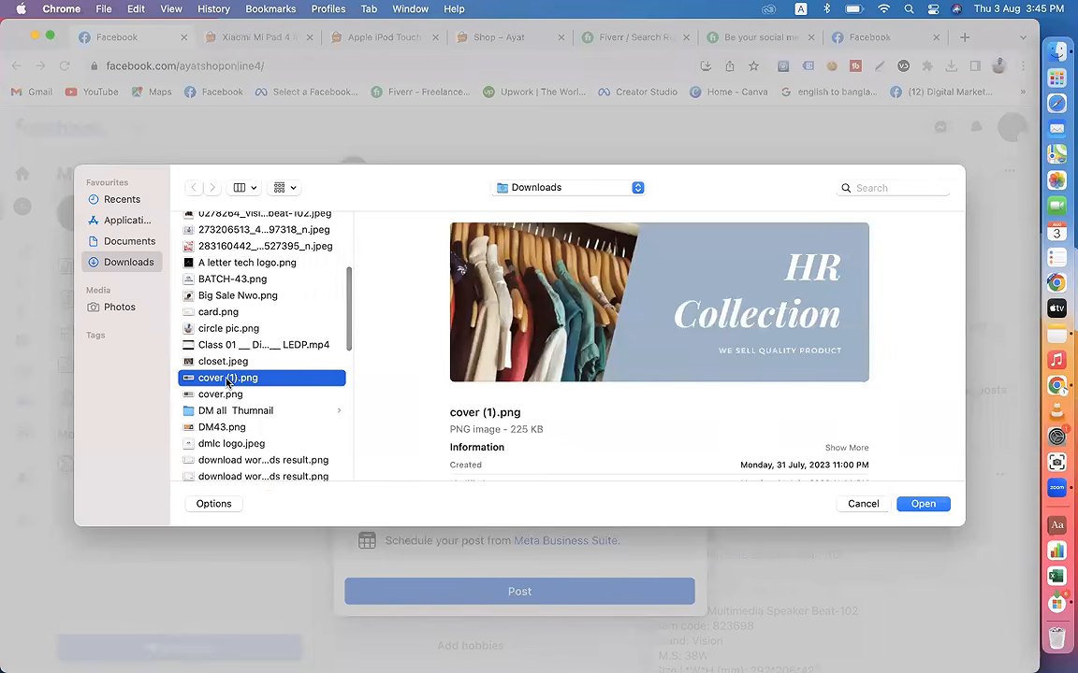
{"action": "key", "text": "b"}
{"action": "key", "text": "i"}
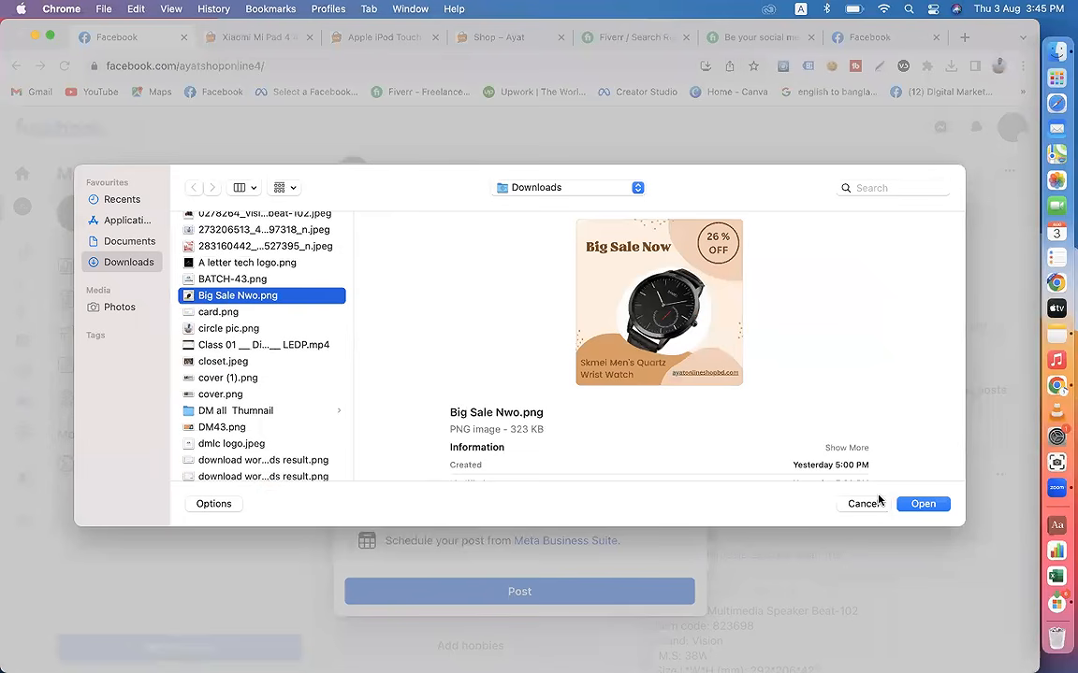
{"action": "scroll", "coordinate": [277, 376], "scroll_direction": "up", "scroll_amount": 7}
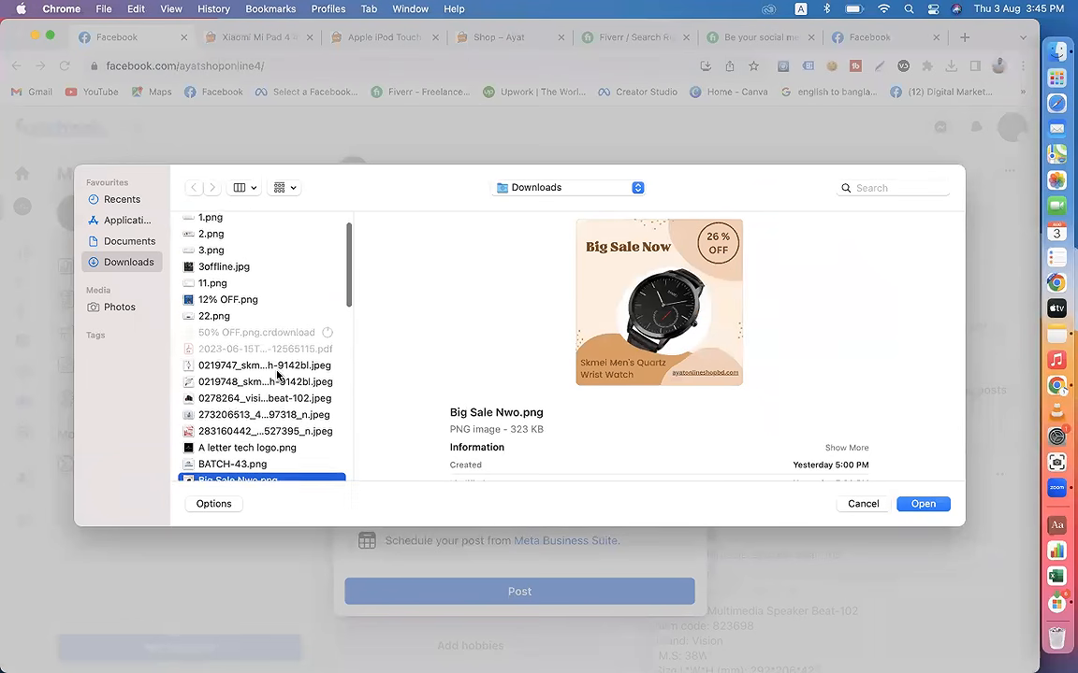
{"action": "left_click", "coordinate": [243, 339]}
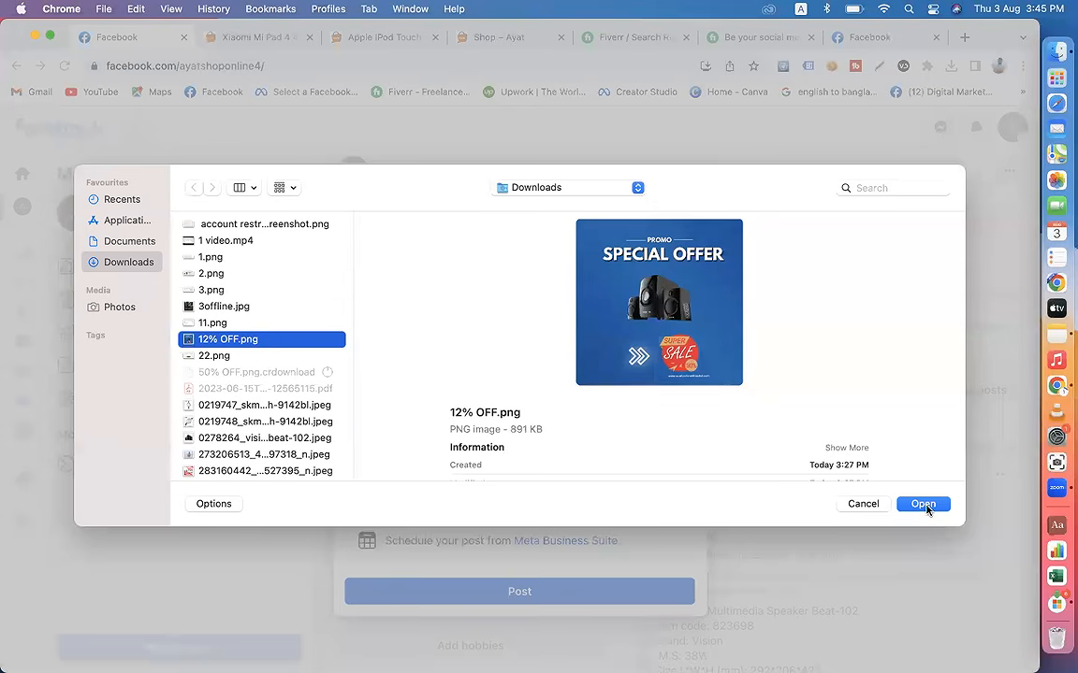
{"action": "left_click", "coordinate": [922, 503]}
Step: Attach Big Sale Nwo.png from the Downloads folder to the post as another photo
{"action": "left_click", "coordinate": [500, 305]}
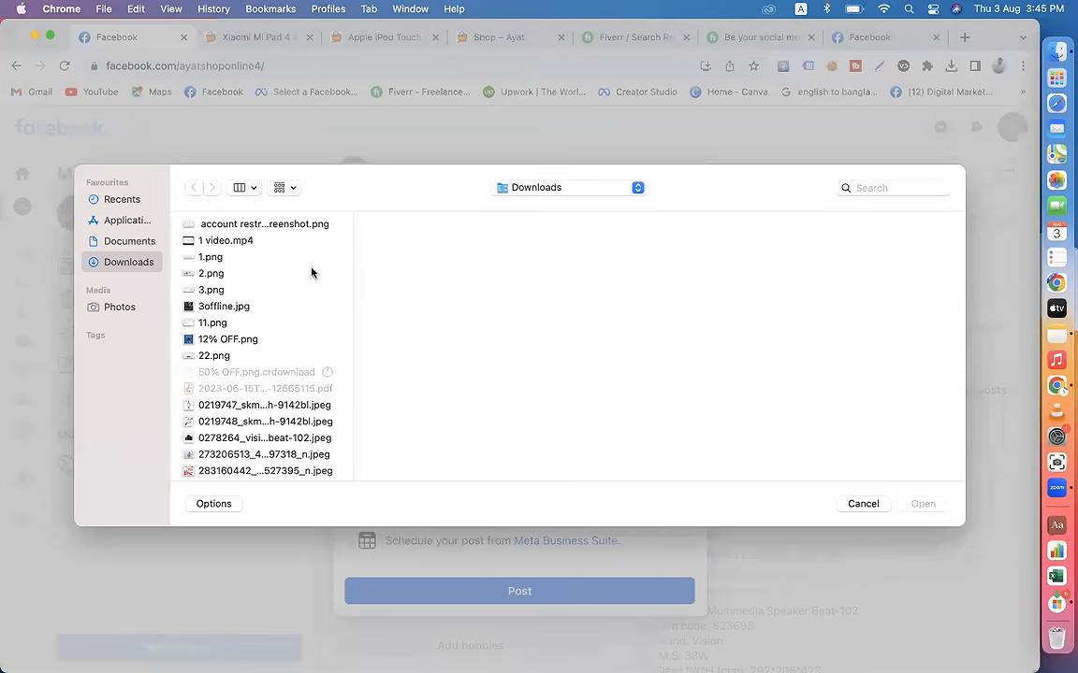
{"action": "left_click", "coordinate": [218, 421]}
{"action": "key", "text": "b"}
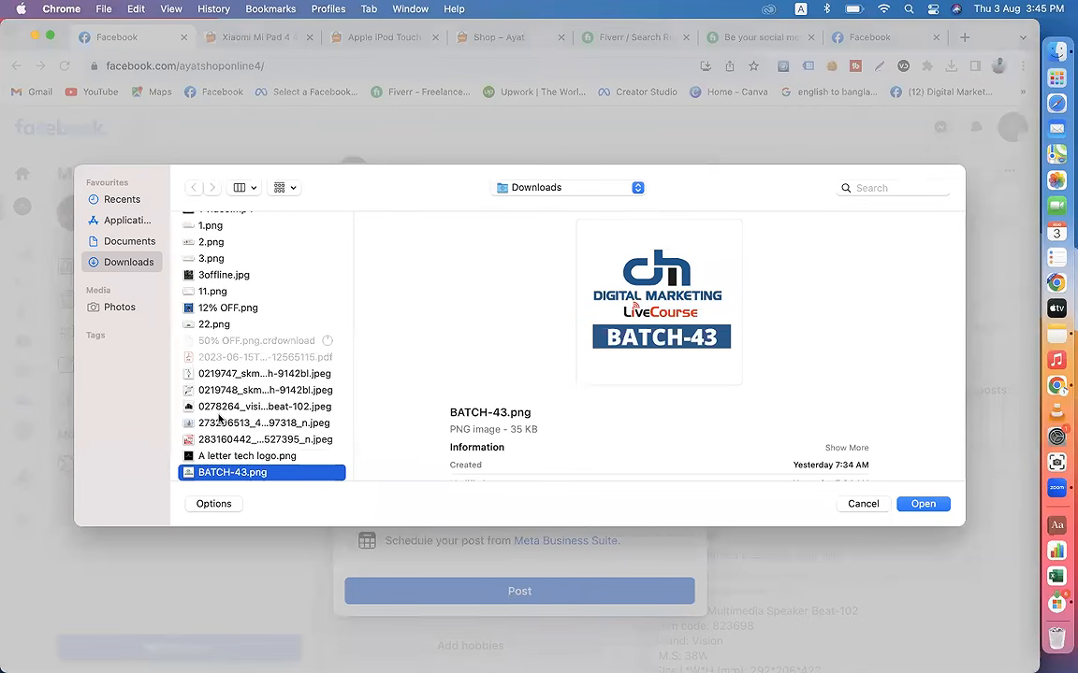
{"action": "scroll", "coordinate": [216, 413], "scroll_direction": "down", "scroll_amount": 2}
{"action": "key", "text": "Down"}
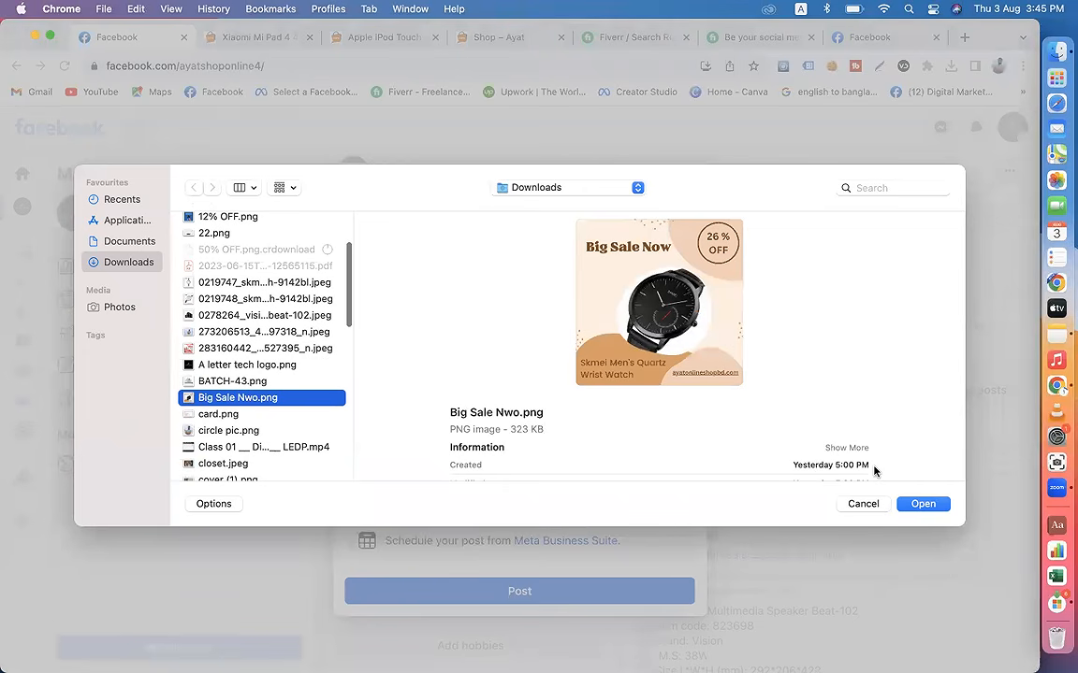
{"action": "left_click", "coordinate": [926, 505]}
Step: Start a hashtag line below the Buy Now link with #ayatshoponline and #watchcollection, leaving a blank line above it
{"action": "scroll", "coordinate": [548, 355], "scroll_direction": "up", "scroll_amount": 5}
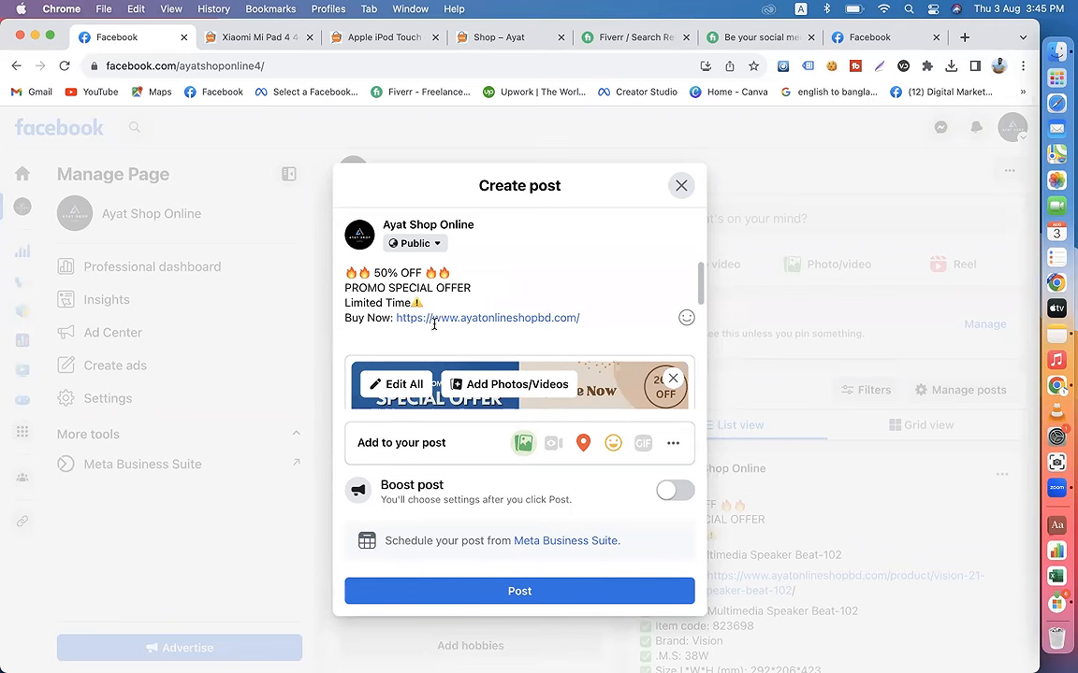
{"action": "left_click", "coordinate": [592, 321]}
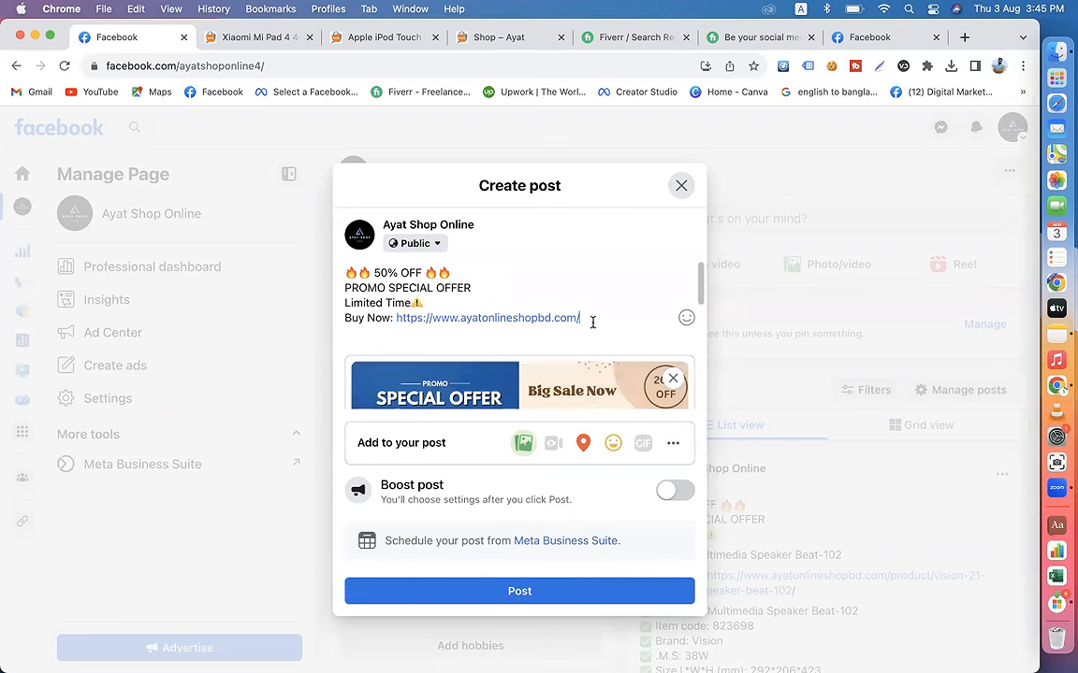
{"action": "key", "text": "Return"}
{"action": "key", "text": "Return"}
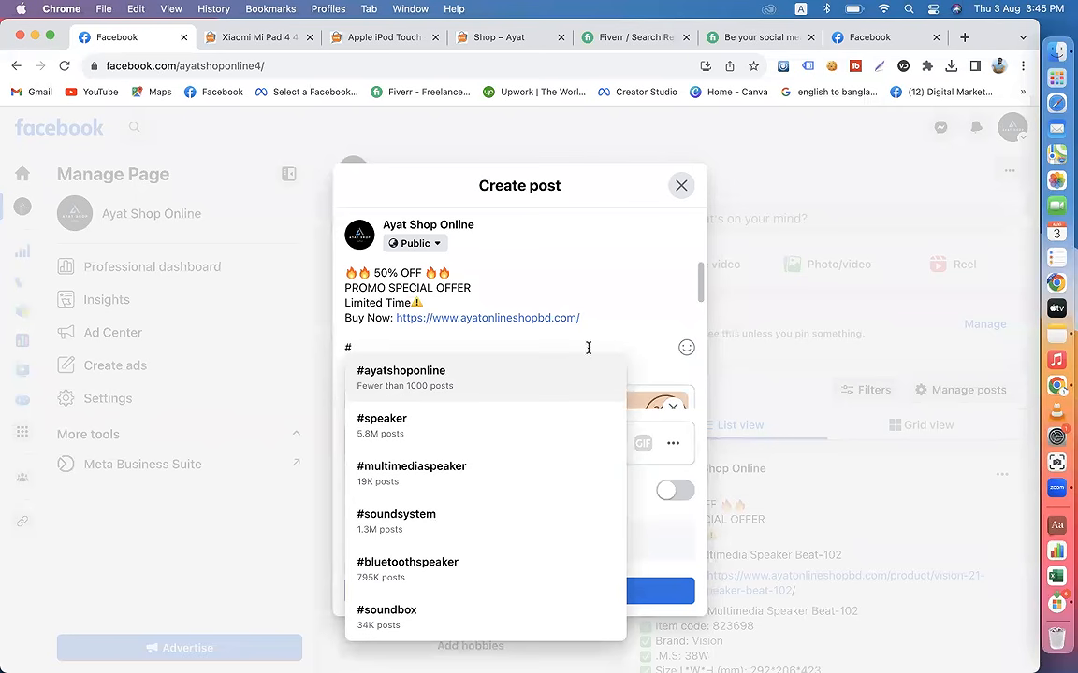
{"action": "left_click", "coordinate": [505, 379]}
{"action": "type", "text": "#wtach"}
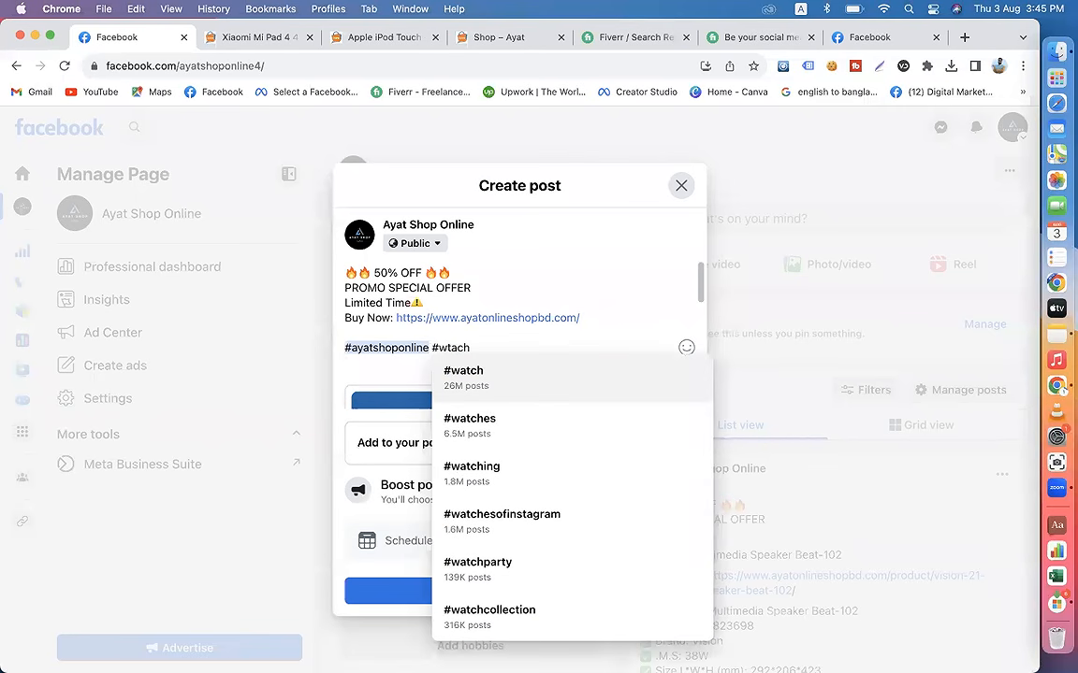
{"action": "type", "text": "c"}
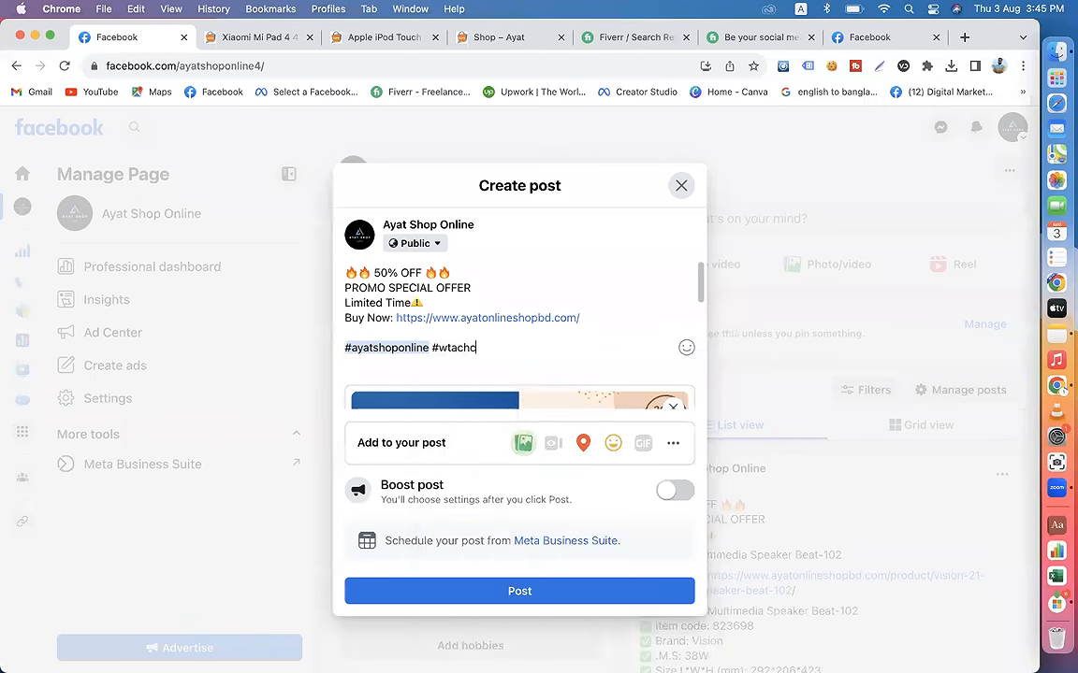
{"action": "left_click", "coordinate": [495, 378]}
Step: Extend the hashtag line with #bluetoothspeaker and #watch
{"action": "type", "text": "#b"}
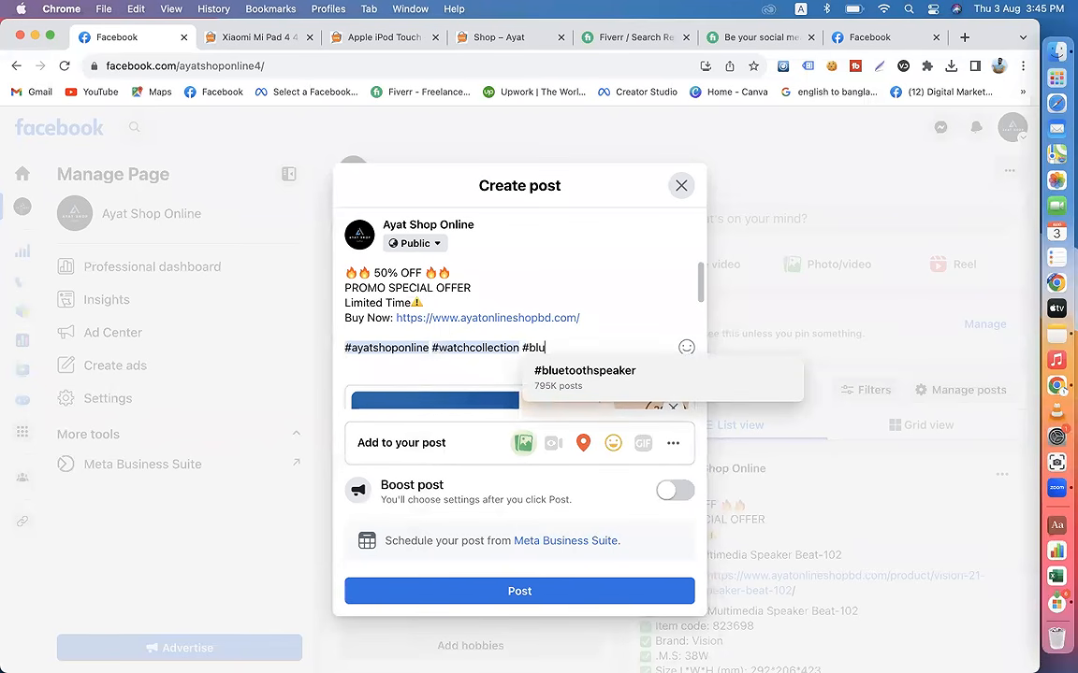
{"action": "type", "text": "lu"}
{"action": "left_click", "coordinate": [585, 373]}
{"action": "scroll", "coordinate": [552, 374], "scroll_direction": "down", "scroll_amount": 3}
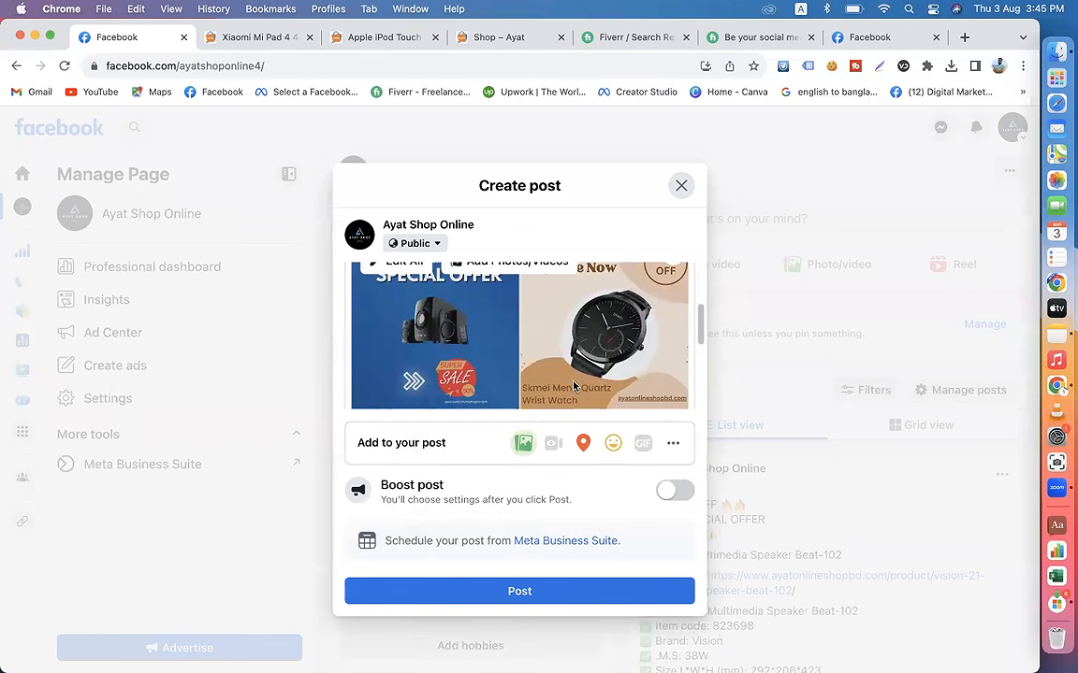
{"action": "scroll", "coordinate": [561, 374], "scroll_direction": "up", "scroll_amount": 3}
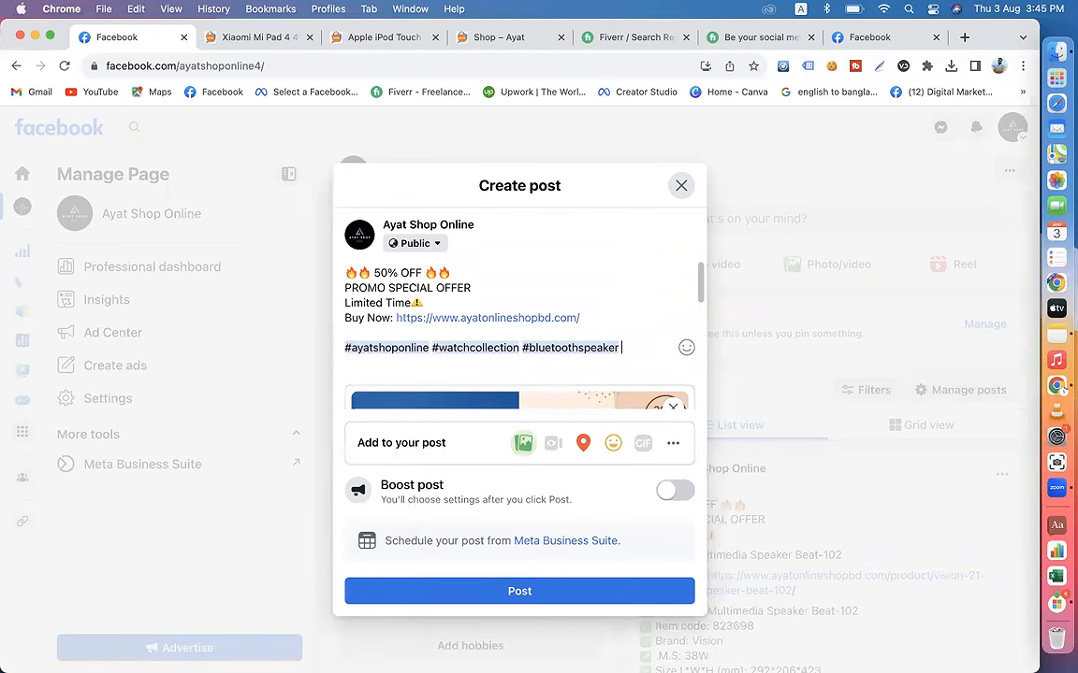
{"action": "type", "text": "#wtach"}
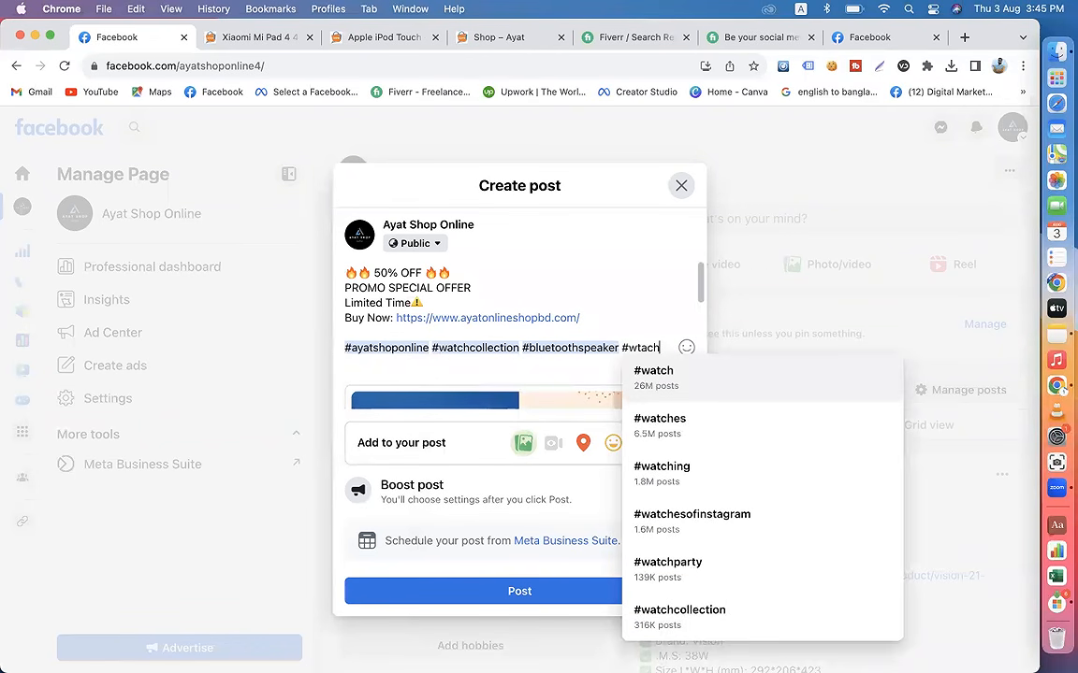
{"action": "left_click", "coordinate": [660, 349]}
{"action": "left_click", "coordinate": [670, 374]}
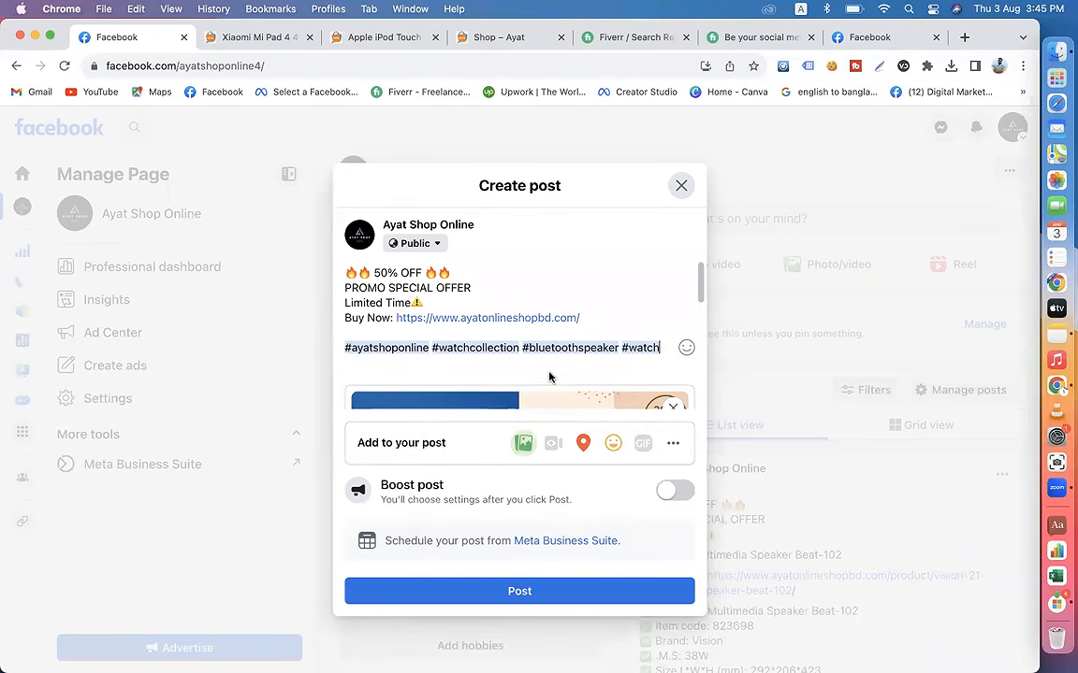
Step: Add the Get messages option to the post and publish it on the page
{"action": "scroll", "coordinate": [549, 377], "scroll_direction": "down", "scroll_amount": 5}
{"action": "left_click", "coordinate": [673, 442]}
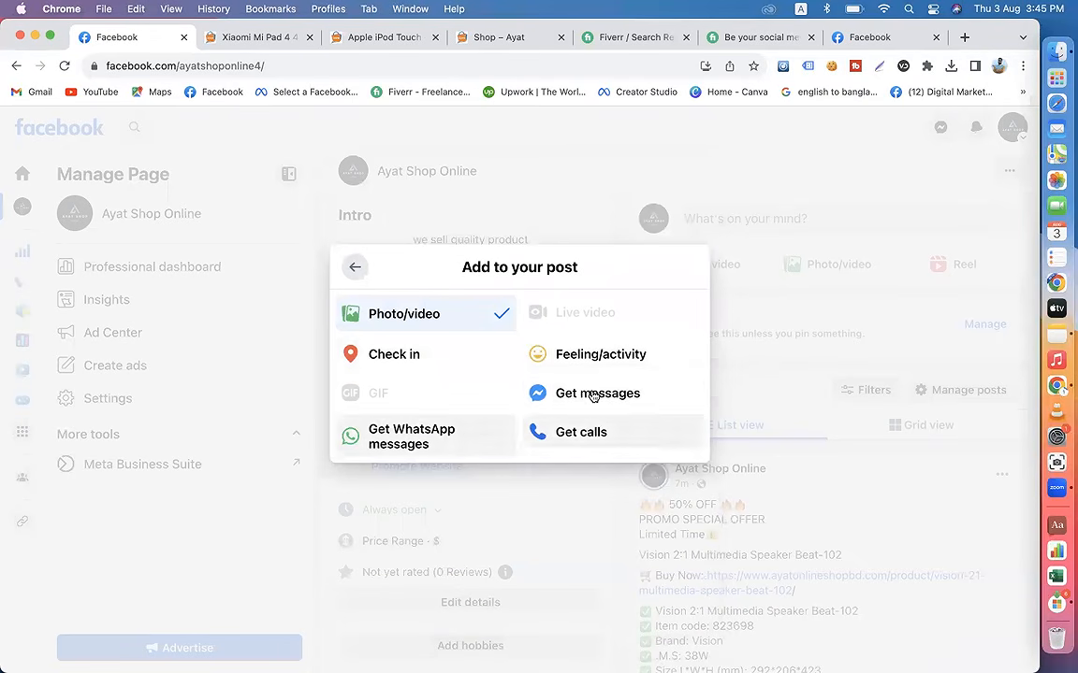
{"action": "left_click", "coordinate": [591, 395]}
{"action": "left_click", "coordinate": [520, 594]}
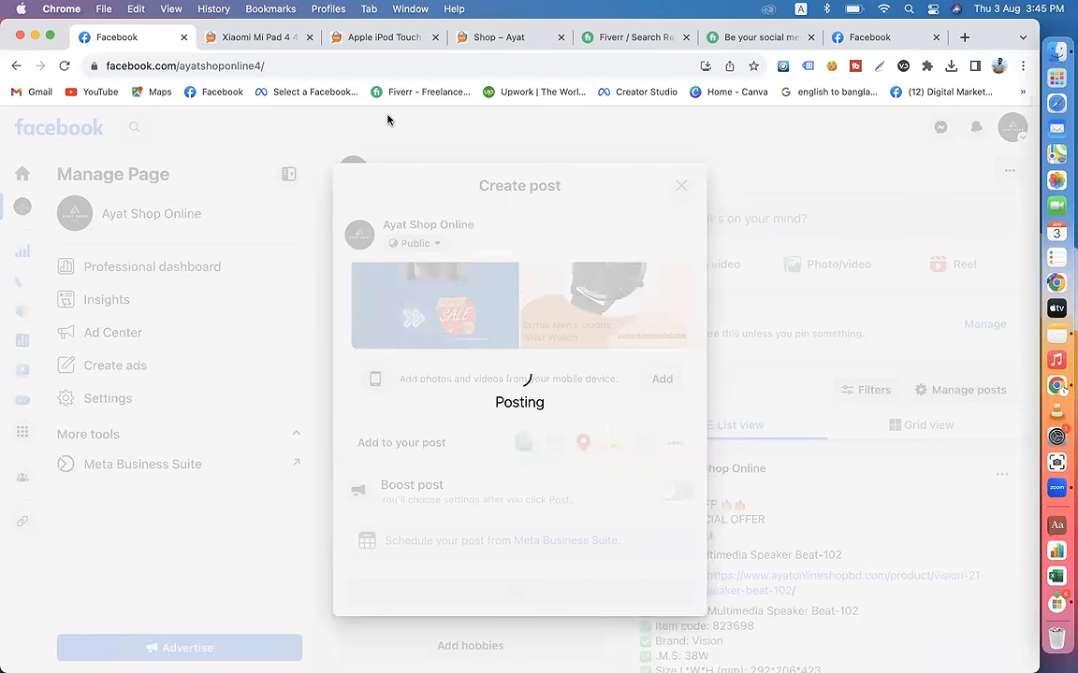
Step: Review the new four-picture post alongside the page's earlier product posts, and expand its caption to check the hashtags
{"action": "scroll", "coordinate": [777, 366], "scroll_direction": "down", "scroll_amount": 5}
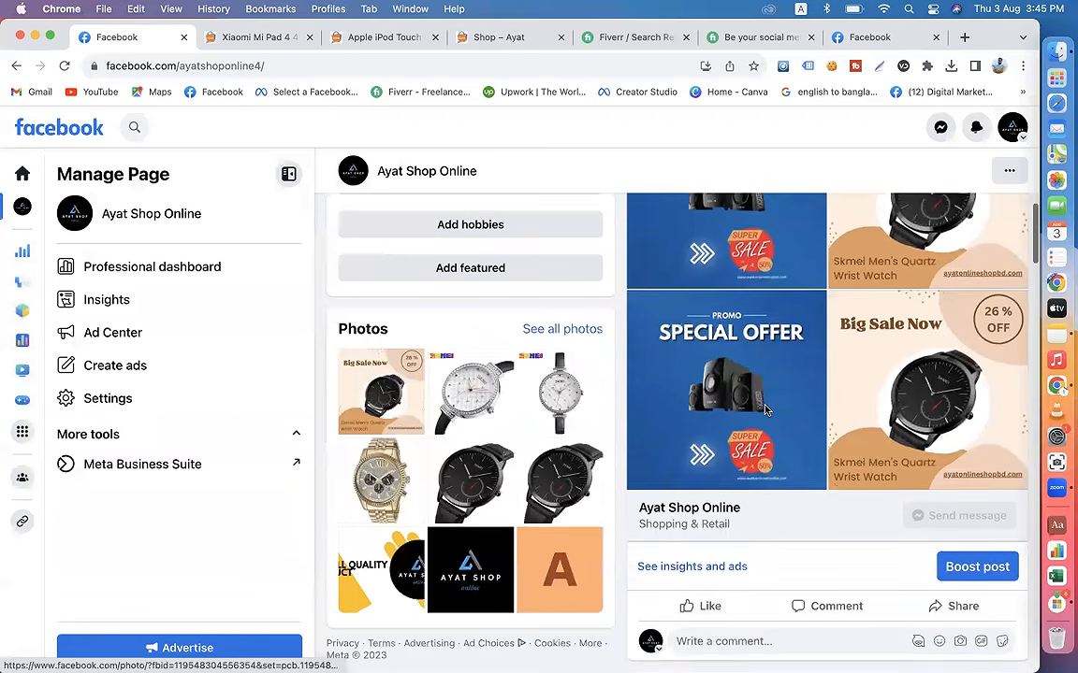
{"action": "scroll", "coordinate": [764, 409], "scroll_direction": "up", "scroll_amount": 3}
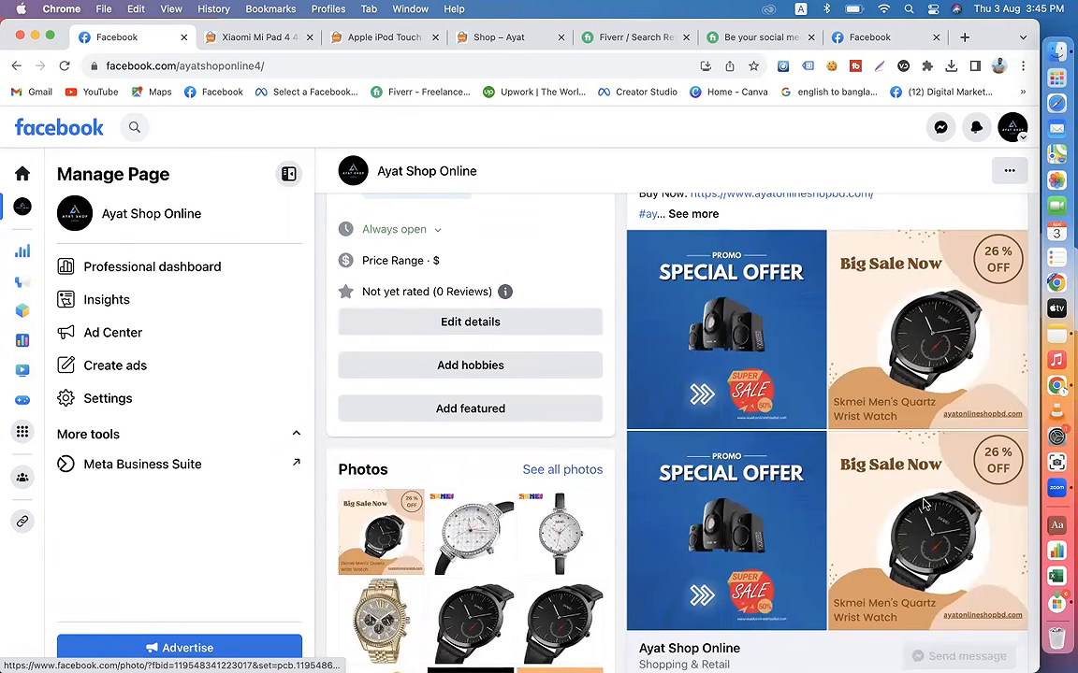
{"action": "scroll", "coordinate": [907, 527], "scroll_direction": "down", "scroll_amount": 5}
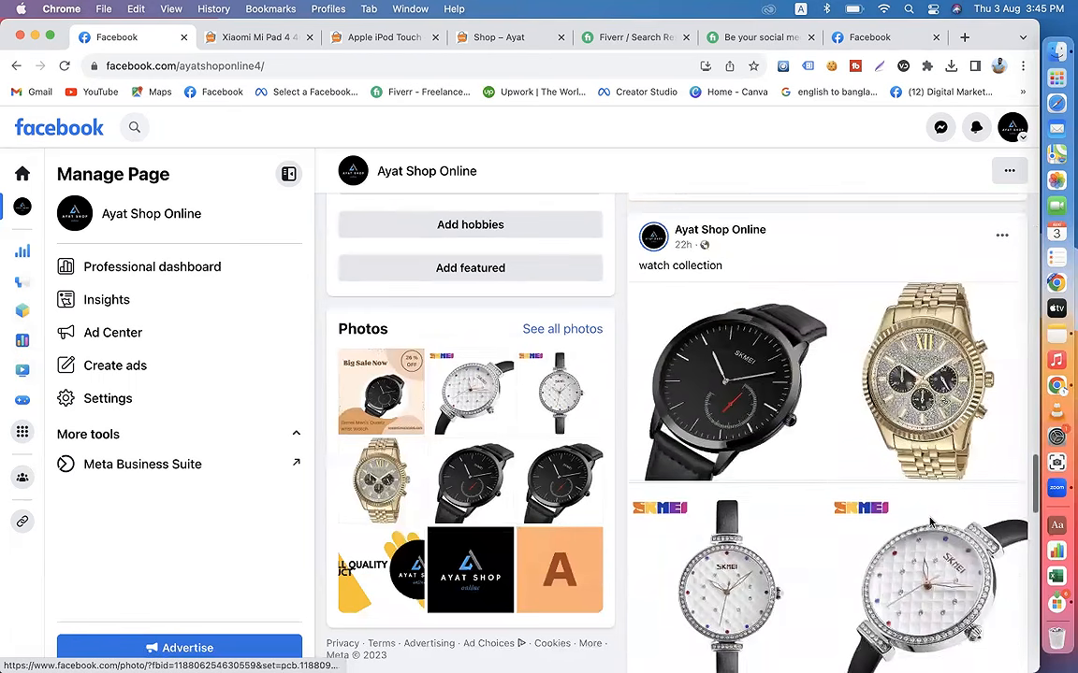
{"action": "scroll", "coordinate": [842, 486], "scroll_direction": "down", "scroll_amount": 3}
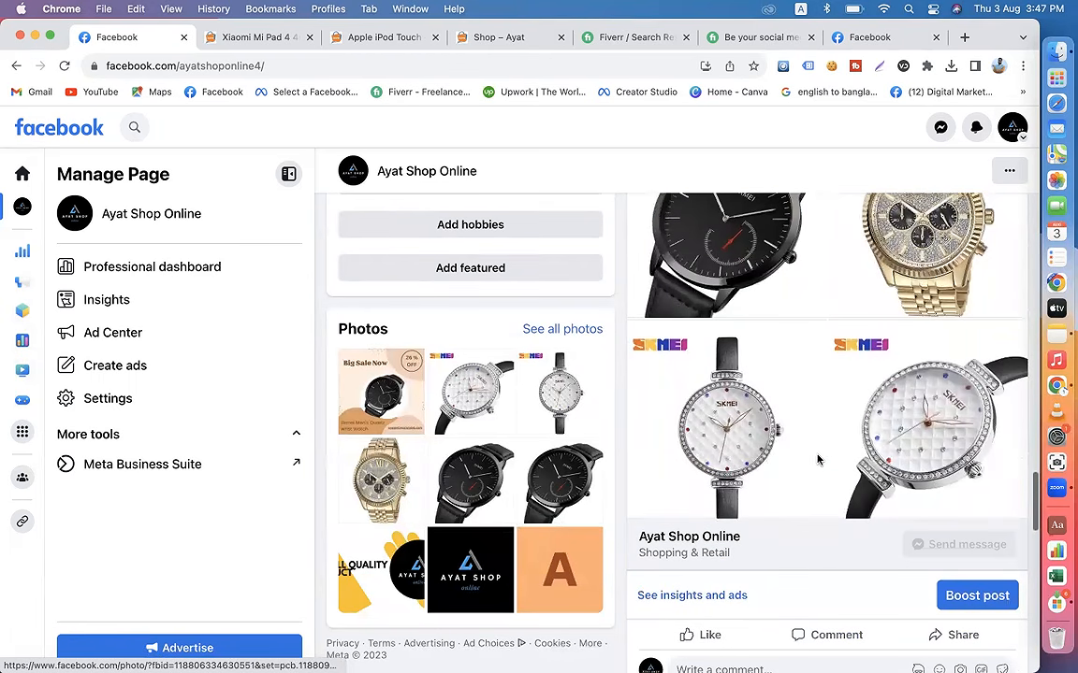
{"action": "scroll", "coordinate": [809, 420], "scroll_direction": "up", "scroll_amount": 2}
{"action": "scroll", "coordinate": [811, 411], "scroll_direction": "down", "scroll_amount": 5}
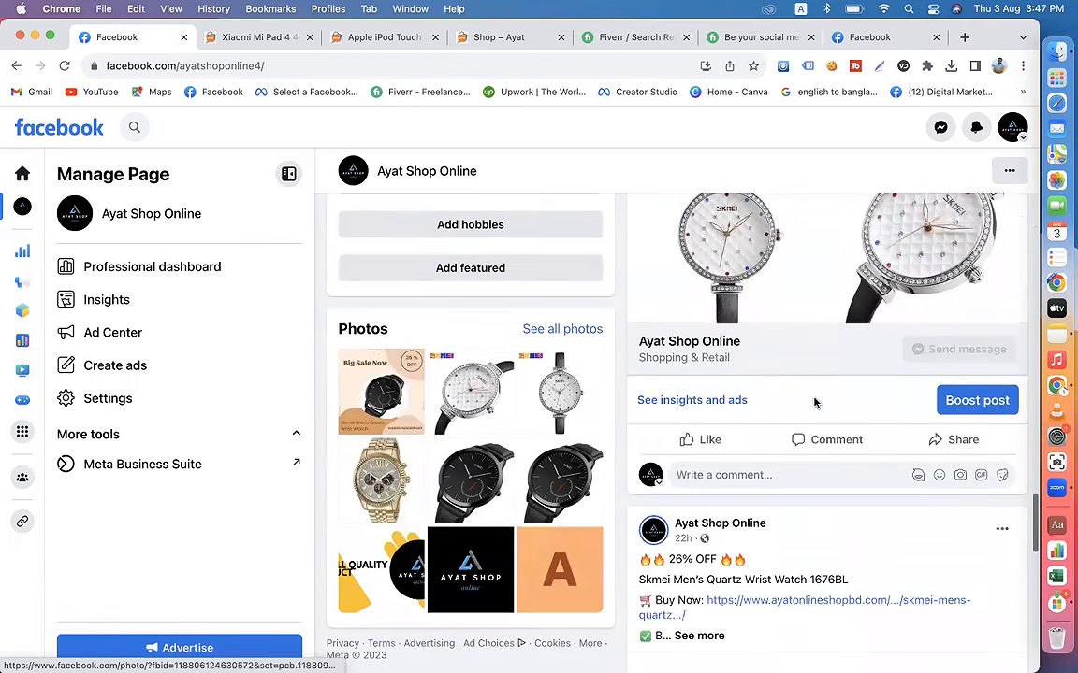
{"action": "scroll", "coordinate": [813, 403], "scroll_direction": "up", "scroll_amount": 4}
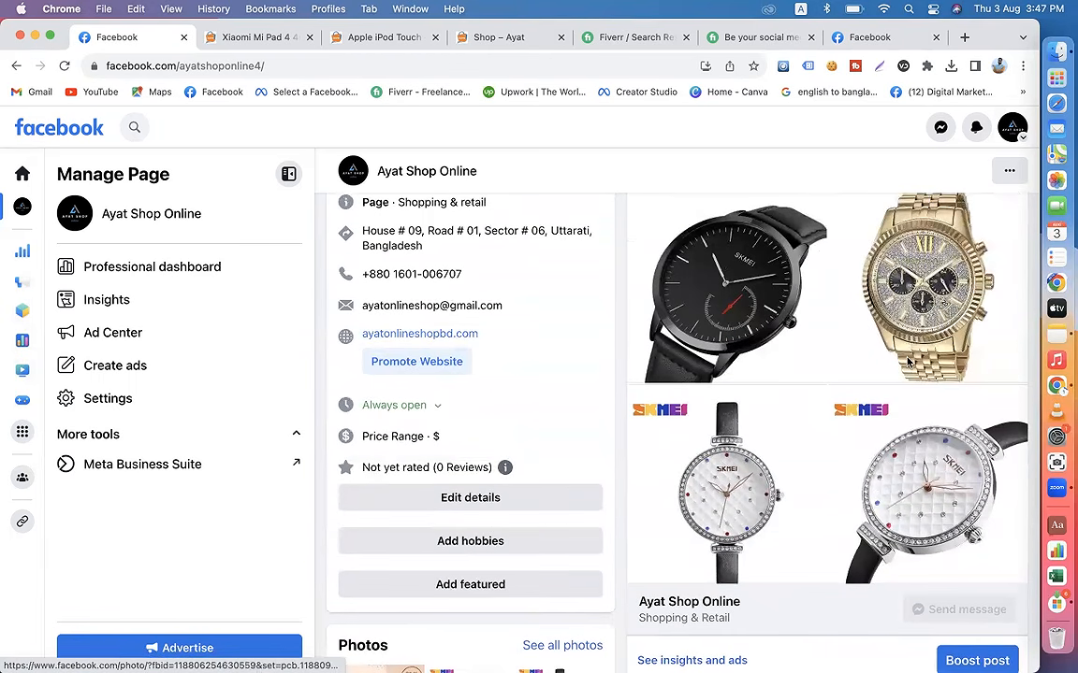
{"action": "scroll", "coordinate": [814, 417], "scroll_direction": "up", "scroll_amount": 10}
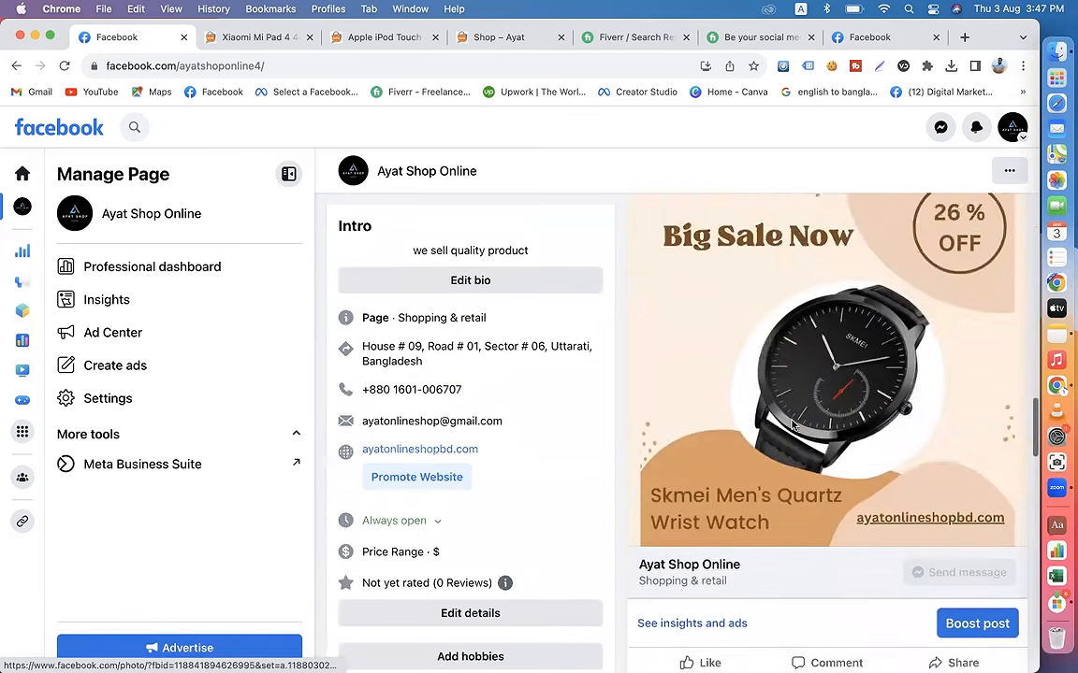
{"action": "scroll", "coordinate": [793, 425], "scroll_direction": "up", "scroll_amount": 10}
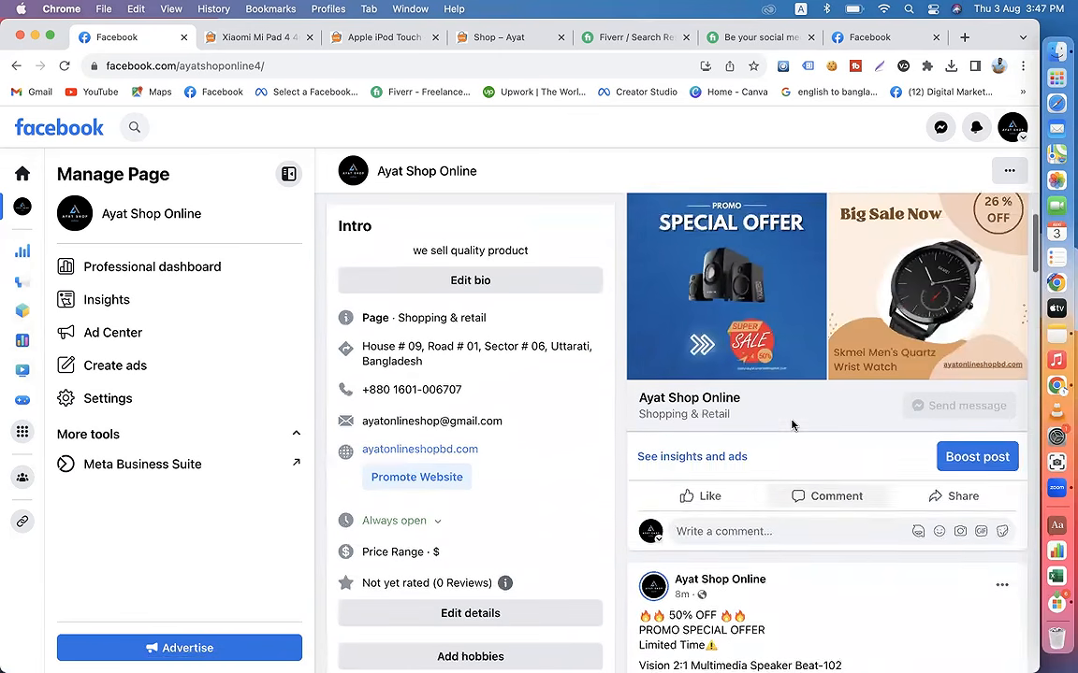
{"action": "scroll", "coordinate": [823, 449], "scroll_direction": "down", "scroll_amount": 1}
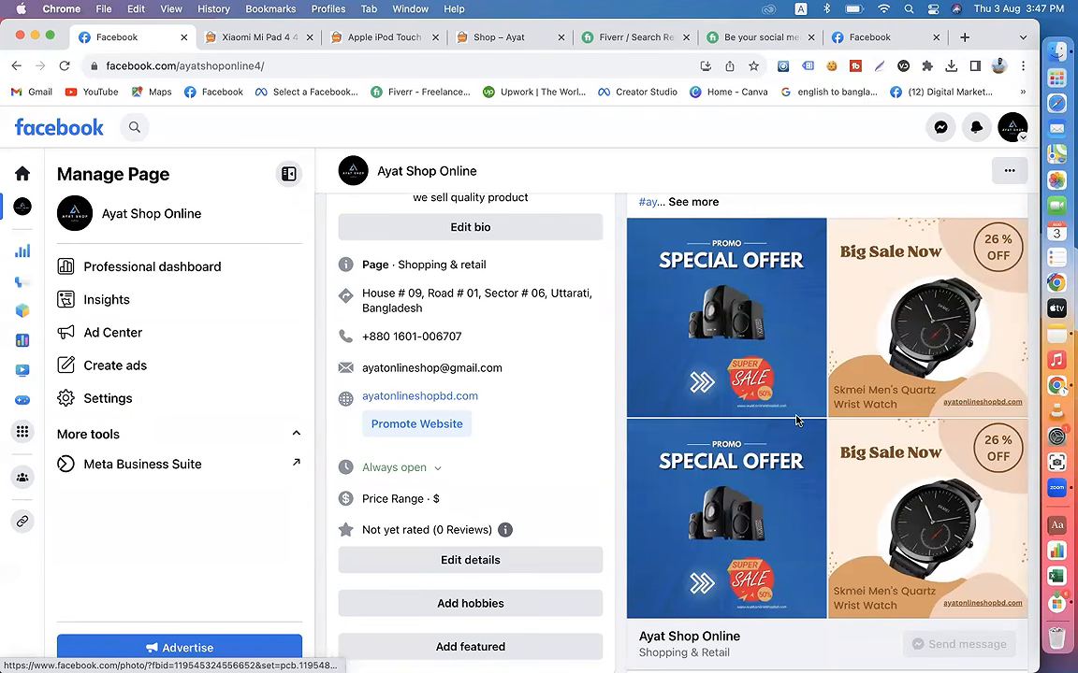
{"action": "scroll", "coordinate": [795, 421], "scroll_direction": "down", "scroll_amount": 2}
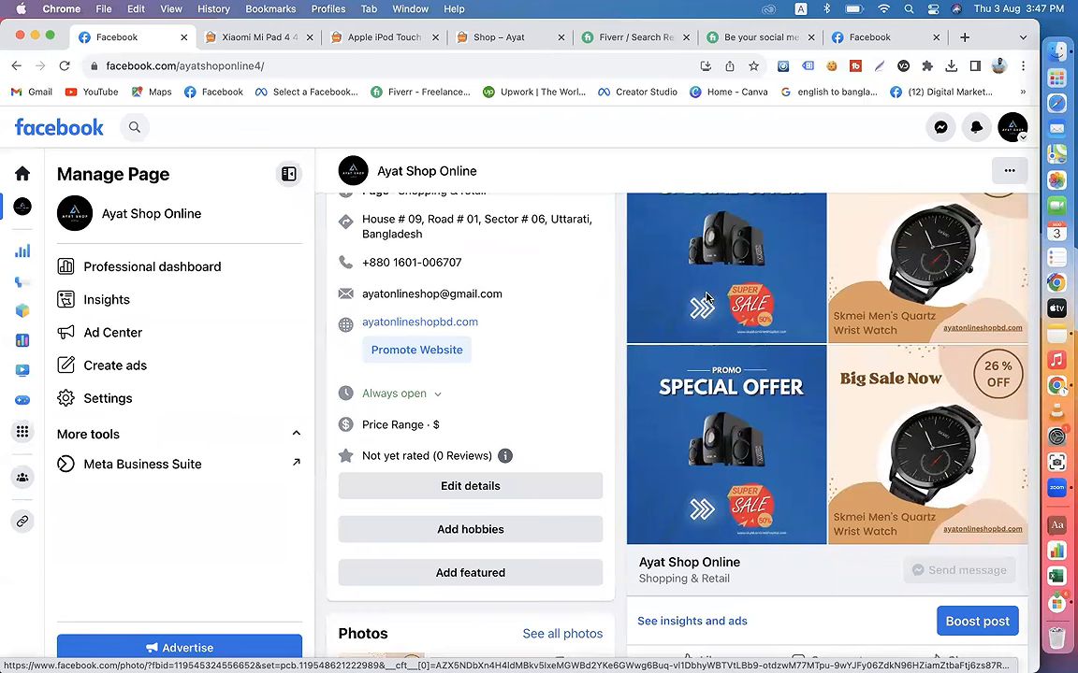
{"action": "scroll", "coordinate": [736, 310], "scroll_direction": "up", "scroll_amount": 1}
{"action": "scroll", "coordinate": [736, 309], "scroll_direction": "up", "scroll_amount": 1}
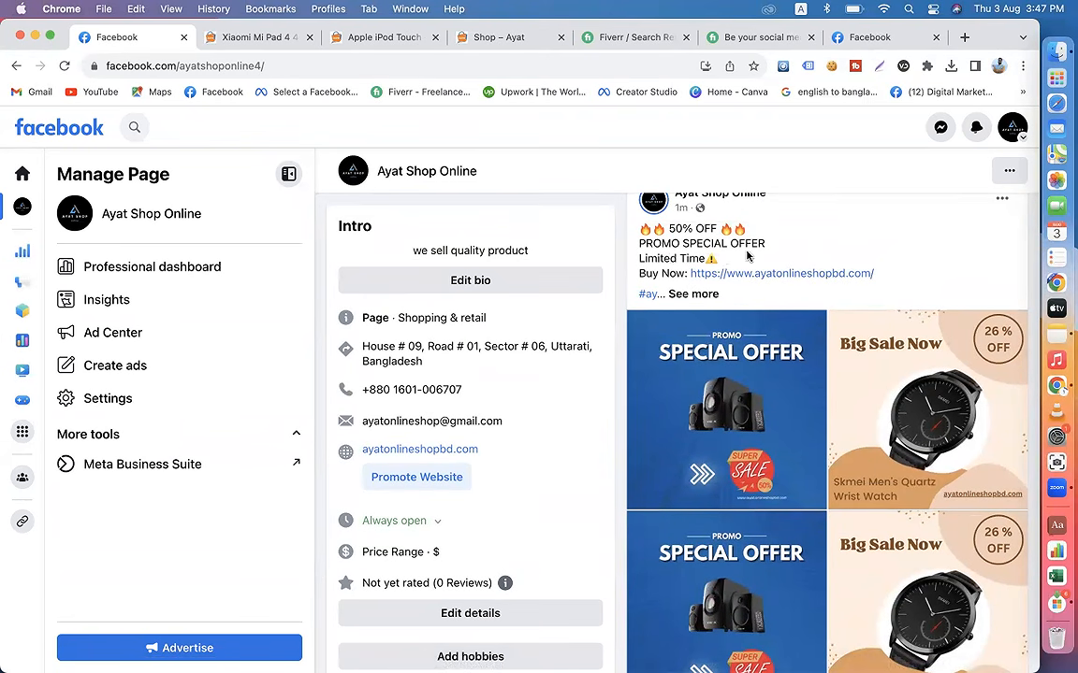
{"action": "left_click", "coordinate": [698, 295]}
{"action": "scroll", "coordinate": [711, 355], "scroll_direction": "down", "scroll_amount": 1}
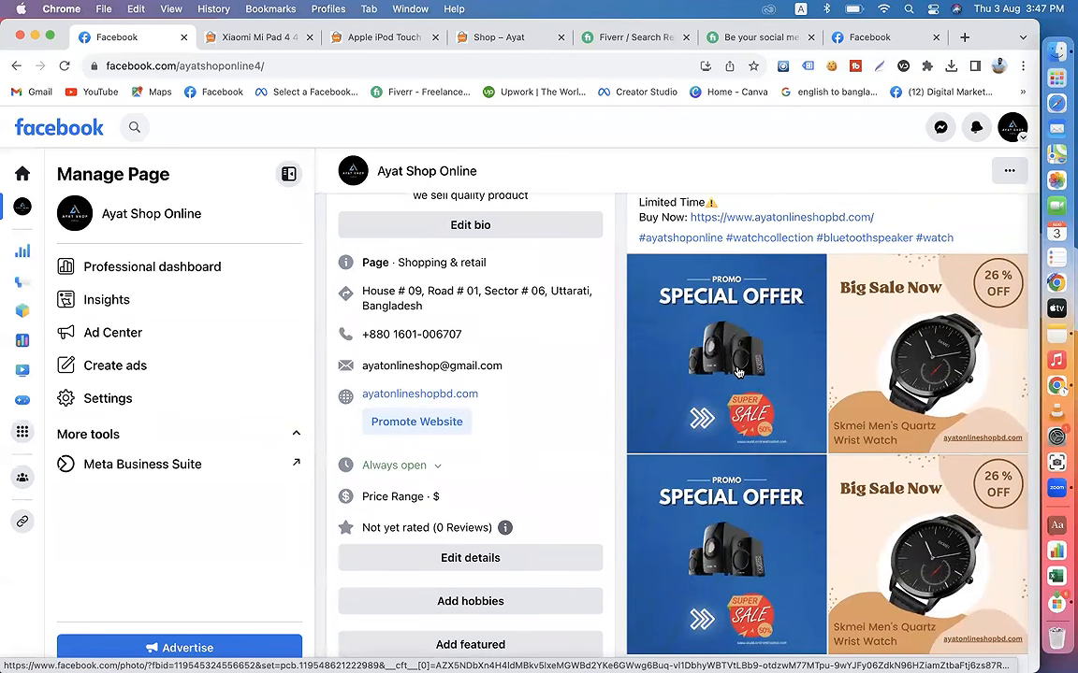
Step: Go back from the Xiaomi Mi Pad 4 product page to the shop's home page
{"action": "left_click", "coordinate": [241, 37]}
{"action": "left_click", "coordinate": [16, 65]}
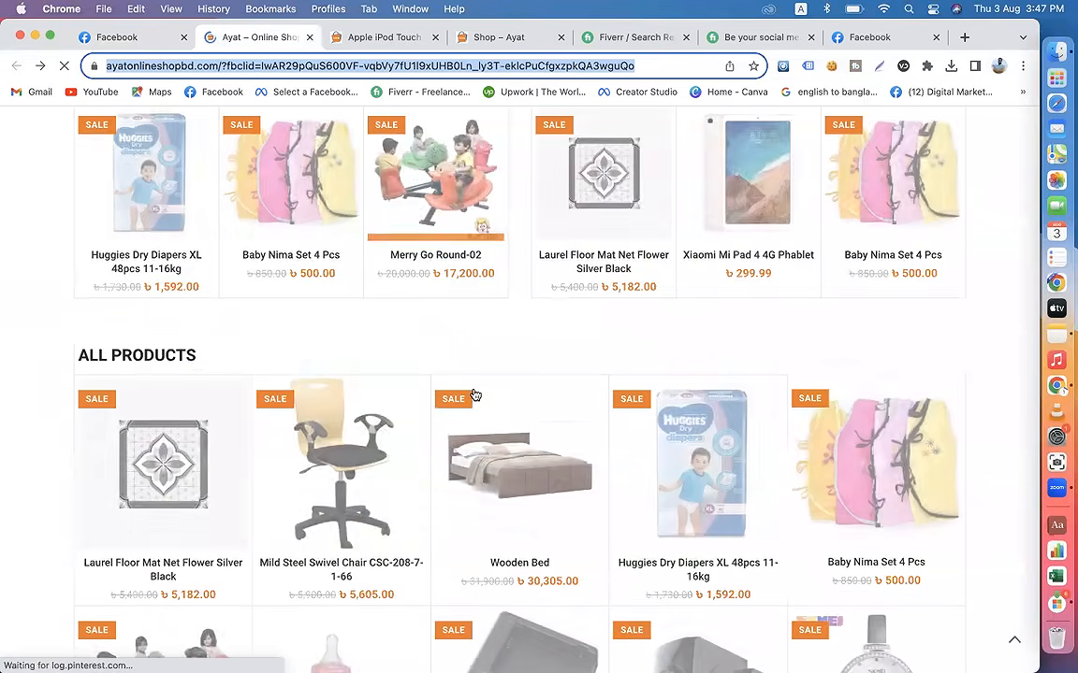
Step: Open the Vision 2:1 Multimedia Speaker Beat-102 product page from the shop's home page and copy the product title
{"action": "scroll", "coordinate": [475, 395], "scroll_direction": "down", "scroll_amount": 10}
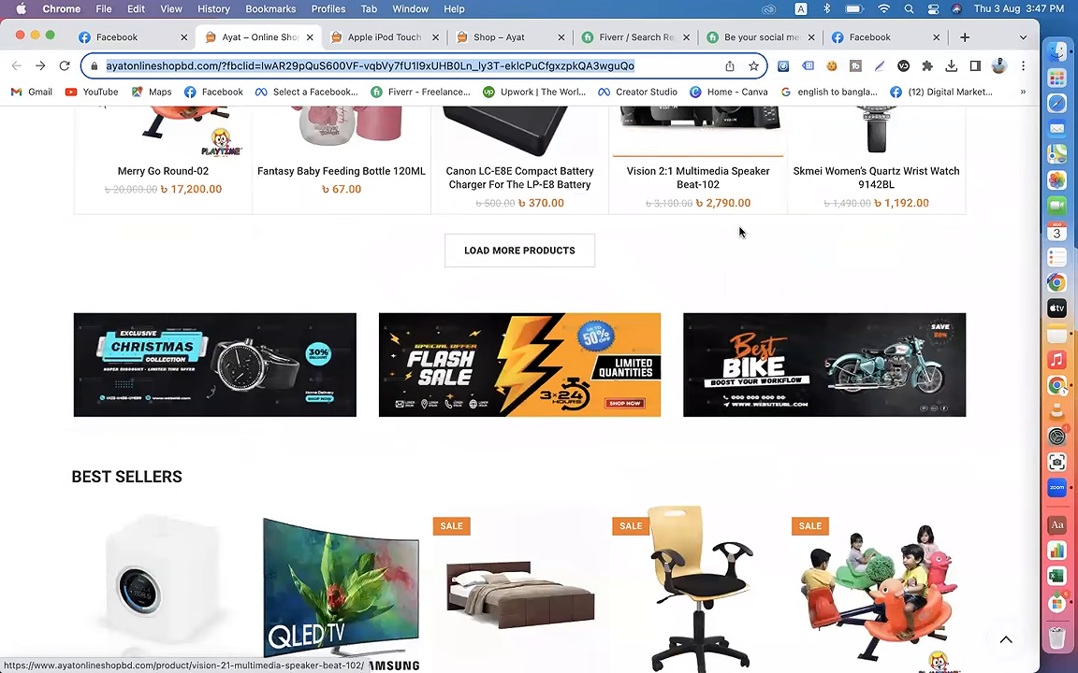
{"action": "scroll", "coordinate": [738, 231], "scroll_direction": "up", "scroll_amount": 4}
{"action": "left_click", "coordinate": [708, 324]}
{"action": "left_click_drag", "start_coordinate": [575, 311], "coordinate": [526, 279]}
{"action": "right_click", "coordinate": [526, 279]}
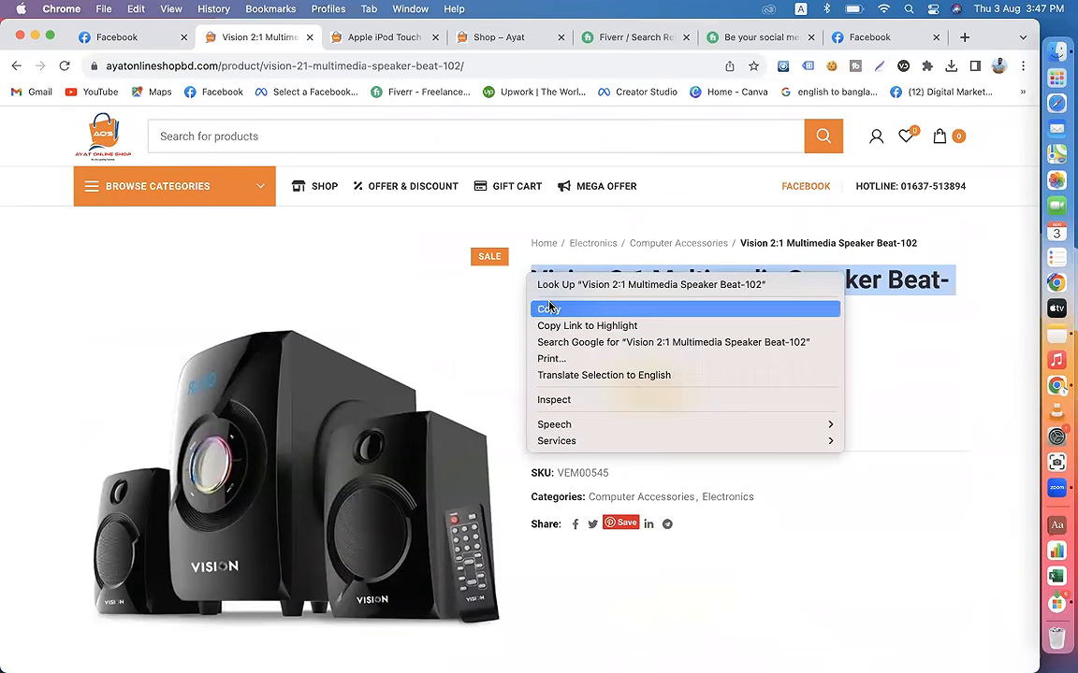
{"action": "left_click", "coordinate": [552, 308]}
Step: On the Facebook page, open the new post's first speaker picture and enter the copied product title as its description
{"action": "left_click", "coordinate": [150, 39]}
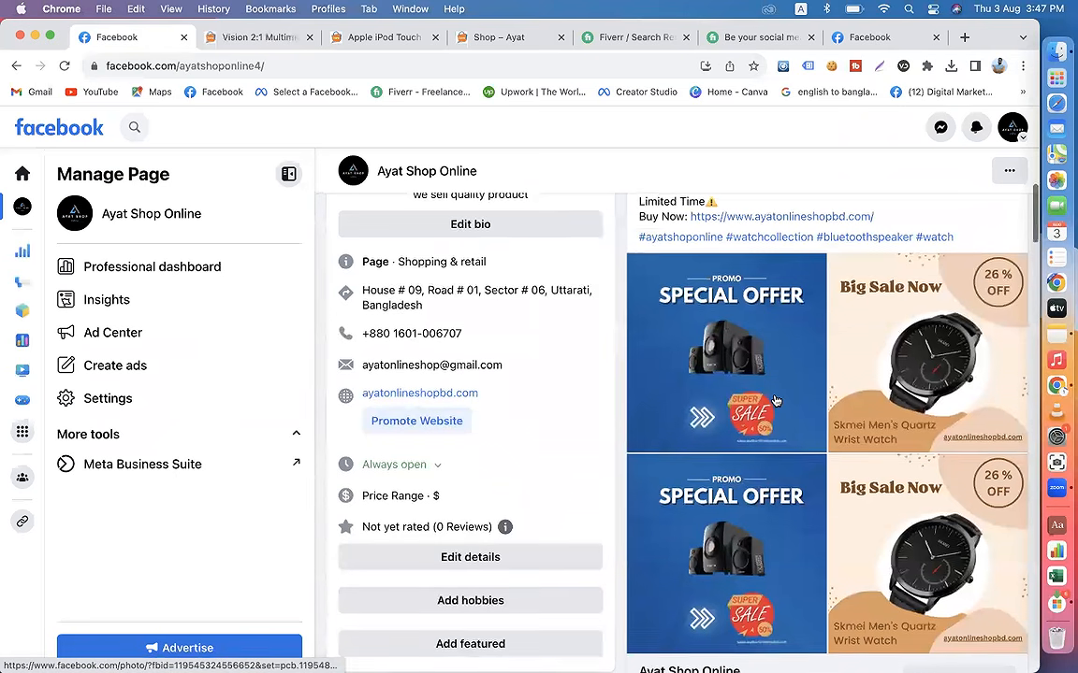
{"action": "scroll", "coordinate": [681, 393], "scroll_direction": "down", "scroll_amount": 2}
{"action": "left_click", "coordinate": [673, 290]}
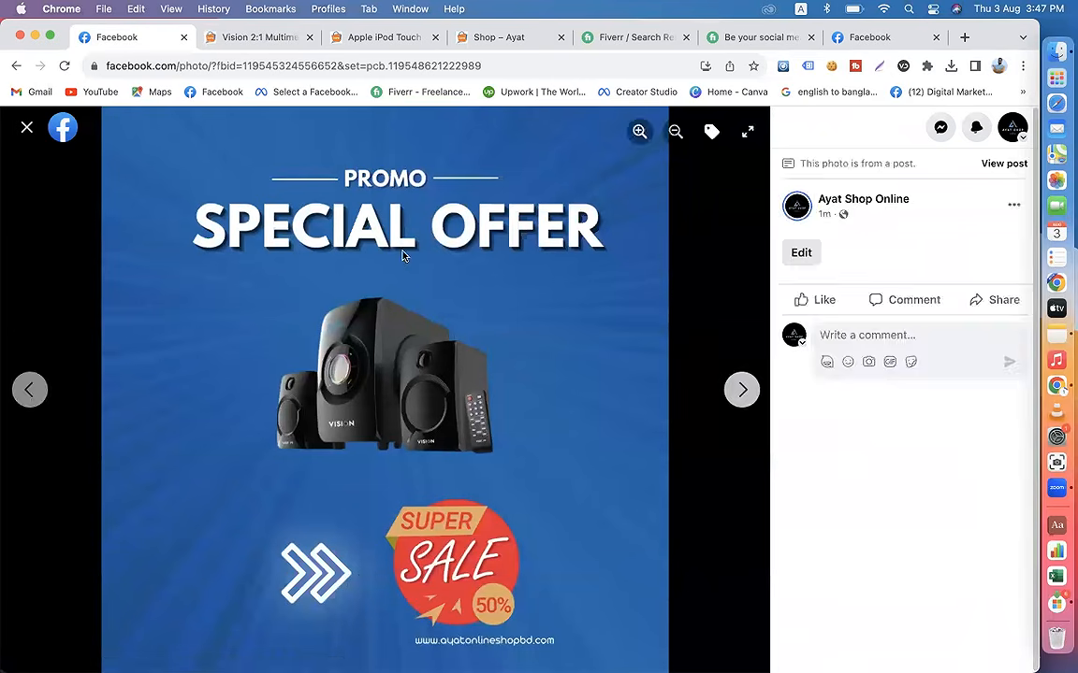
{"action": "left_click", "coordinate": [801, 254]}
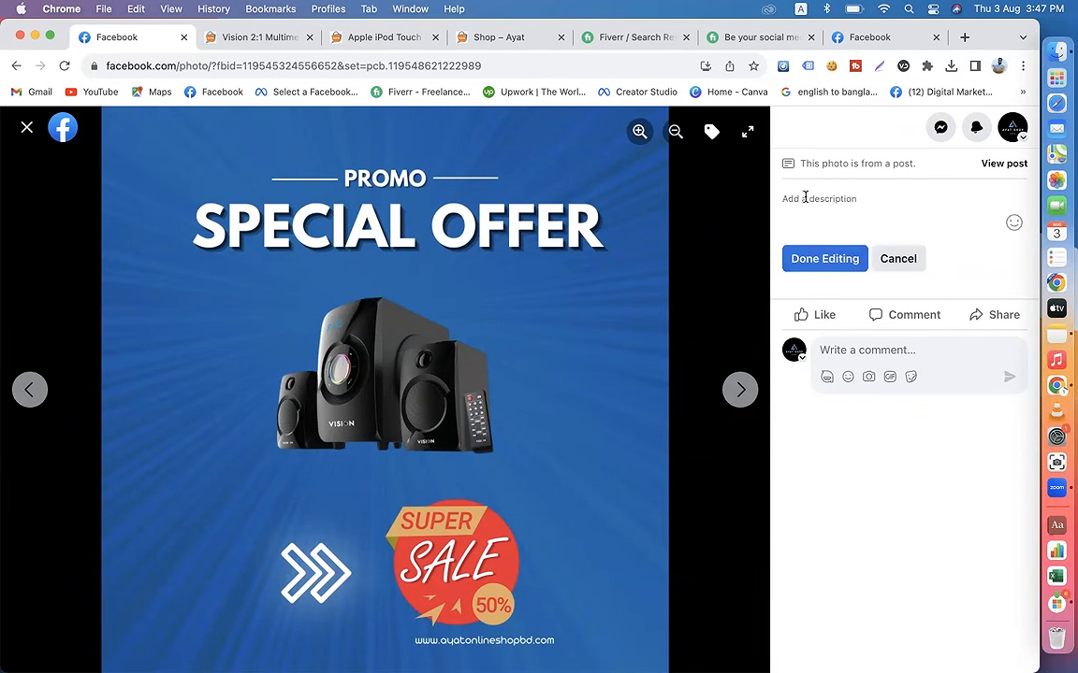
{"action": "key", "text": "super+v"}
{"action": "key", "text": "Return"}
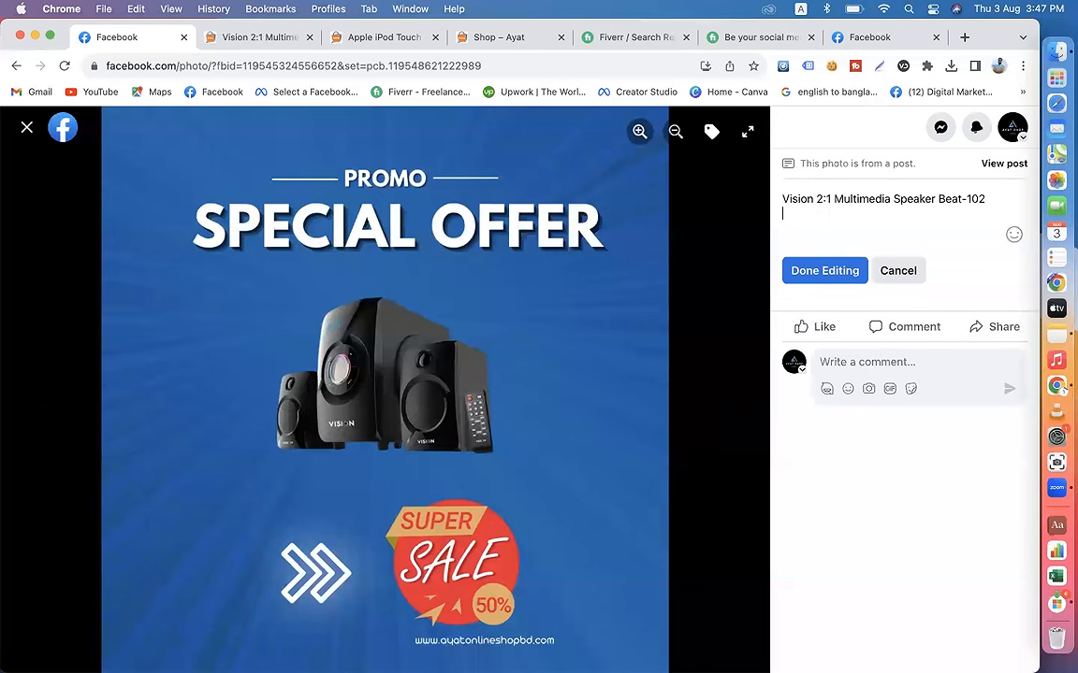
Step: Copy the speaker's specification list from its shop page, from the product name through the Color line
{"action": "left_click", "coordinate": [279, 34]}
{"action": "scroll", "coordinate": [295, 265], "scroll_direction": "down", "scroll_amount": 10}
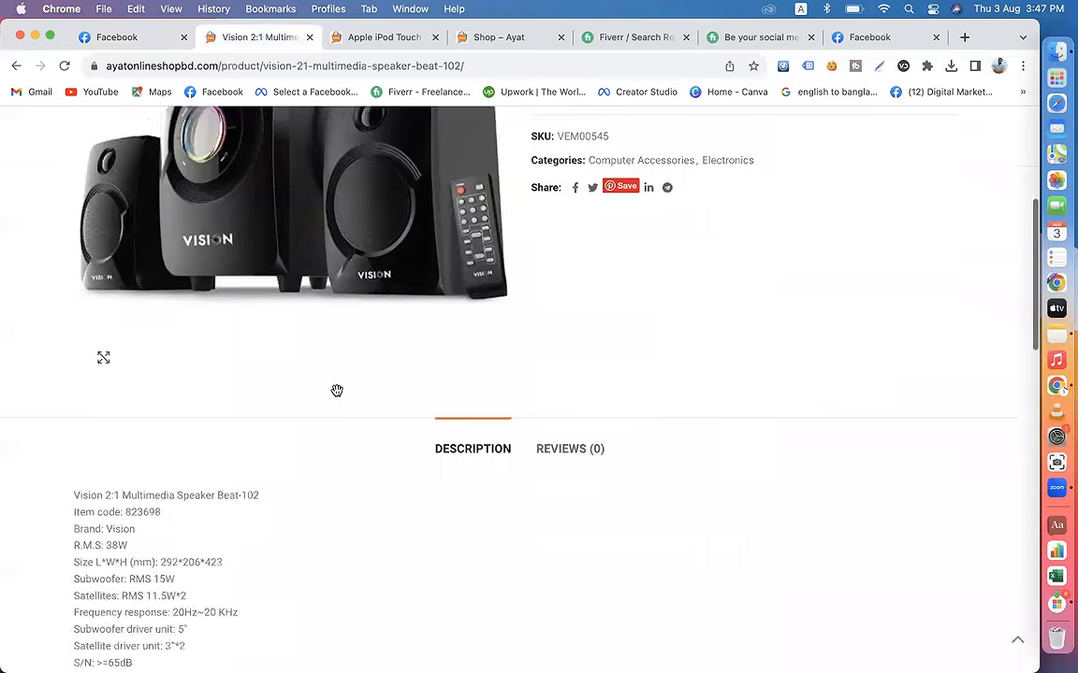
{"action": "scroll", "coordinate": [143, 299], "scroll_direction": "down", "scroll_amount": 3}
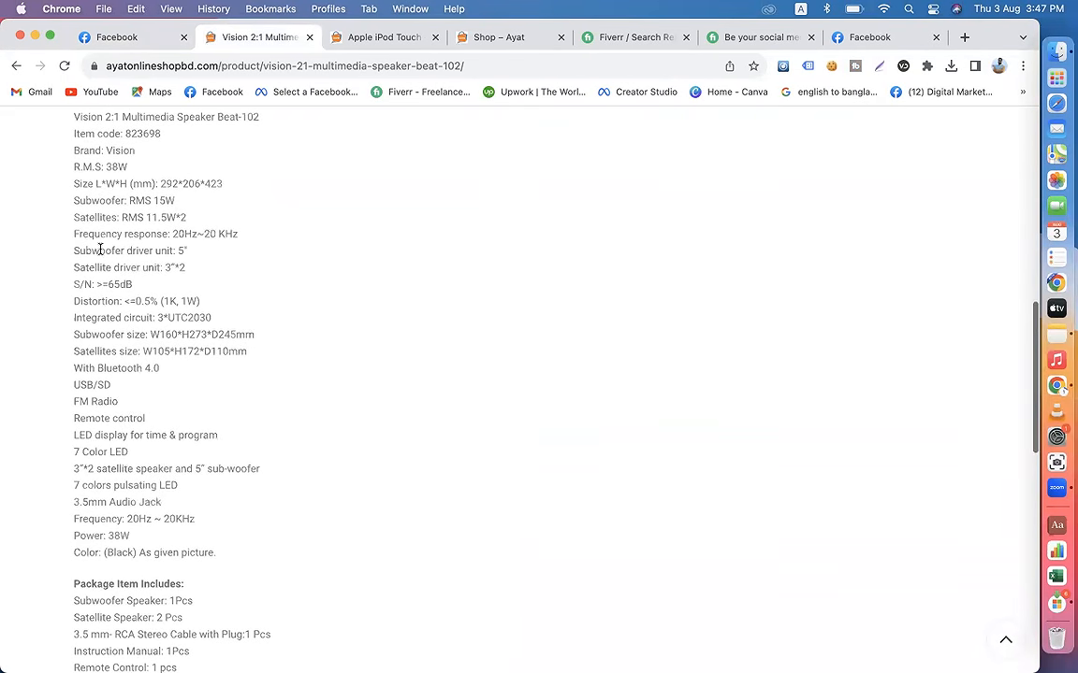
{"action": "scroll", "coordinate": [89, 149], "scroll_direction": "up", "scroll_amount": 2}
{"action": "left_click_drag", "start_coordinate": [72, 178], "coordinate": [274, 626]}
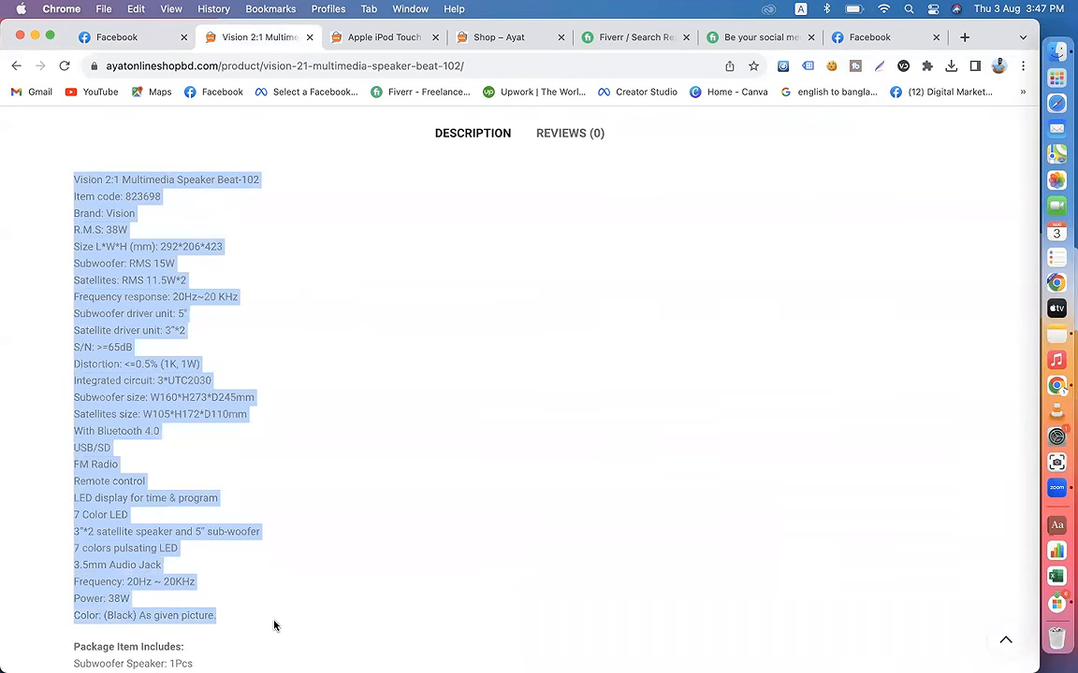
Step: Paste the specification list below the title in the speaker picture's description and save it
{"action": "left_click", "coordinate": [117, 37]}
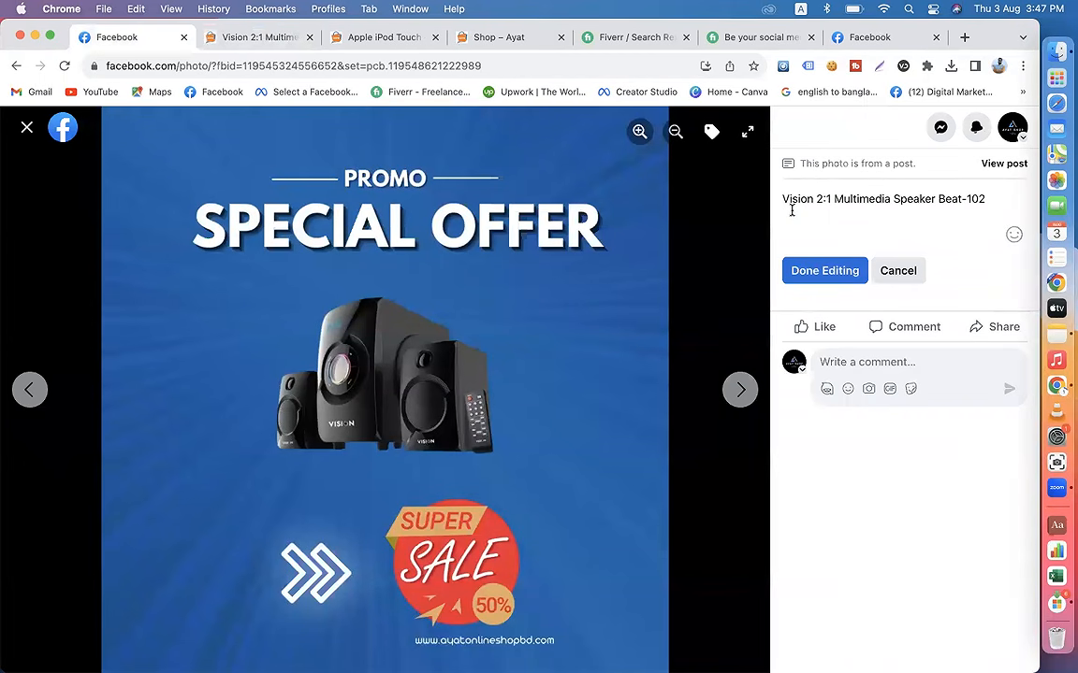
{"action": "key", "text": "cmd+v"}
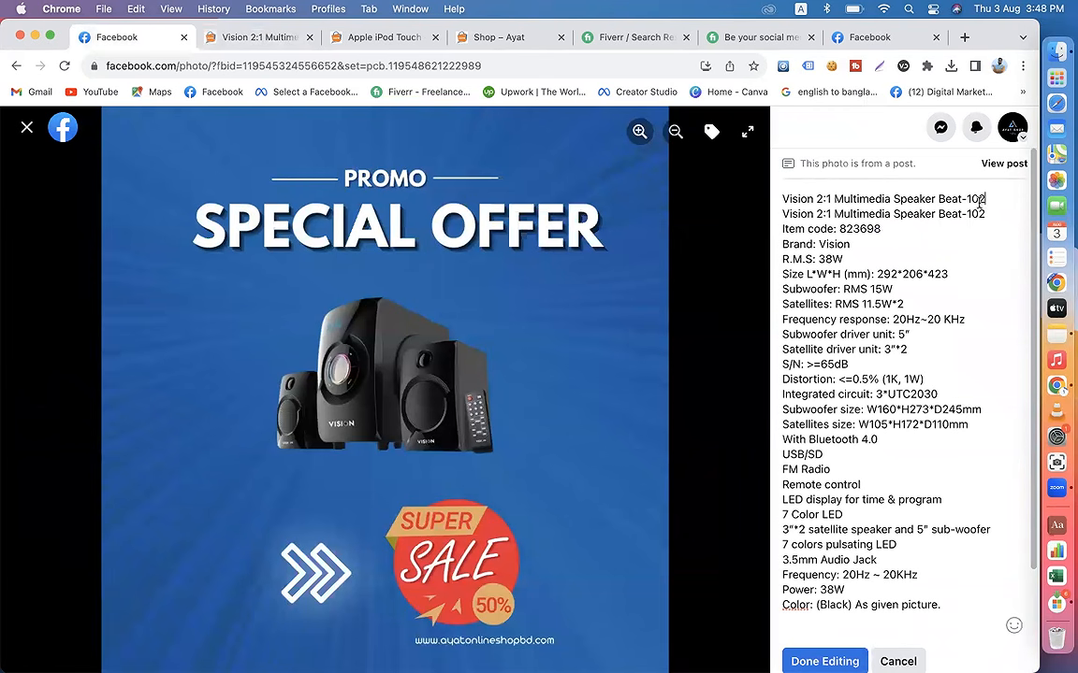
{"action": "scroll", "coordinate": [931, 283], "scroll_direction": "down", "scroll_amount": 3}
{"action": "left_click", "coordinate": [816, 533]}
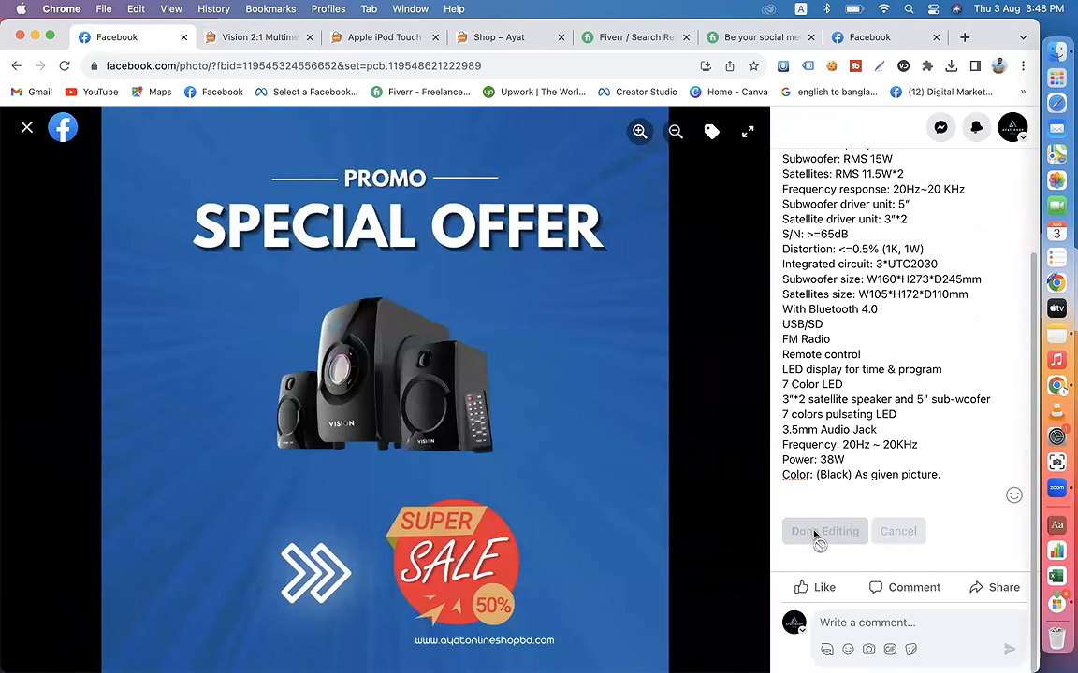
Step: Return to the shop's home page, load more products and open the Skmei Men's Quartz Wrist Watch 1676BL page
{"action": "left_click", "coordinate": [254, 39]}
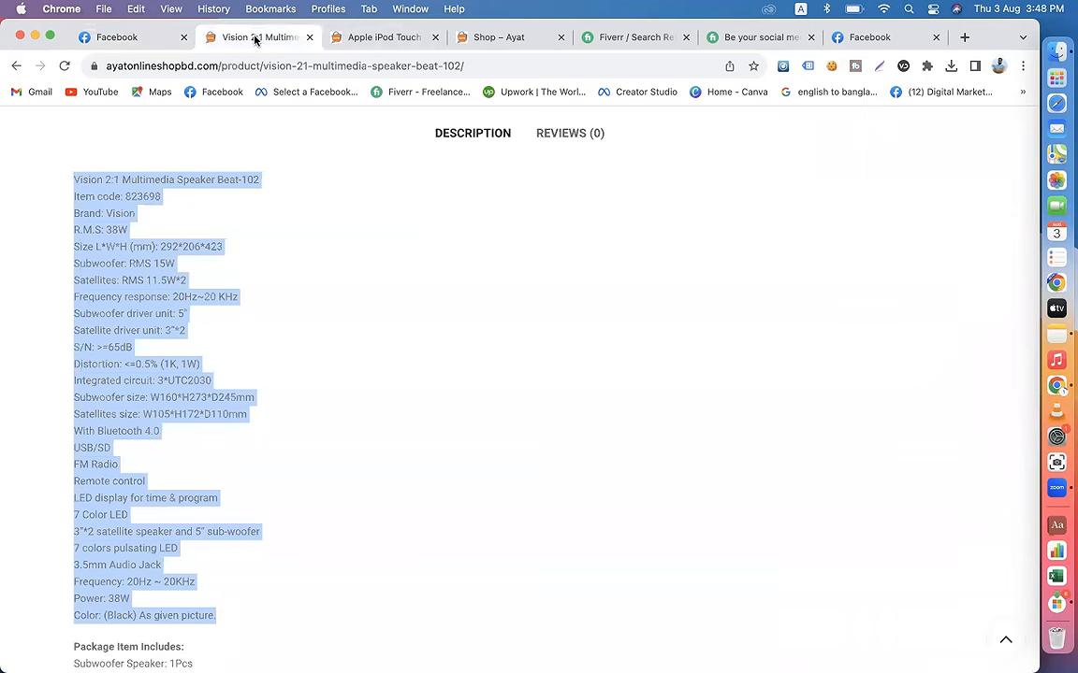
{"action": "left_click", "coordinate": [19, 66]}
{"action": "left_click", "coordinate": [489, 418]}
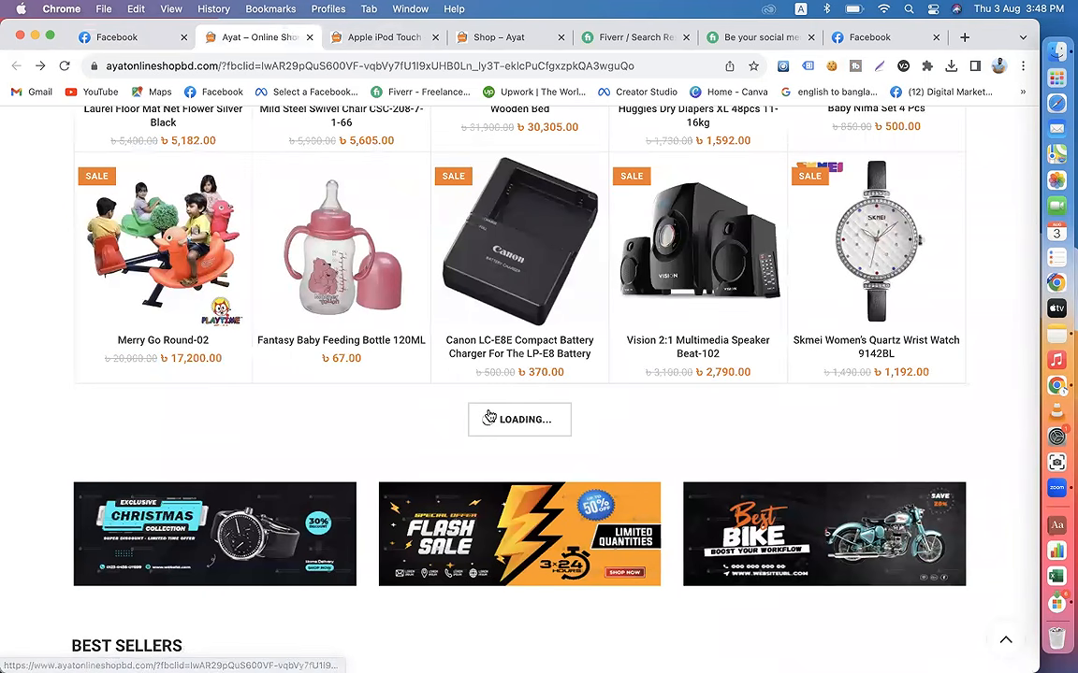
{"action": "scroll", "coordinate": [490, 417], "scroll_direction": "down", "scroll_amount": 1}
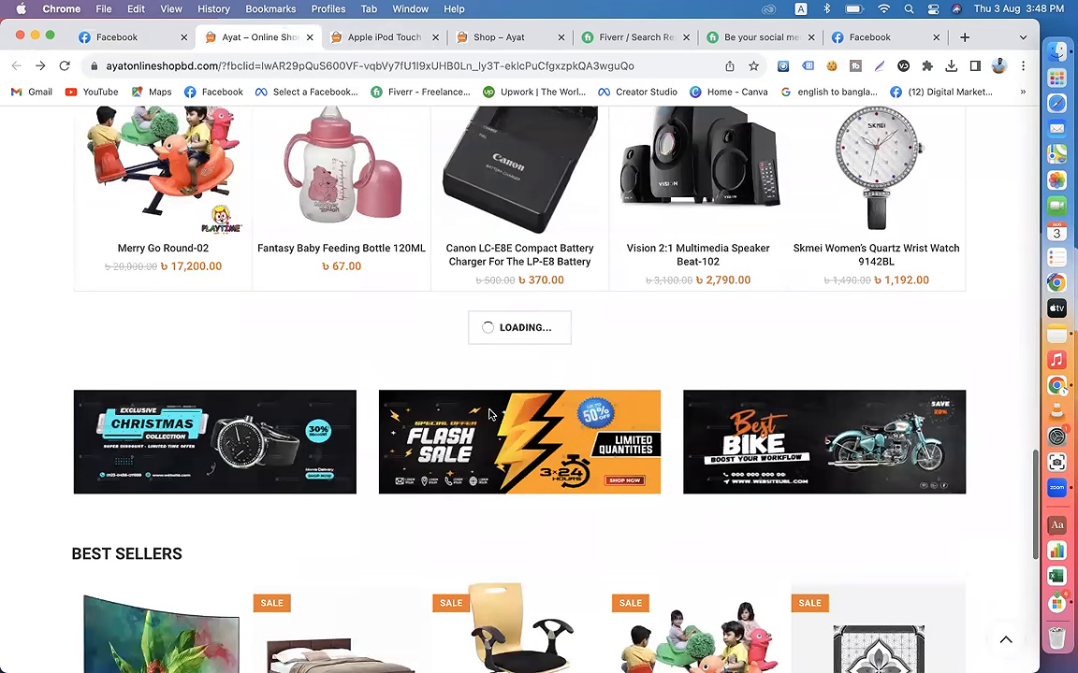
{"action": "scroll", "coordinate": [428, 329], "scroll_direction": "up", "scroll_amount": 2}
{"action": "scroll", "coordinate": [428, 329], "scroll_direction": "up", "scroll_amount": 5}
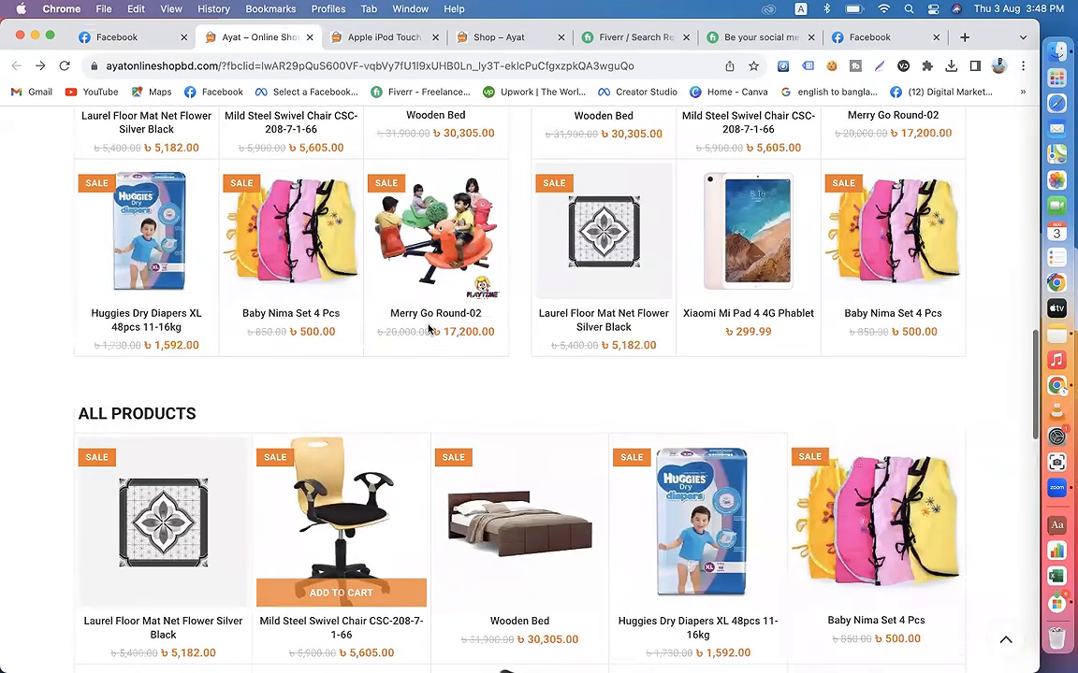
{"action": "scroll", "coordinate": [429, 330], "scroll_direction": "down", "scroll_amount": 7}
{"action": "scroll", "coordinate": [428, 329], "scroll_direction": "down", "scroll_amount": 3}
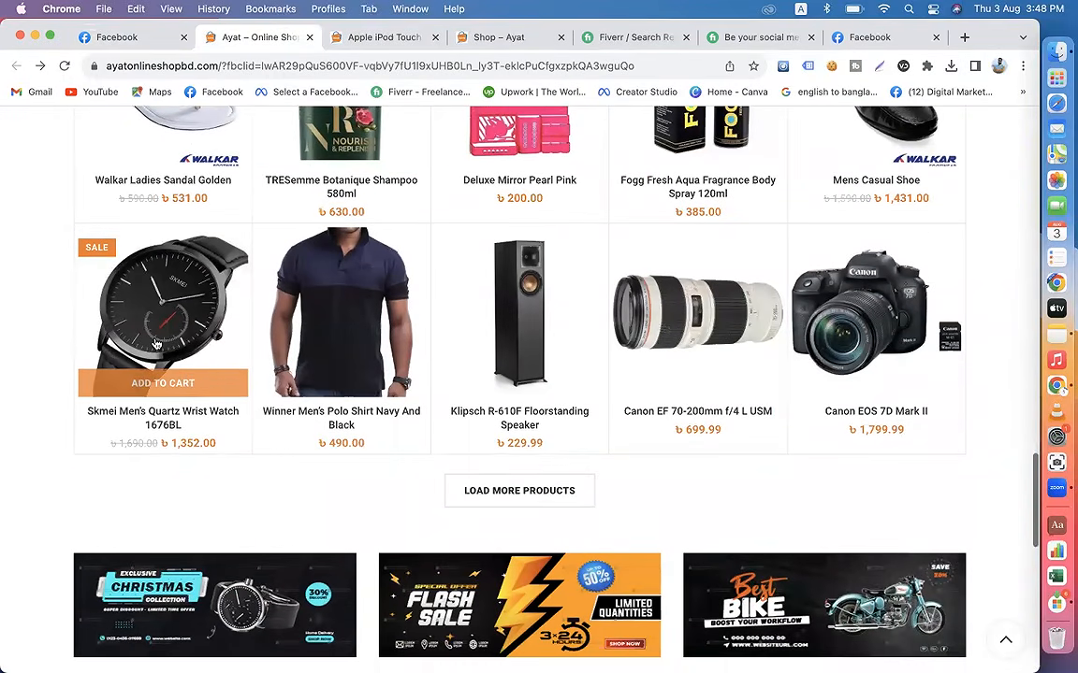
{"action": "left_click", "coordinate": [141, 327]}
Step: Copy the watch's product title and enter it as the description of the post's second picture on Facebook
{"action": "left_click_drag", "start_coordinate": [619, 322], "coordinate": [525, 280]}
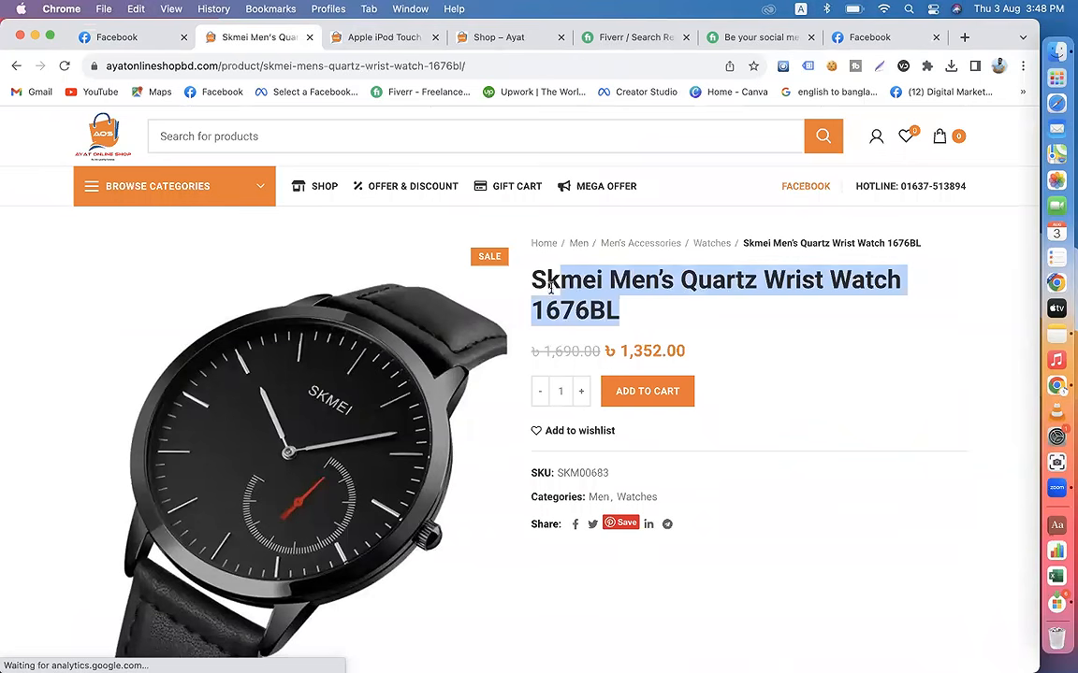
{"action": "key", "text": "super+c"}
{"action": "left_click", "coordinate": [117, 38]}
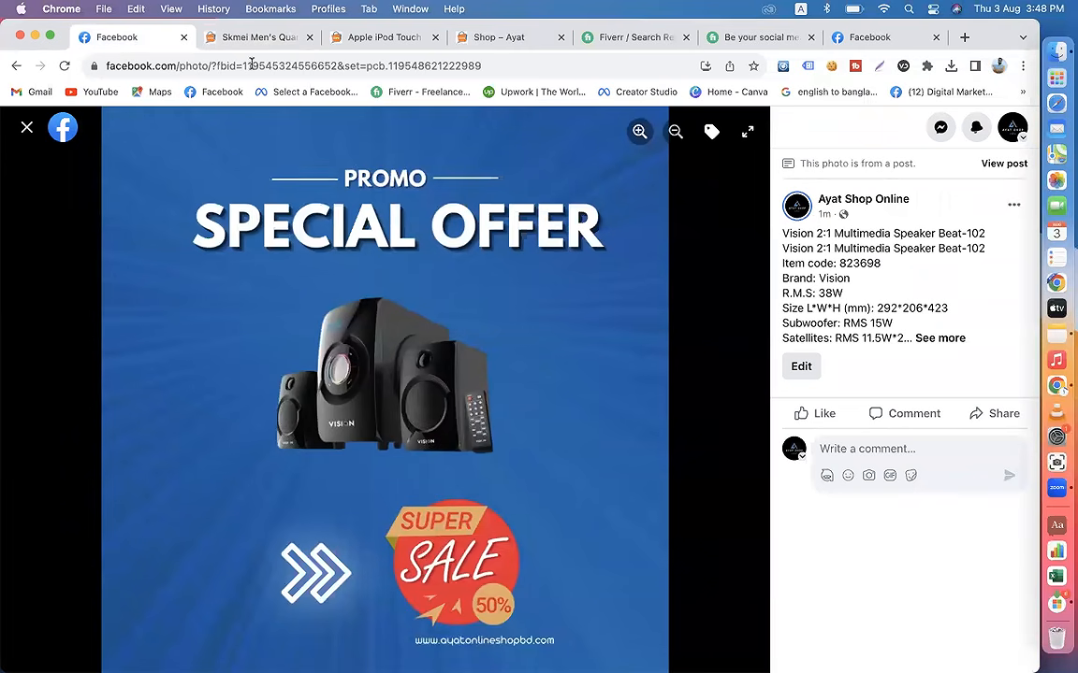
{"action": "left_click", "coordinate": [744, 391]}
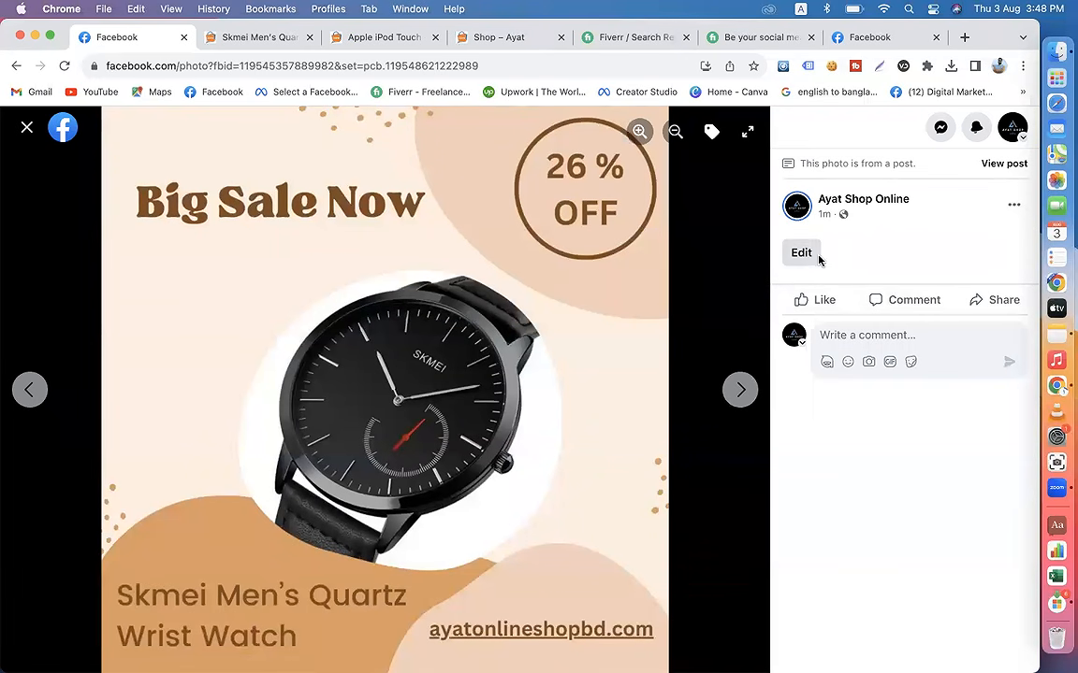
{"action": "left_click", "coordinate": [810, 252]}
{"action": "key", "text": "super+v"}
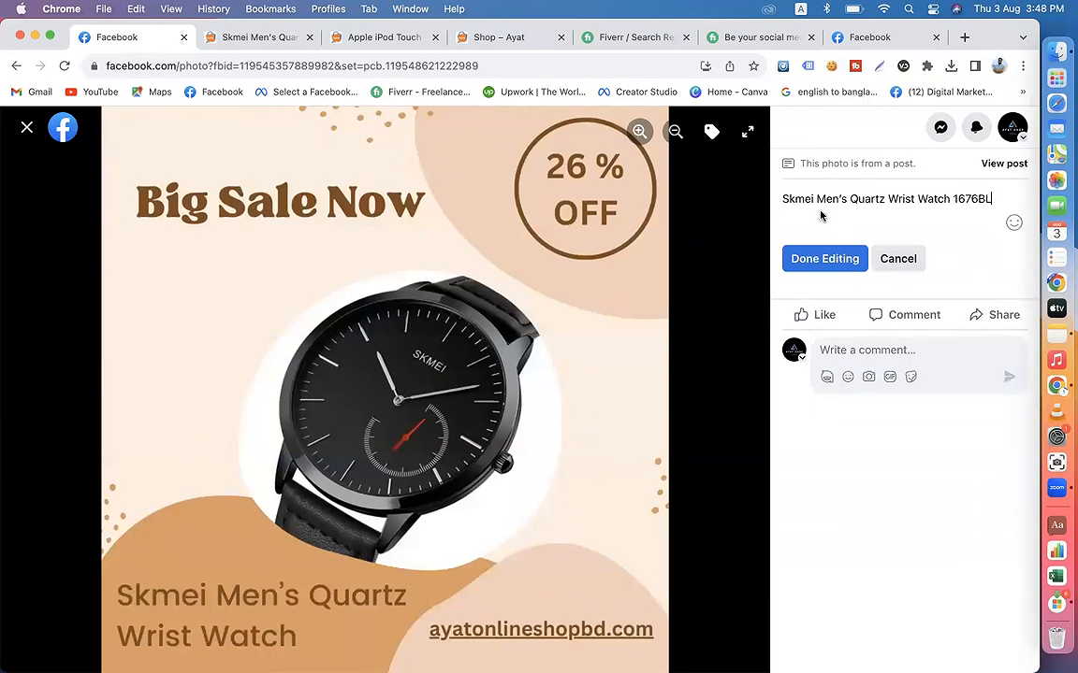
{"action": "key", "text": "Return"}
Step: Copy the watch's full specification list from the shop page and paste it below the title in the picture's description
{"action": "left_click", "coordinate": [242, 36]}
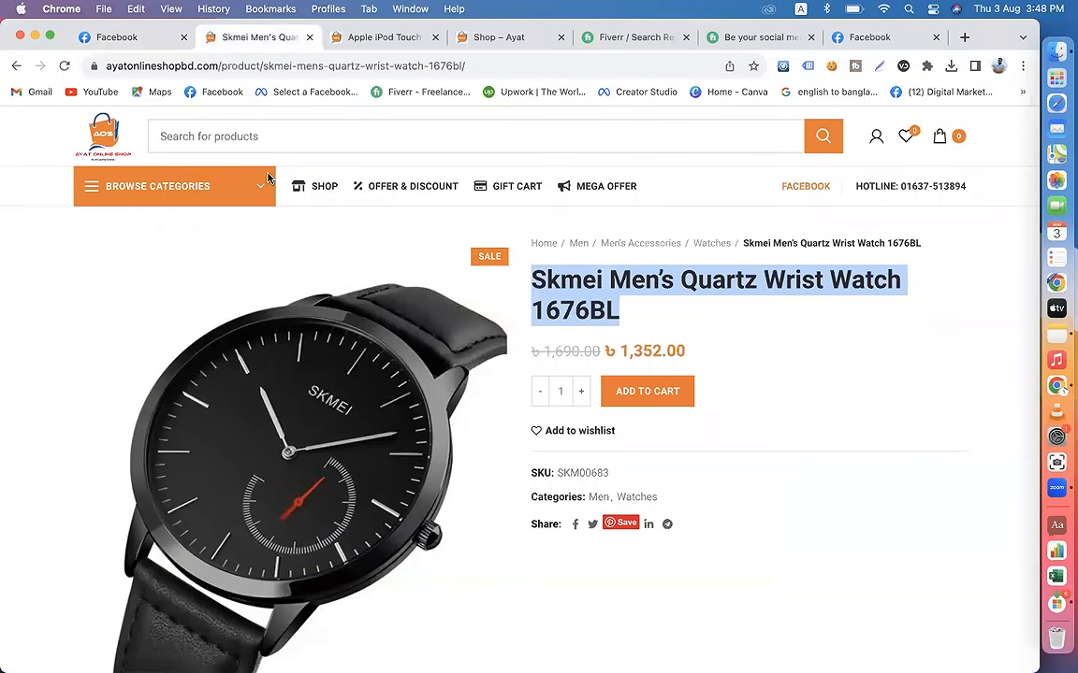
{"action": "scroll", "coordinate": [299, 321], "scroll_direction": "down", "scroll_amount": 10}
{"action": "scroll", "coordinate": [299, 321], "scroll_direction": "up", "scroll_amount": 5}
{"action": "left_click_drag", "start_coordinate": [245, 462], "coordinate": [62, 198]}
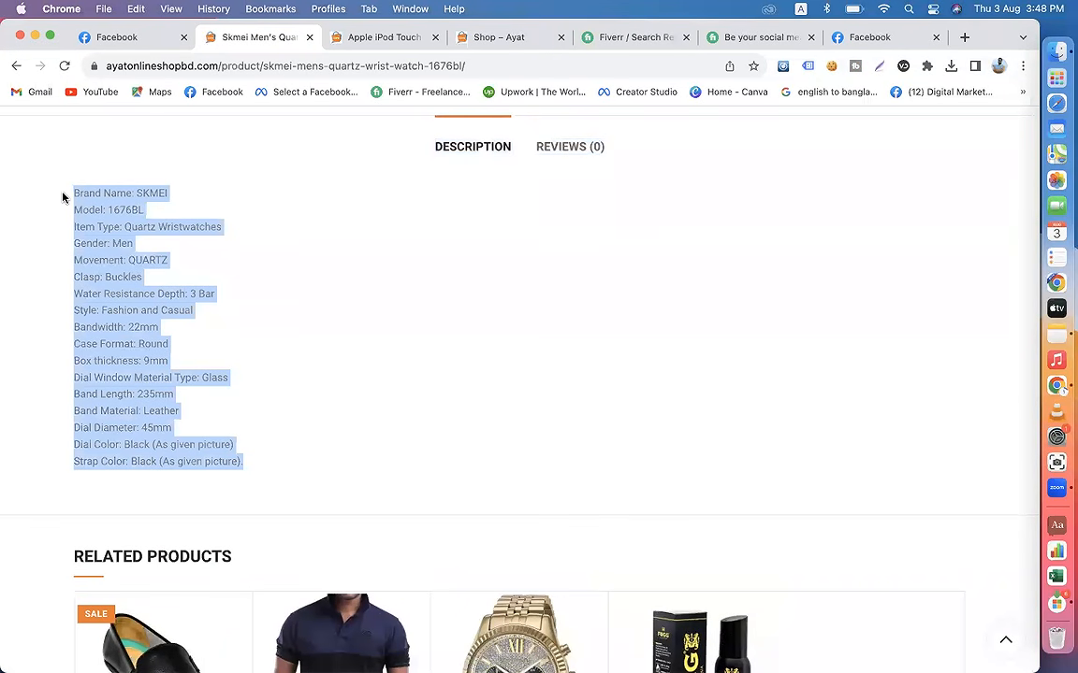
{"action": "left_click", "coordinate": [110, 39]}
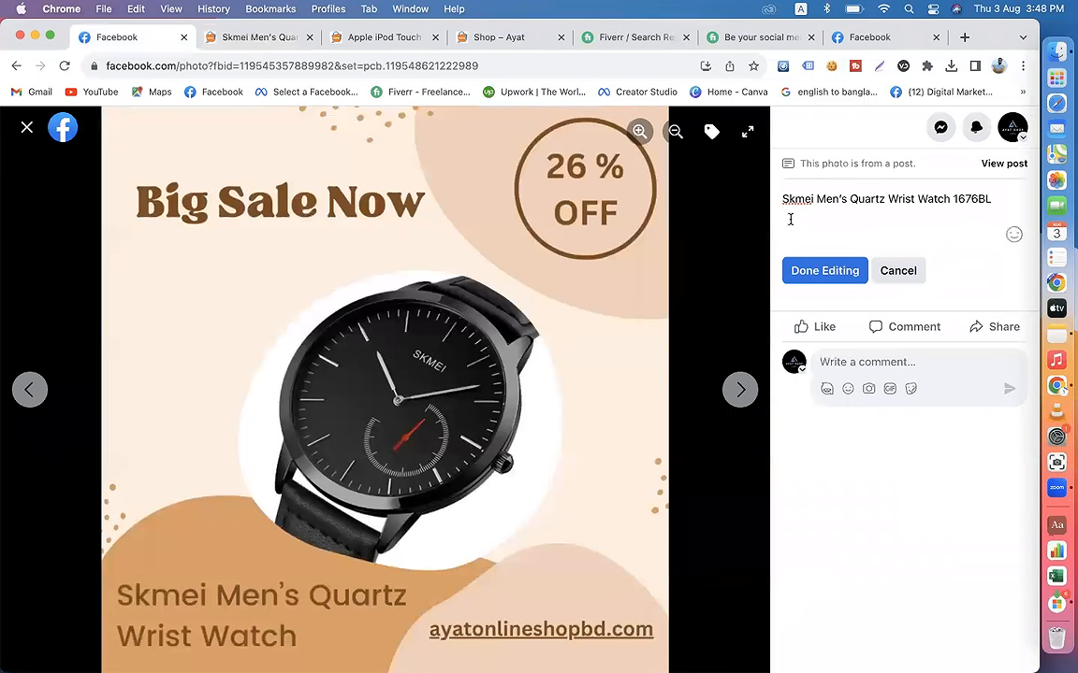
{"action": "key", "text": "super+v"}
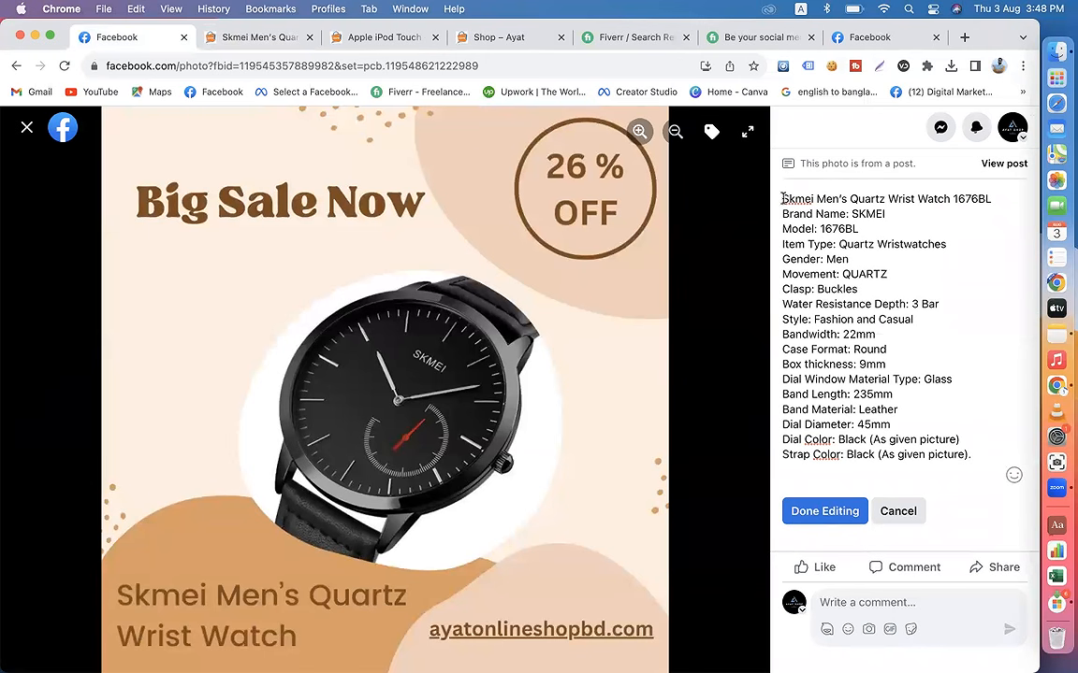
{"action": "key", "text": "Return"}
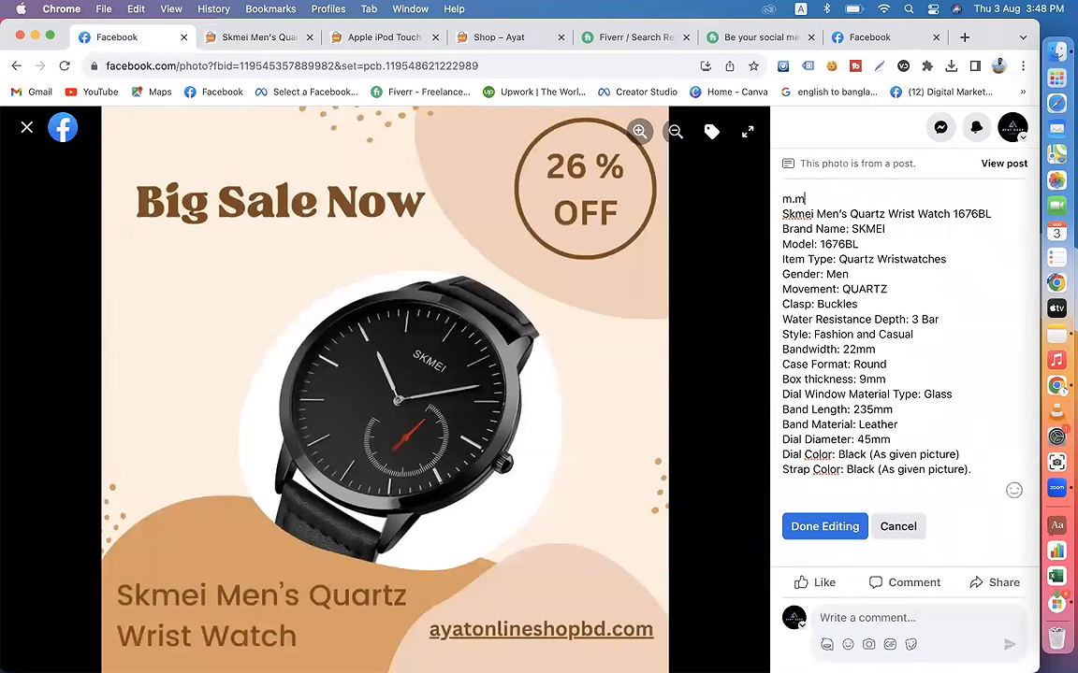
{"action": "type", "text": "m.me?"}
{"action": "key", "text": "BackSpace"}
{"action": "key", "text": "BackSpace"}
{"action": "key", "text": "BackSpace"}
{"action": "key", "text": "BackSpace"}
{"action": "key", "text": "BackSpace"}
{"action": "key", "text": "BackSpace"}
{"action": "key", "text": "BackSpace"}
{"action": "key", "text": "BackSpace"}
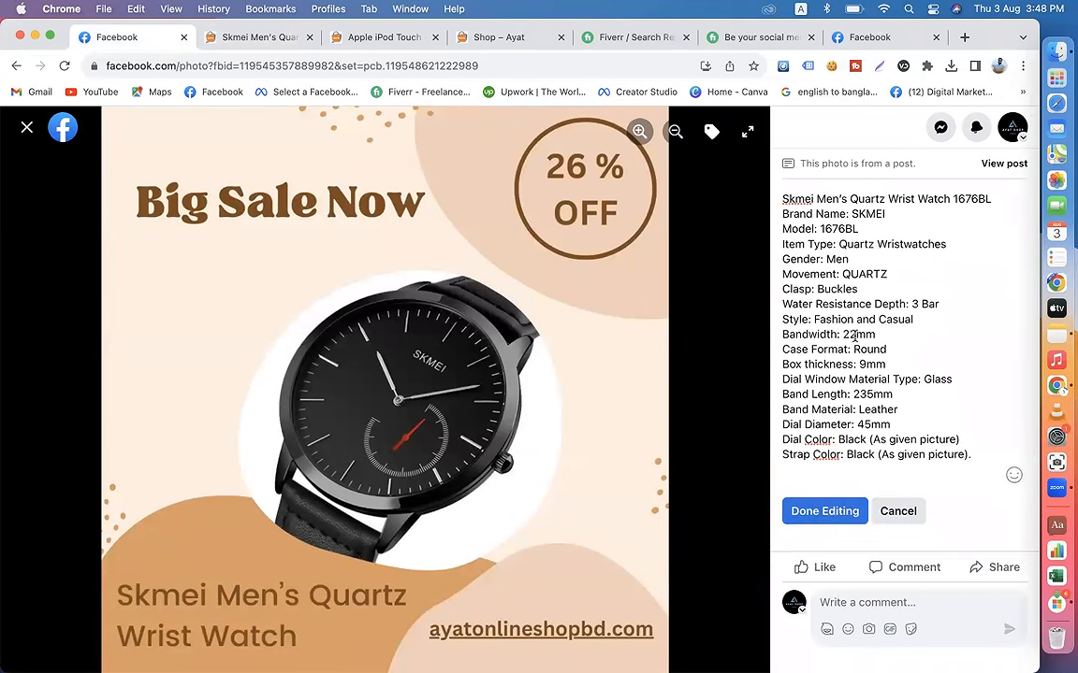
Step: Save the watch picture's description and close the photo viewer
{"action": "left_click", "coordinate": [825, 515]}
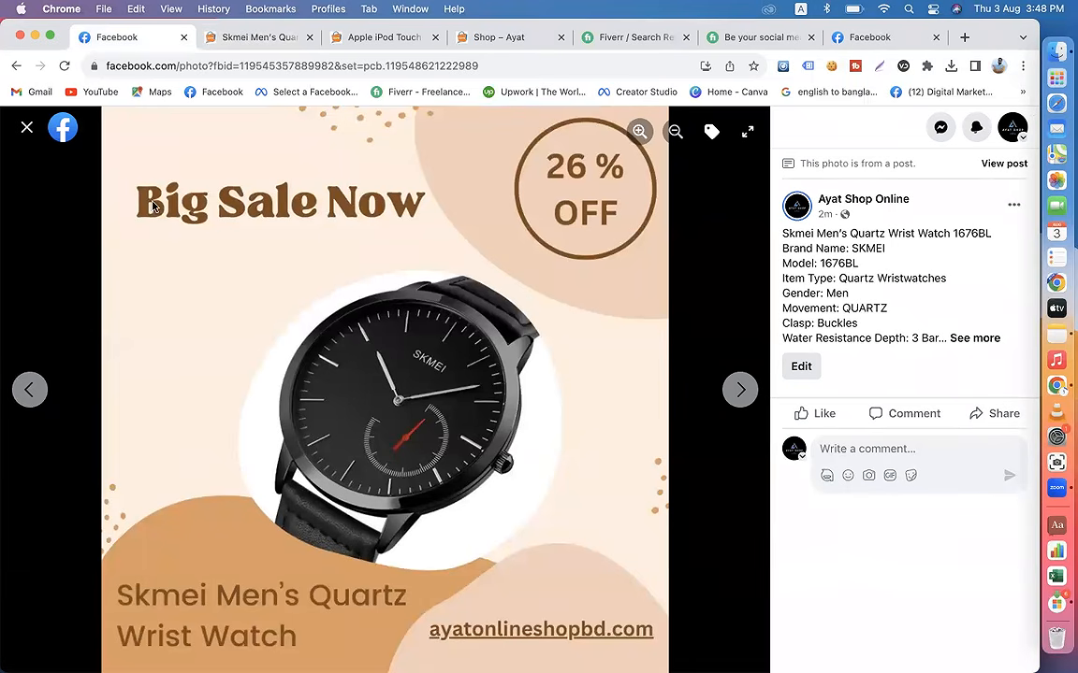
{"action": "left_click", "coordinate": [26, 126]}
Step: Review the post's pictures, expanding the speaker and watch descriptions, and return to the page to check the post's caption
{"action": "left_click", "coordinate": [696, 310]}
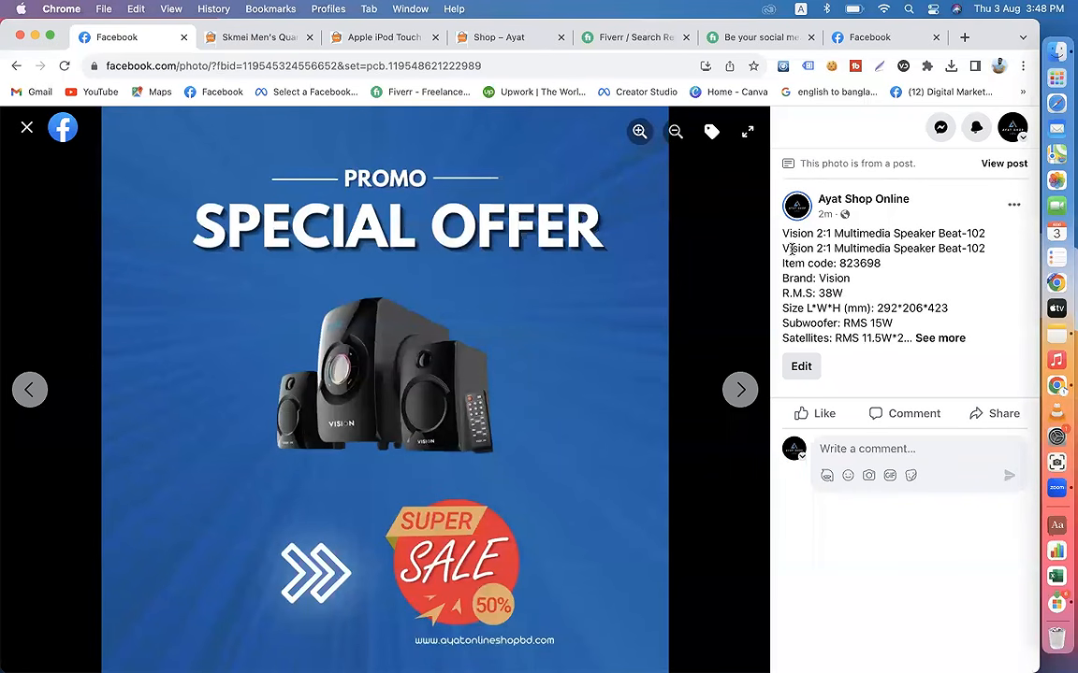
{"action": "left_click", "coordinate": [939, 338]}
{"action": "scroll", "coordinate": [892, 469], "scroll_direction": "down", "scroll_amount": 3}
{"action": "scroll", "coordinate": [891, 469], "scroll_direction": "up", "scroll_amount": 3}
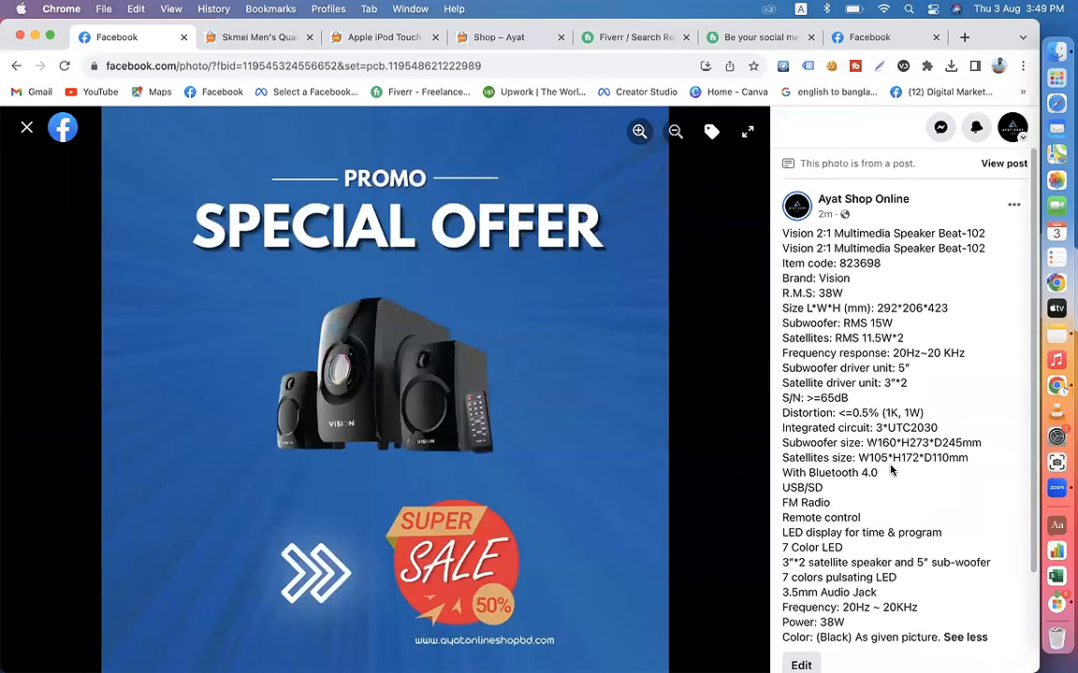
{"action": "left_click", "coordinate": [727, 389]}
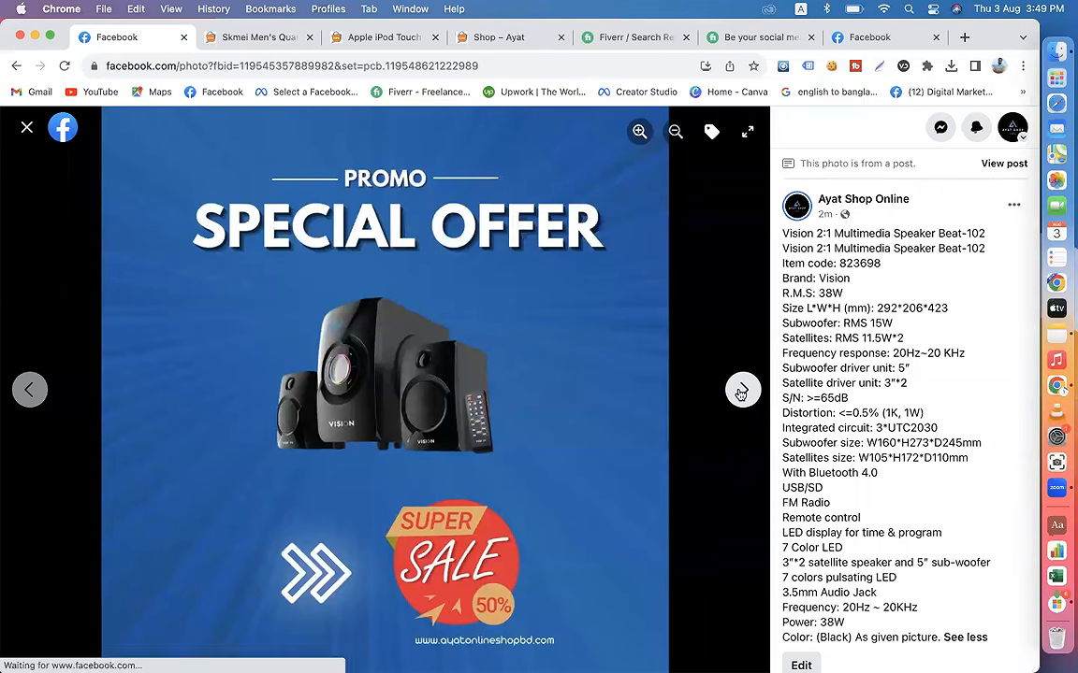
{"action": "left_click", "coordinate": [974, 338]}
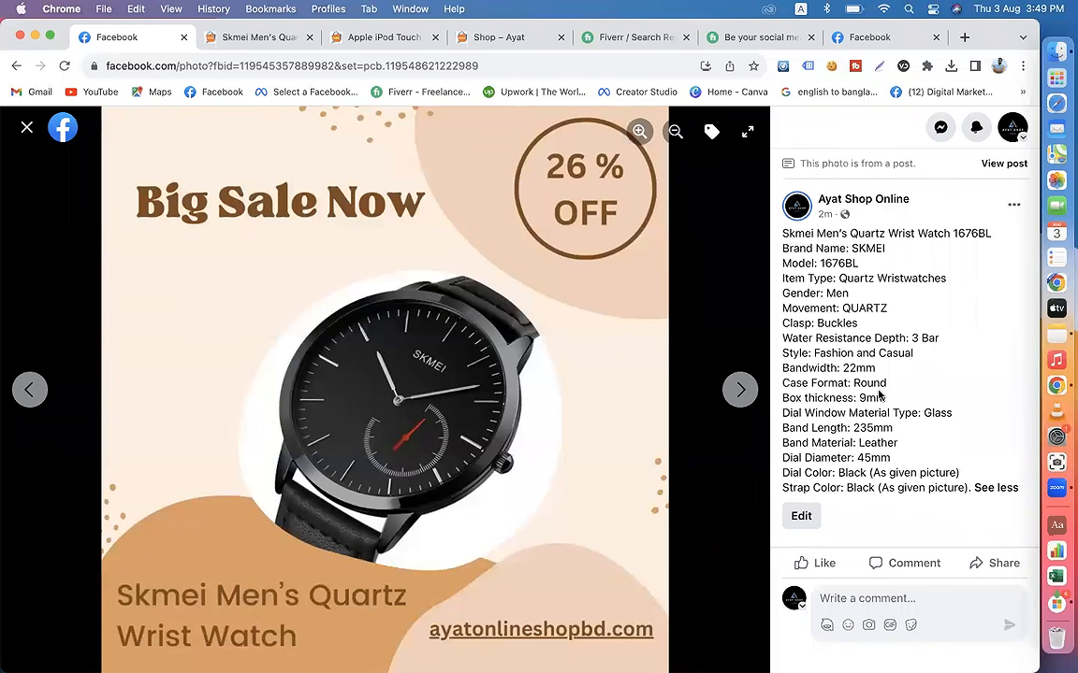
{"action": "left_click", "coordinate": [740, 389]}
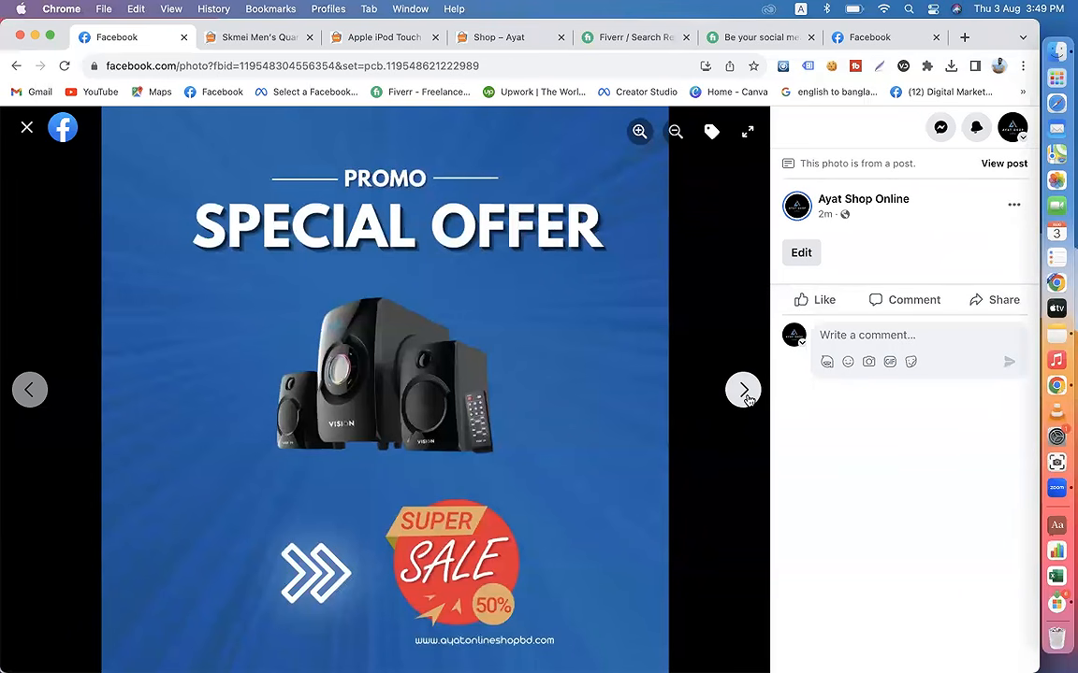
{"action": "left_click", "coordinate": [741, 390]}
{"action": "left_click", "coordinate": [28, 128]}
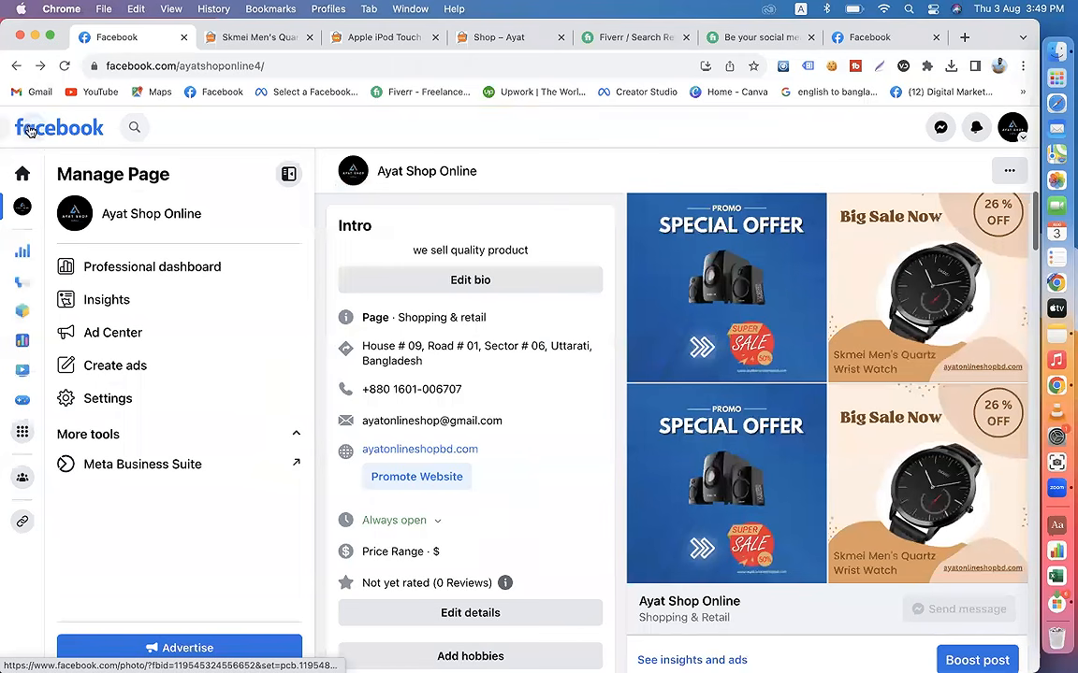
{"action": "left_click_drag", "start_coordinate": [964, 385], "coordinate": [610, 307]}
{"action": "left_click", "coordinate": [732, 316]}
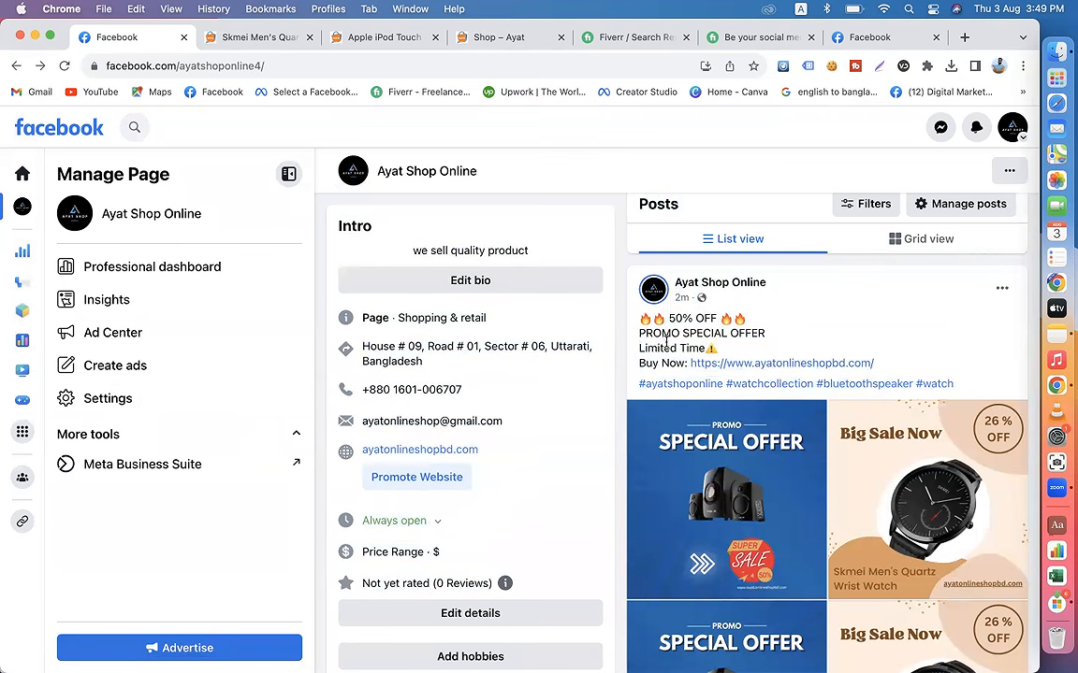
Step: Review the captions and pictures of the page's two latest promo posts, the speaker-and-watch collage and the Vision speaker post
{"action": "scroll", "coordinate": [839, 536], "scroll_direction": "down", "scroll_amount": 5}
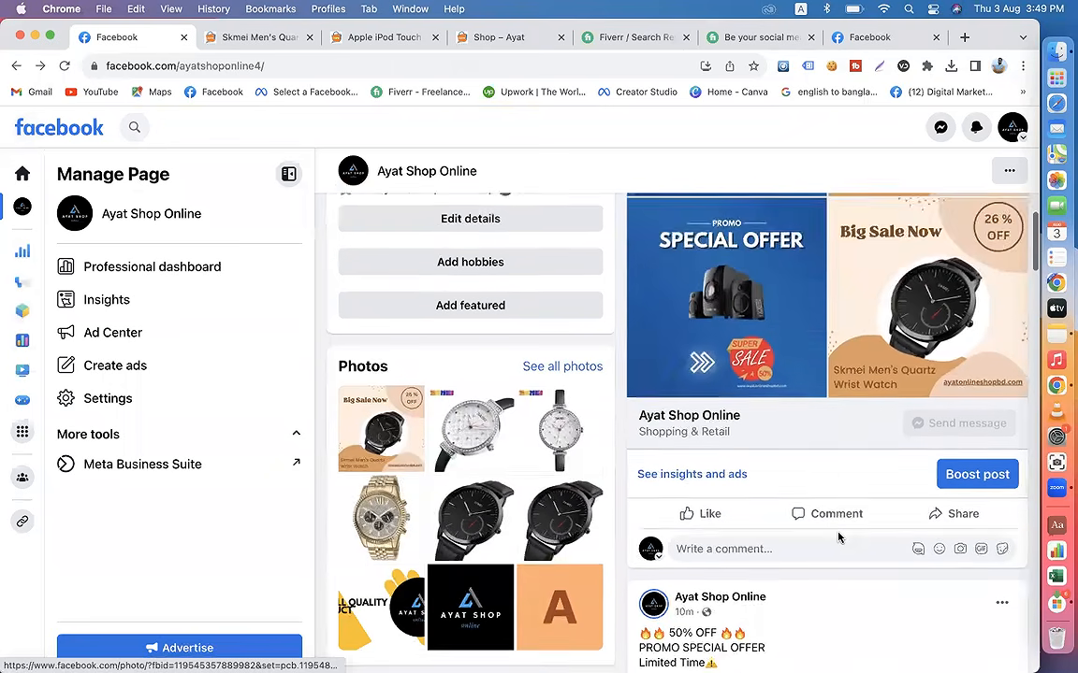
{"action": "scroll", "coordinate": [837, 538], "scroll_direction": "up", "scroll_amount": 5}
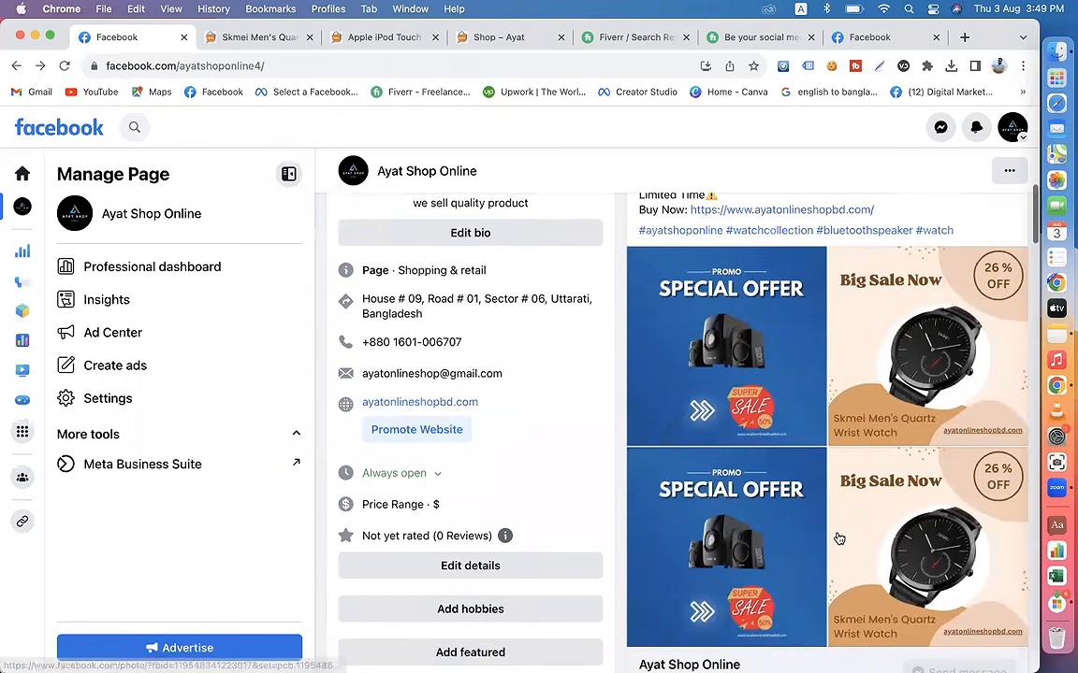
{"action": "scroll", "coordinate": [765, 501], "scroll_direction": "down", "scroll_amount": 5}
{"action": "scroll", "coordinate": [757, 514], "scroll_direction": "up", "scroll_amount": 6}
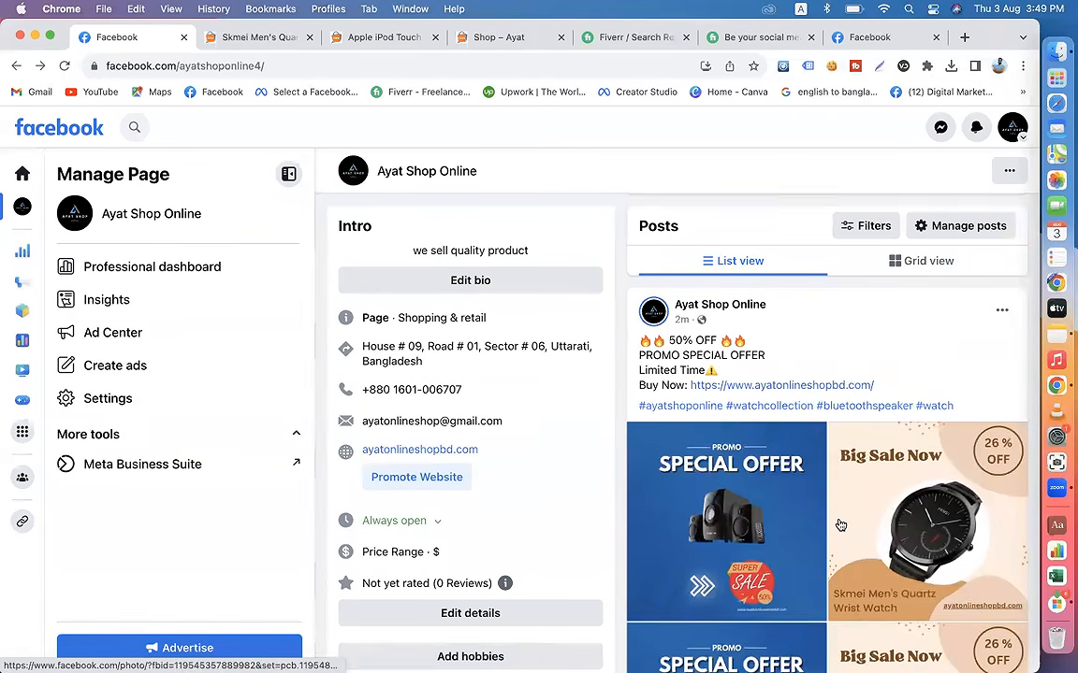
{"action": "scroll", "coordinate": [837, 524], "scroll_direction": "down", "scroll_amount": 5}
{"action": "scroll", "coordinate": [838, 524], "scroll_direction": "down", "scroll_amount": 1}
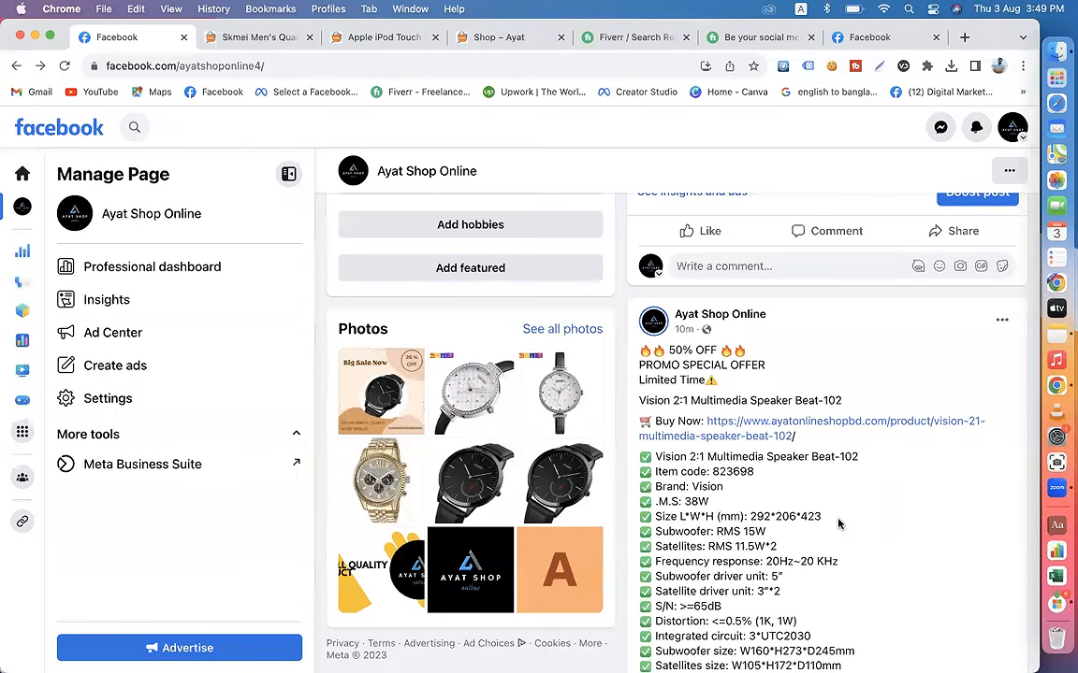
{"action": "scroll", "coordinate": [838, 524], "scroll_direction": "down", "scroll_amount": 3}
{"action": "scroll", "coordinate": [838, 522], "scroll_direction": "up", "scroll_amount": 12}
{"action": "scroll", "coordinate": [726, 513], "scroll_direction": "down", "scroll_amount": 10}
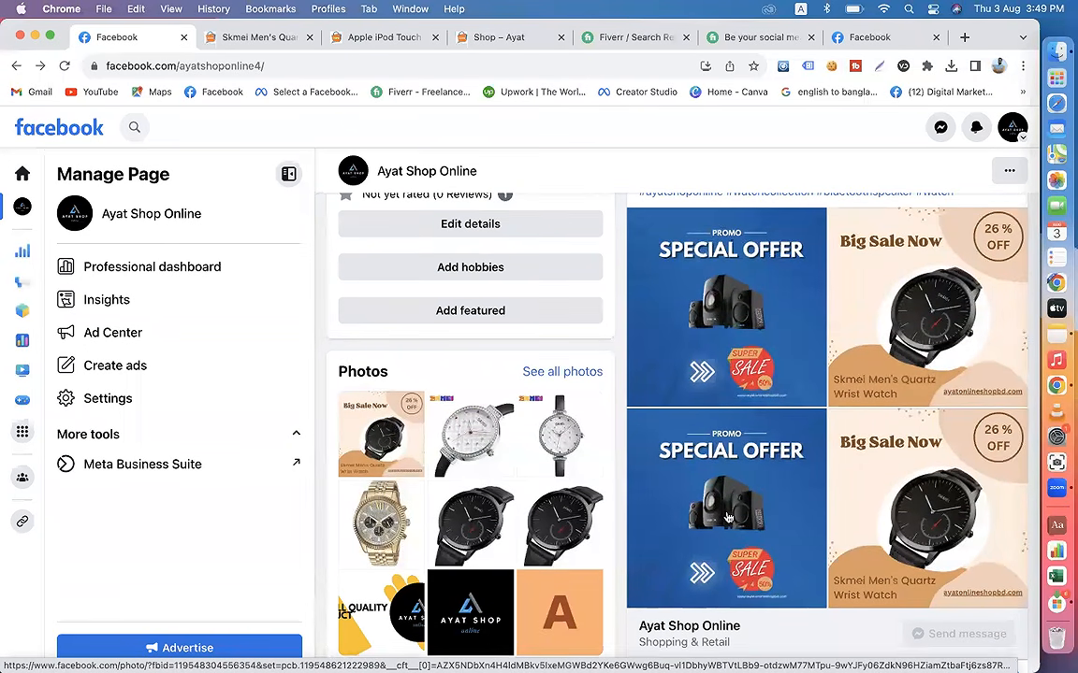
{"action": "scroll", "coordinate": [727, 517], "scroll_direction": "down", "scroll_amount": 3}
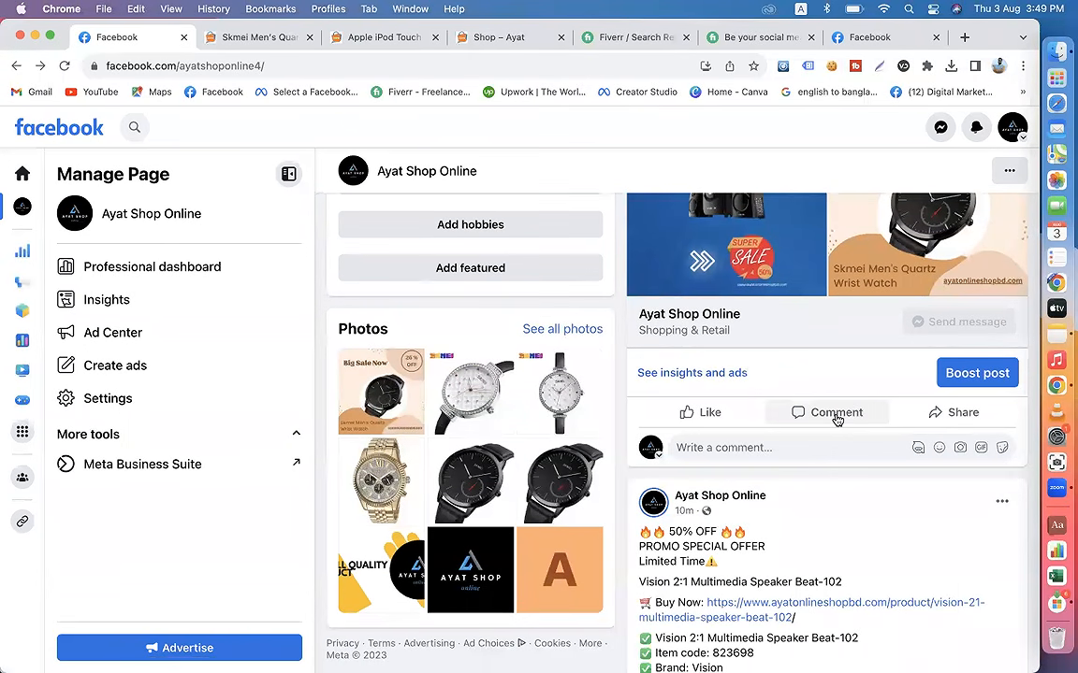
{"action": "scroll", "coordinate": [835, 421], "scroll_direction": "down", "scroll_amount": 3}
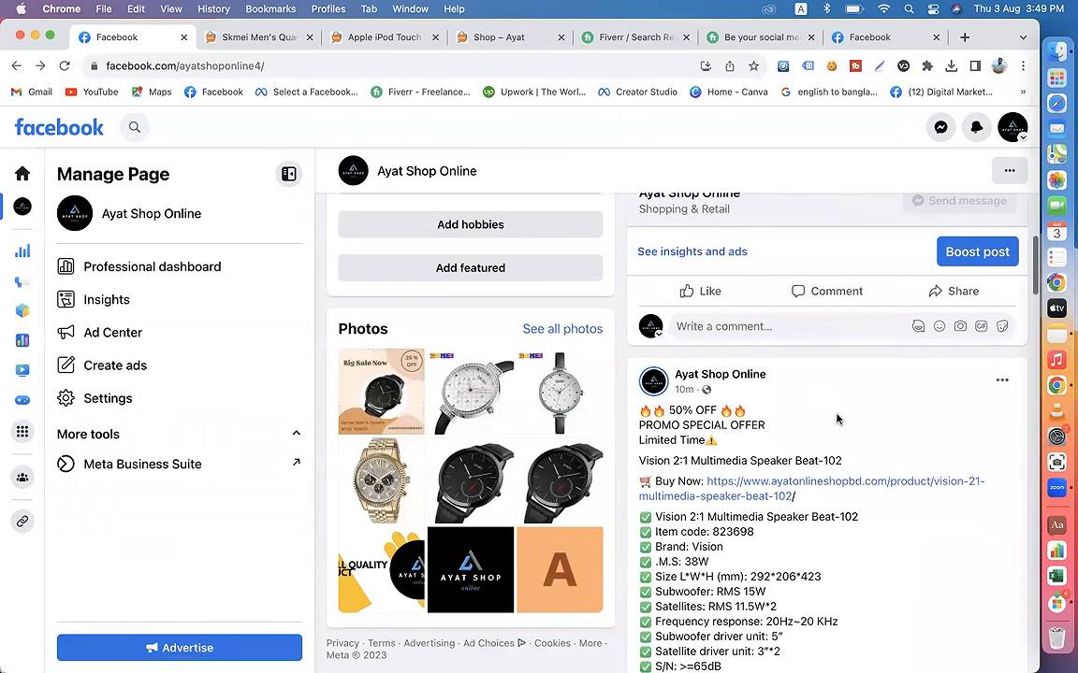
{"action": "scroll", "coordinate": [778, 404], "scroll_direction": "up", "scroll_amount": 3}
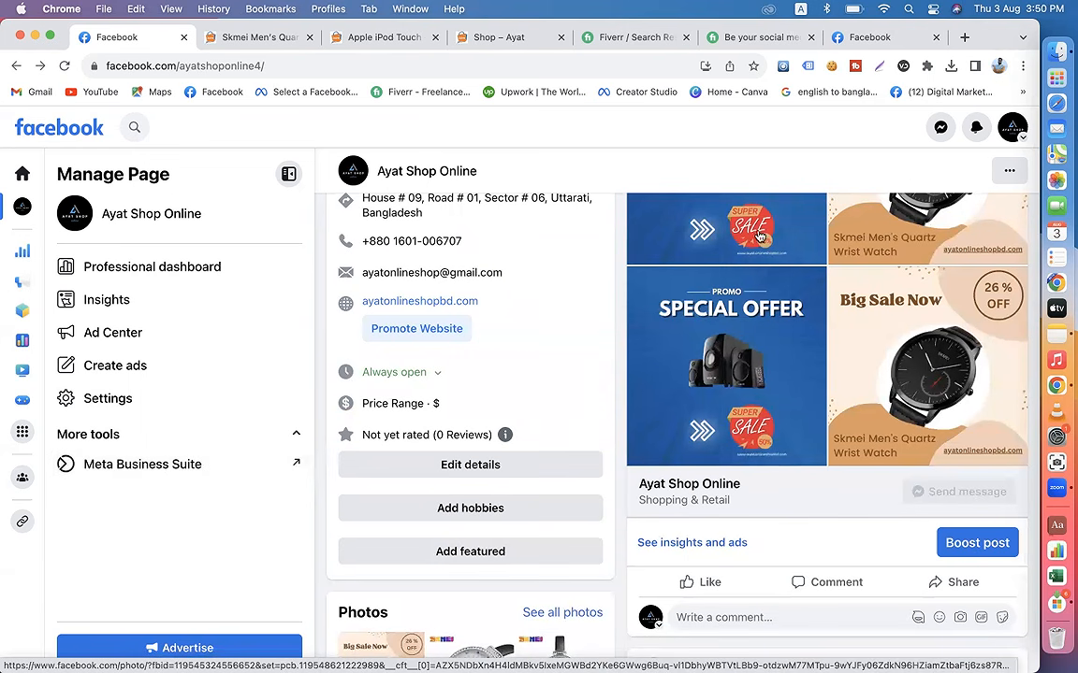
Step: Search Google for "login business suite" in a new browser tab
{"action": "left_click", "coordinate": [1018, 137]}
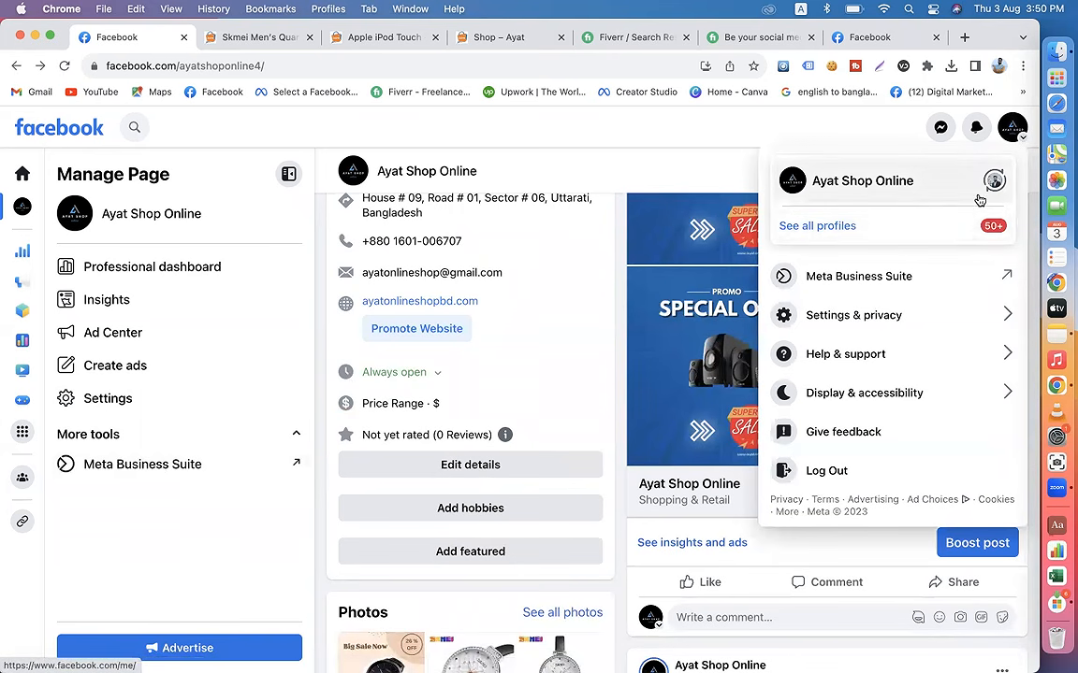
{"action": "left_click", "coordinate": [317, 522]}
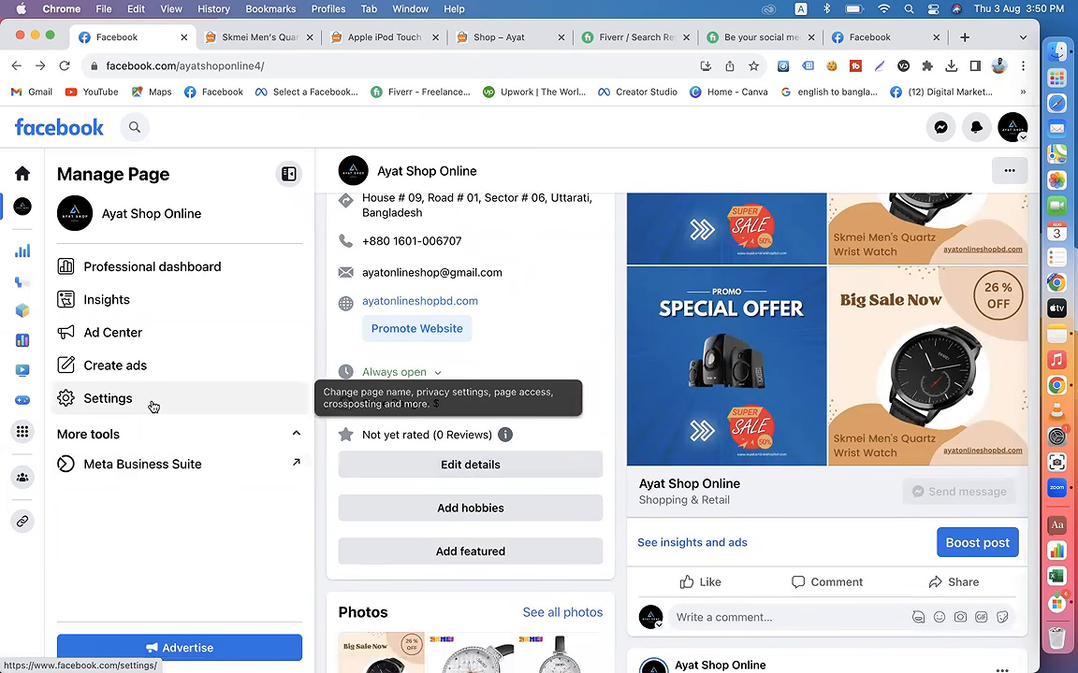
{"action": "left_click", "coordinate": [966, 36]}
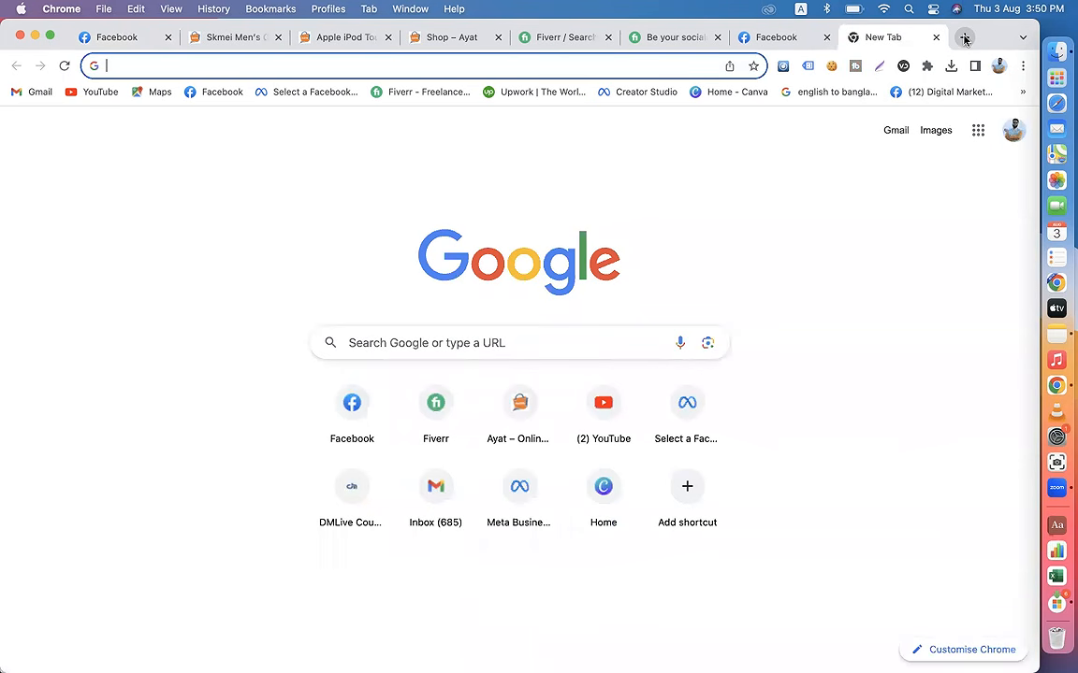
{"action": "type", "text": "meta bys"}
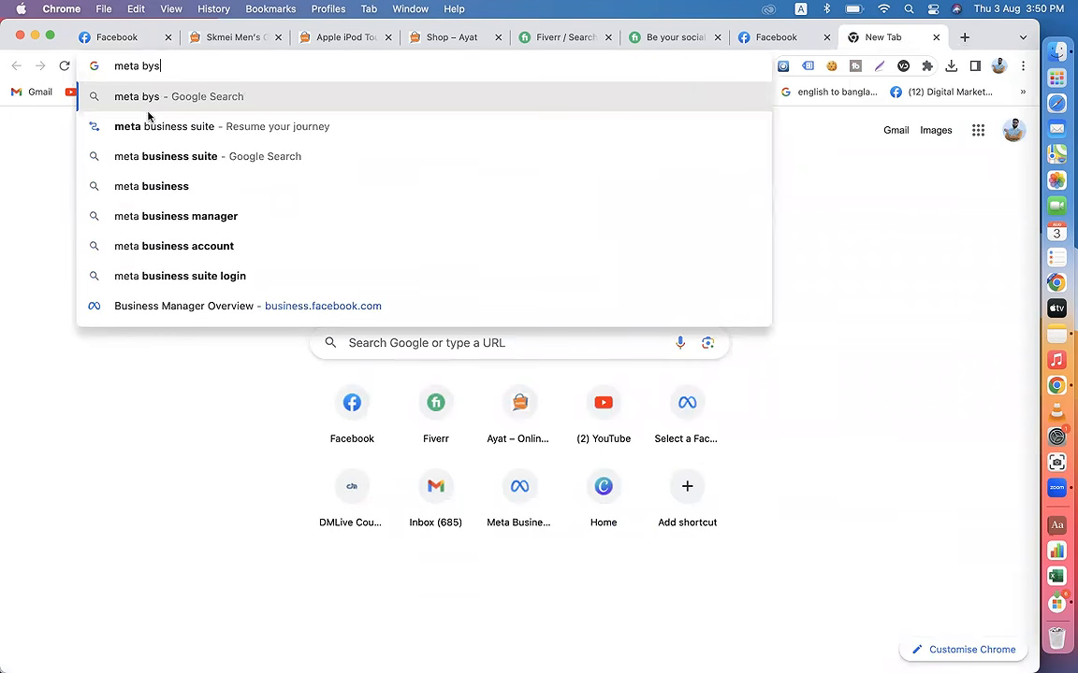
{"action": "left_click", "coordinate": [140, 125]}
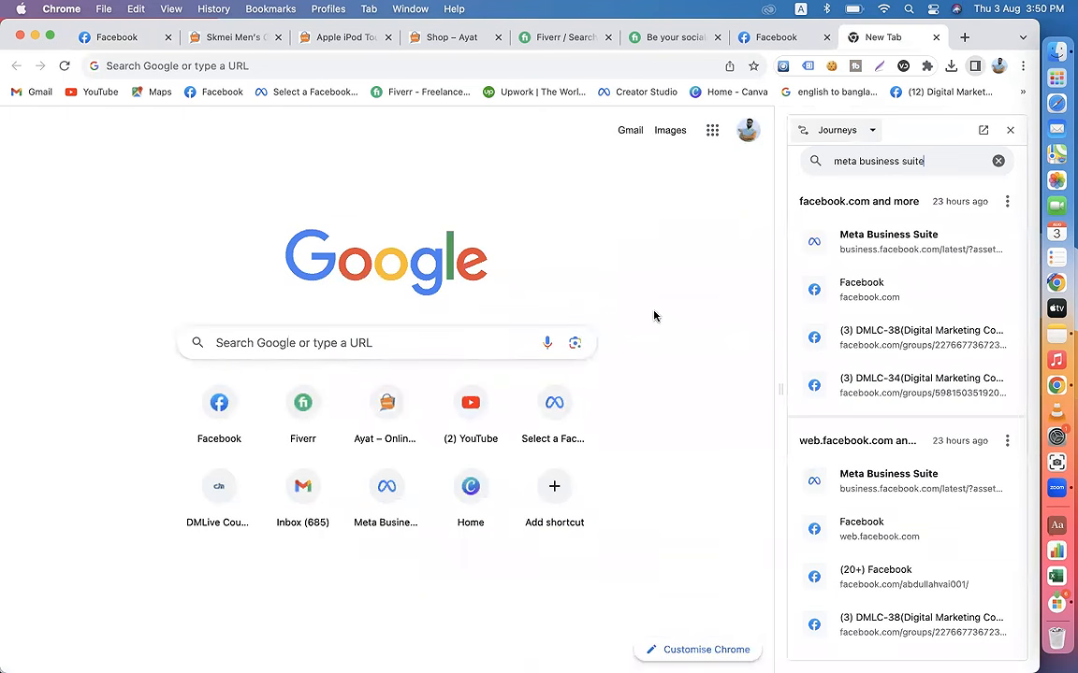
{"action": "left_click", "coordinate": [1010, 130]}
{"action": "left_click", "coordinate": [404, 351]}
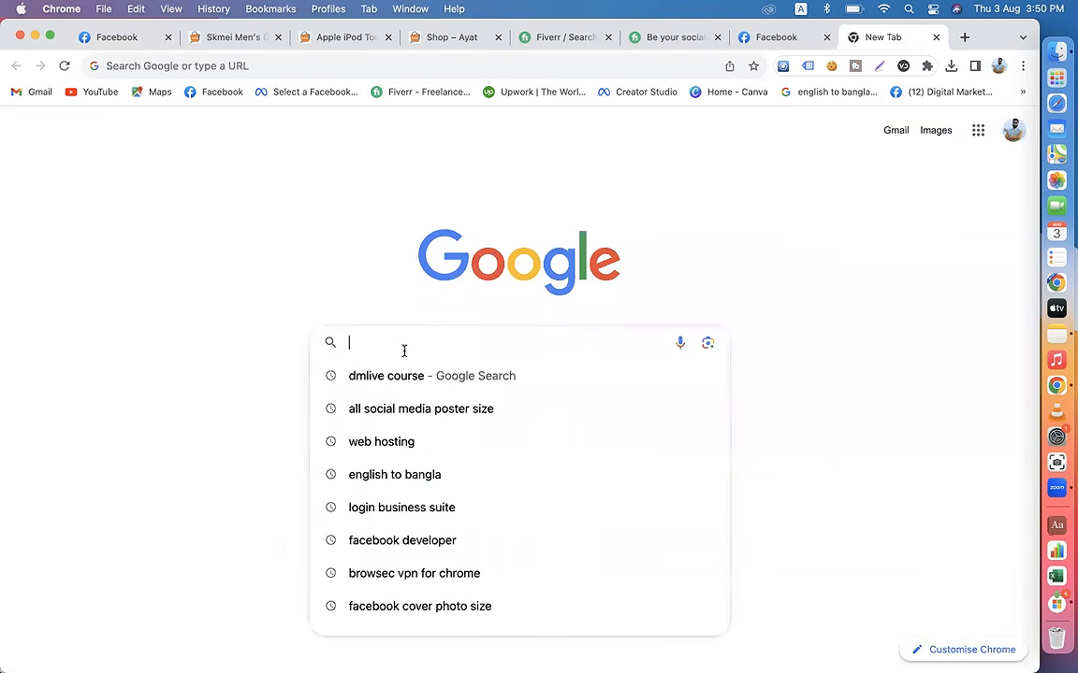
{"action": "type", "text": "login business suite"}
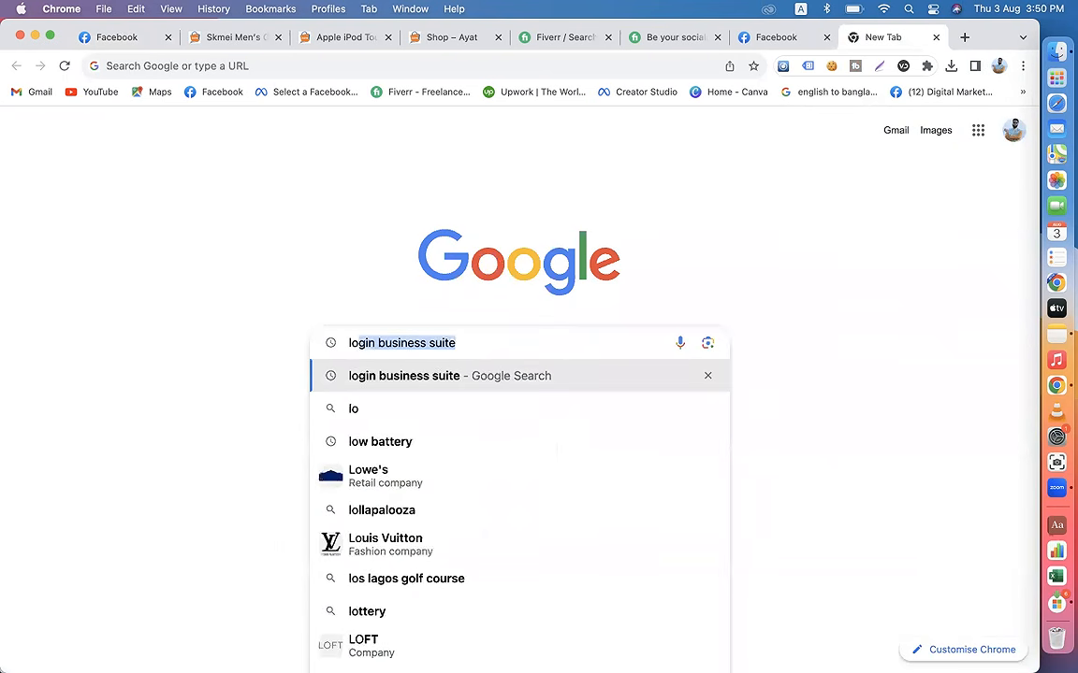
{"action": "key", "text": "Return"}
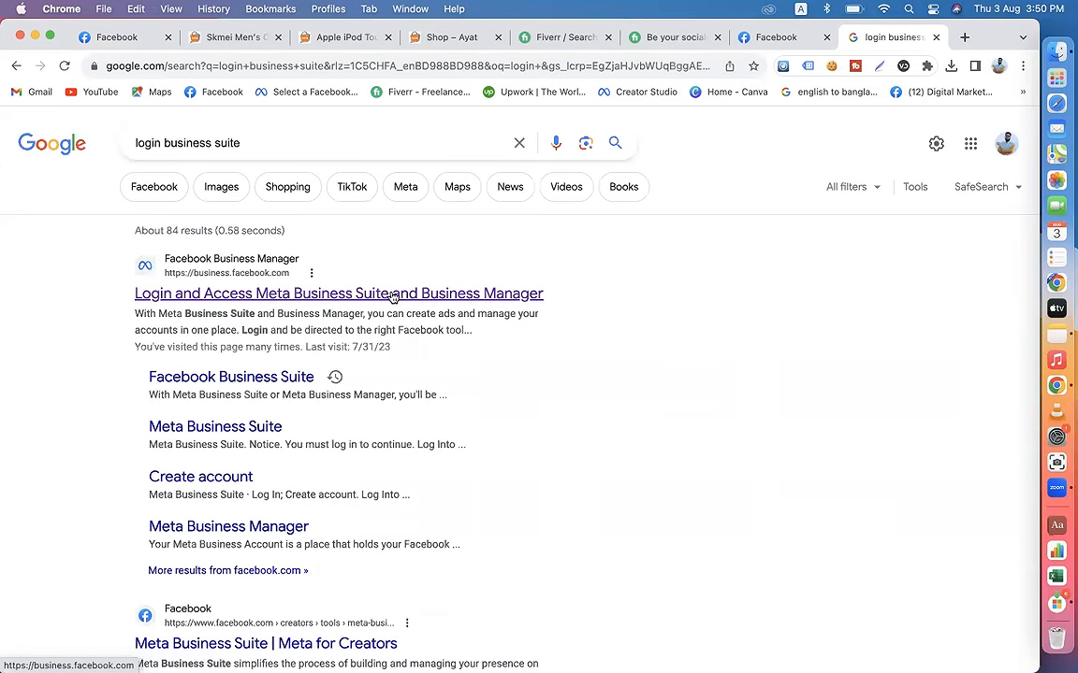
Step: Return to the Ayat Shop Online Facebook page and open its Meta Business Suite from there
{"action": "left_click", "coordinate": [94, 38]}
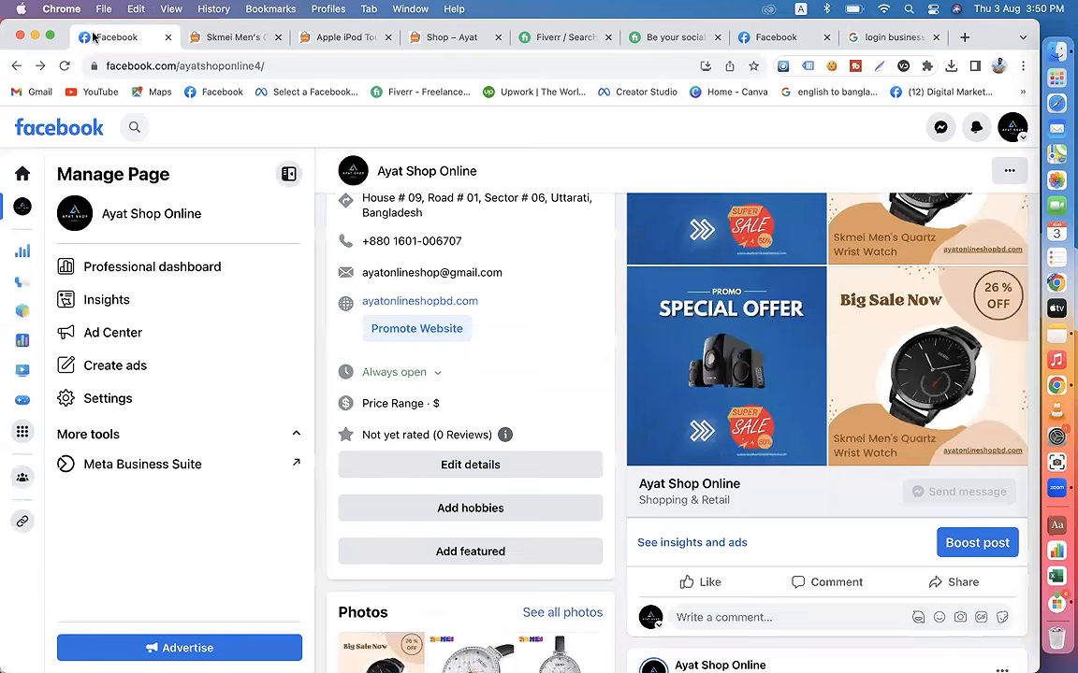
{"action": "left_click", "coordinate": [197, 472]}
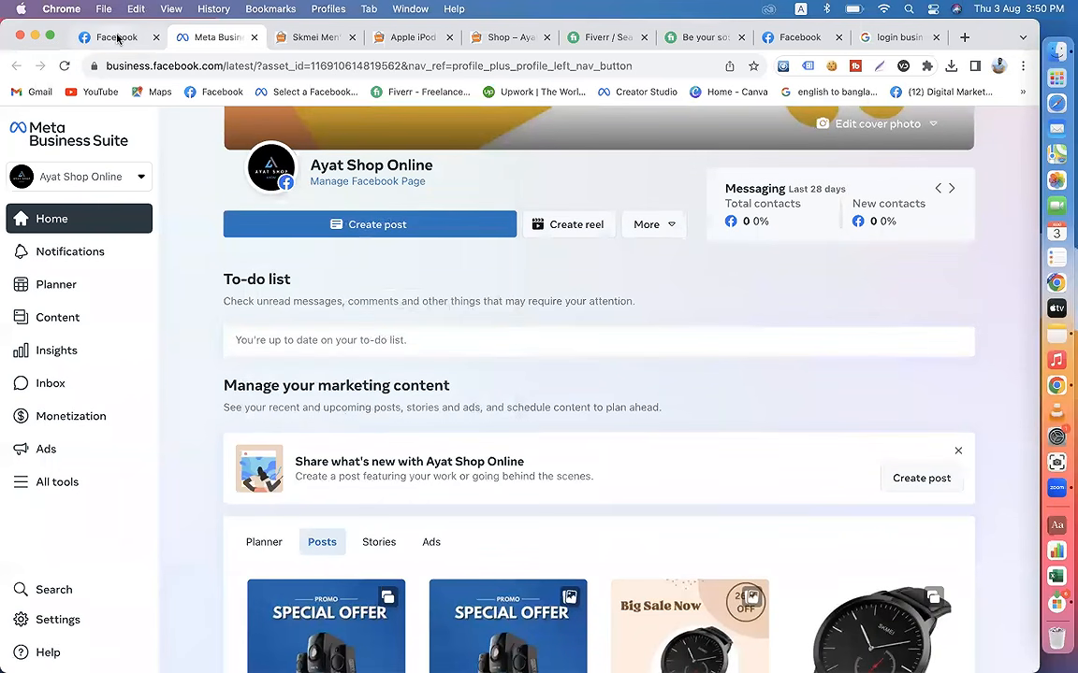
Step: Copy the full caption of the Vision 2:1 Multimedia Speaker Beat-102 post, including the hashtags, from the Facebook page
{"action": "left_click", "coordinate": [117, 38]}
{"action": "scroll", "coordinate": [830, 332], "scroll_direction": "up", "scroll_amount": 3}
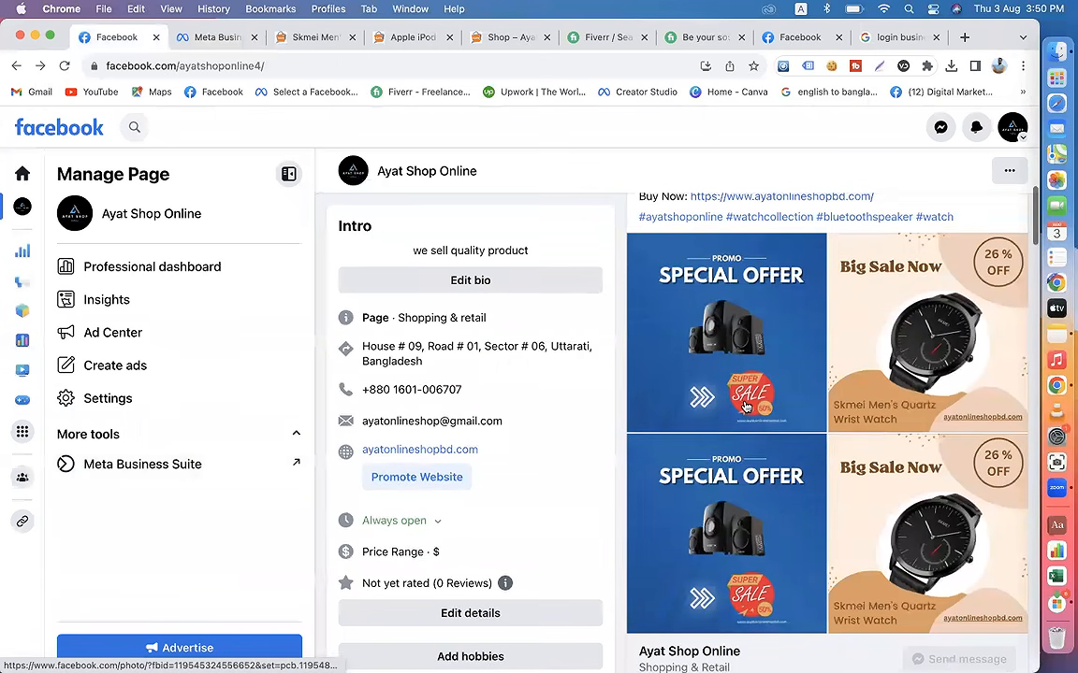
{"action": "scroll", "coordinate": [780, 415], "scroll_direction": "down", "scroll_amount": 3}
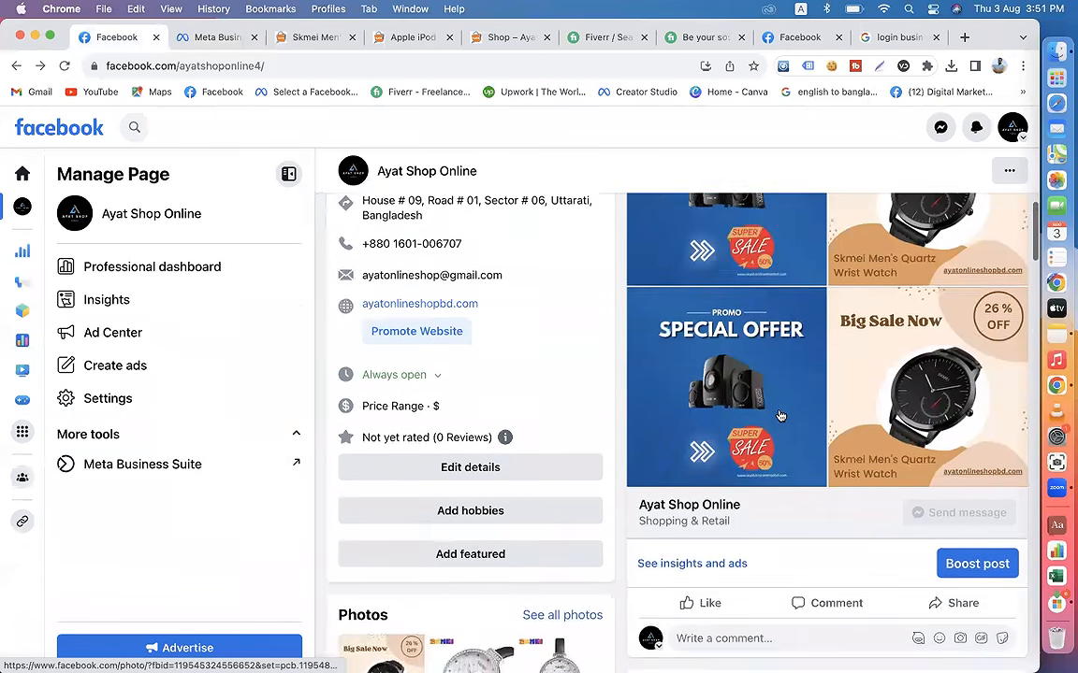
{"action": "scroll", "coordinate": [781, 415], "scroll_direction": "down", "scroll_amount": 10}
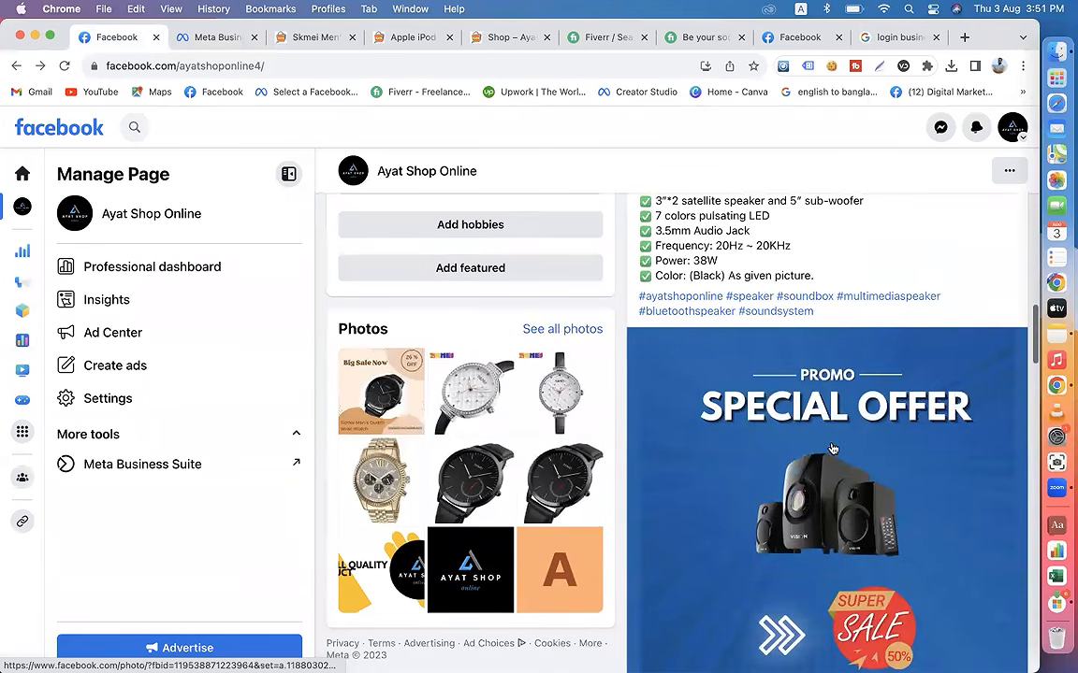
{"action": "scroll", "coordinate": [827, 454], "scroll_direction": "up", "scroll_amount": 5}
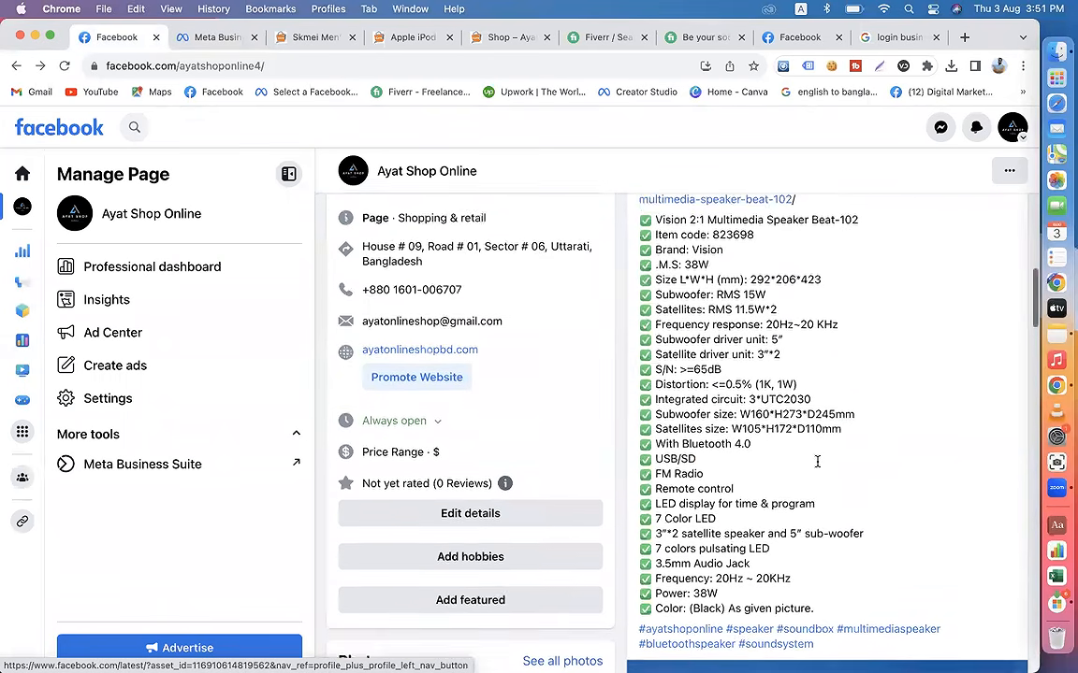
{"action": "scroll", "coordinate": [817, 461], "scroll_direction": "up", "scroll_amount": 6}
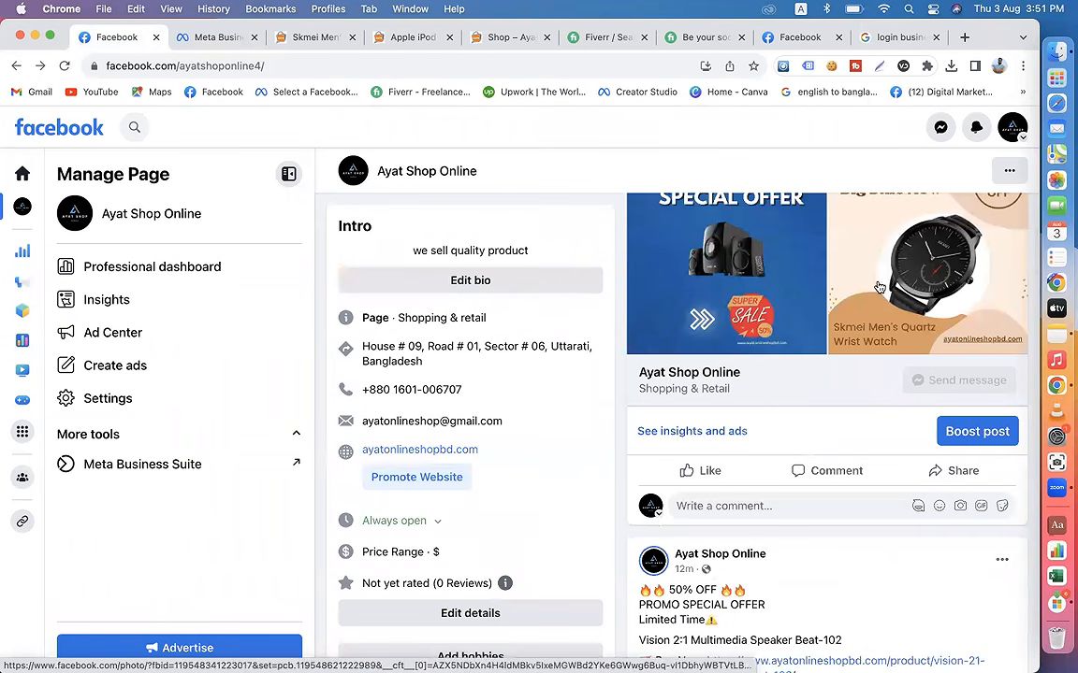
{"action": "scroll", "coordinate": [812, 445], "scroll_direction": "down", "scroll_amount": 6}
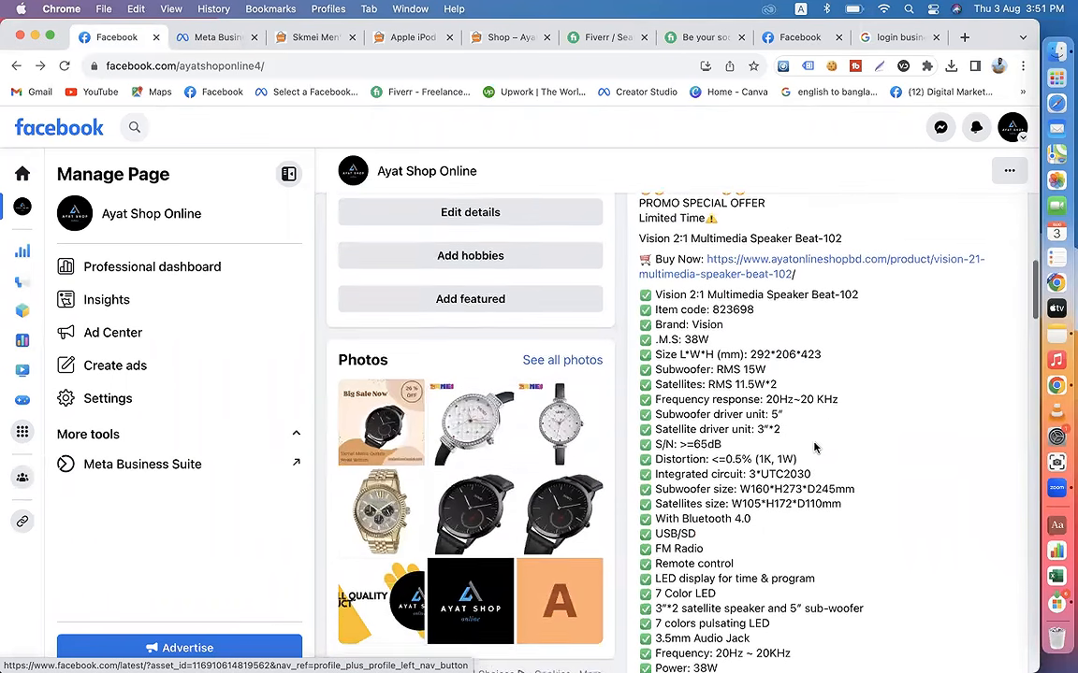
{"action": "scroll", "coordinate": [814, 448], "scroll_direction": "up", "scroll_amount": 1}
{"action": "left_click_drag", "start_coordinate": [636, 249], "coordinate": [943, 614]}
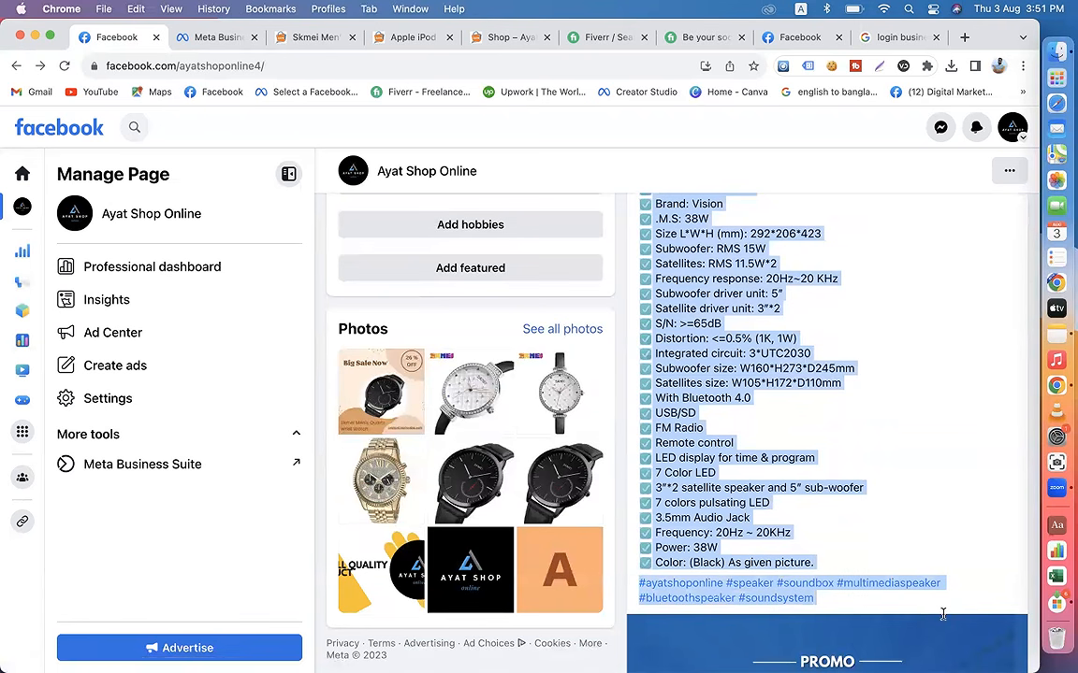
{"action": "right_click", "coordinate": [711, 370]}
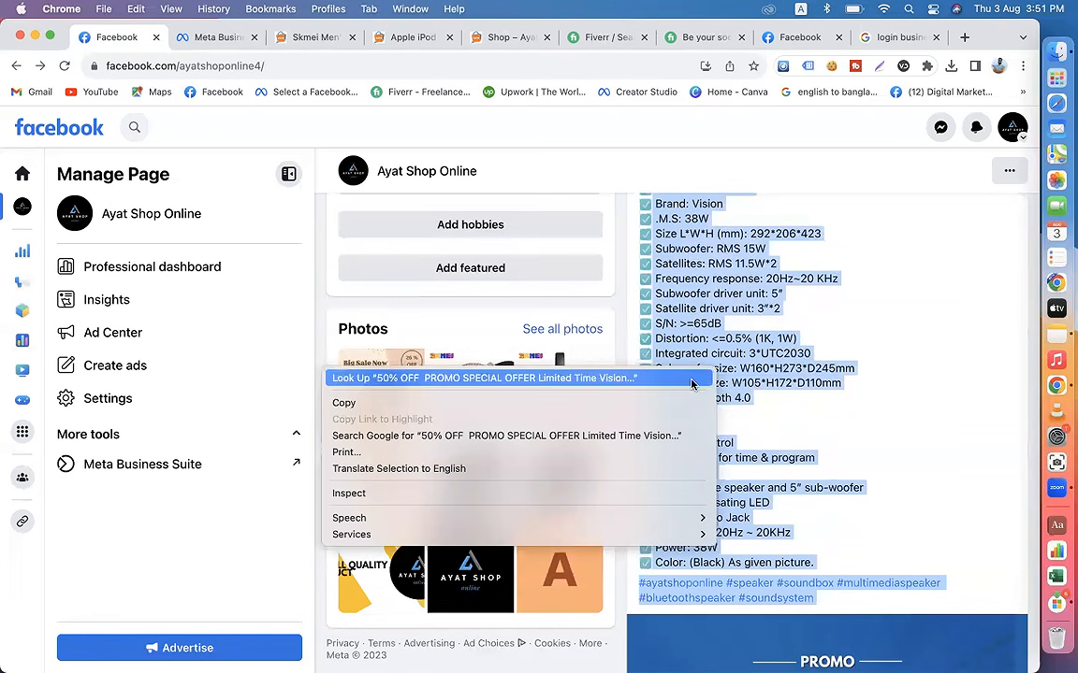
{"action": "left_click", "coordinate": [646, 402]}
{"action": "scroll", "coordinate": [857, 421], "scroll_direction": "up", "scroll_amount": 10}
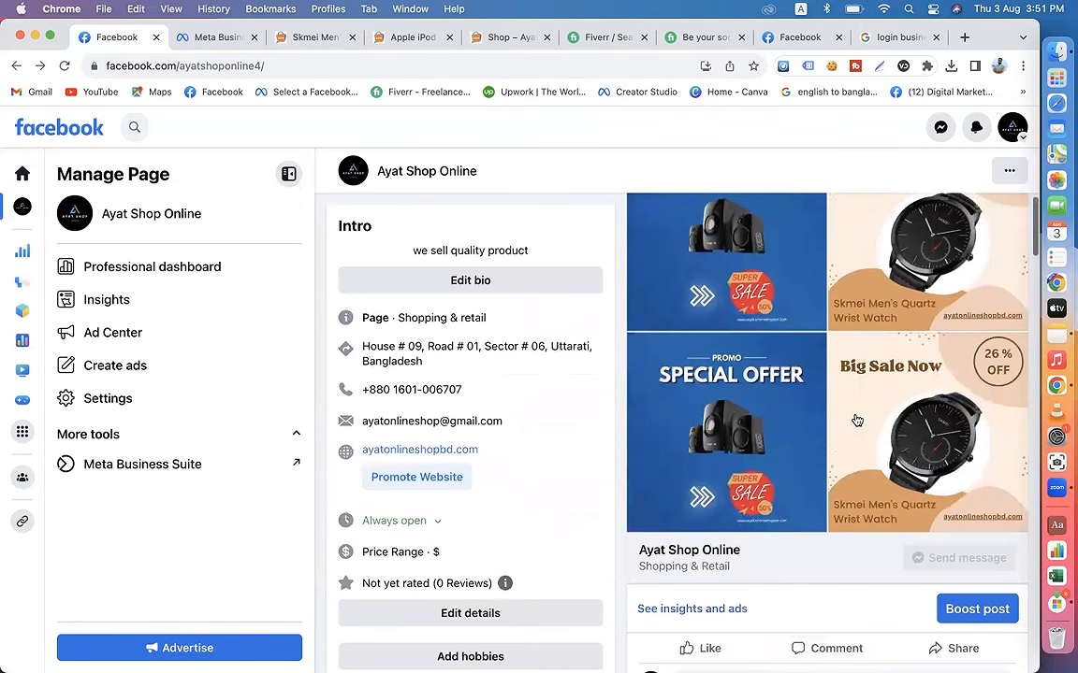
Step: Switch to Meta Business Suite and examine the full list of business accounts and Facebook Pages that can be managed there
{"action": "left_click", "coordinate": [198, 40]}
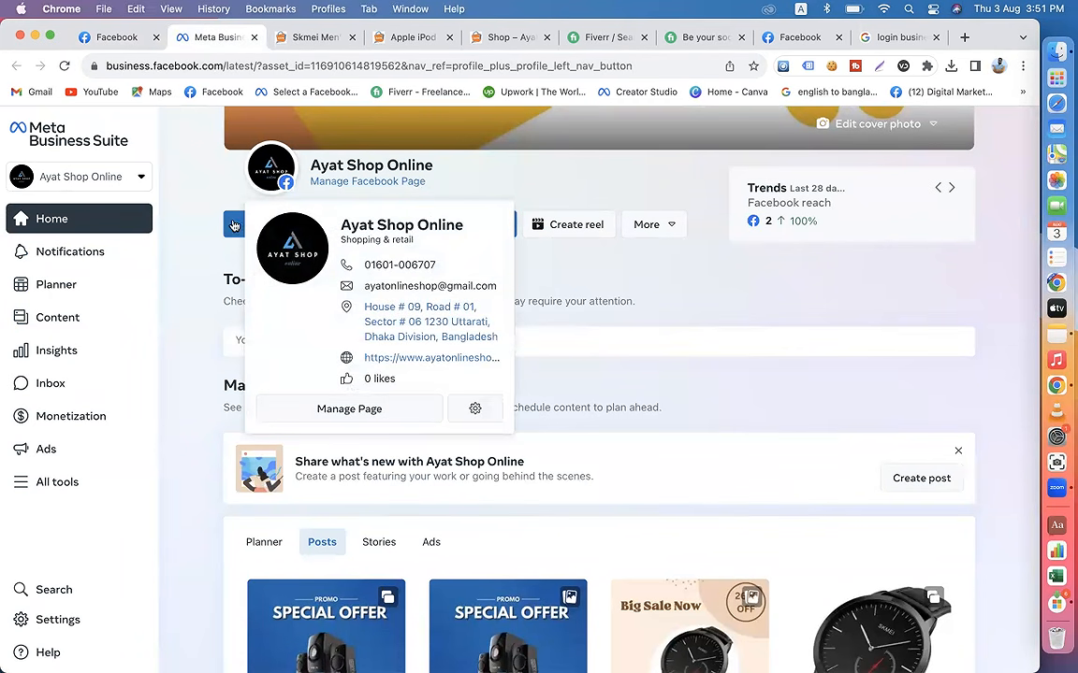
{"action": "left_click", "coordinate": [116, 37]}
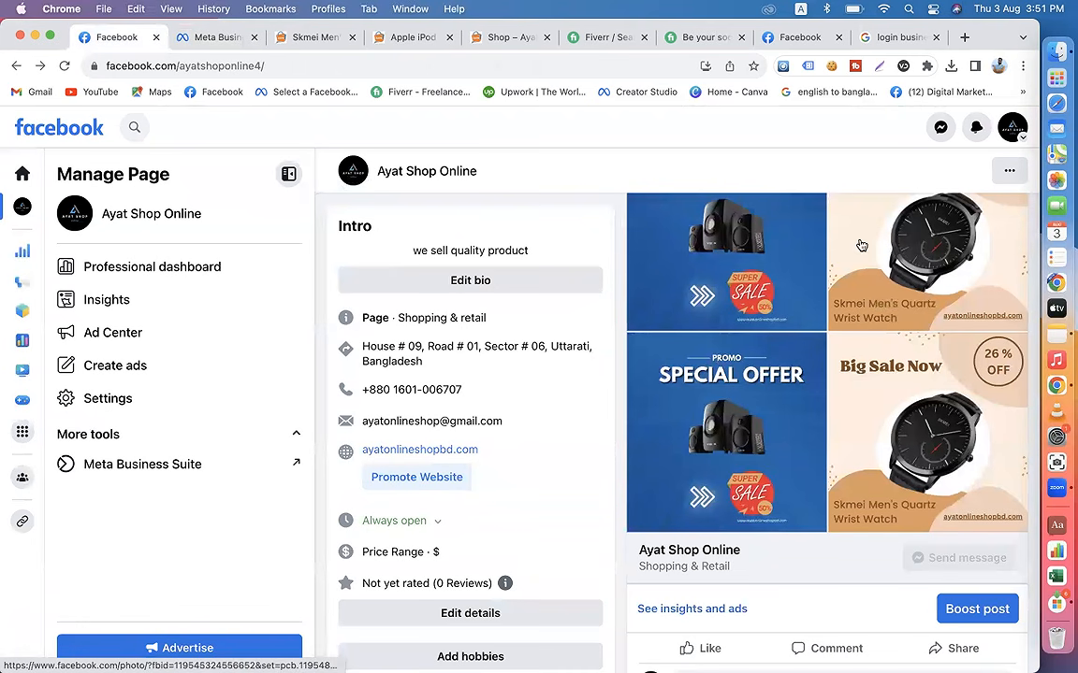
{"action": "scroll", "coordinate": [822, 397], "scroll_direction": "down", "scroll_amount": 10}
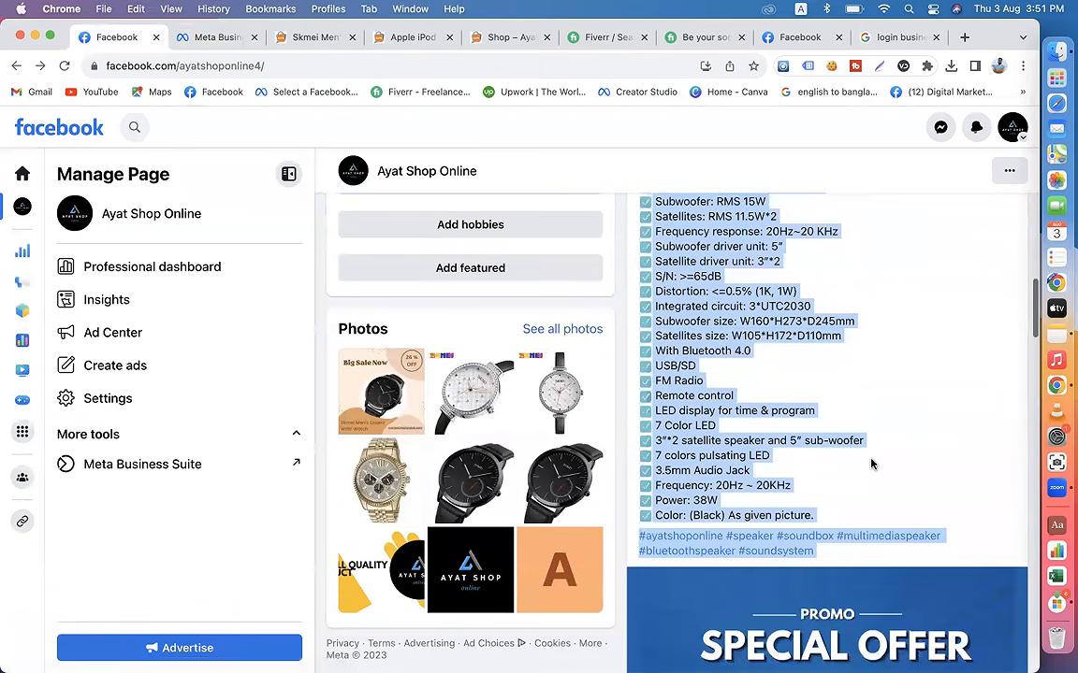
{"action": "scroll", "coordinate": [871, 465], "scroll_direction": "down", "scroll_amount": 3}
{"action": "left_click", "coordinate": [200, 37]}
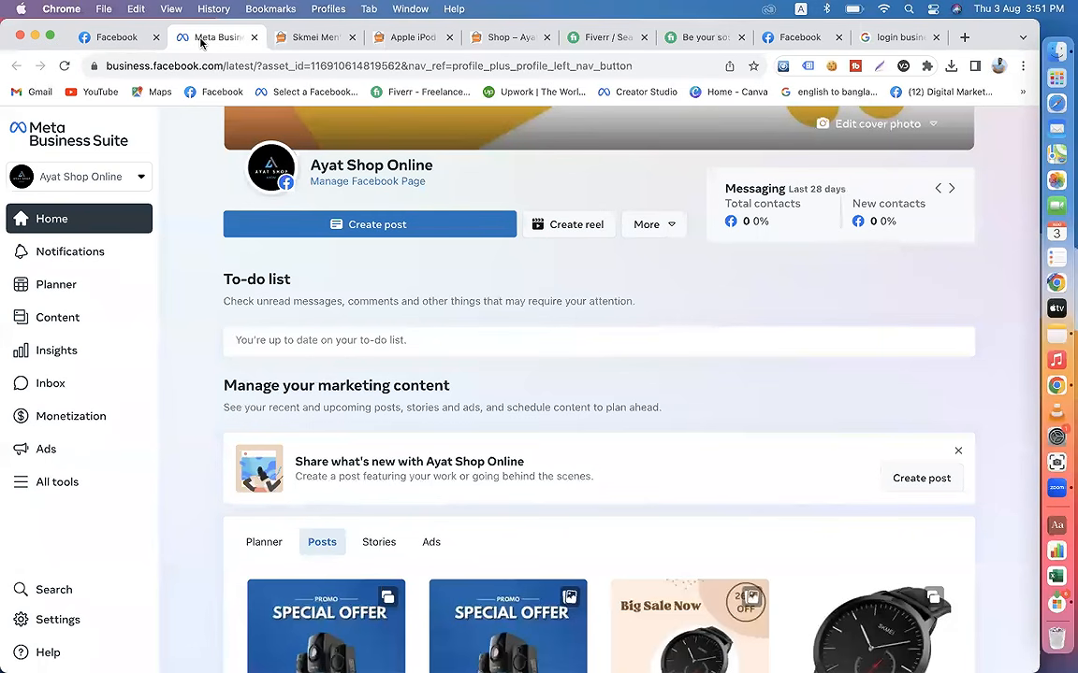
{"action": "left_click", "coordinate": [143, 180]}
{"action": "scroll", "coordinate": [142, 384], "scroll_direction": "down", "scroll_amount": 3}
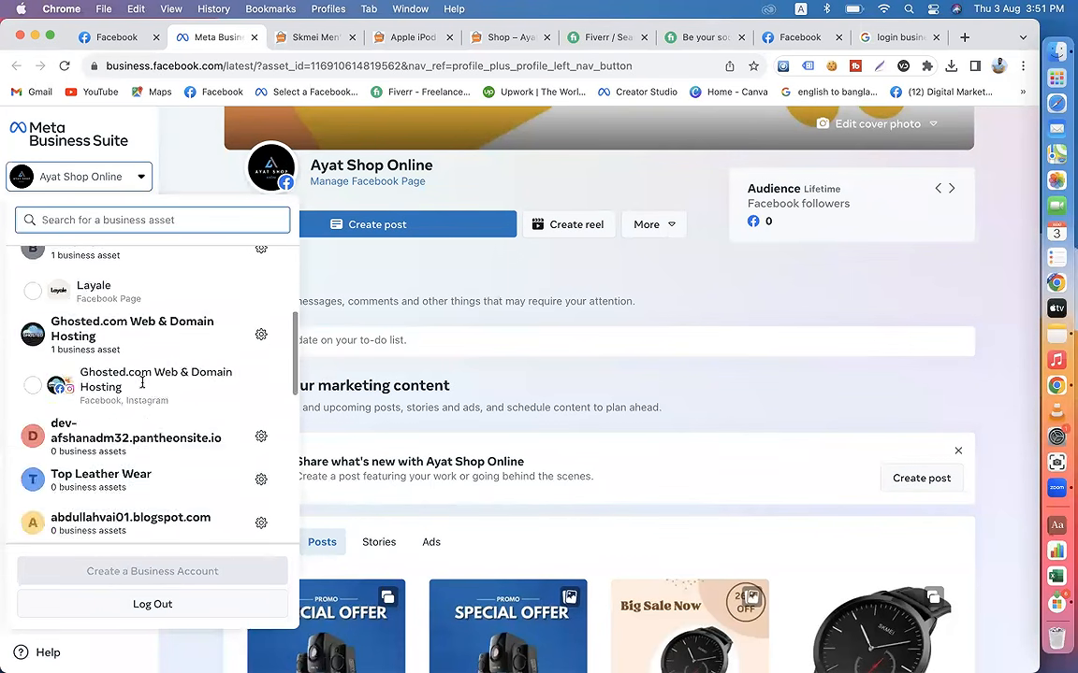
{"action": "scroll", "coordinate": [142, 386], "scroll_direction": "down", "scroll_amount": 5}
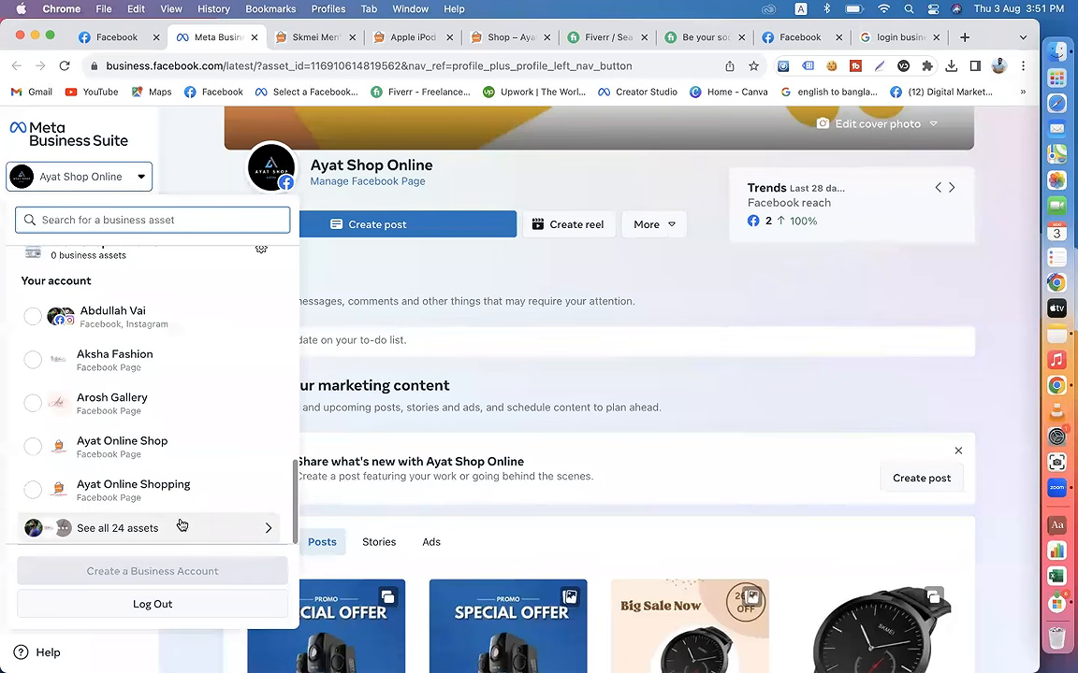
{"action": "left_click", "coordinate": [154, 536]}
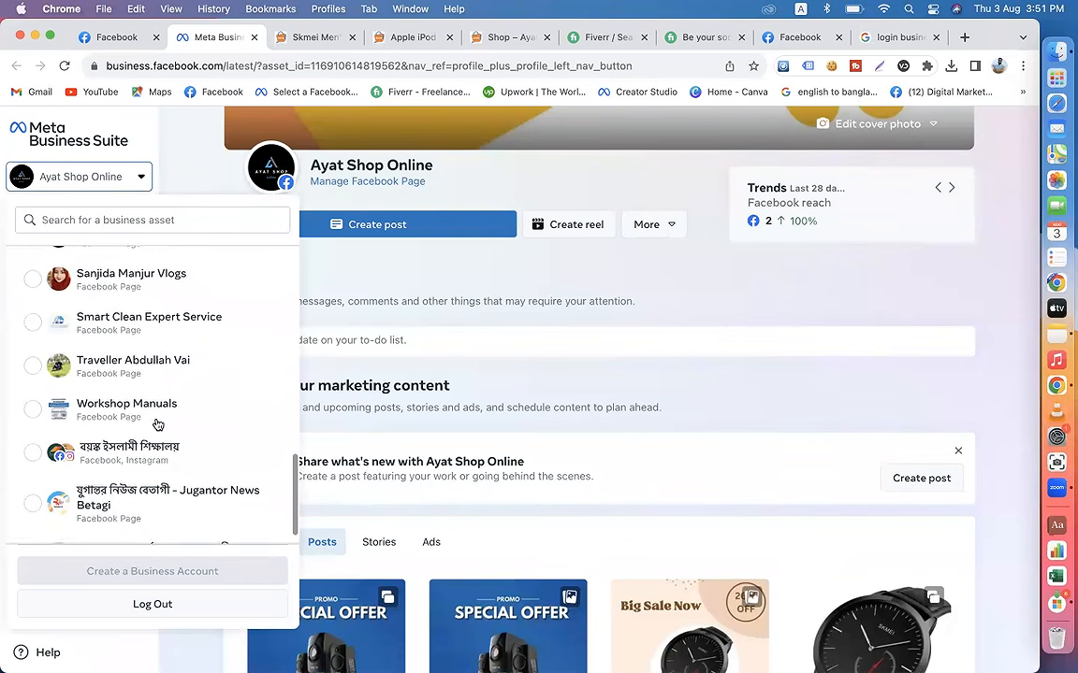
{"action": "scroll", "coordinate": [155, 424], "scroll_direction": "down", "scroll_amount": 3}
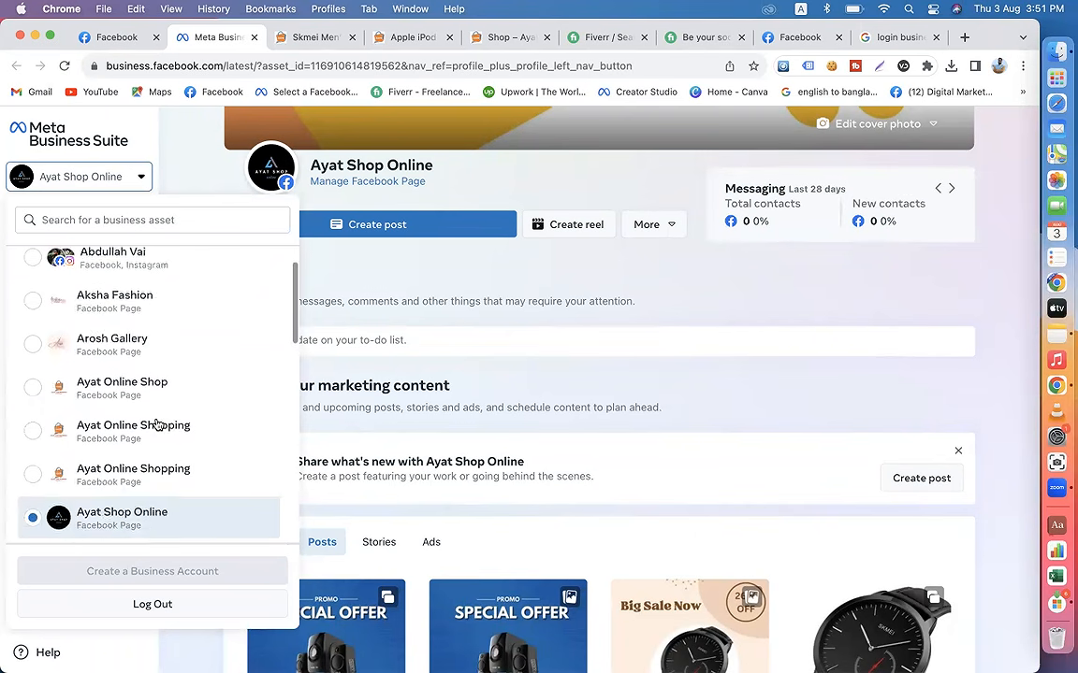
{"action": "scroll", "coordinate": [155, 424], "scroll_direction": "up", "scroll_amount": 3}
{"action": "left_click", "coordinate": [36, 272]}
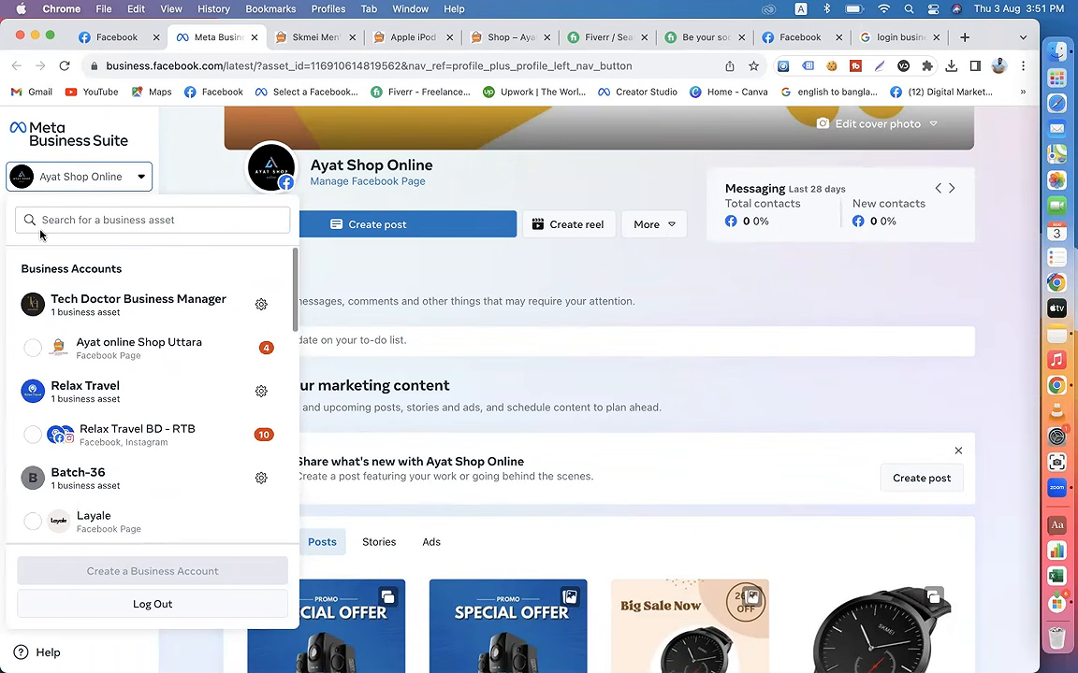
{"action": "left_click", "coordinate": [197, 178]}
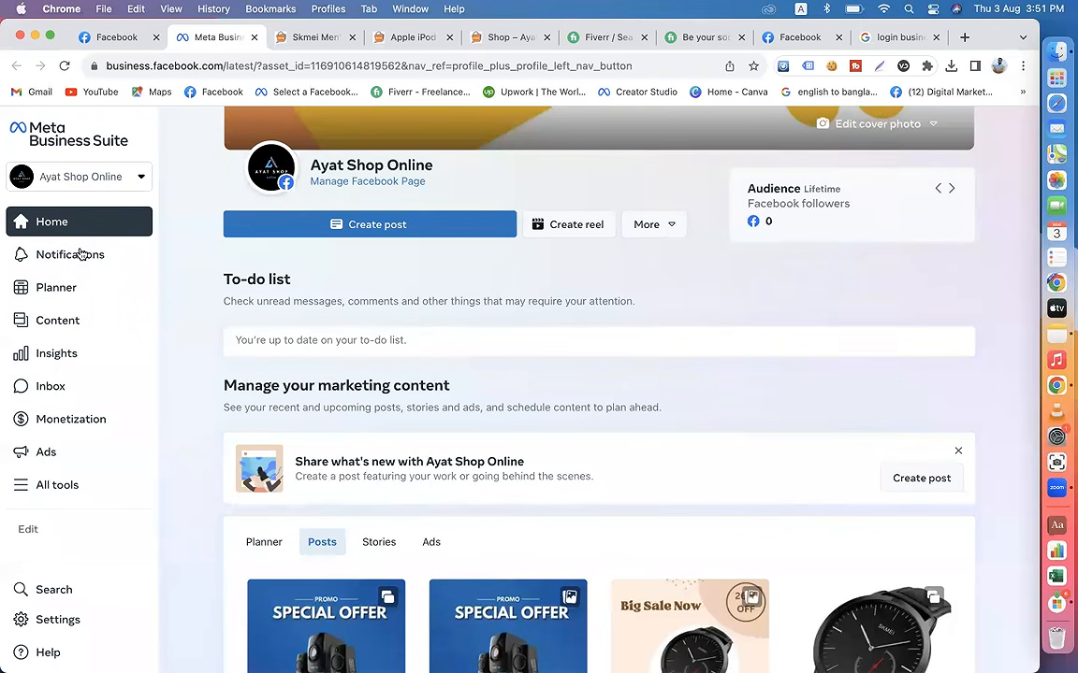
Step: Start a new post for Ayat Shop Online from the Meta Business Suite home page
{"action": "left_click", "coordinate": [114, 37]}
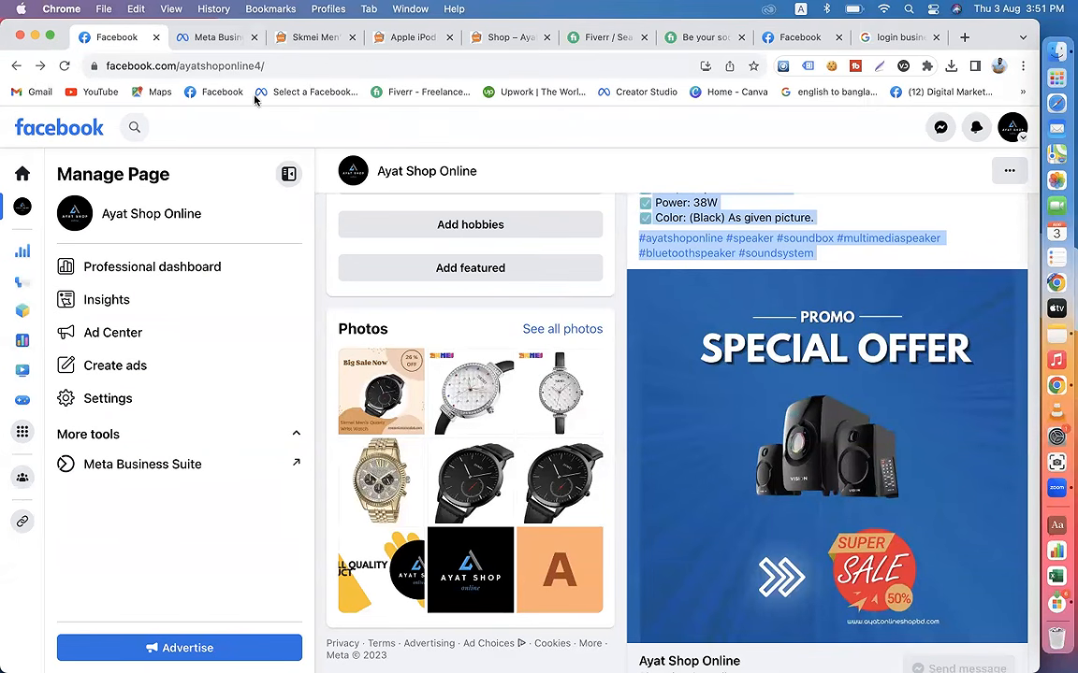
{"action": "left_click", "coordinate": [185, 40]}
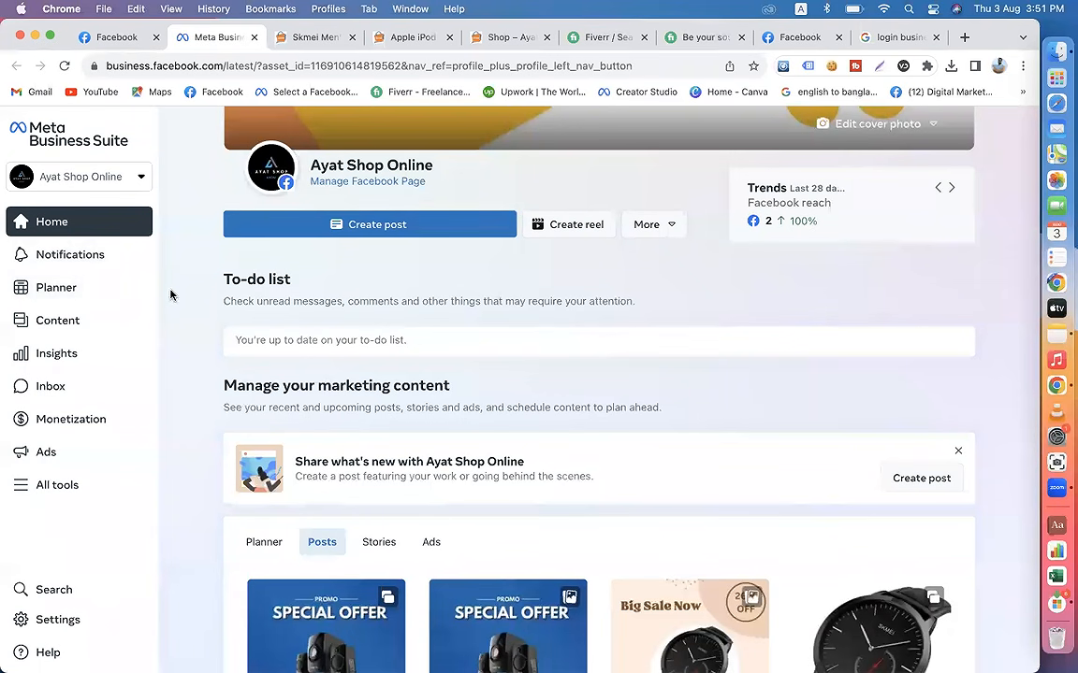
{"action": "left_click", "coordinate": [92, 232]}
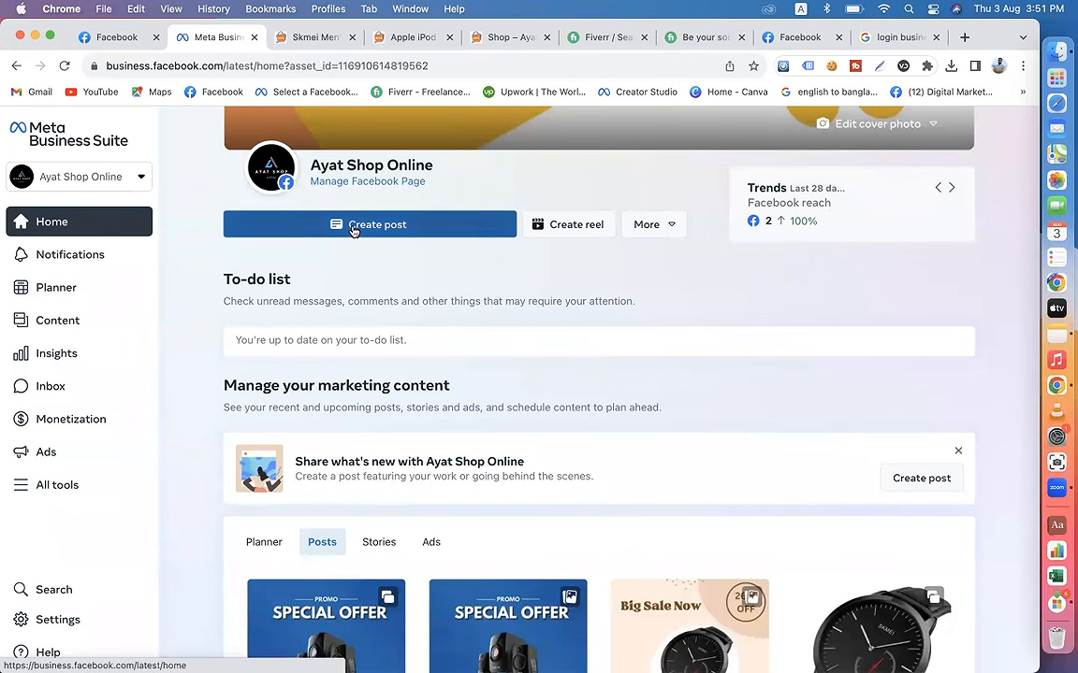
{"action": "left_click", "coordinate": [353, 231]}
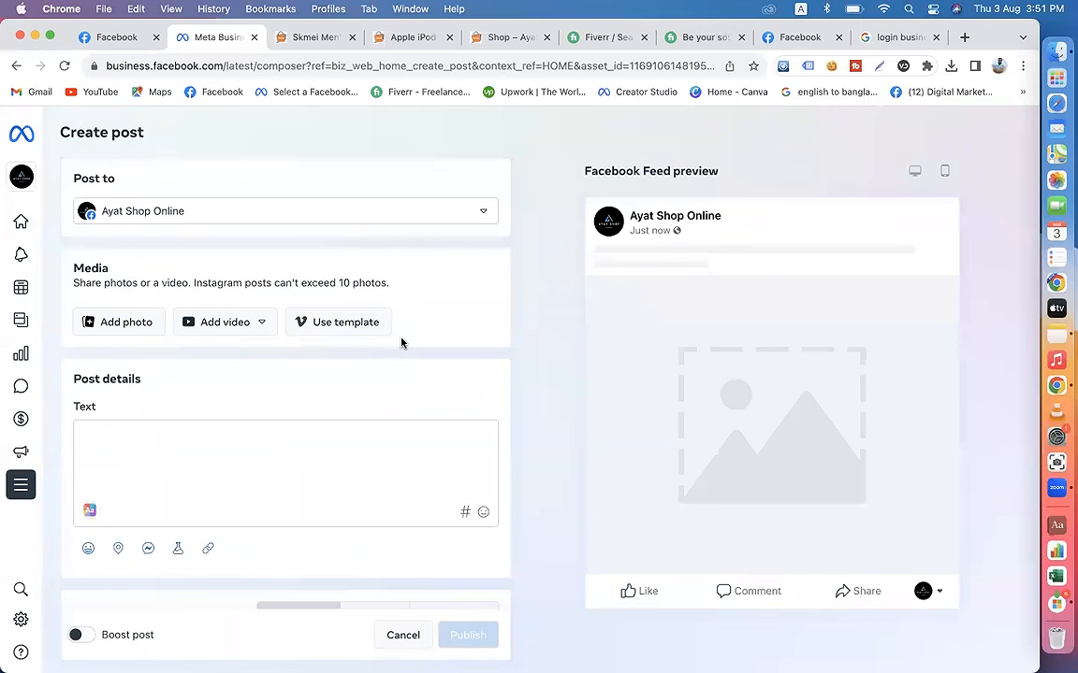
Step: Paste the copied Vision 2:1 Multimedia Speaker Beat-102 caption with its hashtags as the text of the new post
{"action": "scroll", "coordinate": [402, 343], "scroll_direction": "down", "scroll_amount": 3}
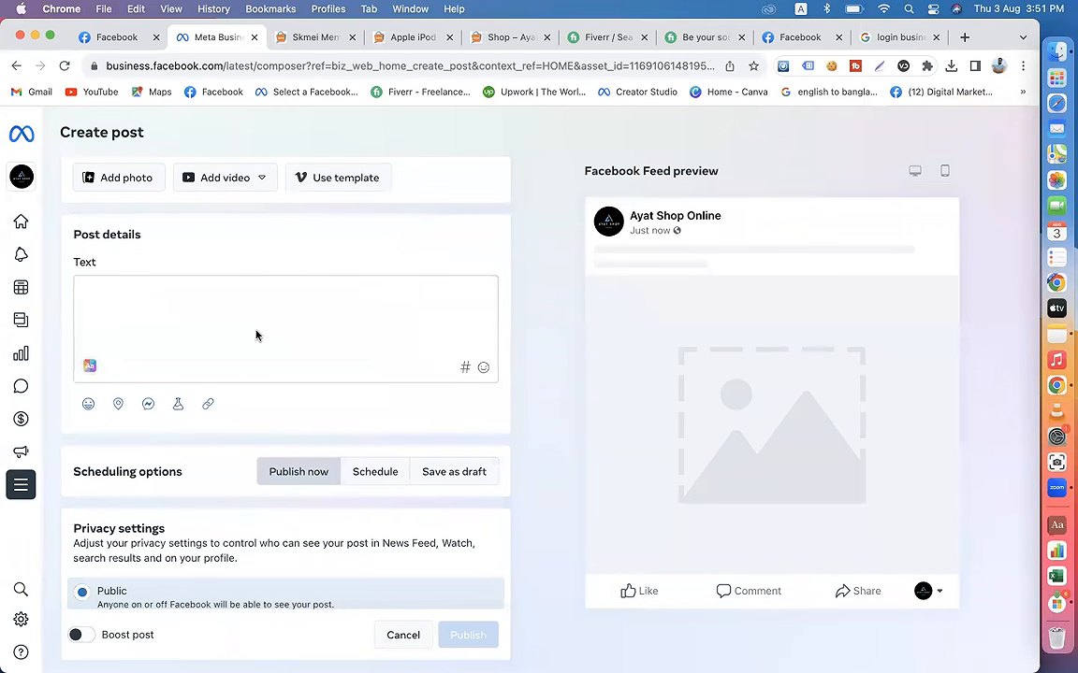
{"action": "scroll", "coordinate": [256, 335], "scroll_direction": "up", "scroll_amount": 3}
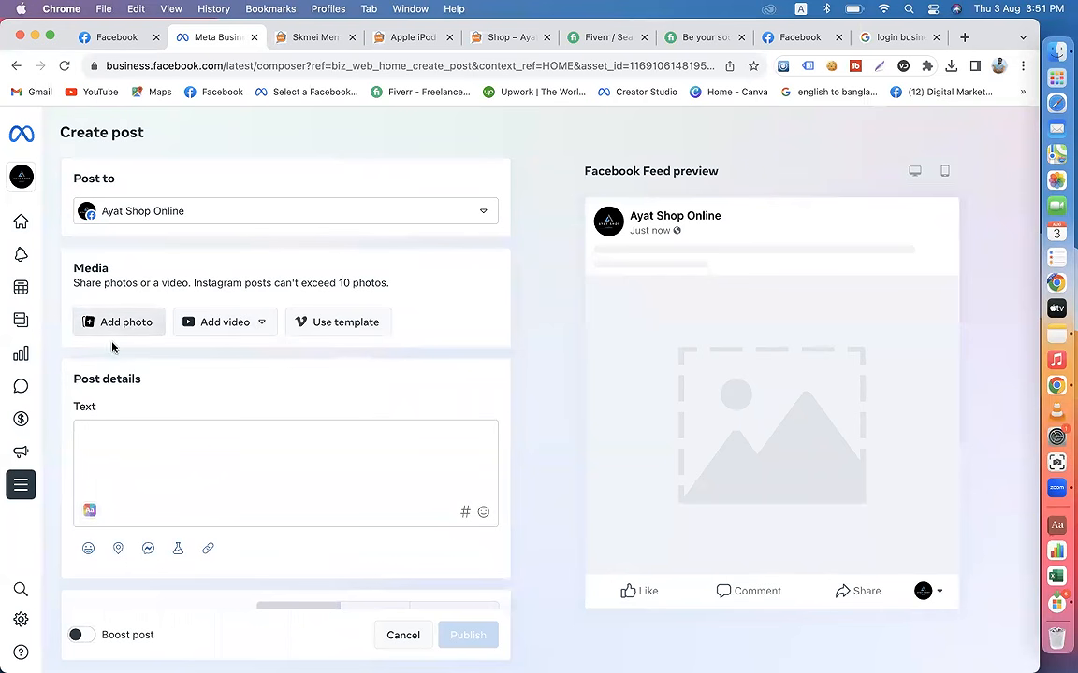
{"action": "scroll", "coordinate": [218, 408], "scroll_direction": "down", "scroll_amount": 2}
{"action": "left_click", "coordinate": [154, 352]}
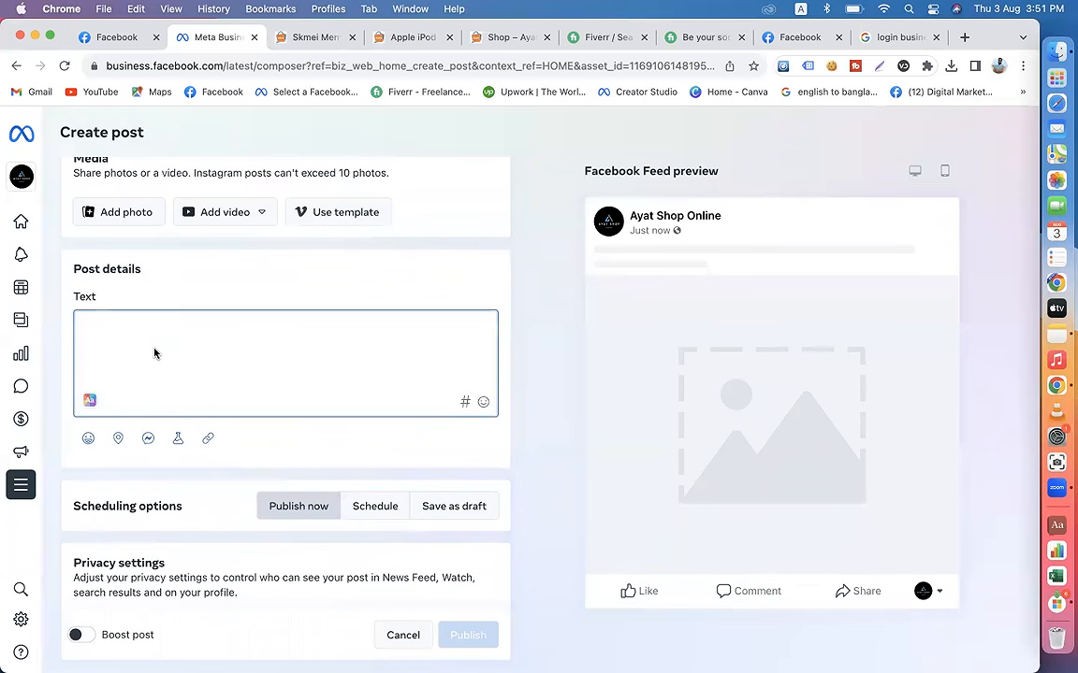
{"action": "key", "text": "super+v"}
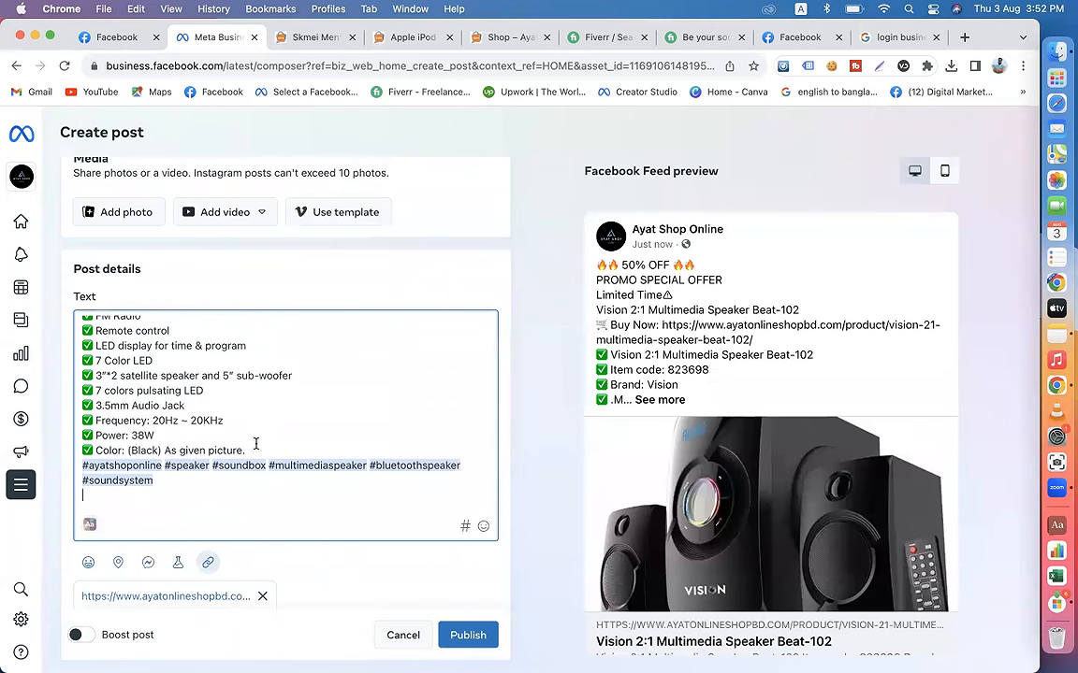
Step: Separate the Buy Now link, the specification list and the hashtags in the caption with blank lines
{"action": "scroll", "coordinate": [257, 450], "scroll_direction": "up", "scroll_amount": 10}
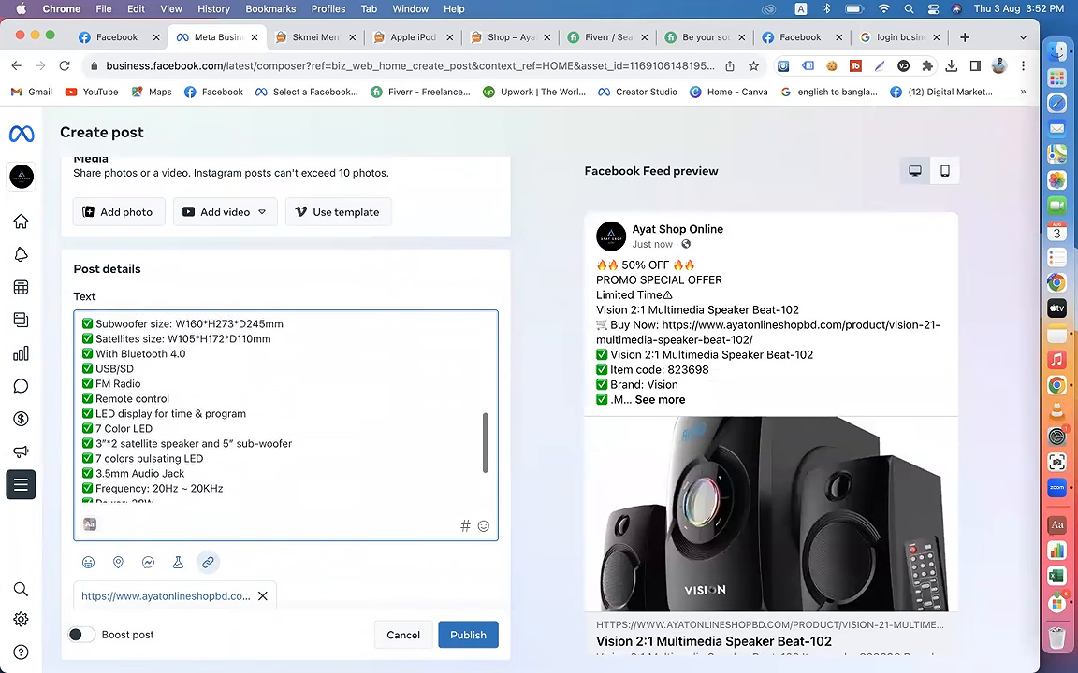
{"action": "scroll", "coordinate": [185, 399], "scroll_direction": "up", "scroll_amount": 3}
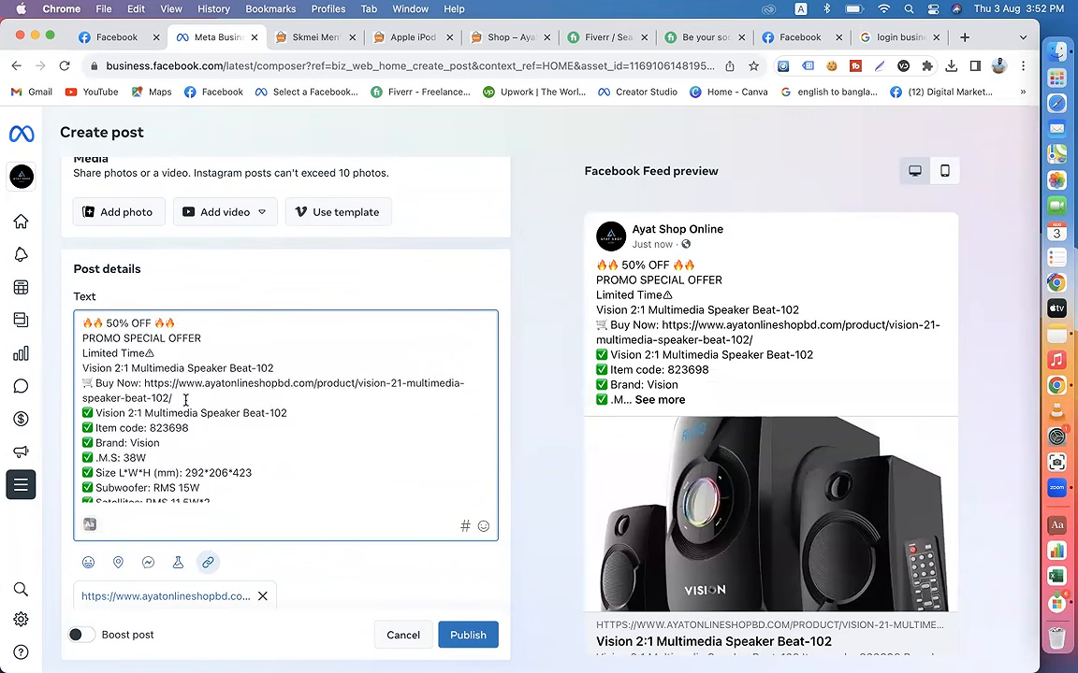
{"action": "key", "text": "Return"}
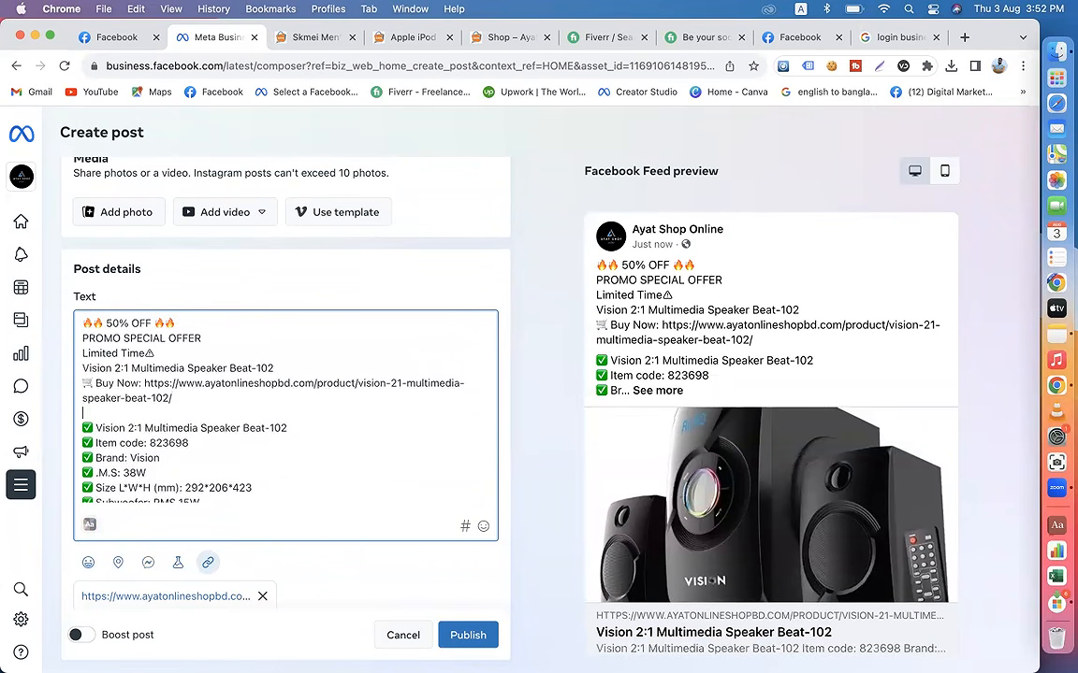
{"action": "left_click", "coordinate": [278, 372]}
{"action": "key", "text": "Return"}
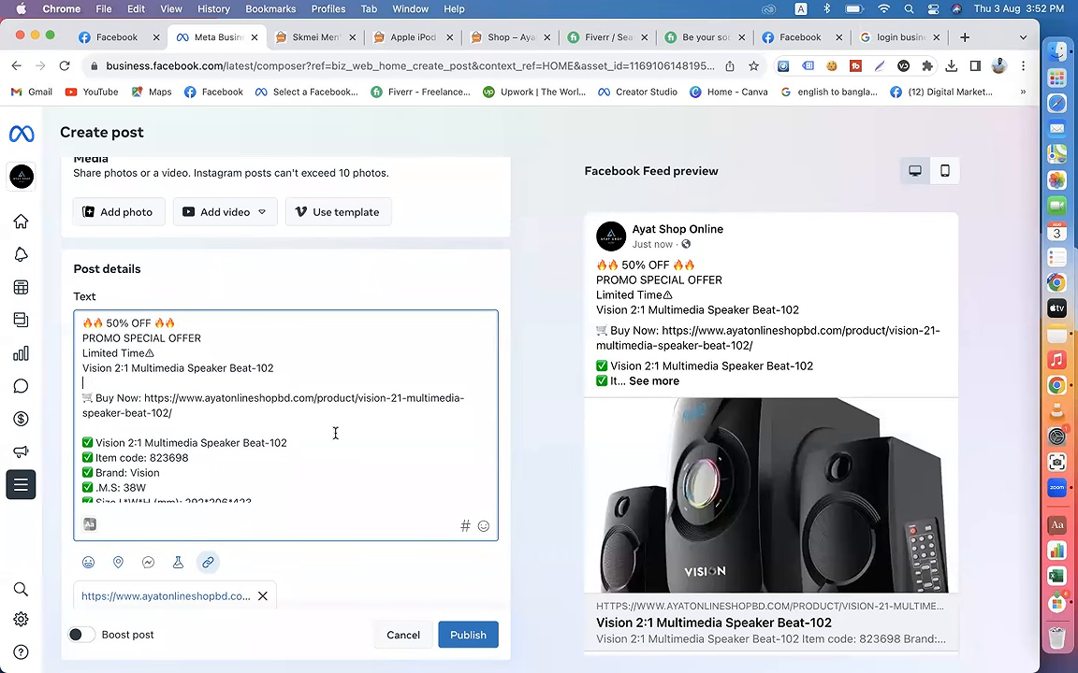
Step: Remove the ayatonlineshopbd.com link preview from the post and add a Get messages button to it
{"action": "scroll", "coordinate": [523, 485], "scroll_direction": "down", "scroll_amount": 3}
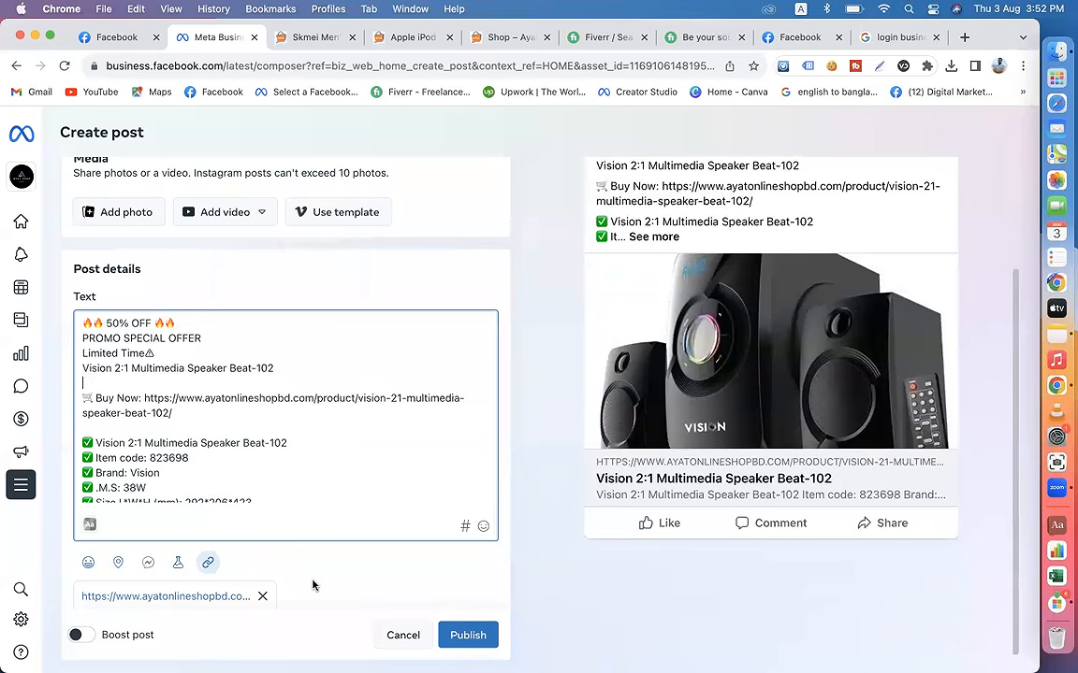
{"action": "scroll", "coordinate": [312, 586], "scroll_direction": "down", "scroll_amount": 2}
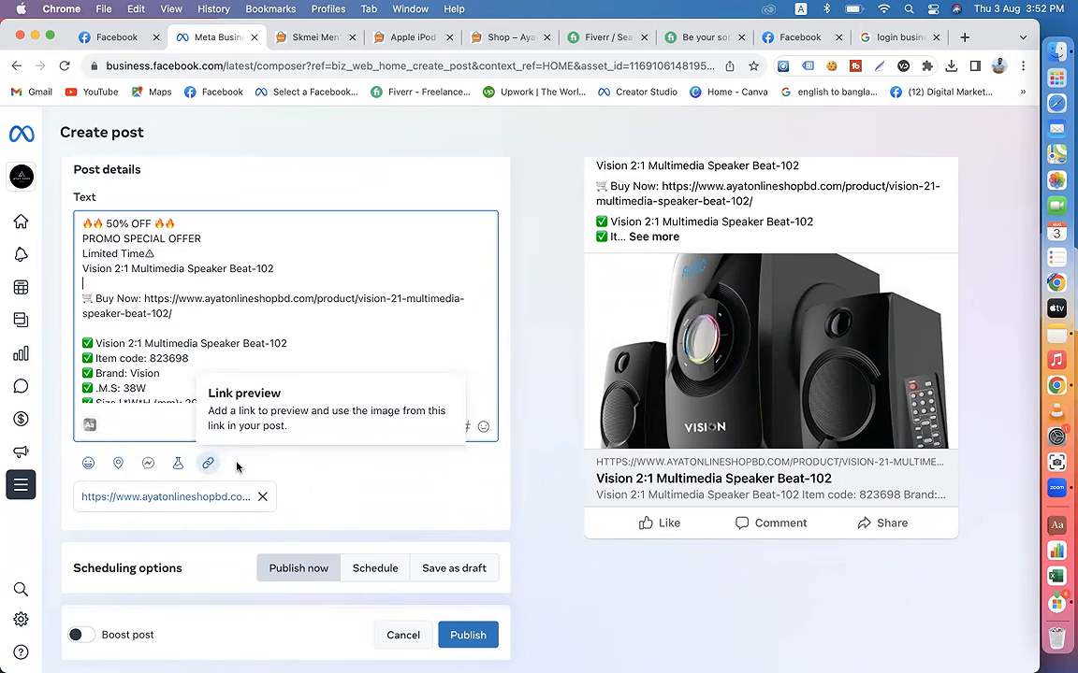
{"action": "left_click", "coordinate": [263, 497]}
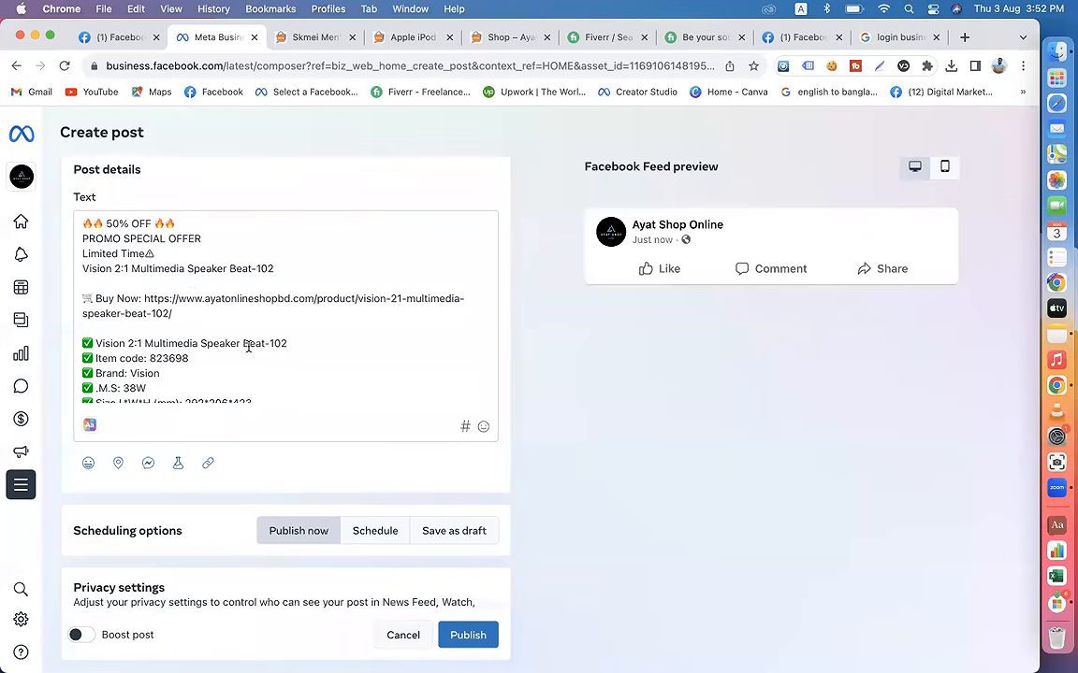
{"action": "scroll", "coordinate": [248, 346], "scroll_direction": "down", "scroll_amount": 10}
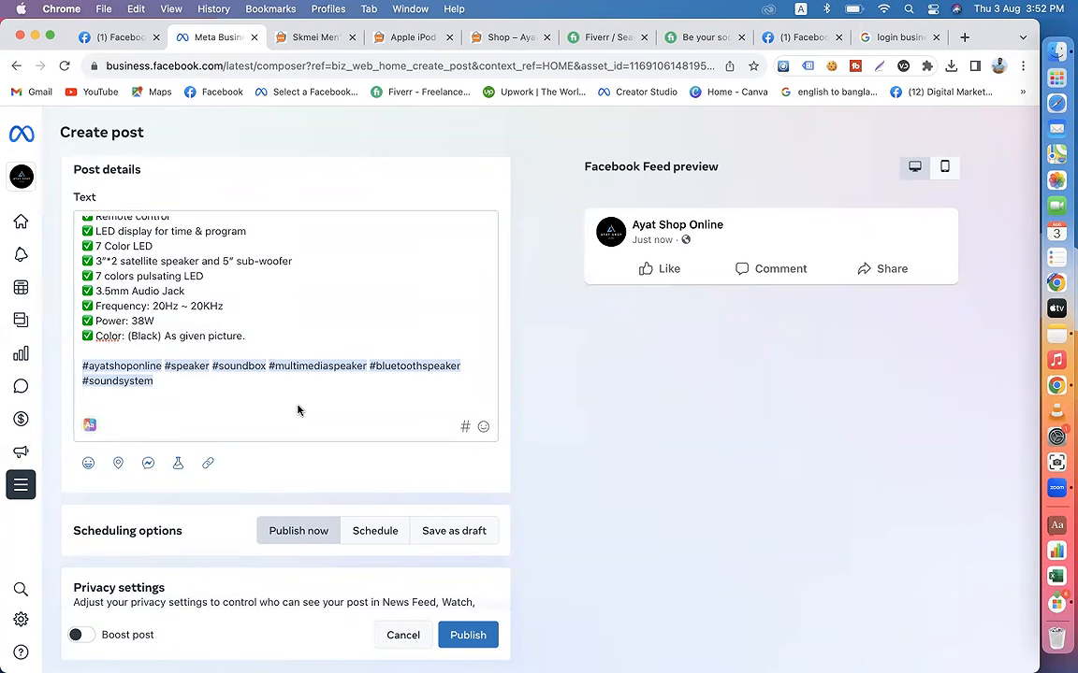
{"action": "scroll", "coordinate": [237, 346], "scroll_direction": "down", "scroll_amount": 2}
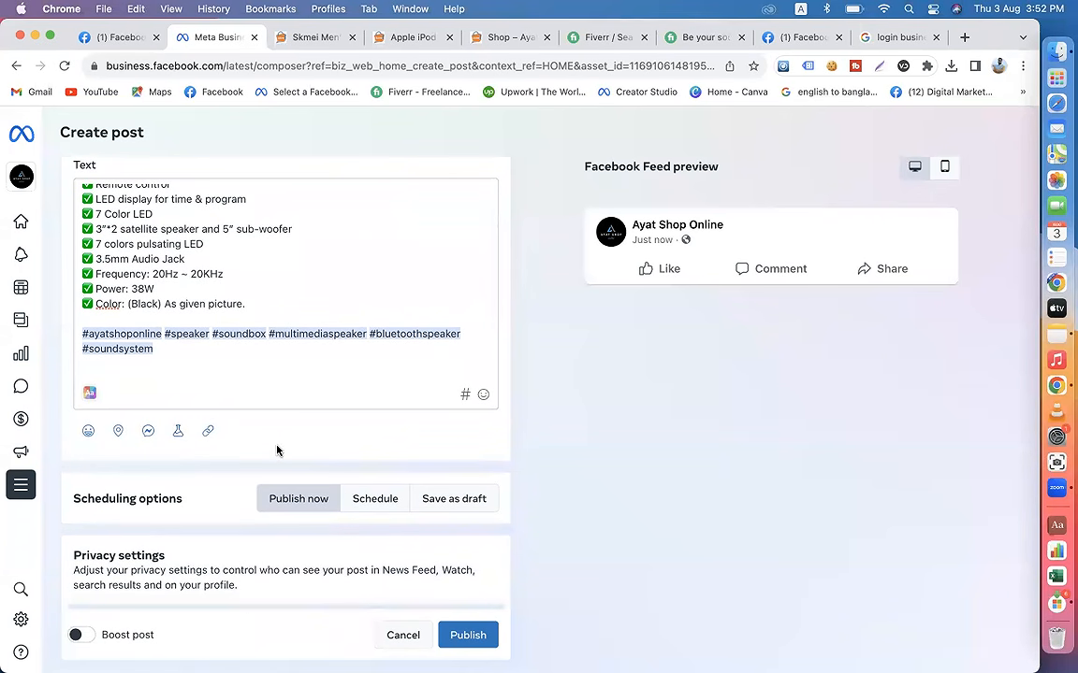
{"action": "left_click", "coordinate": [147, 435]}
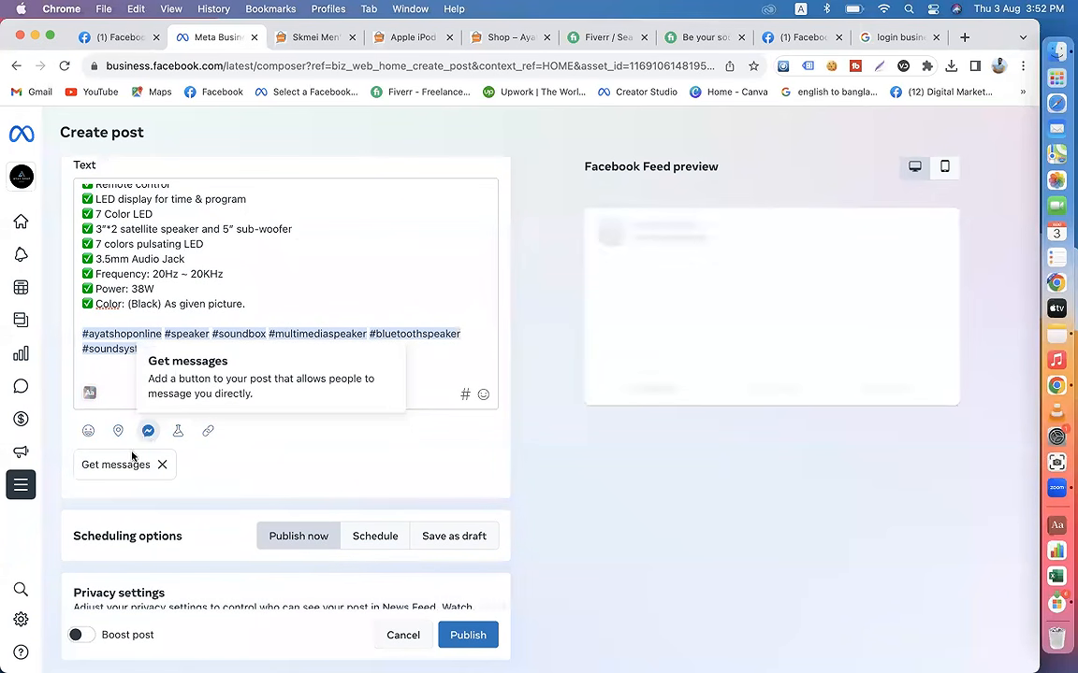
Step: Replace the post's default image with 12% OFF.png from the Downloads folder and check the post's settings and feed preview
{"action": "scroll", "coordinate": [358, 401], "scroll_direction": "up", "scroll_amount": 3}
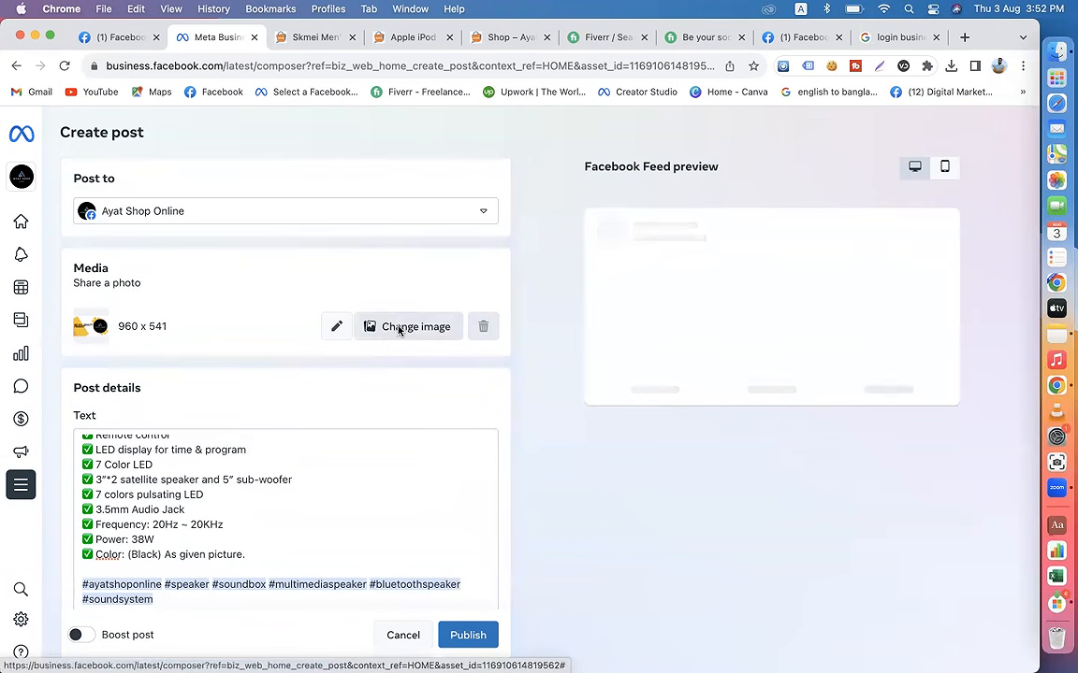
{"action": "left_click", "coordinate": [397, 330]}
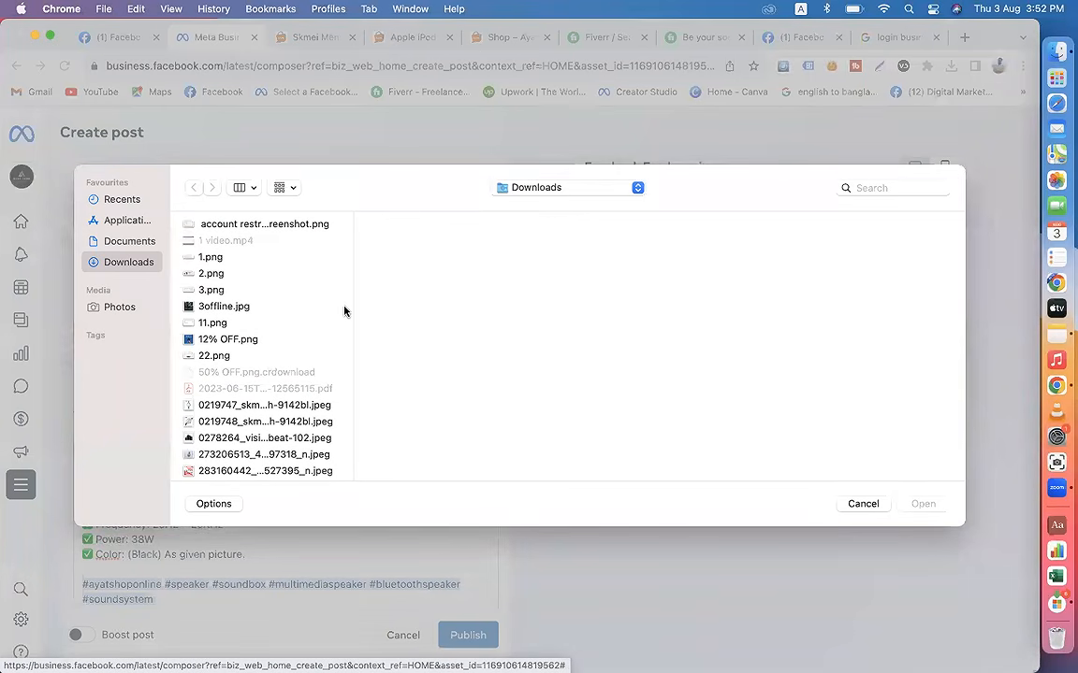
{"action": "left_click", "coordinate": [239, 340]}
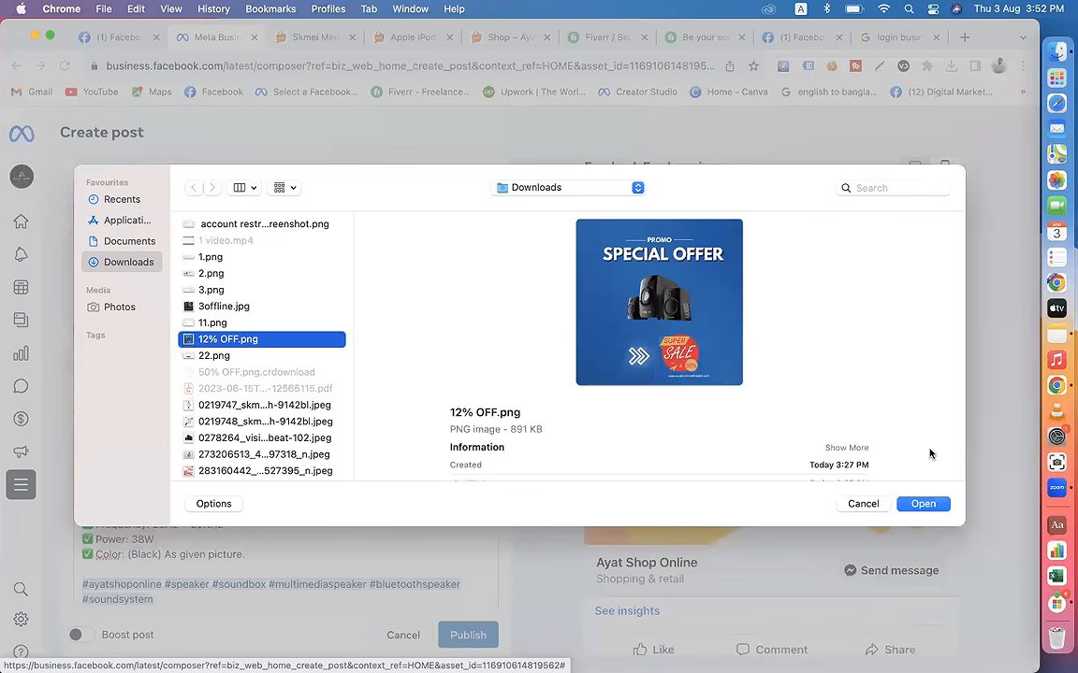
{"action": "left_click", "coordinate": [922, 504]}
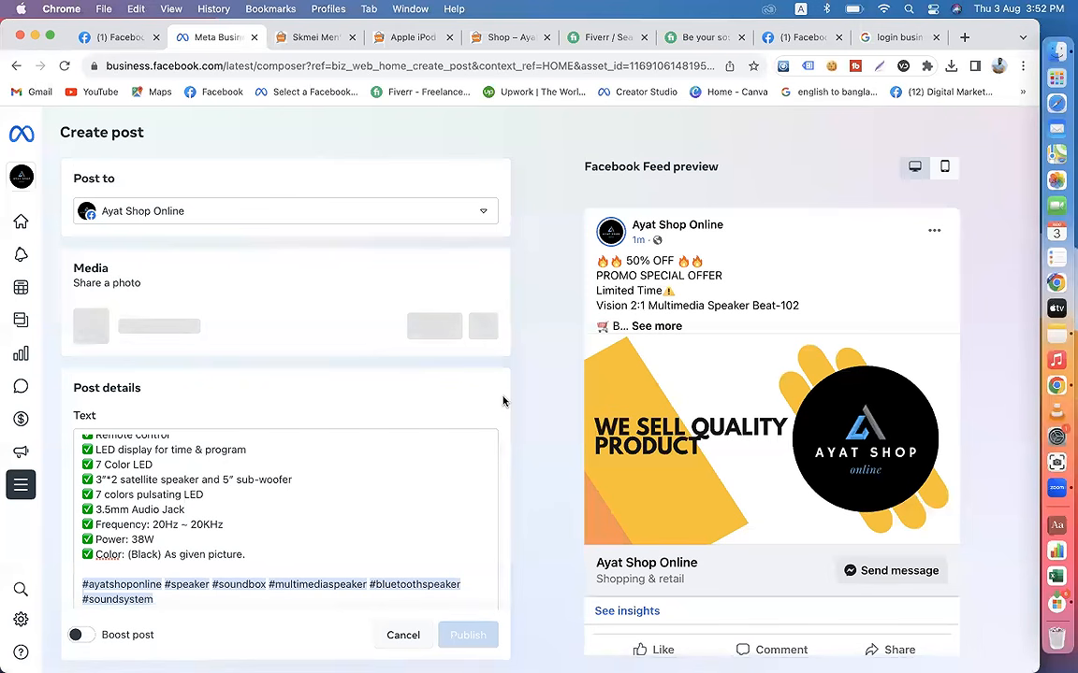
{"action": "scroll", "coordinate": [505, 401], "scroll_direction": "down", "scroll_amount": 5}
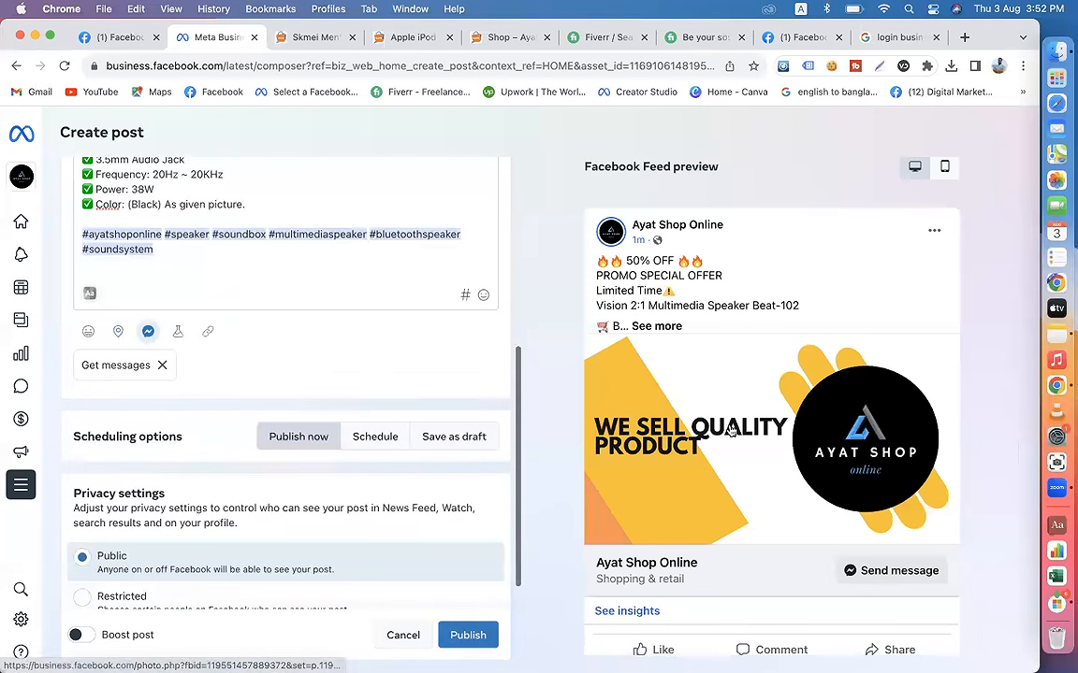
{"action": "scroll", "coordinate": [731, 431], "scroll_direction": "down", "scroll_amount": 1}
{"action": "scroll", "coordinate": [446, 489], "scroll_direction": "down", "scroll_amount": 1}
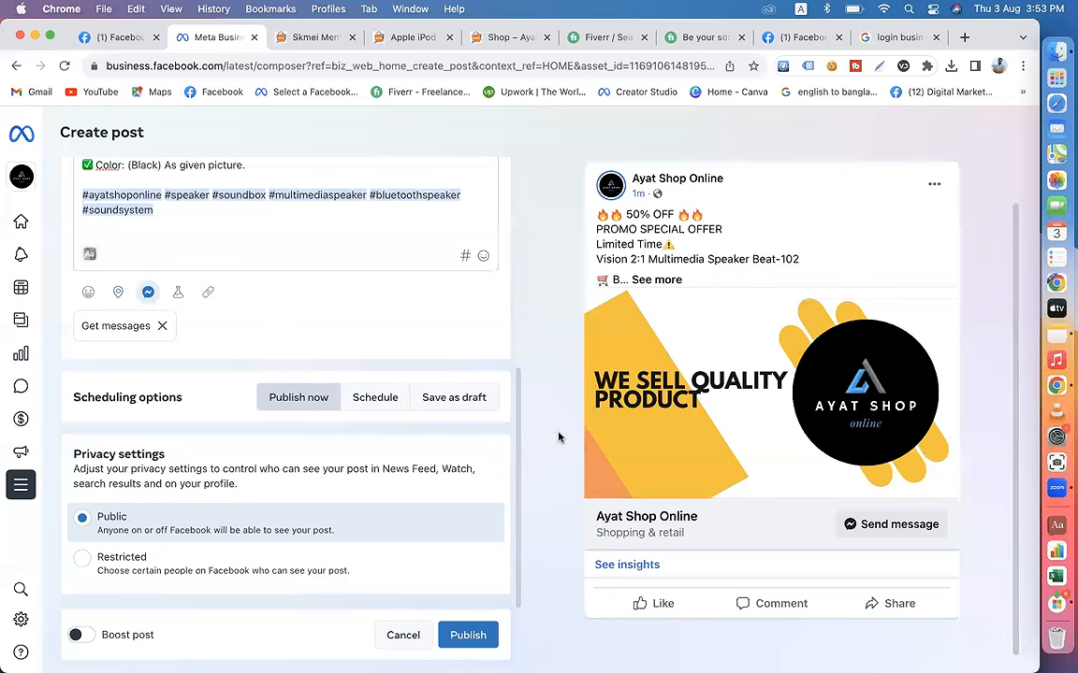
{"action": "scroll", "coordinate": [373, 312], "scroll_direction": "up", "scroll_amount": 5}
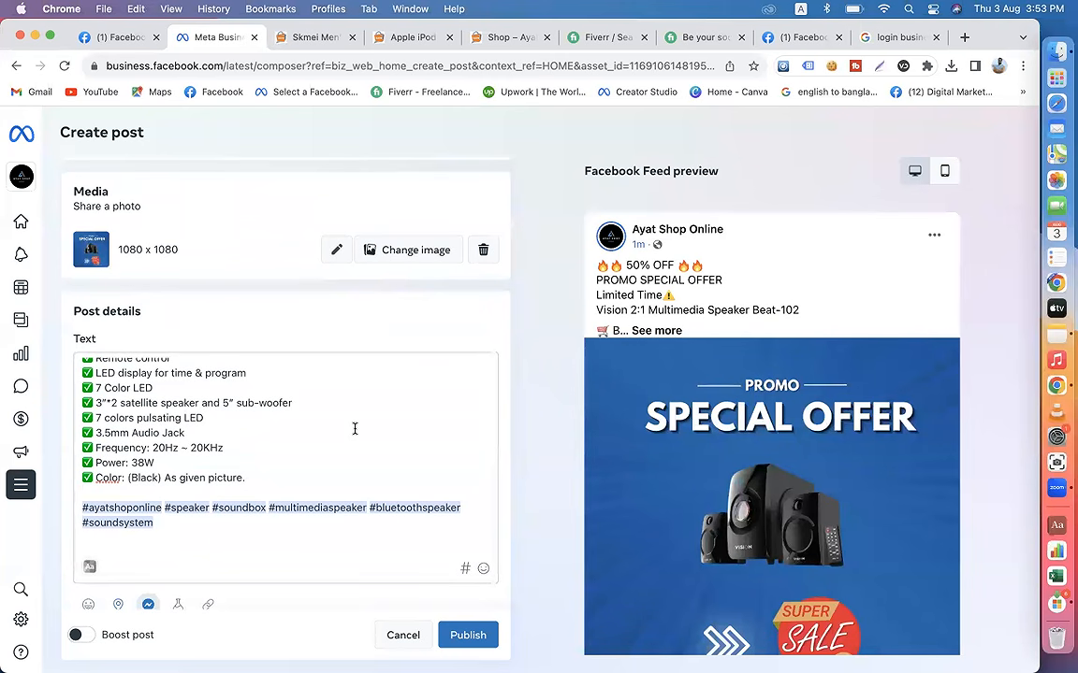
Step: Review the post's caption, privacy settings and feed preview, and set its scheduling option to Schedule
{"action": "scroll", "coordinate": [355, 429], "scroll_direction": "up", "scroll_amount": 15}
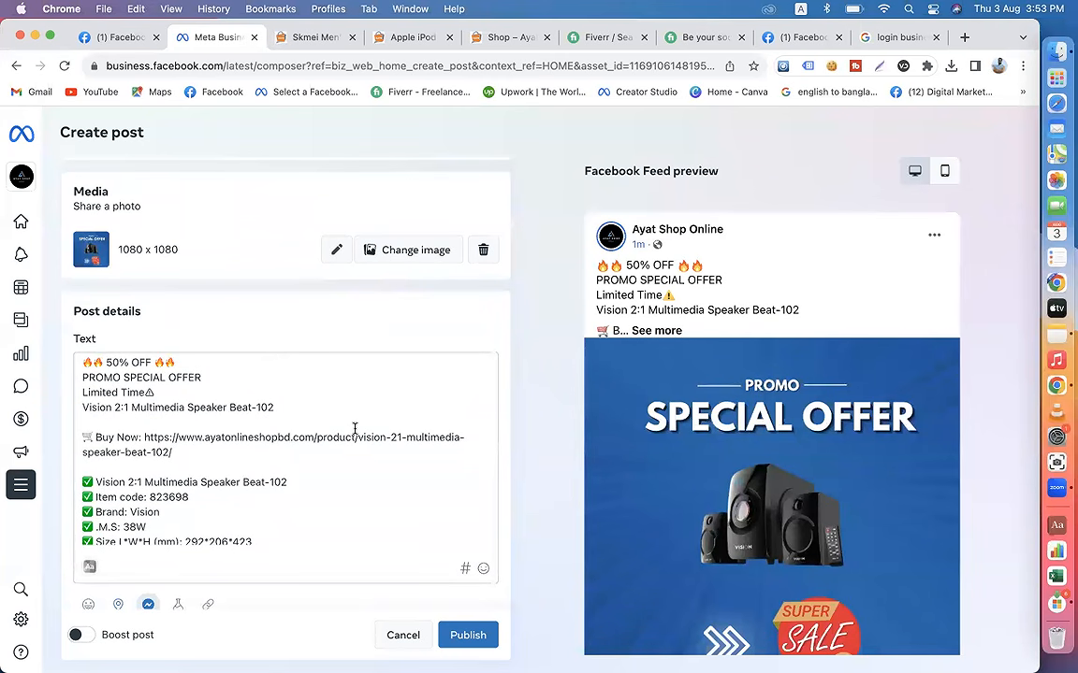
{"action": "scroll", "coordinate": [498, 424], "scroll_direction": "down", "scroll_amount": 2}
{"action": "scroll", "coordinate": [374, 384], "scroll_direction": "up", "scroll_amount": 2}
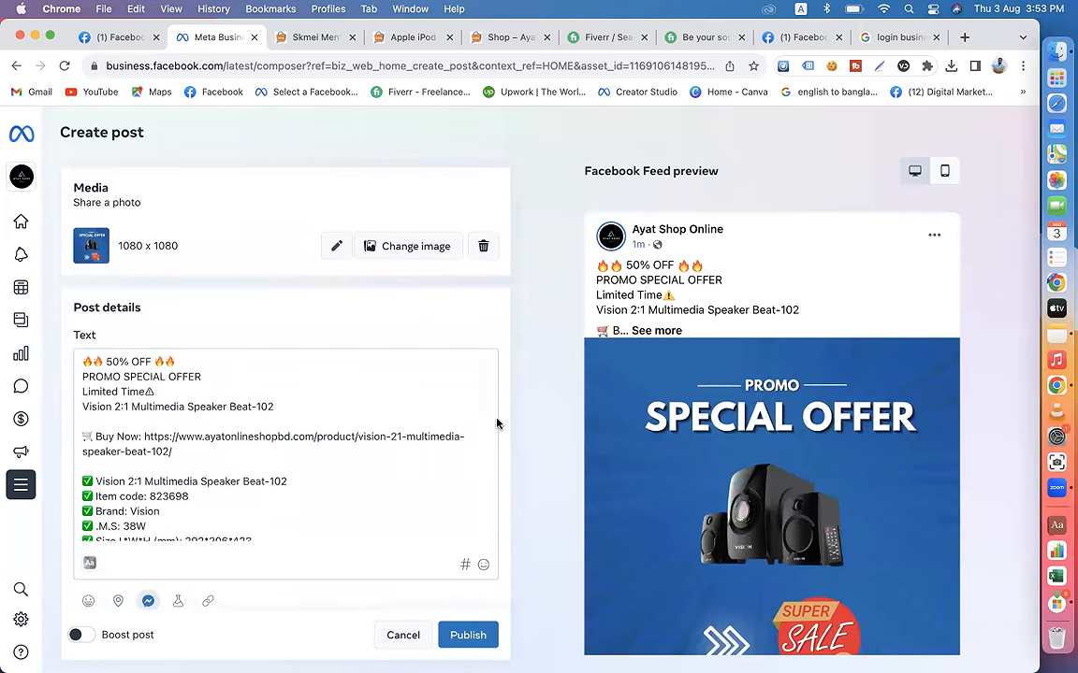
{"action": "scroll", "coordinate": [495, 438], "scroll_direction": "down", "scroll_amount": 5}
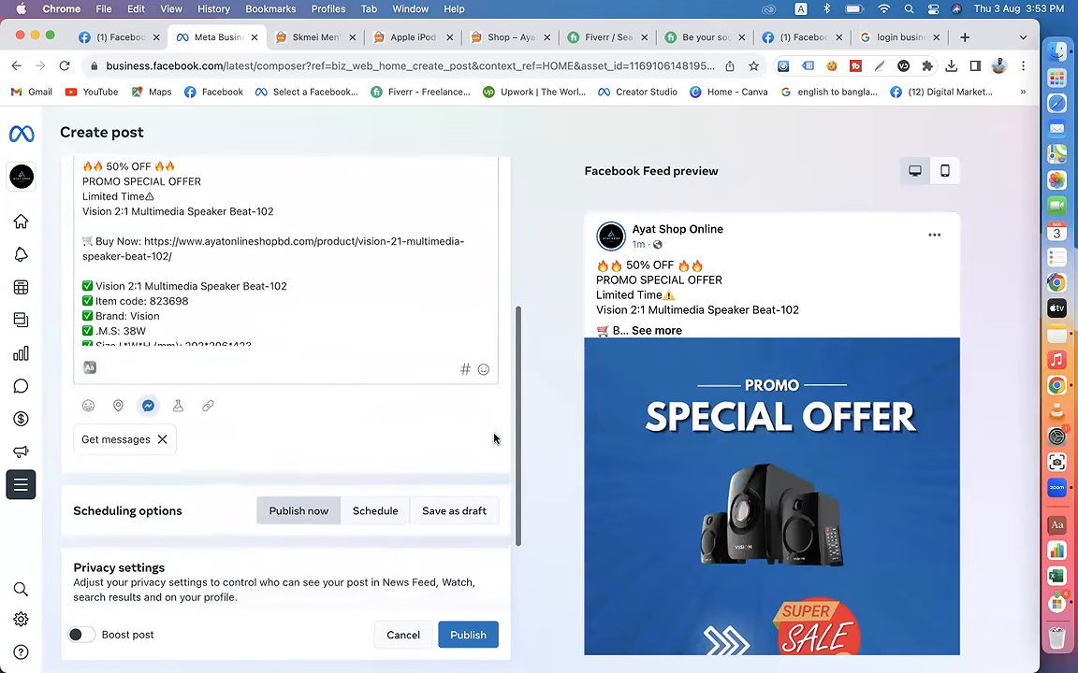
{"action": "scroll", "coordinate": [592, 371], "scroll_direction": "down", "scroll_amount": 3}
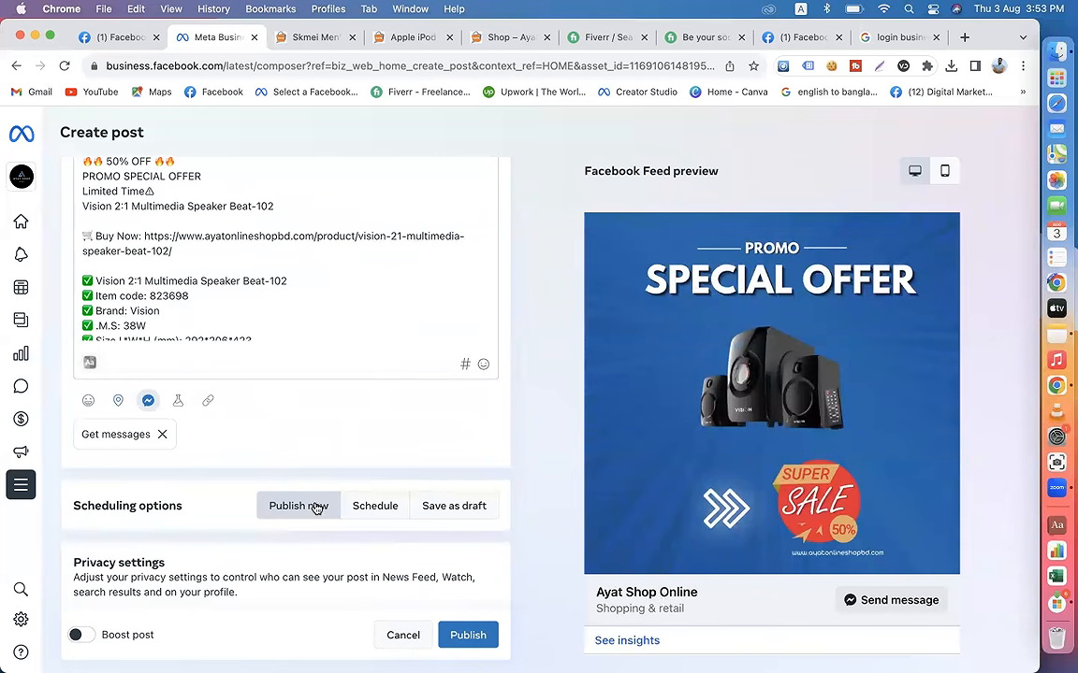
{"action": "scroll", "coordinate": [382, 539], "scroll_direction": "down", "scroll_amount": 3}
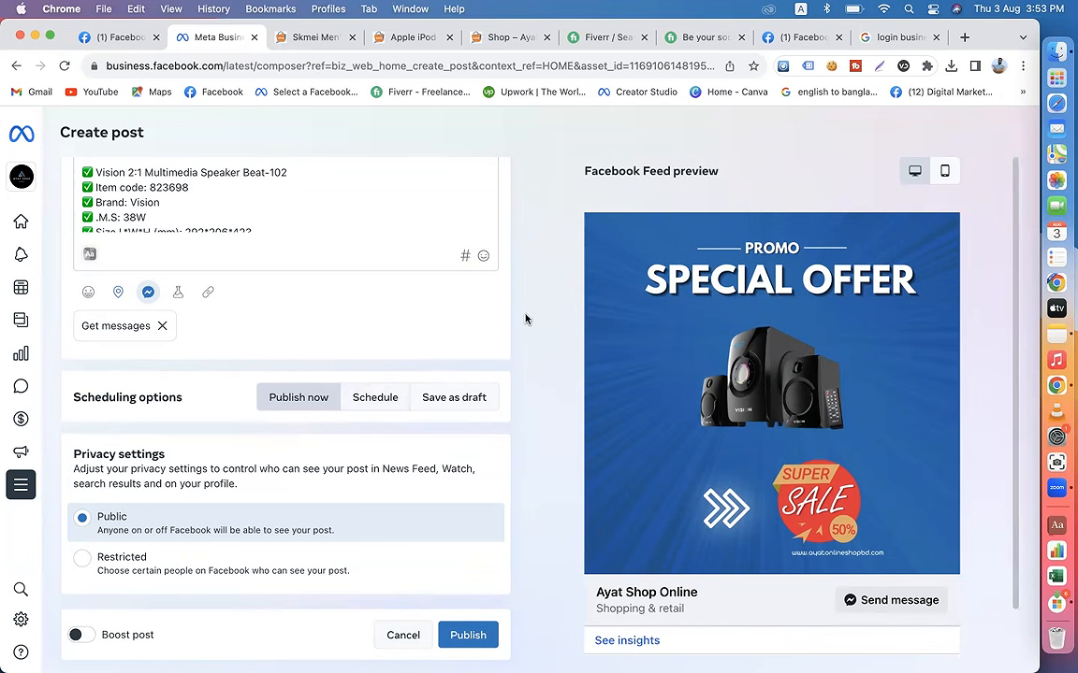
{"action": "left_click", "coordinate": [373, 399]}
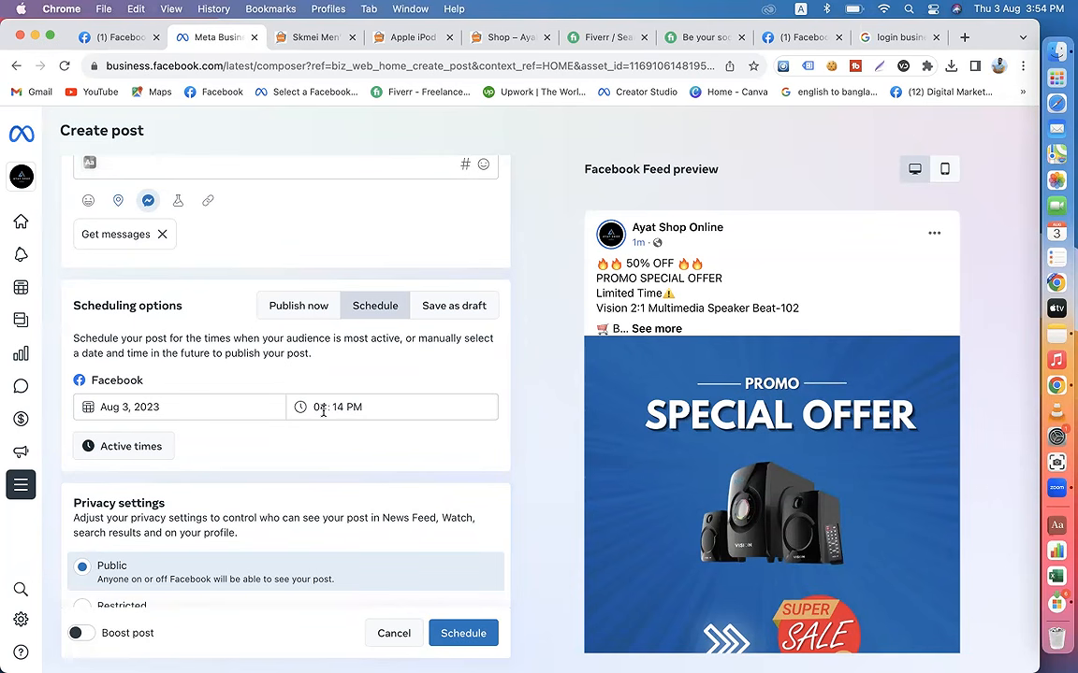
{"action": "scroll", "coordinate": [680, 407], "scroll_direction": "down", "scroll_amount": 3}
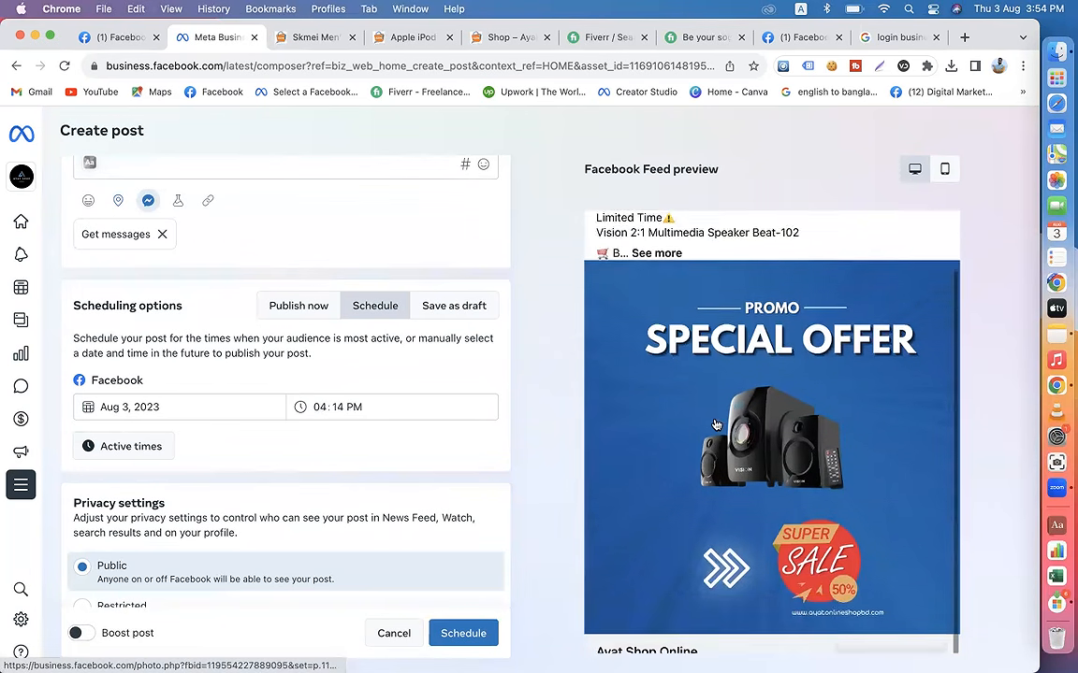
{"action": "left_click", "coordinate": [298, 309]}
{"action": "left_click", "coordinate": [375, 395]}
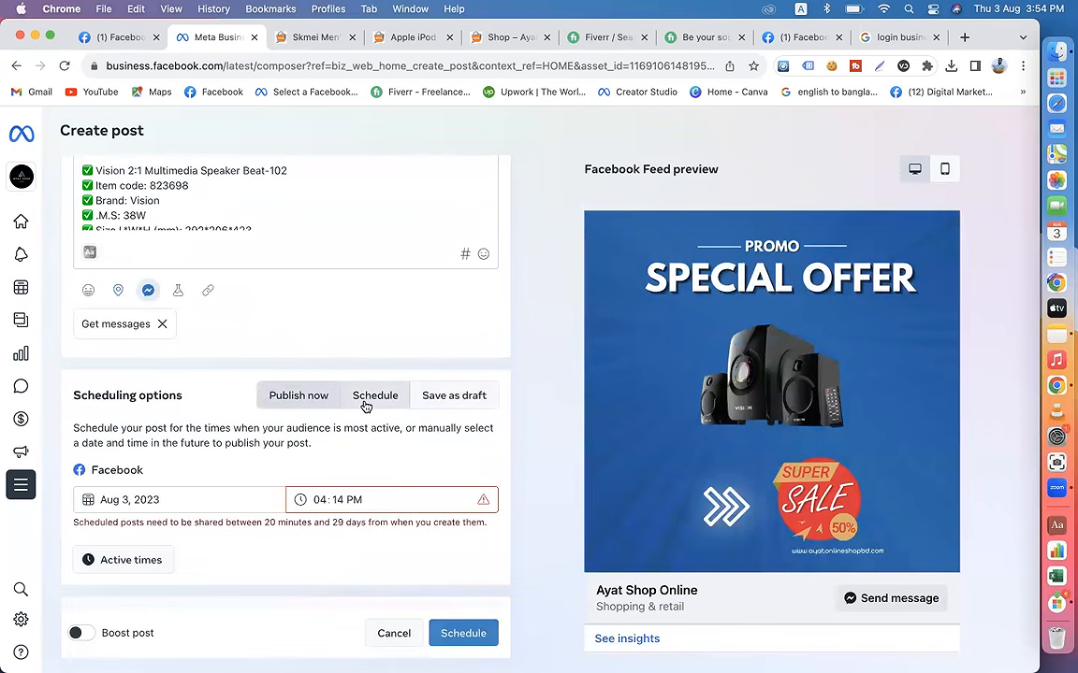
{"action": "scroll", "coordinate": [361, 414], "scroll_direction": "down", "scroll_amount": 3}
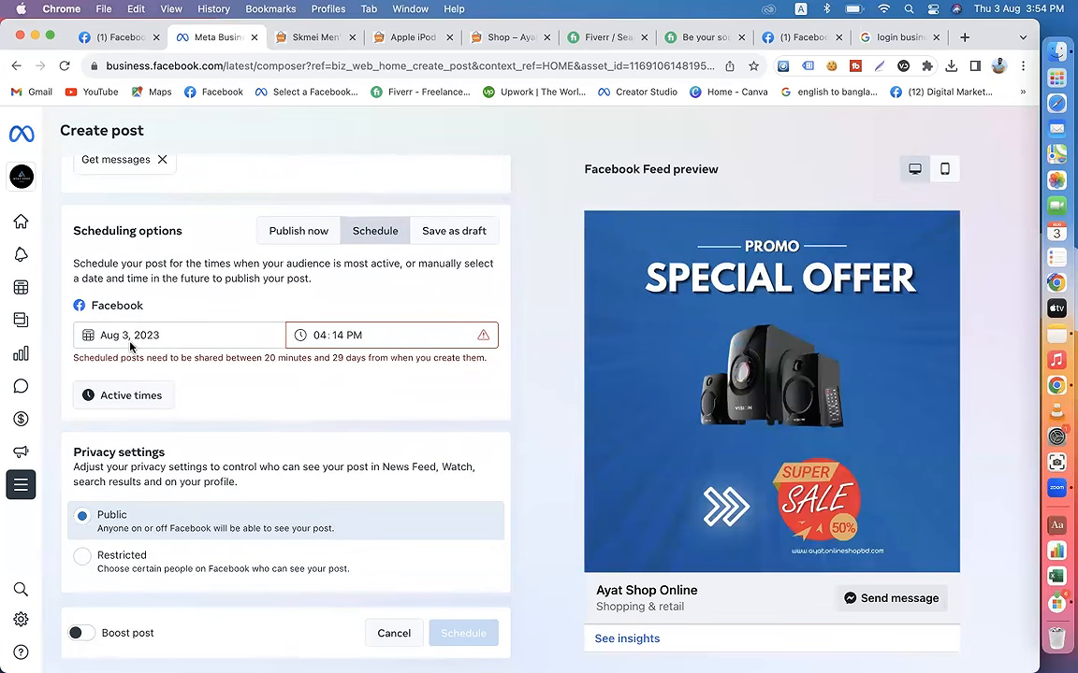
Step: Set the publishing time on Aug 3, 2023 to 05:00 PM, and replace it with 04:55 PM
{"action": "left_click", "coordinate": [316, 334]}
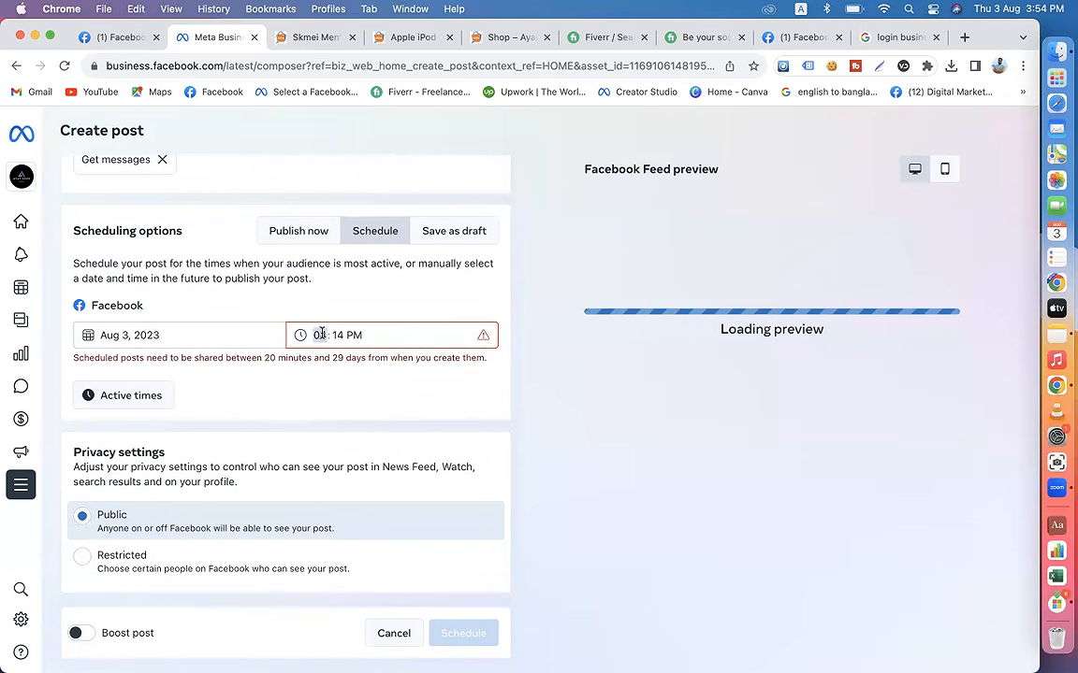
{"action": "type", "text": "5:"}
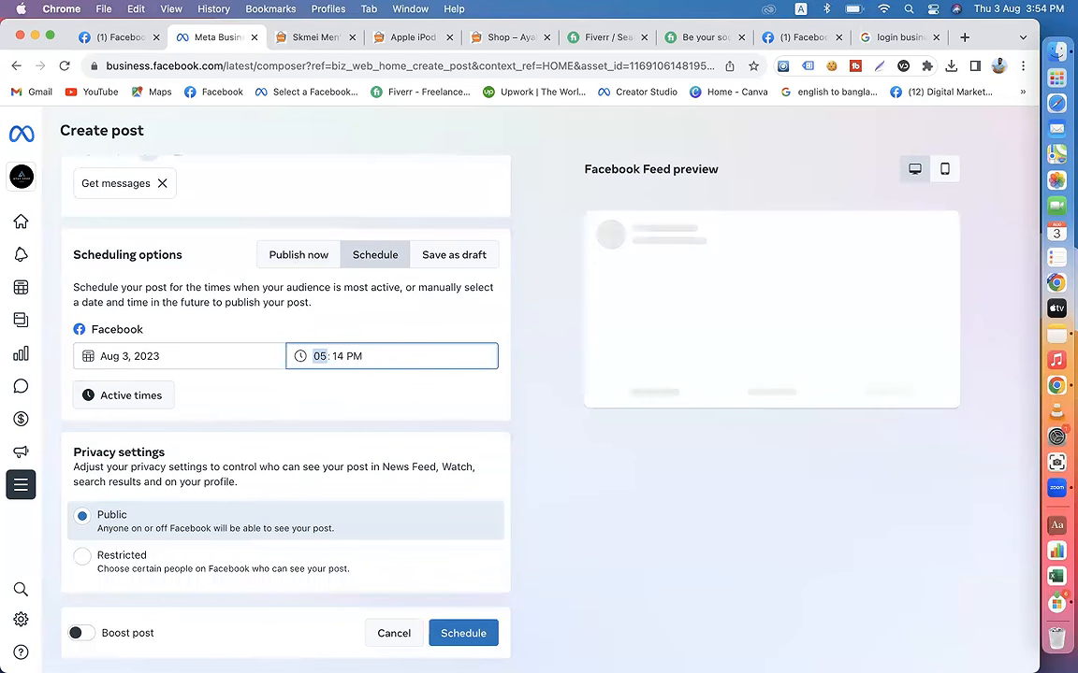
{"action": "type", "text": "00"}
{"action": "left_click", "coordinate": [325, 357]}
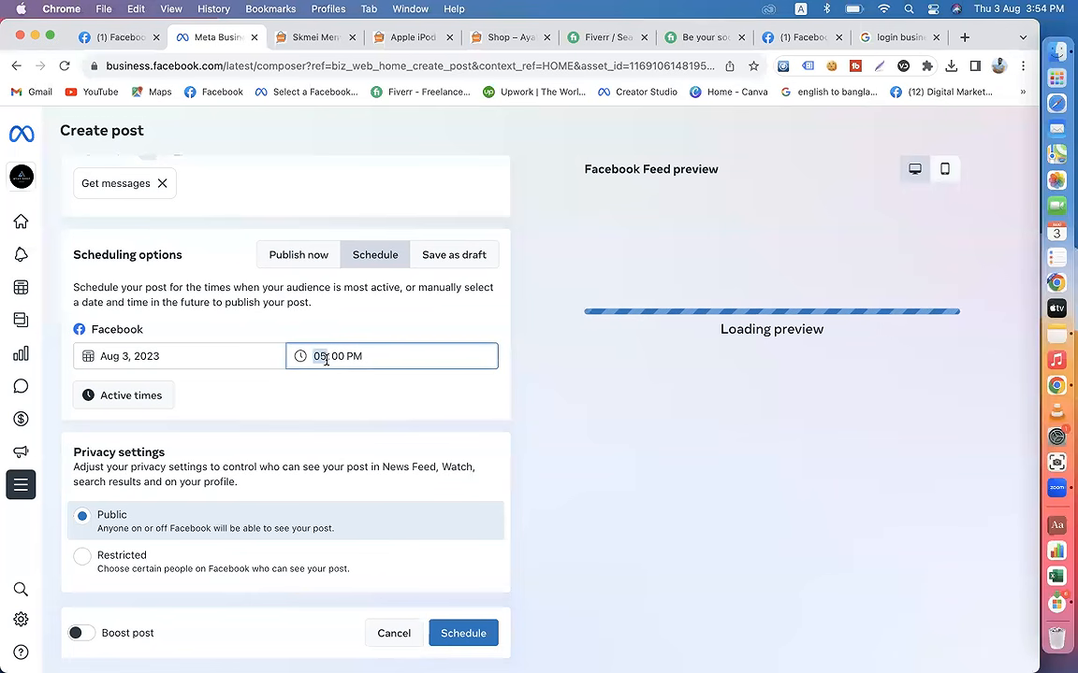
{"action": "type", "text": "4"}
{"action": "left_click", "coordinate": [338, 359]}
{"action": "type", "text": "55"}
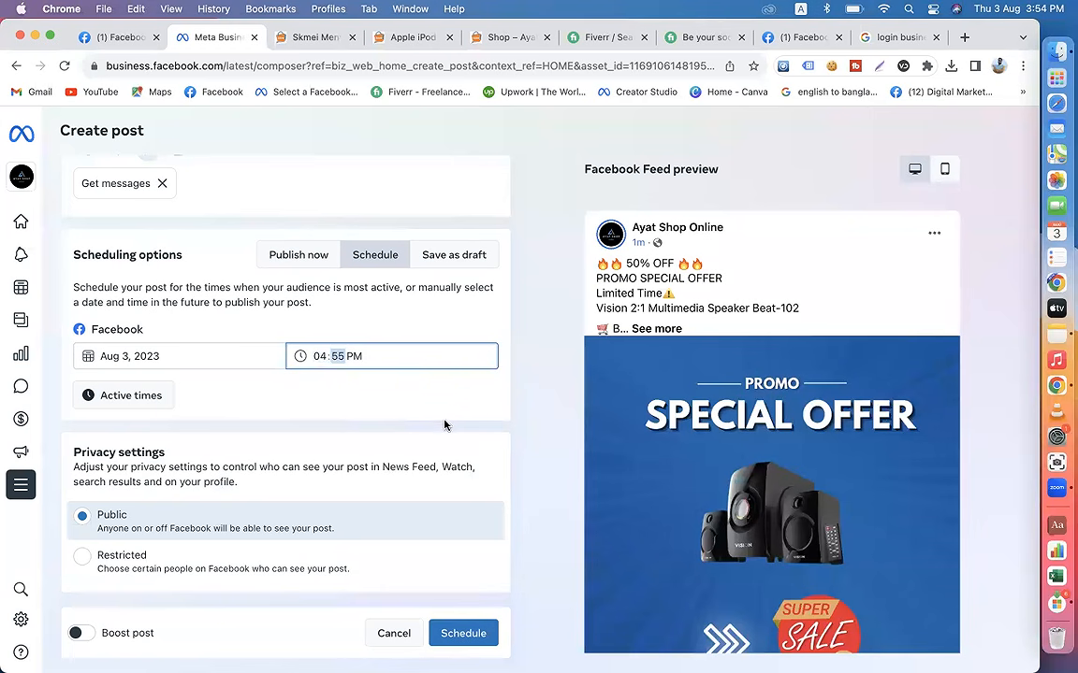
{"action": "left_click", "coordinate": [447, 429]}
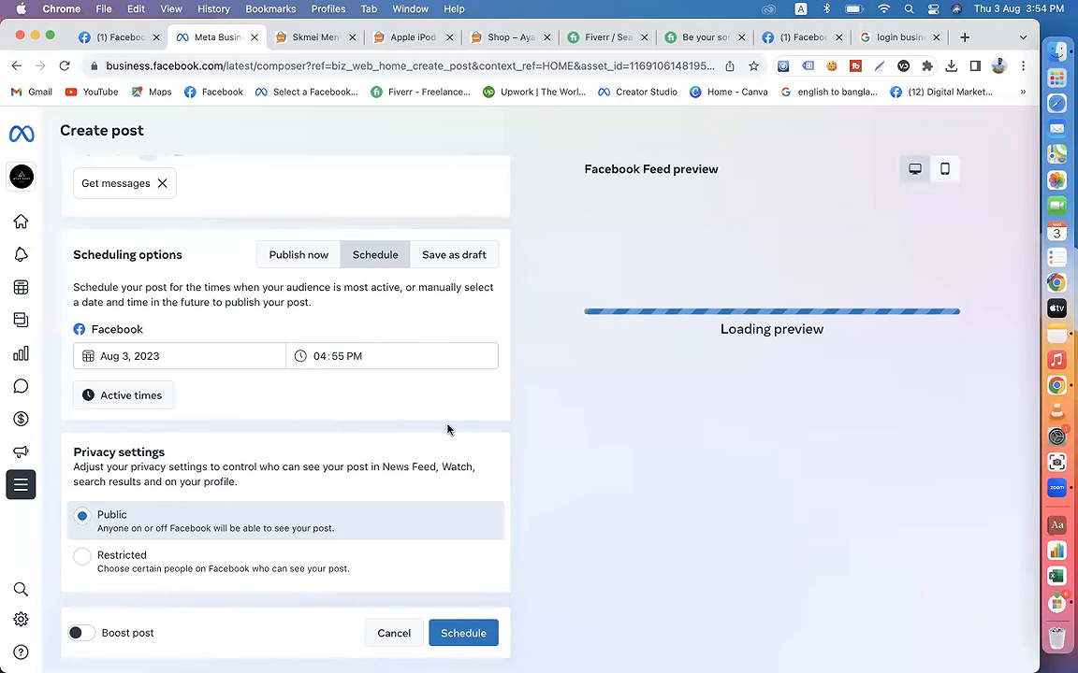
Step: Try a publishing time of 03:55 PM and examine the allowed range for scheduled posts
{"action": "left_click", "coordinate": [318, 356]}
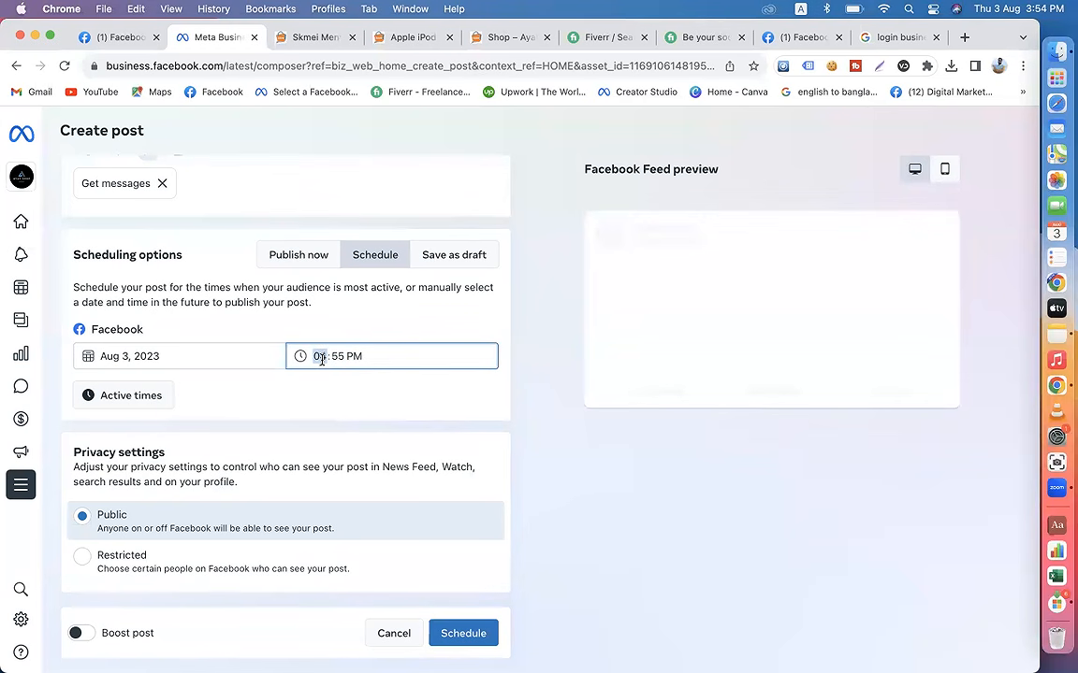
{"action": "type", "text": "3"}
{"action": "left_click", "coordinate": [459, 449]}
{"action": "left_click_drag", "start_coordinate": [264, 384], "coordinate": [372, 379]}
{"action": "left_click", "coordinate": [332, 379]}
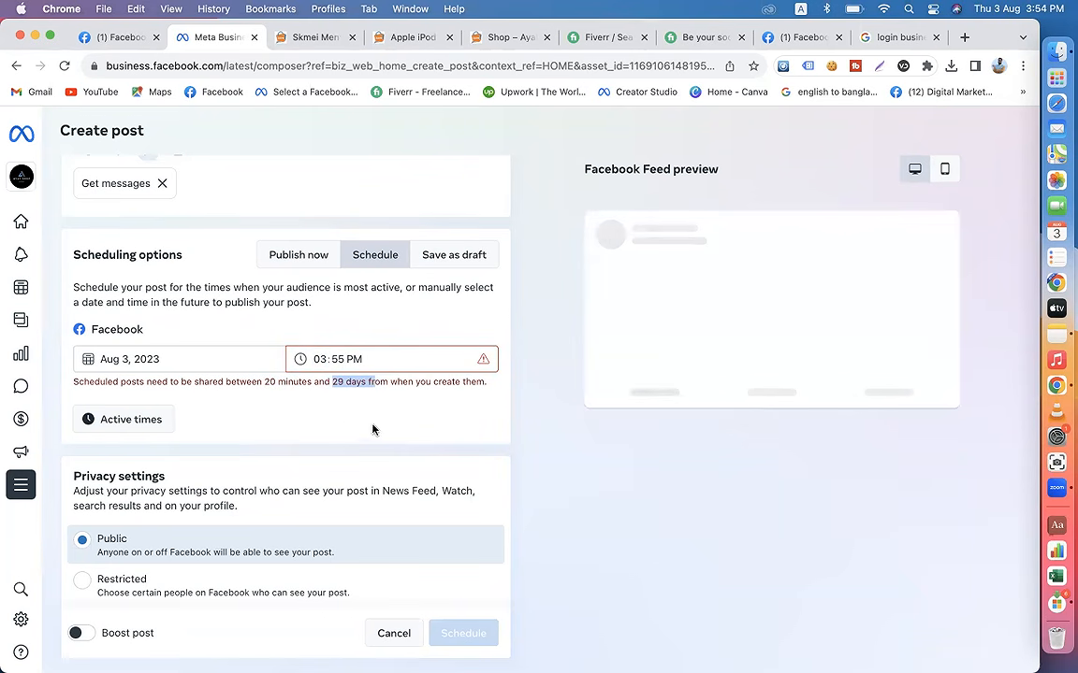
{"action": "left_click", "coordinate": [503, 454]}
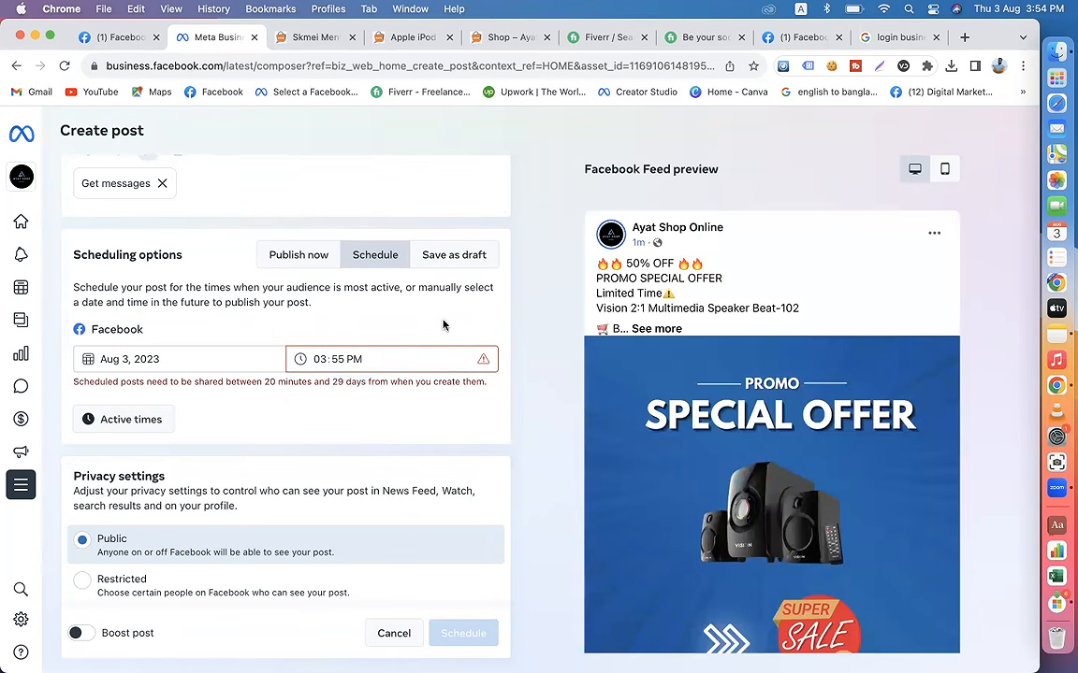
Step: Set the post's publishing time to 04:30 PM and check the date calendar, keeping Aug 3, 2023
{"action": "left_click", "coordinate": [353, 359]}
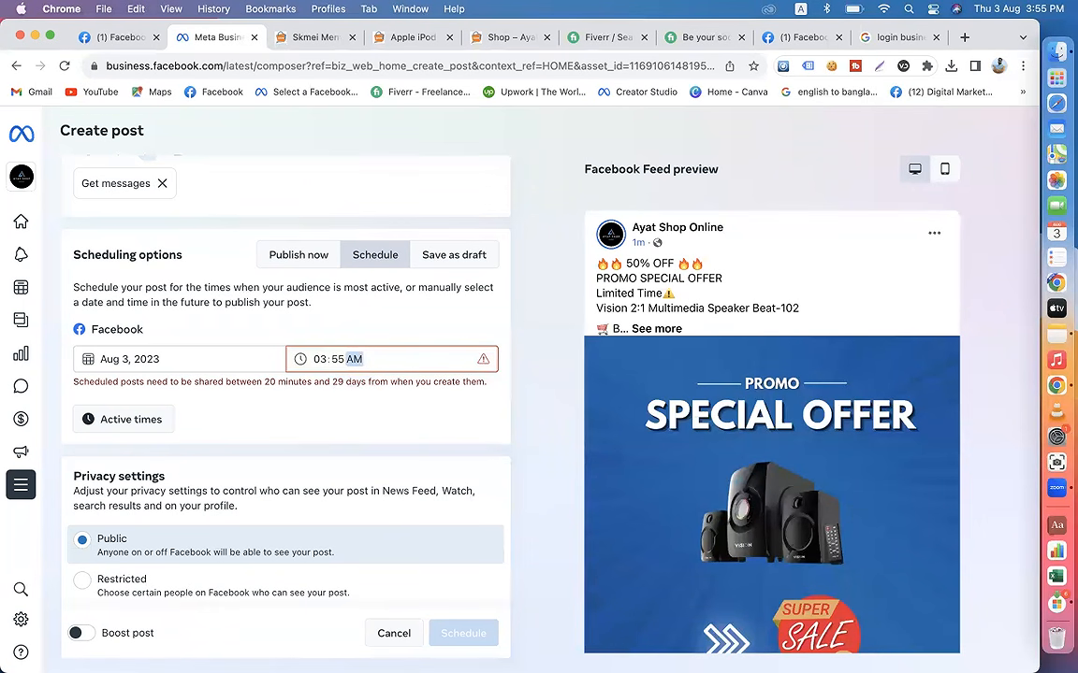
{"action": "key", "text": "p"}
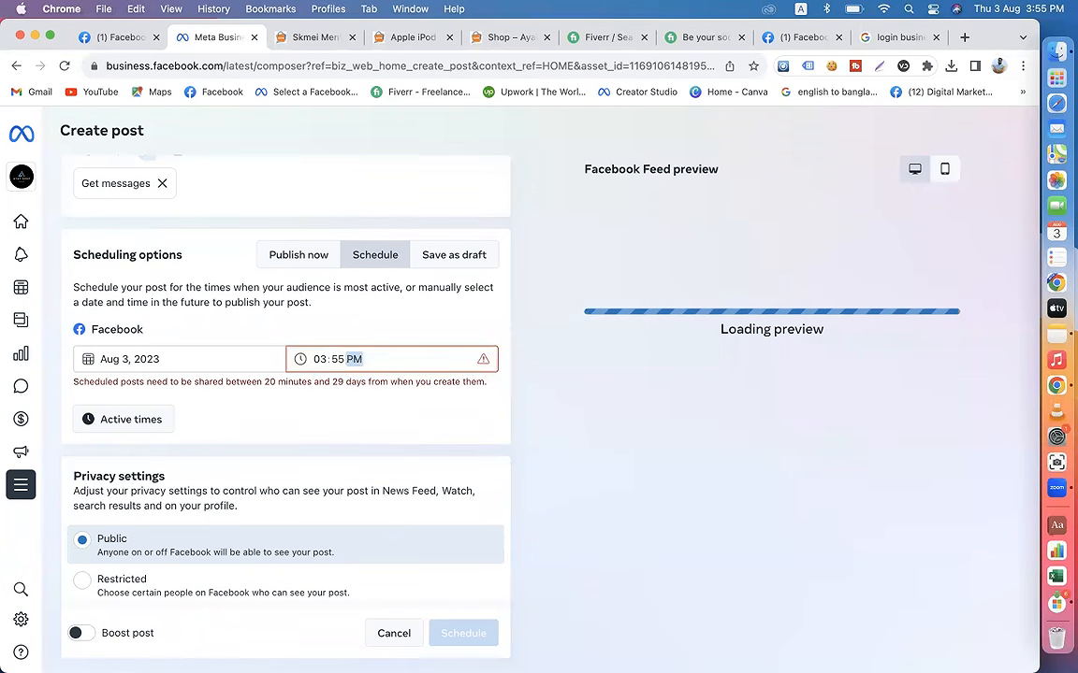
{"action": "left_click", "coordinate": [320, 360]}
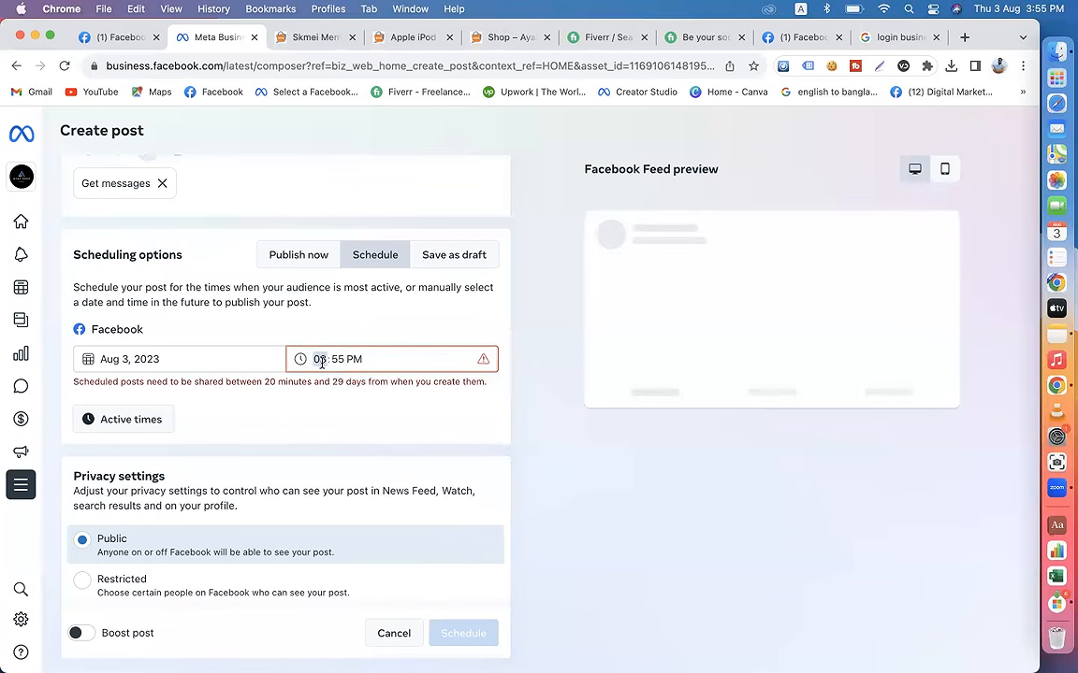
{"action": "type", "text": "4"}
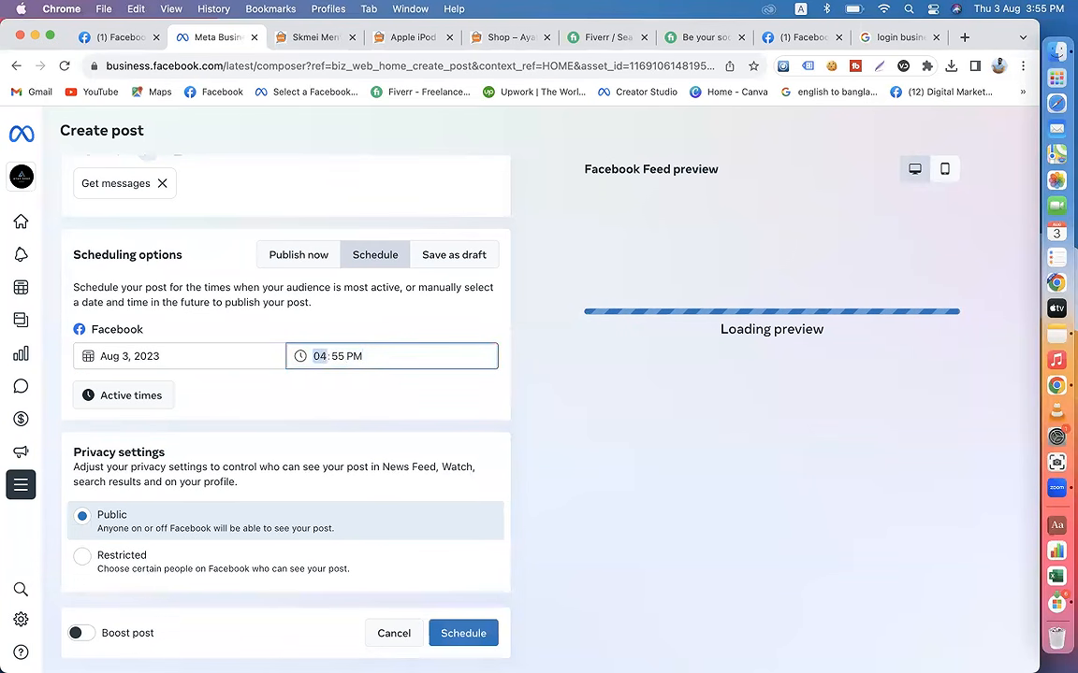
{"action": "left_click", "coordinate": [335, 359]}
{"action": "type", "text": "30"}
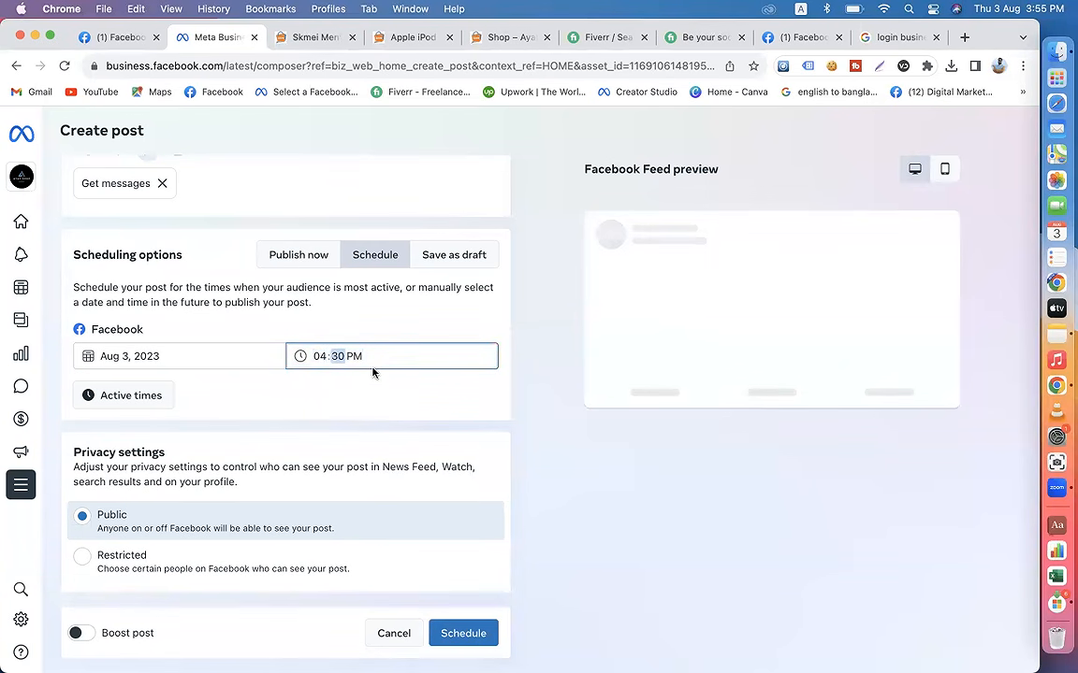
{"action": "left_click", "coordinate": [509, 419]}
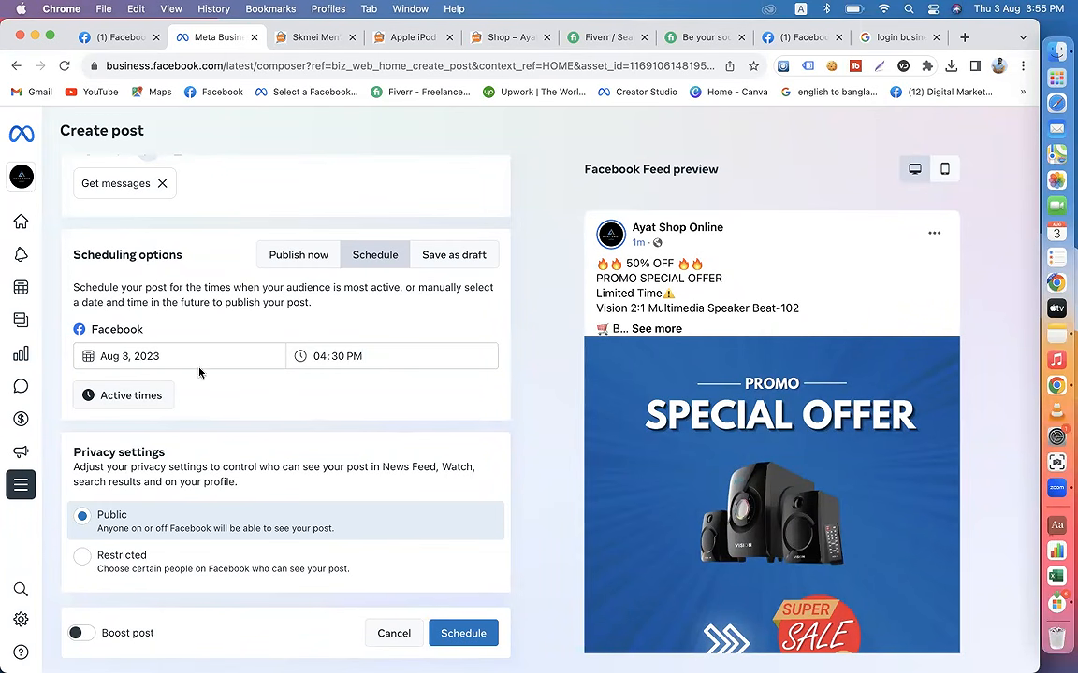
{"action": "left_click", "coordinate": [116, 358]}
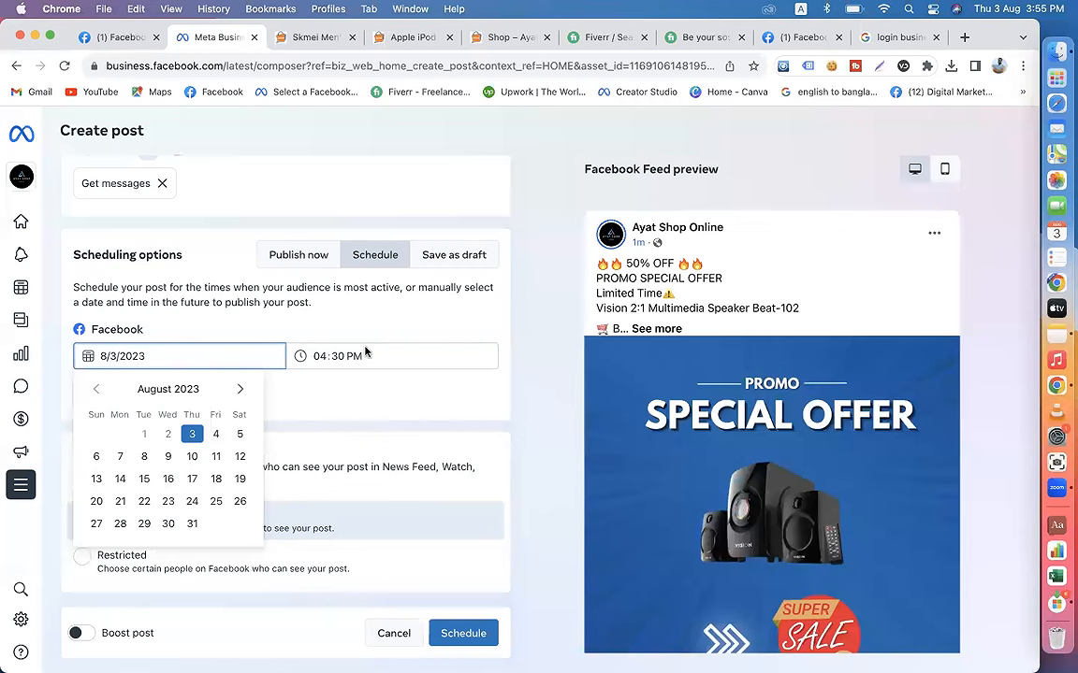
{"action": "left_click", "coordinate": [532, 461]}
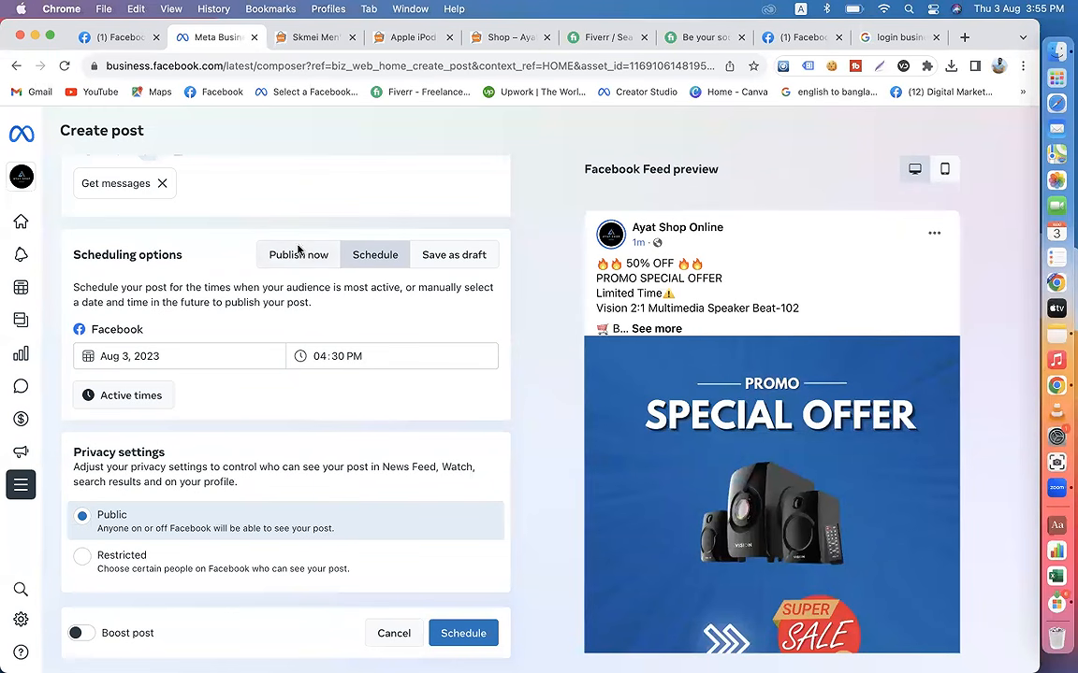
Step: Schedule the post without boosting it, and open the list of scheduled posts in Content
{"action": "left_click", "coordinate": [465, 636]}
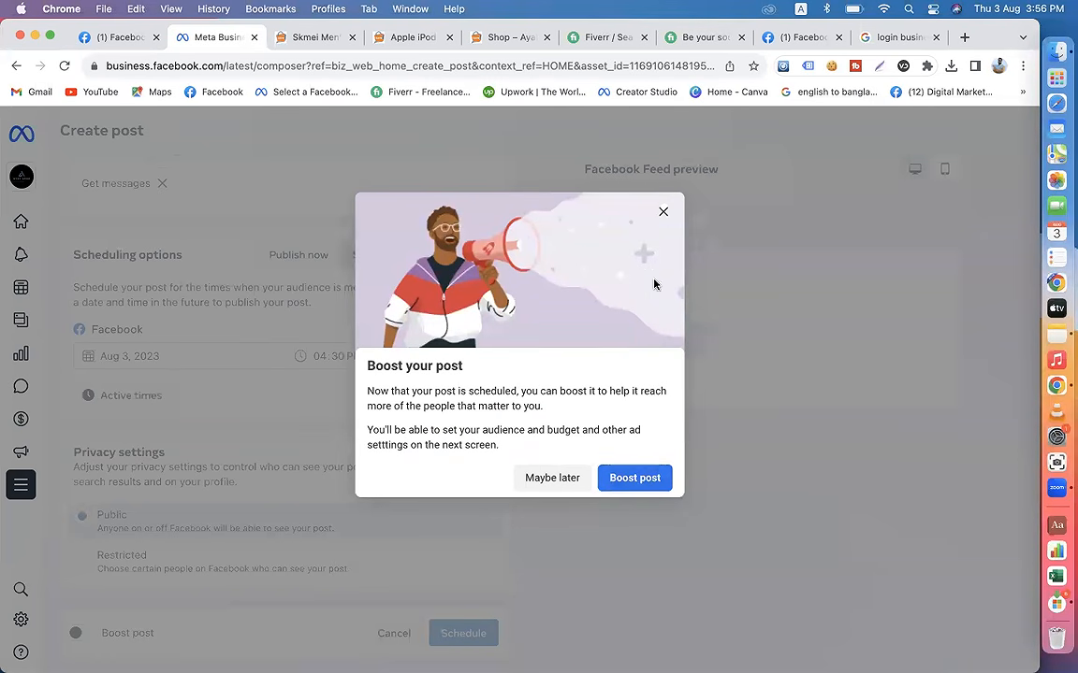
{"action": "left_click", "coordinate": [663, 211]}
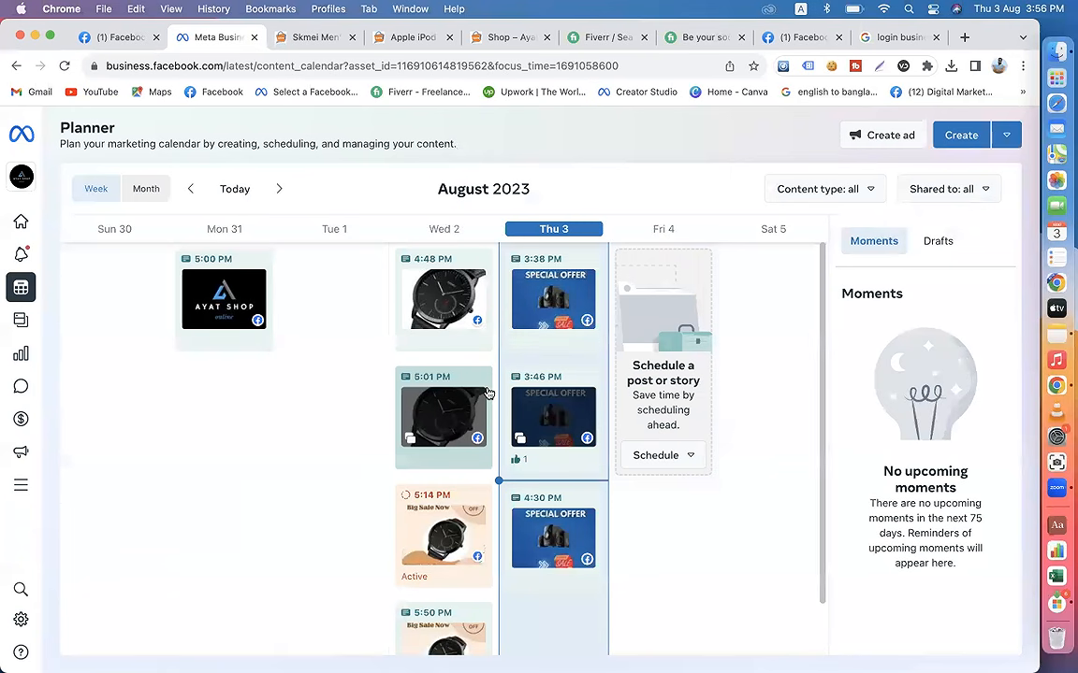
{"action": "mouse_move", "coordinate": [482, 397]}
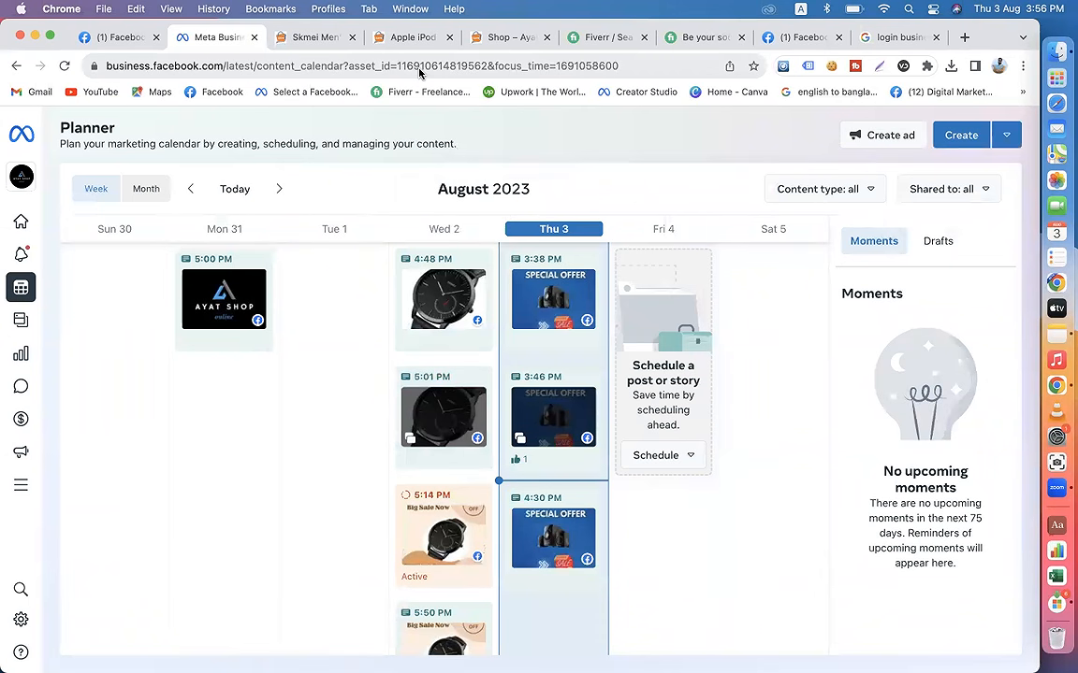
{"action": "mouse_move", "coordinate": [41, 337]}
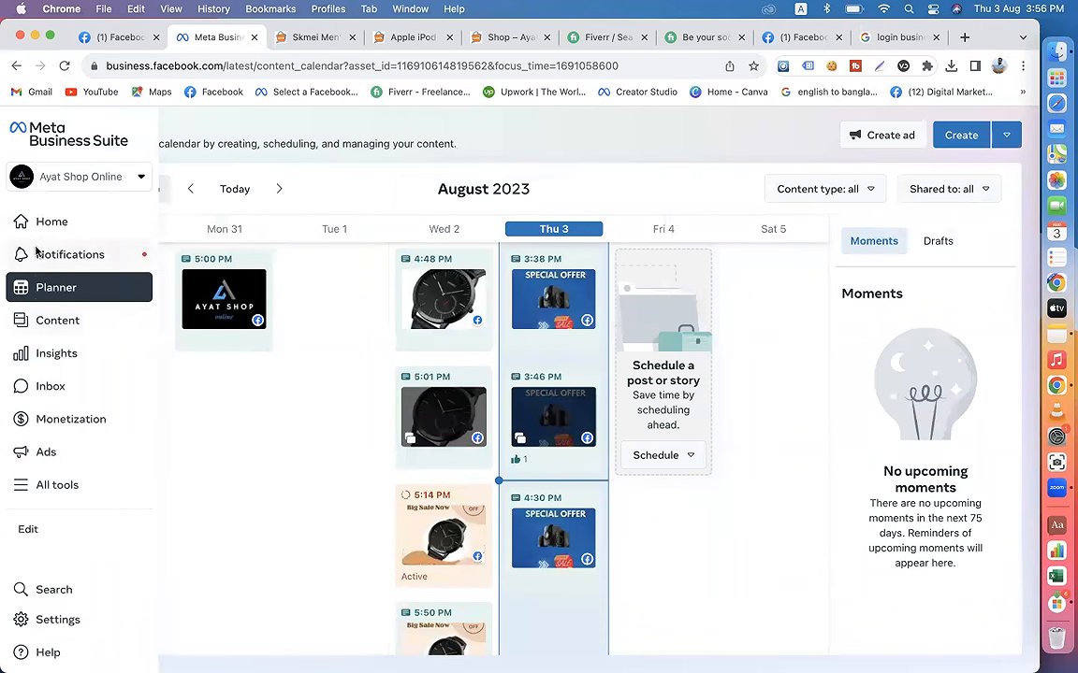
{"action": "left_click", "coordinate": [47, 320]}
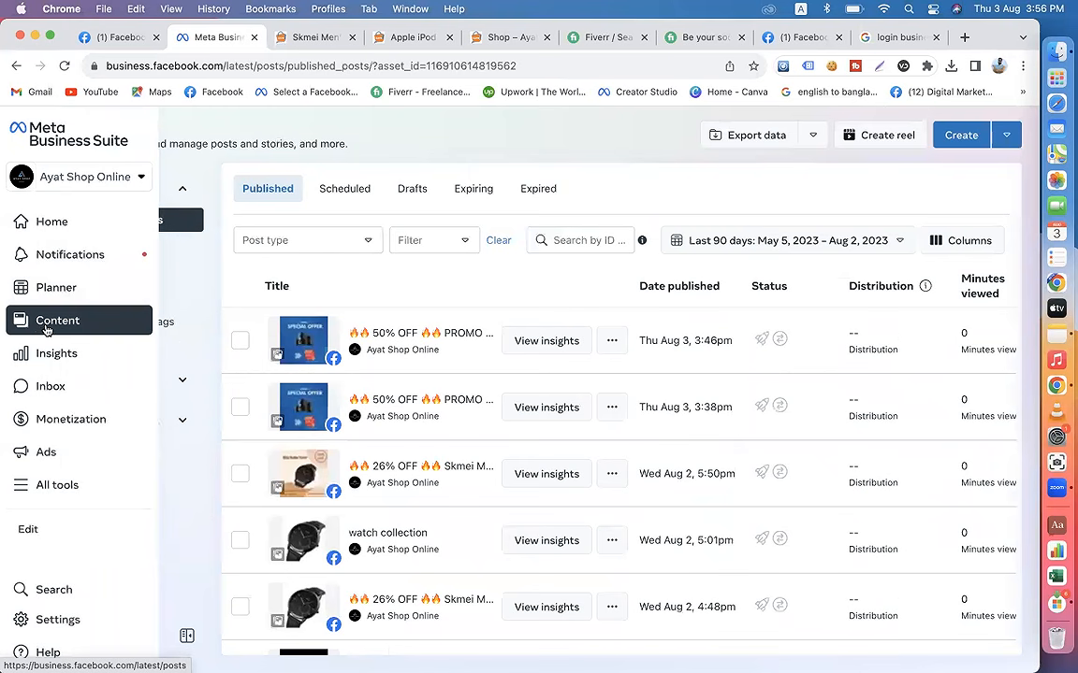
{"action": "left_click", "coordinate": [344, 193]}
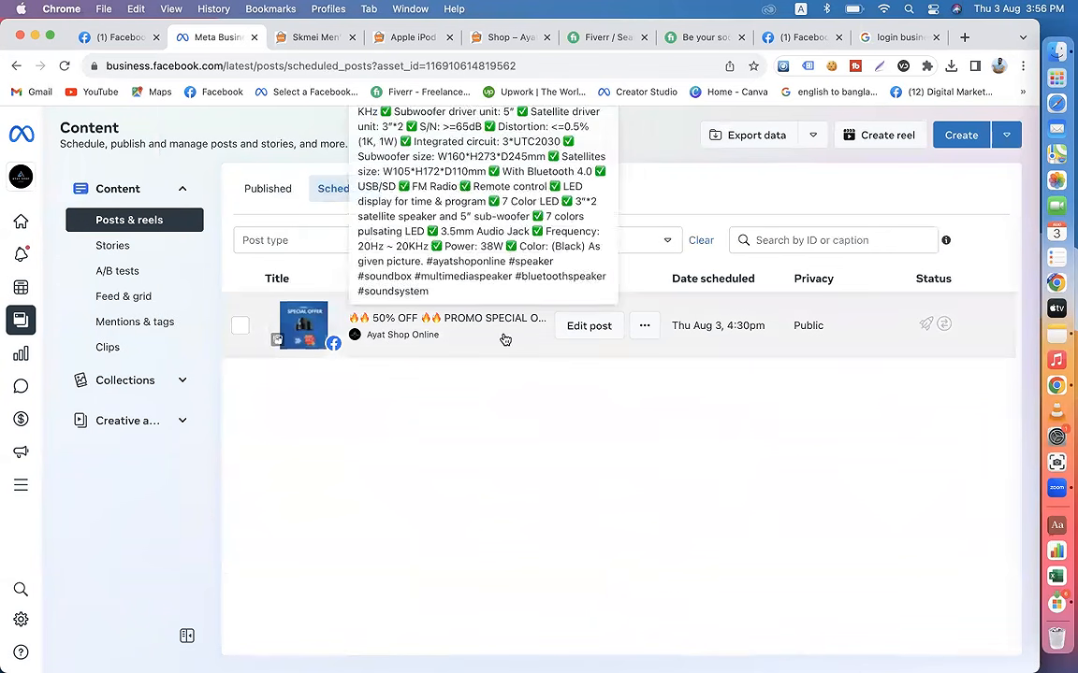
Step: Examine the scheduled post's reschedule dialog and its other available actions without changing the schedule
{"action": "left_click", "coordinate": [644, 328]}
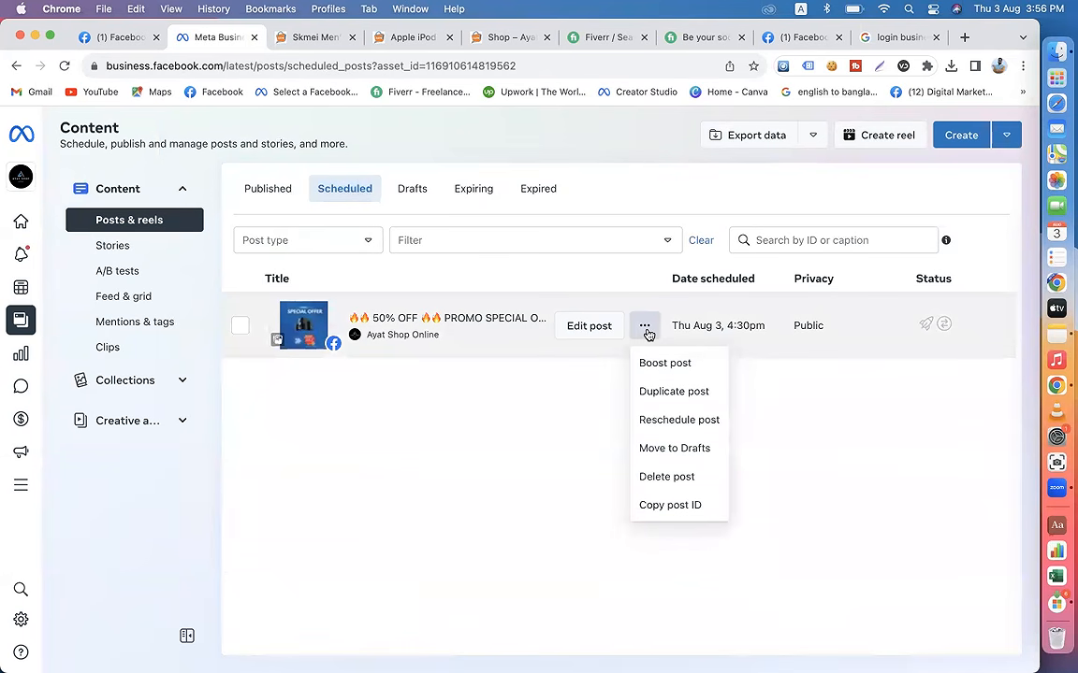
{"action": "left_click", "coordinate": [681, 423]}
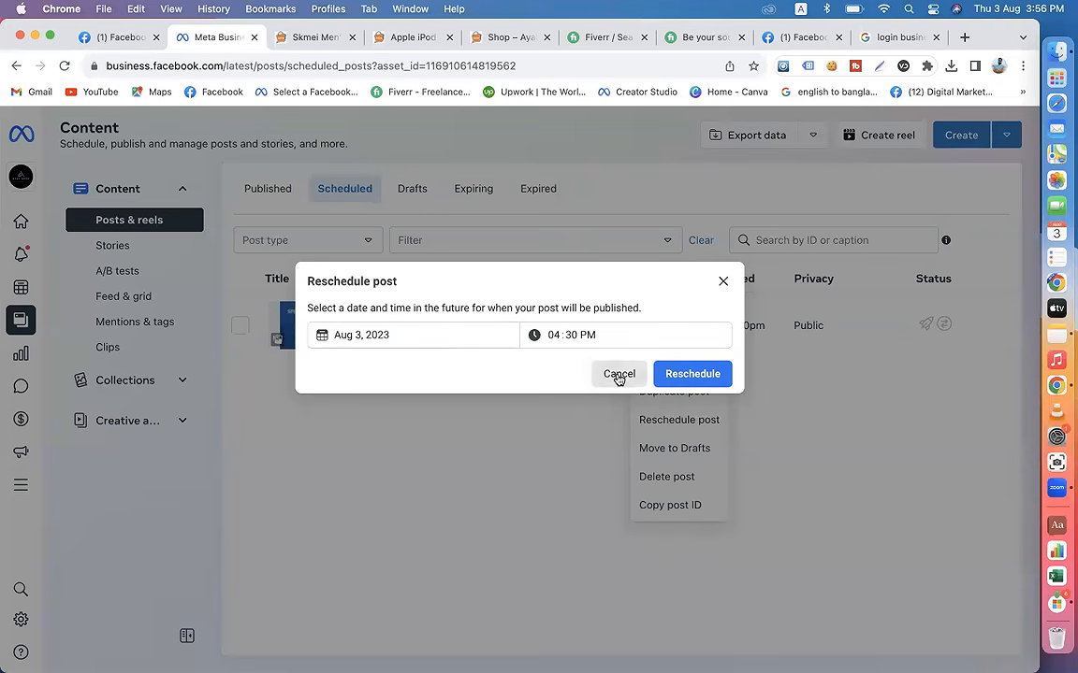
{"action": "left_click", "coordinate": [618, 375]}
{"action": "left_click", "coordinate": [646, 333]}
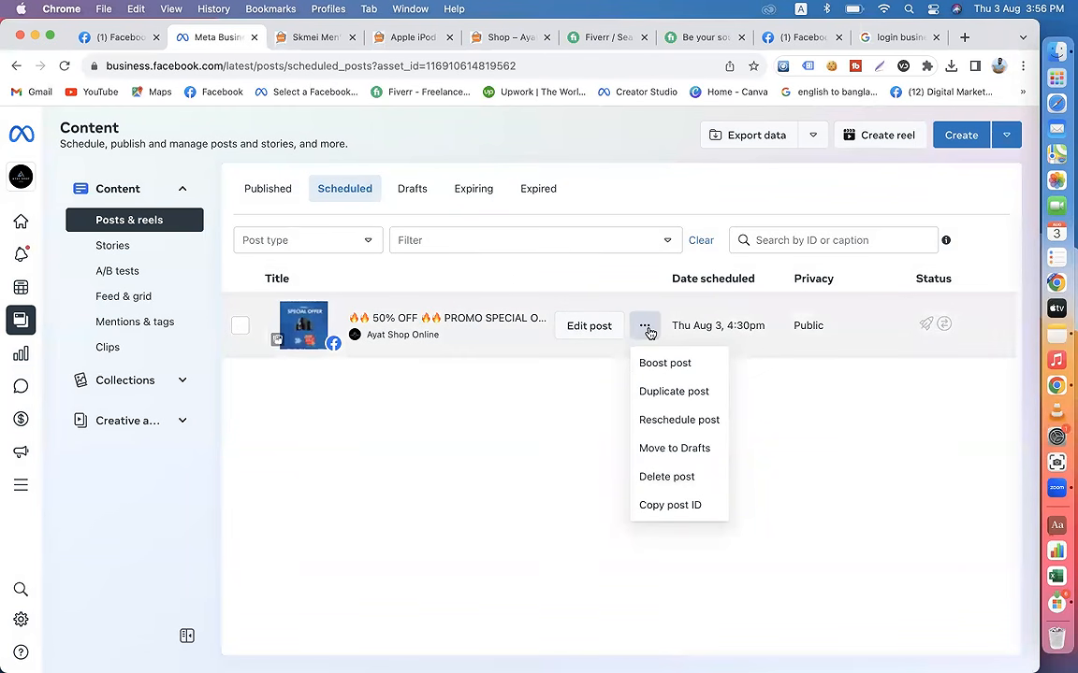
Step: Open the scheduled post for editing, check its scheduling and publishing options, and discard the edit
{"action": "left_click", "coordinate": [589, 326]}
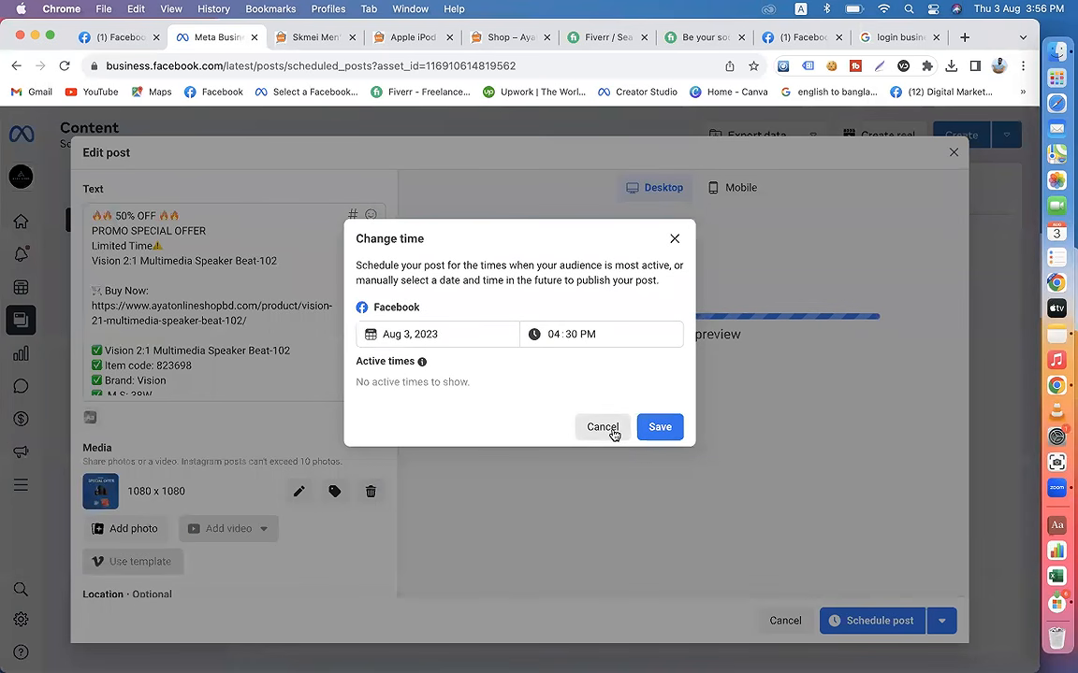
{"action": "left_click", "coordinate": [606, 431]}
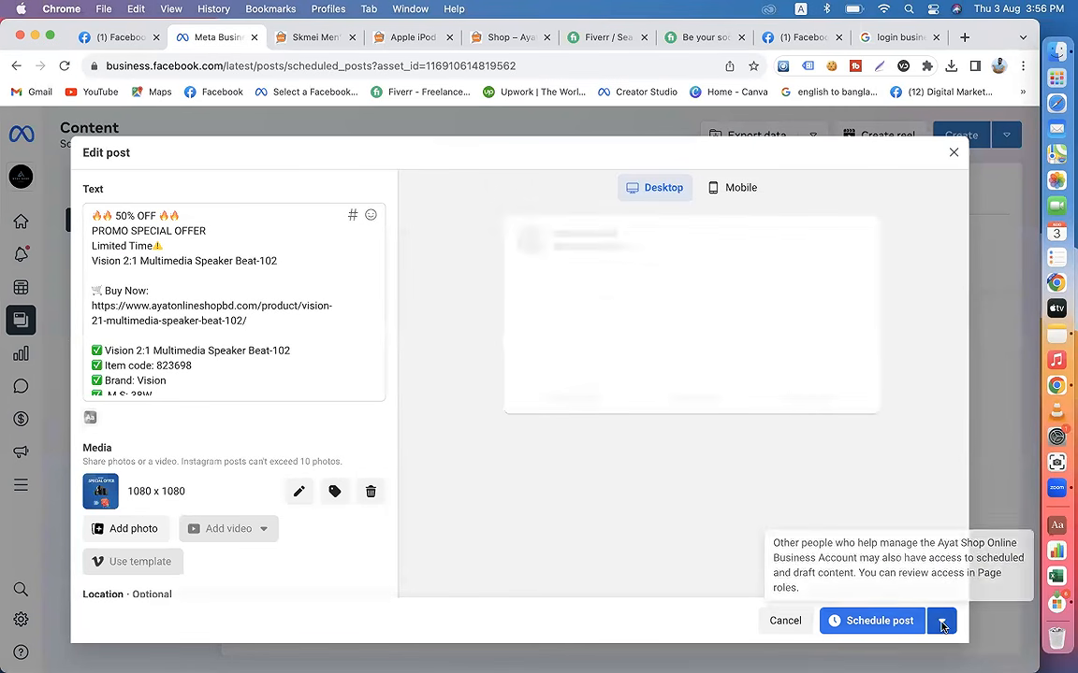
{"action": "left_click", "coordinate": [941, 623]}
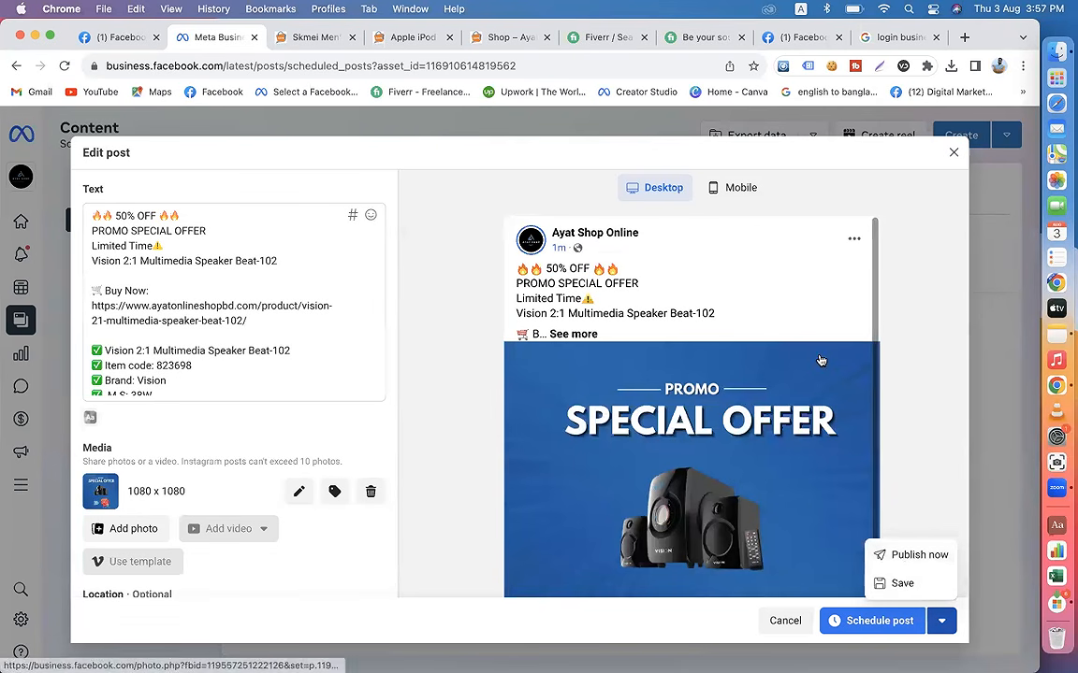
{"action": "left_click", "coordinate": [953, 157]}
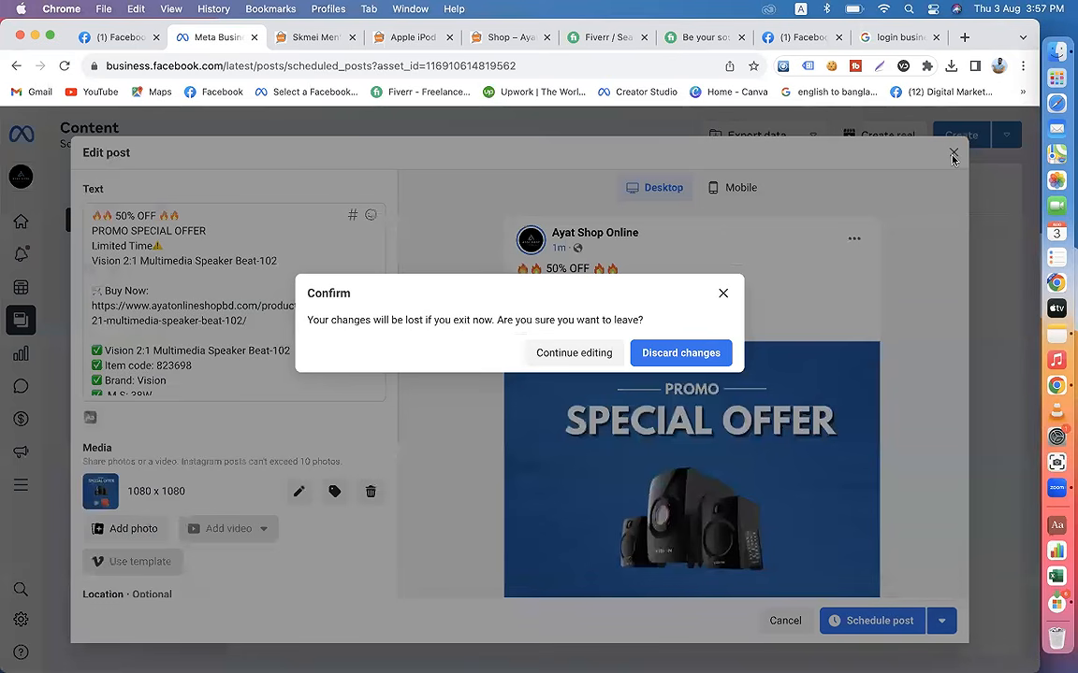
{"action": "left_click", "coordinate": [679, 356]}
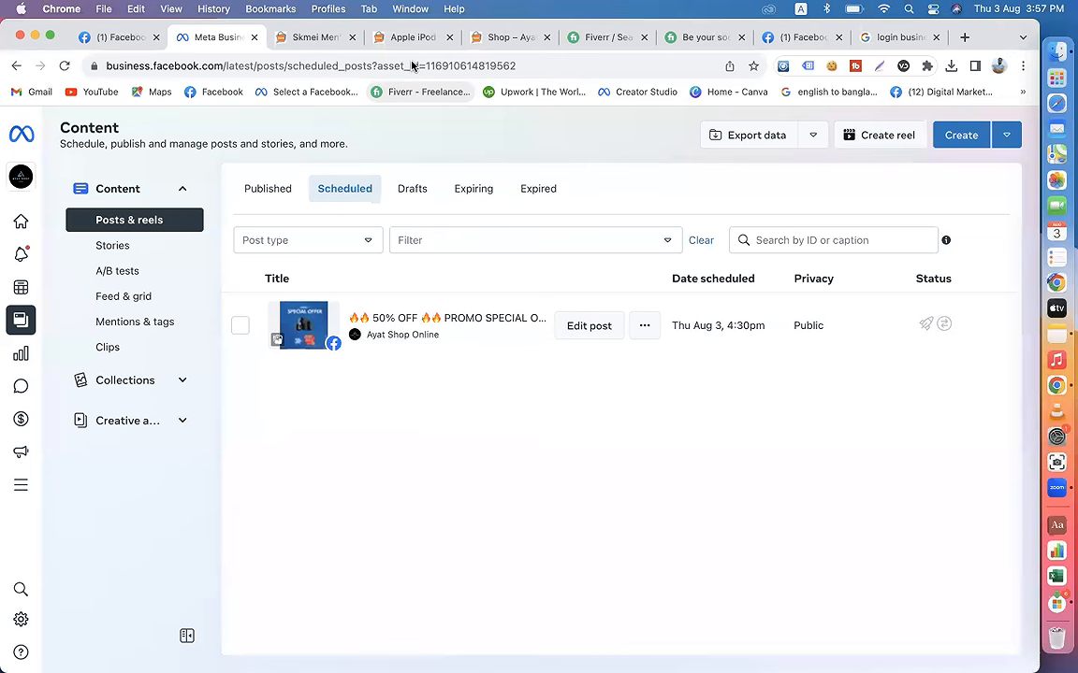
Step: Start a new post from Home and check which Facebook and Instagram accounts it can be posted to
{"action": "left_click", "coordinate": [47, 221]}
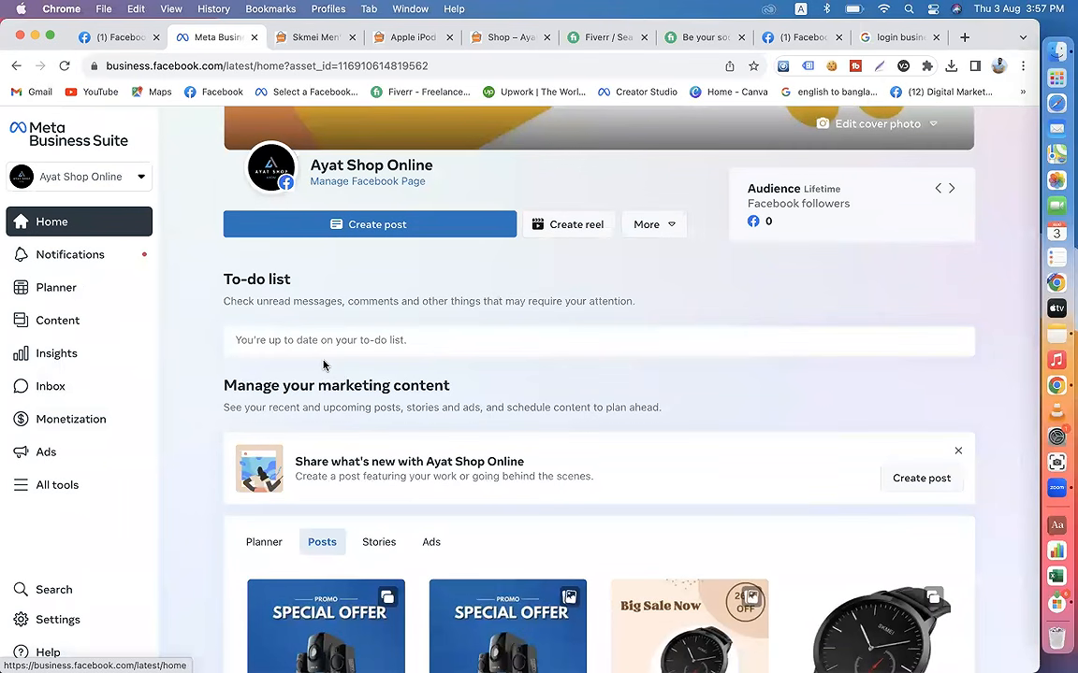
{"action": "left_click", "coordinate": [372, 227]}
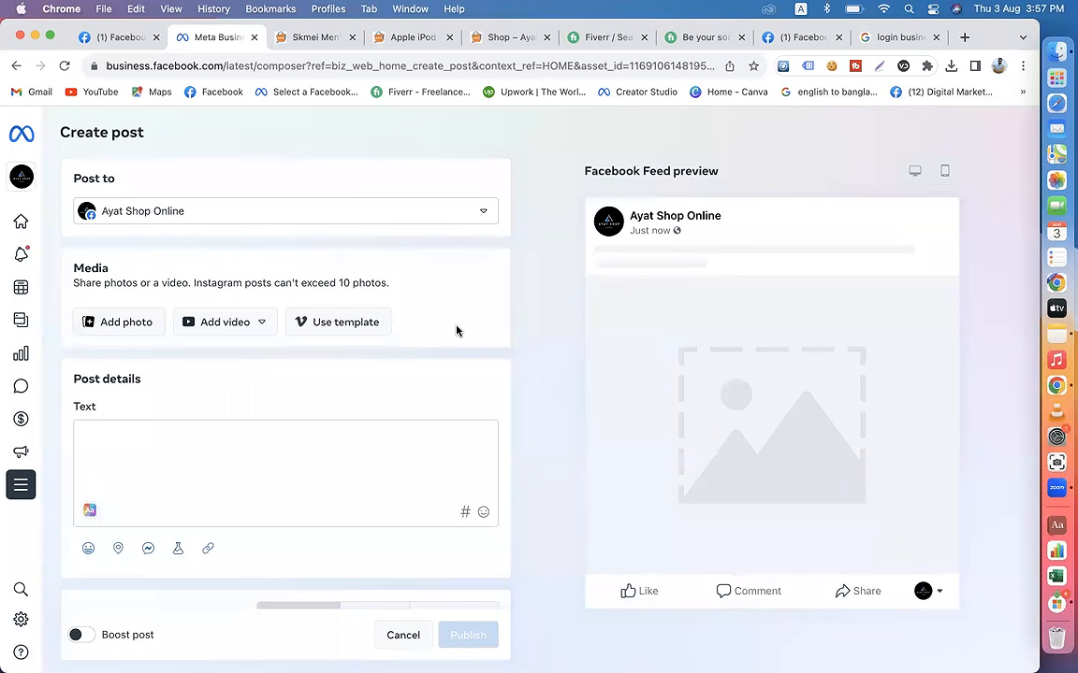
{"action": "left_click", "coordinate": [479, 214]}
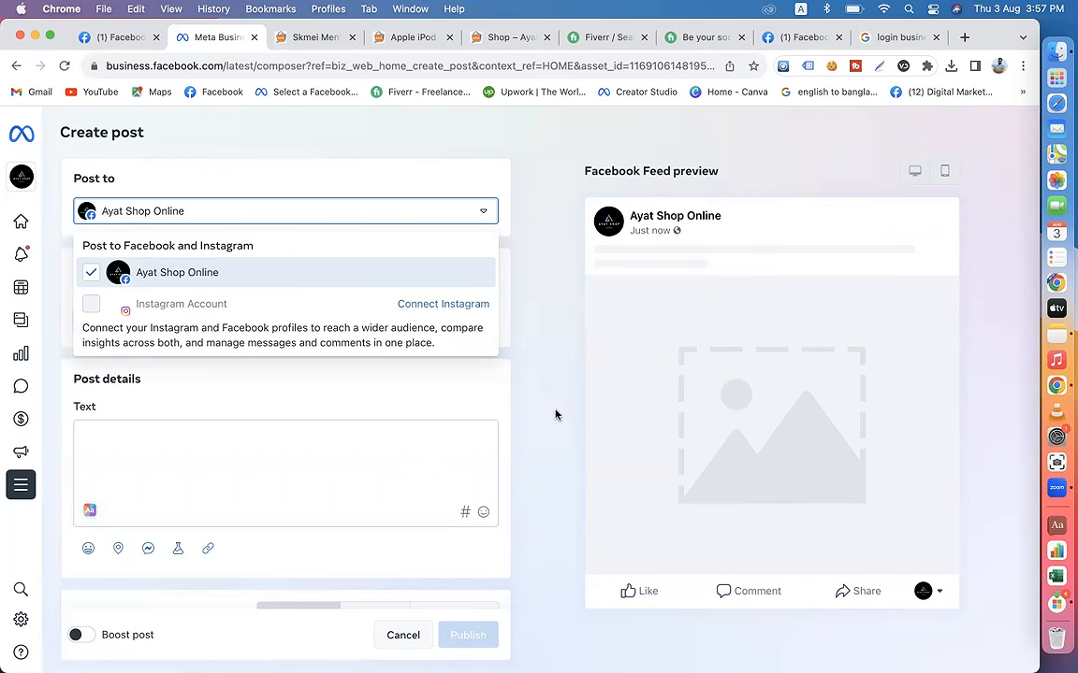
Step: Switch the composer to the page under Your account that has both Facebook and Instagram connected
{"action": "left_click", "coordinate": [20, 174]}
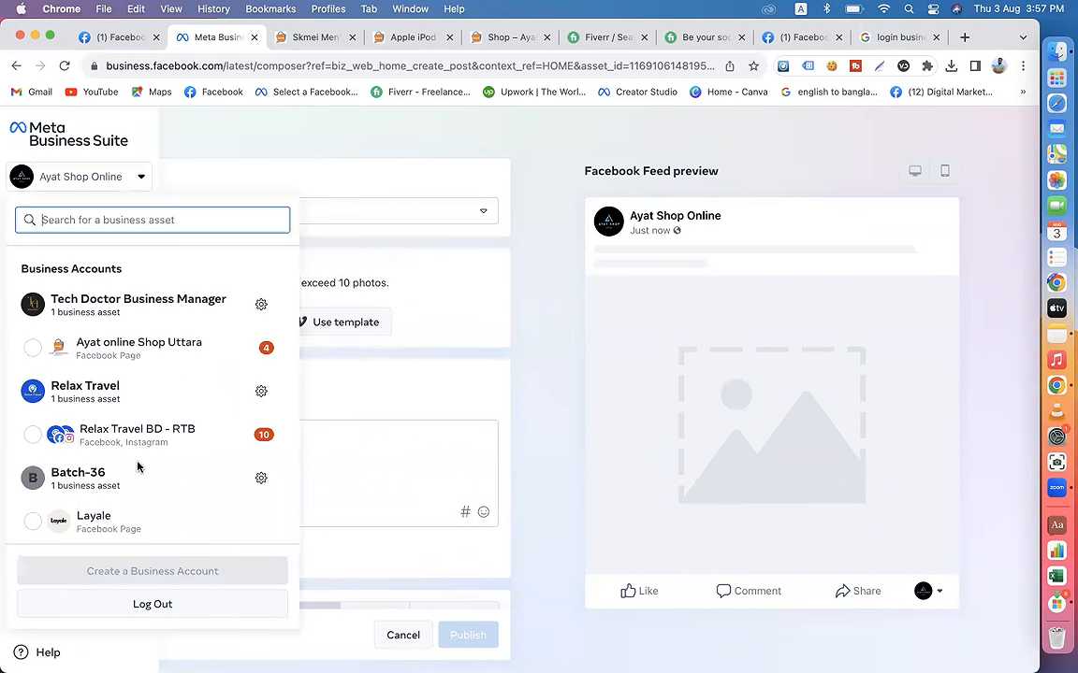
{"action": "scroll", "coordinate": [138, 467], "scroll_direction": "down", "scroll_amount": 5}
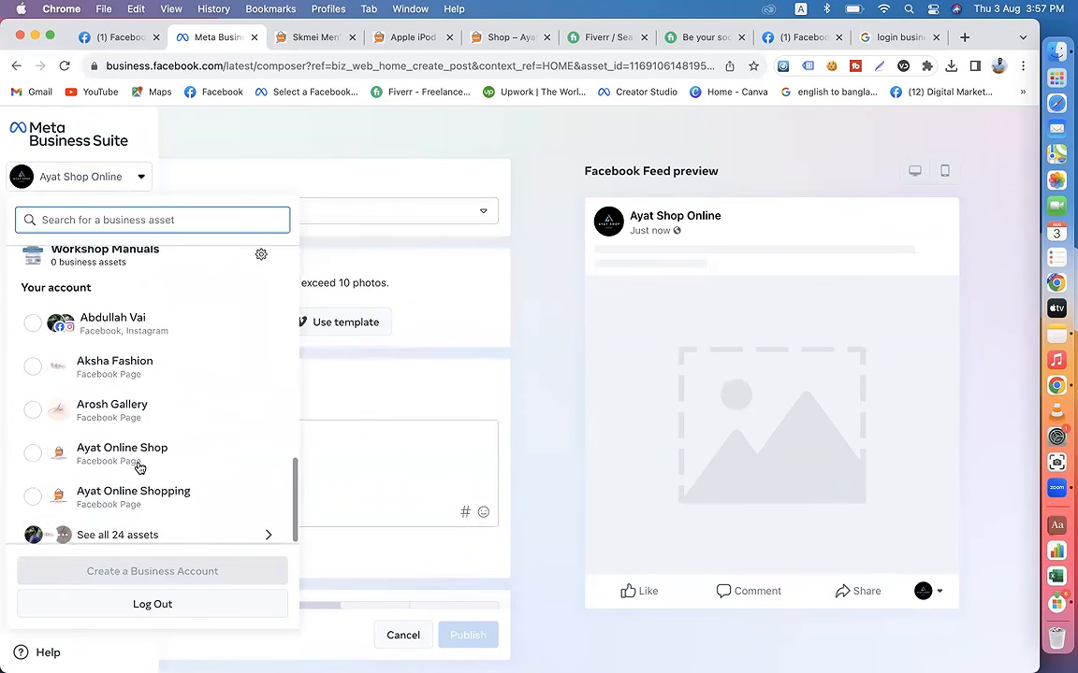
{"action": "left_click", "coordinate": [106, 318]}
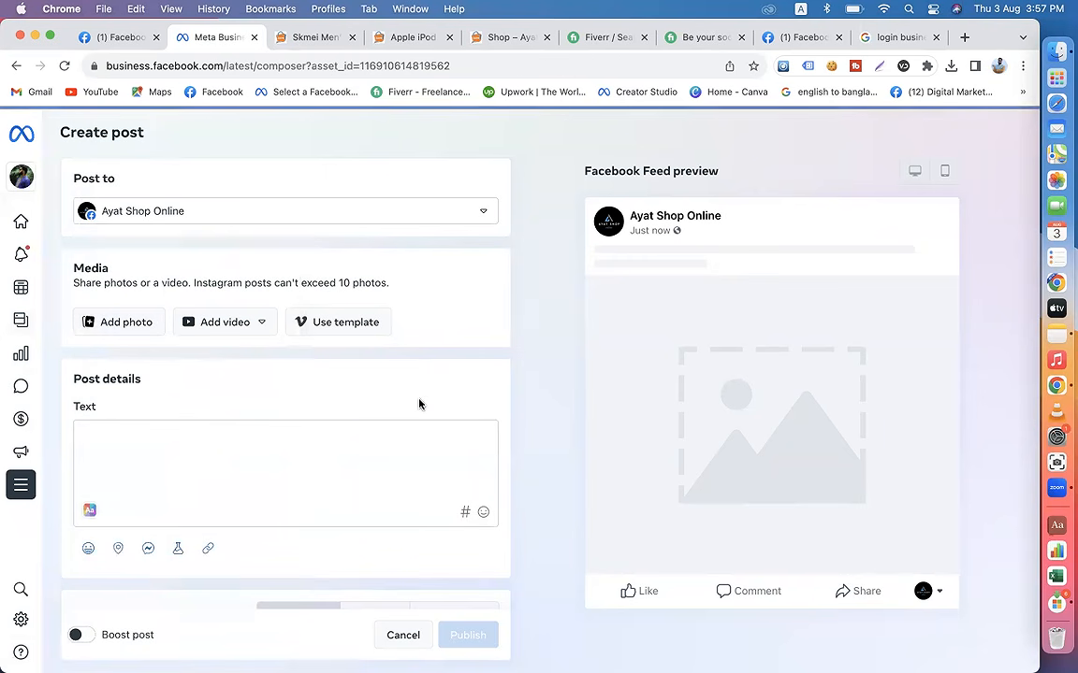
Step: Switch Facebook from the Ayat Shop Online page to the personal profile and close the other open Facebook tab
{"action": "left_click", "coordinate": [121, 36]}
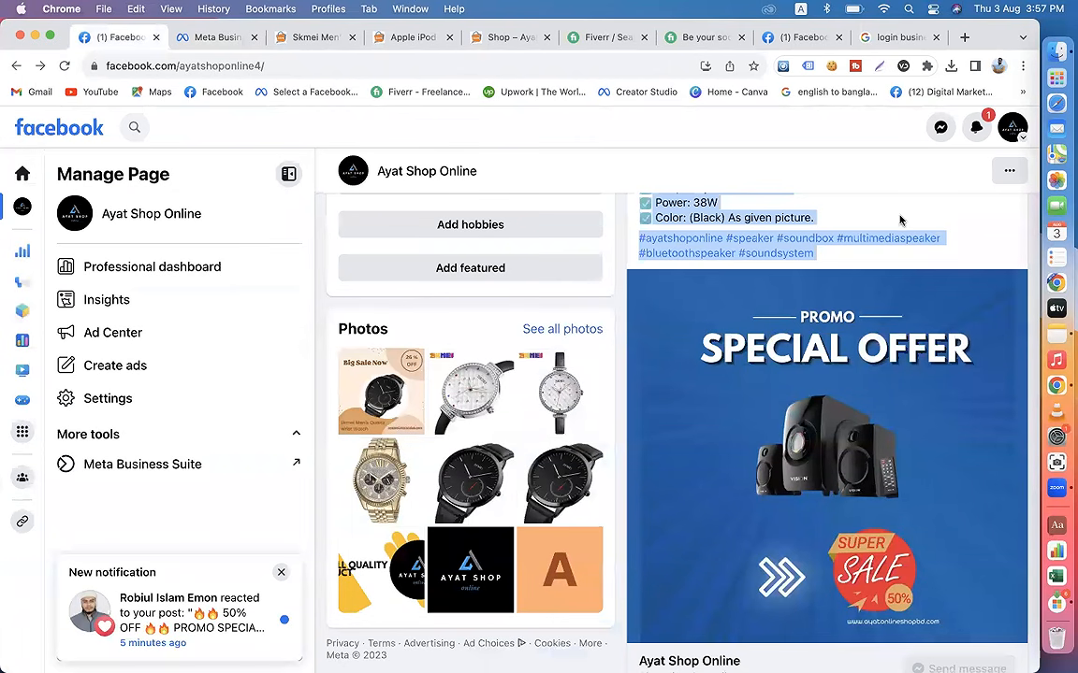
{"action": "left_click", "coordinate": [1019, 138]}
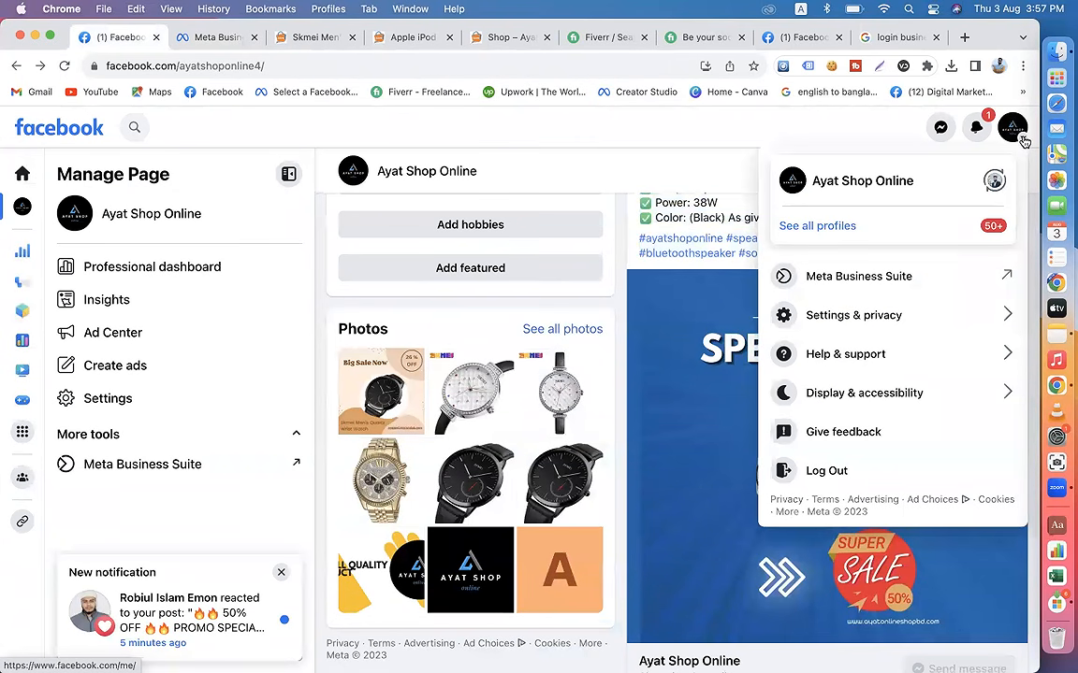
{"action": "left_click", "coordinate": [994, 179]}
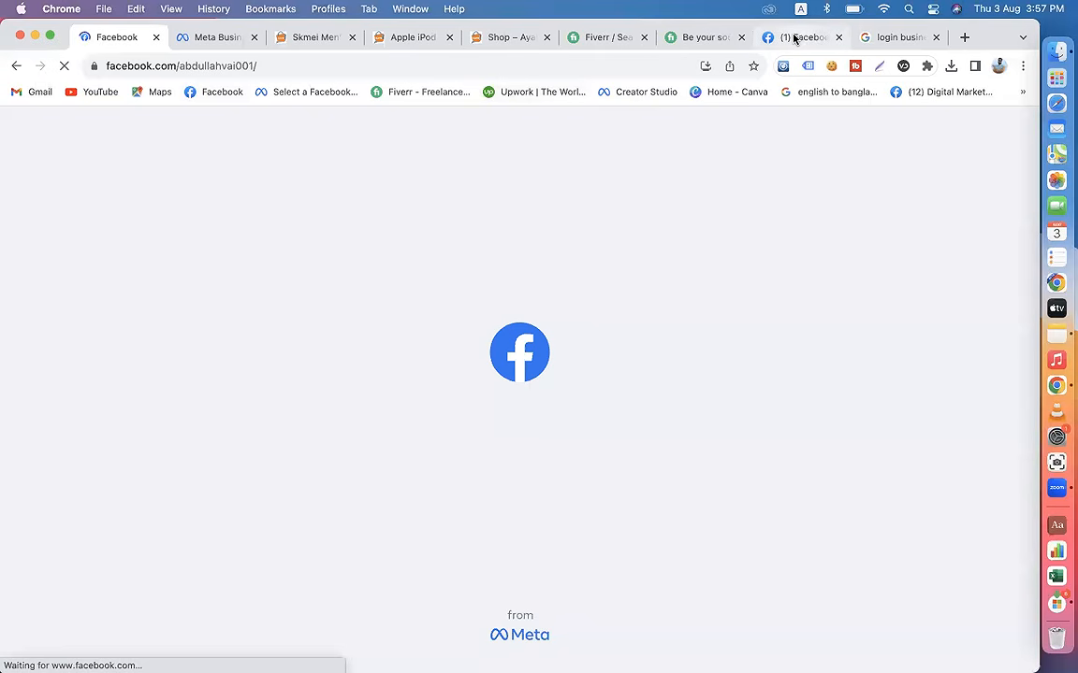
{"action": "left_click", "coordinate": [795, 37]}
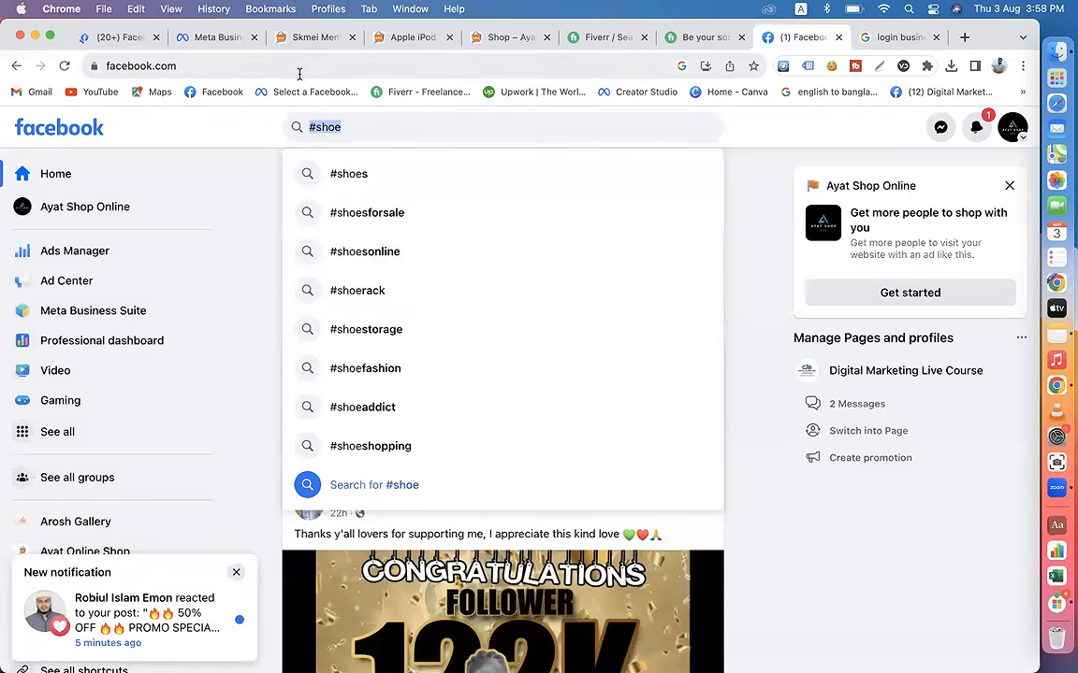
{"action": "left_click", "coordinate": [839, 37]}
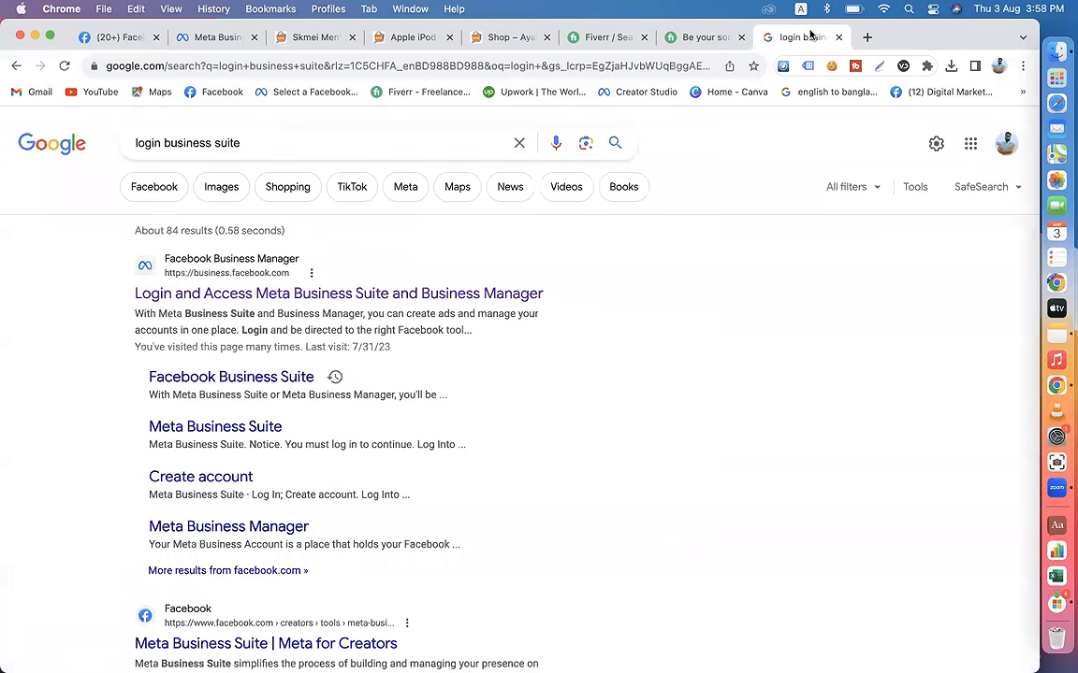
Step: Return to the Meta Business Suite composer and add the linked Instagram account to the post's destinations
{"action": "left_click", "coordinate": [190, 42]}
{"action": "left_click", "coordinate": [171, 215]}
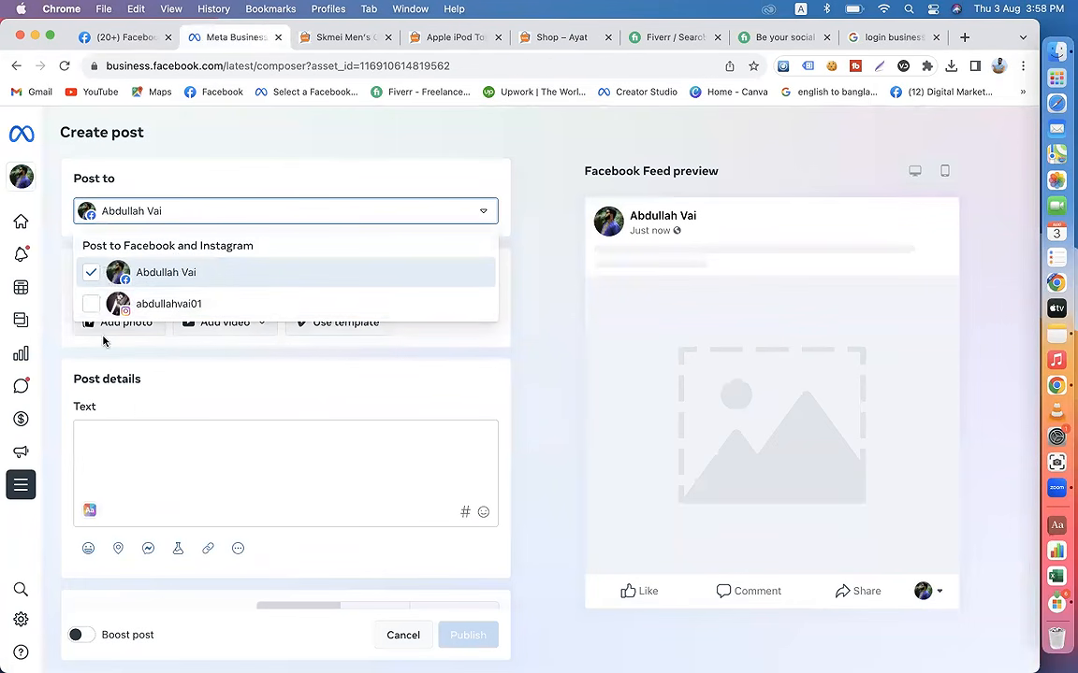
{"action": "left_click", "coordinate": [90, 304]}
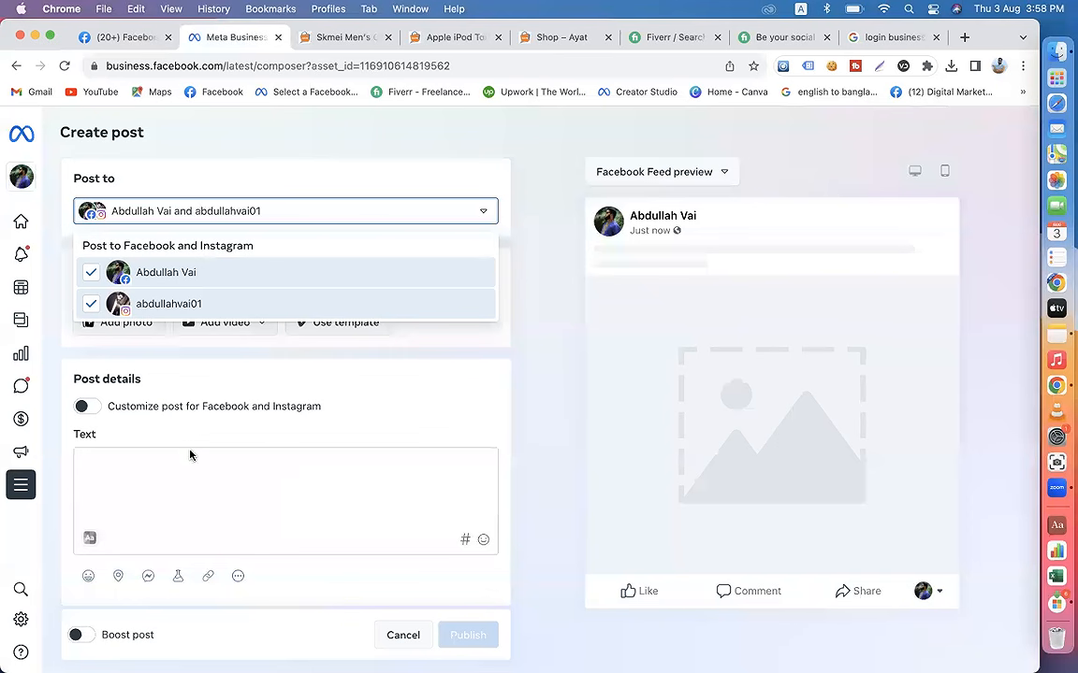
{"action": "left_click", "coordinate": [152, 484]}
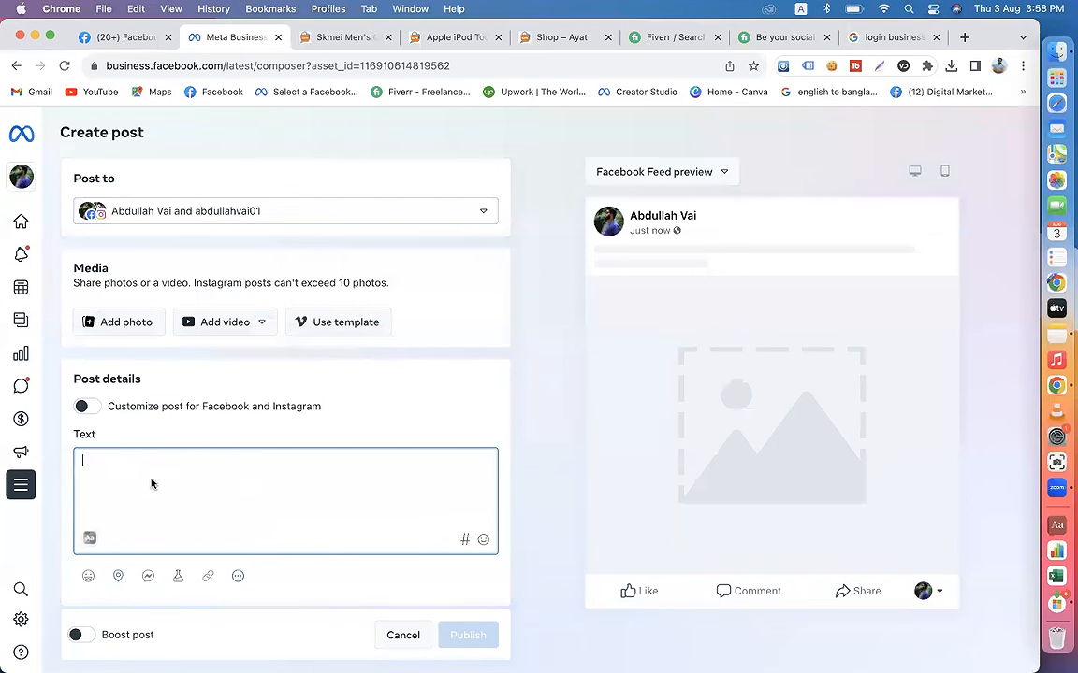
Step: Try customizing the post for Facebook and Instagram, view each platform's separate text box, and turn the customization off again
{"action": "left_click", "coordinate": [173, 217]}
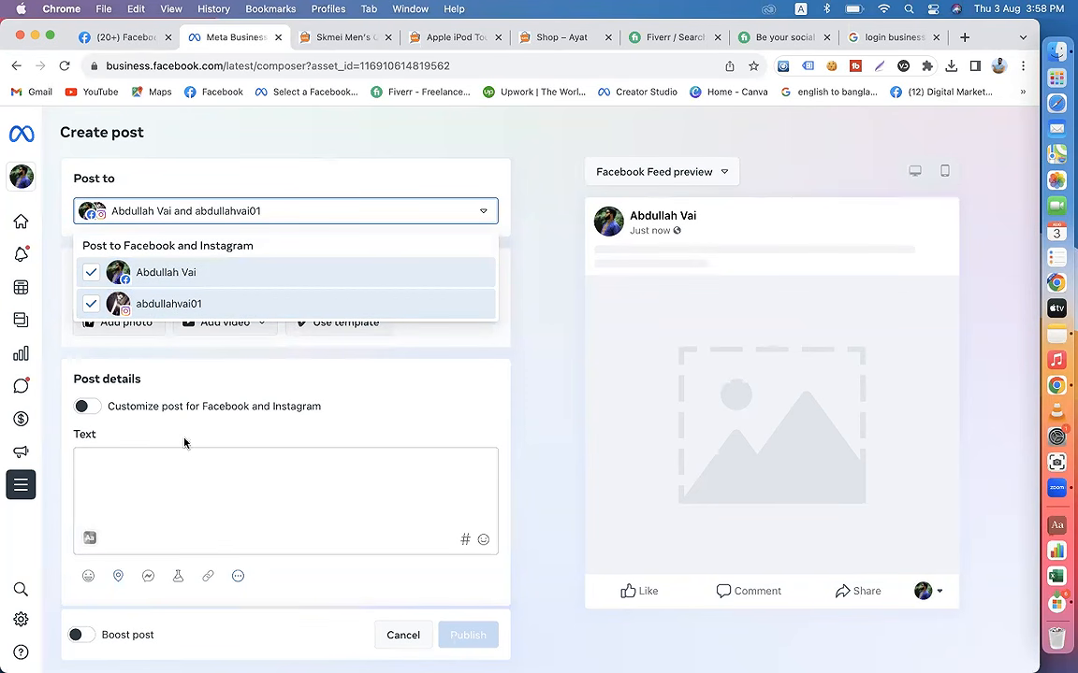
{"action": "scroll", "coordinate": [204, 487], "scroll_direction": "down", "scroll_amount": 3}
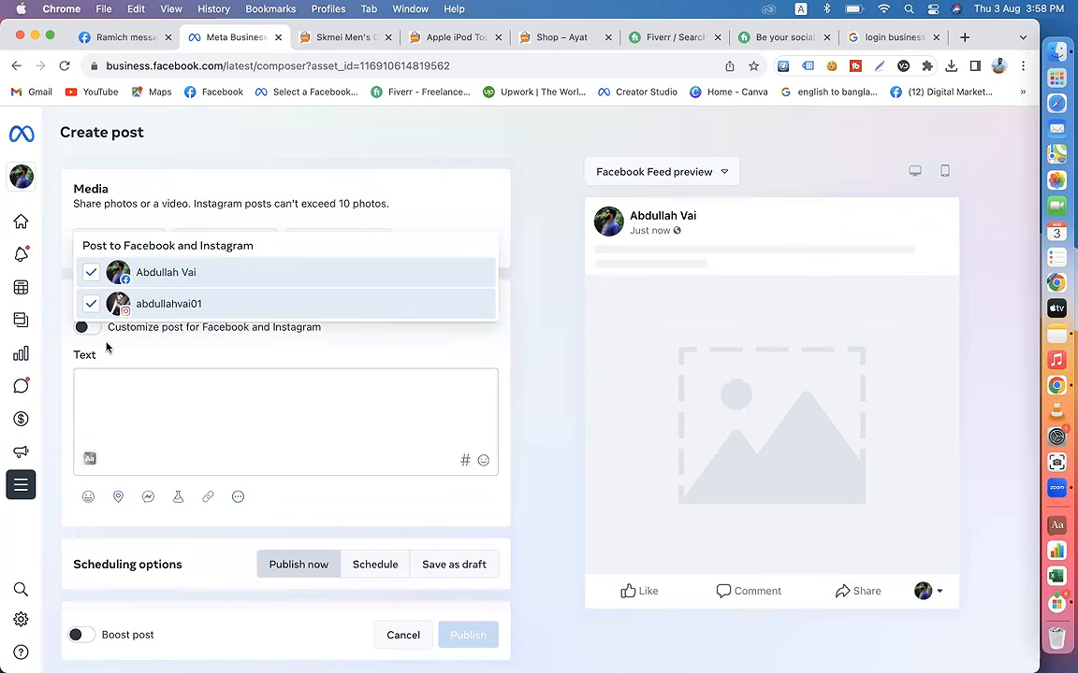
{"action": "left_click", "coordinate": [89, 334]}
{"action": "left_click", "coordinate": [89, 331]}
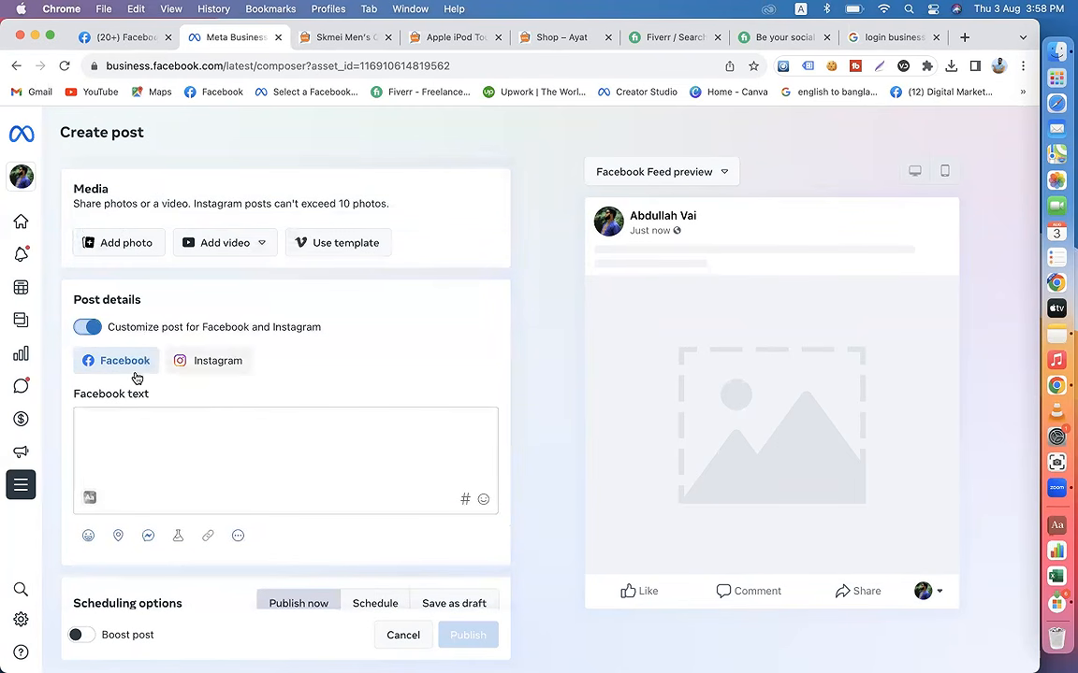
{"action": "left_click", "coordinate": [194, 368]}
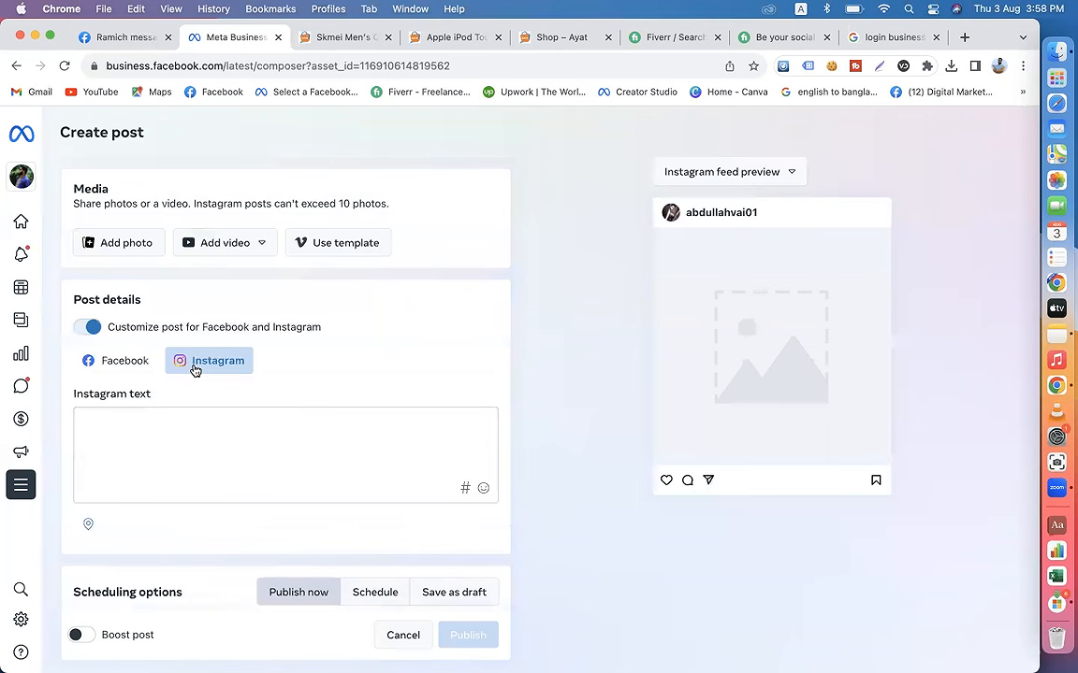
{"action": "left_click", "coordinate": [112, 370]}
{"action": "left_click", "coordinate": [141, 440]}
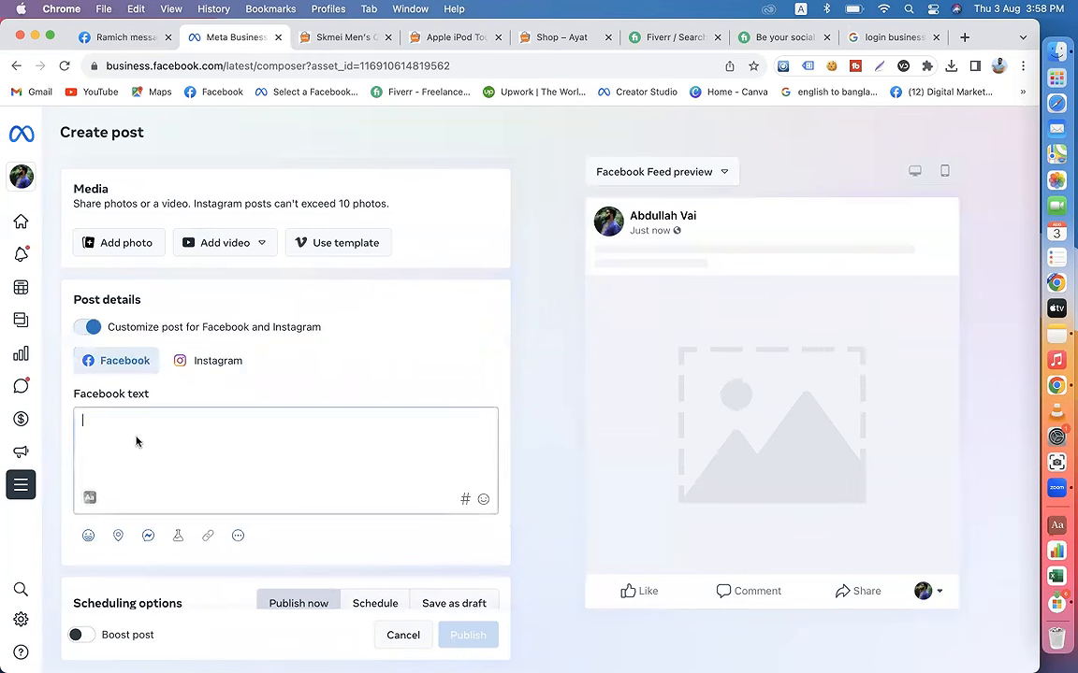
{"action": "left_click", "coordinate": [195, 365]}
{"action": "left_click", "coordinate": [197, 450]}
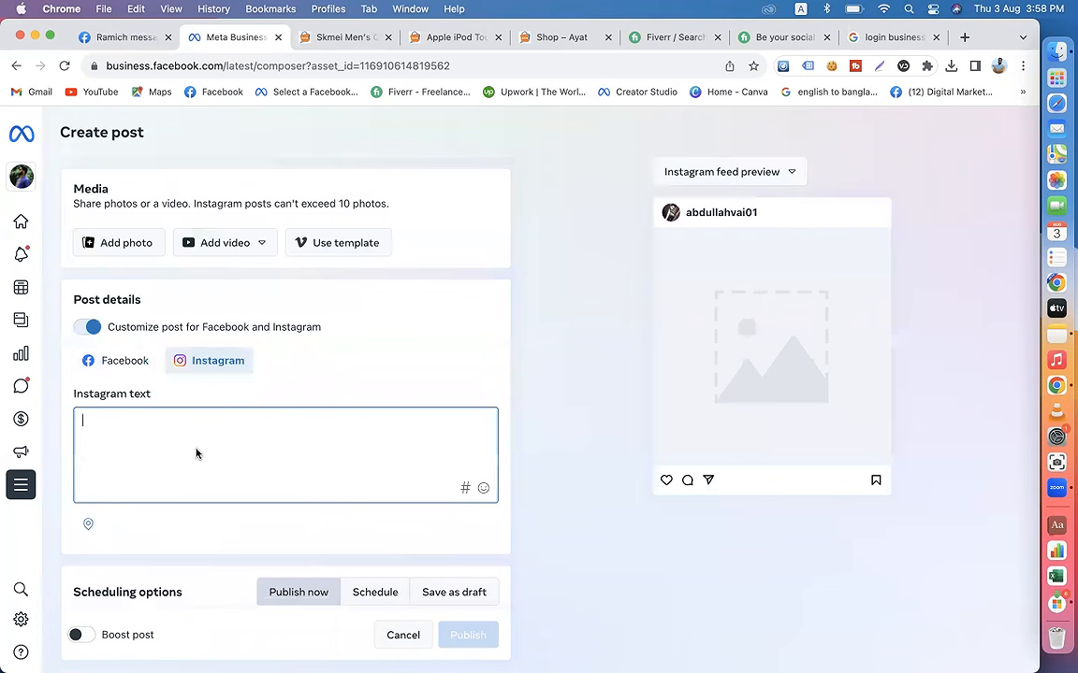
{"action": "left_click", "coordinate": [82, 329]}
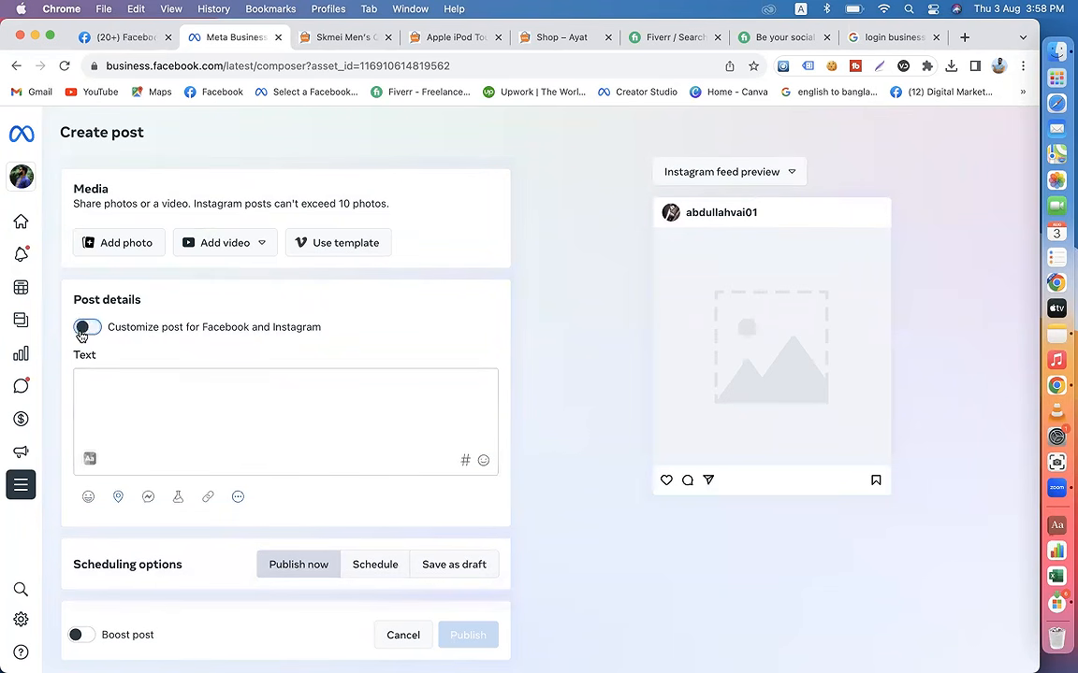
Step: Remove the Instagram account from the post's destinations and select it again alongside the Facebook page
{"action": "scroll", "coordinate": [240, 402], "scroll_direction": "up", "scroll_amount": 1}
{"action": "left_click", "coordinate": [229, 220]}
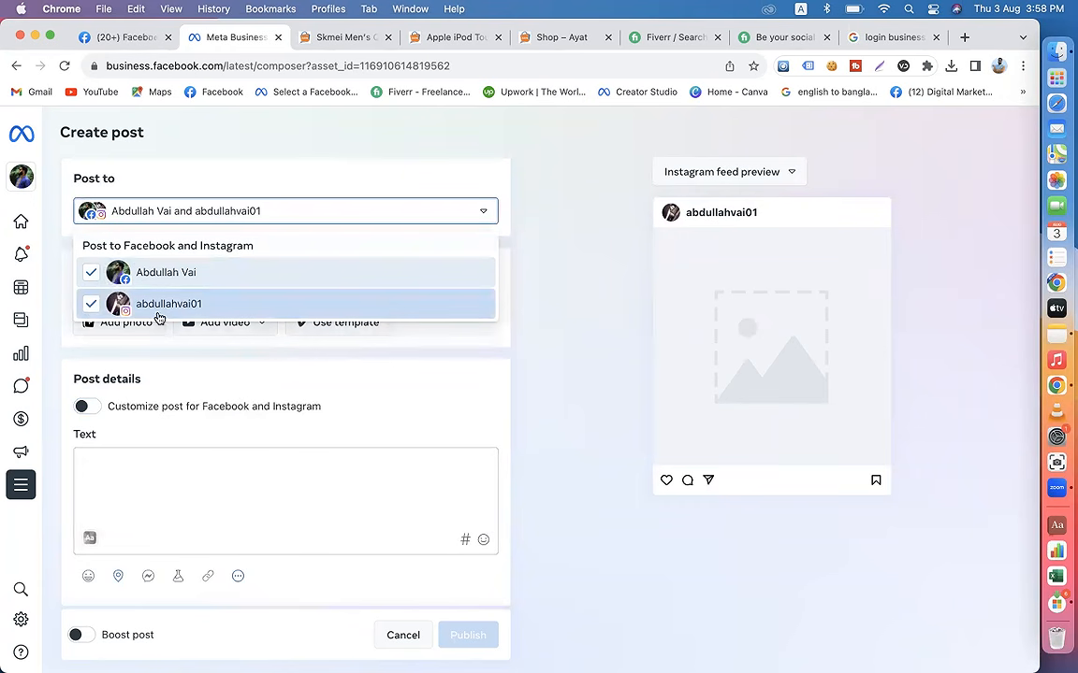
{"action": "left_click", "coordinate": [90, 306]}
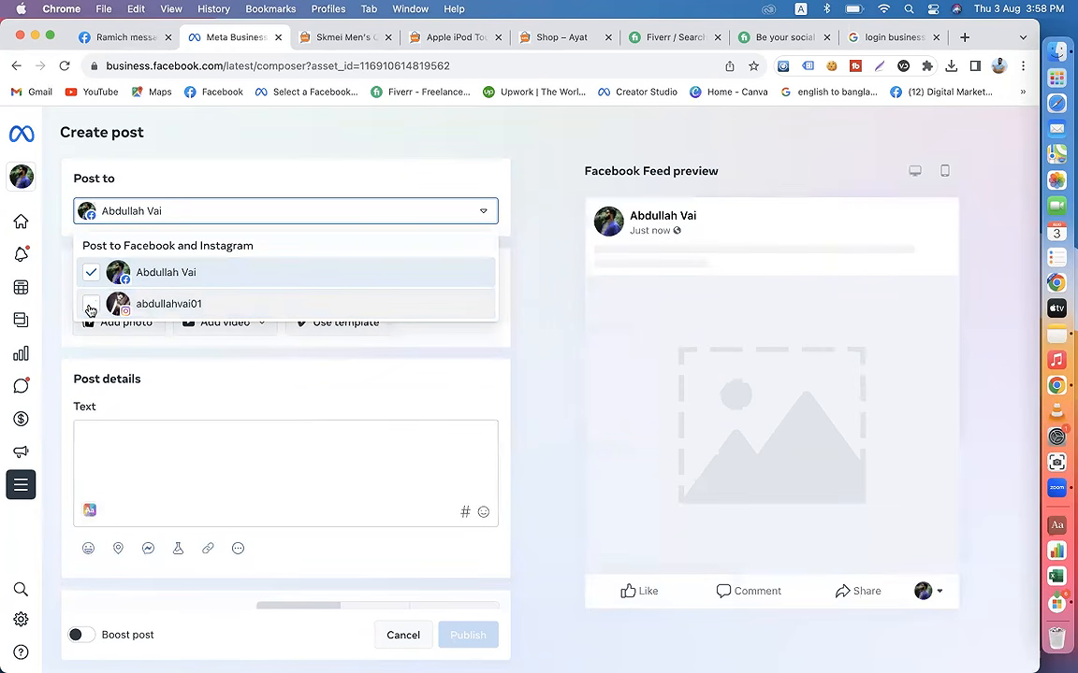
{"action": "left_click", "coordinate": [90, 306]}
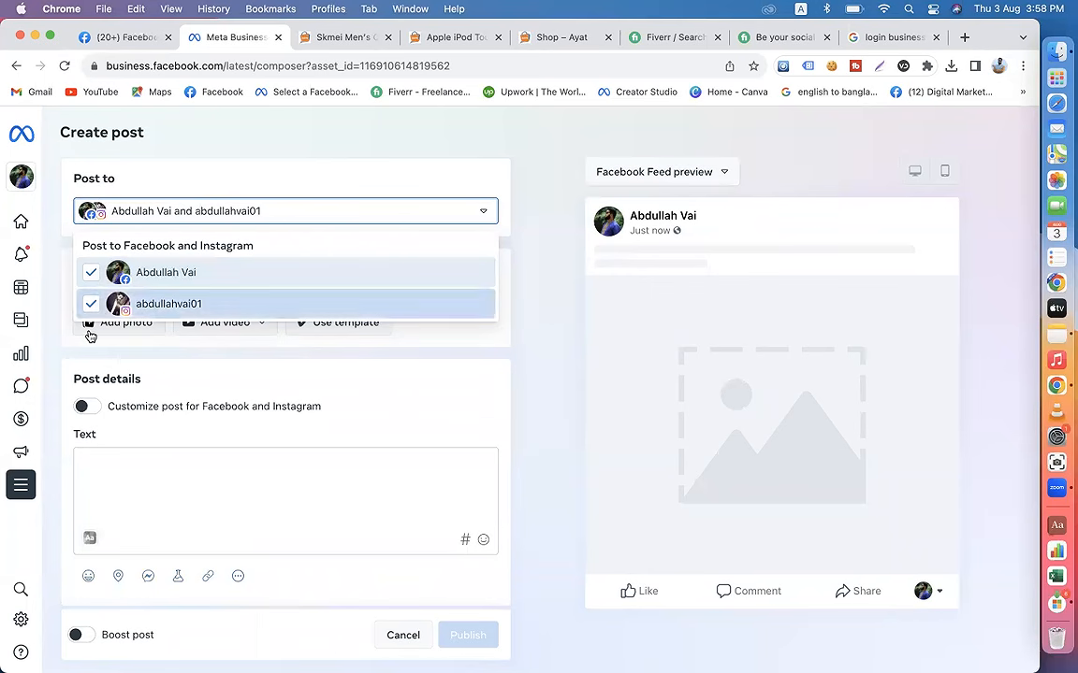
Step: Examine the list of business accounts and pages available for switching, and close it without choosing another
{"action": "mouse_move", "coordinate": [35, 173]}
{"action": "left_click", "coordinate": [85, 180]}
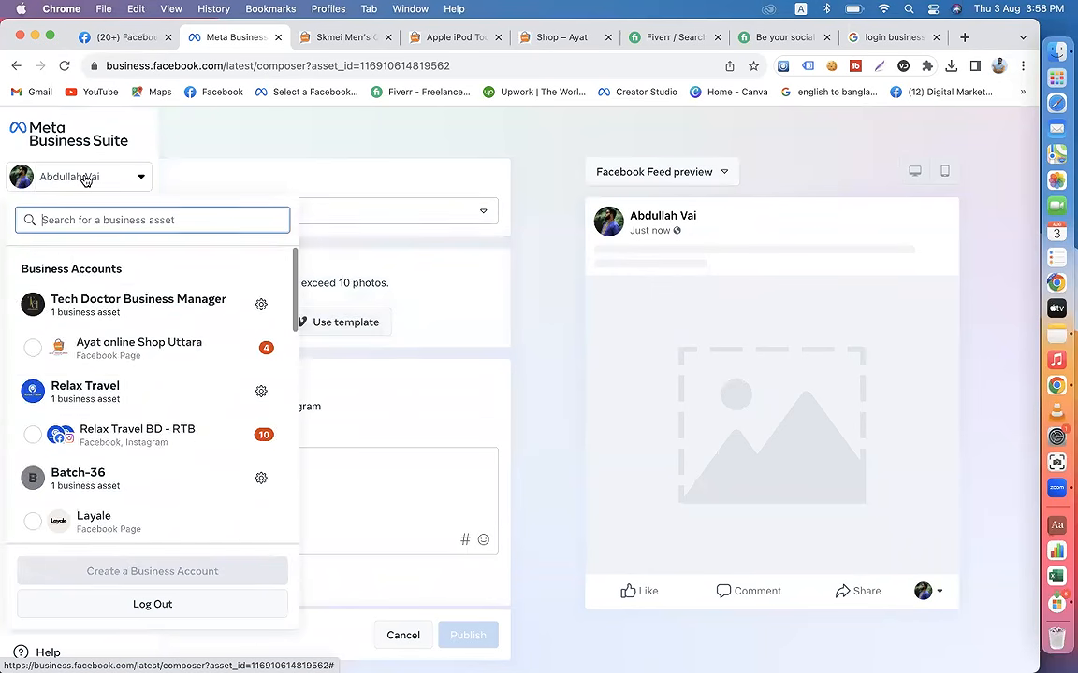
{"action": "scroll", "coordinate": [94, 393], "scroll_direction": "down", "scroll_amount": 10}
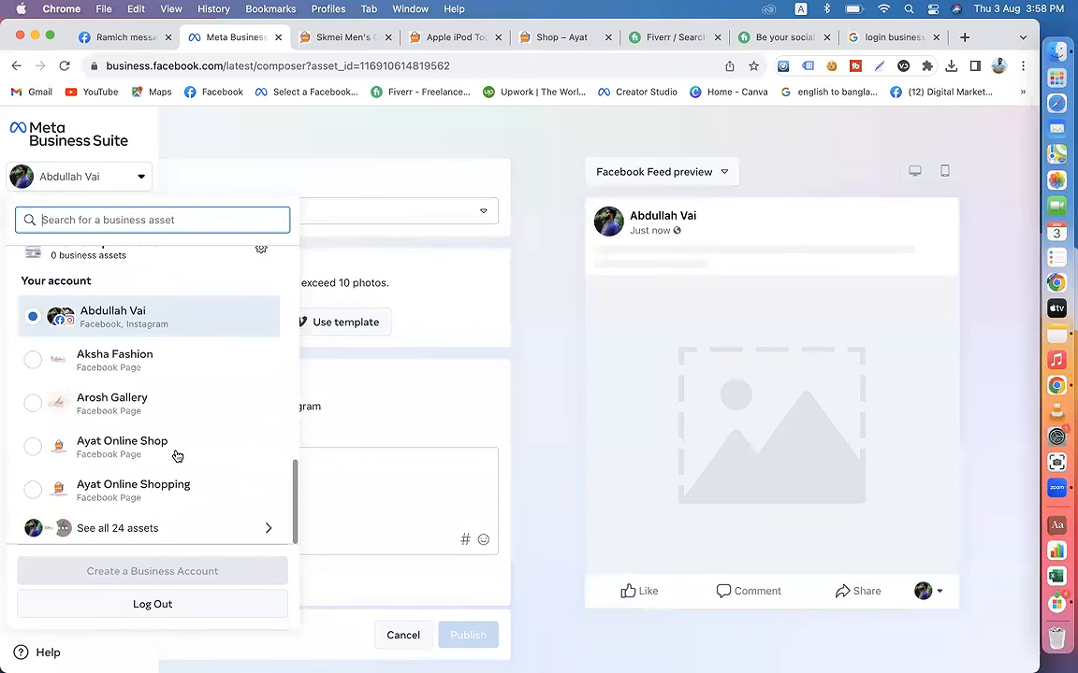
{"action": "left_click", "coordinate": [455, 377]}
Step: Start a new story from the Meta Business Suite home page and add the image 3offline.jpg from Downloads
{"action": "left_click", "coordinate": [23, 223]}
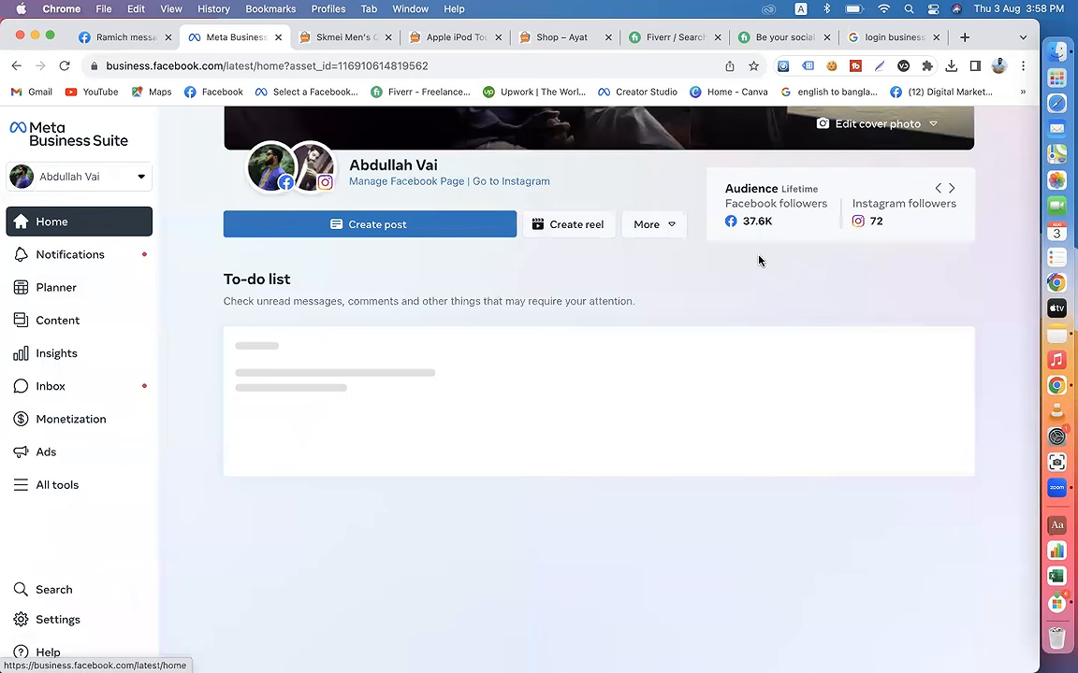
{"action": "left_click", "coordinate": [662, 234]}
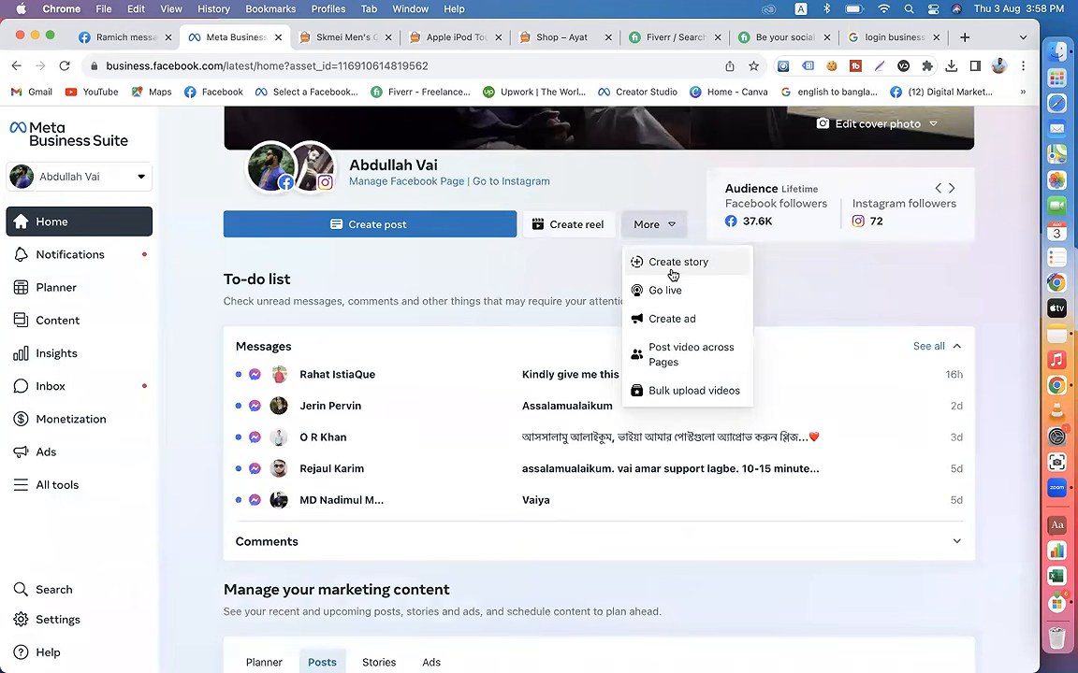
{"action": "left_click", "coordinate": [682, 273]}
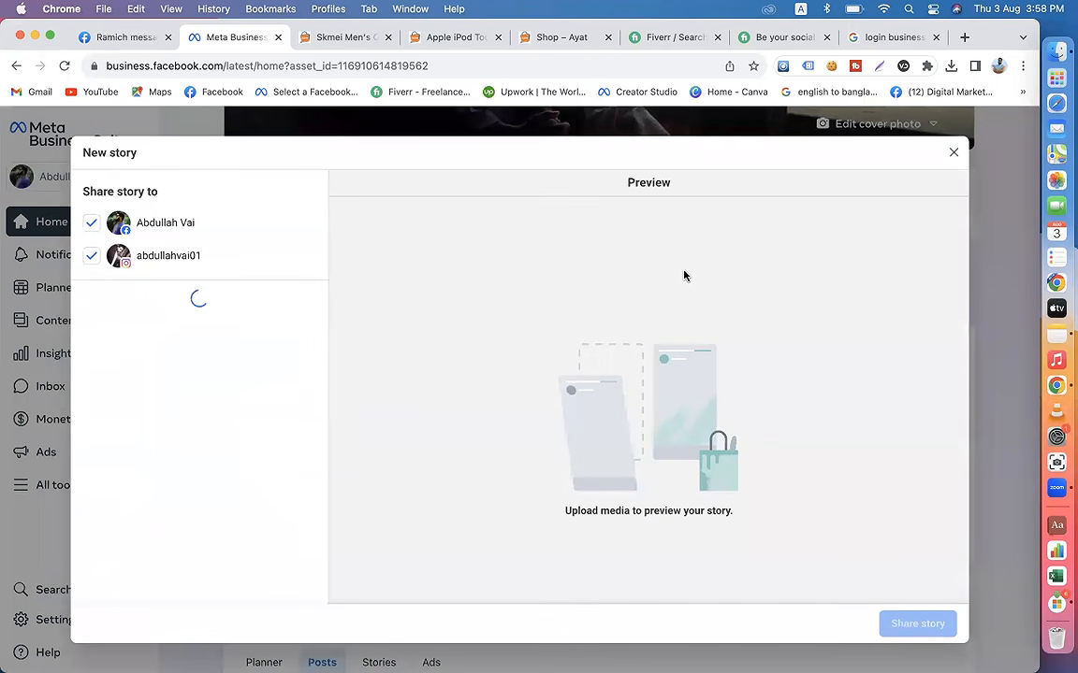
{"action": "left_click", "coordinate": [199, 436]}
{"action": "left_click", "coordinate": [224, 308]}
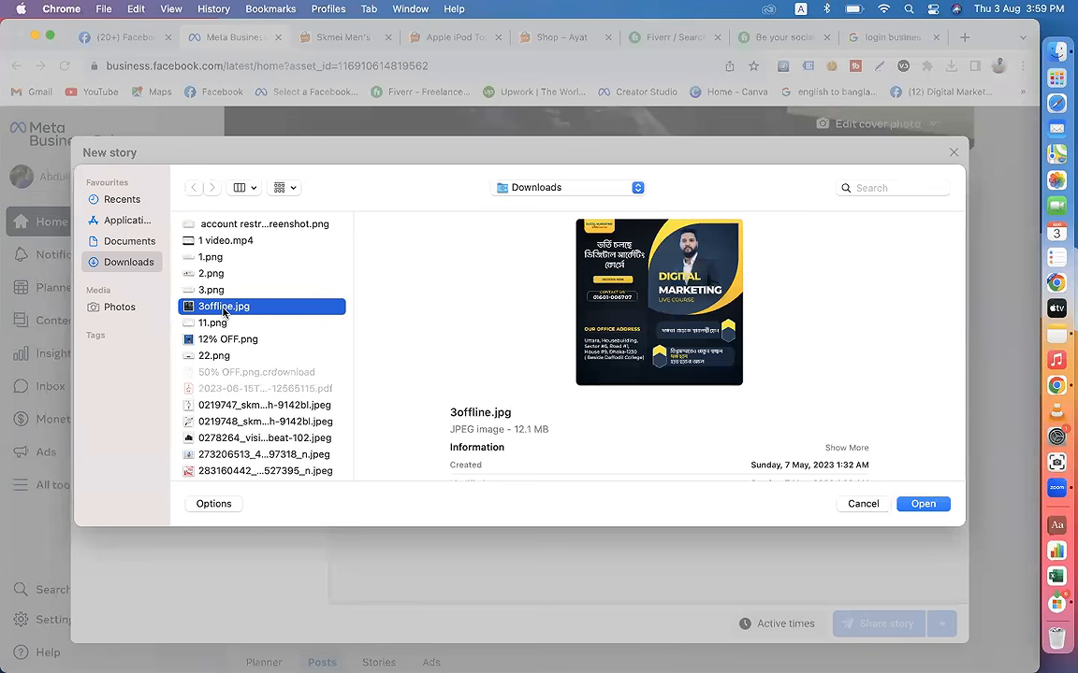
{"action": "left_click", "coordinate": [922, 501]}
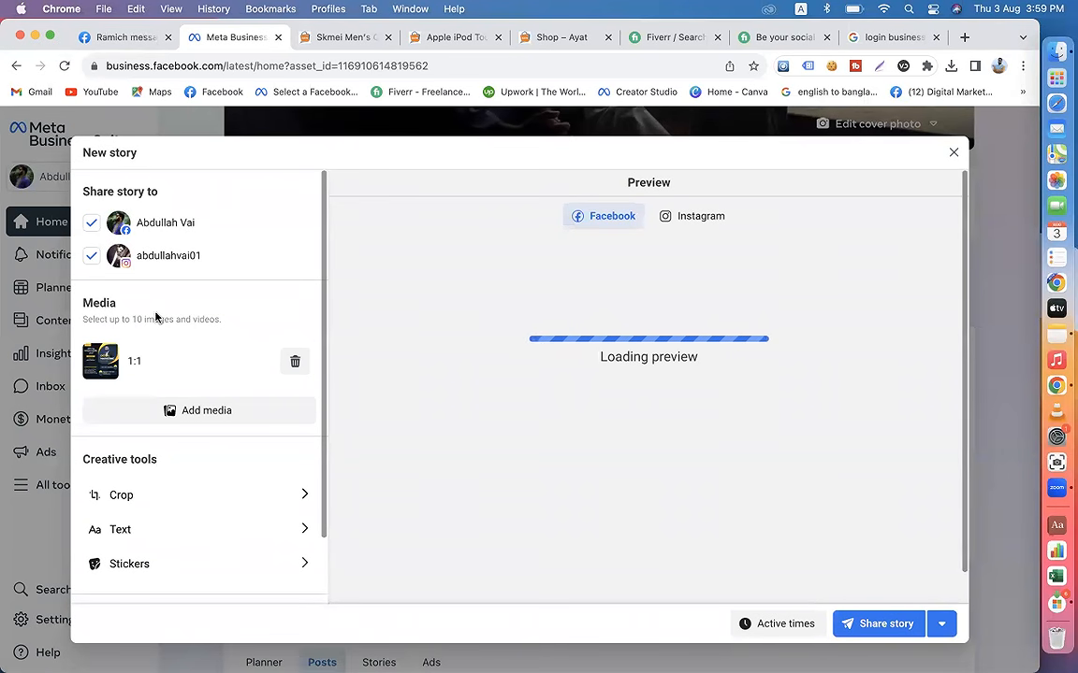
Step: Preview the story's Instagram version and review its destinations, media, creative tools and additional features
{"action": "scroll", "coordinate": [163, 393], "scroll_direction": "down", "scroll_amount": 2}
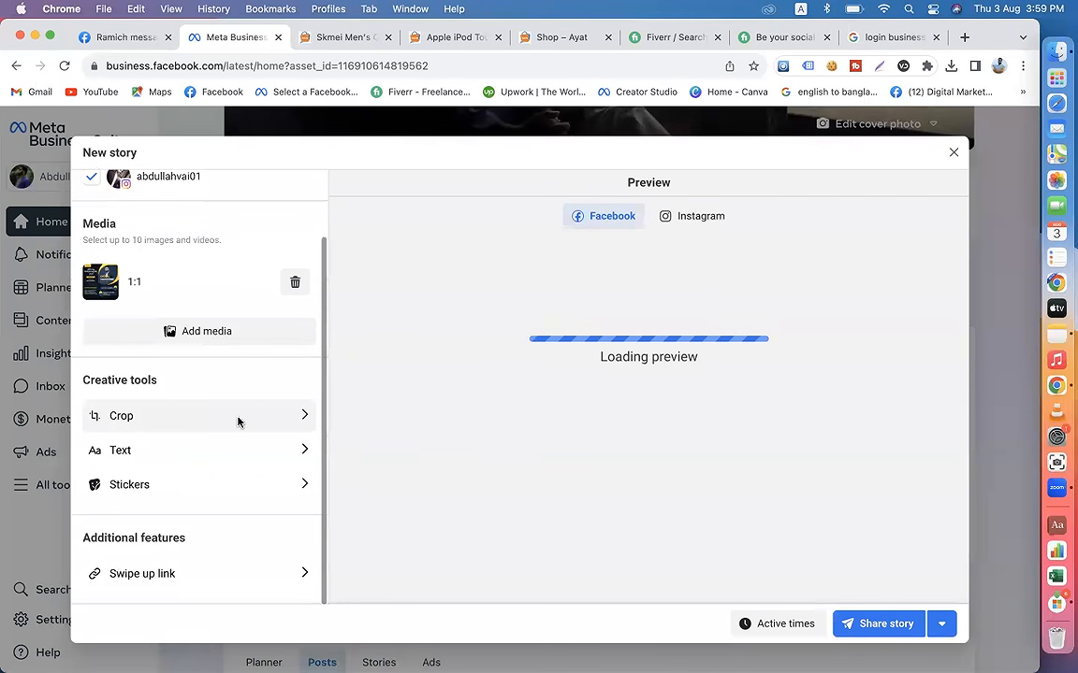
{"action": "left_click", "coordinate": [692, 217]}
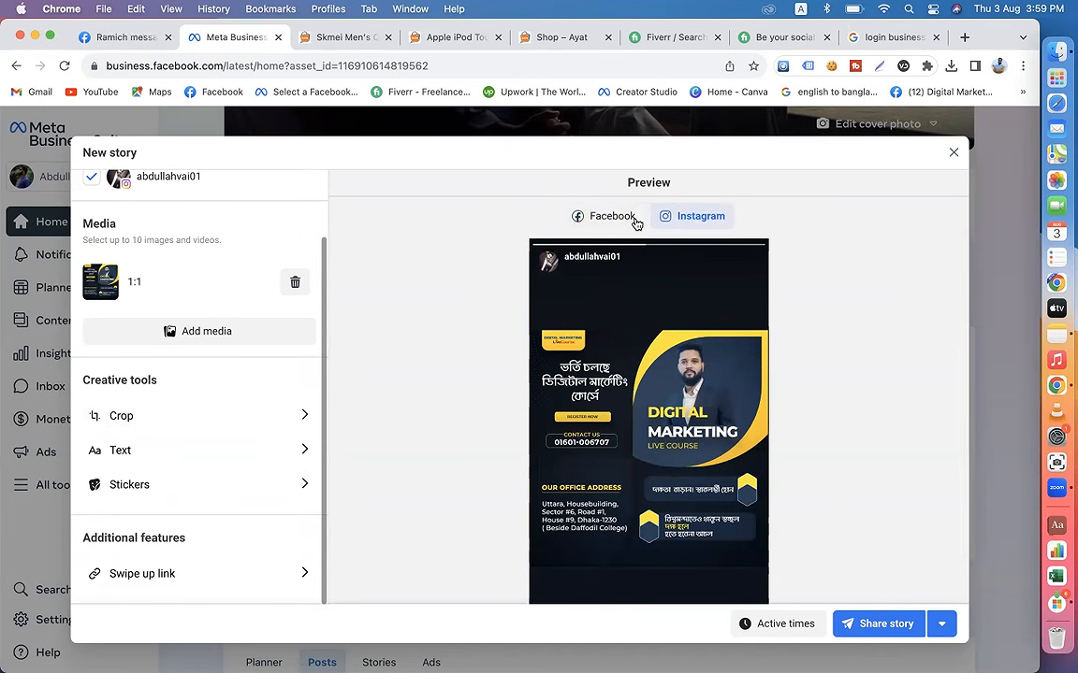
{"action": "scroll", "coordinate": [284, 397], "scroll_direction": "up", "scroll_amount": 2}
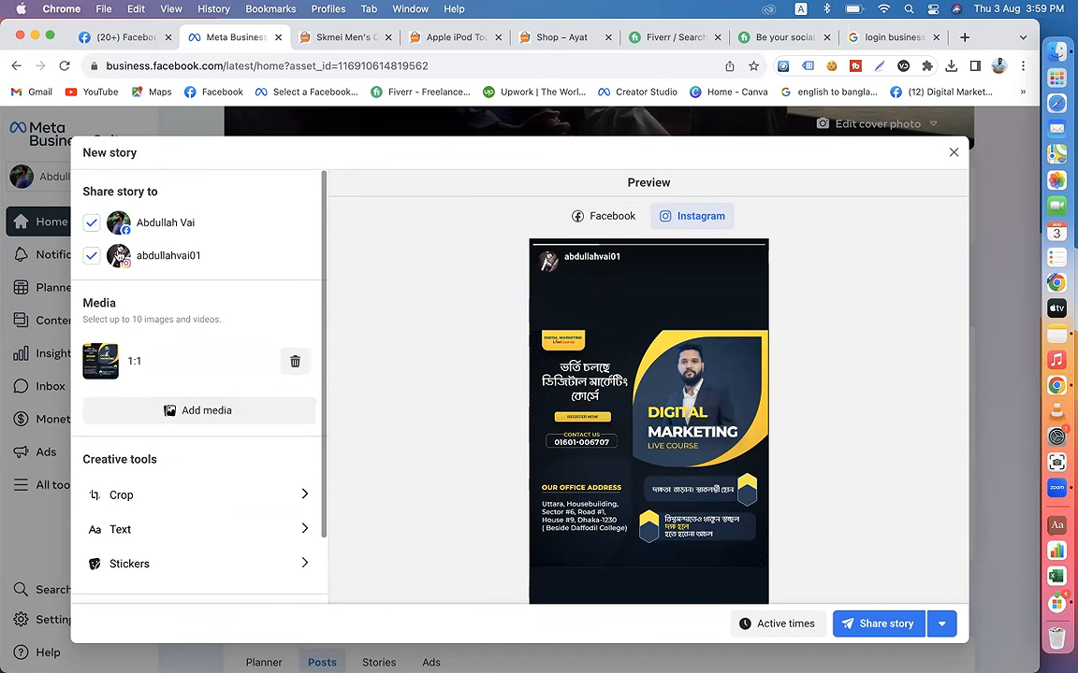
{"action": "scroll", "coordinate": [203, 371], "scroll_direction": "down", "scroll_amount": 2}
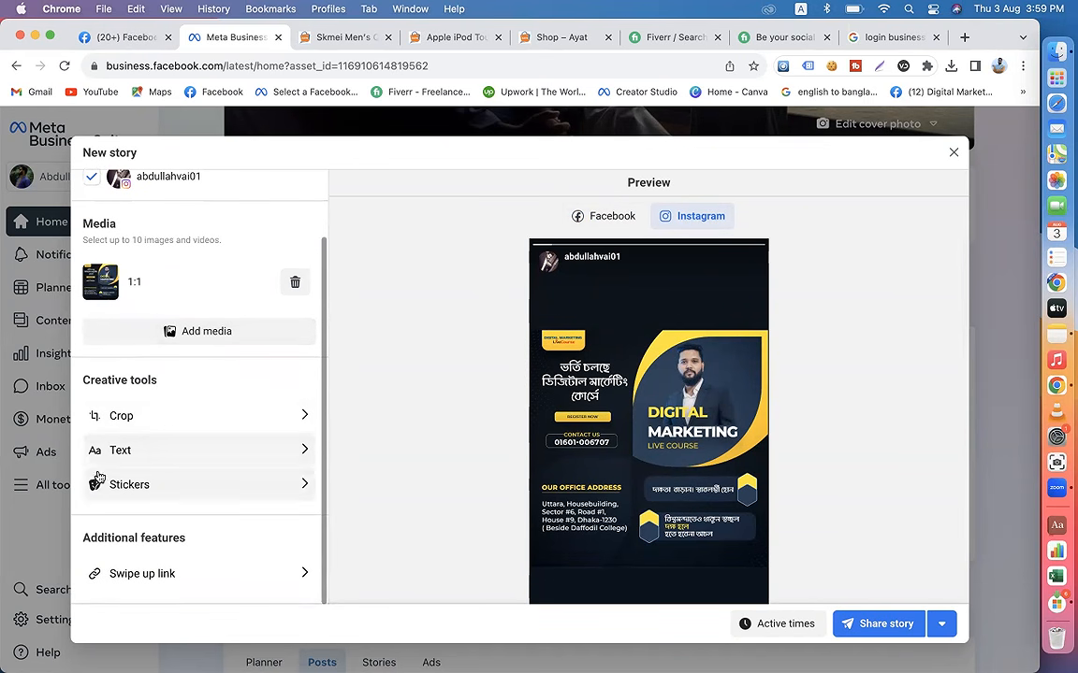
Step: Add the swipe up web link m.me/dmlivecourse to the story and close the link settings
{"action": "left_click", "coordinate": [168, 573]}
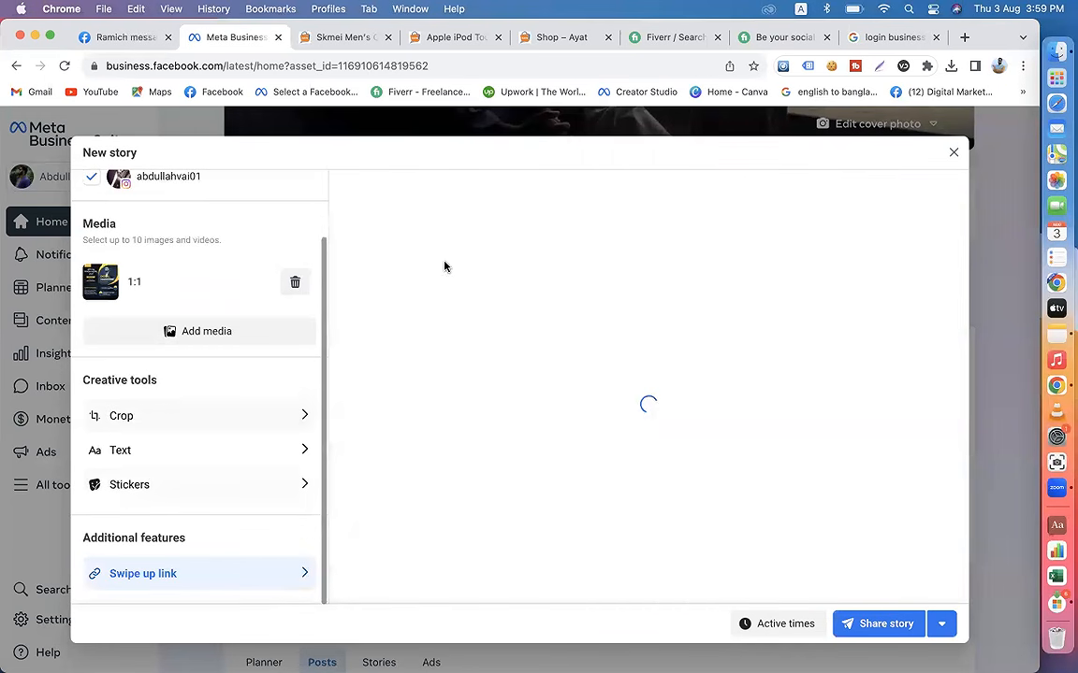
{"action": "left_click", "coordinate": [388, 250]}
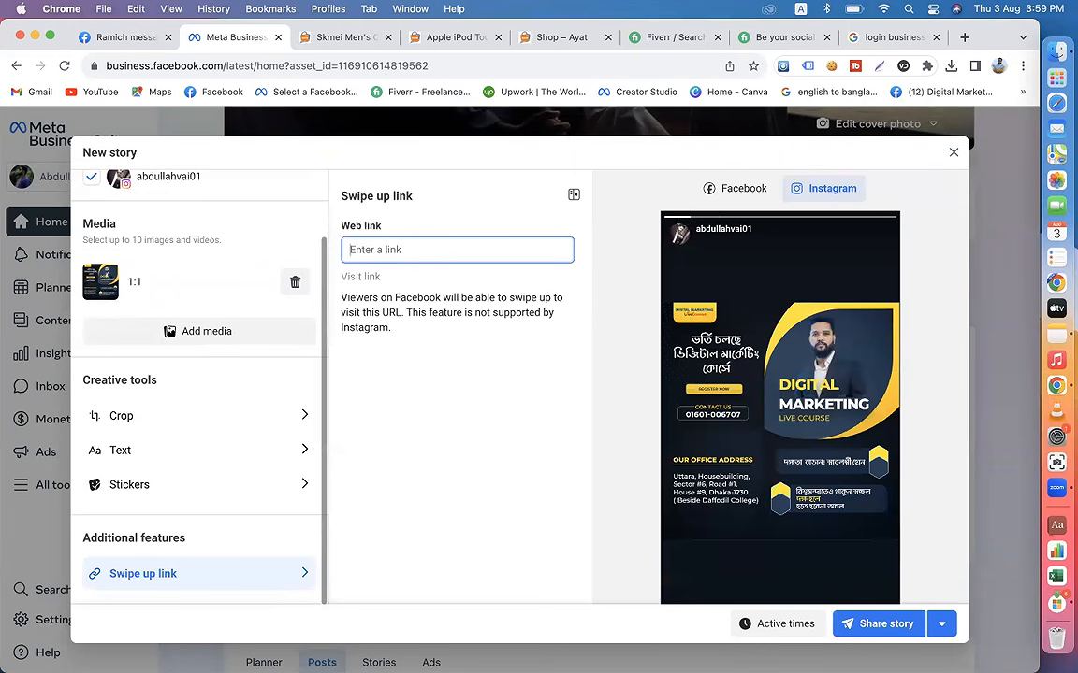
{"action": "type", "text": "me"}
{"action": "key", "text": "BackSpace"}
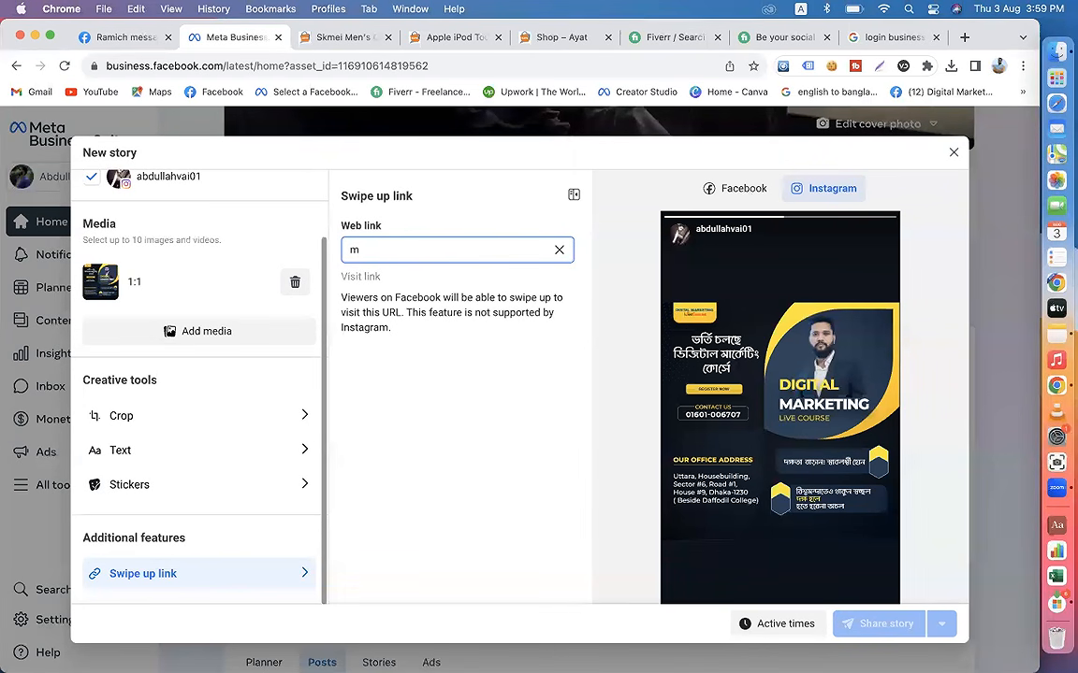
{"action": "type", "text": ".me"}
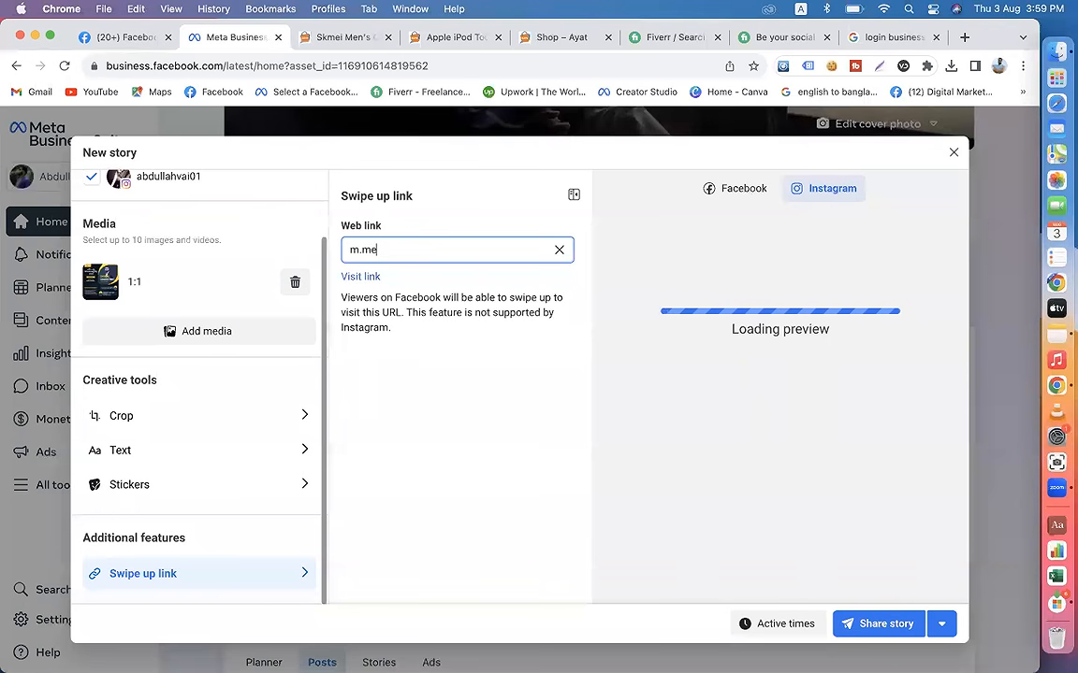
{"action": "type", "text": "/dmliveco"}
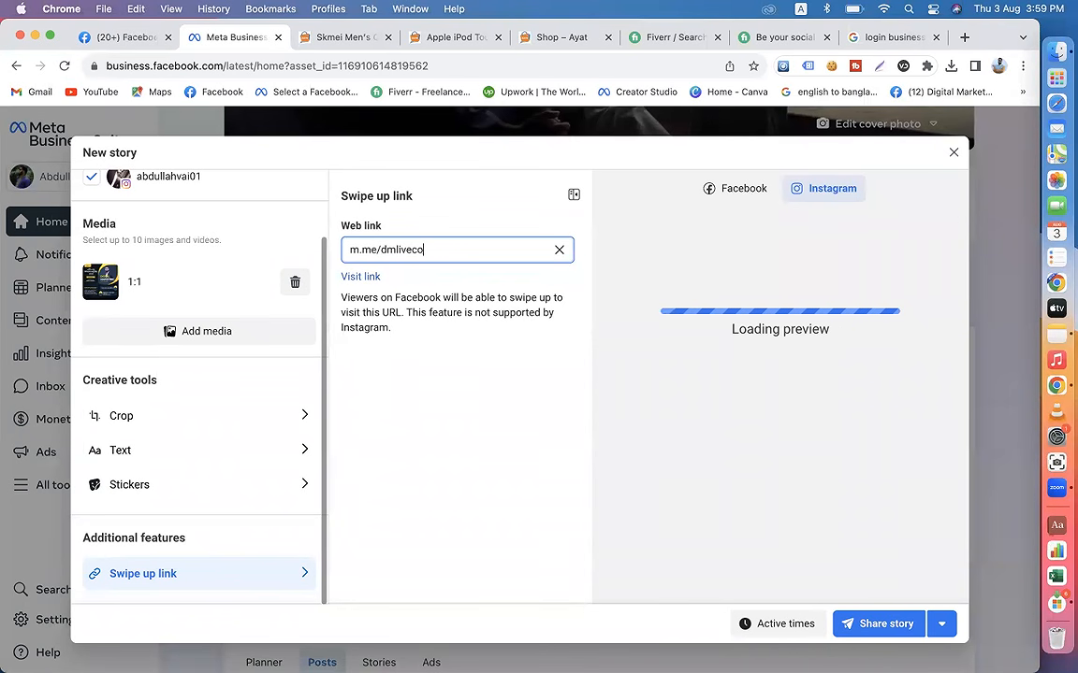
{"action": "type", "text": "urse"}
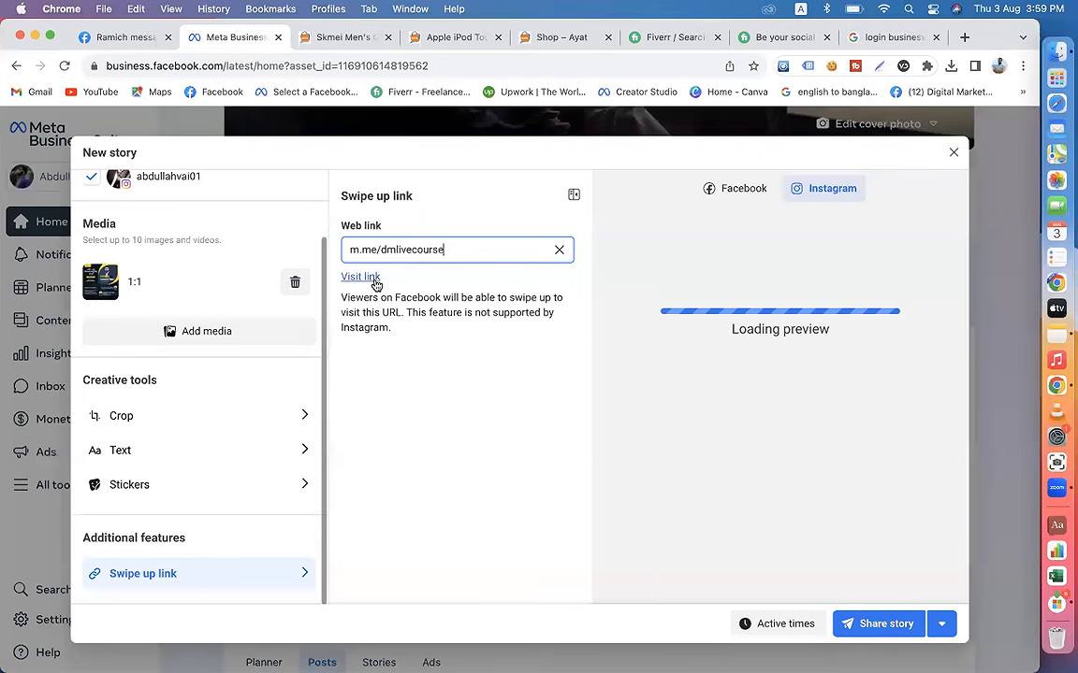
{"action": "left_click", "coordinate": [479, 464]}
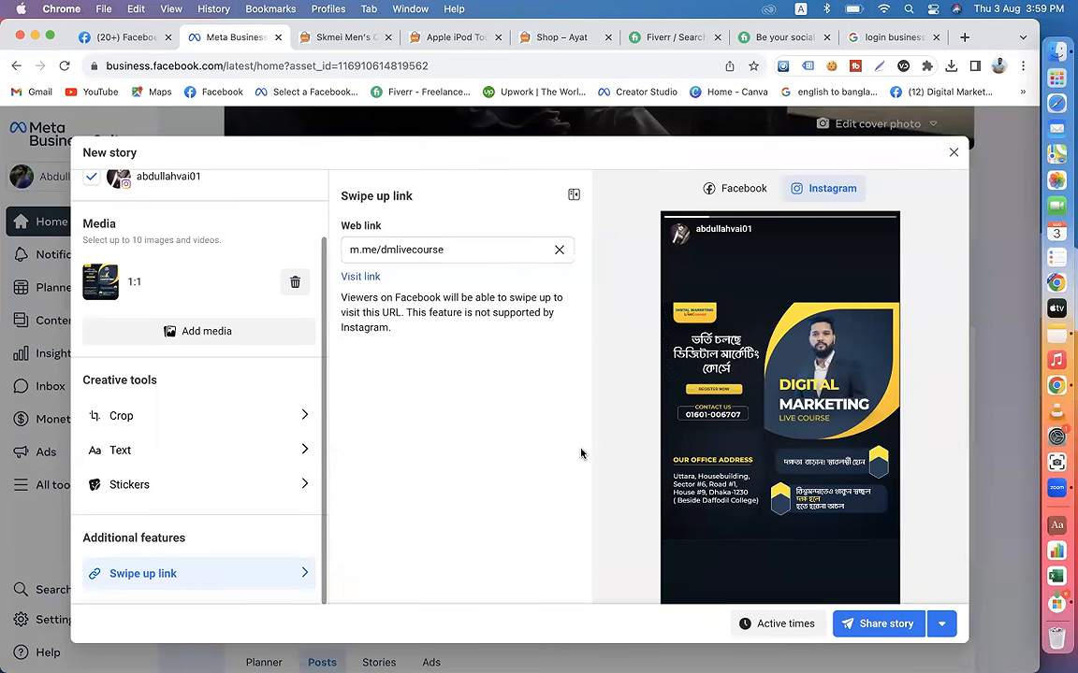
{"action": "left_click", "coordinate": [573, 196]}
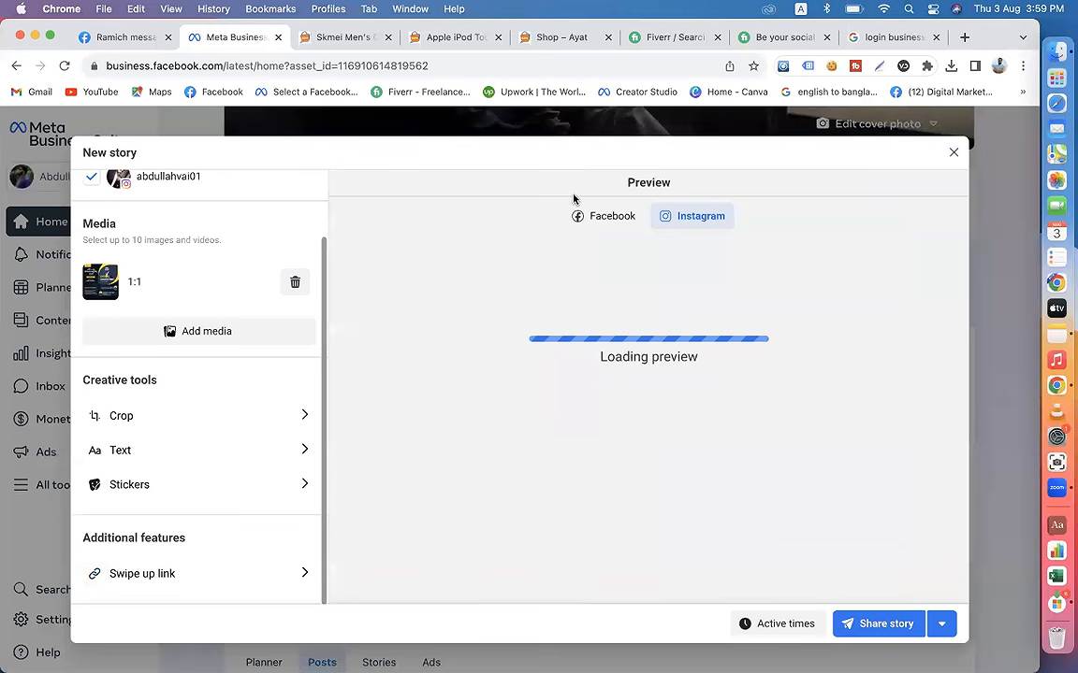
Step: Preview the story's Facebook version, view the scheduling option, and share the story immediately
{"action": "left_click", "coordinate": [603, 228]}
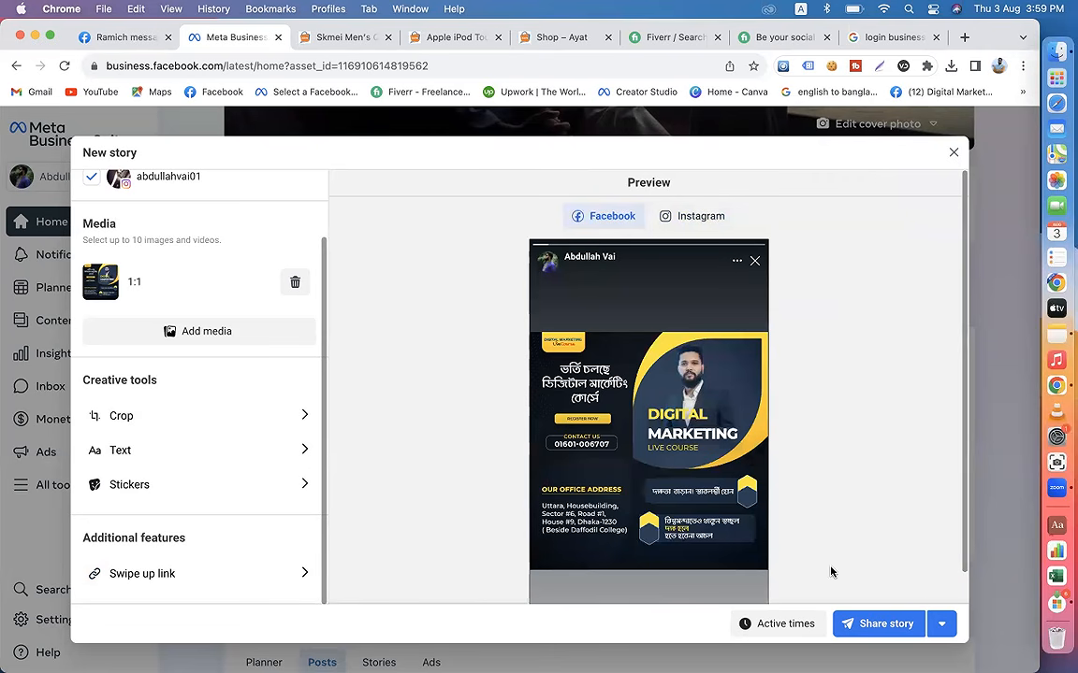
{"action": "left_click", "coordinate": [944, 628]}
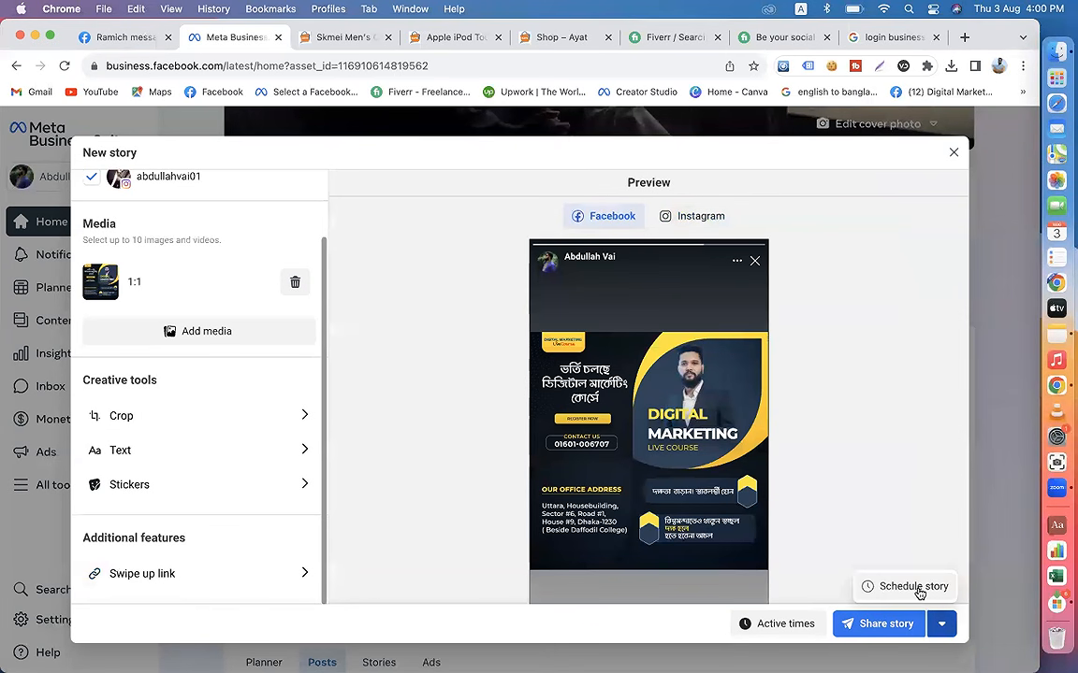
{"action": "left_click", "coordinate": [865, 627]}
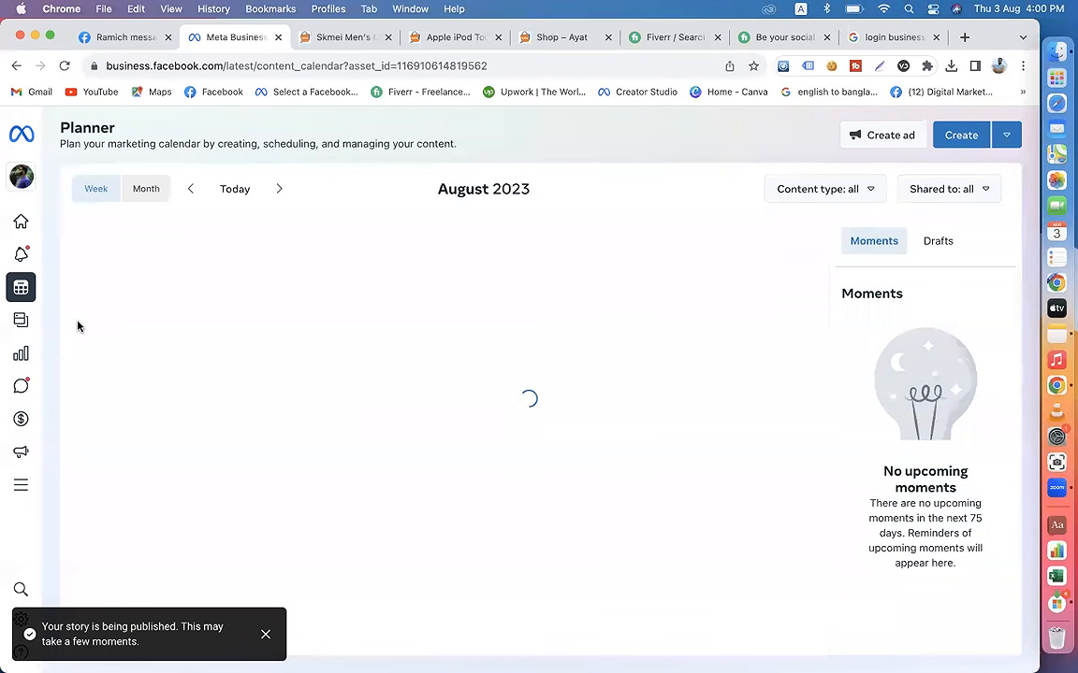
Step: Return to the Meta Business Suite home page and close the separate Facebook browser tab
{"action": "left_click", "coordinate": [52, 222]}
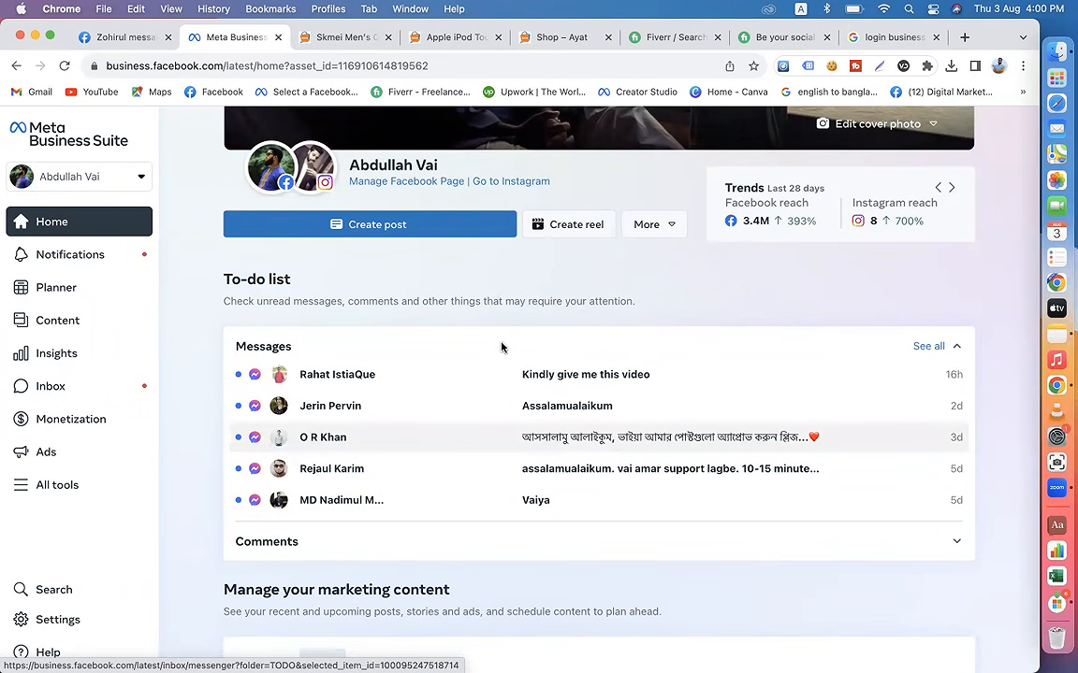
{"action": "left_click", "coordinate": [168, 38]}
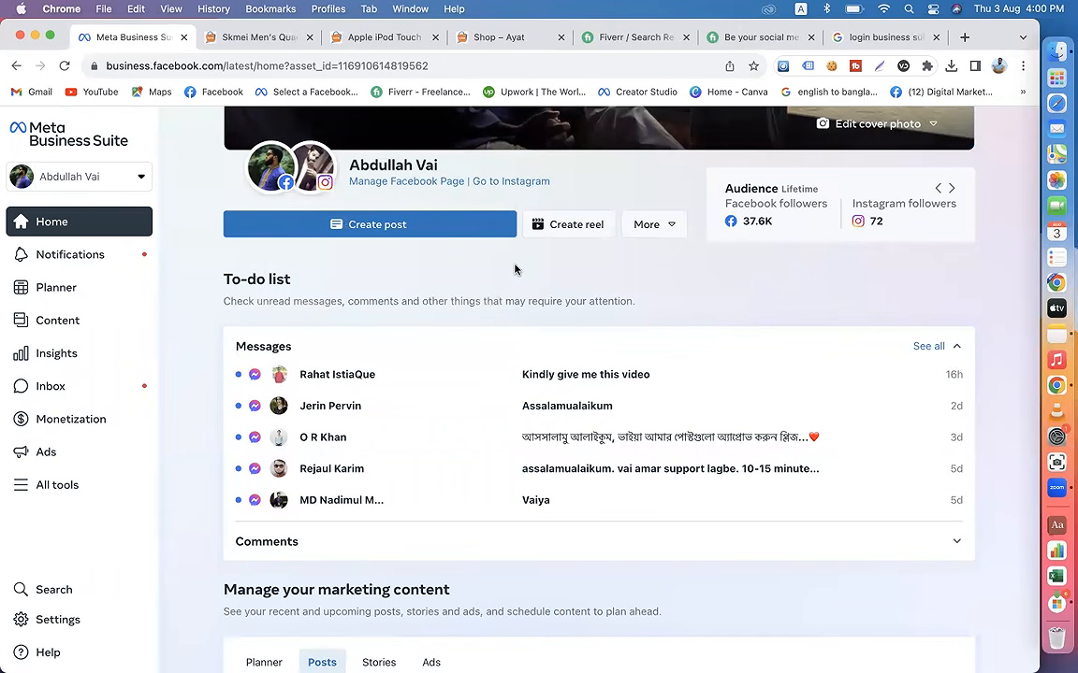
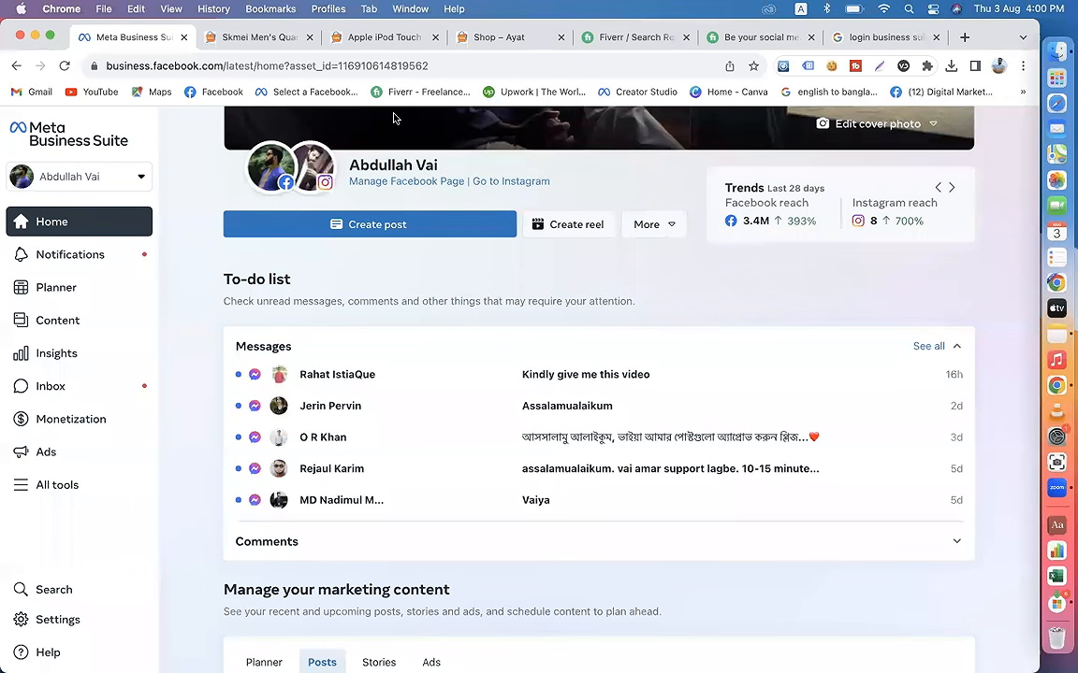
{"action": "scroll", "coordinate": [458, 373], "scroll_direction": "down", "scroll_amount": 4}
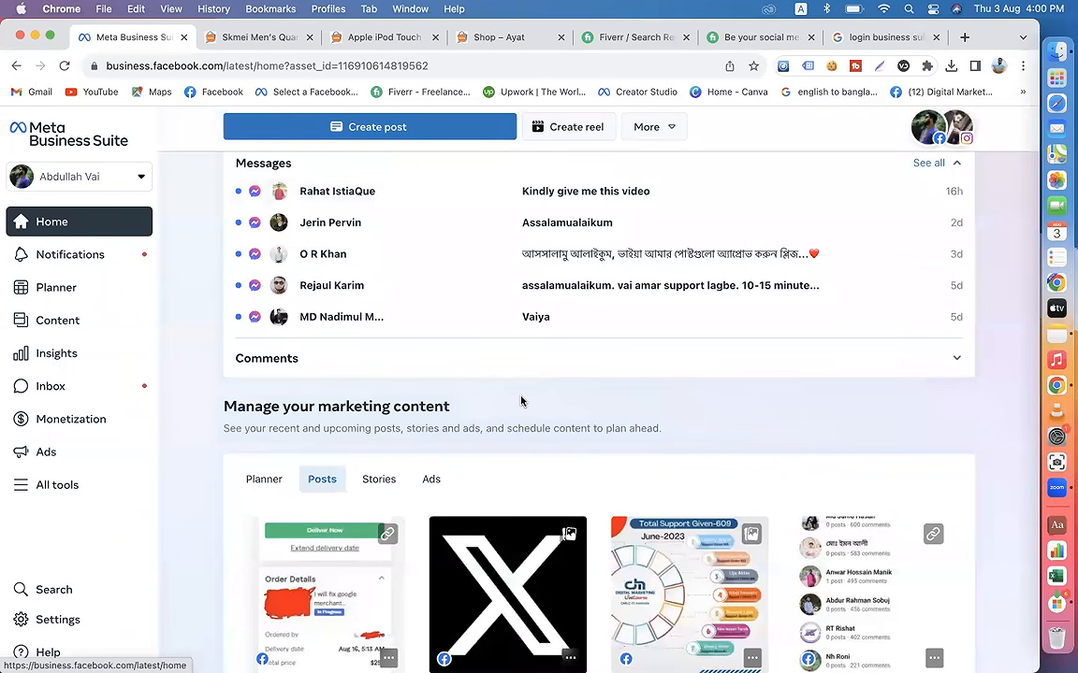
{"action": "scroll", "coordinate": [521, 401], "scroll_direction": "down", "scroll_amount": 8}
{"action": "scroll", "coordinate": [521, 401], "scroll_direction": "up", "scroll_amount": 10}
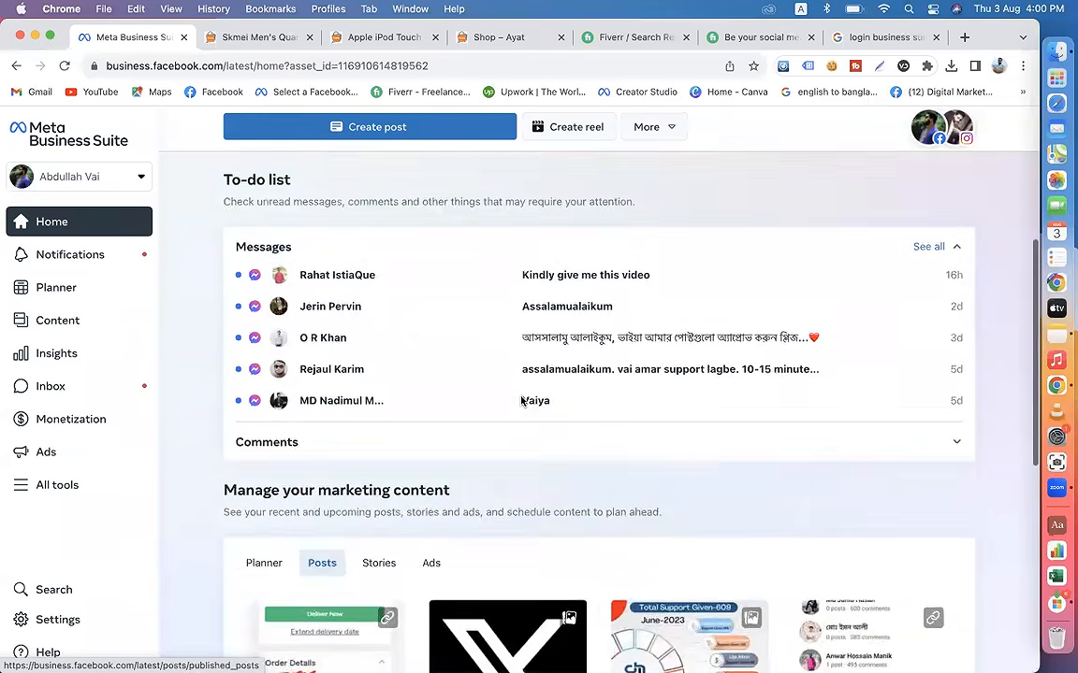
{"action": "scroll", "coordinate": [521, 401], "scroll_direction": "up", "scroll_amount": 7}
{"action": "scroll", "coordinate": [561, 414], "scroll_direction": "down", "scroll_amount": 3}
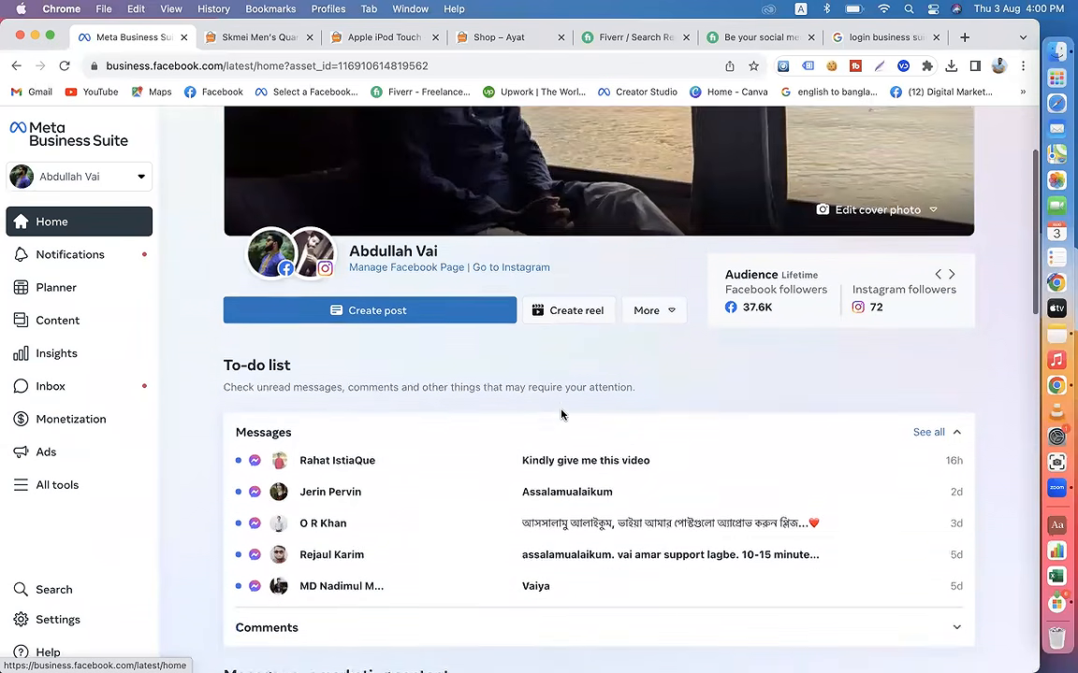
{"action": "scroll", "coordinate": [561, 414], "scroll_direction": "down", "scroll_amount": 4}
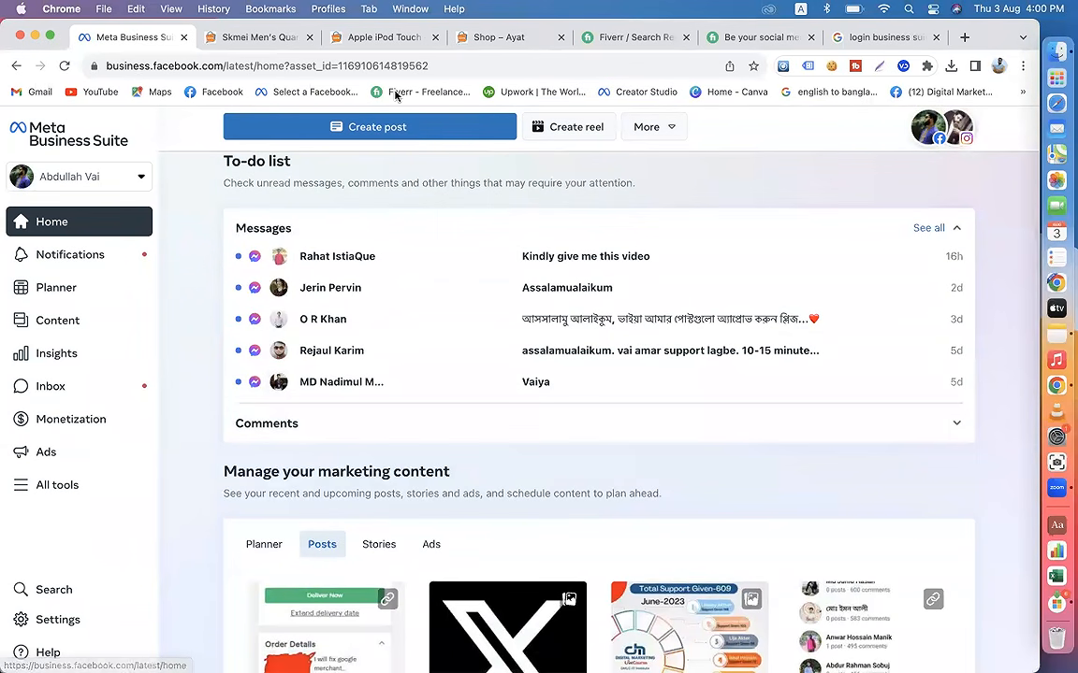
Step: Leave Meta Business Suite for Facebook and open the personal profile down to its post composer
{"action": "left_click", "coordinate": [205, 92]}
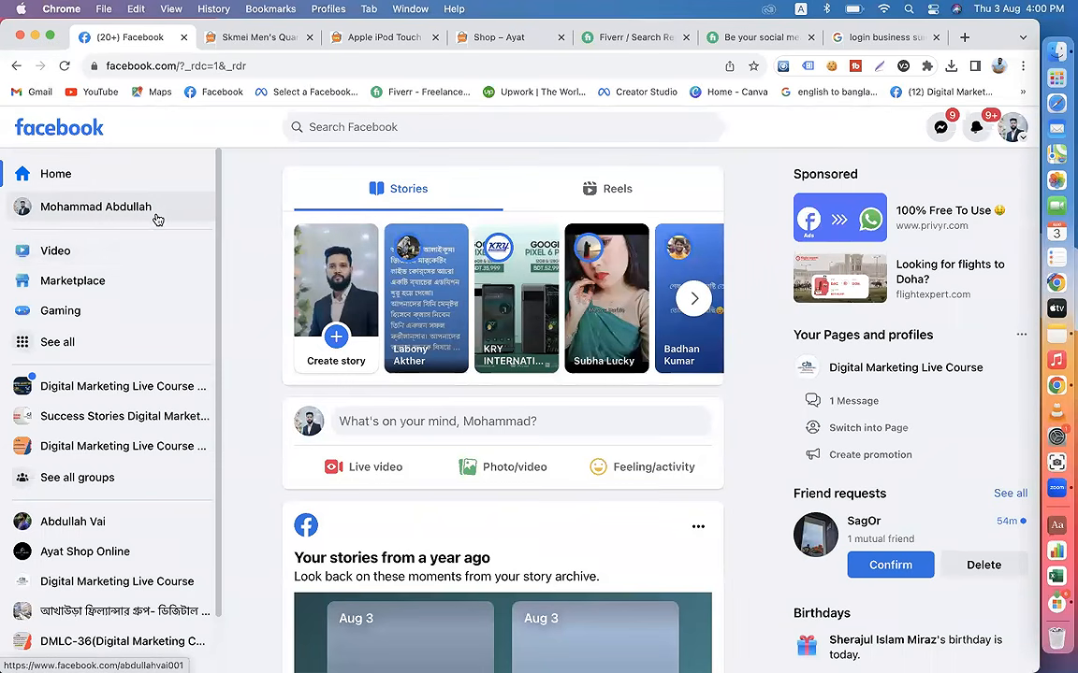
{"action": "left_click", "coordinate": [155, 215]}
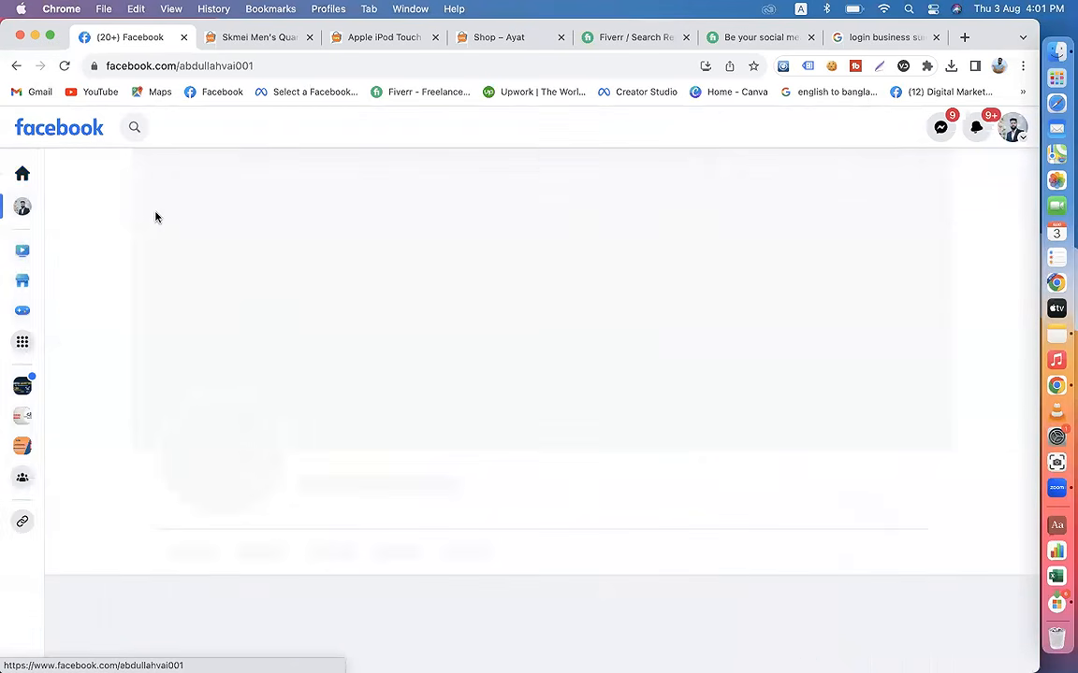
{"action": "scroll", "coordinate": [449, 414], "scroll_direction": "down", "scroll_amount": 5}
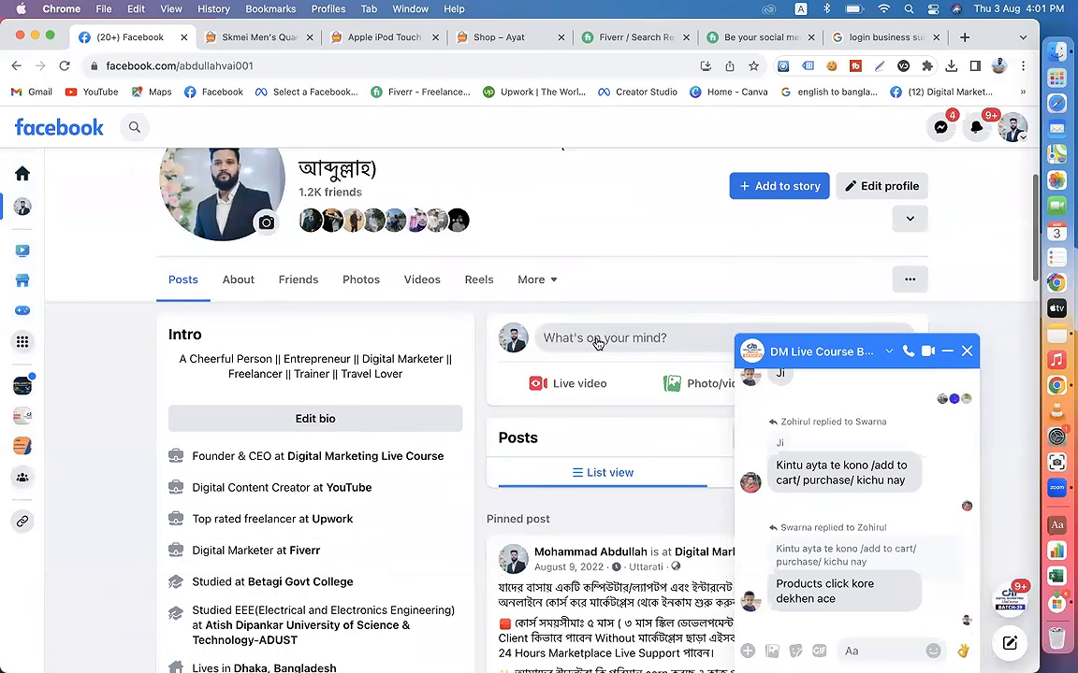
Step: Open a new post draft on the profile, browse its emoji picker and close the draft
{"action": "left_click", "coordinate": [596, 341]}
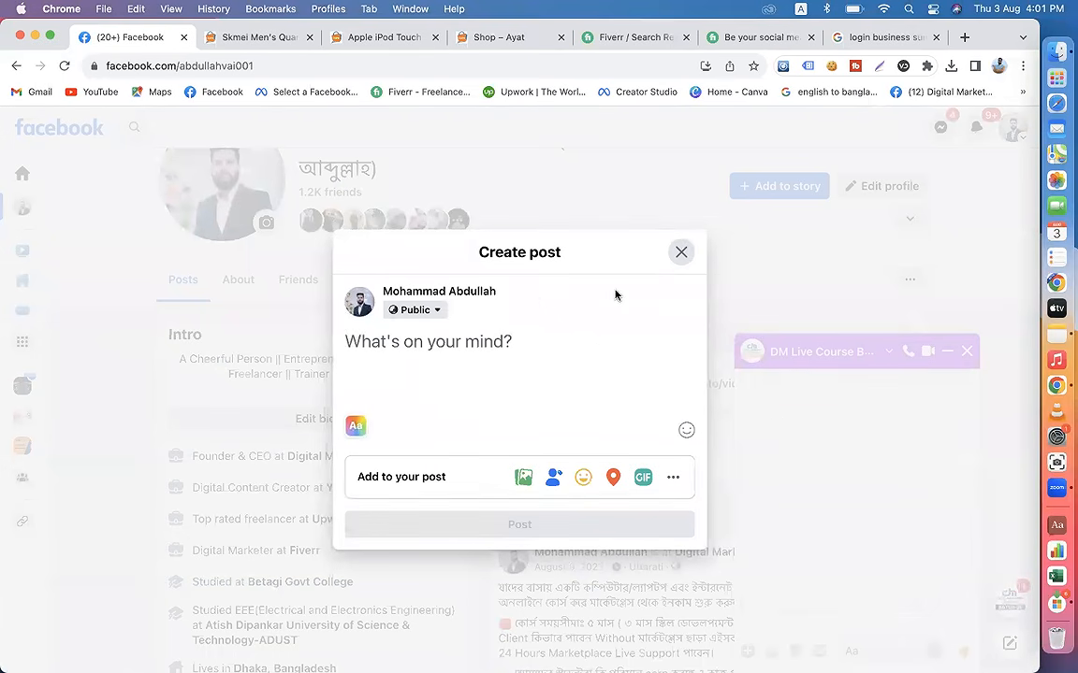
{"action": "left_click", "coordinate": [686, 431]}
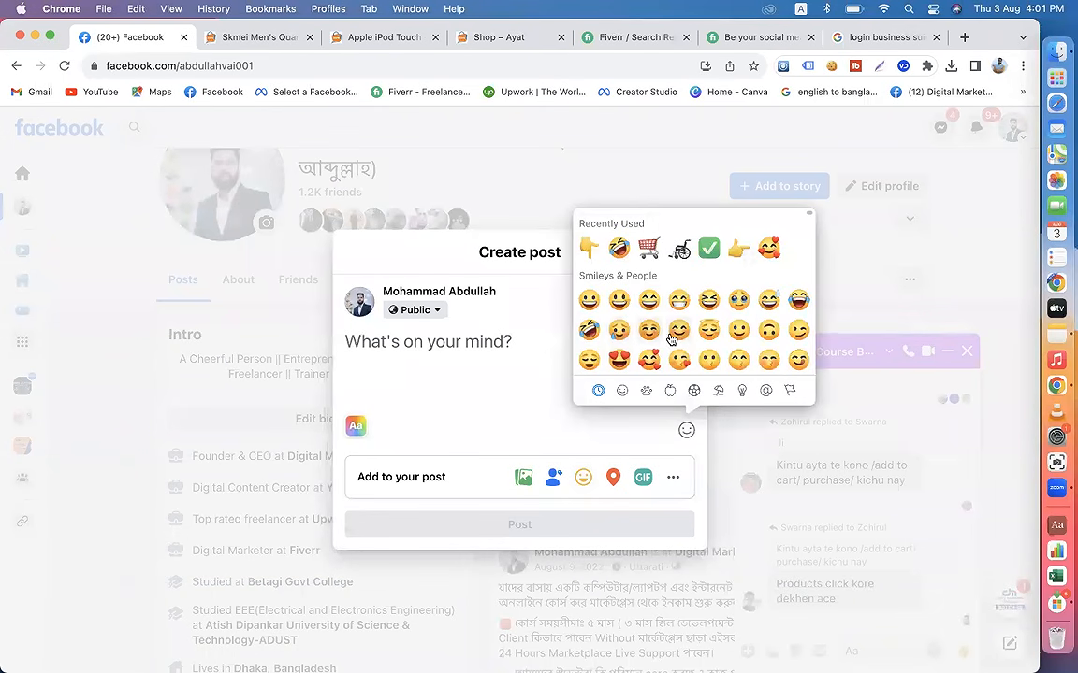
{"action": "scroll", "coordinate": [679, 337], "scroll_direction": "down", "scroll_amount": 2}
{"action": "scroll", "coordinate": [680, 337], "scroll_direction": "down", "scroll_amount": 15}
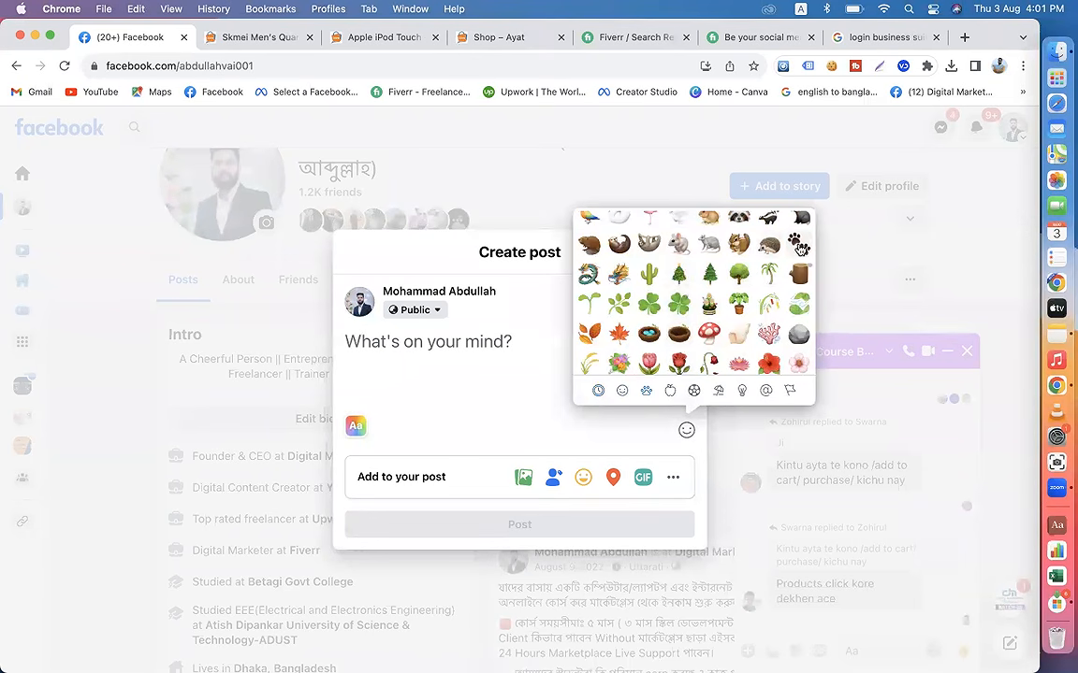
{"action": "left_click", "coordinate": [506, 432]}
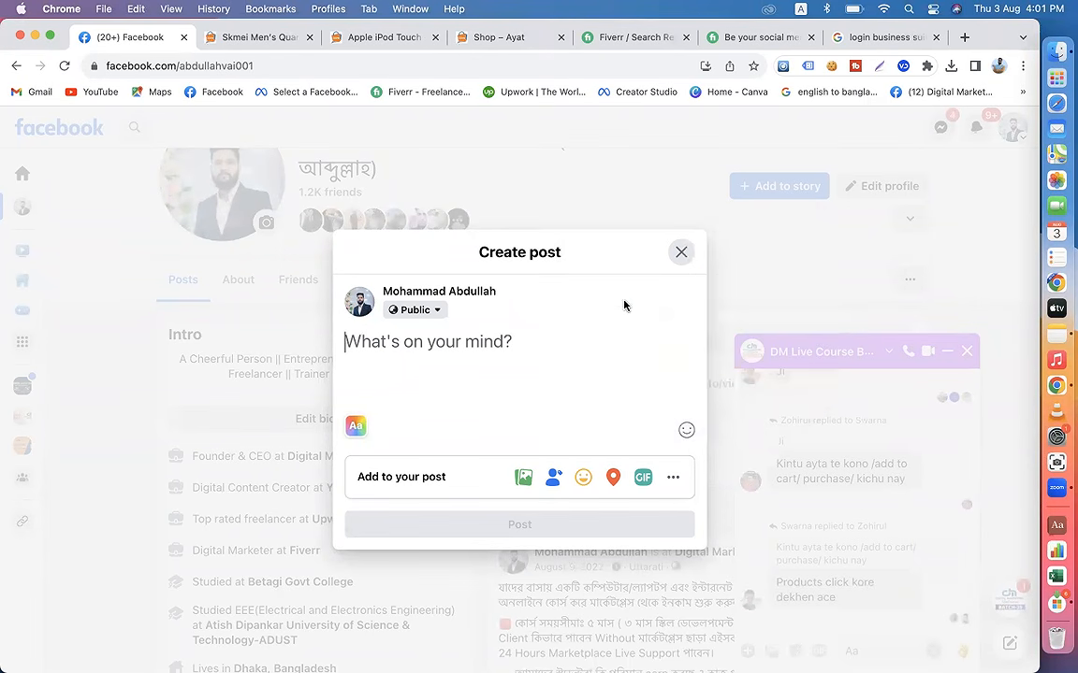
{"action": "left_click", "coordinate": [680, 253]}
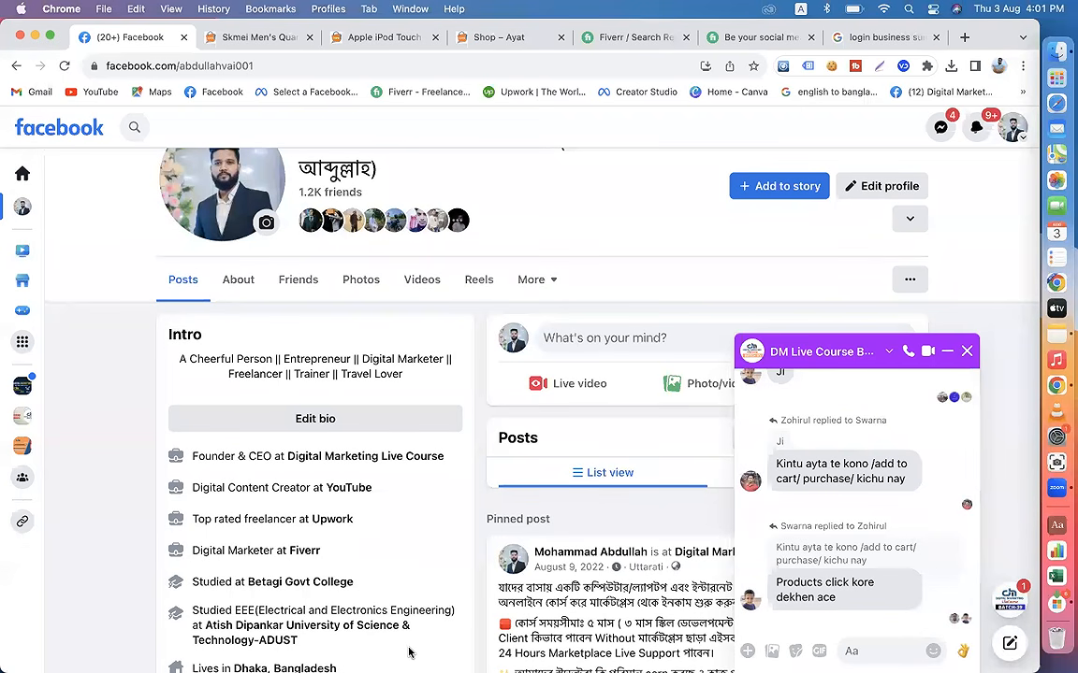
Step: Send a grinning face sticker in the open DM Live Course group chat
{"action": "left_click", "coordinate": [852, 652]}
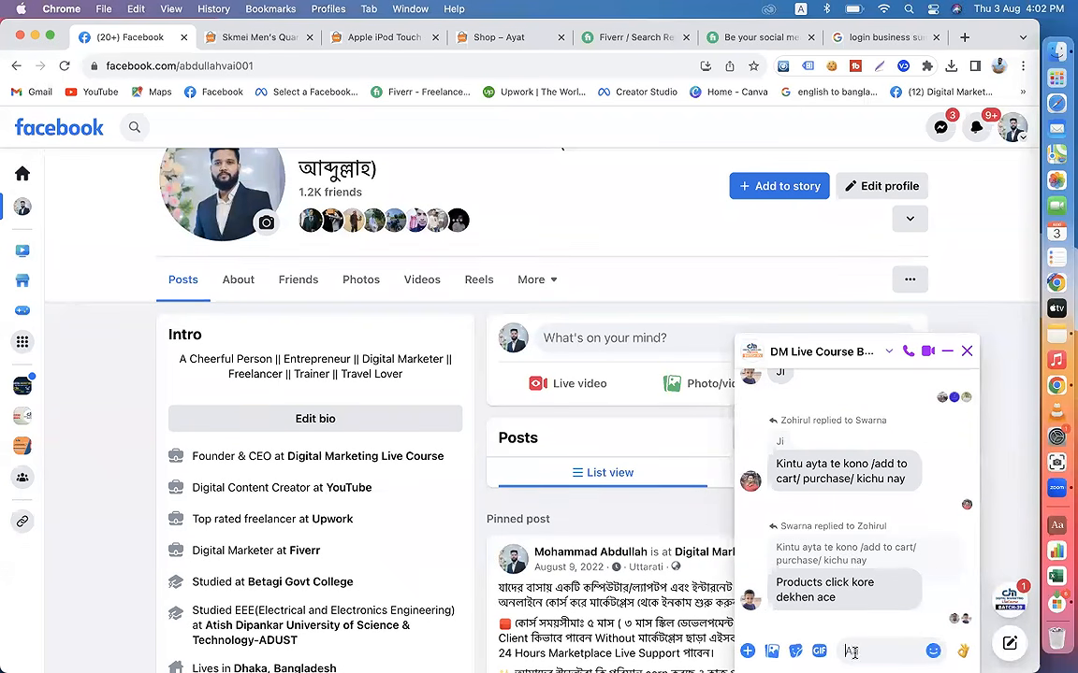
{"action": "left_click", "coordinate": [795, 651]}
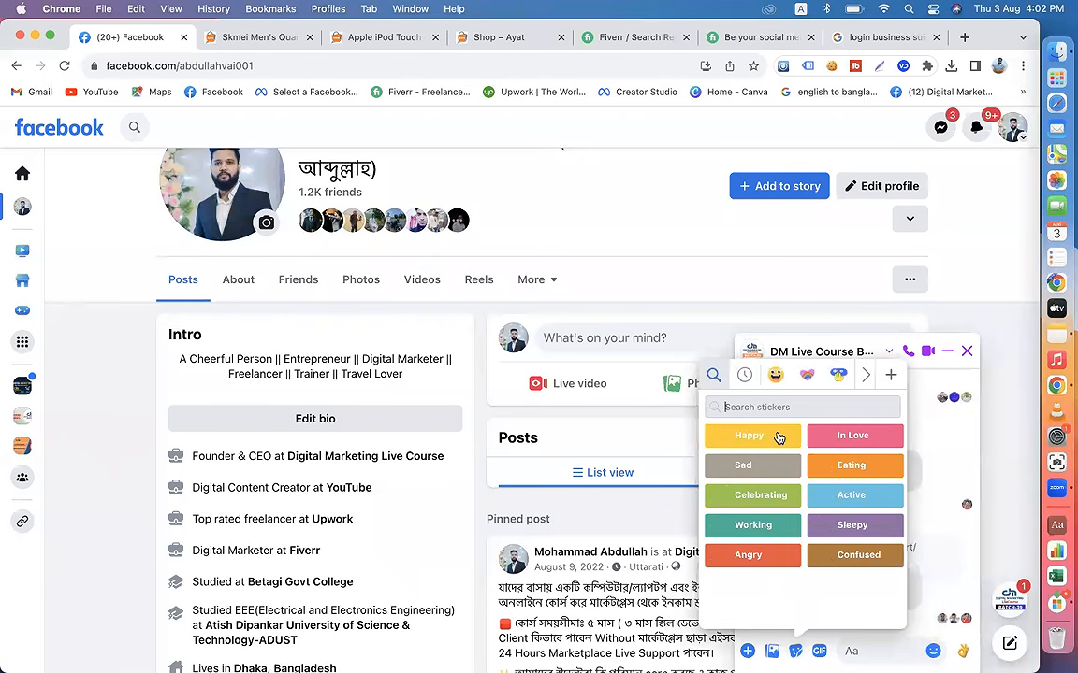
{"action": "left_click", "coordinate": [775, 375]}
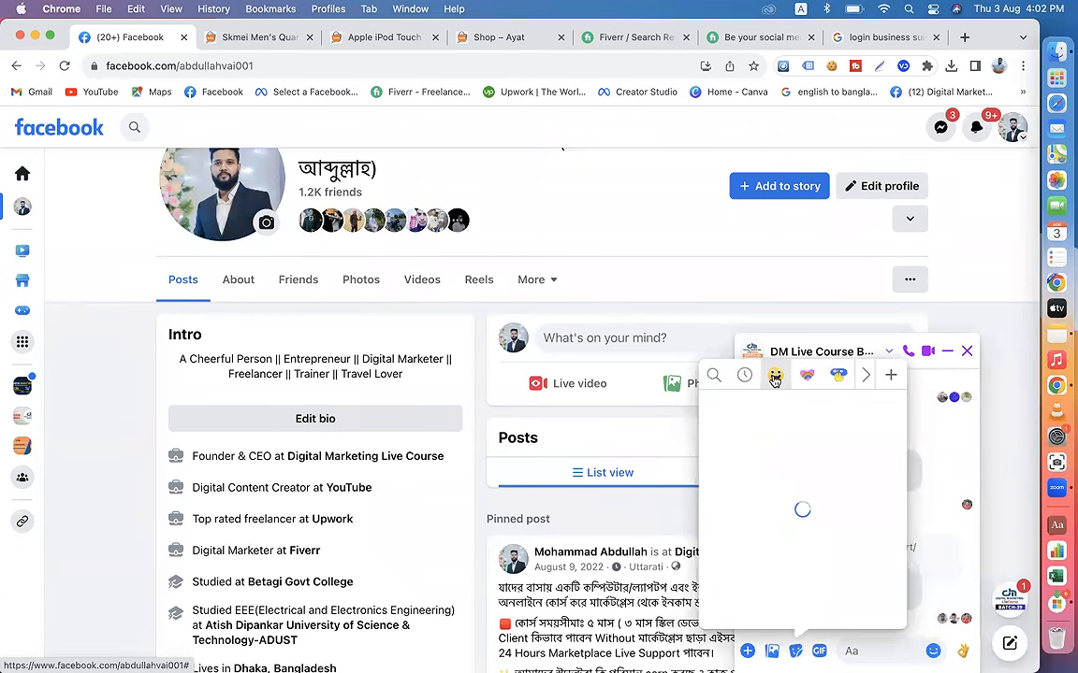
{"action": "left_click", "coordinate": [725, 430]}
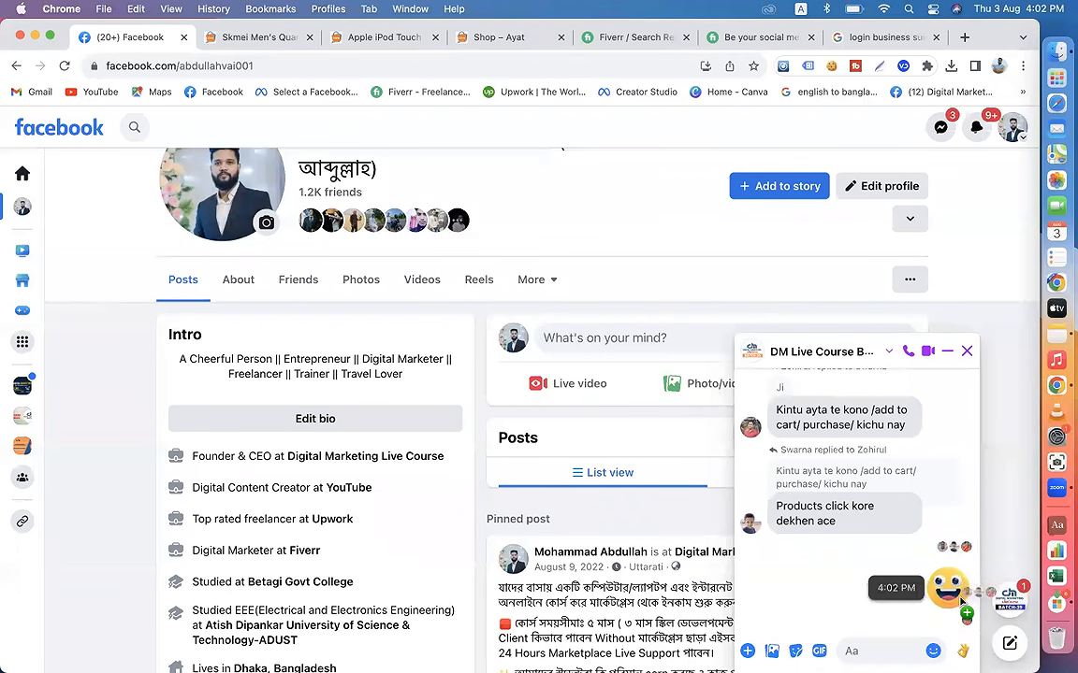
Step: Unsend the grinning face sticker for everyone in the group chat and close the chat
{"action": "left_click", "coordinate": [875, 587]}
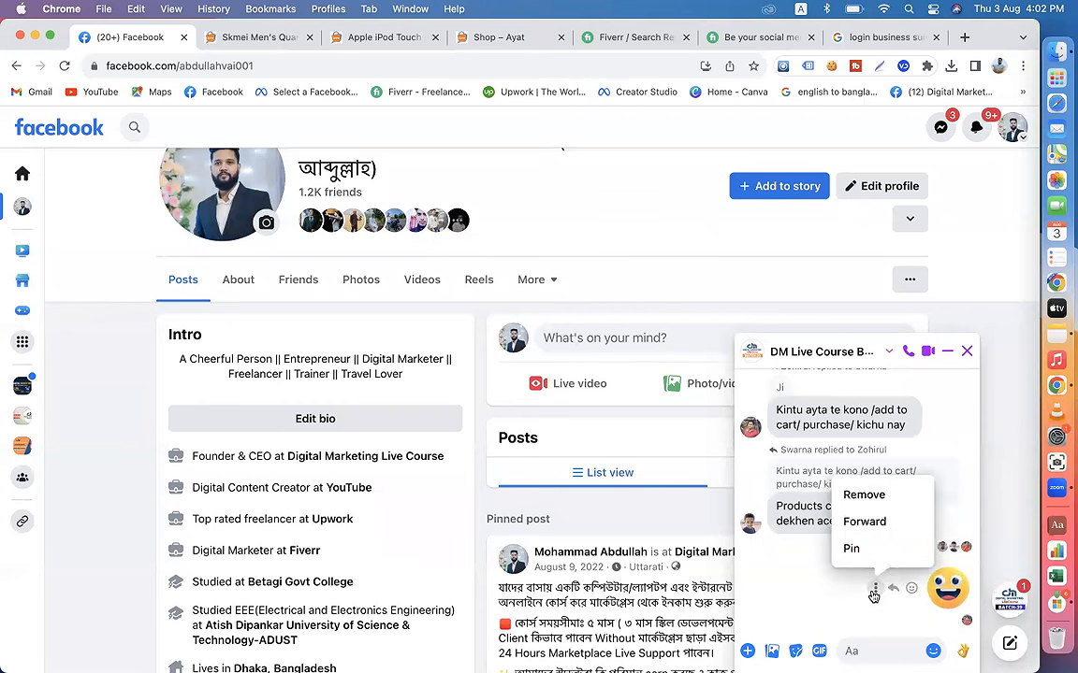
{"action": "left_click", "coordinate": [859, 495]}
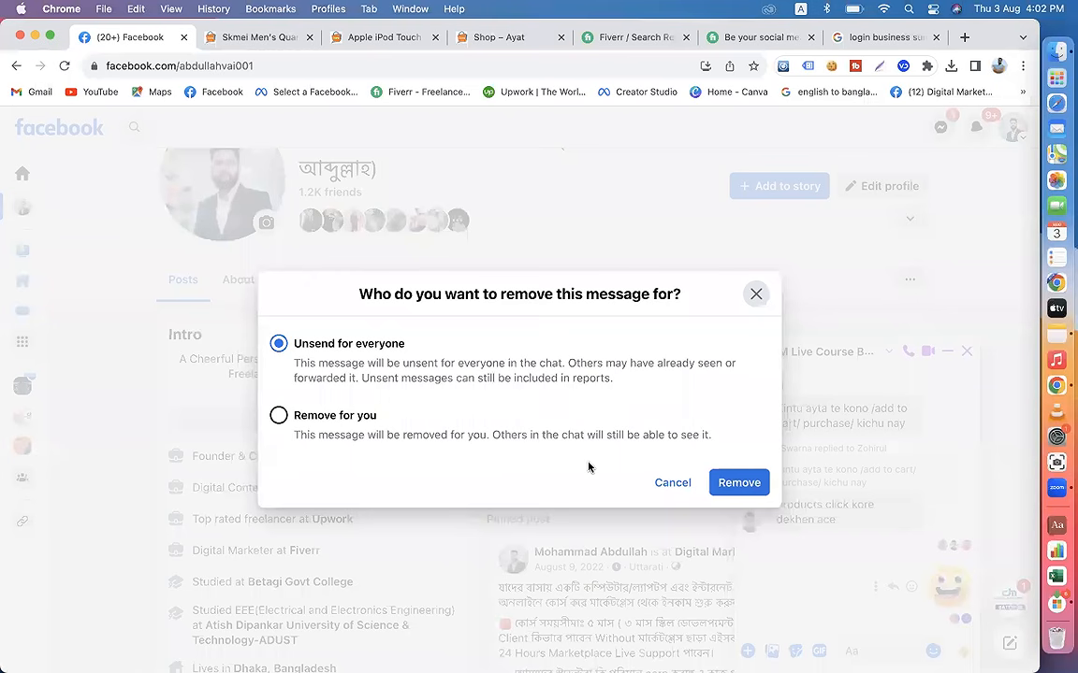
{"action": "left_click", "coordinate": [734, 484]}
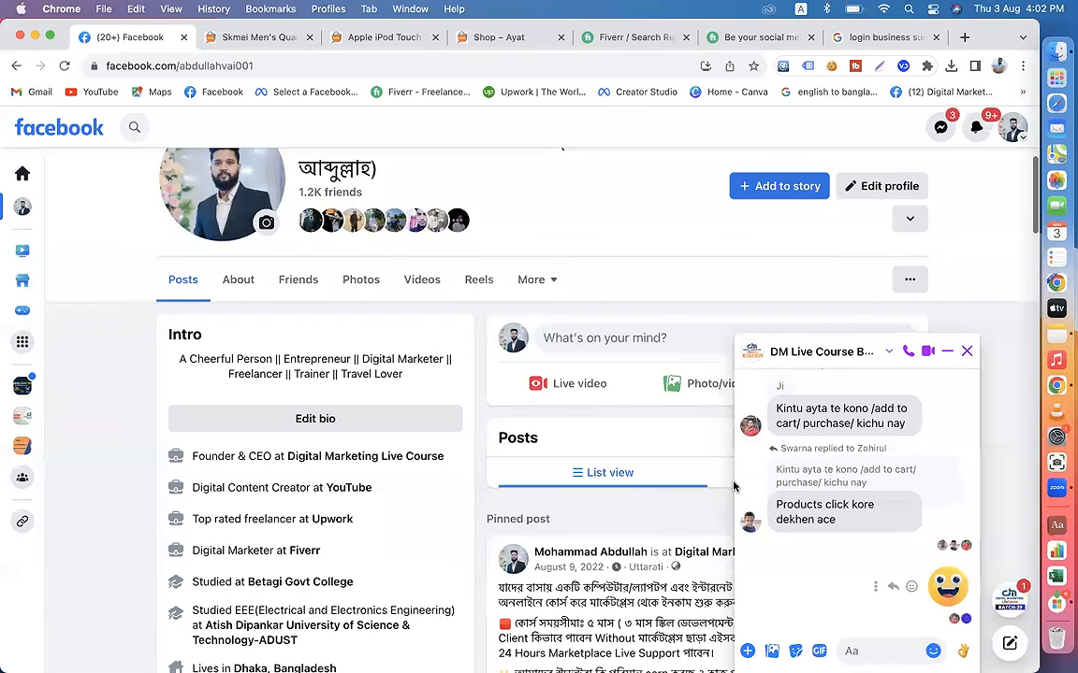
{"action": "left_click", "coordinate": [967, 352]}
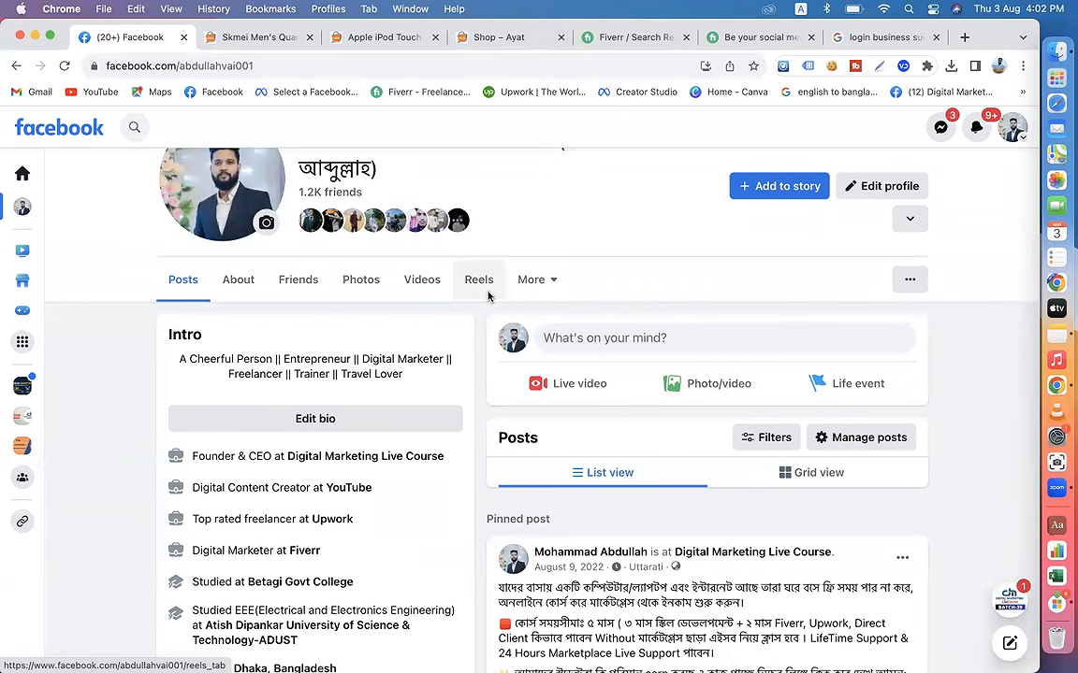
Step: Try the word "camera" in a new post draft, clear it and close the draft
{"action": "left_click", "coordinate": [611, 342]}
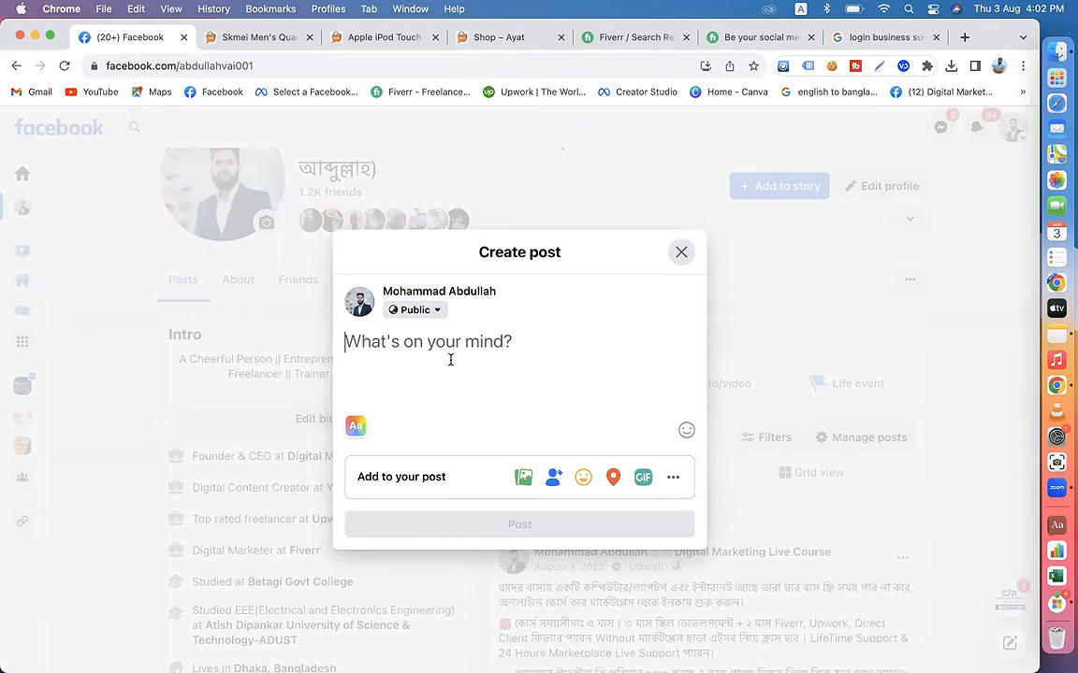
{"action": "type", "text": "camera"}
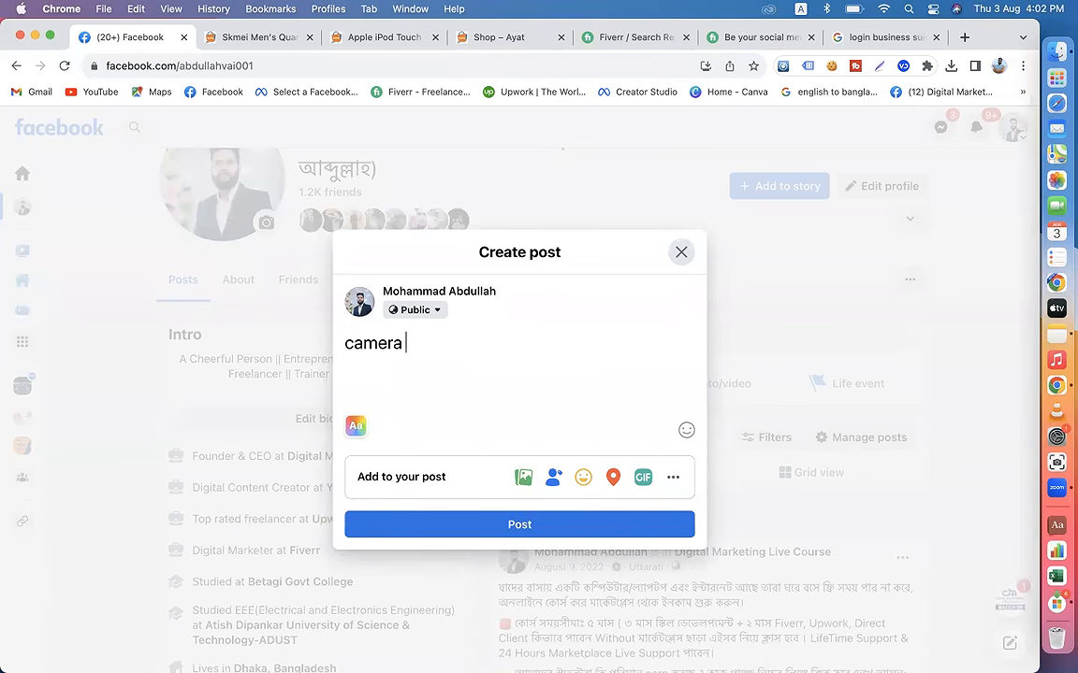
{"action": "key", "text": "BackSpace"}
{"action": "key", "text": "BackSpace"}
{"action": "key", "text": "BackSpace"}
{"action": "key", "text": "BackSpace"}
{"action": "key", "text": "BackSpace"}
{"action": "key", "text": "BackSpace"}
{"action": "key", "text": "BackSpace"}
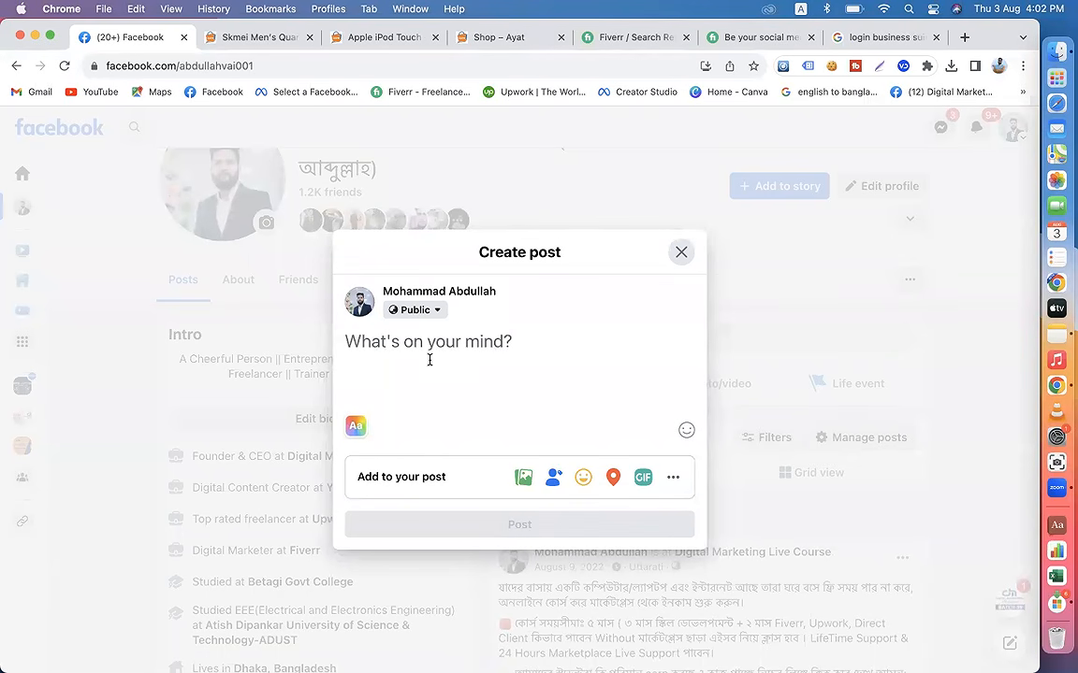
{"action": "left_click", "coordinate": [681, 252]}
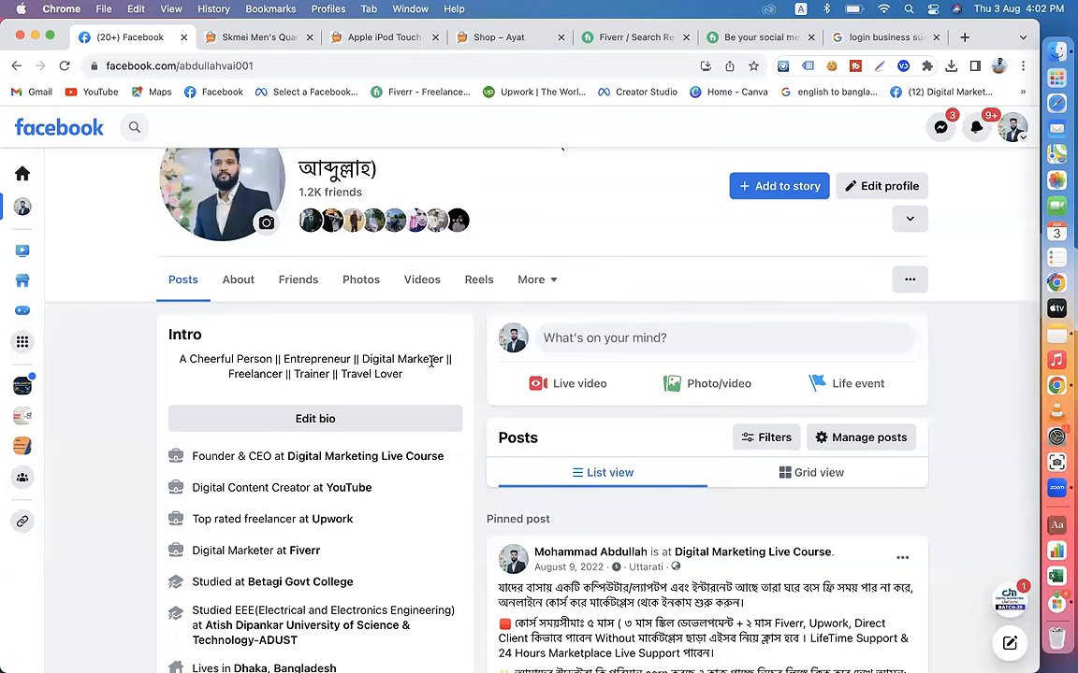
Step: Close the Facebook profile's browser tab and deselect the description text on the Skmei watch product page
{"action": "scroll", "coordinate": [432, 365], "scroll_direction": "down", "scroll_amount": 2}
{"action": "scroll", "coordinate": [429, 366], "scroll_direction": "up", "scroll_amount": 5}
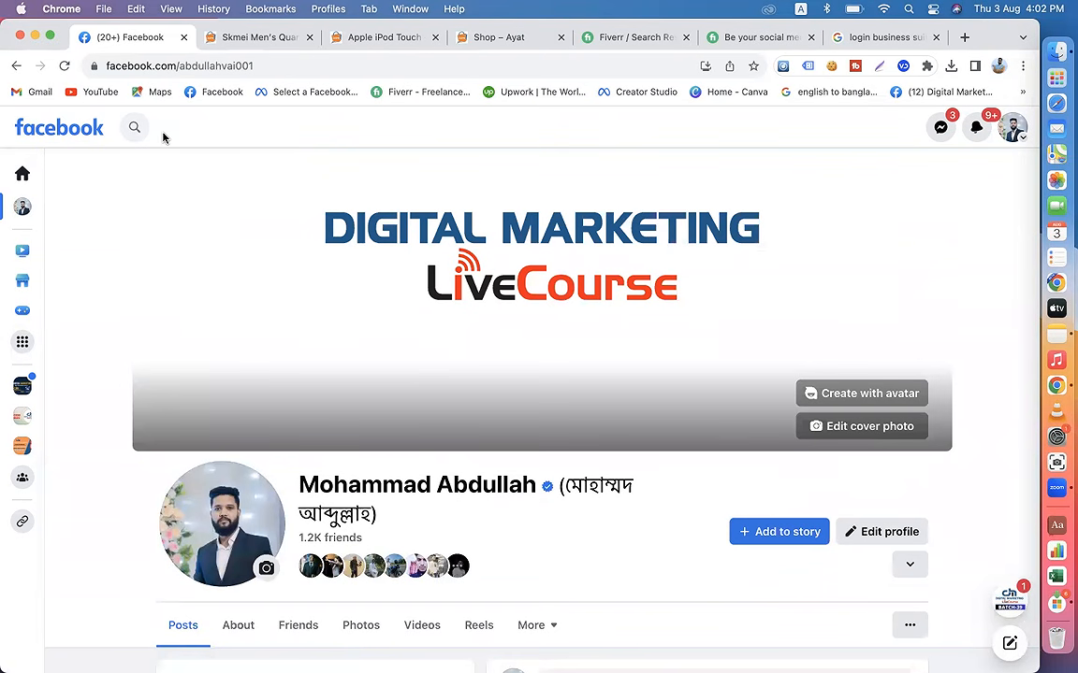
{"action": "scroll", "coordinate": [617, 477], "scroll_direction": "down", "scroll_amount": 2}
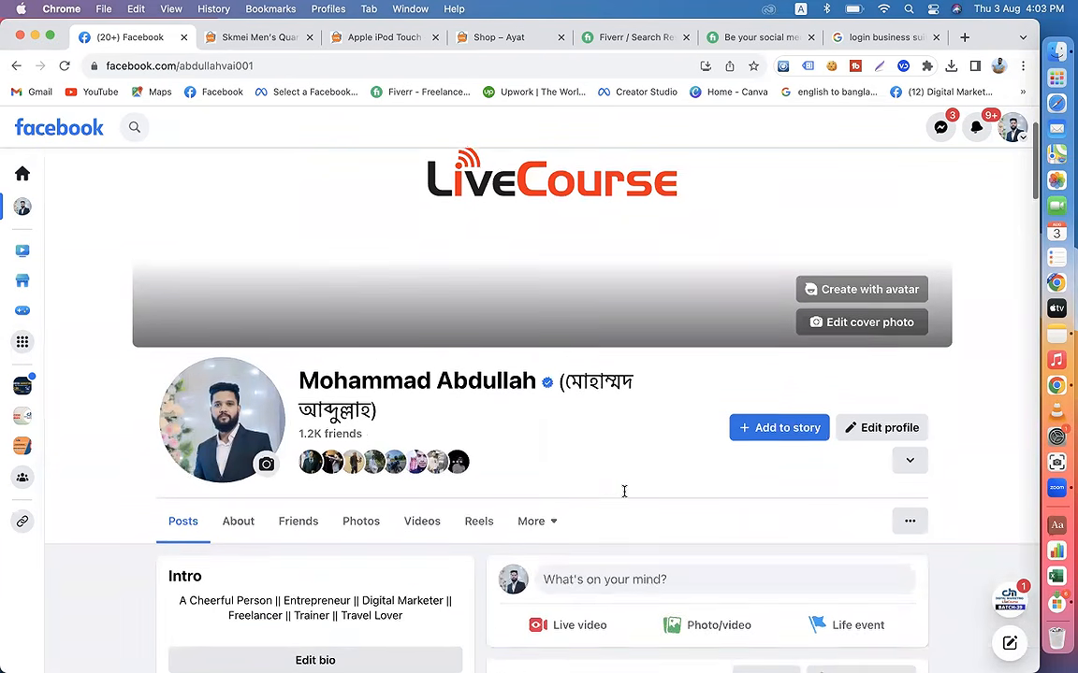
{"action": "scroll", "coordinate": [624, 491], "scroll_direction": "down", "scroll_amount": 1}
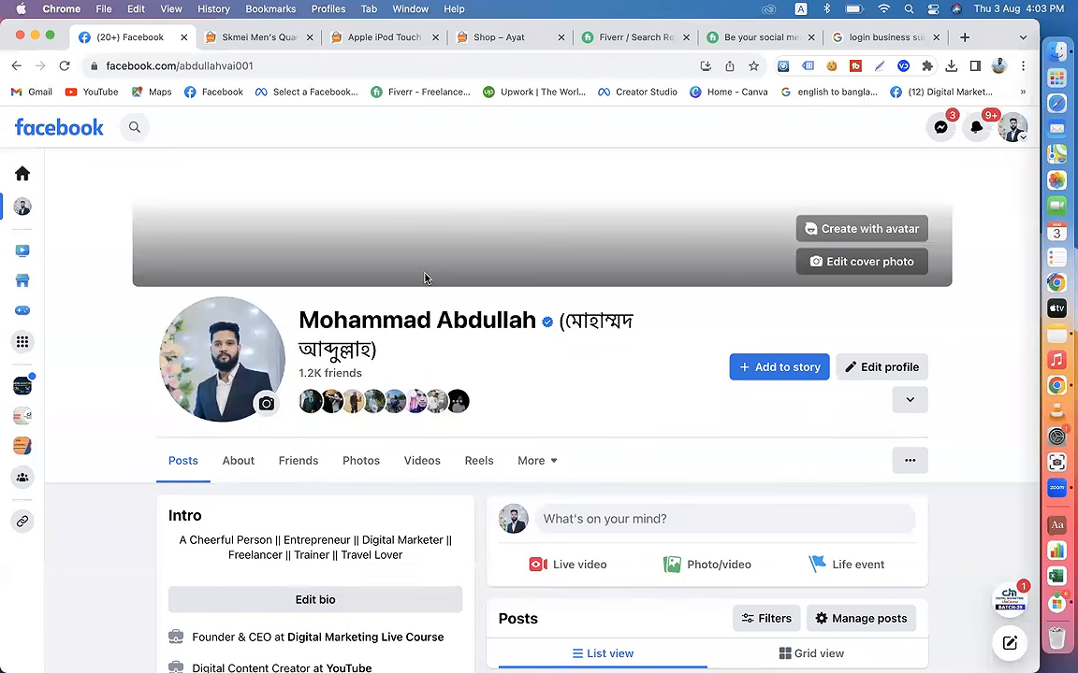
{"action": "left_click", "coordinate": [183, 37]}
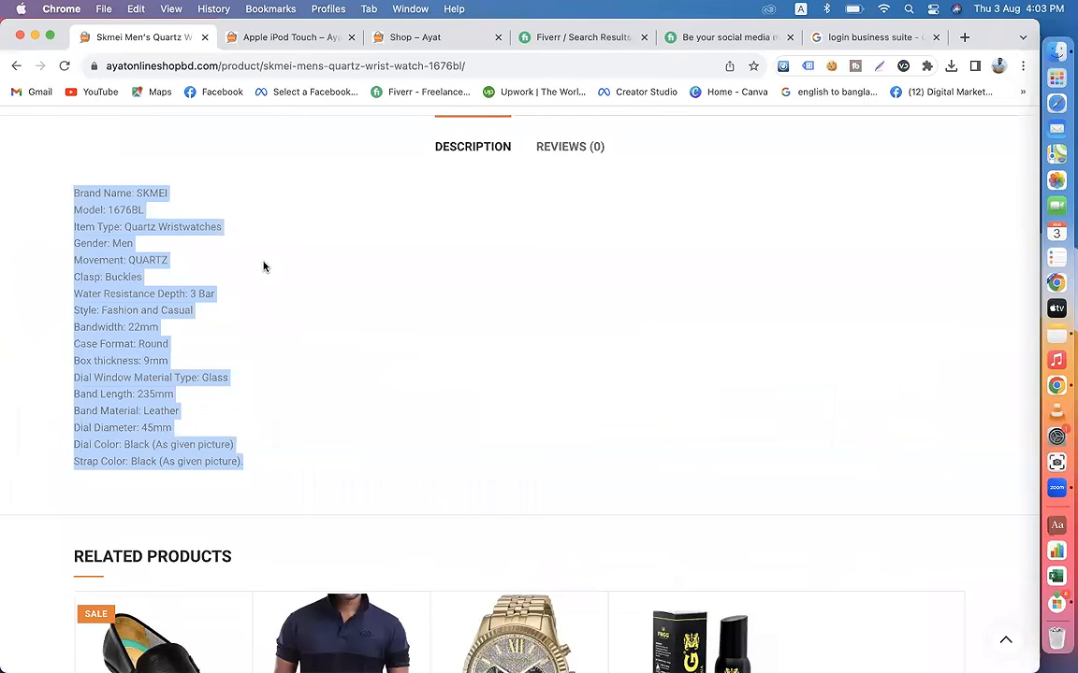
{"action": "left_click", "coordinate": [264, 267]}
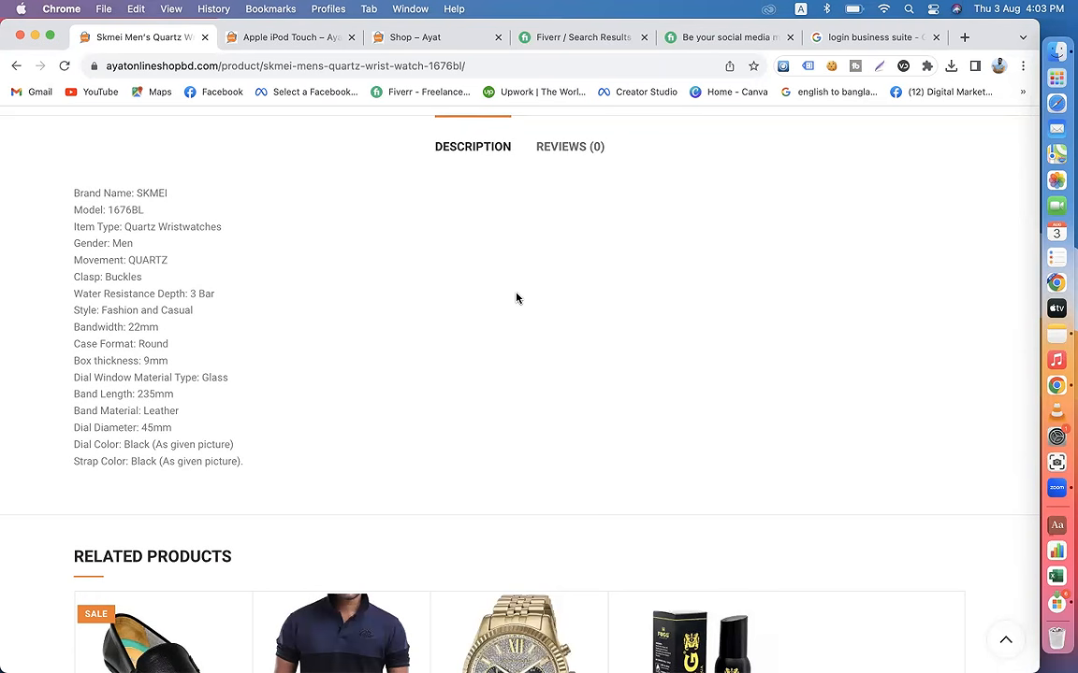
Step: Search Google for "bg remove" in a new browser tab and open the remove.bg website
{"action": "left_click", "coordinate": [965, 37]}
{"action": "type", "text": "bg"}
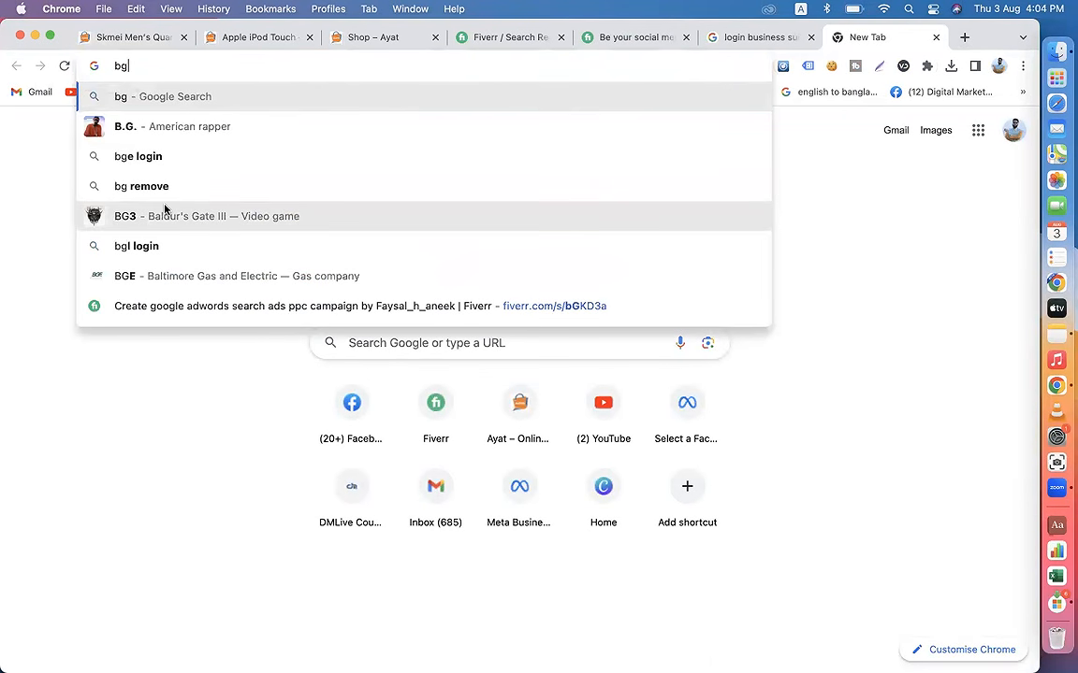
{"action": "left_click", "coordinate": [143, 185]}
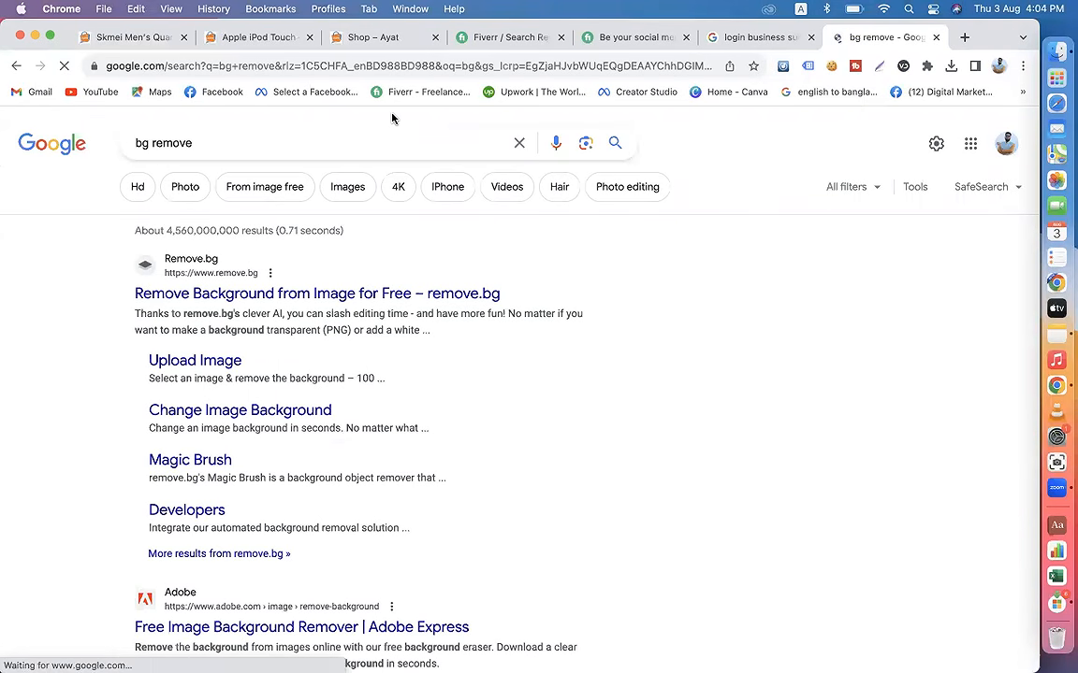
{"action": "left_click", "coordinate": [242, 294]}
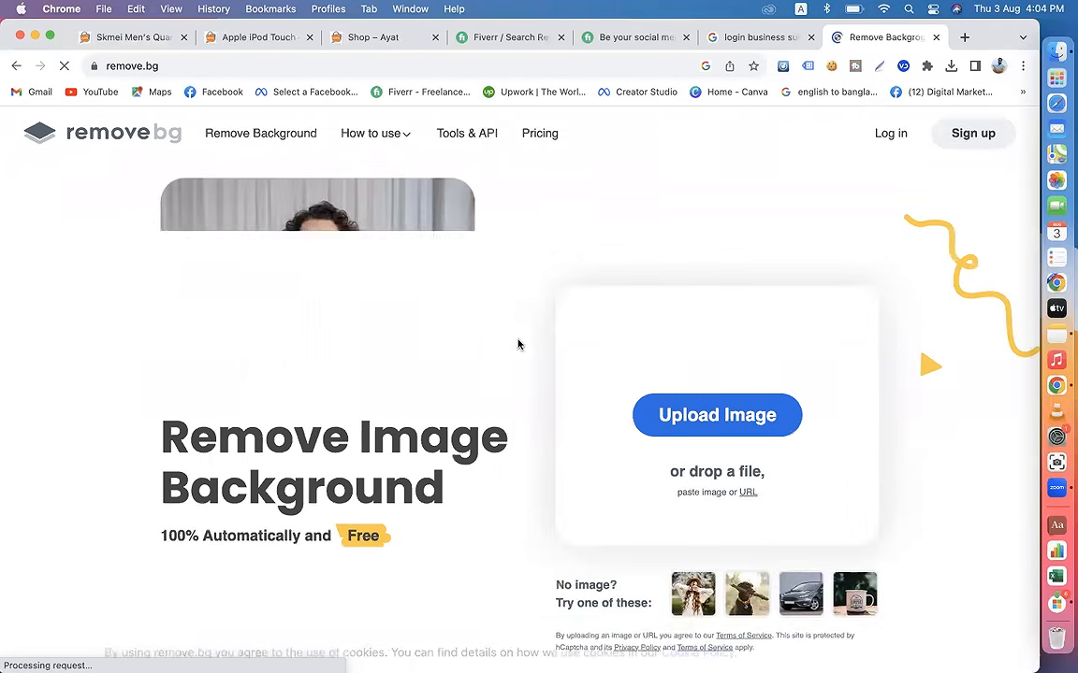
Step: Upload the Vision speaker image 0278264_vision-21-multimedia-speaker-beat-102.jpeg from the Downloads folder to remove its background
{"action": "left_click", "coordinate": [719, 418]}
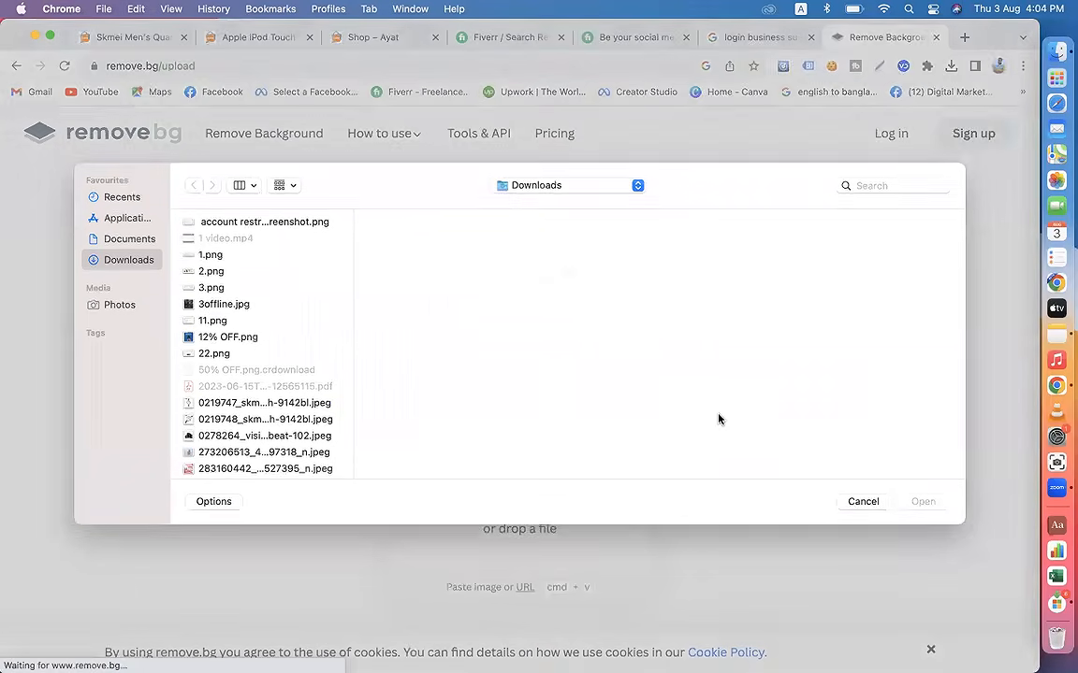
{"action": "left_click", "coordinate": [221, 307]}
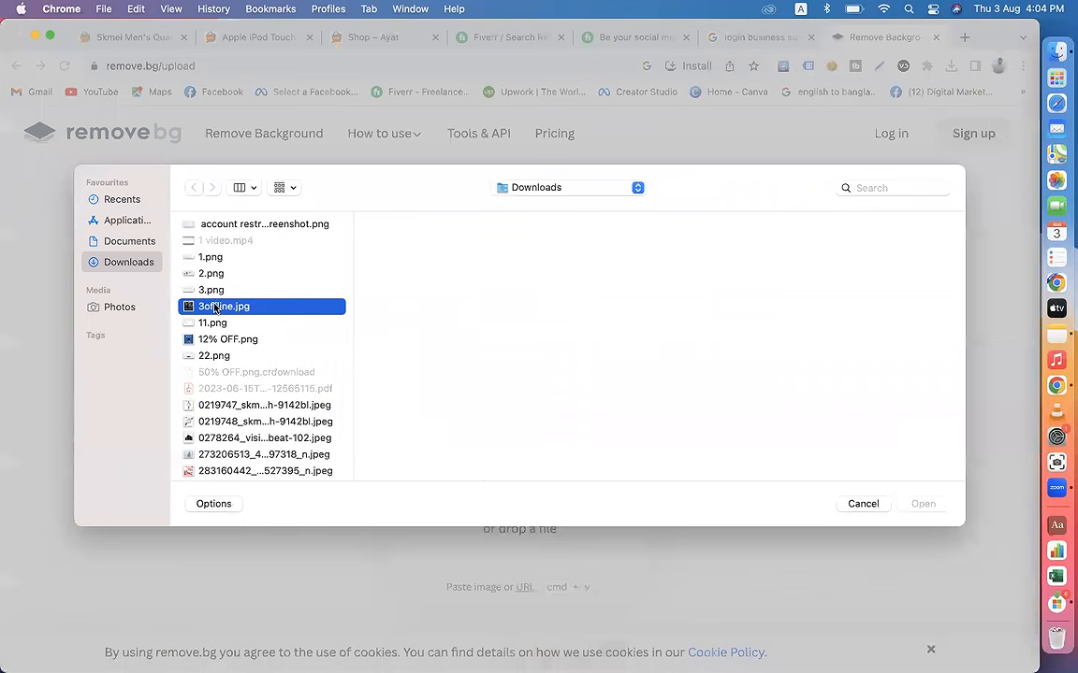
{"action": "scroll", "coordinate": [259, 377], "scroll_direction": "down", "scroll_amount": 2}
{"action": "left_click", "coordinate": [258, 352]}
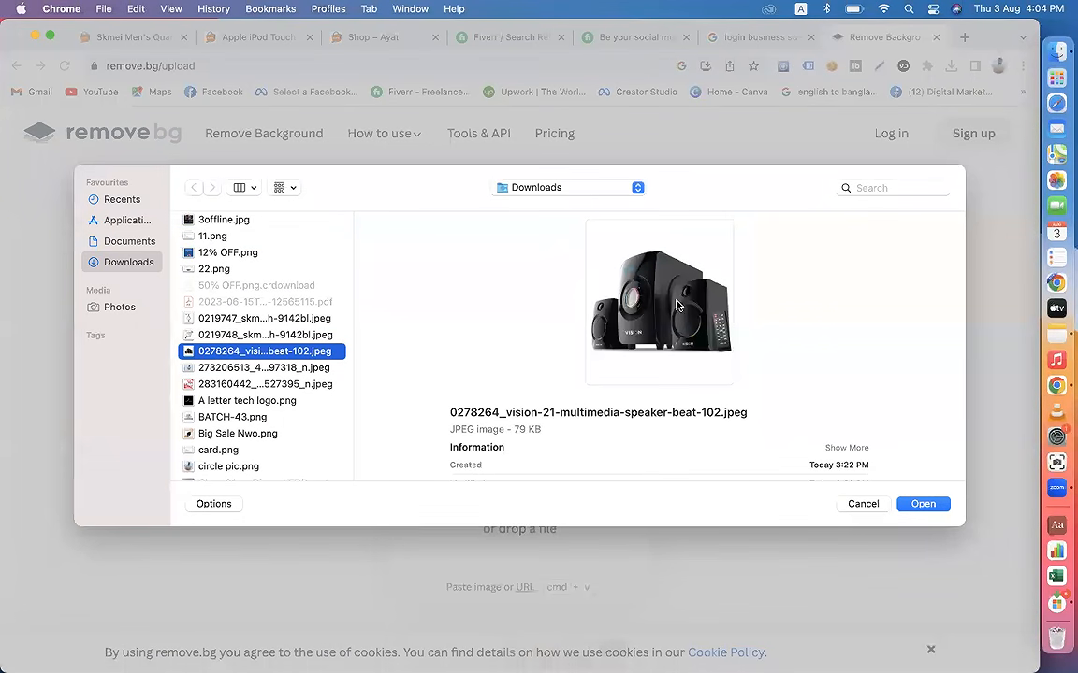
{"action": "left_click", "coordinate": [918, 505]}
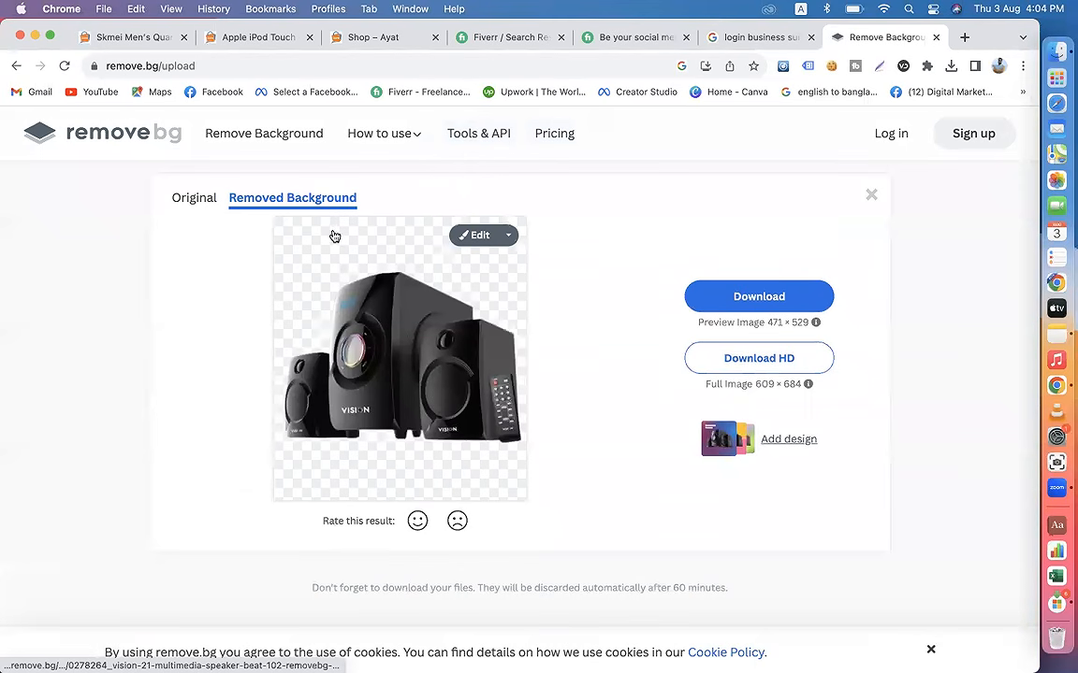
Step: Download the preview-size speaker image without its background and check the browser's downloads
{"action": "left_click", "coordinate": [743, 295]}
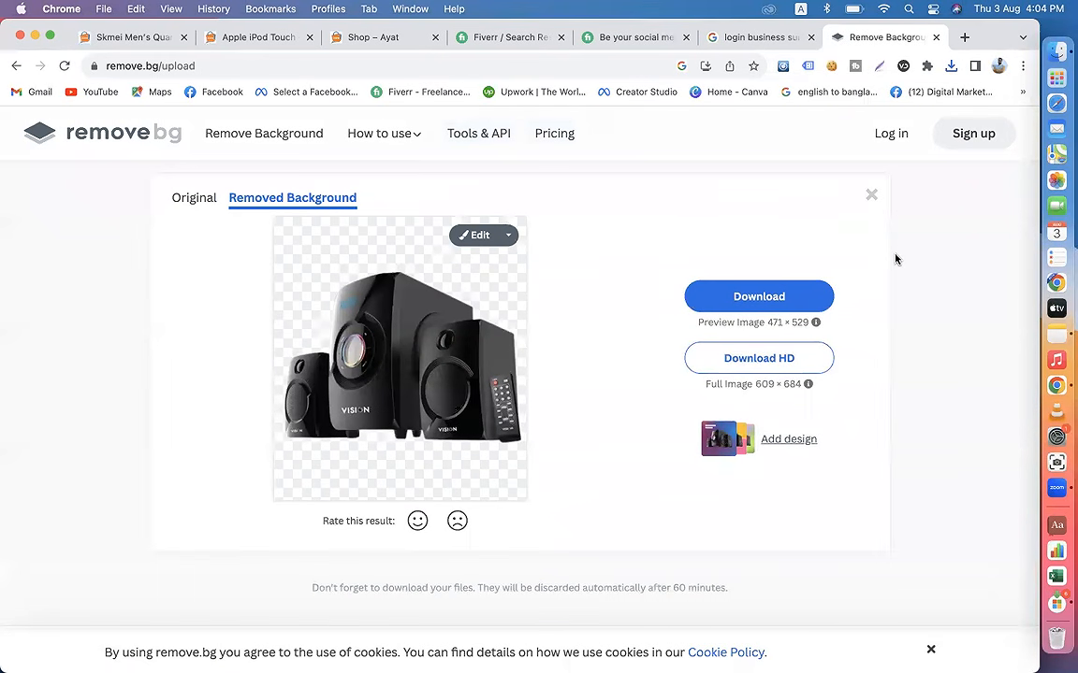
{"action": "left_click", "coordinate": [949, 67]}
{"action": "left_click", "coordinate": [649, 204]}
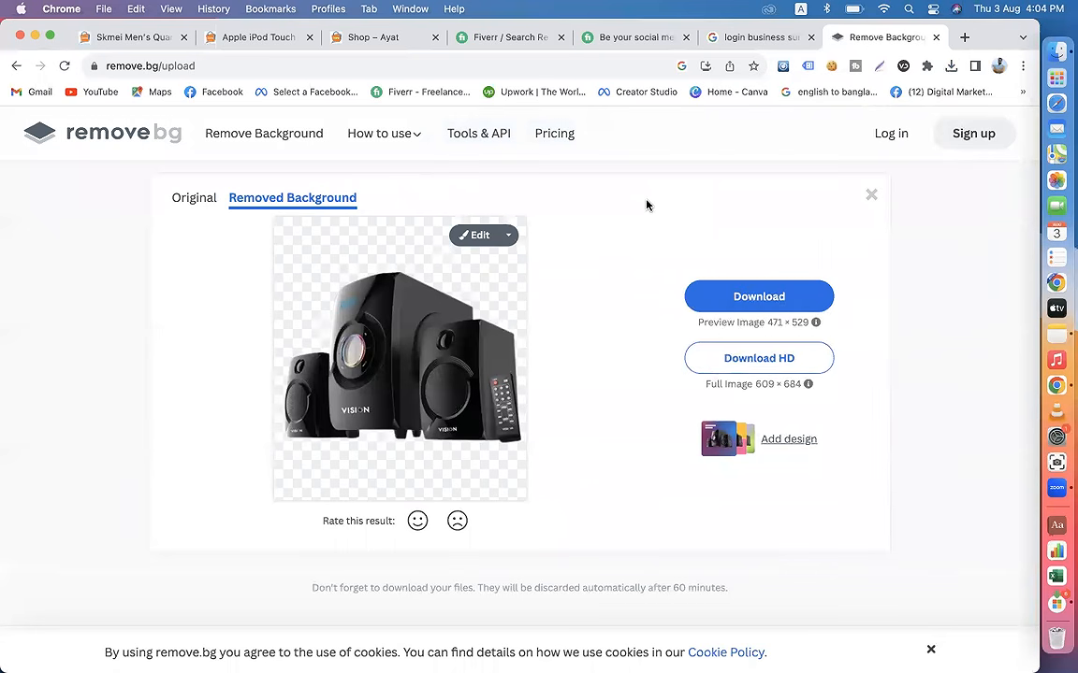
Step: Close the "login business suite" search tab and return to the remove.bg result page
{"action": "left_click", "coordinate": [239, 39]}
{"action": "left_click", "coordinate": [126, 37]}
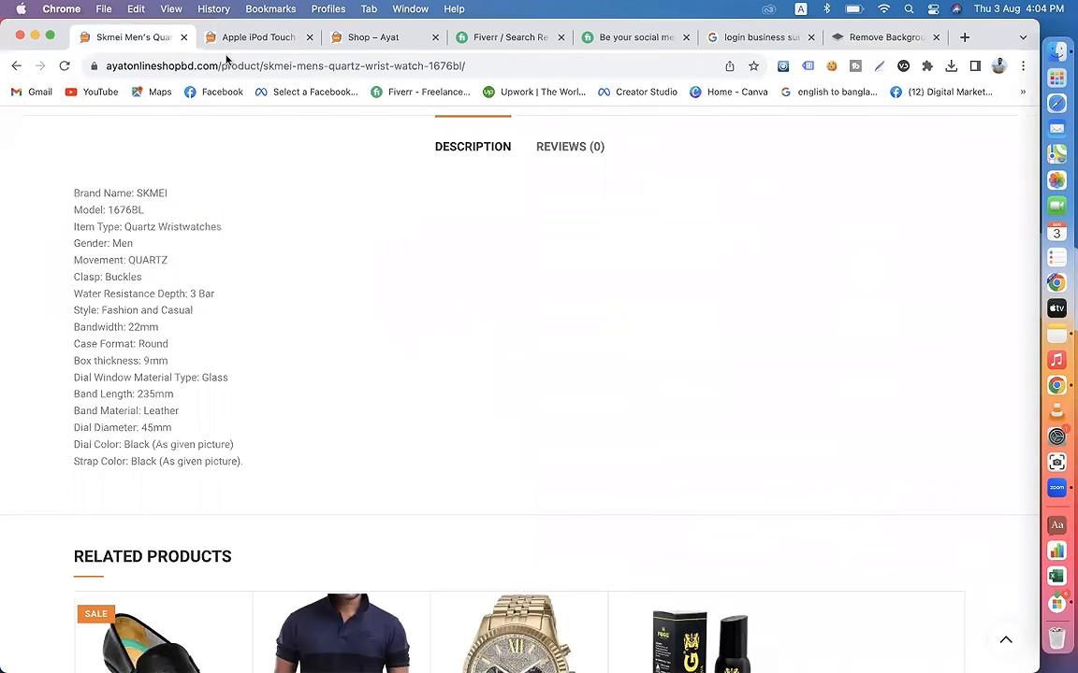
{"action": "left_click", "coordinate": [771, 41]}
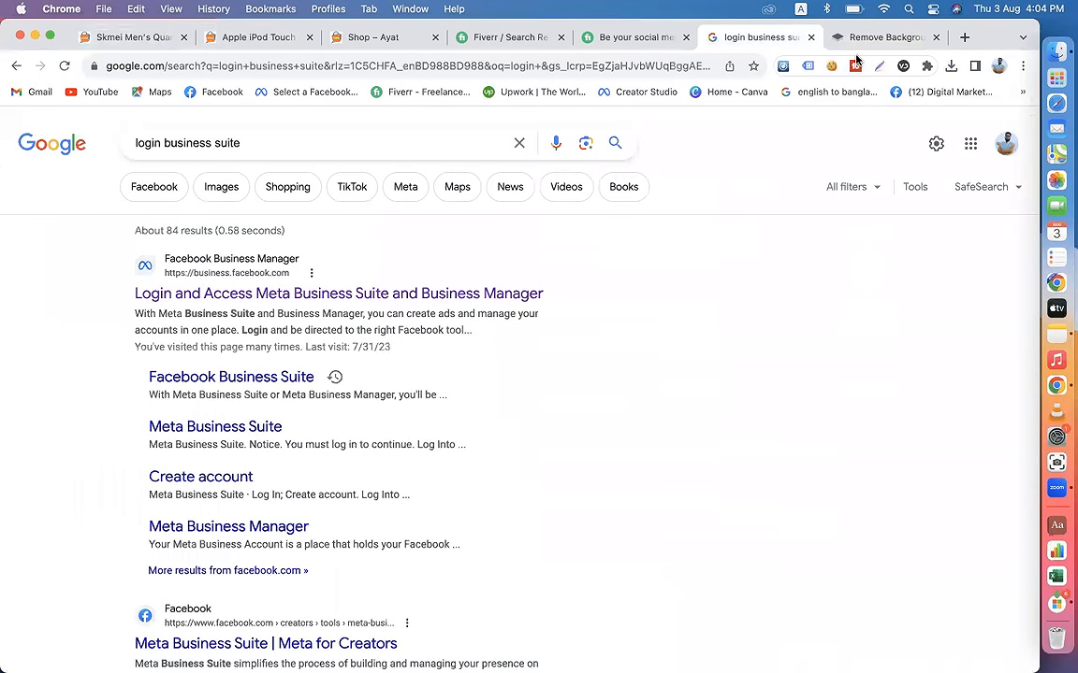
{"action": "left_click", "coordinate": [841, 39]}
{"action": "left_click", "coordinate": [810, 38]}
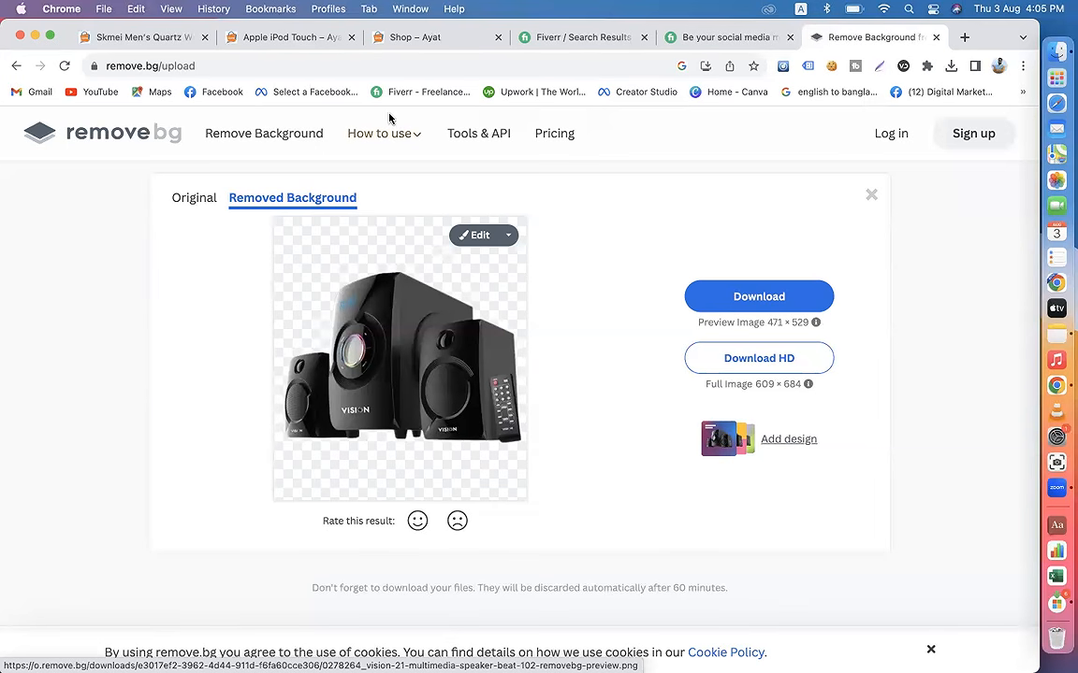
Step: Search Google for "online image editor site" in a new browser tab
{"action": "left_click", "coordinate": [964, 38]}
{"action": "type", "text": "o"}
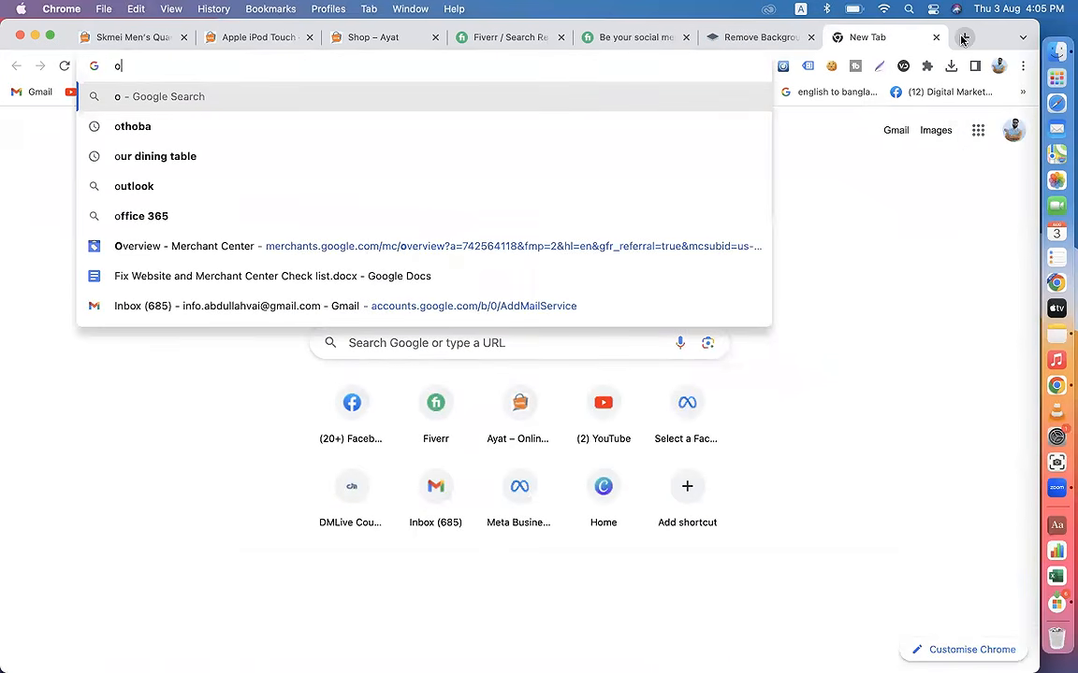
{"action": "type", "text": "nline ima"}
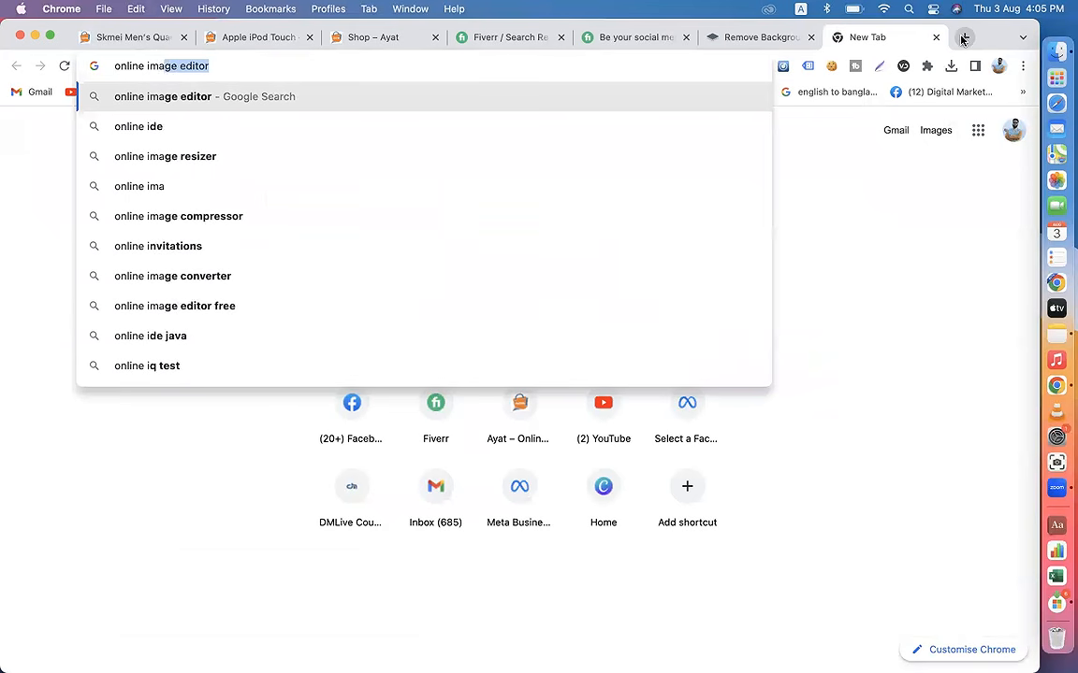
{"action": "type", "text": "ge editor"}
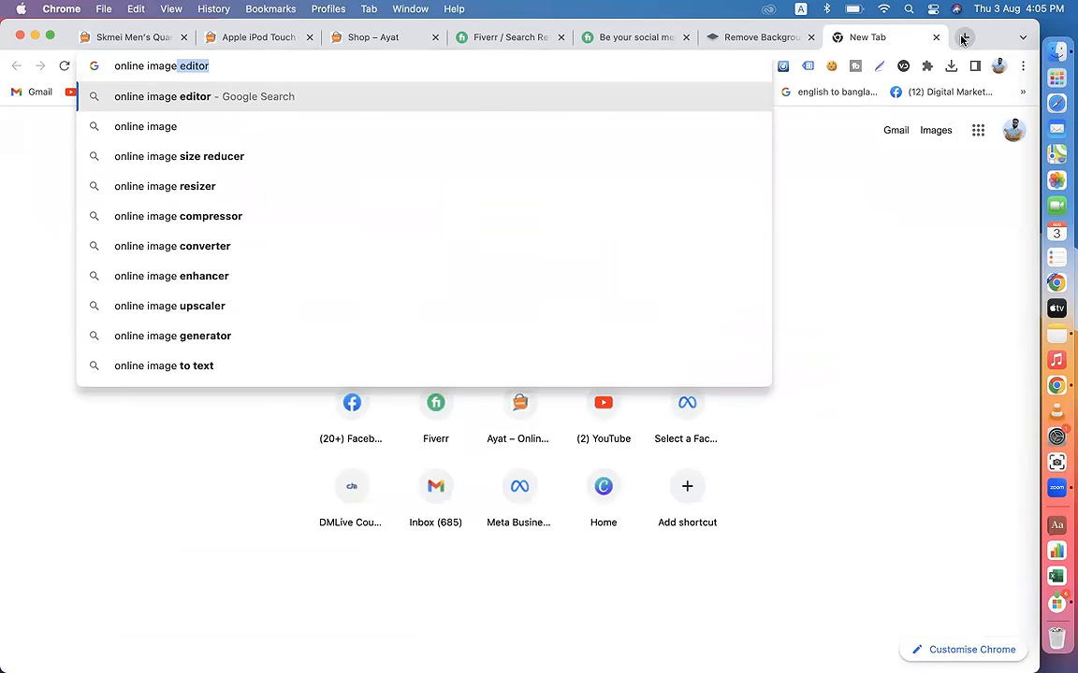
{"action": "key", "text": "Right"}
{"action": "type", "text": "site"}
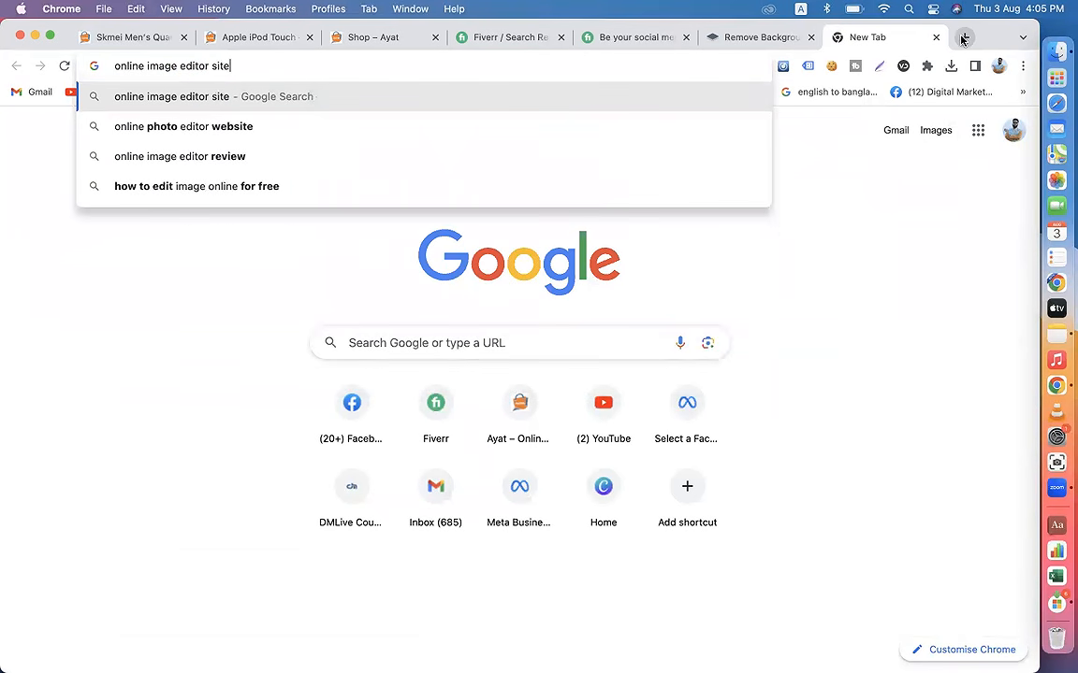
{"action": "key", "text": "Return"}
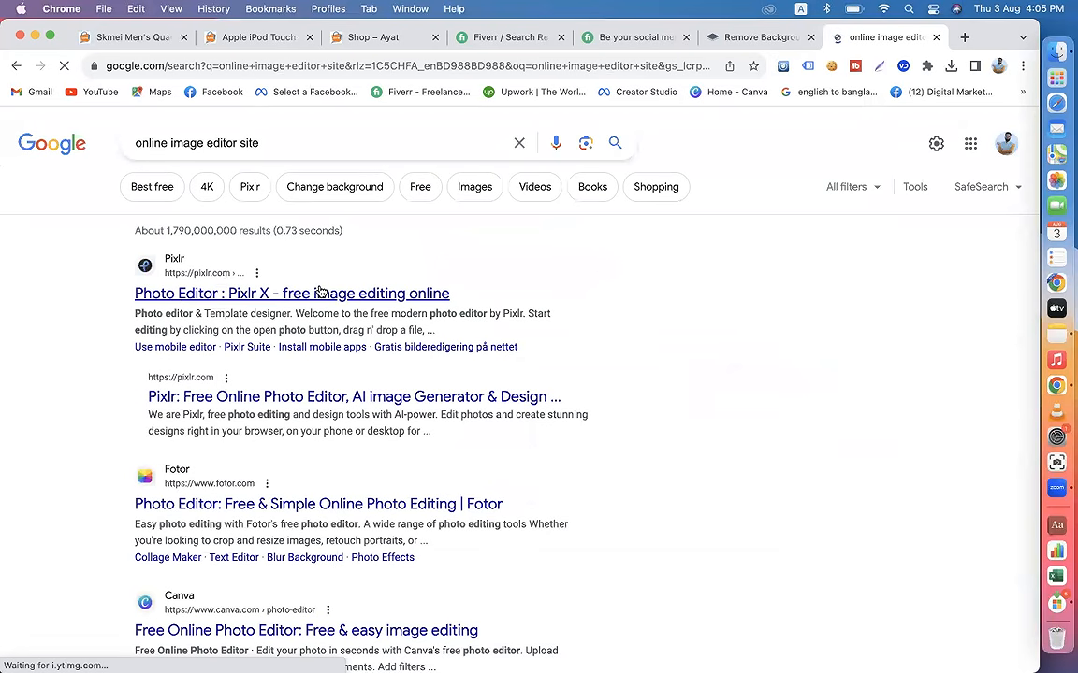
Step: Look over the image editor results and refine the search to "online image free editor site"
{"action": "scroll", "coordinate": [173, 374], "scroll_direction": "down", "scroll_amount": 5}
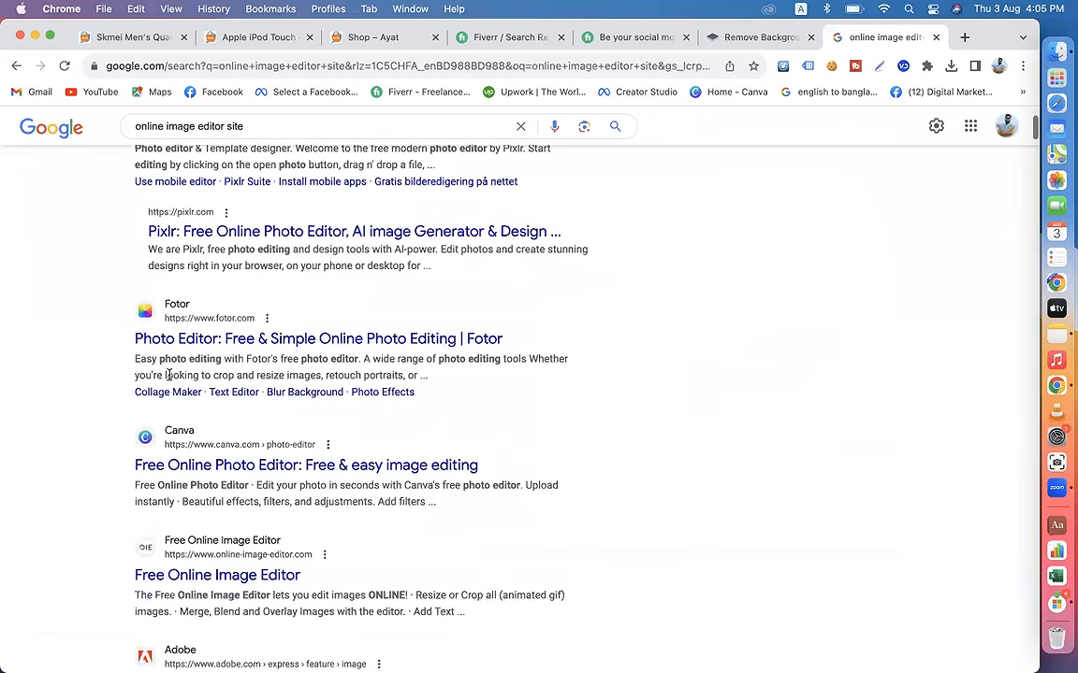
{"action": "scroll", "coordinate": [249, 339], "scroll_direction": "down", "scroll_amount": 1}
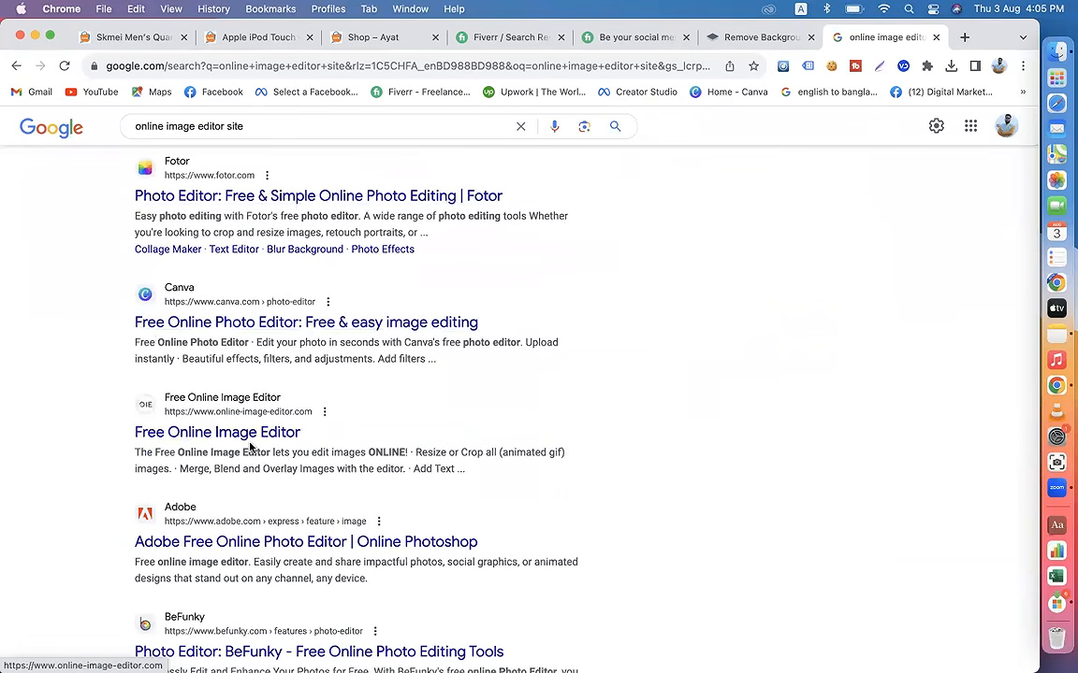
{"action": "scroll", "coordinate": [250, 445], "scroll_direction": "down", "scroll_amount": 7}
{"action": "scroll", "coordinate": [249, 449], "scroll_direction": "up", "scroll_amount": 10}
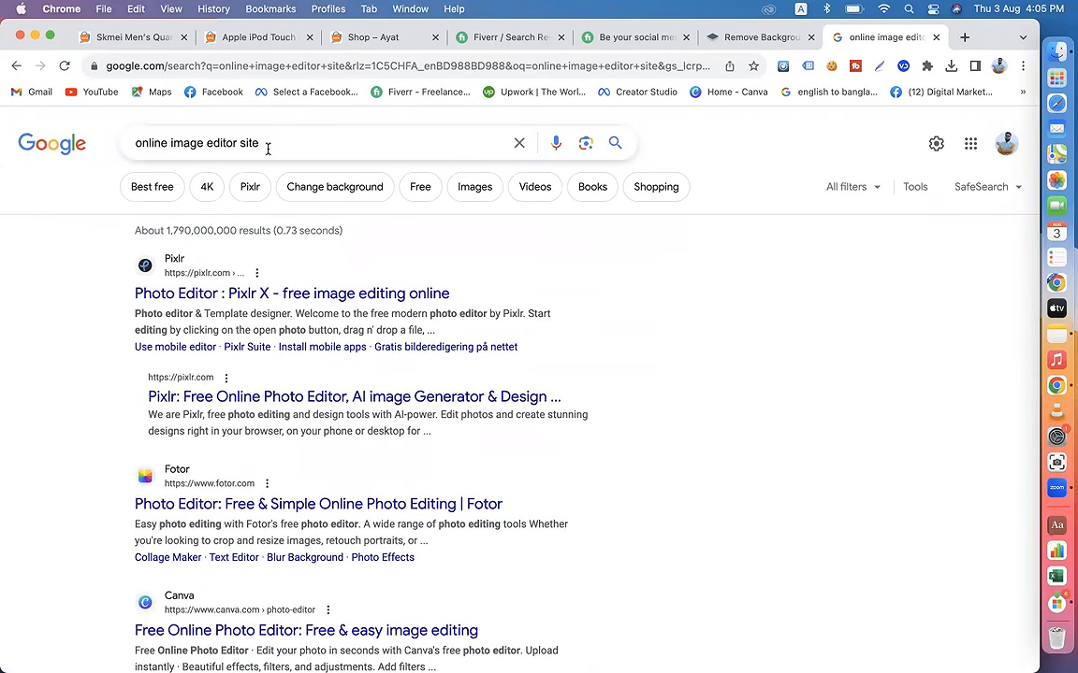
{"action": "left_click_drag", "start_coordinate": [268, 145], "coordinate": [66, 150]}
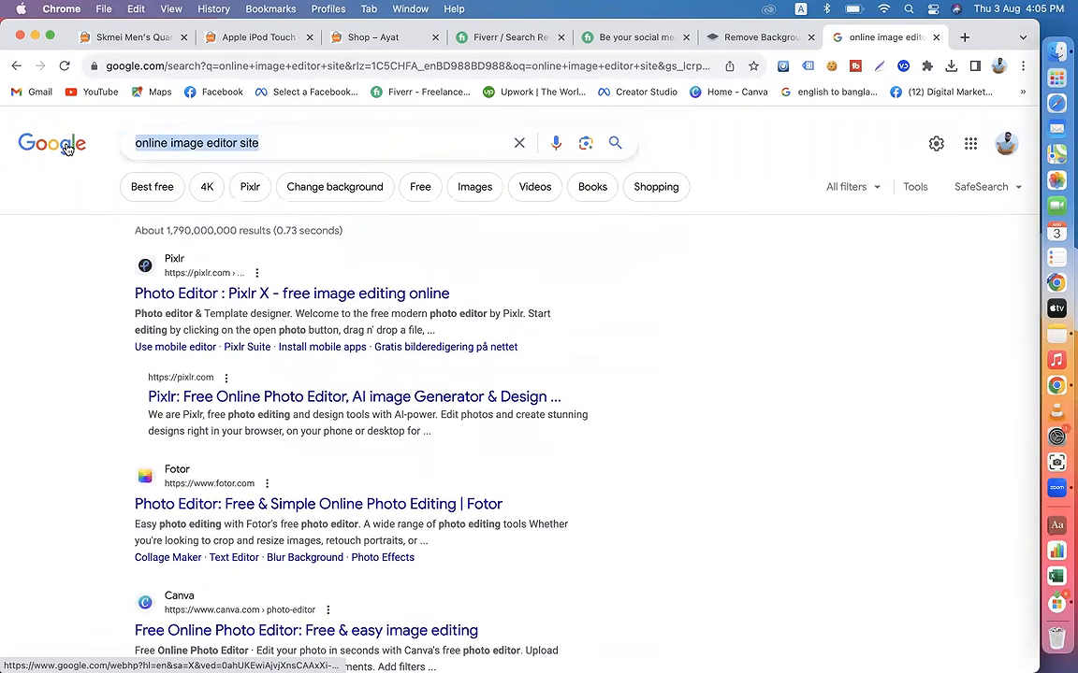
{"action": "left_click", "coordinate": [277, 144]}
{"action": "left_click", "coordinate": [35, 229]}
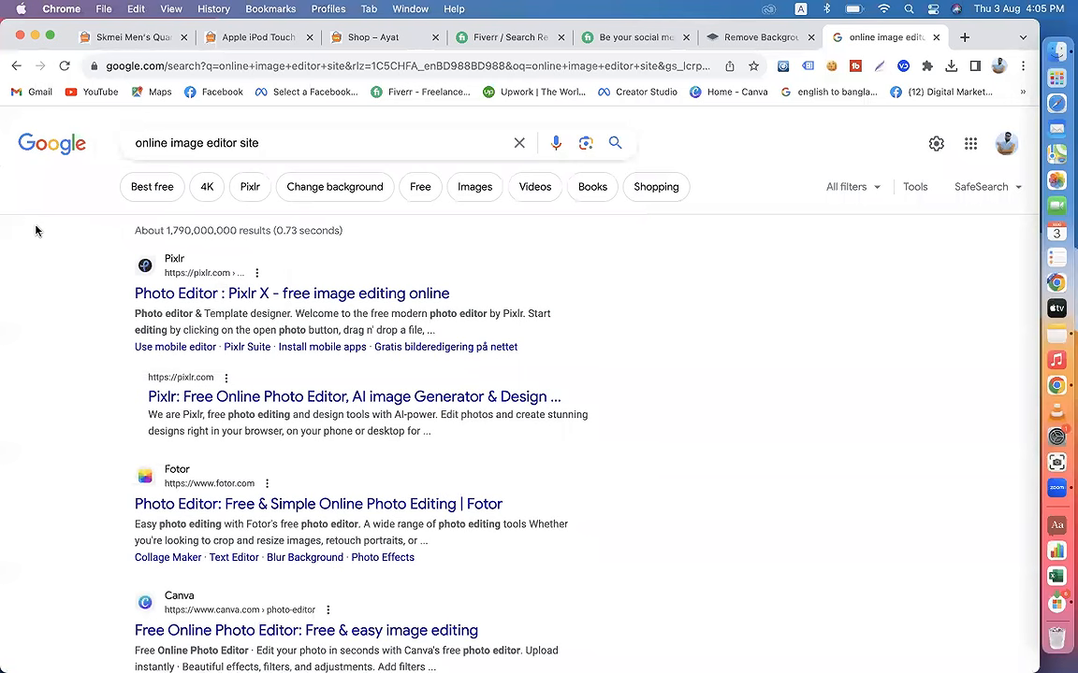
{"action": "left_click", "coordinate": [209, 143]}
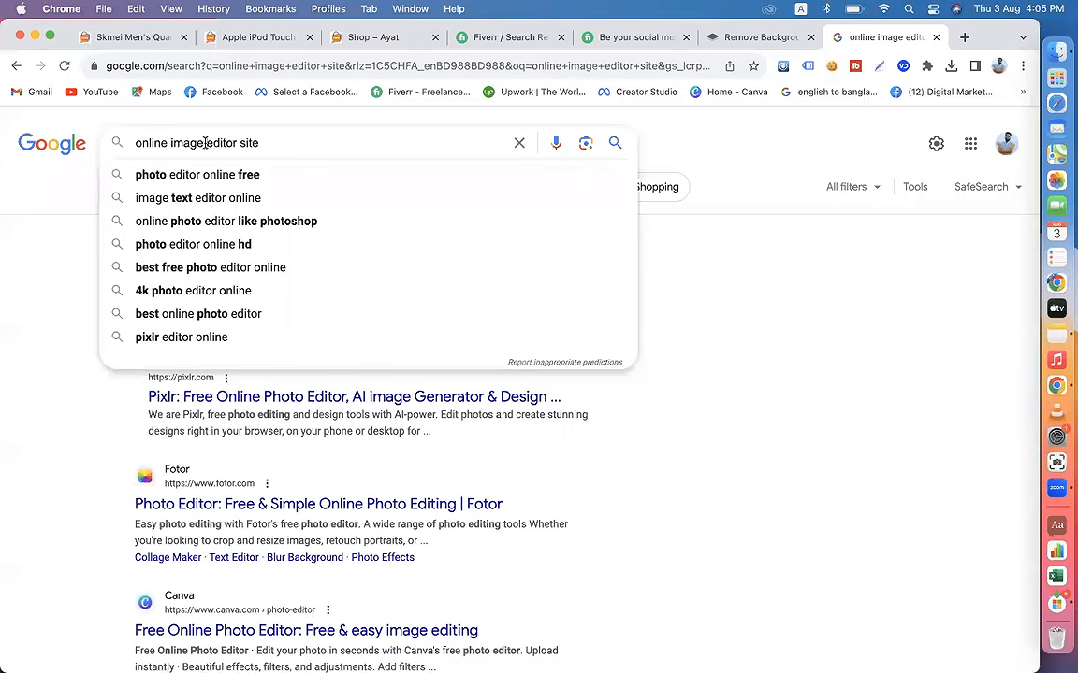
{"action": "type", "text": "free"}
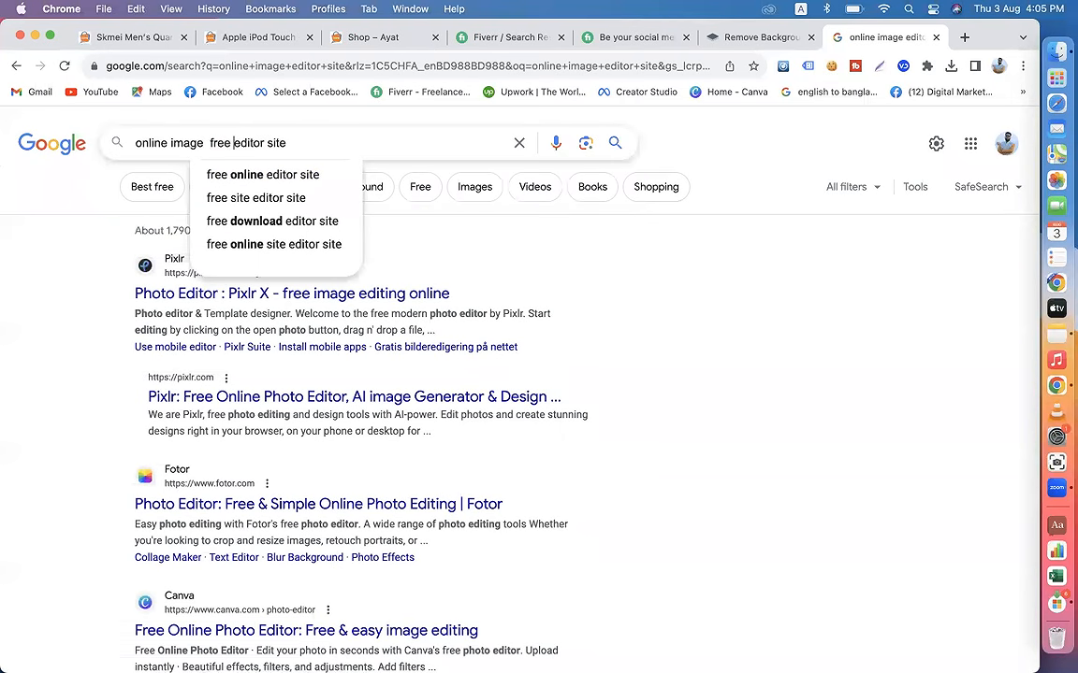
{"action": "key", "text": "Return"}
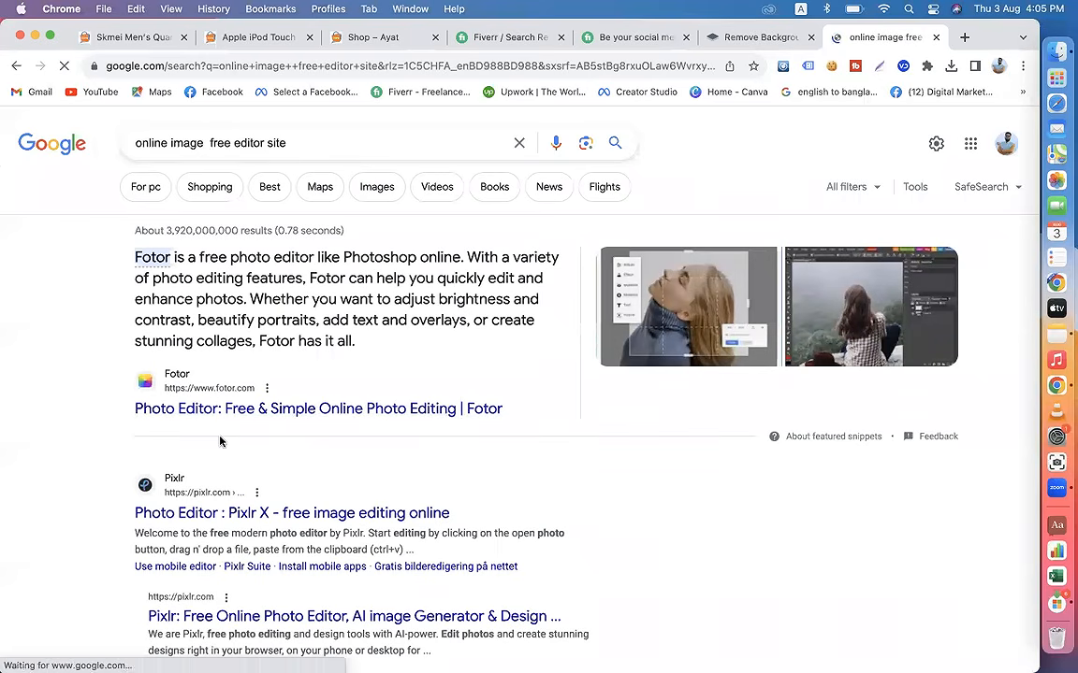
Step: Browse the search results for free online image editing websites and return to the start of the results
{"action": "scroll", "coordinate": [211, 435], "scroll_direction": "down", "scroll_amount": 3}
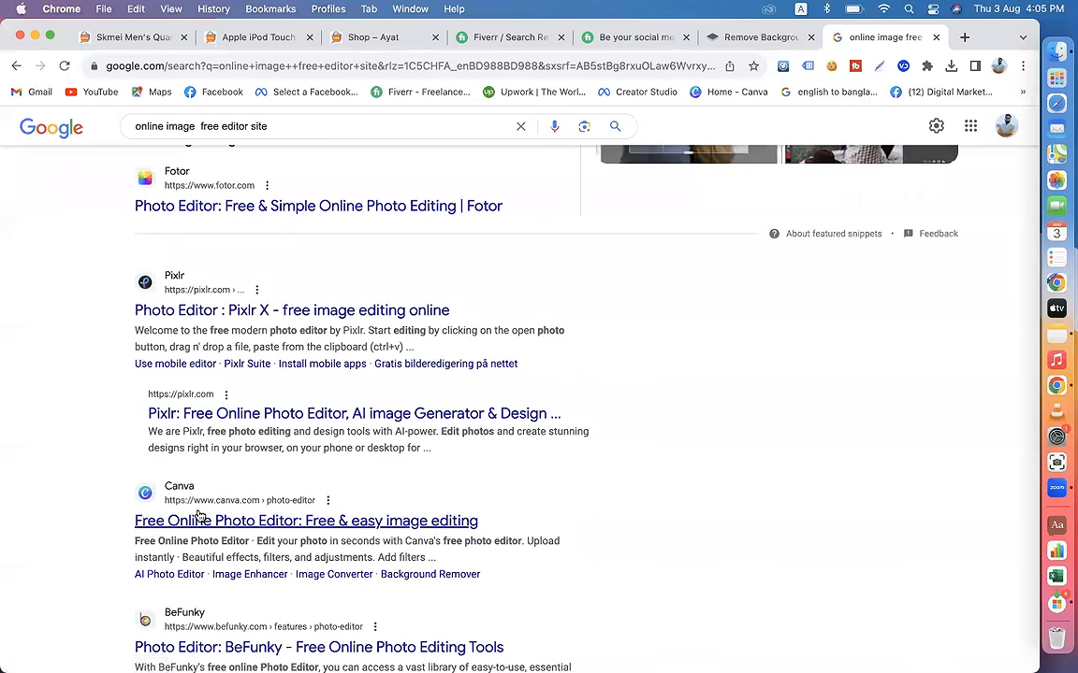
{"action": "scroll", "coordinate": [283, 379], "scroll_direction": "down", "scroll_amount": 4}
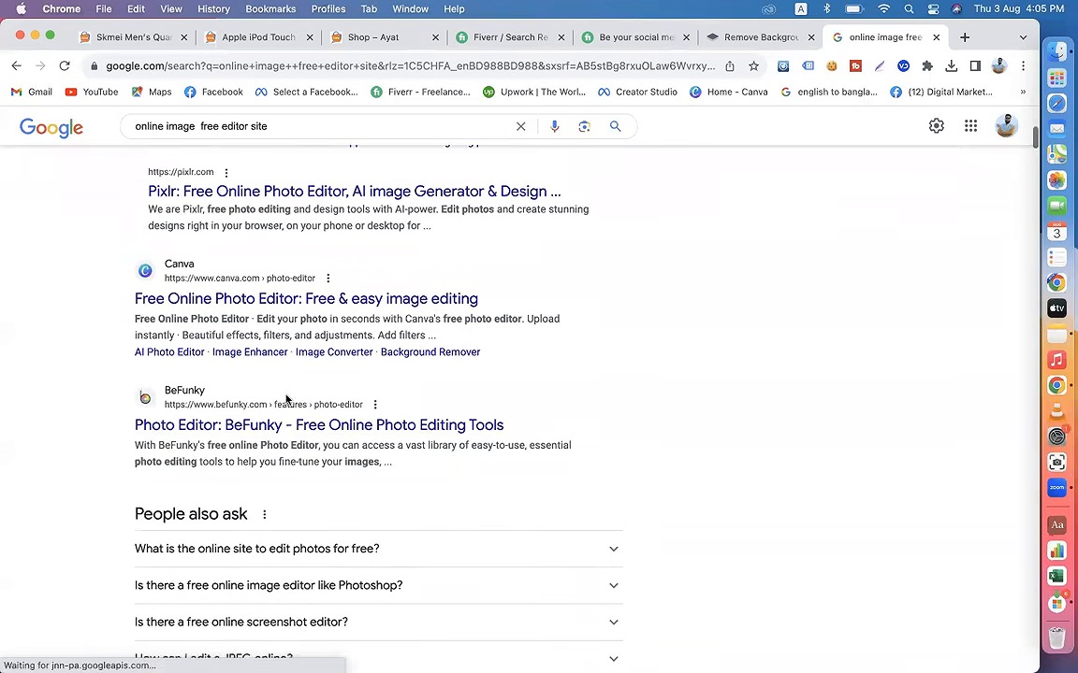
{"action": "scroll", "coordinate": [206, 402], "scroll_direction": "down", "scroll_amount": 5}
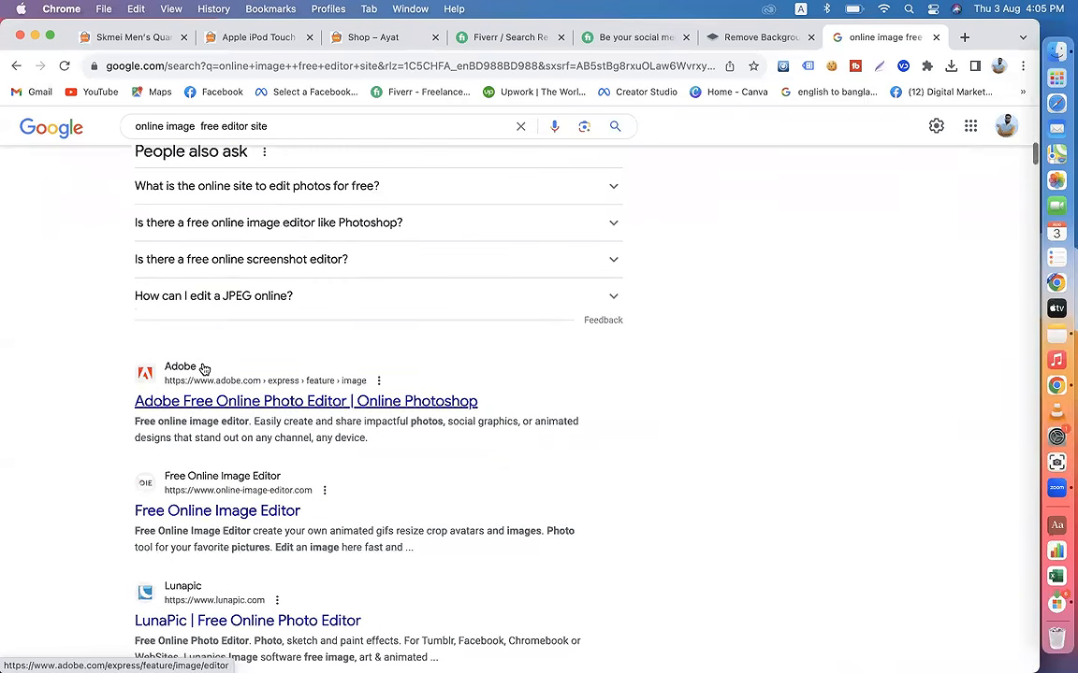
{"action": "scroll", "coordinate": [214, 524], "scroll_direction": "down", "scroll_amount": 3}
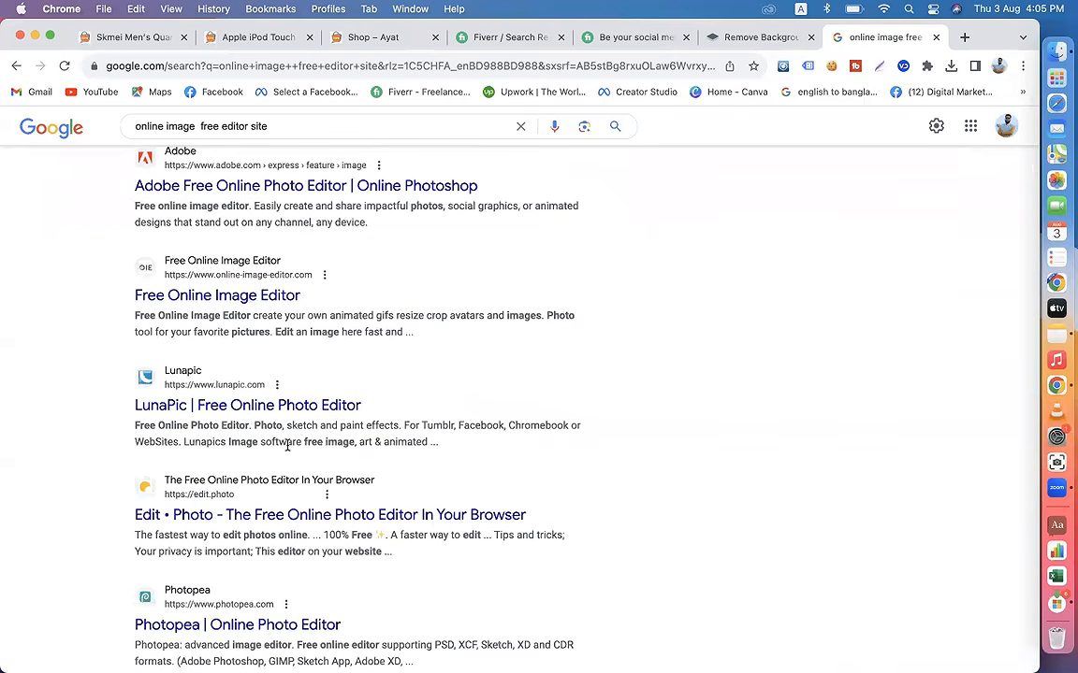
{"action": "scroll", "coordinate": [287, 445], "scroll_direction": "down", "scroll_amount": 6}
{"action": "scroll", "coordinate": [287, 445], "scroll_direction": "down", "scroll_amount": 2}
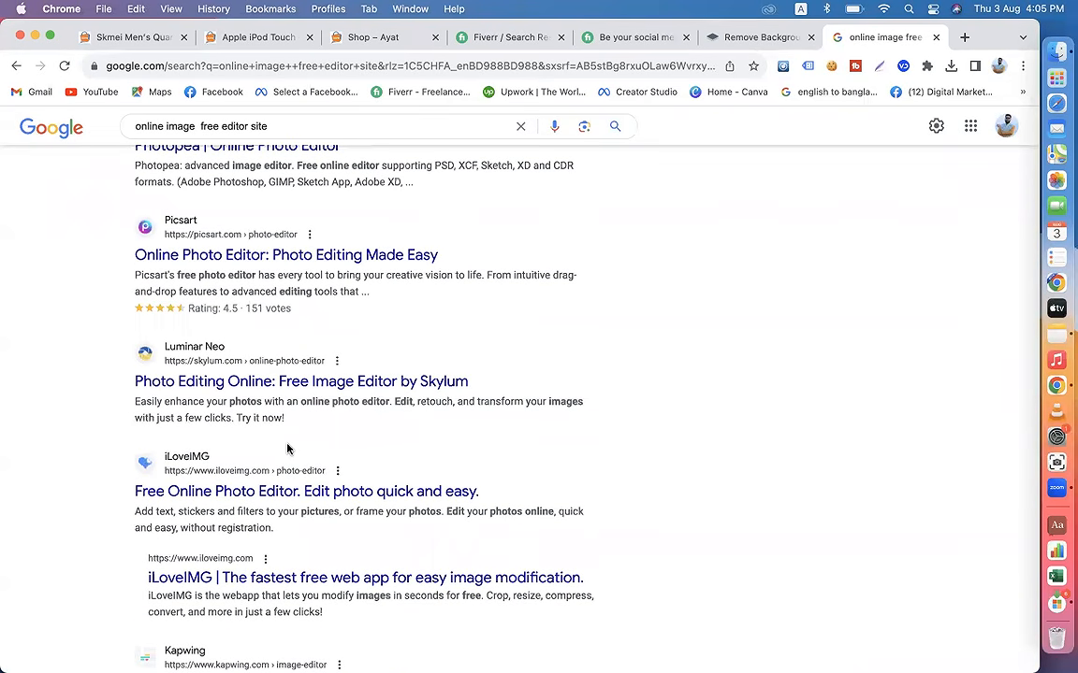
{"action": "scroll", "coordinate": [287, 449], "scroll_direction": "up", "scroll_amount": 10}
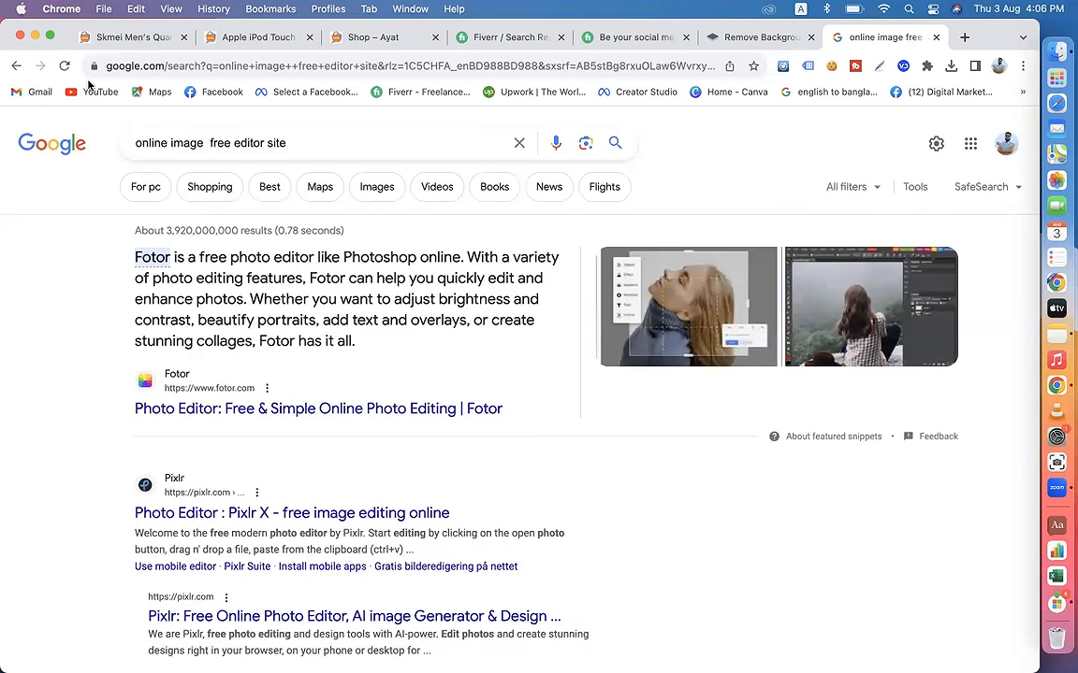
Step: Load Facebook in the Skmei watch product's browser tab and switch to the Ayat Shop Online profile
{"action": "left_click", "coordinate": [120, 45]}
{"action": "left_click", "coordinate": [212, 93]}
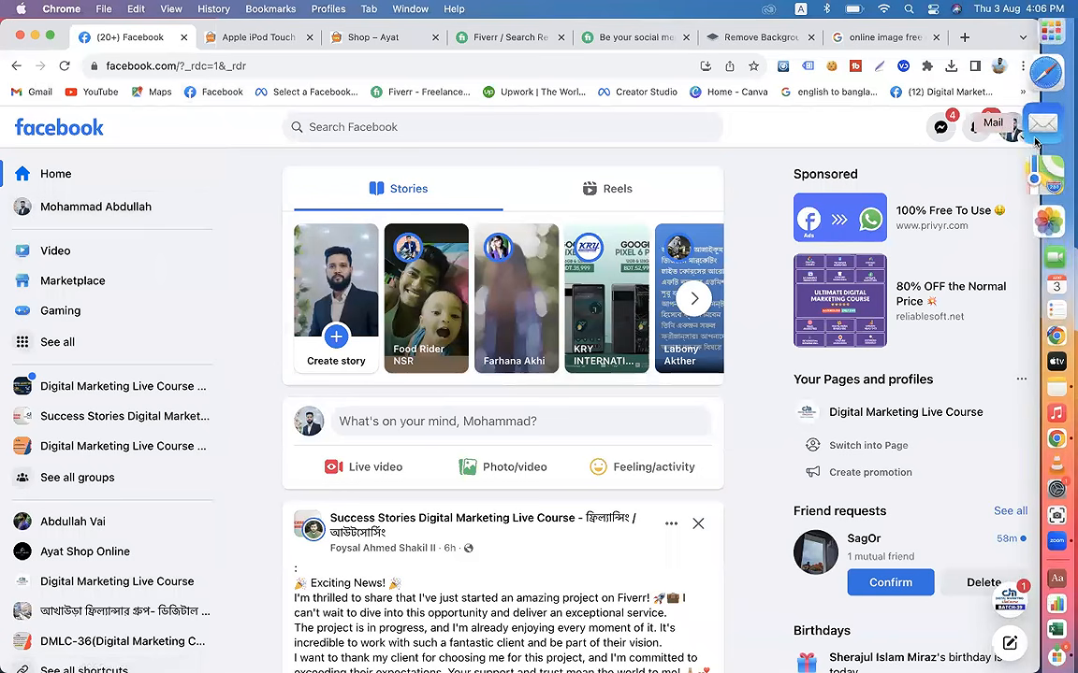
{"action": "left_click", "coordinate": [1015, 133]}
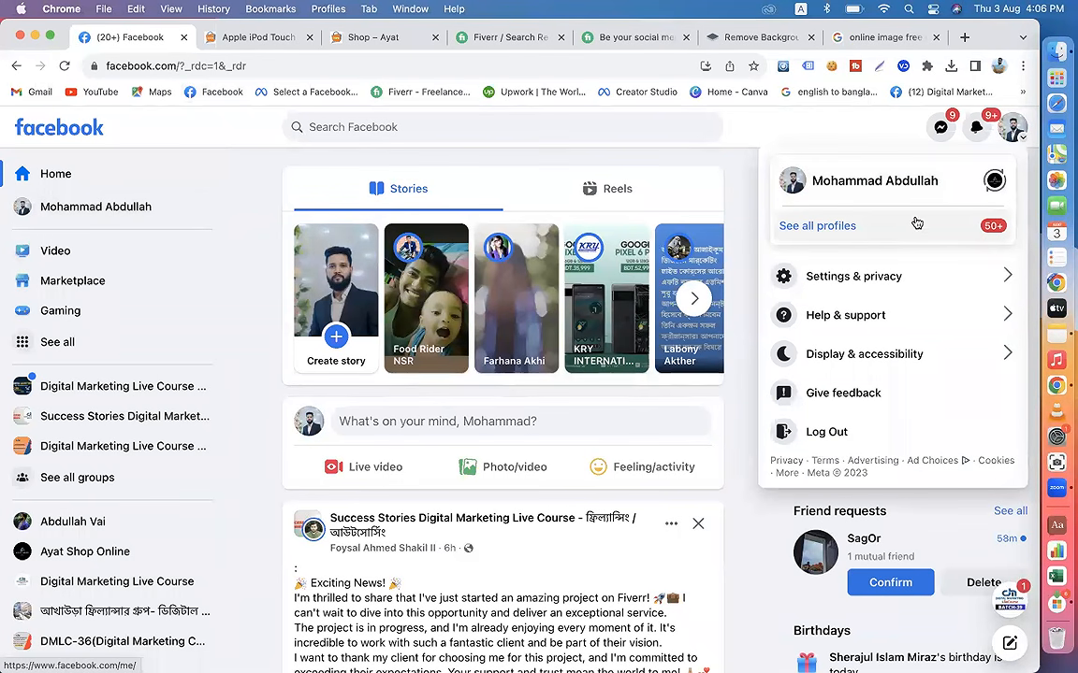
{"action": "left_click", "coordinate": [993, 185]}
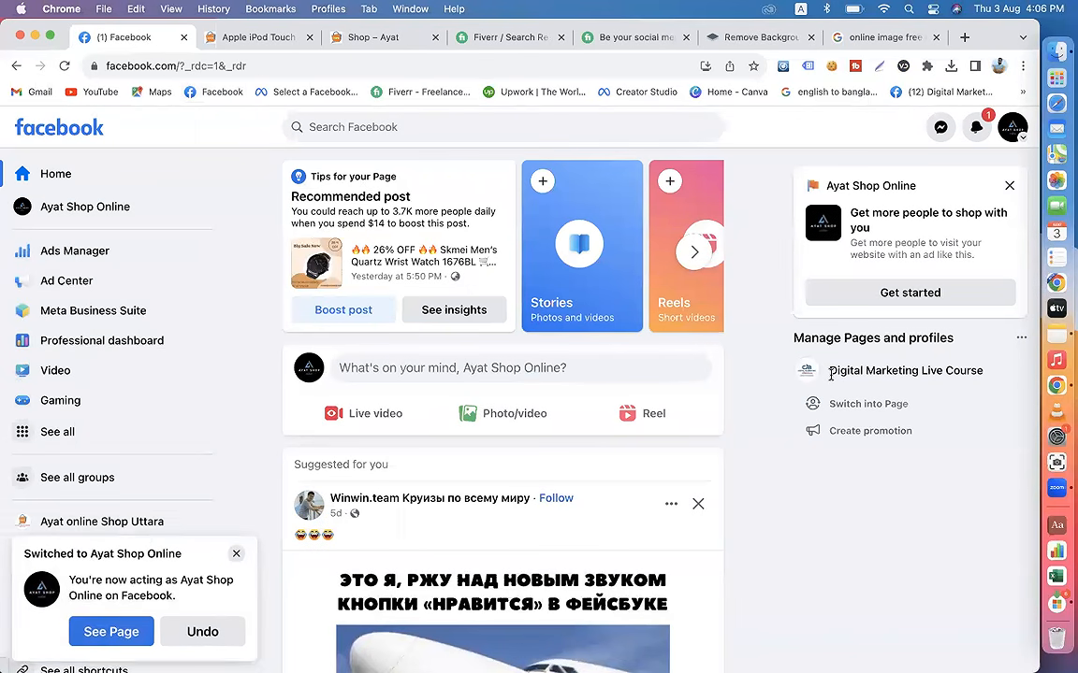
Step: Open the Ayat Shop Online page, view its professional dashboard and go back to the page
{"action": "left_click", "coordinate": [98, 204]}
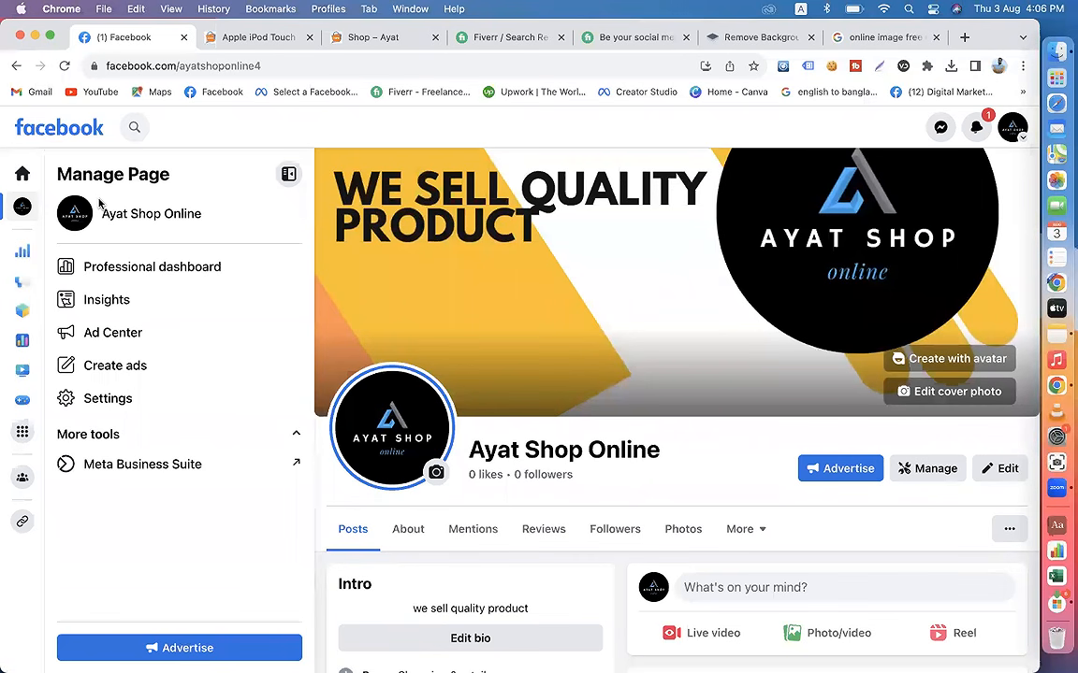
{"action": "left_click", "coordinate": [114, 277]}
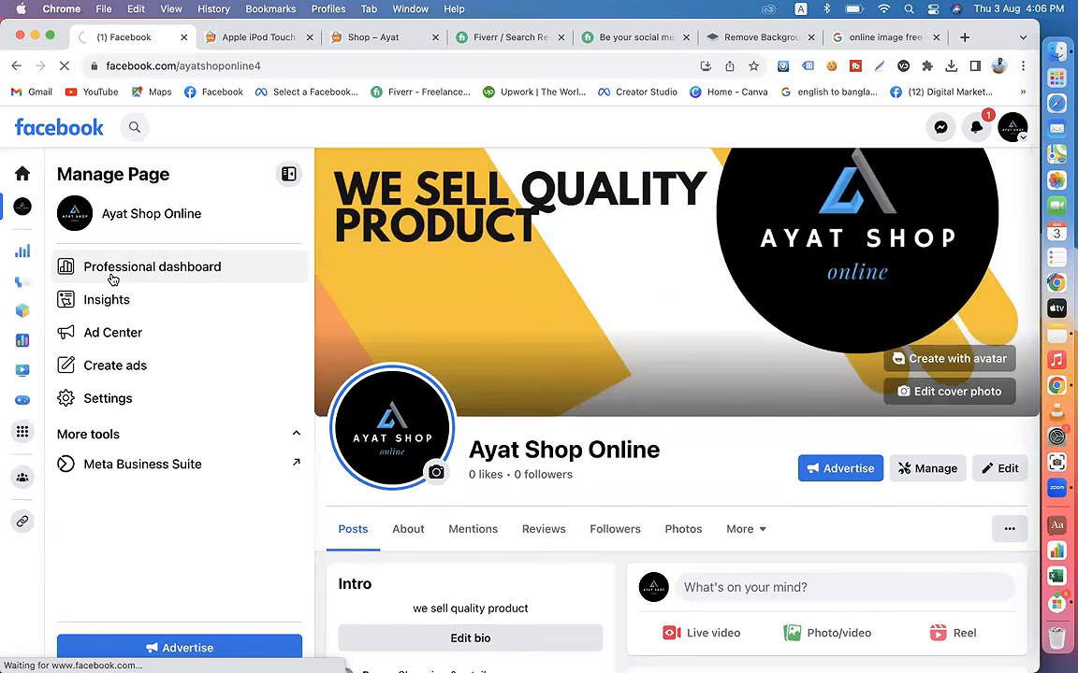
{"action": "left_click", "coordinate": [14, 65]}
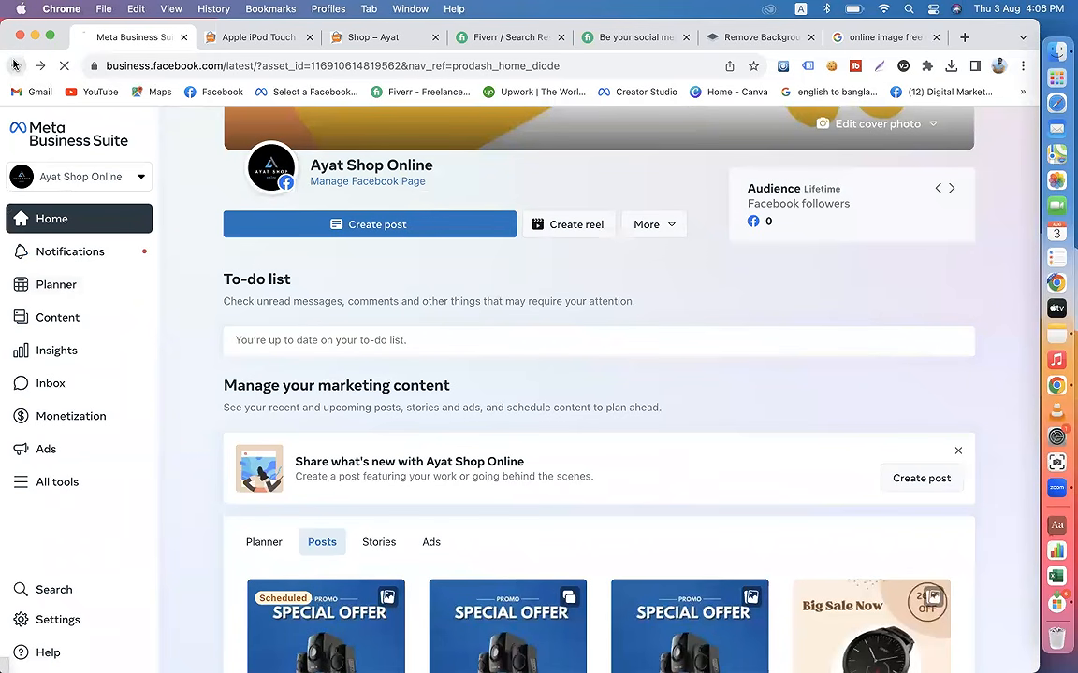
Step: Open a browser window under the first other profile listed, load Facebook there and switch to the Online BD Ayat page
{"action": "left_click", "coordinate": [998, 67]}
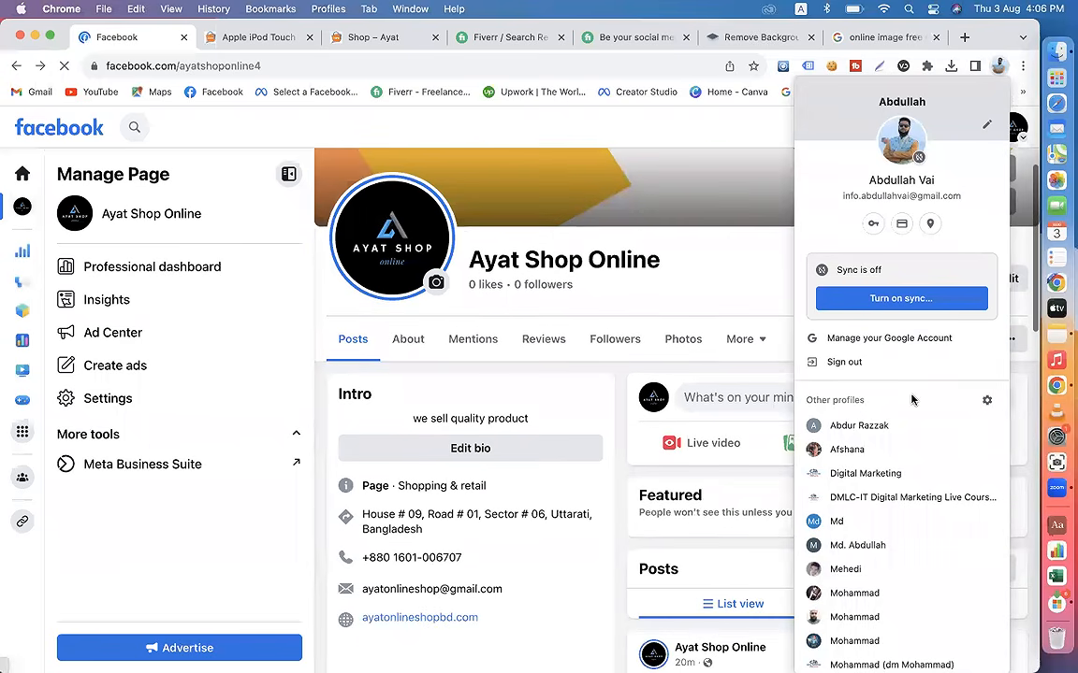
{"action": "left_click", "coordinate": [858, 425]}
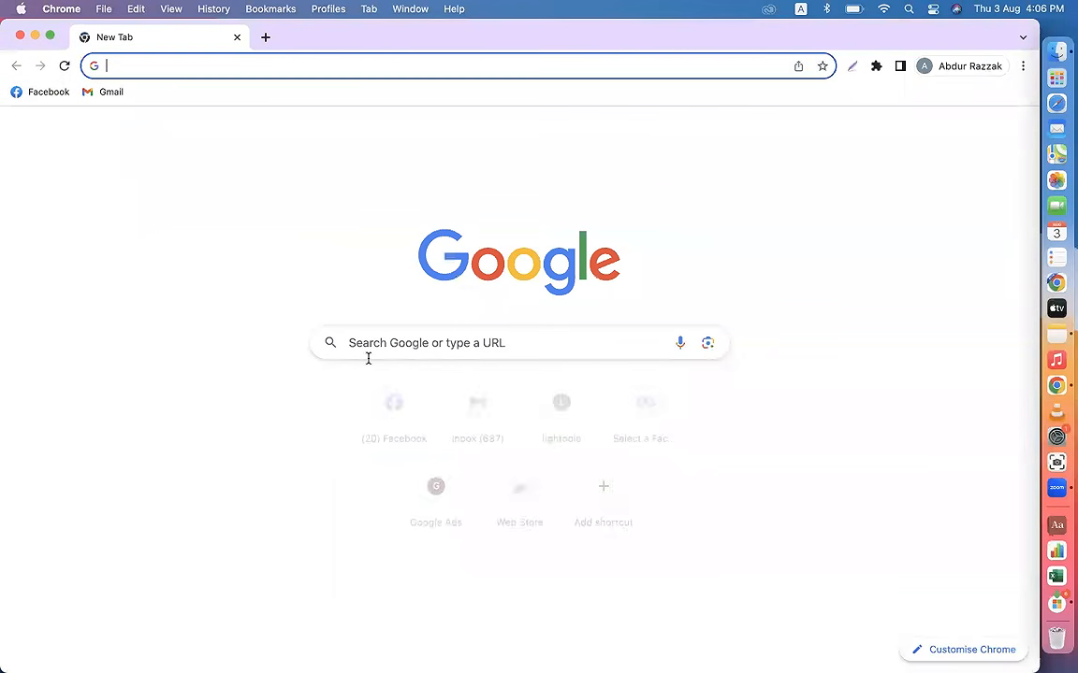
{"action": "left_click", "coordinate": [38, 92]}
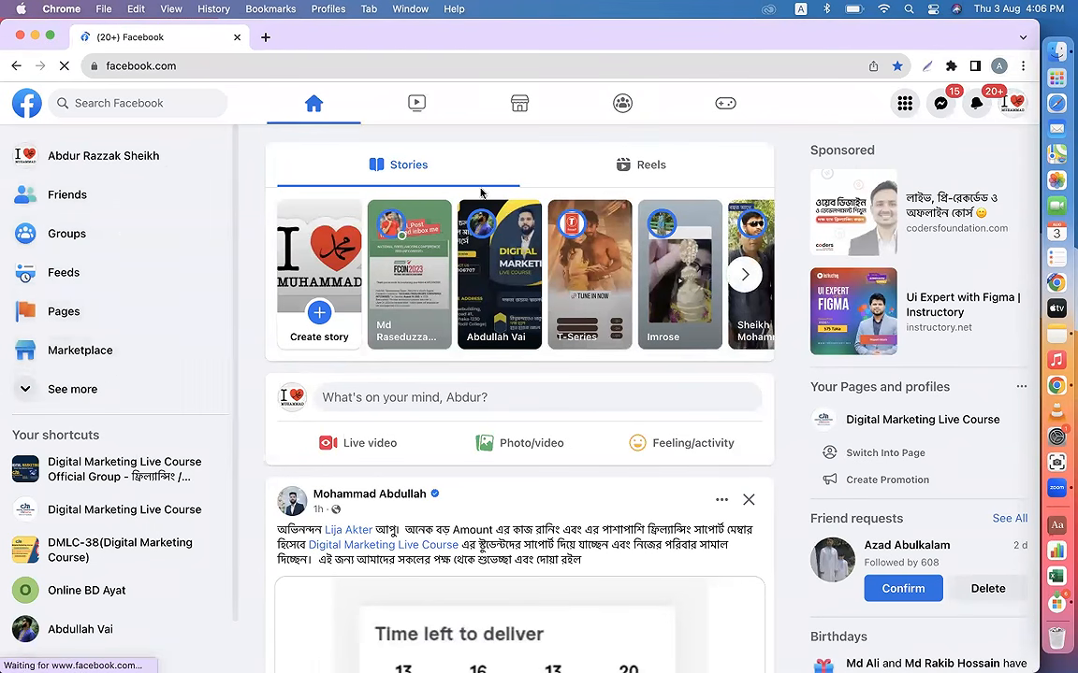
{"action": "left_click", "coordinate": [1012, 103]}
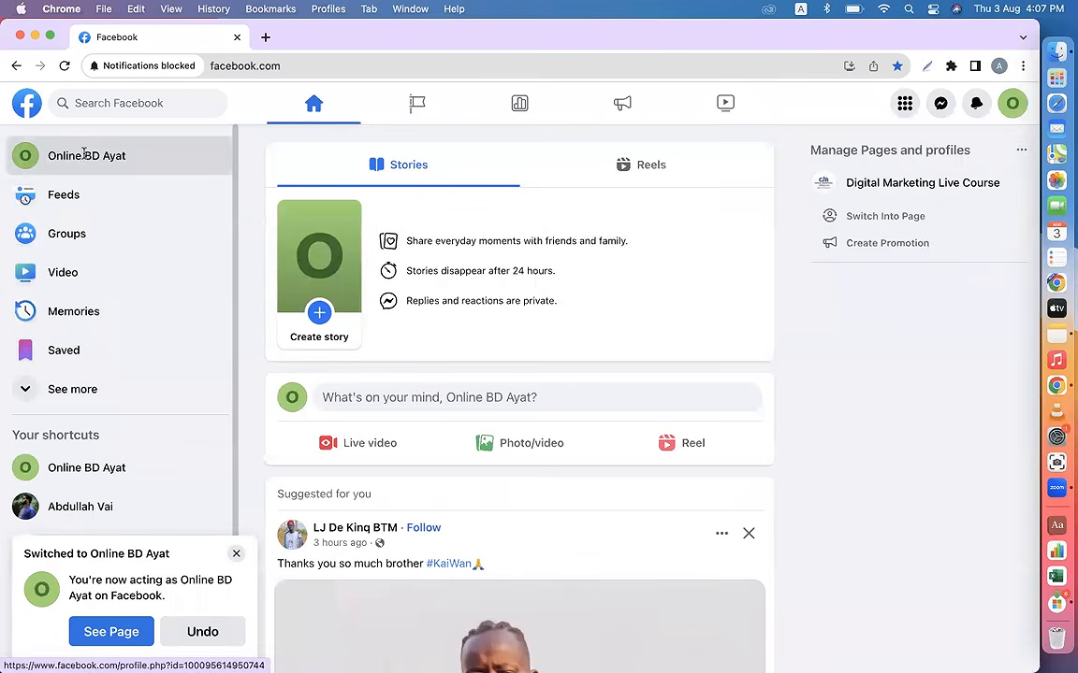
Step: Open the Online BD Ayat page and accept its welcome notice with the offered notification settings
{"action": "left_click", "coordinate": [84, 156]}
{"action": "left_click", "coordinate": [236, 554]}
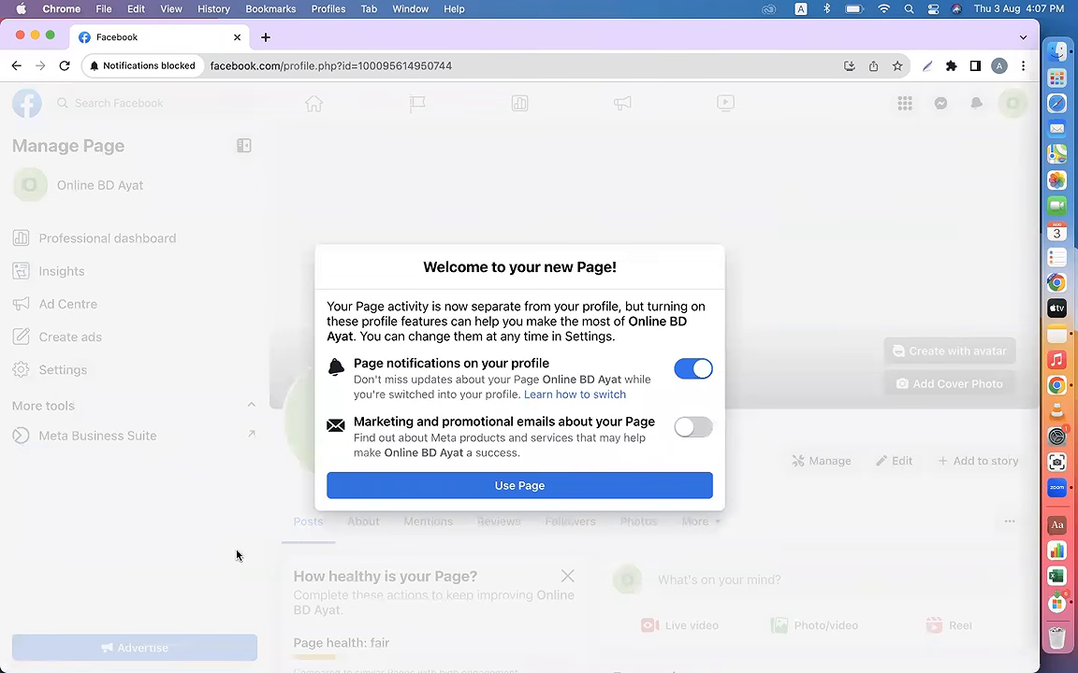
{"action": "left_click", "coordinate": [497, 486]}
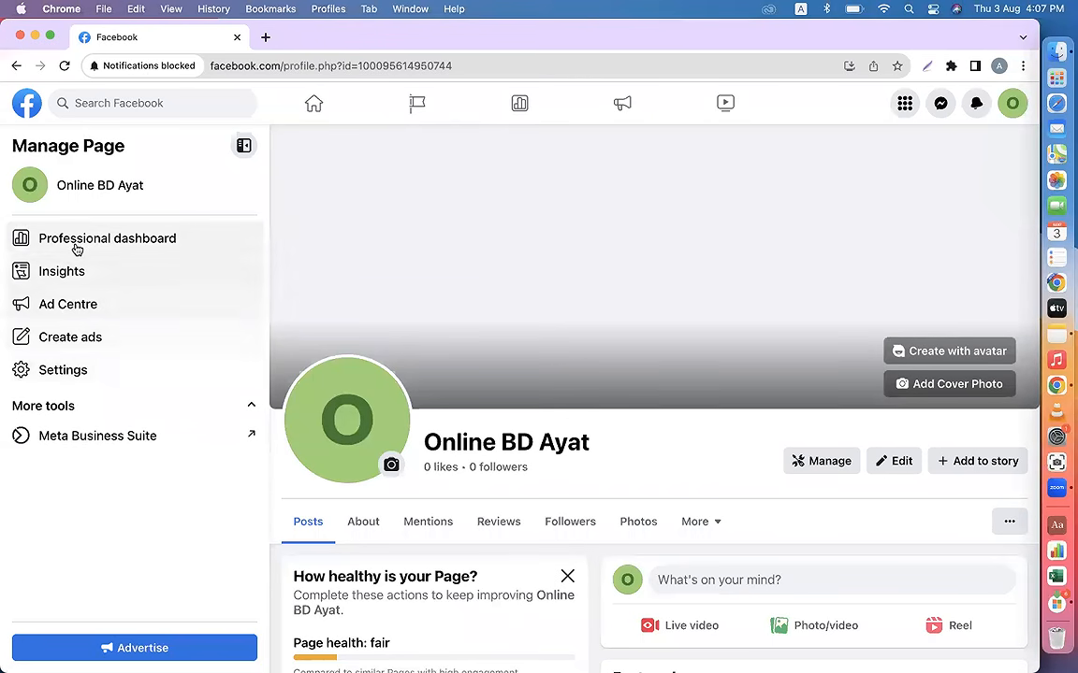
Step: Go to the page access settings of Online BD Ayat through its professional dashboard
{"action": "left_click", "coordinate": [91, 245]}
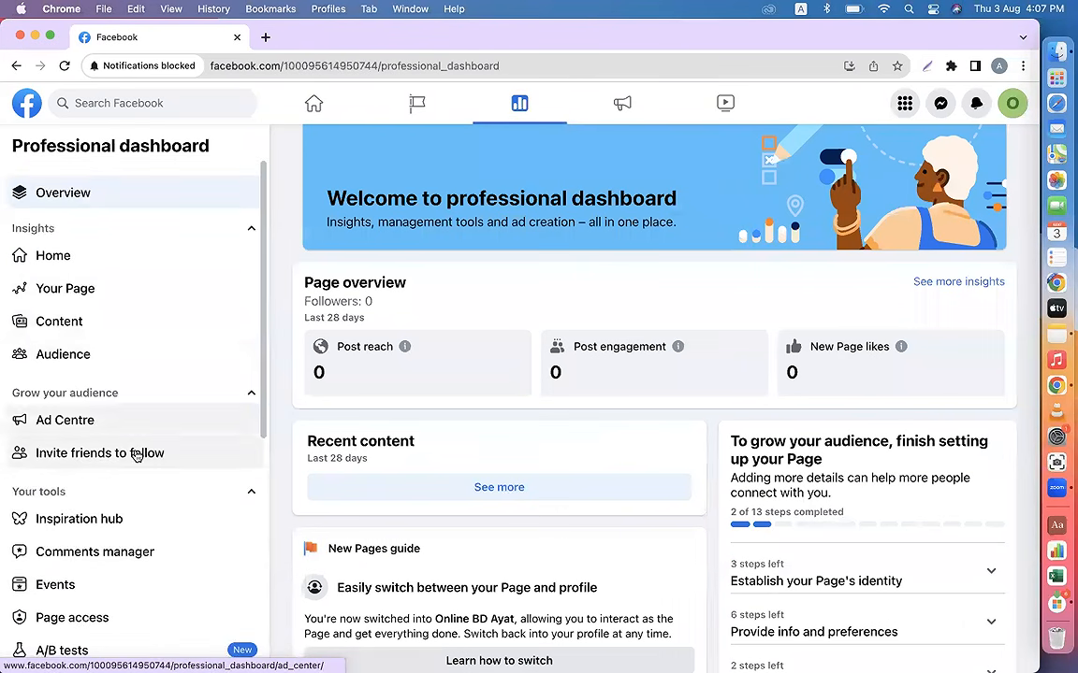
{"action": "scroll", "coordinate": [136, 453], "scroll_direction": "down", "scroll_amount": 2}
{"action": "scroll", "coordinate": [136, 452], "scroll_direction": "down", "scroll_amount": 2}
{"action": "left_click", "coordinate": [101, 473]}
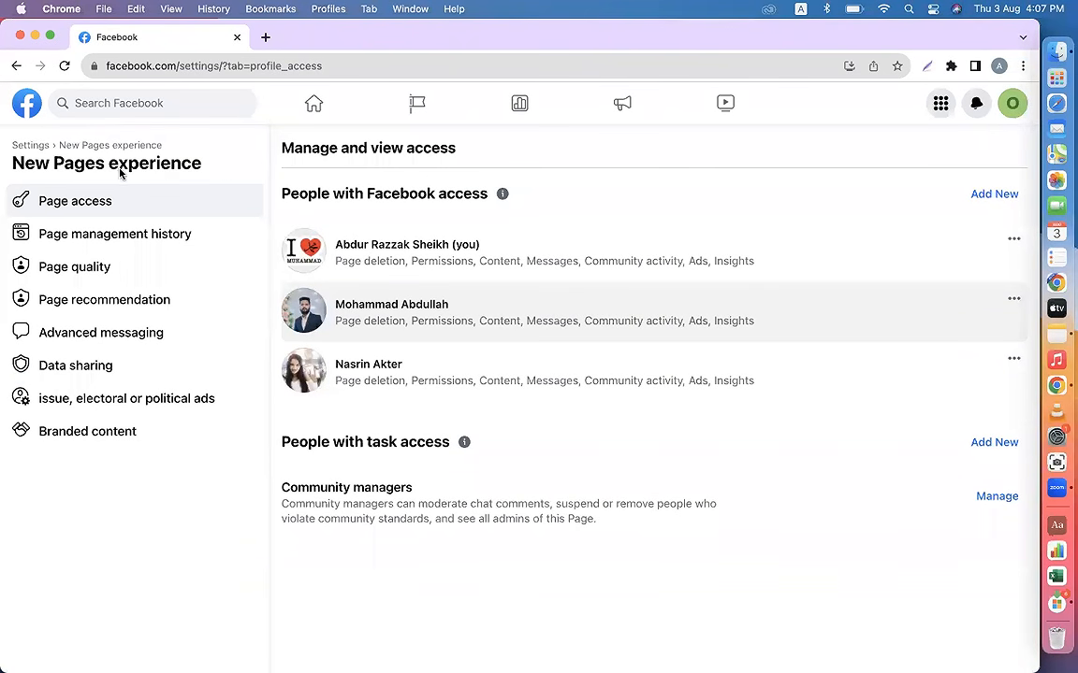
Step: Examine the access options for the first and third people with Facebook access, and close this browser window
{"action": "left_click", "coordinate": [1014, 239]}
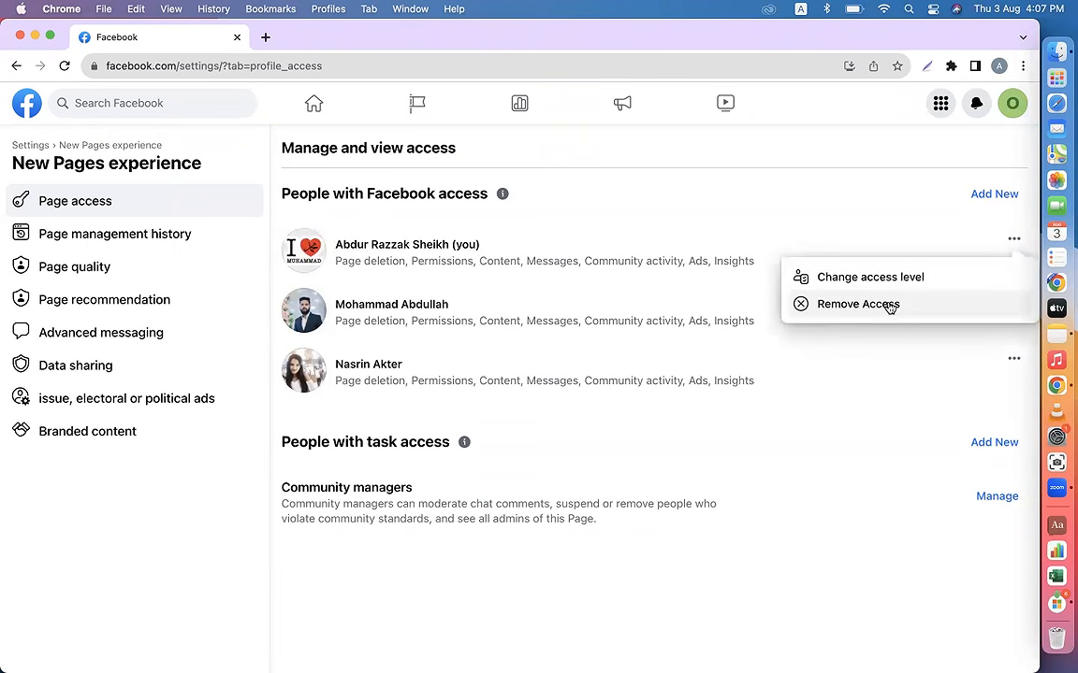
{"action": "left_click", "coordinate": [804, 178]}
{"action": "left_click", "coordinate": [1013, 359]}
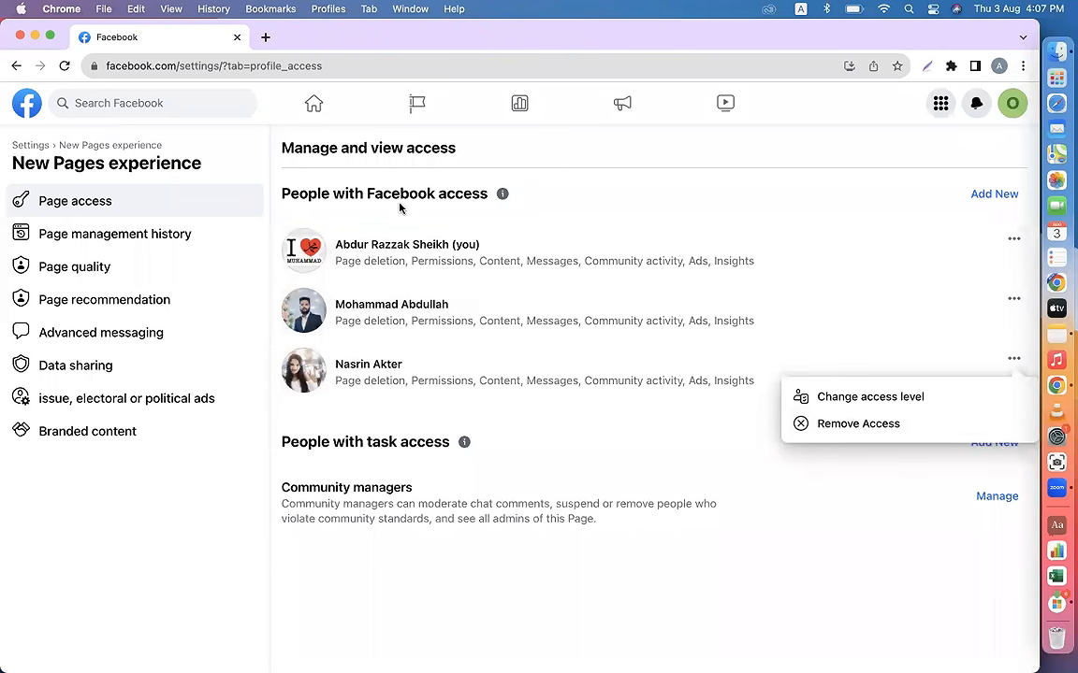
{"action": "left_click", "coordinate": [18, 36]}
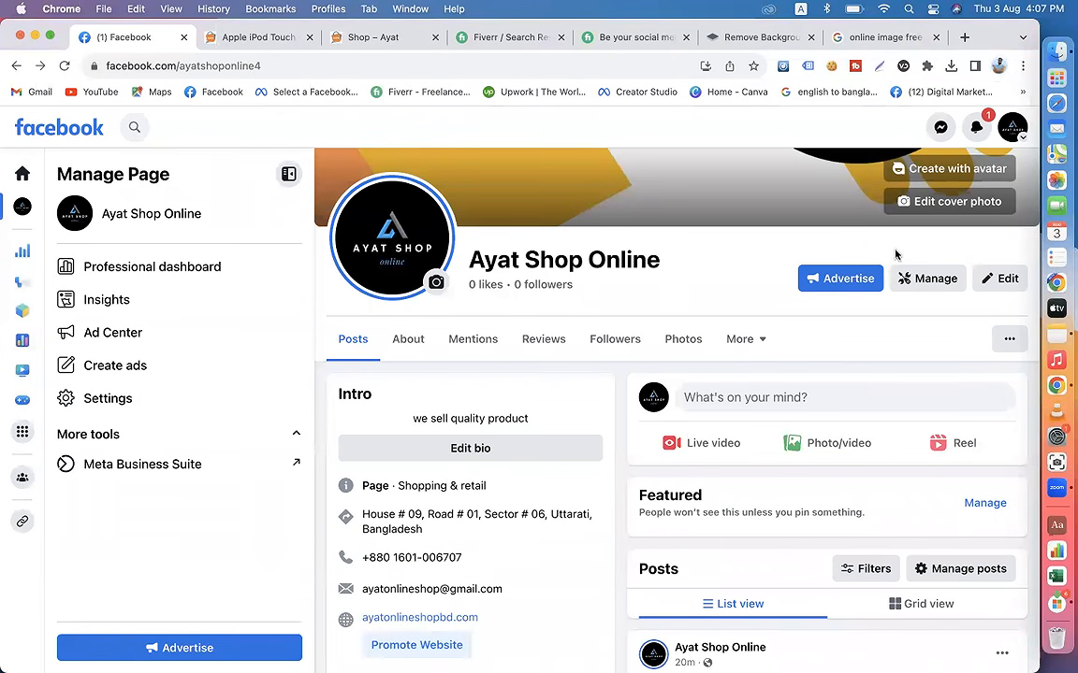
Step: Switch Facebook from Ayat Shop Online to the personal profile and look through its posts
{"action": "left_click", "coordinate": [1013, 128]}
{"action": "left_click", "coordinate": [995, 184]}
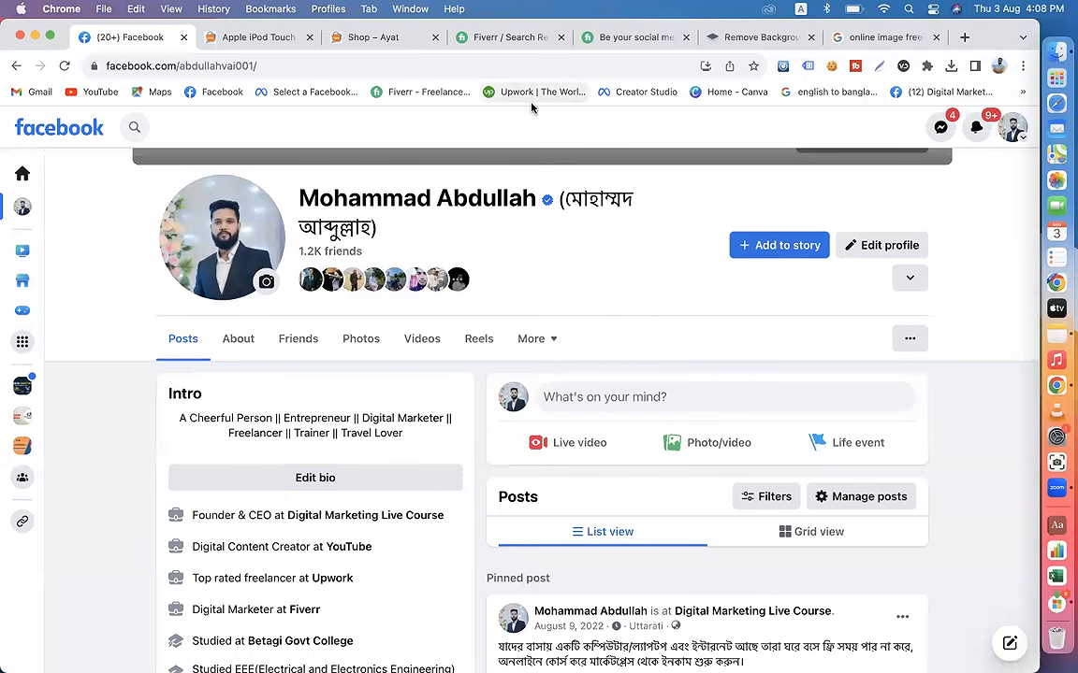
{"action": "scroll", "coordinate": [598, 440], "scroll_direction": "down", "scroll_amount": 10}
{"action": "scroll", "coordinate": [603, 437], "scroll_direction": "down", "scroll_amount": 6}
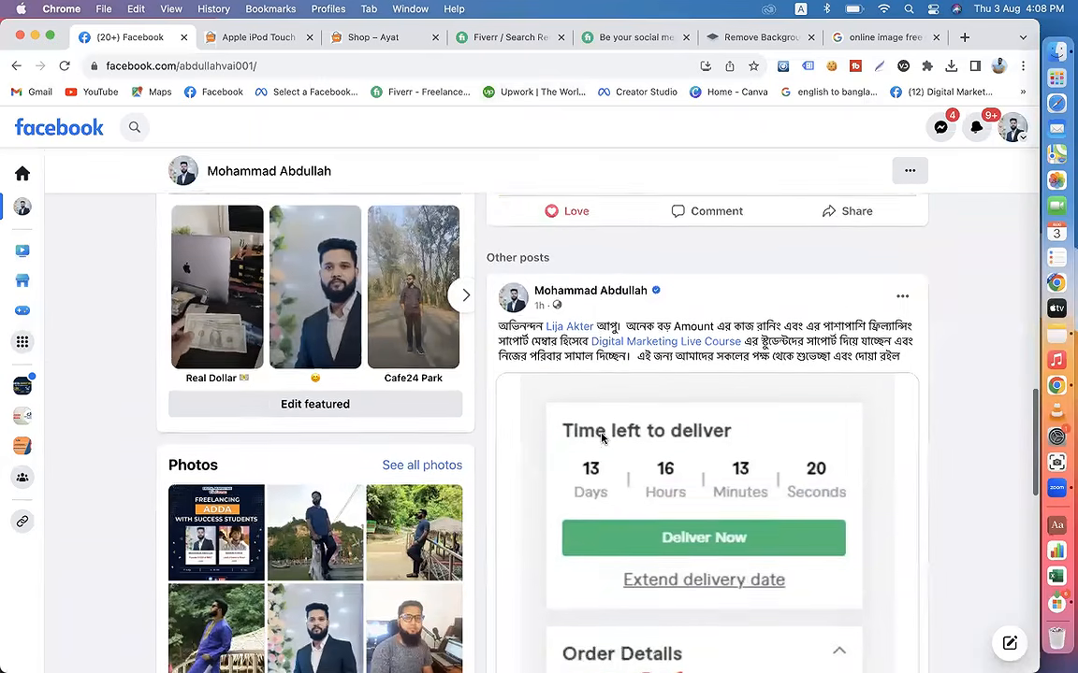
{"action": "scroll", "coordinate": [636, 283], "scroll_direction": "up", "scroll_amount": 2}
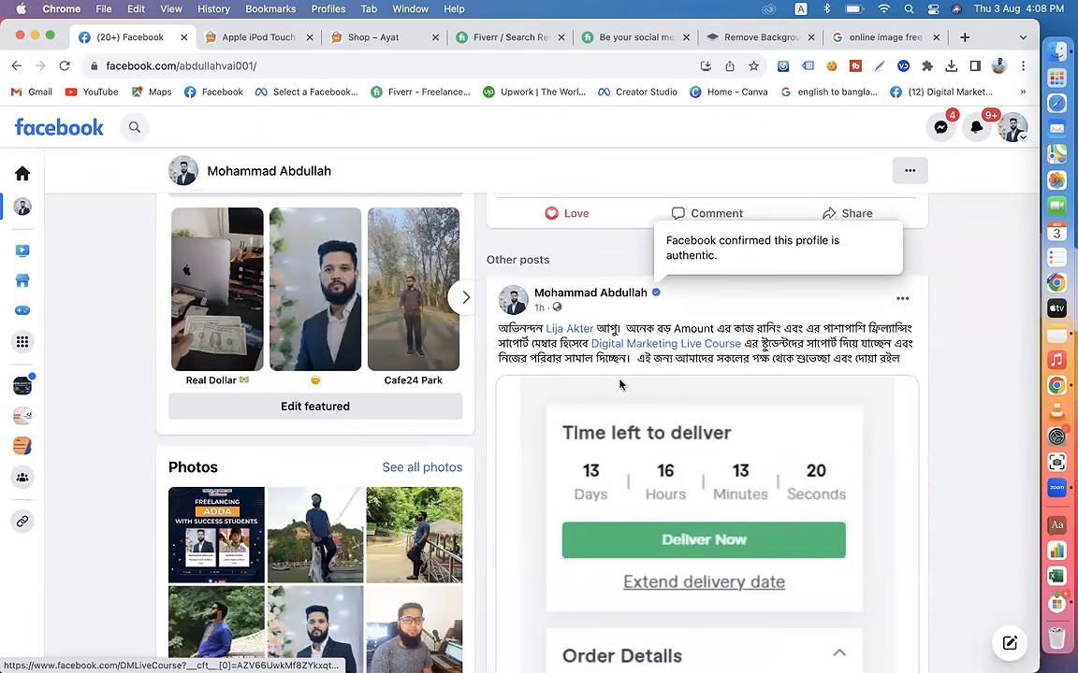
{"action": "scroll", "coordinate": [619, 349], "scroll_direction": "up", "scroll_amount": 2}
{"action": "scroll", "coordinate": [619, 350], "scroll_direction": "up", "scroll_amount": 6}
{"action": "scroll", "coordinate": [680, 376], "scroll_direction": "down", "scroll_amount": 10}
{"action": "scroll", "coordinate": [681, 376], "scroll_direction": "up", "scroll_amount": 2}
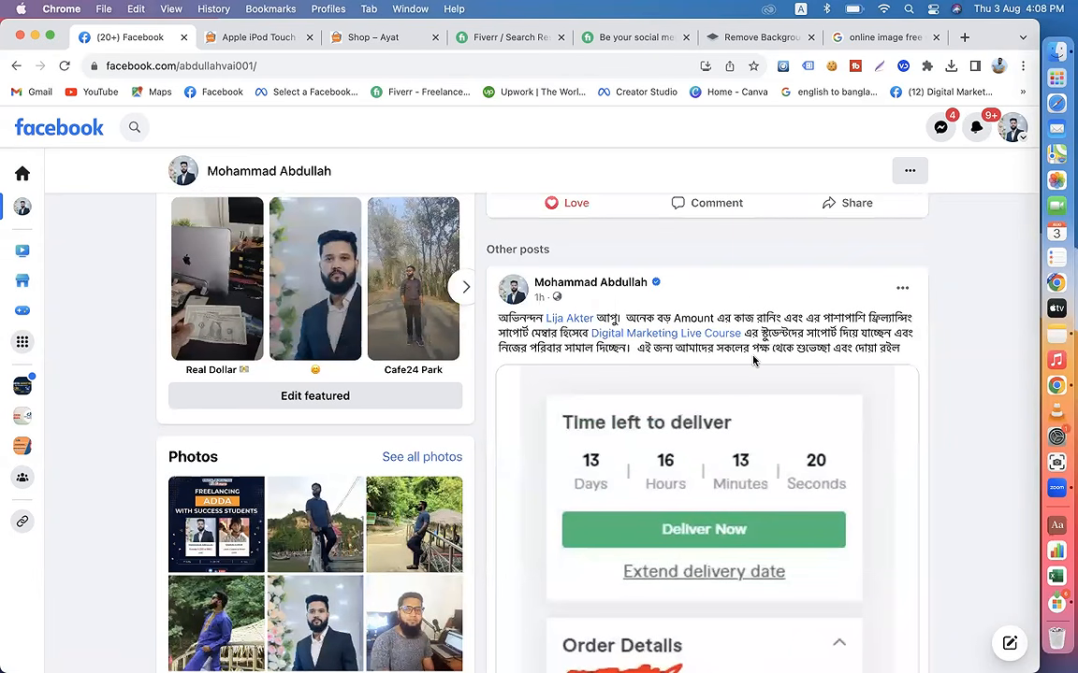
{"action": "scroll", "coordinate": [753, 361], "scroll_direction": "up", "scroll_amount": 15}
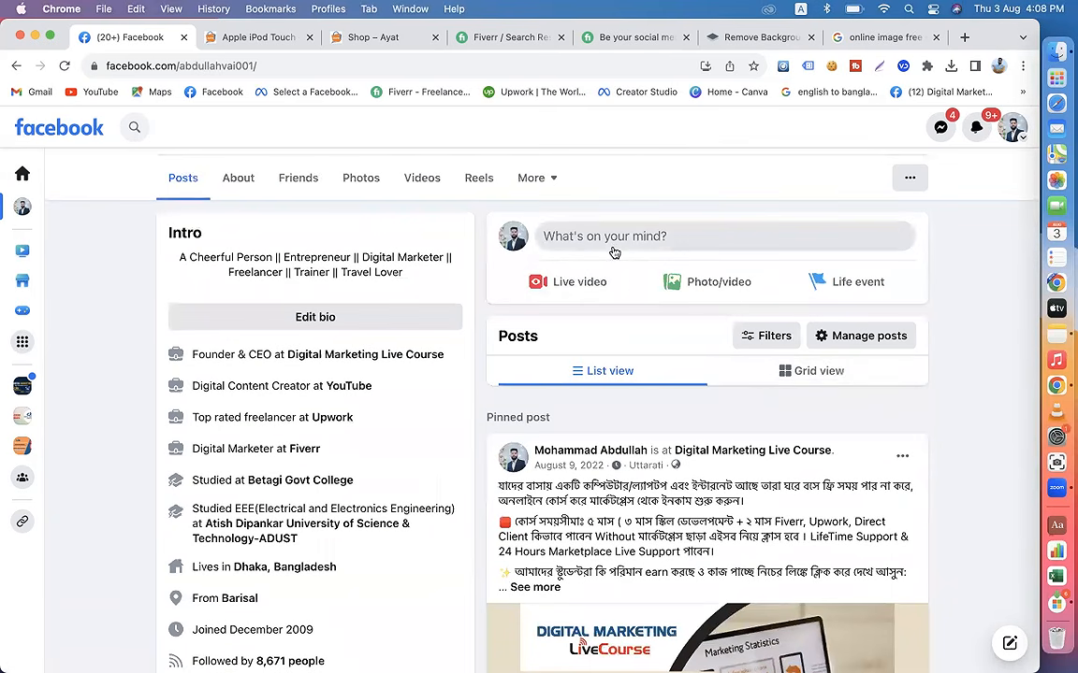
Step: View the empty post composer on the personal profile, close it and return to the start of the profile
{"action": "left_click", "coordinate": [615, 239]}
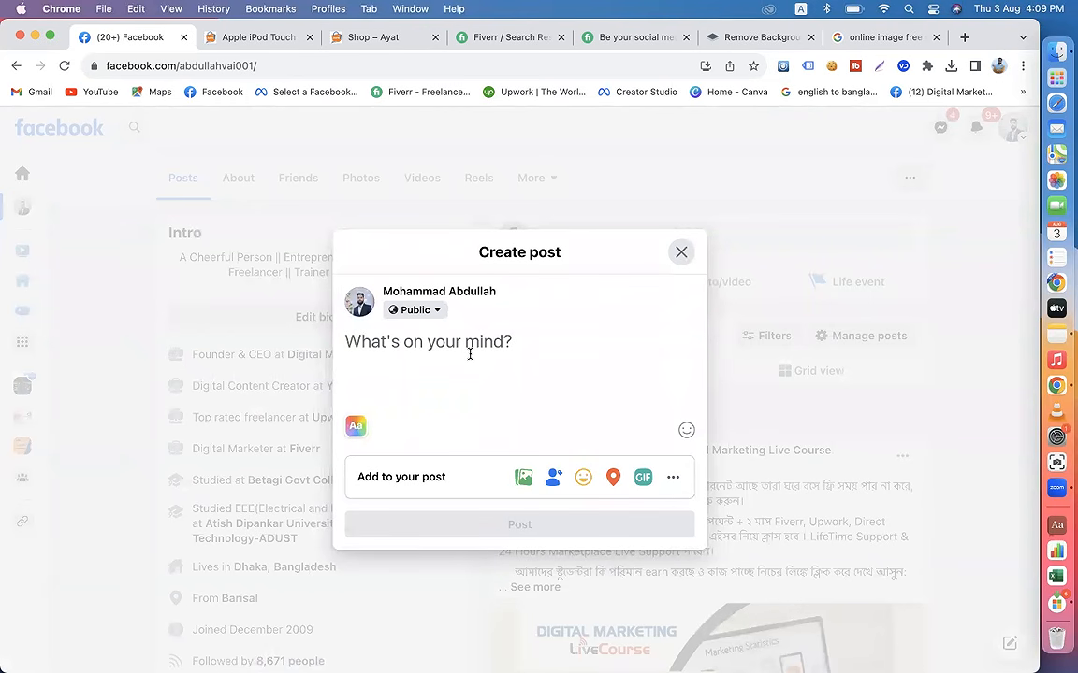
{"action": "left_click", "coordinate": [681, 251]}
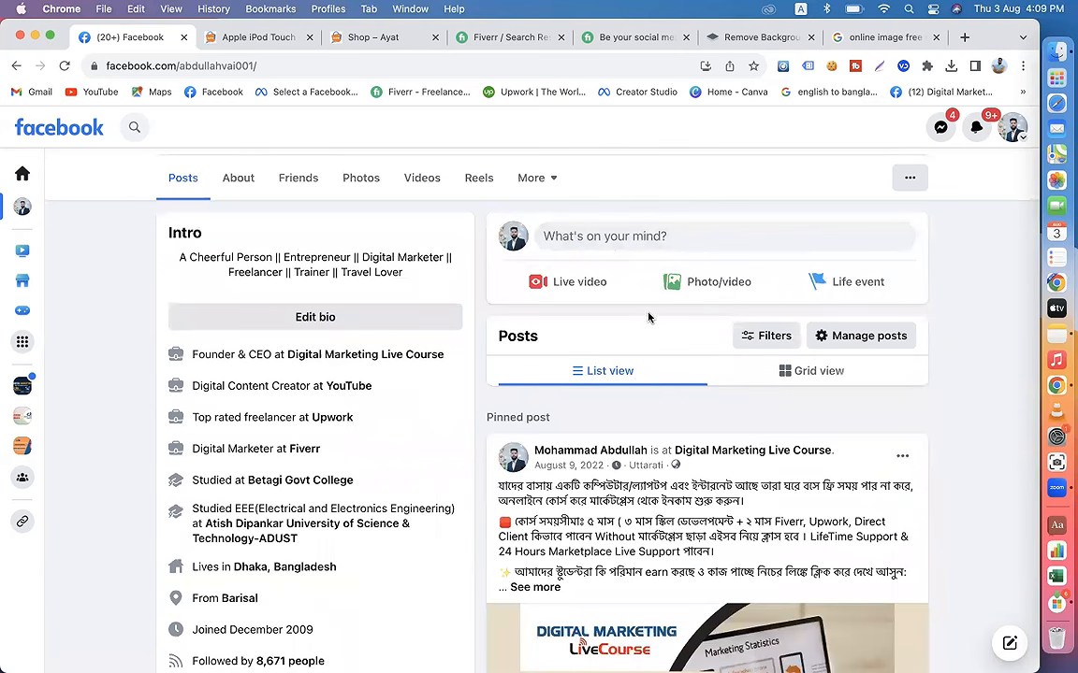
{"action": "scroll", "coordinate": [637, 346], "scroll_direction": "up", "scroll_amount": 5}
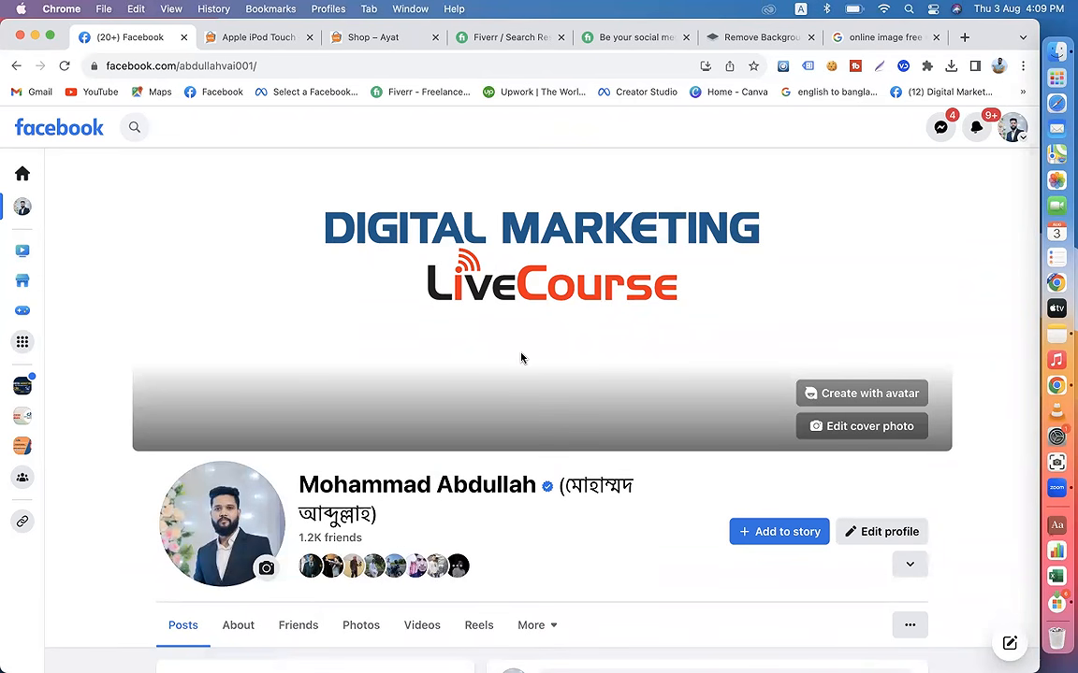
{"action": "left_click", "coordinate": [247, 40]}
{"action": "left_click", "coordinate": [228, 65]}
{"action": "type", "text": "me"}
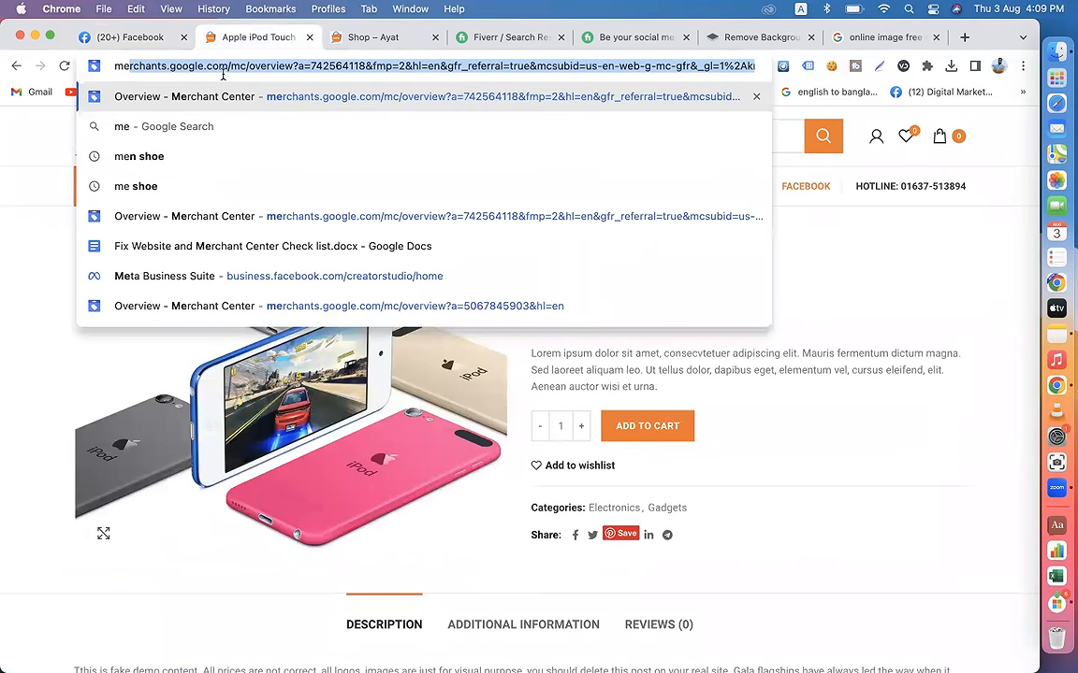
Step: Close the product, shop, Fiverr, background removal and image search tabs, keeping only the Facebook tab
{"action": "left_click", "coordinate": [309, 37]}
{"action": "left_click", "coordinate": [309, 37]}
{"action": "left_click", "coordinate": [309, 37]}
{"action": "left_click", "coordinate": [308, 37]}
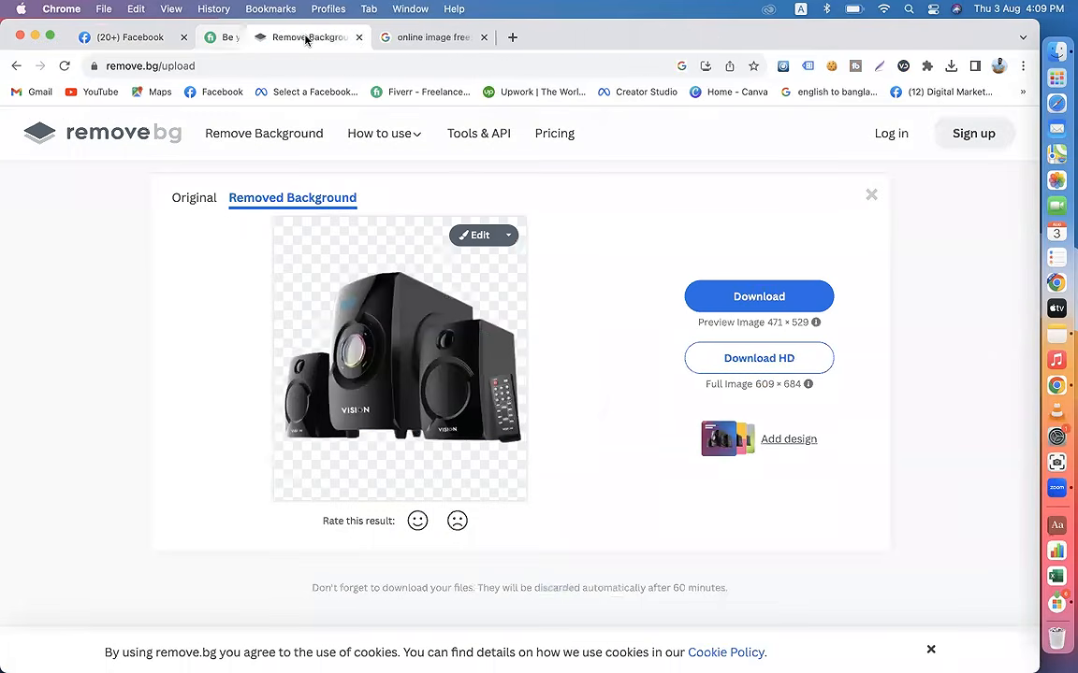
{"action": "left_click", "coordinate": [309, 37]}
{"action": "left_click", "coordinate": [309, 37]}
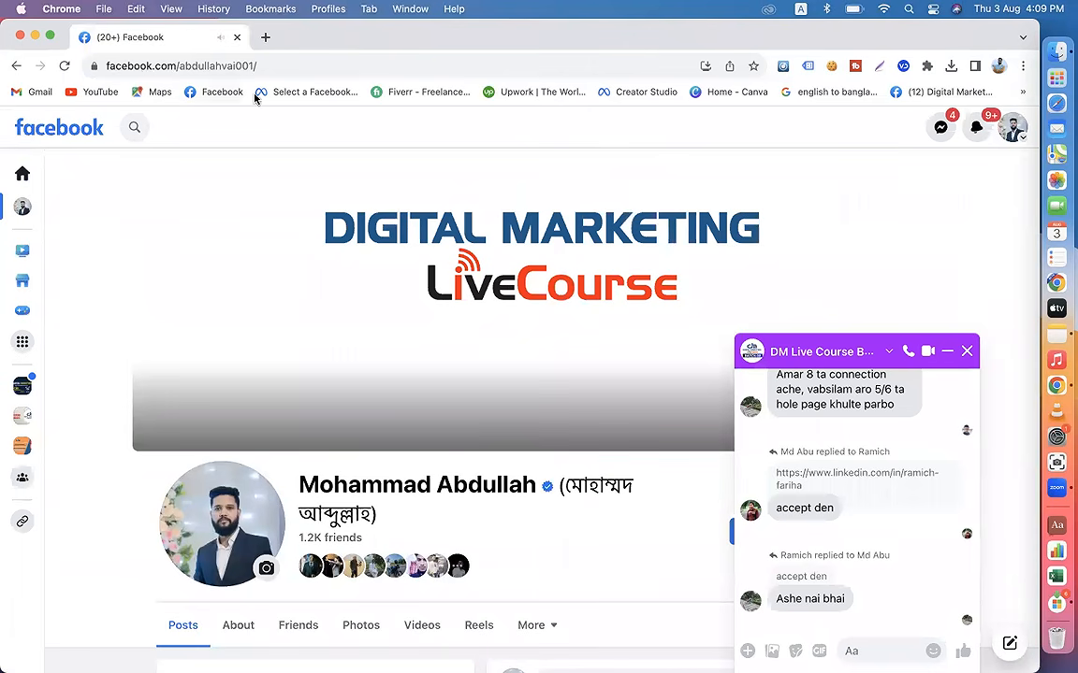
Step: Reopen the personal profile from the Facebook home feed and replace the Facebook tab with a new empty tab
{"action": "left_click", "coordinate": [58, 137]}
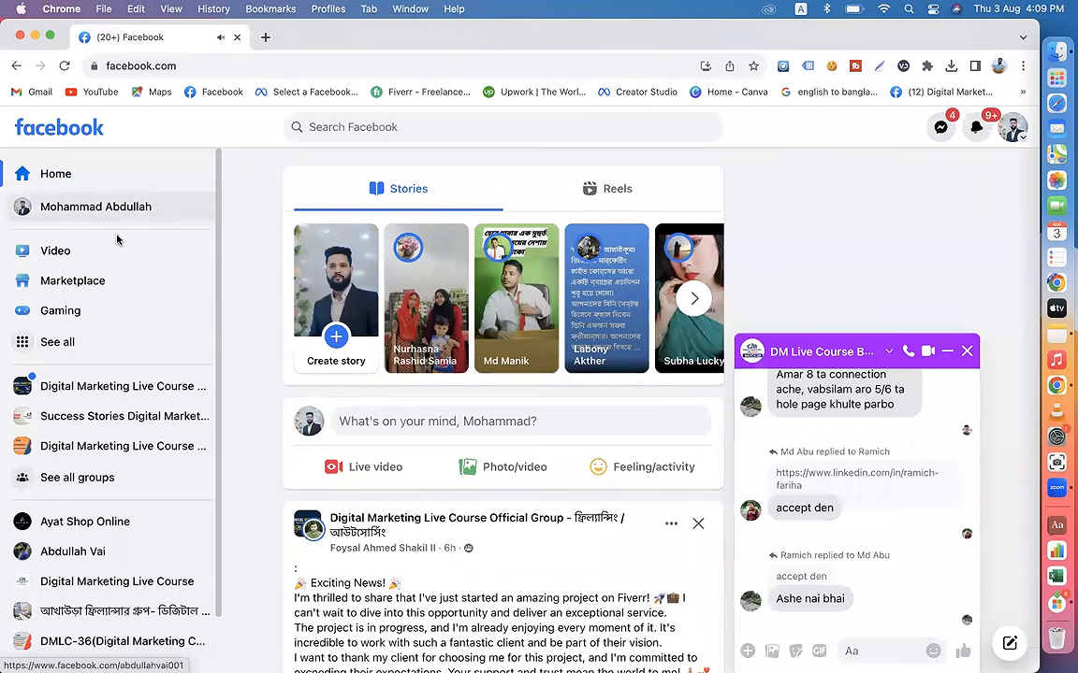
{"action": "left_click", "coordinate": [110, 206]}
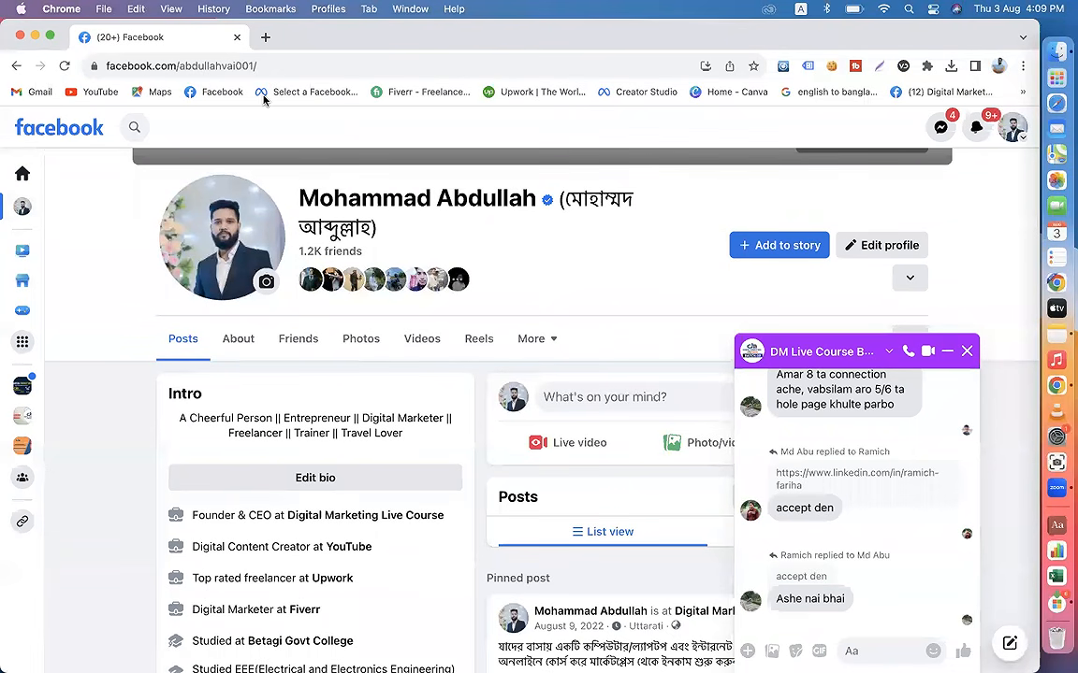
{"action": "key", "text": "super+t"}
{"action": "left_click", "coordinate": [128, 38]}
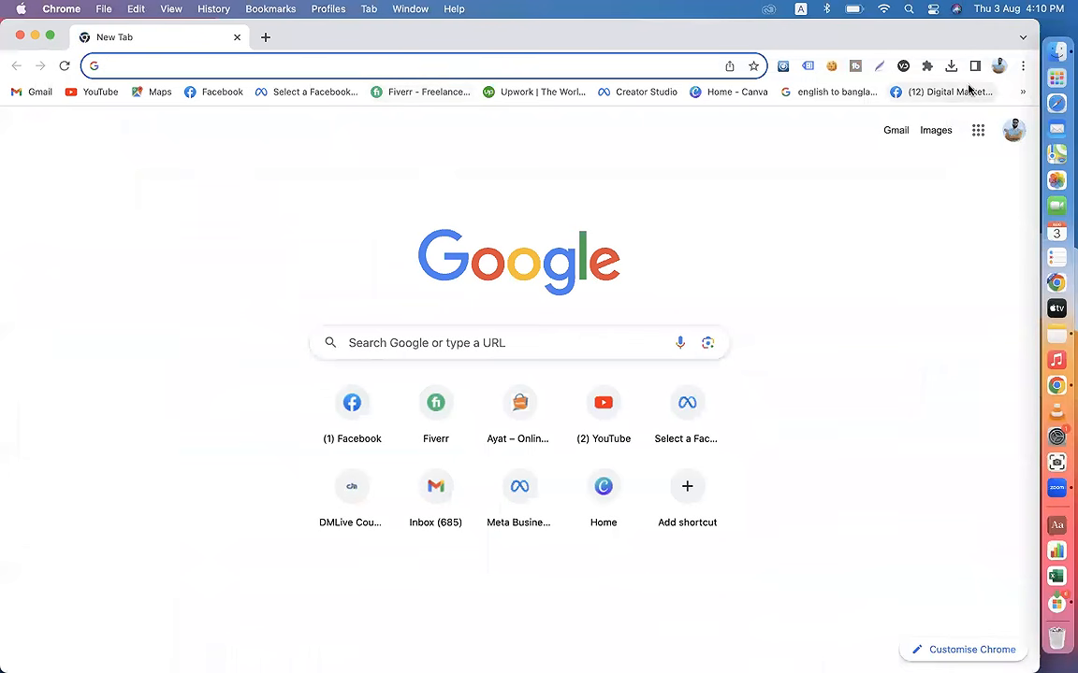
Step: Try to load the bookmarked WordPress dashboard under another browser profile and close that window
{"action": "left_click", "coordinate": [999, 65]}
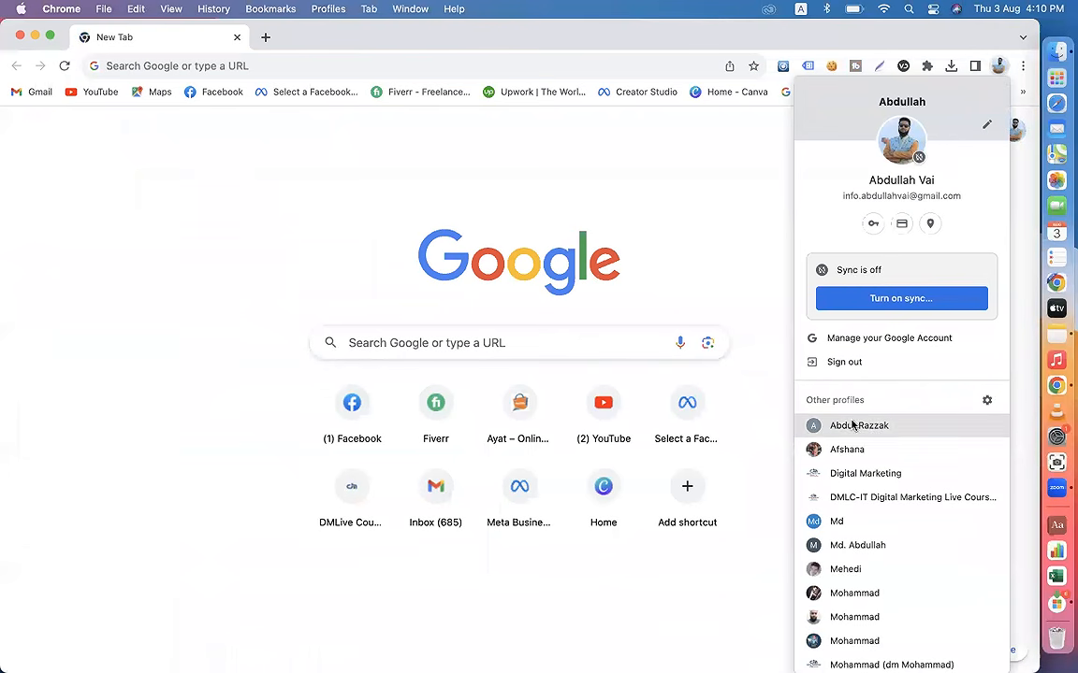
{"action": "scroll", "coordinate": [842, 475], "scroll_direction": "down", "scroll_amount": 3}
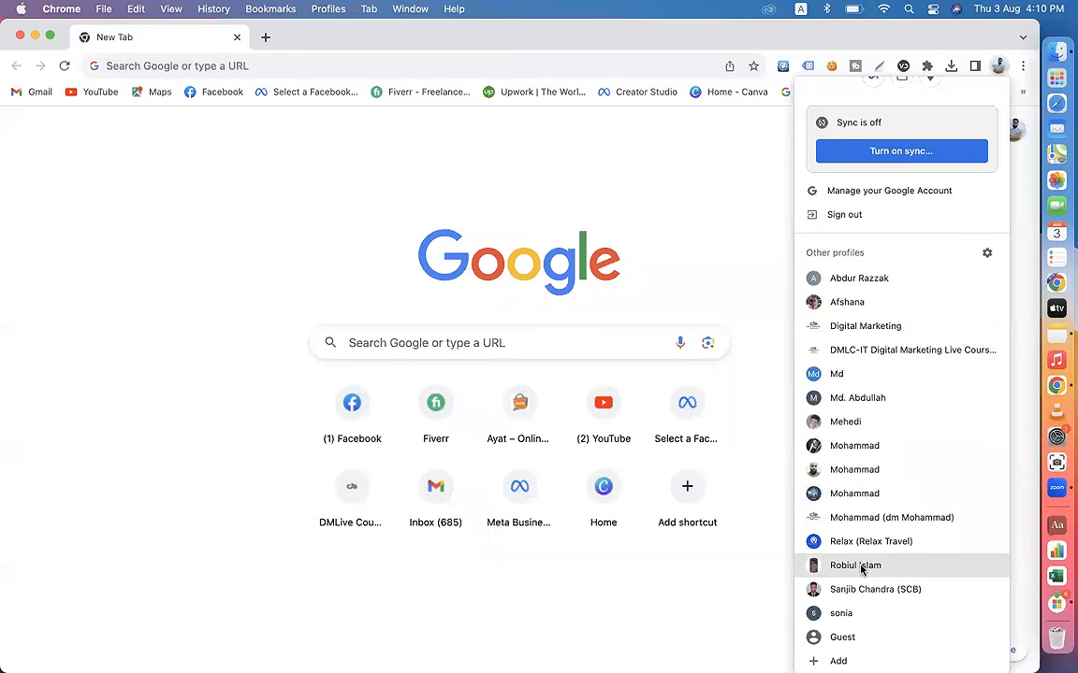
{"action": "left_click", "coordinate": [894, 590]}
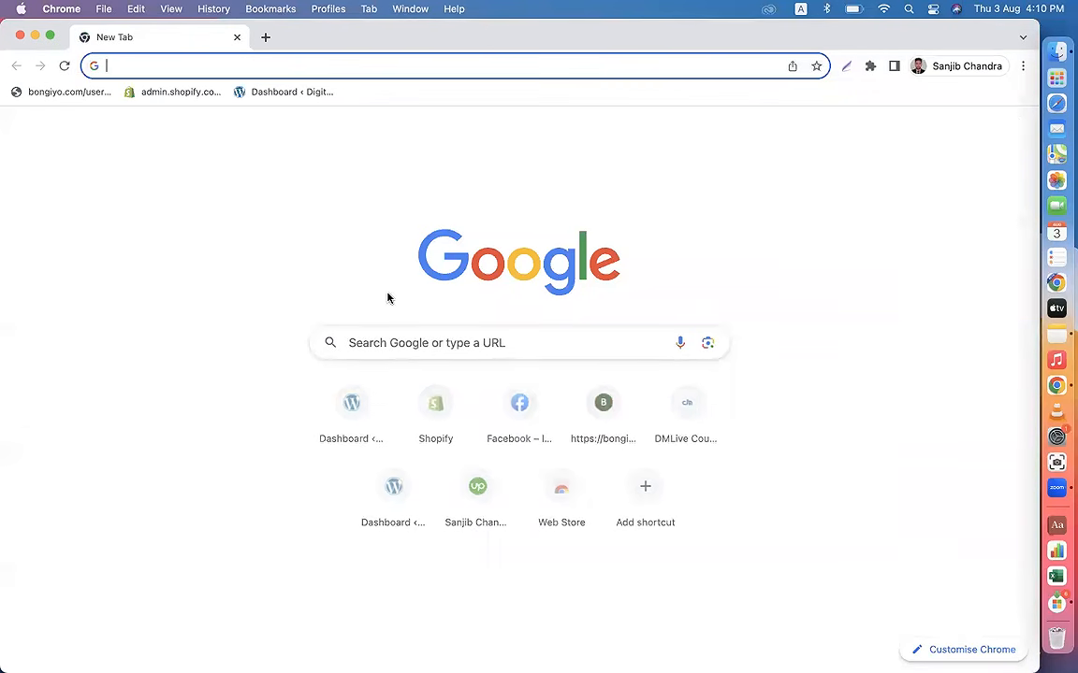
{"action": "left_click", "coordinate": [273, 94]}
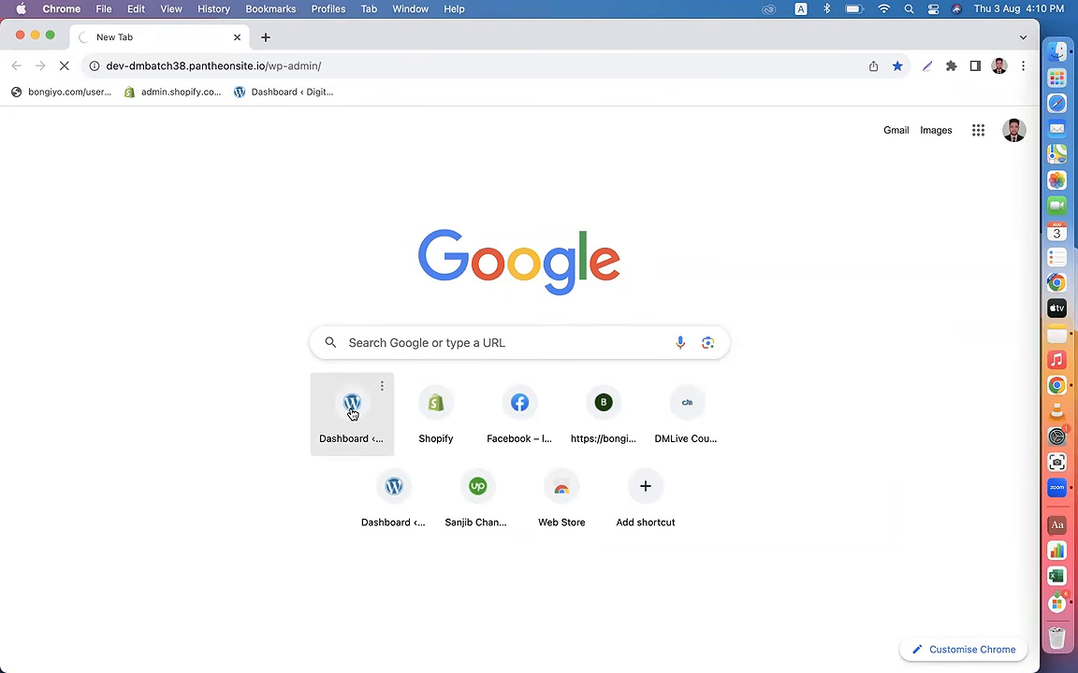
{"action": "left_click", "coordinate": [20, 35]}
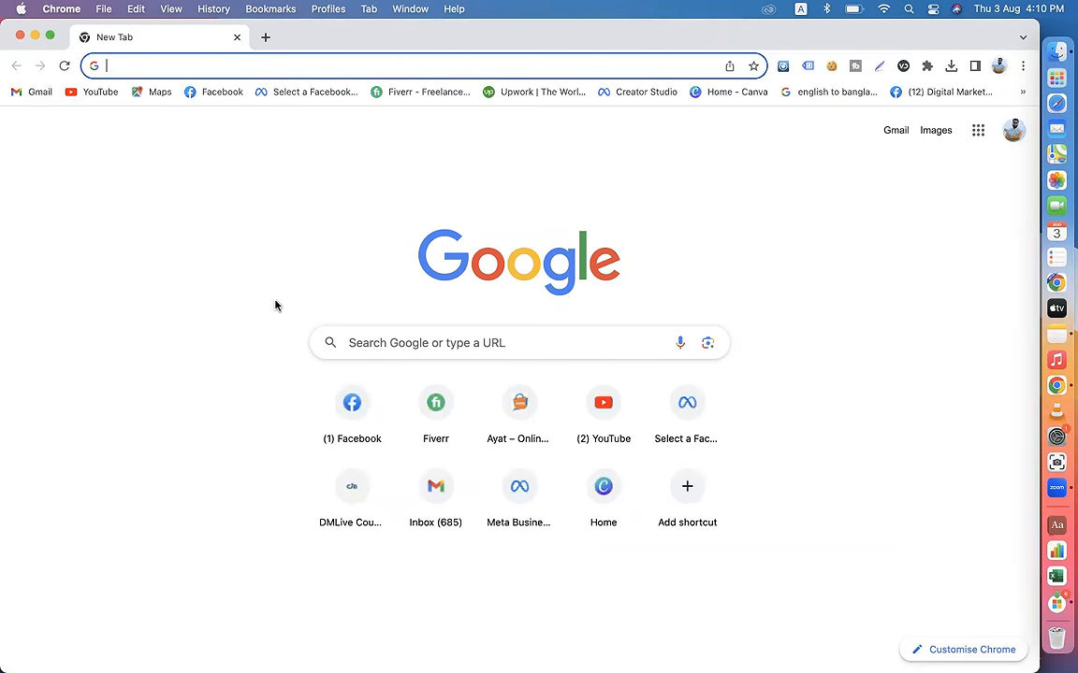